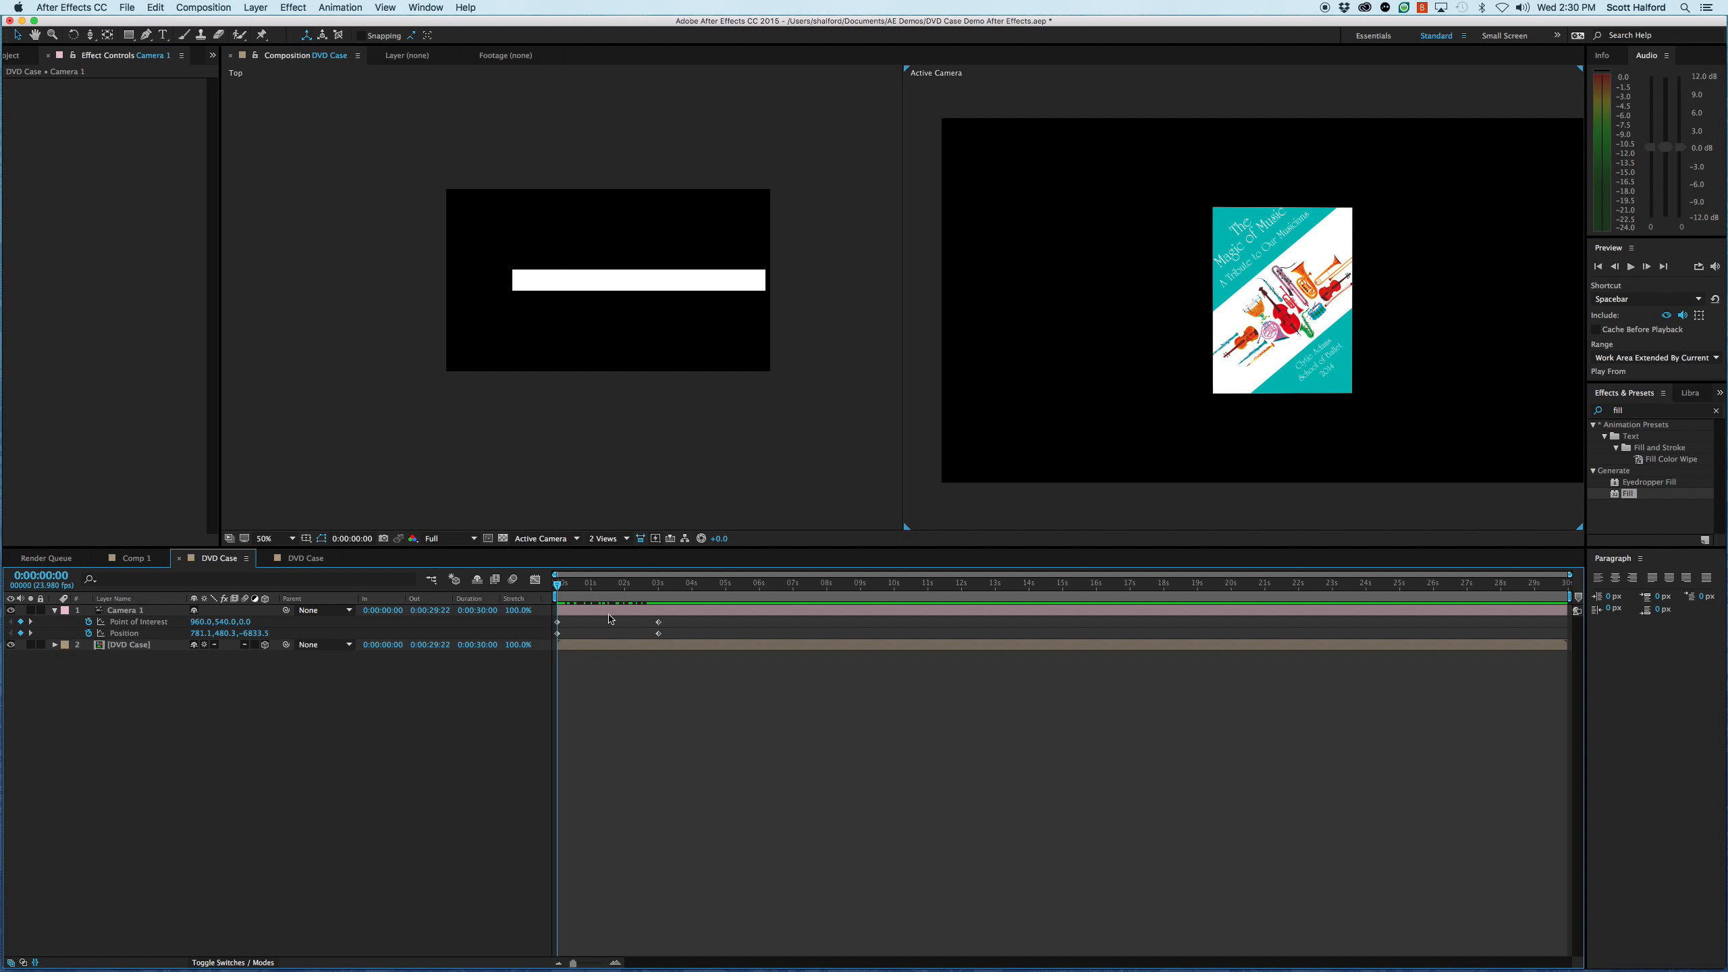
# - Create a new black solid layer sized to match the composition
pyautogui.press('super+y')
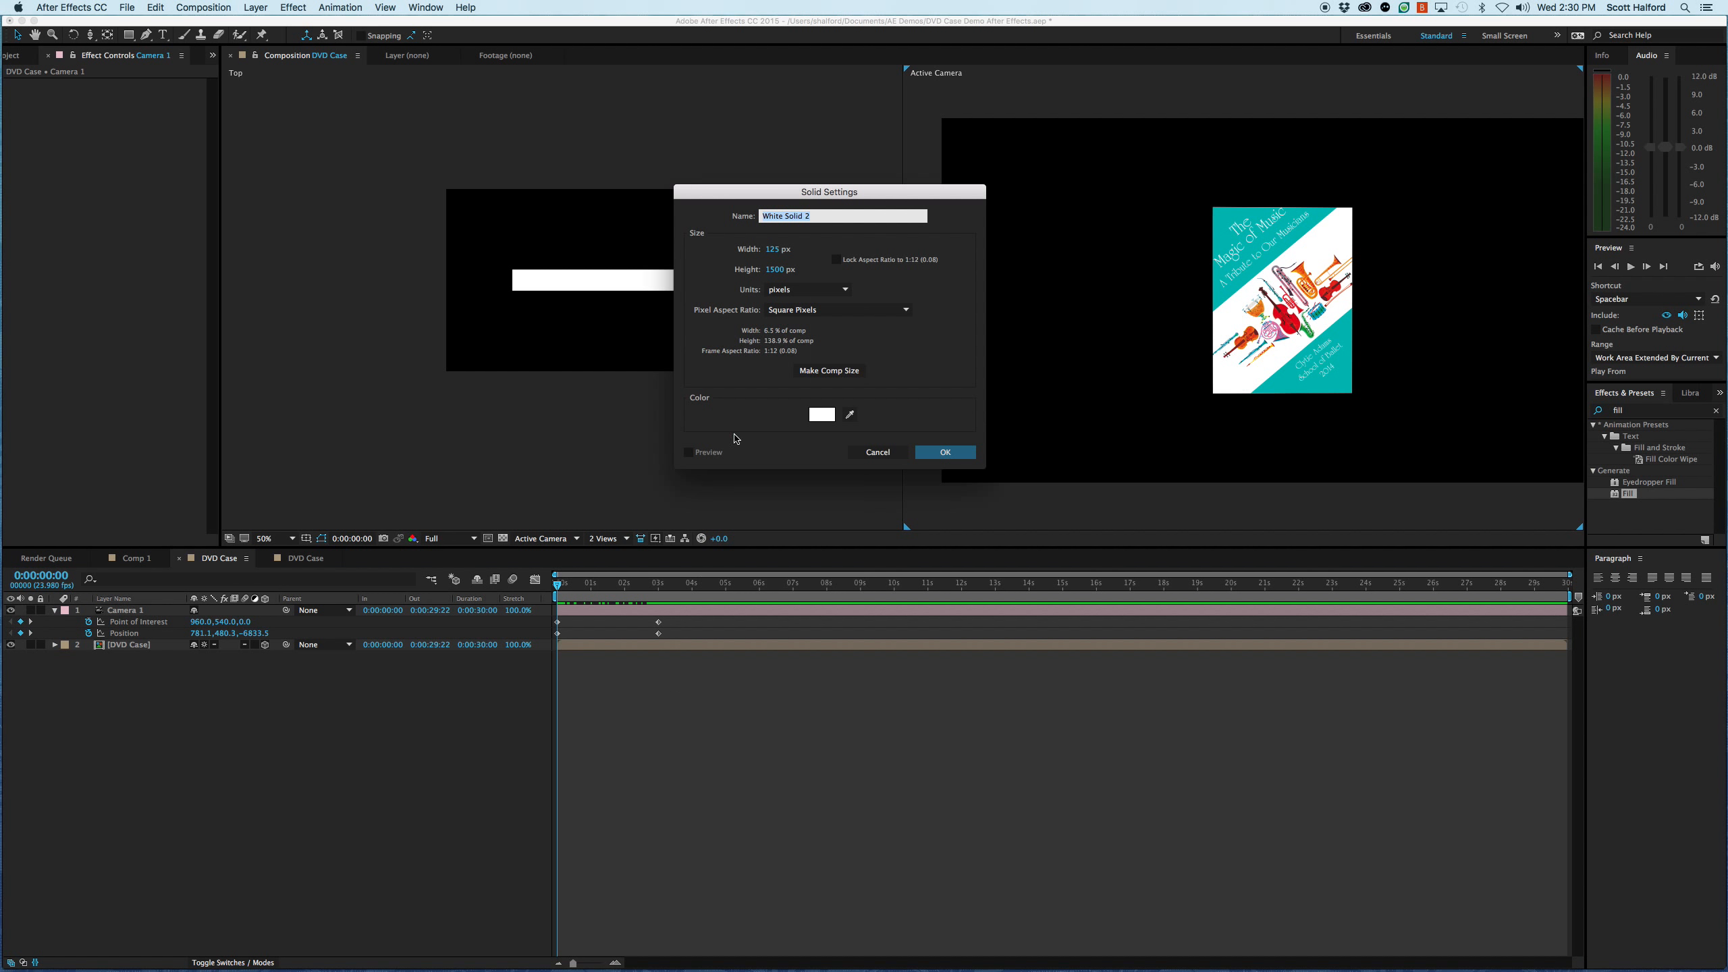
pyautogui.click(822, 415)
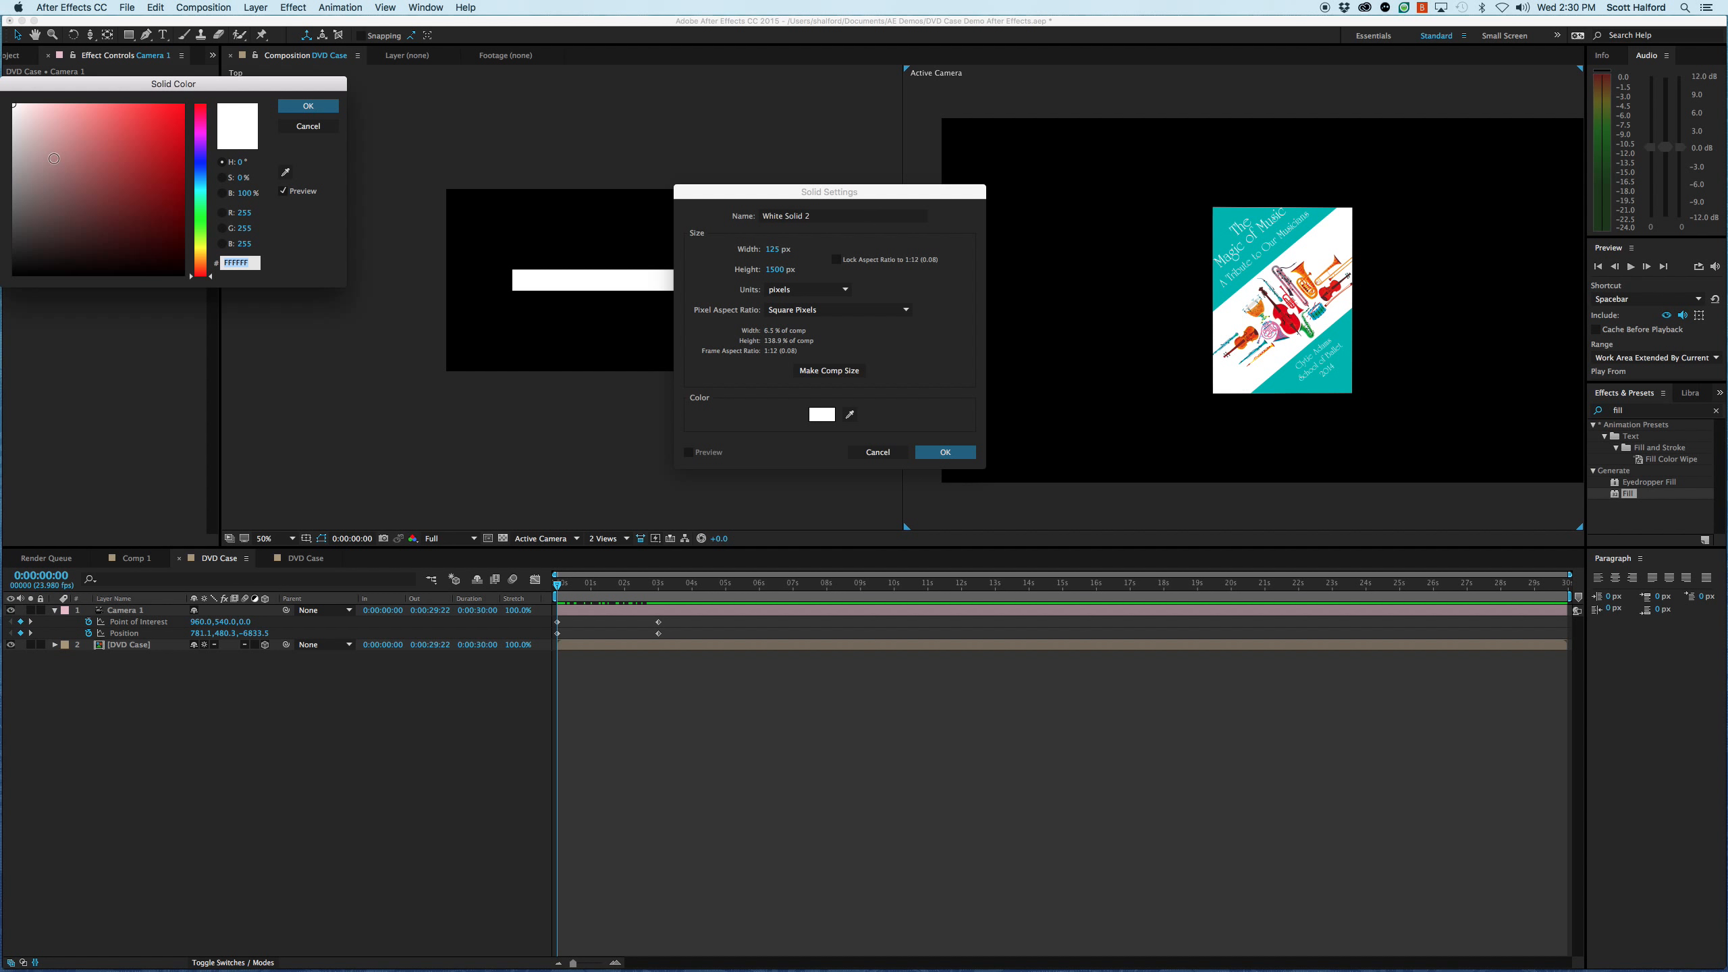
pyautogui.moveTo(102, 253); pyautogui.dragTo(11, 300)
pyautogui.click(311, 108)
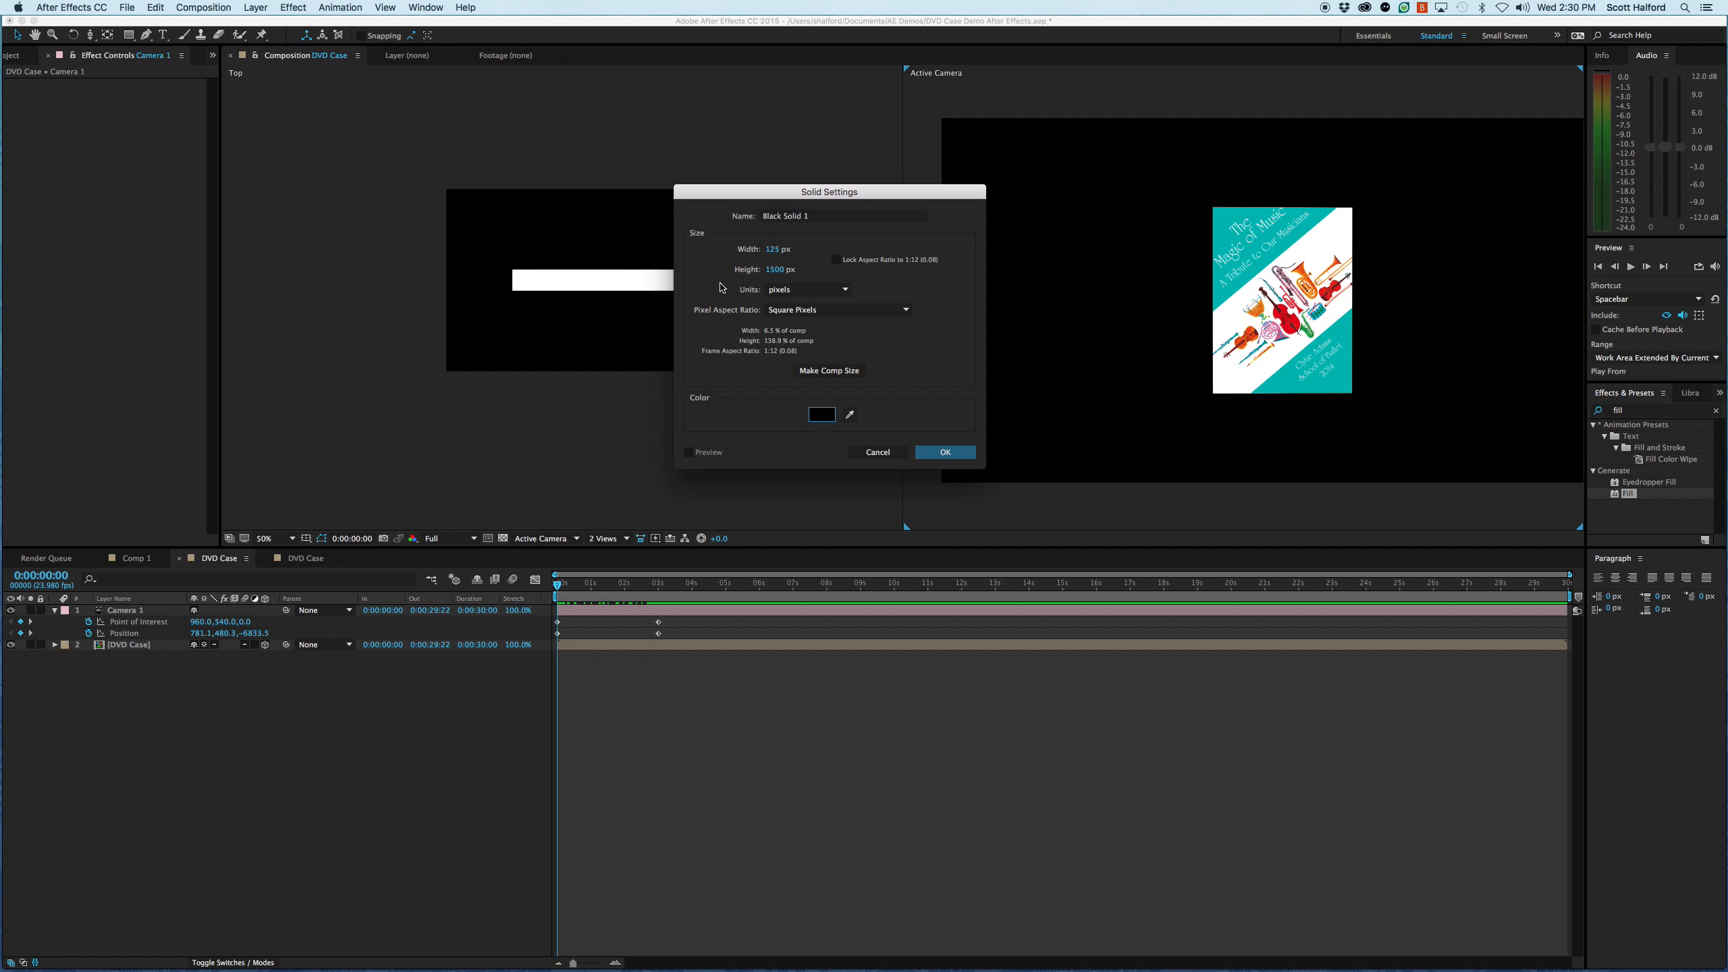
pyautogui.click(815, 372)
pyautogui.click(947, 452)
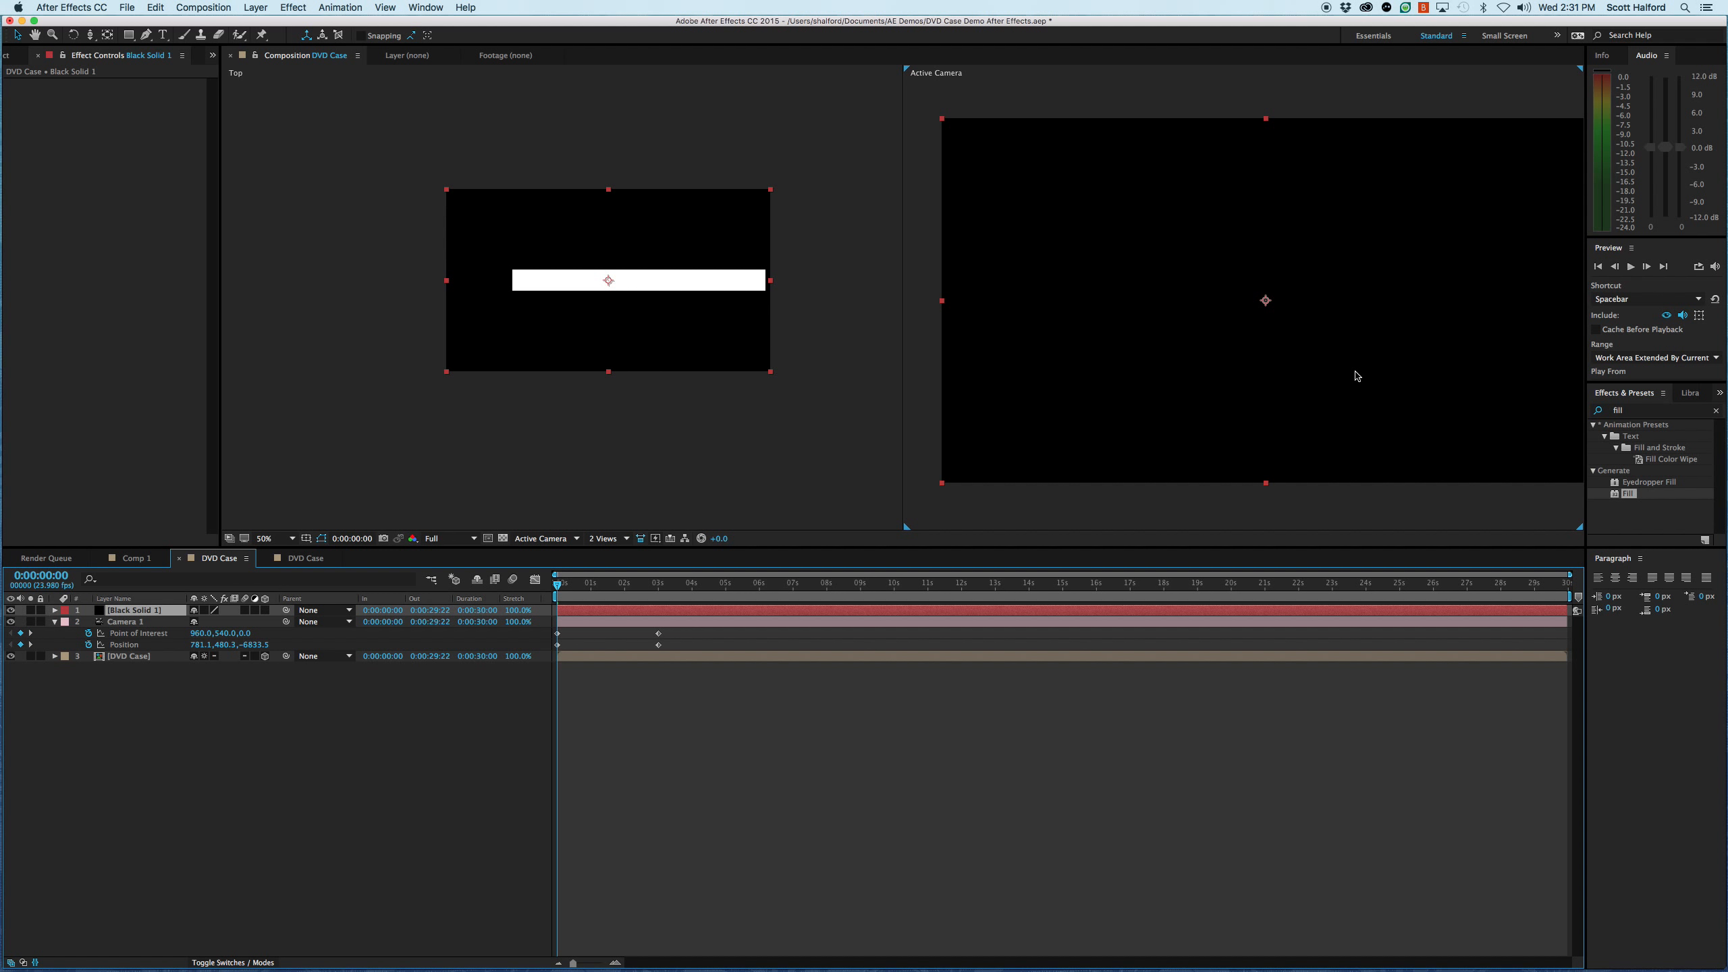
# - Find the Grid effect from the Generate category and apply it to the black solid
pyautogui.click(1609, 412)
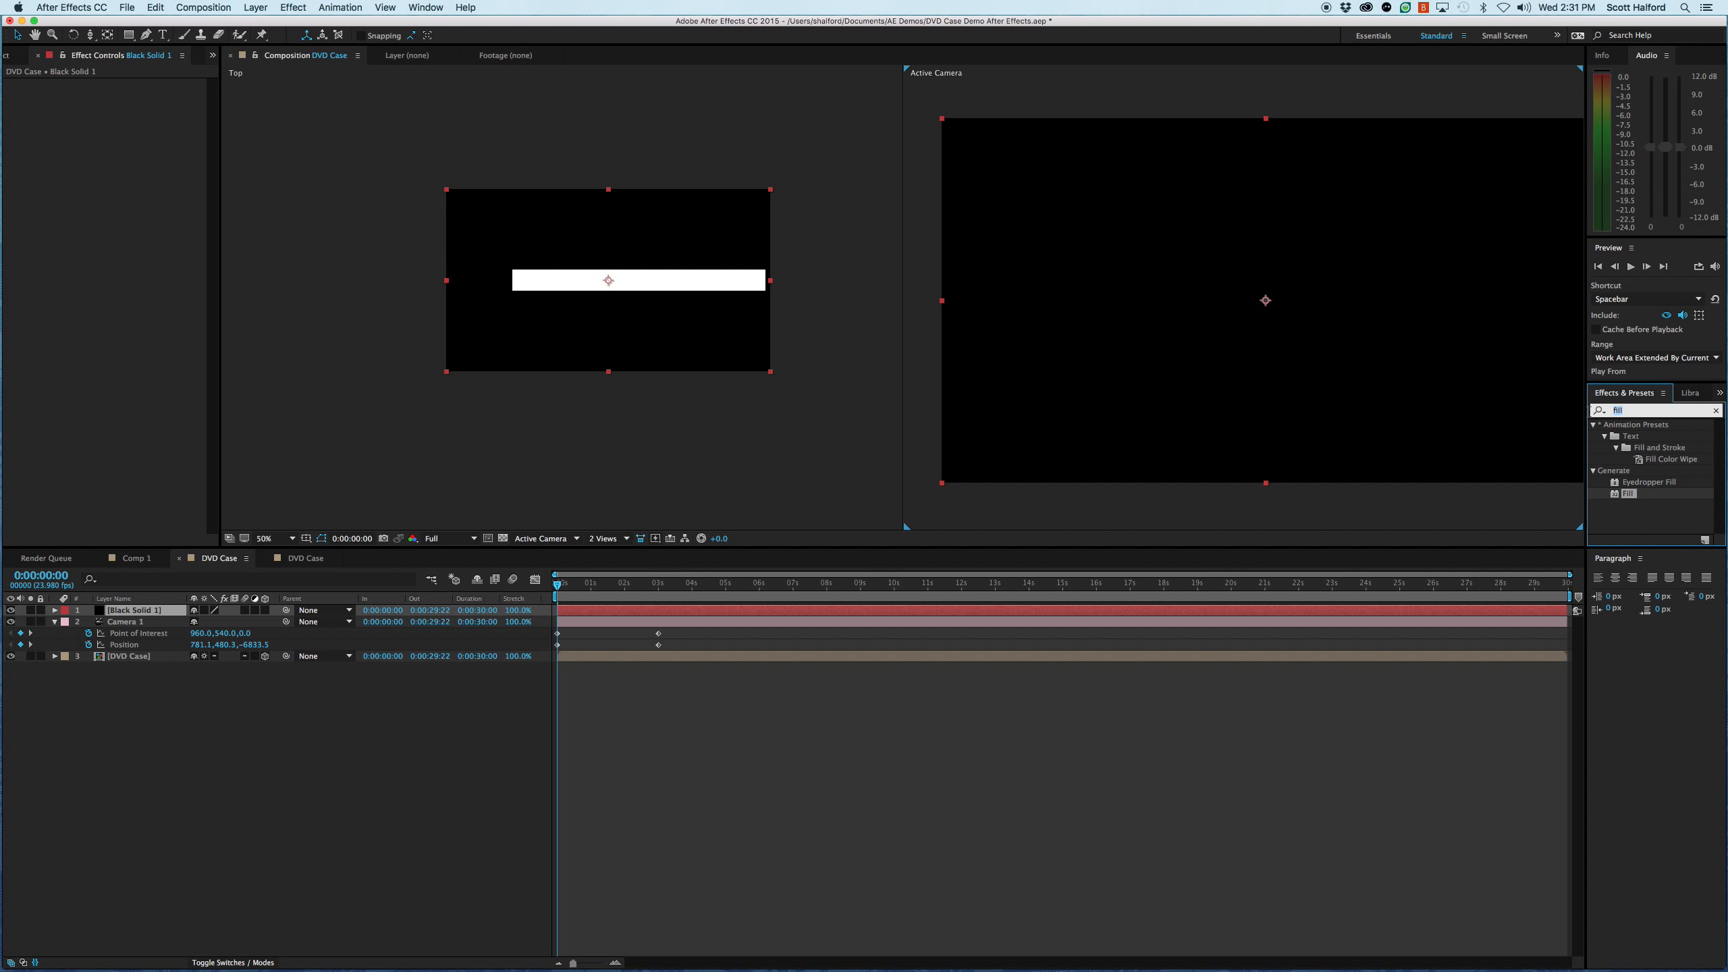
pyautogui.write('grid')
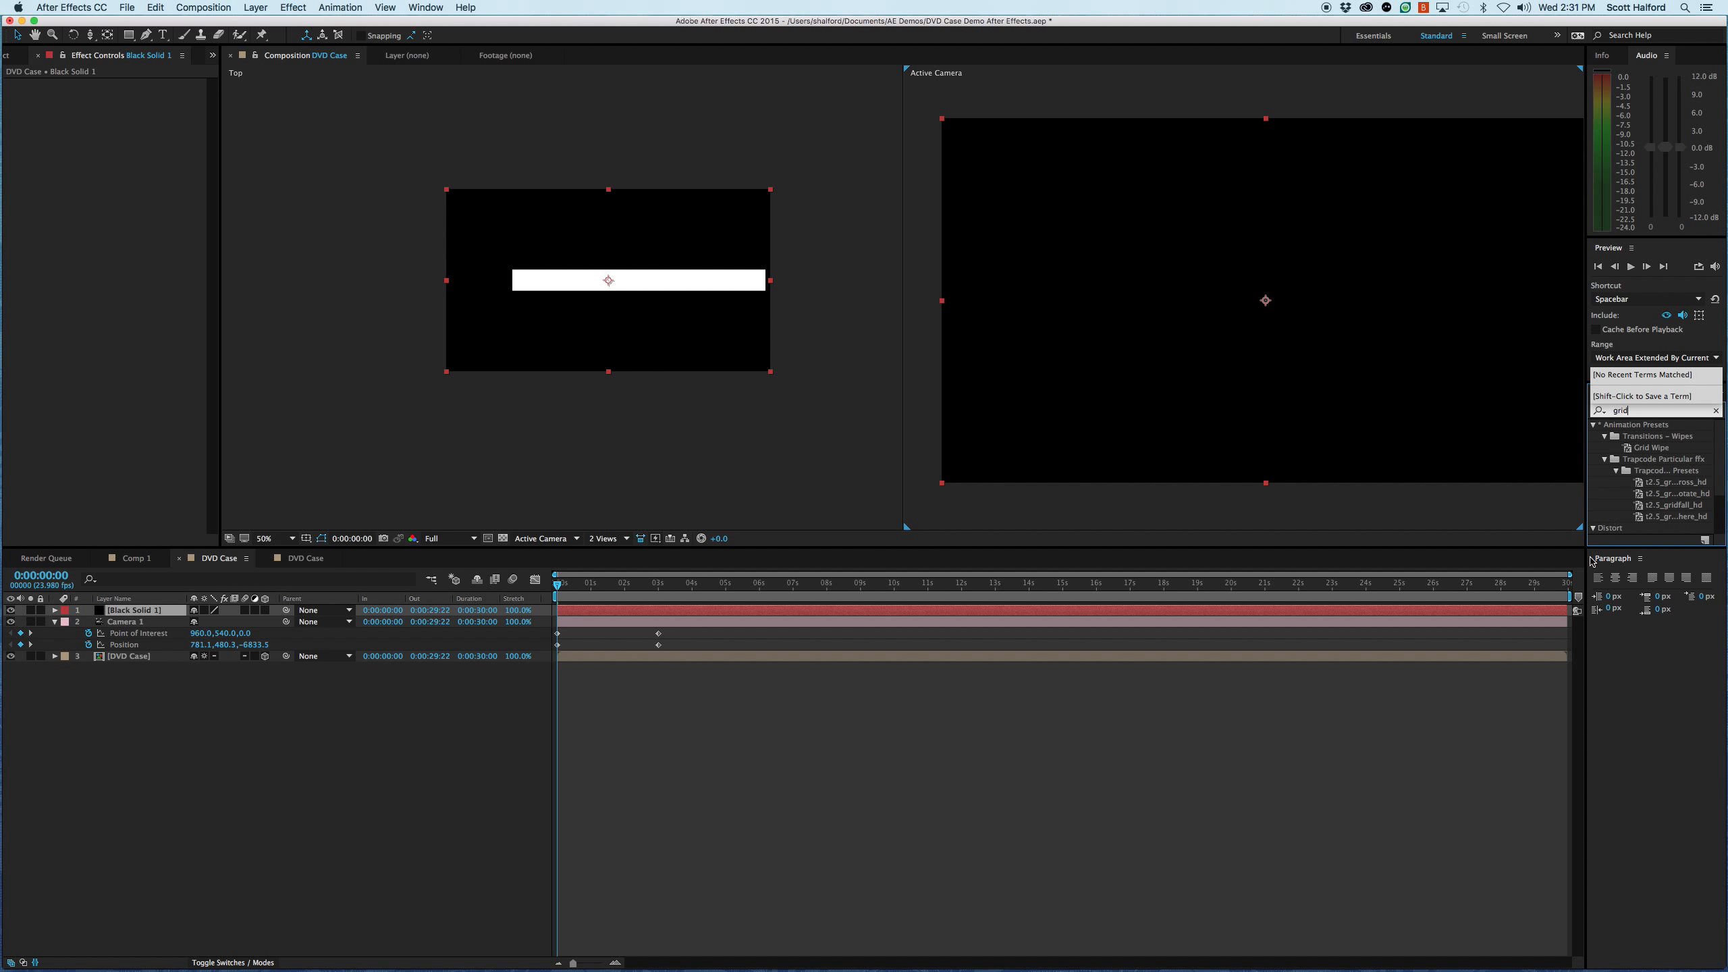
pyautogui.scroll(-2, 1614, 503)
pyautogui.click(1614, 504)
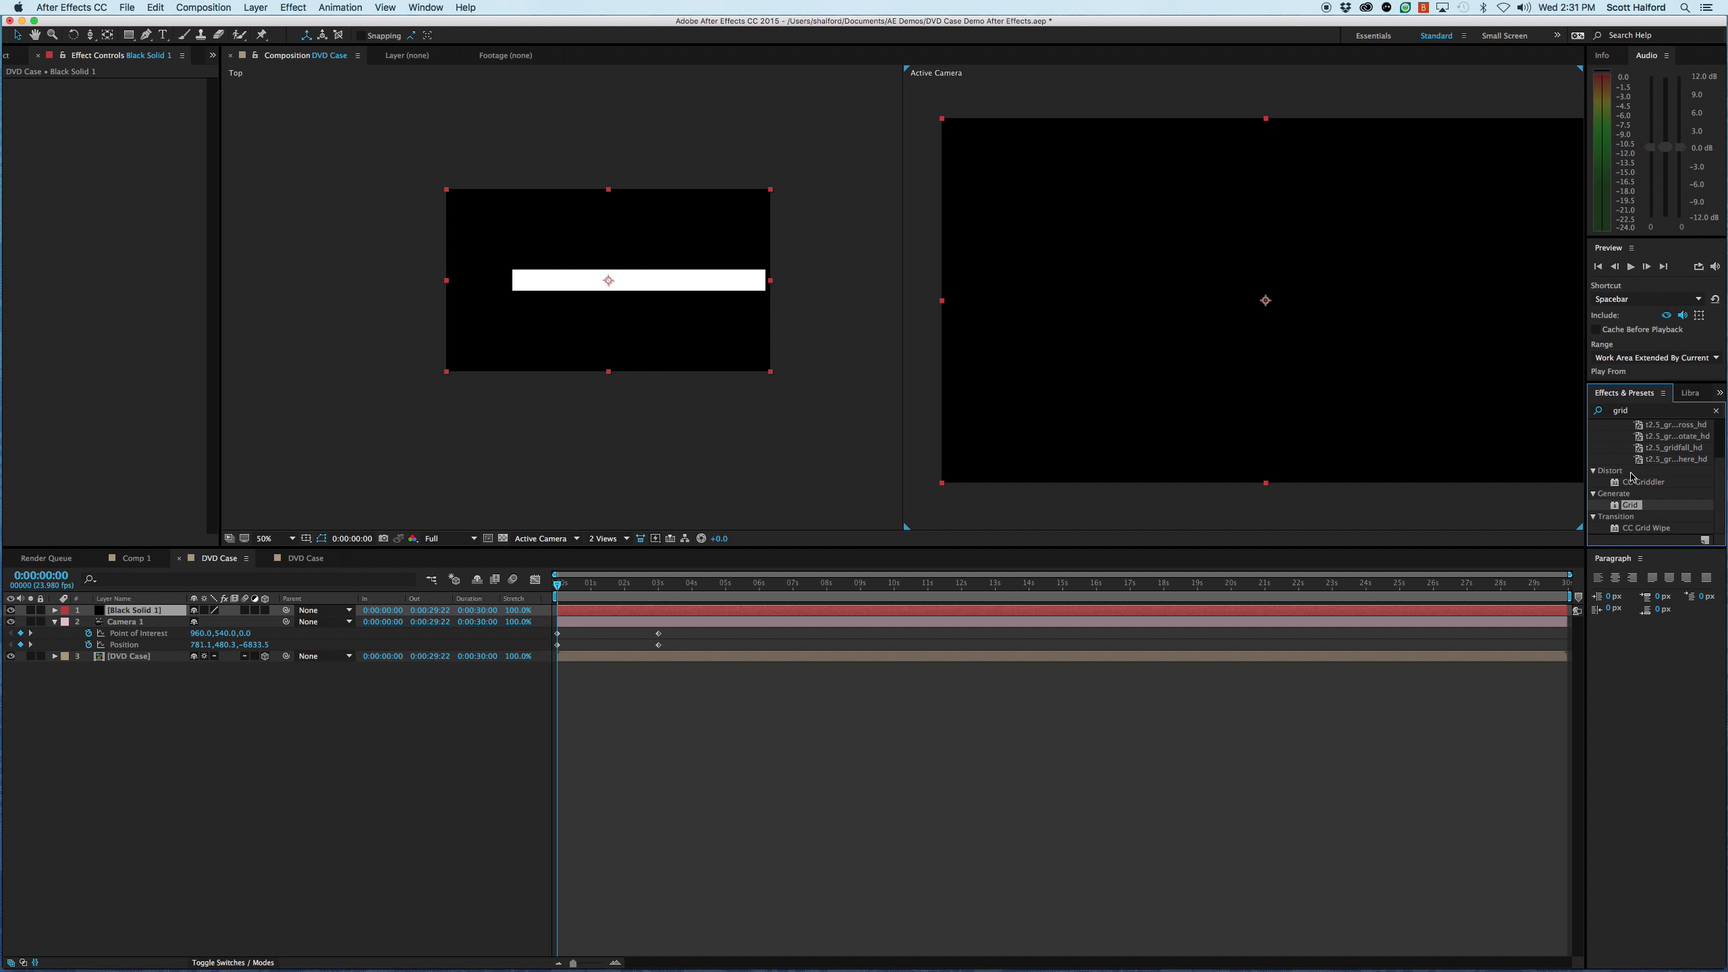
pyautogui.moveTo(1616, 509); pyautogui.dragTo(1335, 615)
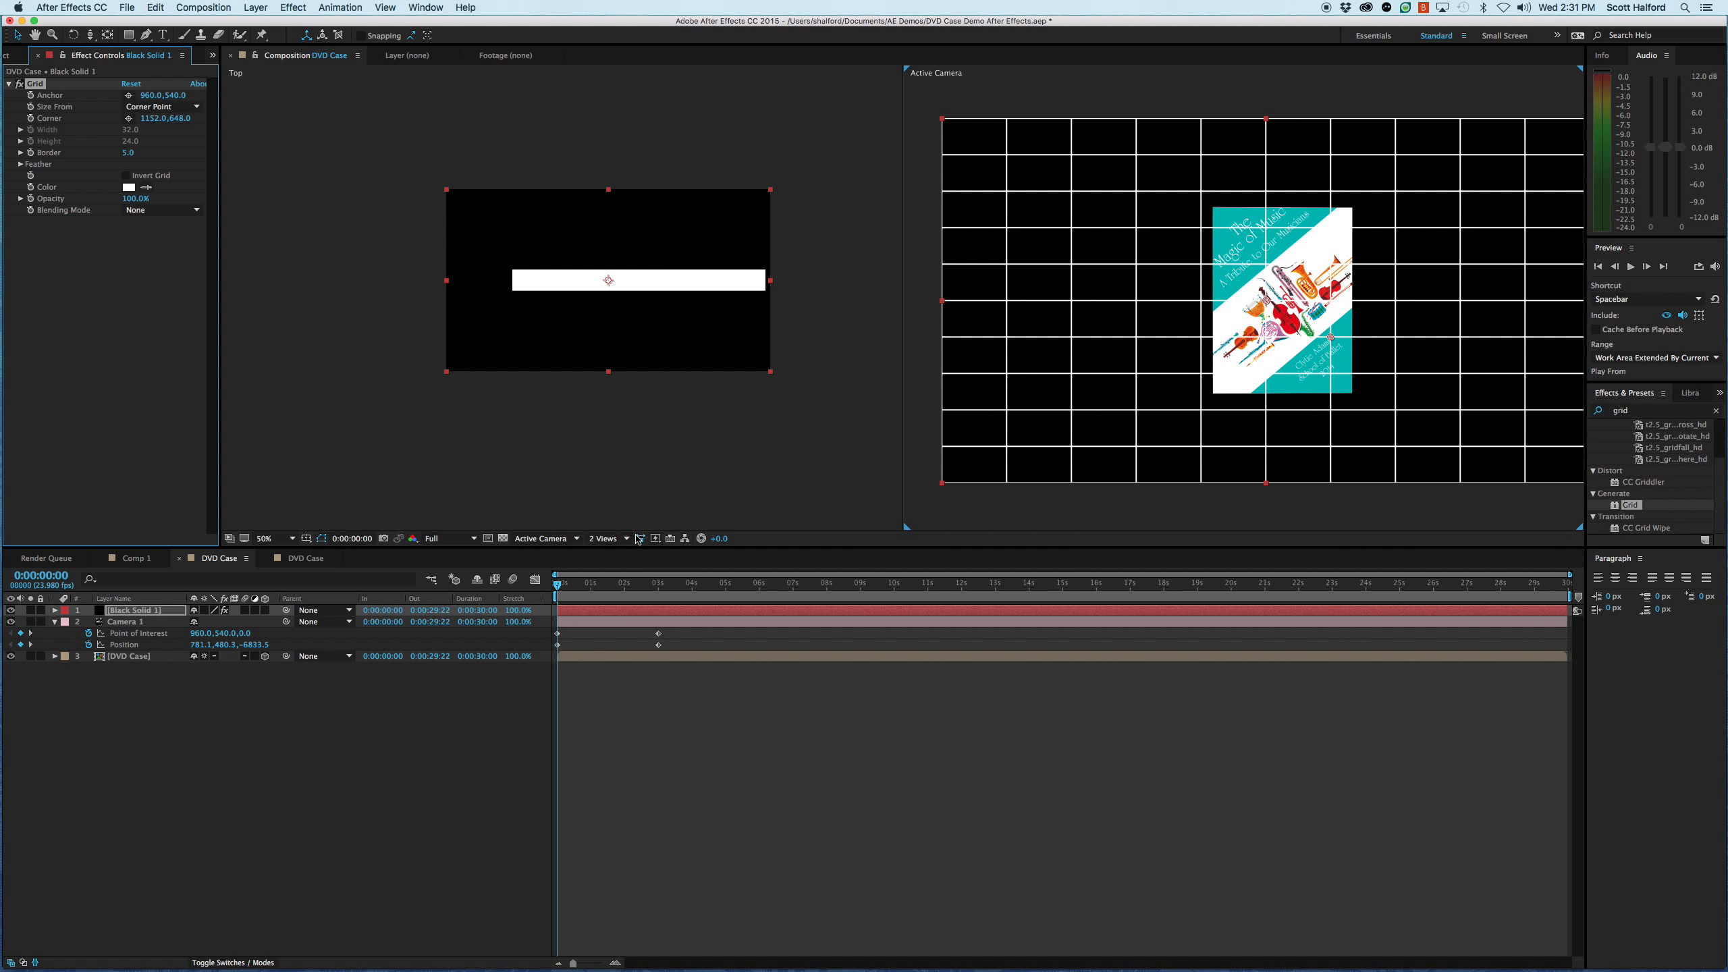
# - Make the black solid a 3D layer and set its scale to 500%
pyautogui.click(265, 611)
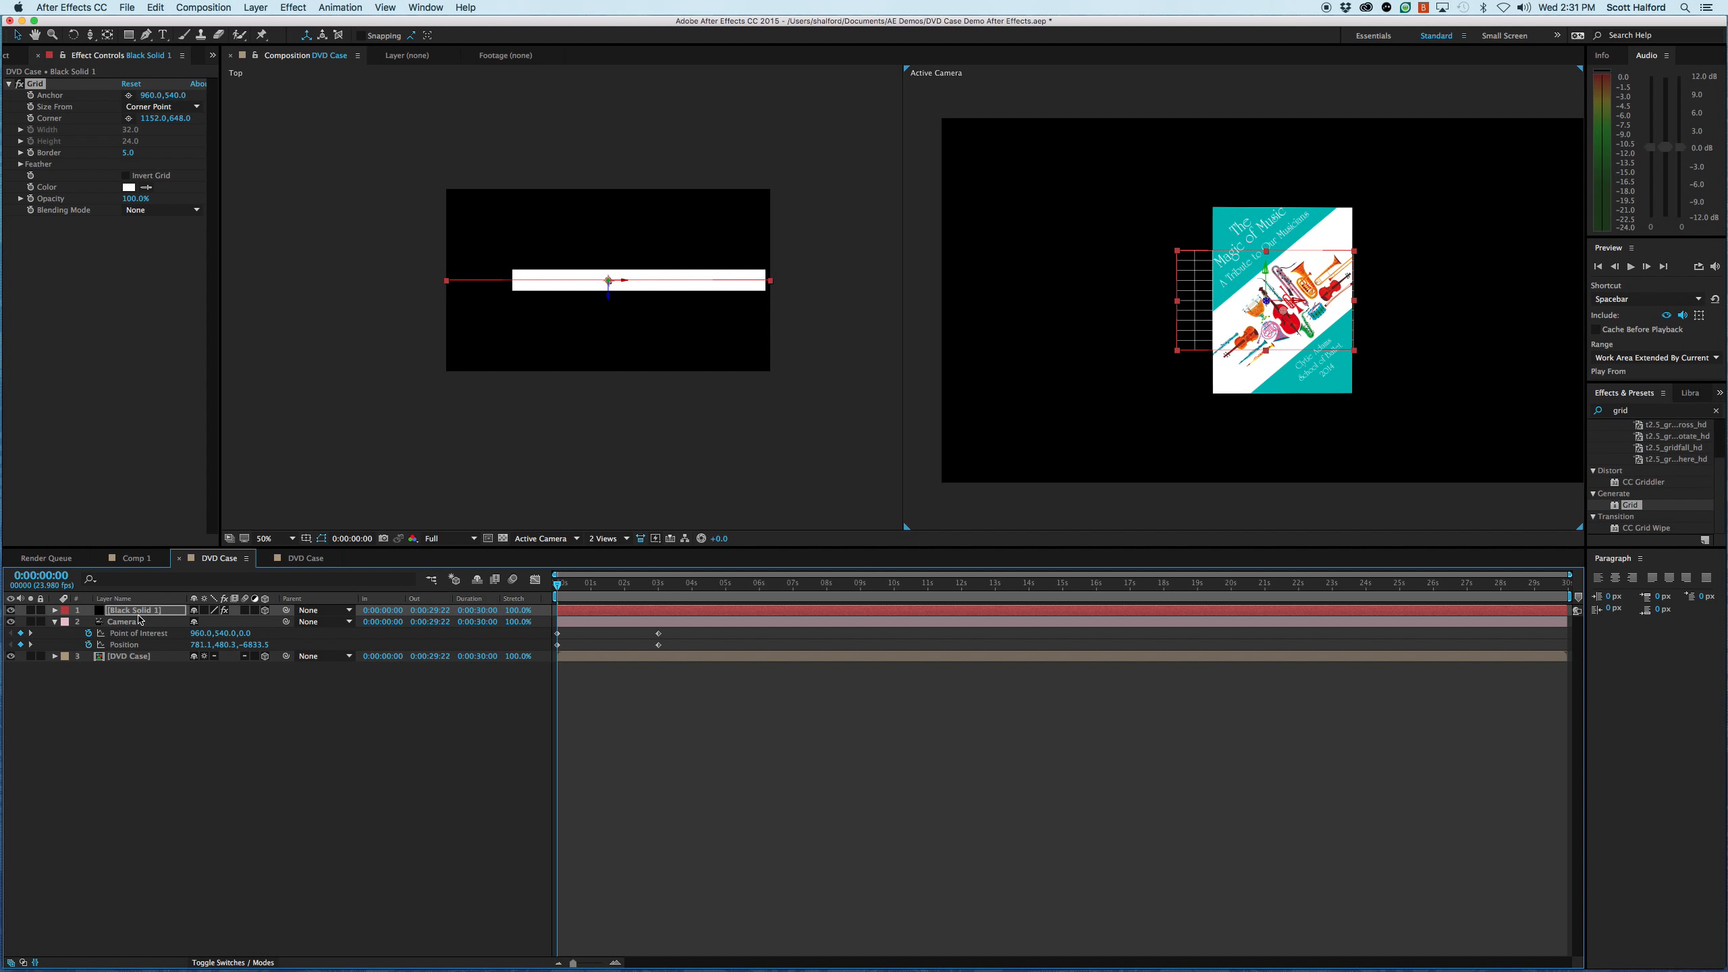
pyautogui.press('s')
pyautogui.moveTo(235, 621); pyautogui.dragTo(470, 617)
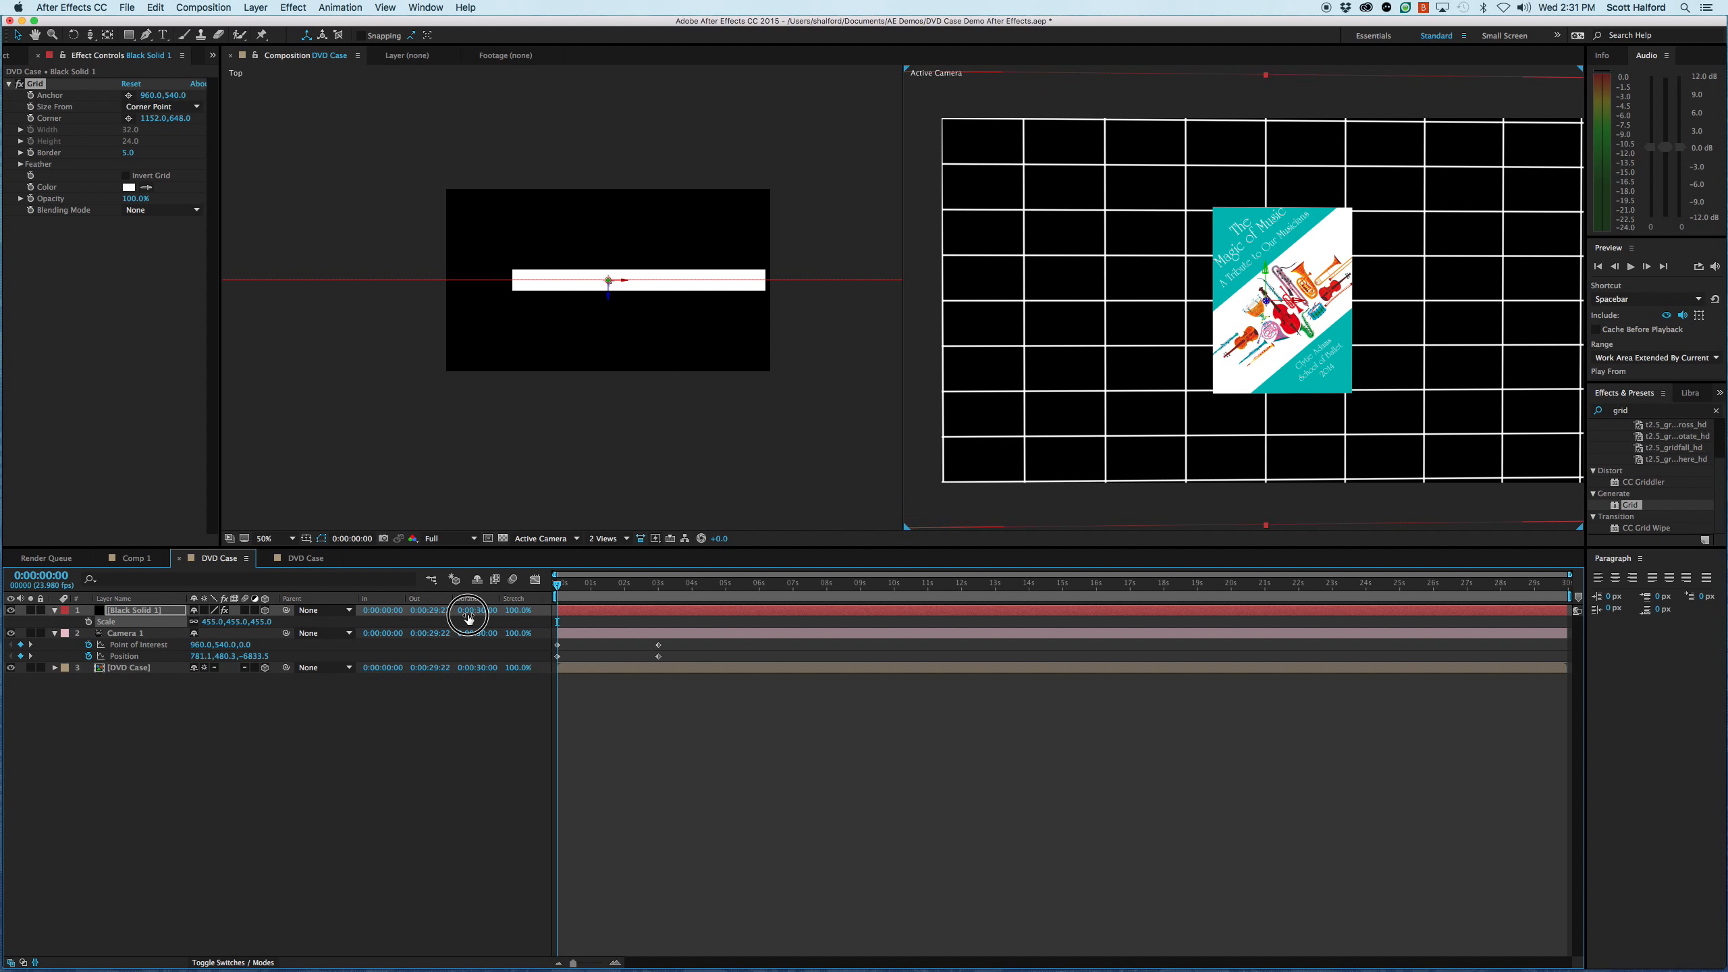
pyautogui.click(212, 622)
pyautogui.write('500')
pyautogui.press('Return')
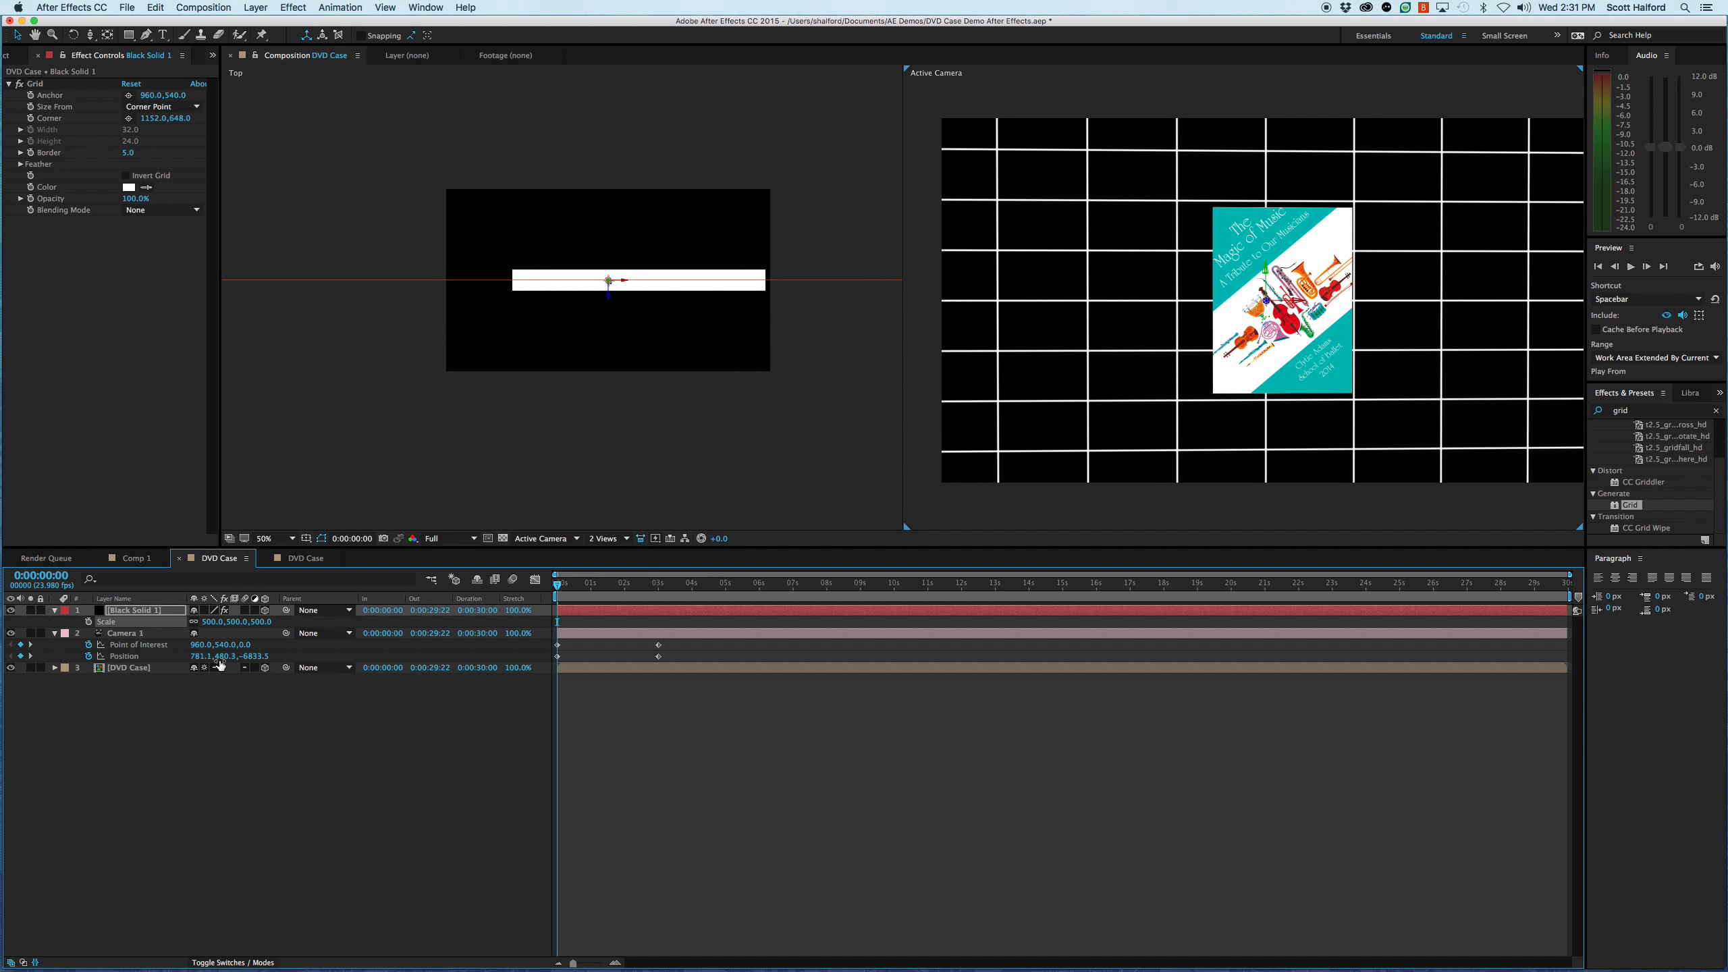
# - Set the black solid's X Rotation to 90° so it lies flat like a floor
pyautogui.press('r')
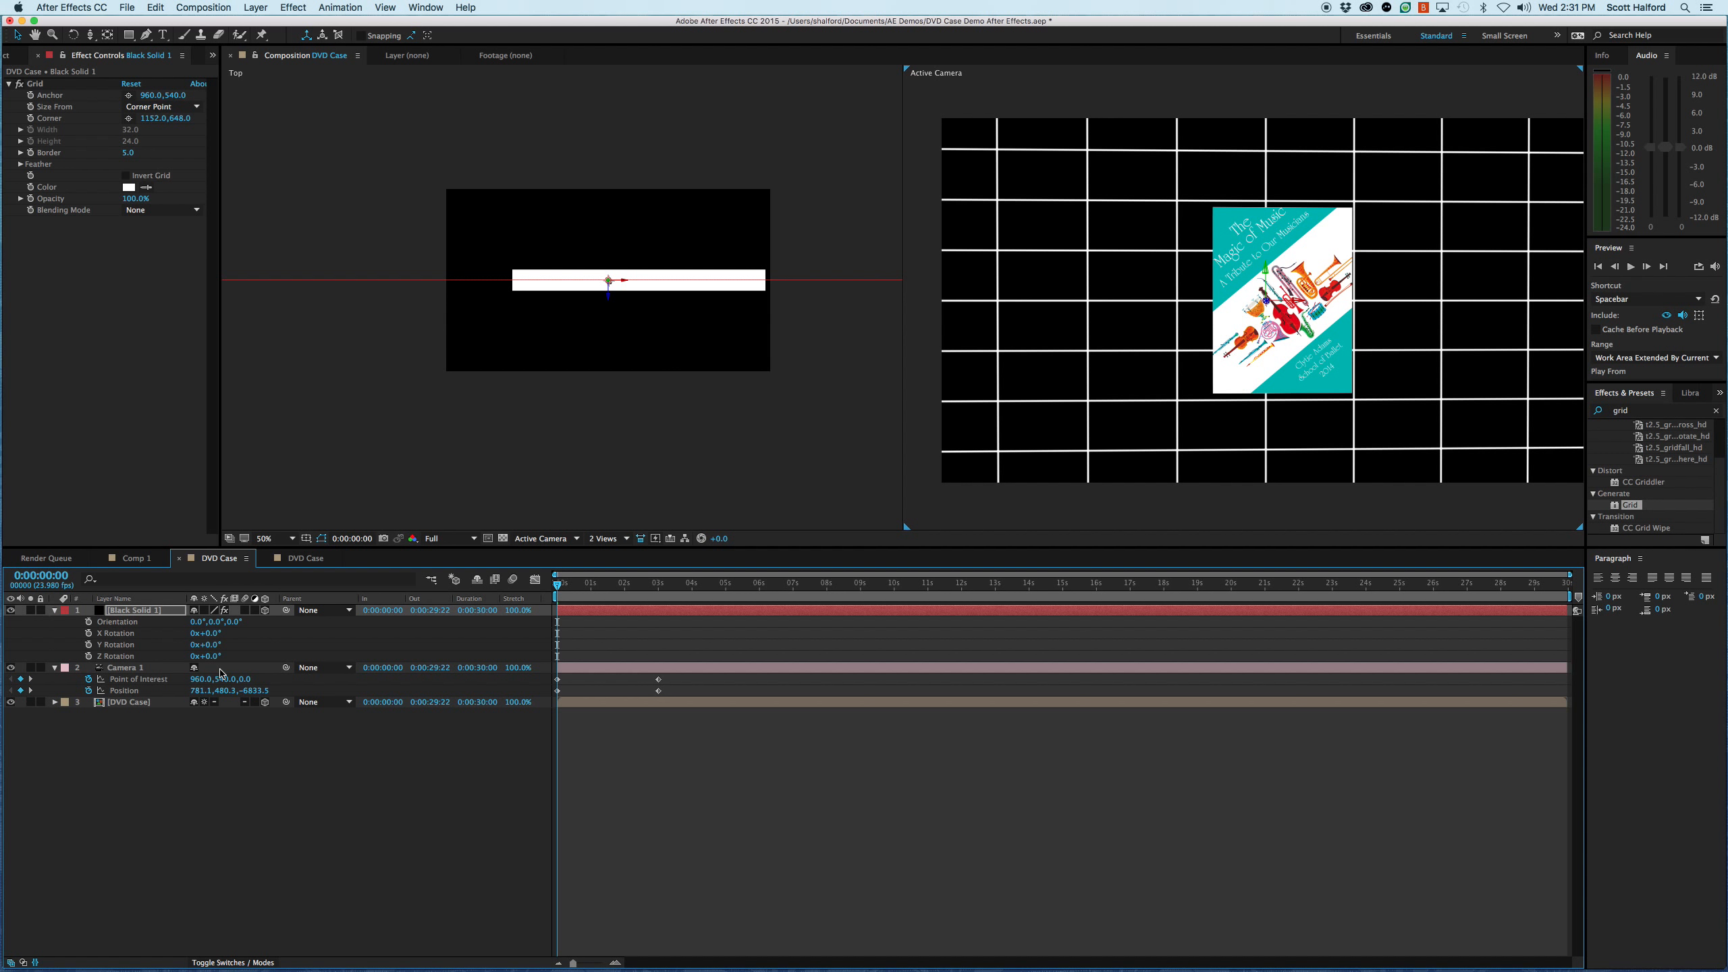
pyautogui.click(212, 645)
pyautogui.click(209, 633)
pyautogui.write('90')
pyautogui.press('Return')
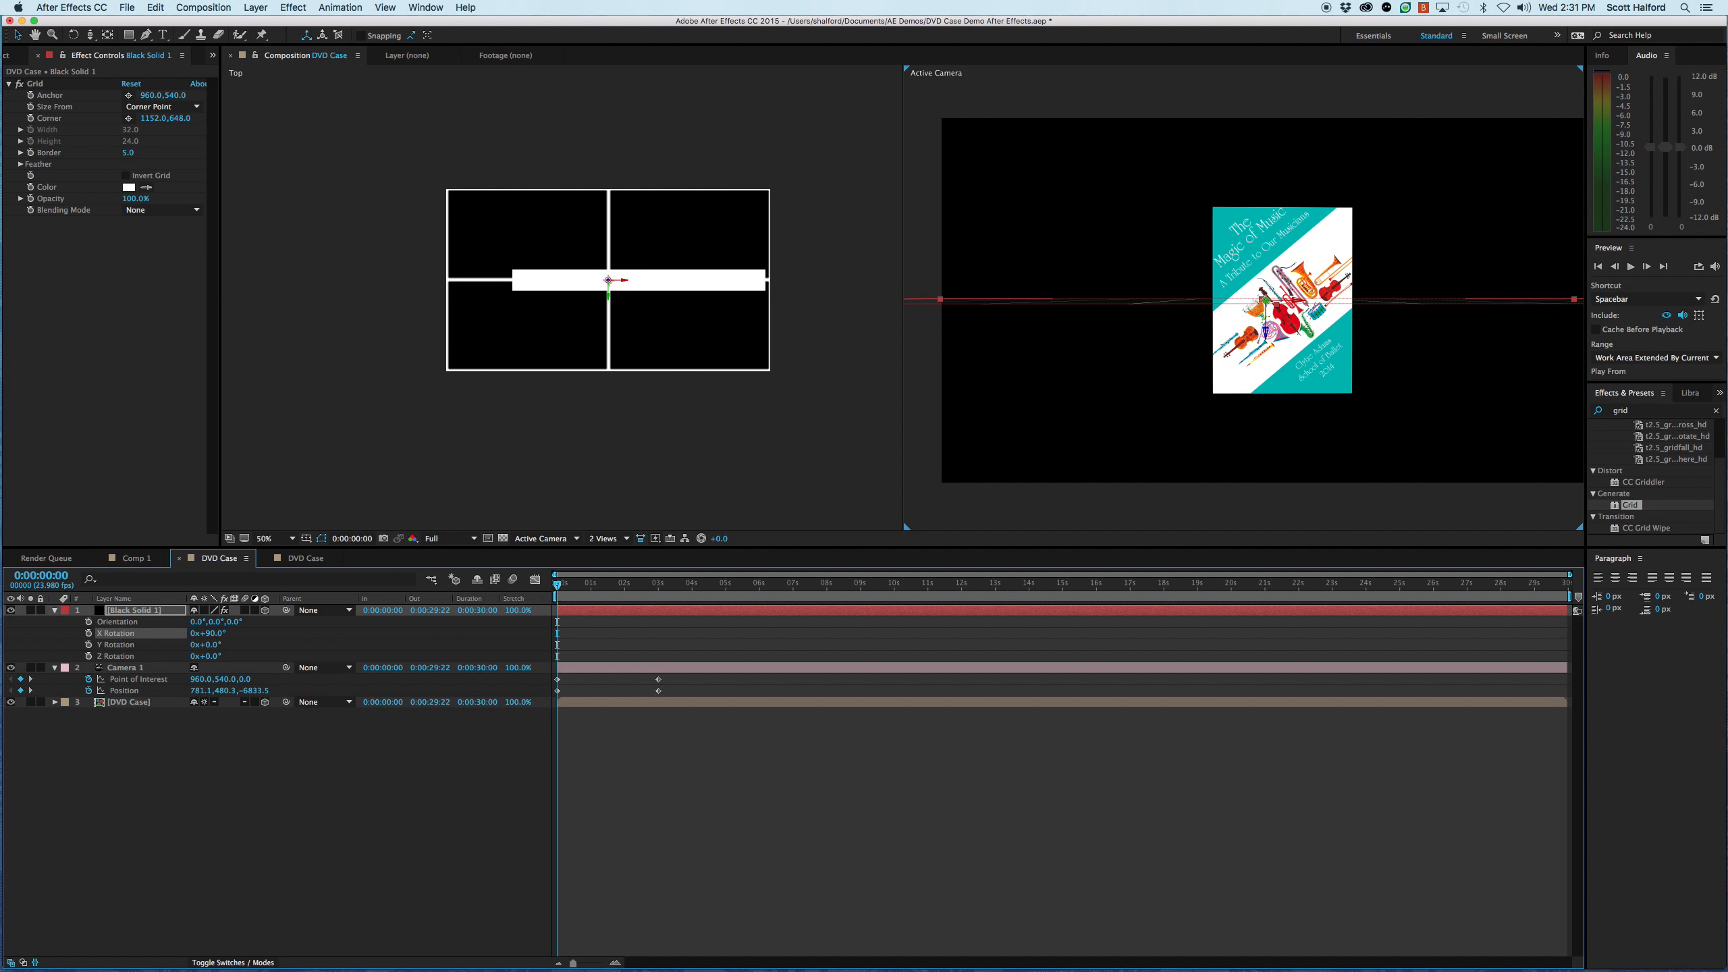
pyautogui.click(121, 738)
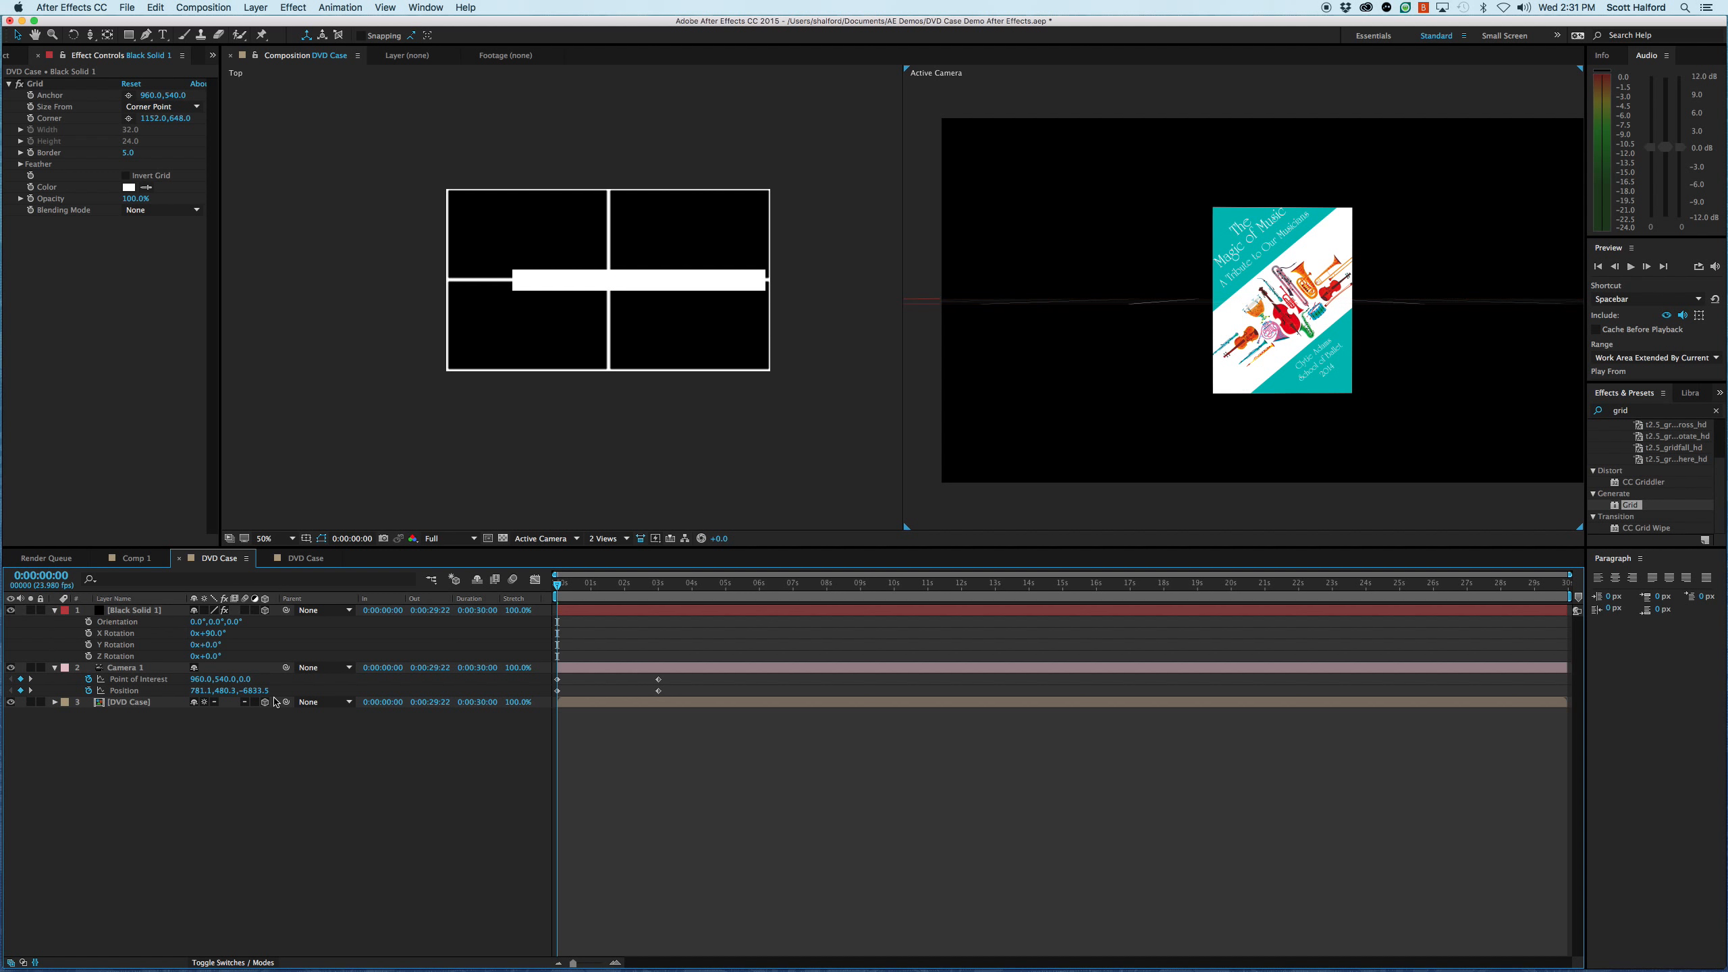
# - Reveal the Position property of the black solid layer in the timeline
pyautogui.click(1088, 303)
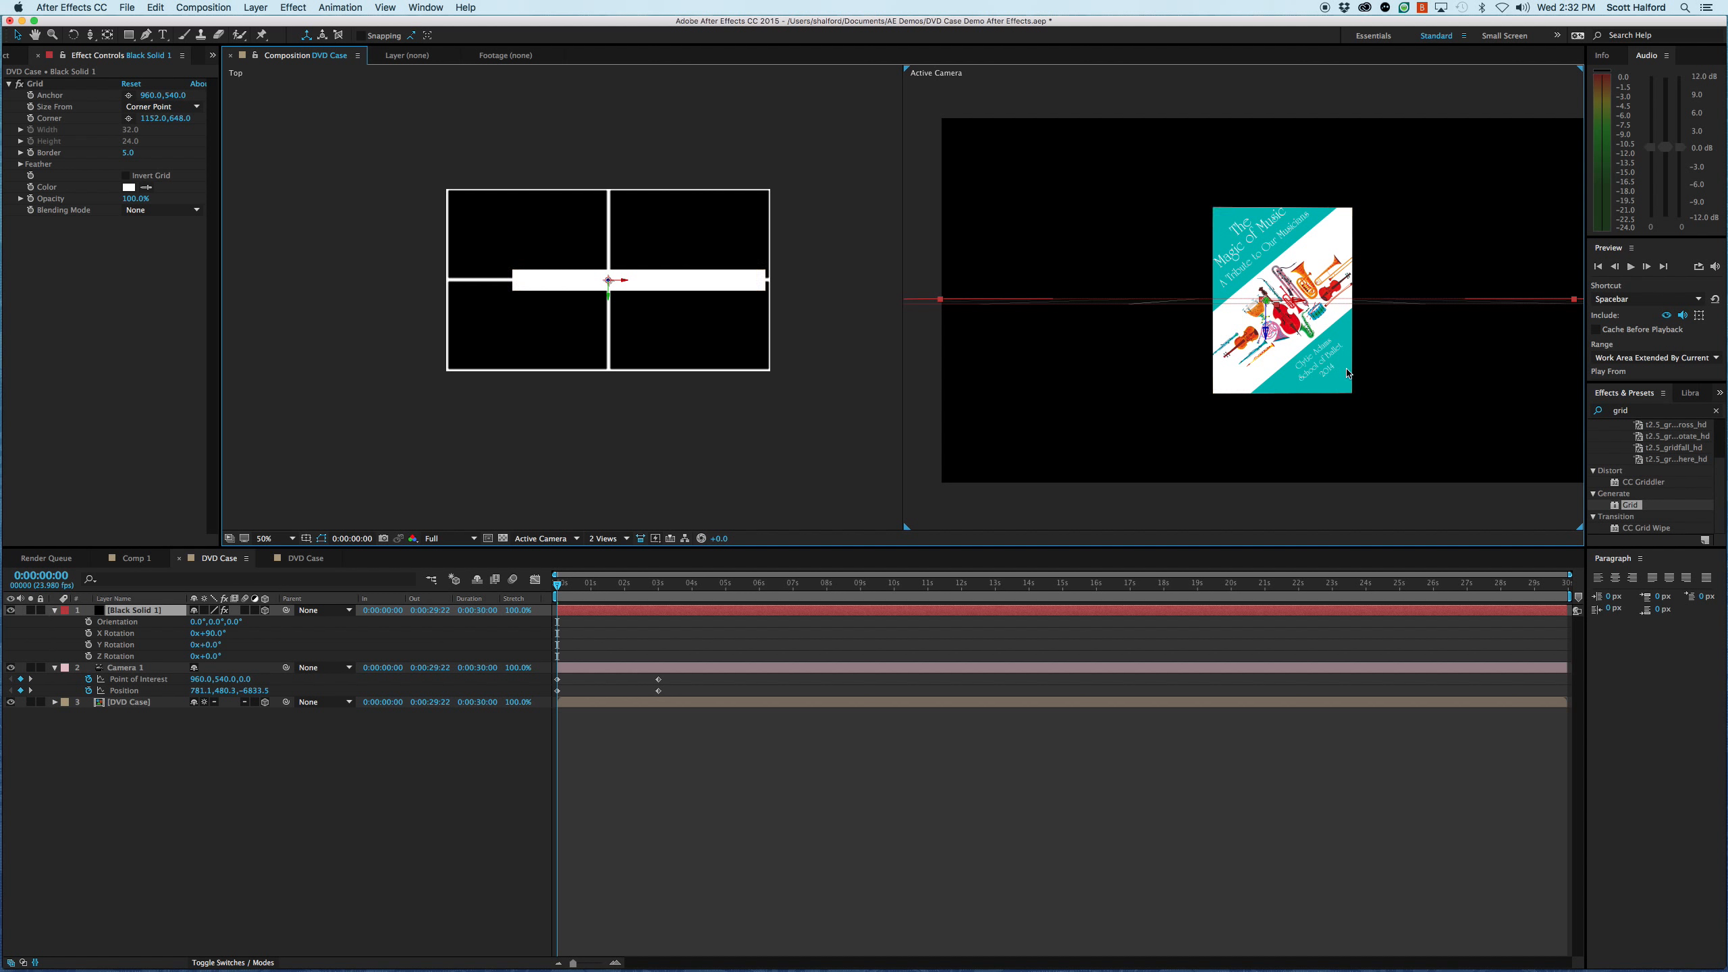
pyautogui.click(1316, 345)
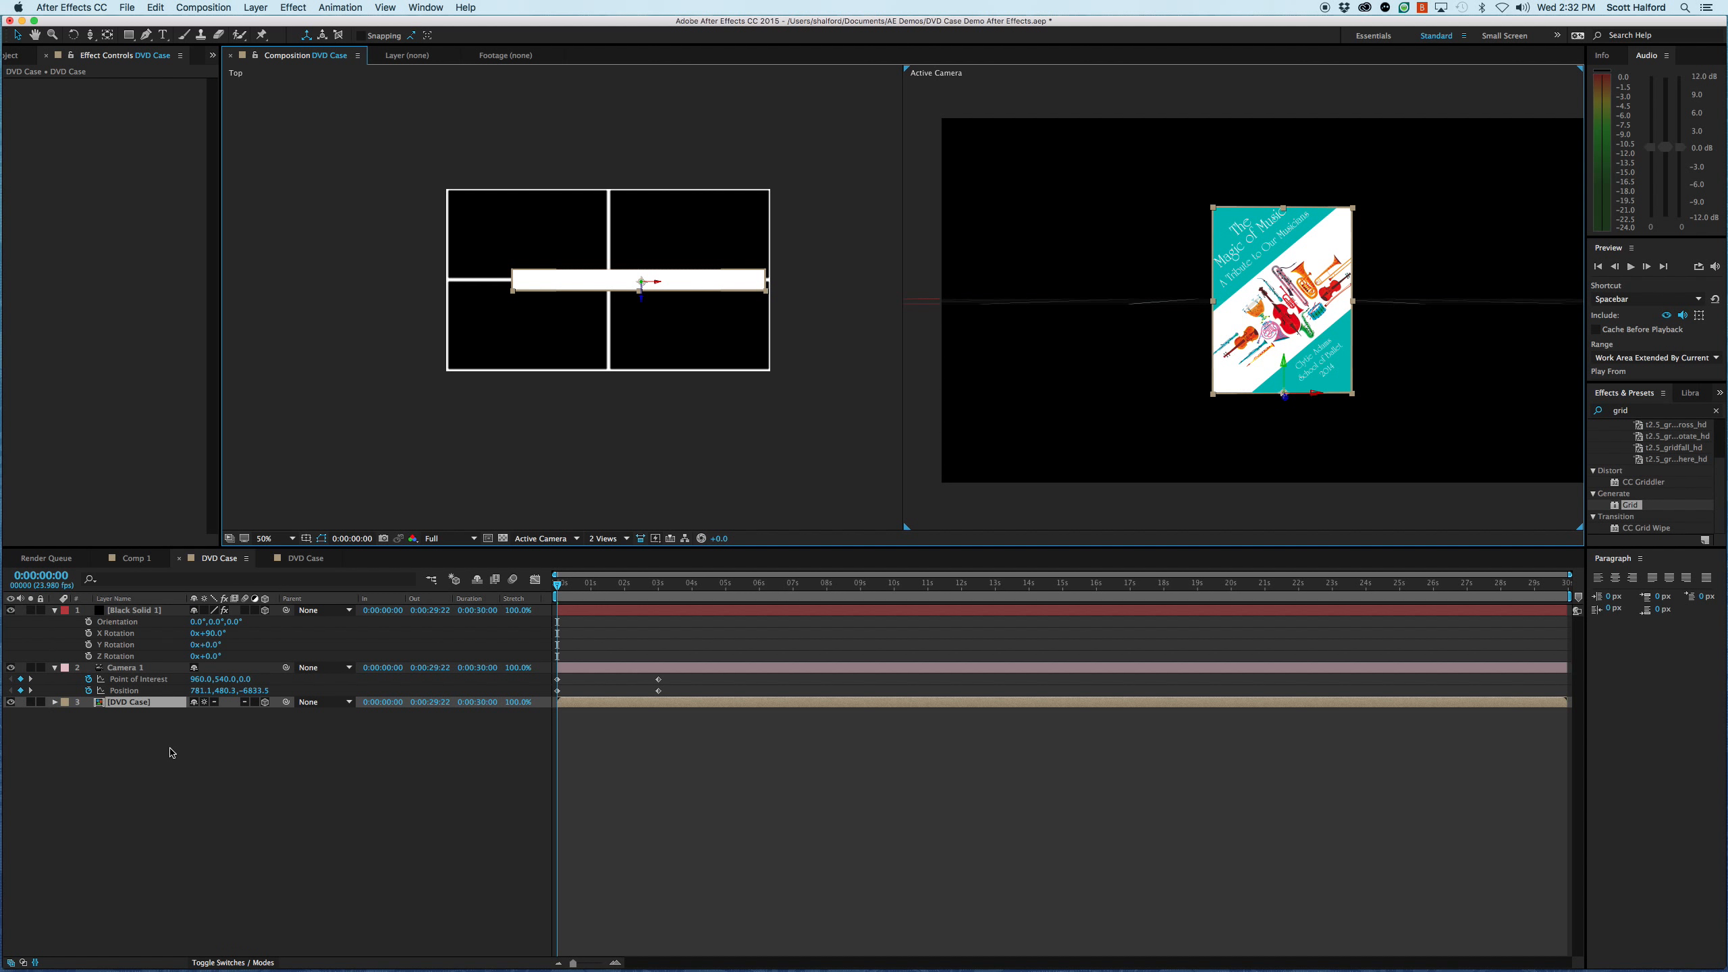
pyautogui.click(137, 611)
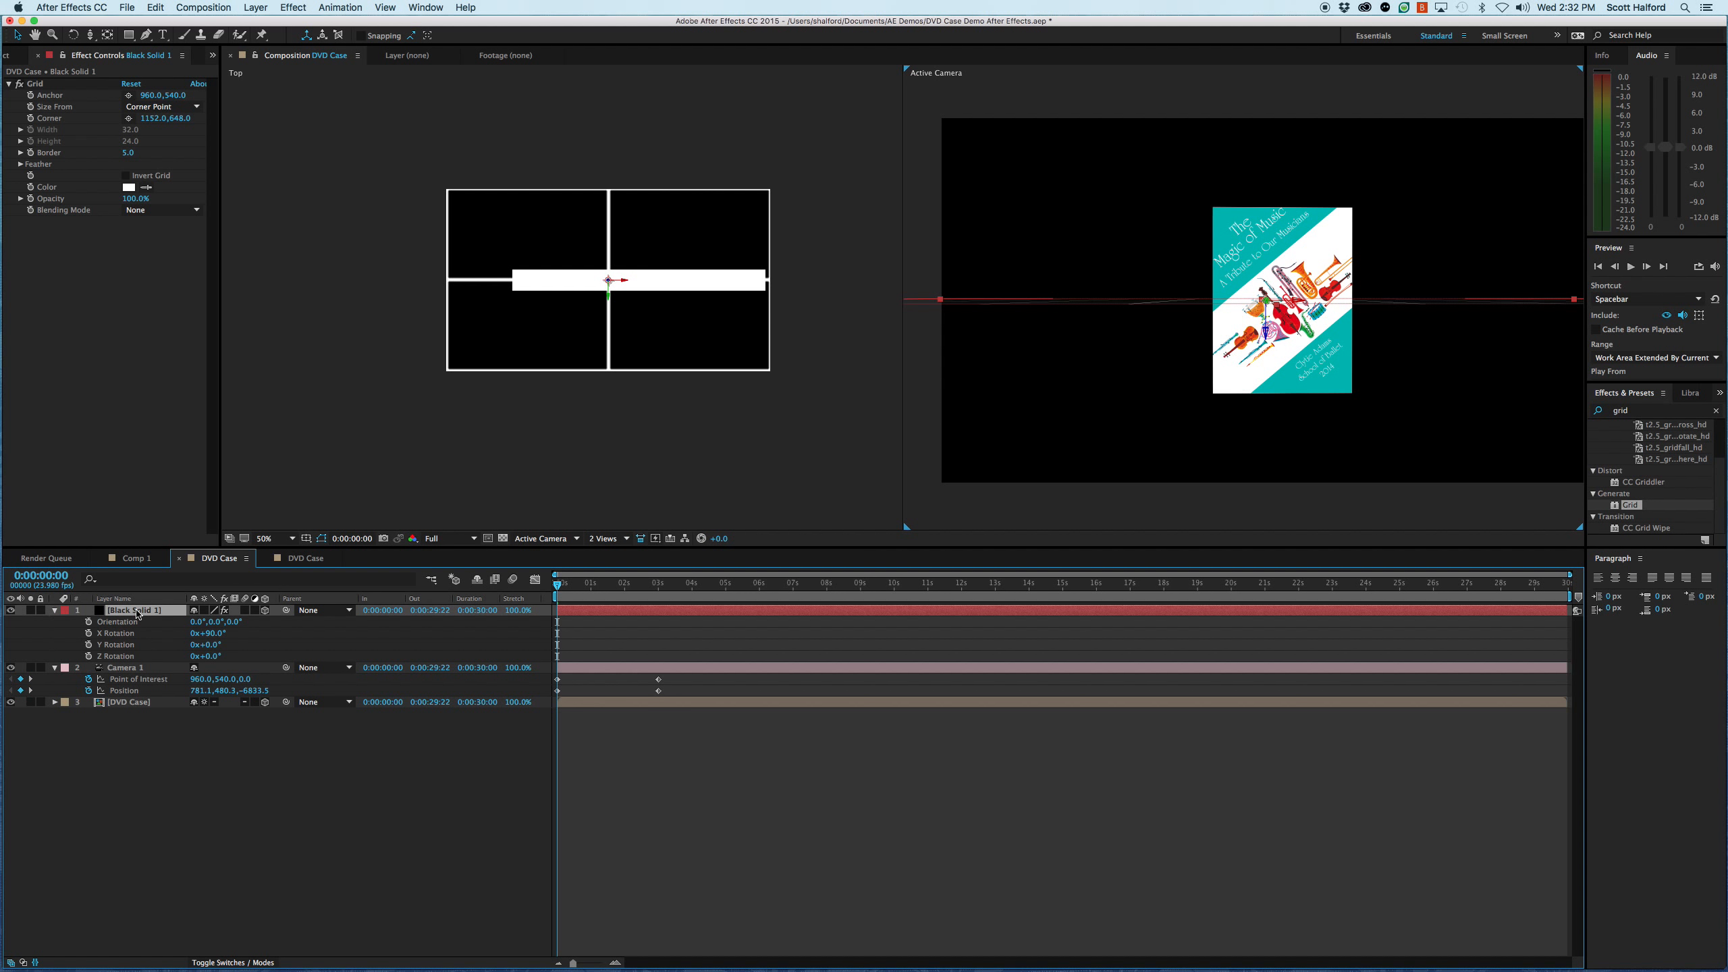
pyautogui.press('p')
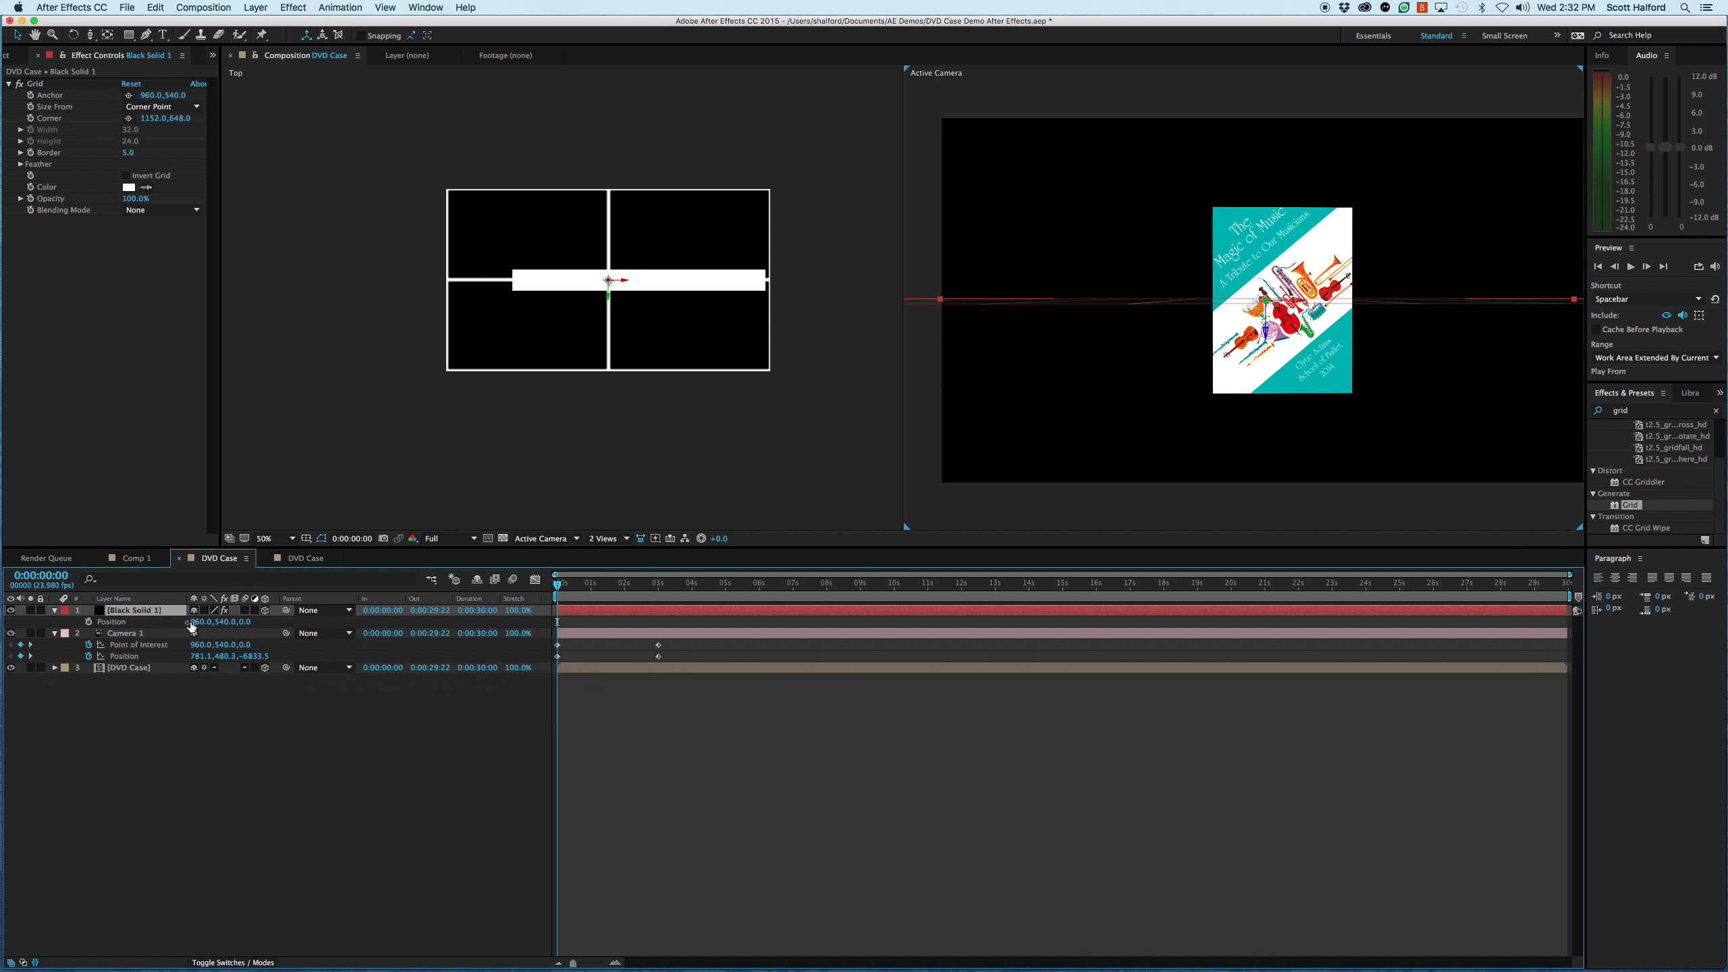
pyautogui.moveTo(223, 624); pyautogui.dragTo(270, 639)
pyautogui.press('super+z')
pyautogui.moveTo(225, 626); pyautogui.dragTo(233, 625)
pyautogui.press('super+z')
# - Lower the black solid to the base of the DVD case by adding 1000 to its Y position
pyautogui.click(226, 692)
pyautogui.click(225, 623)
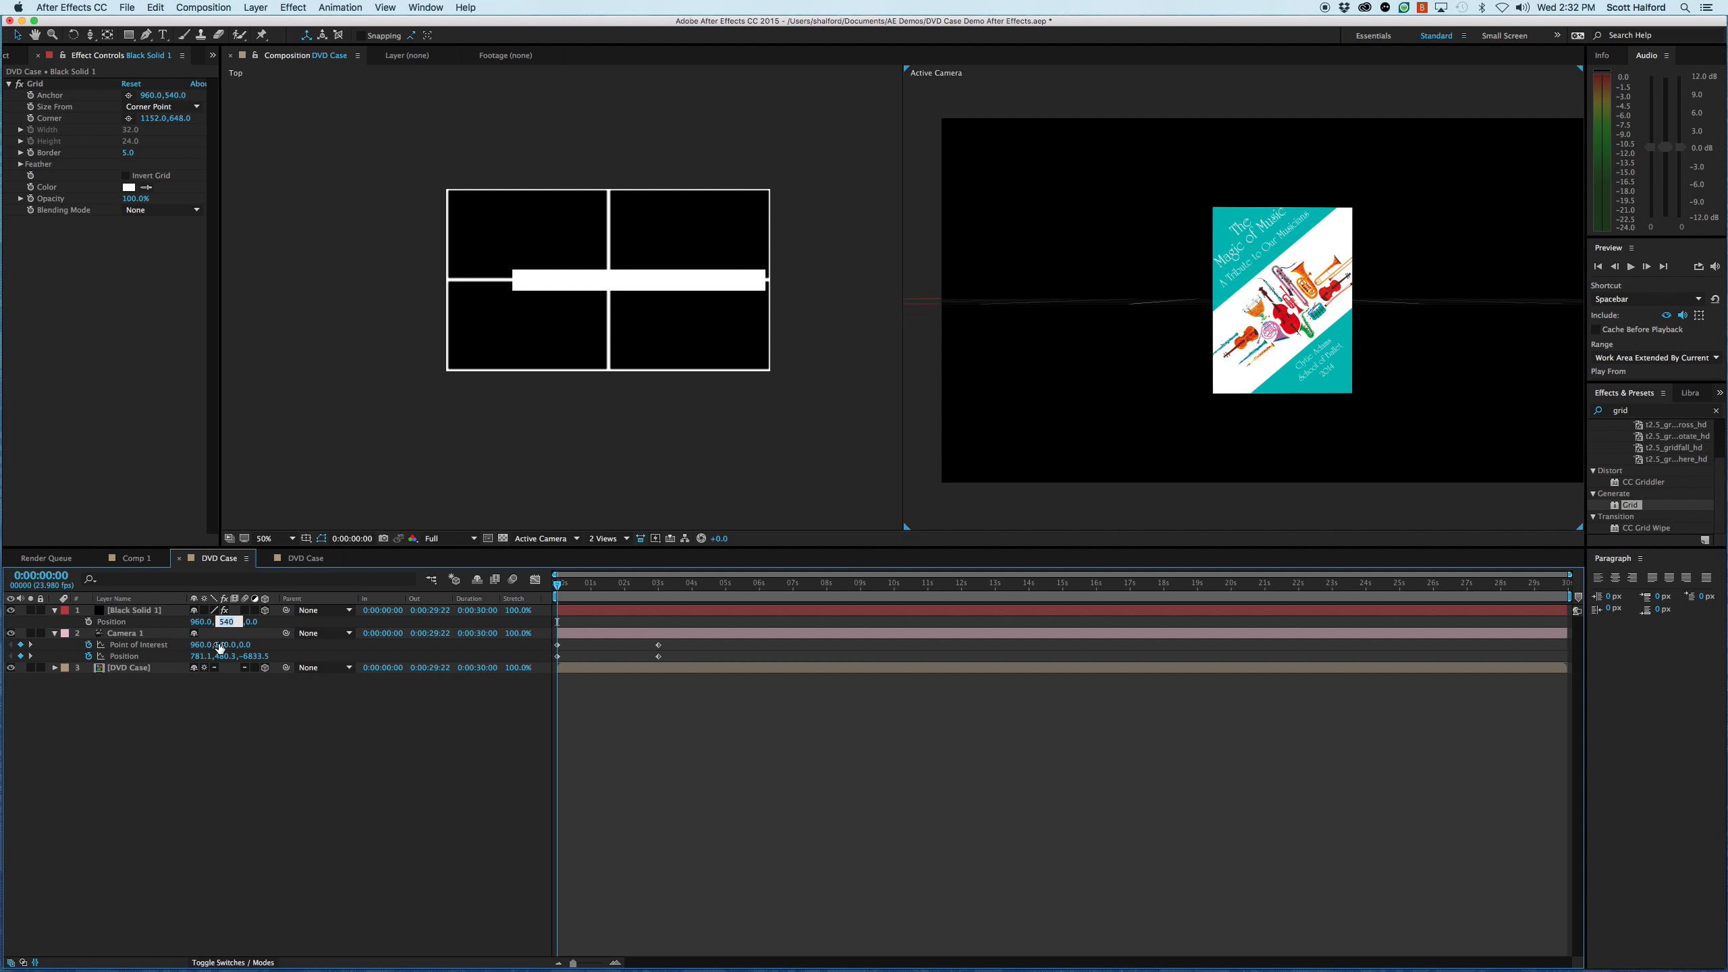
pyautogui.press('Right')
pyautogui.write('+1000')
pyautogui.press('Return')
pyautogui.click(273, 741)
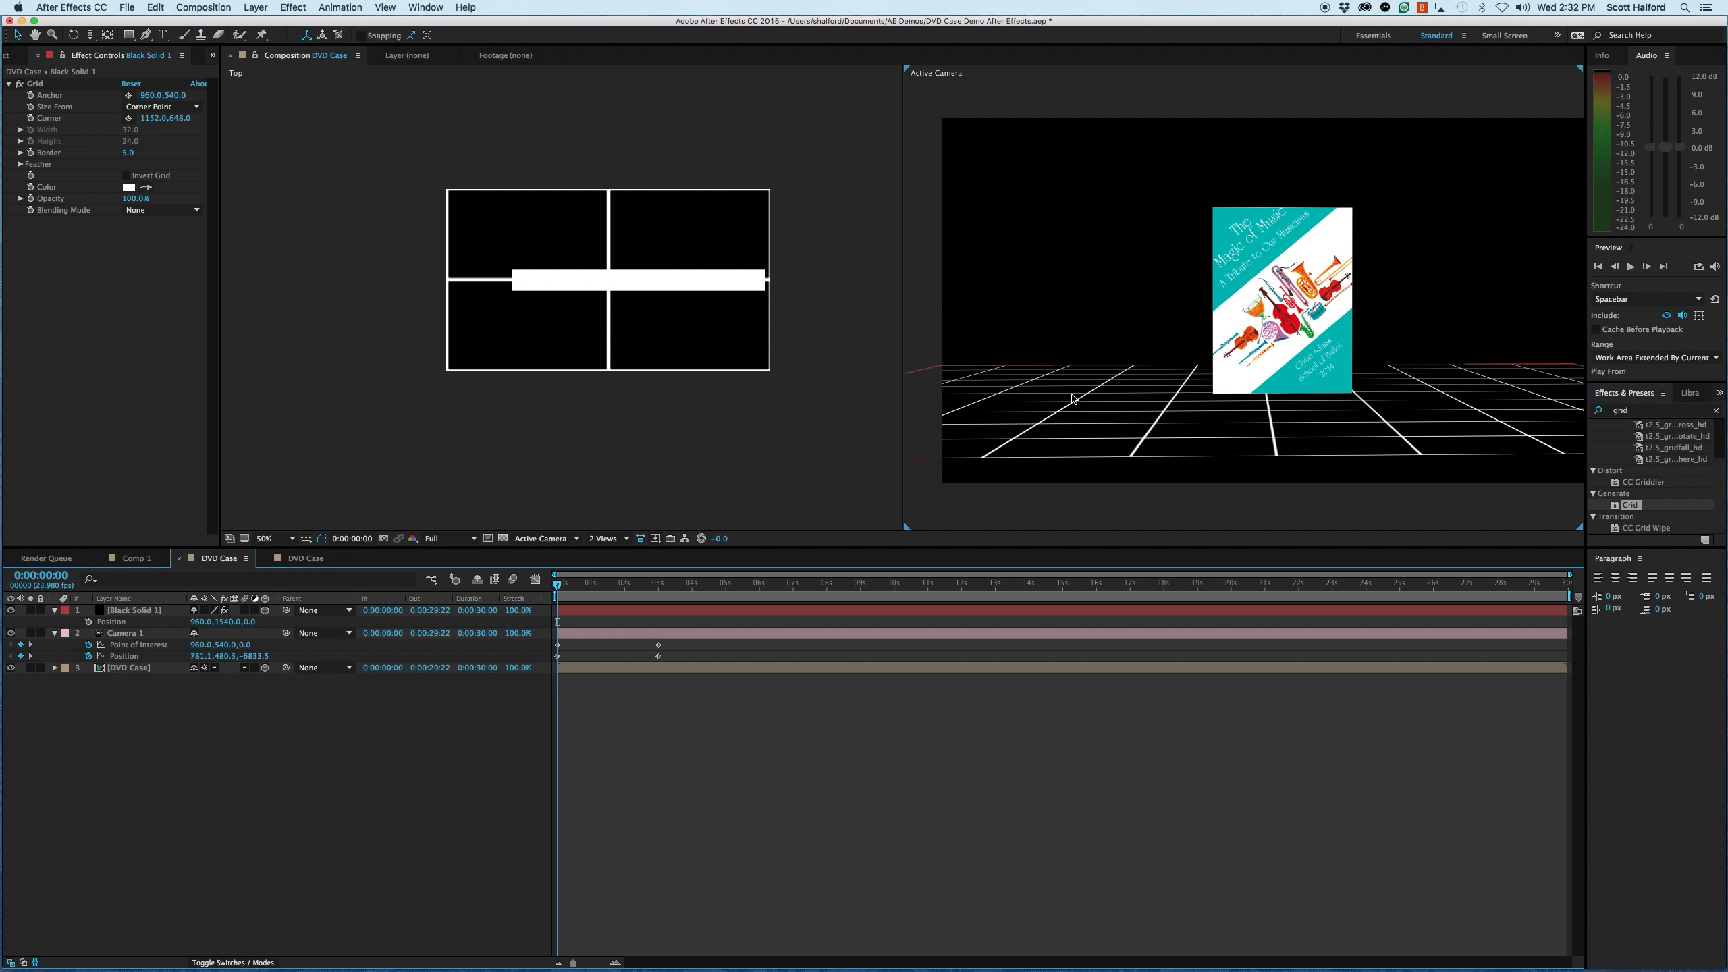
# - Preview the camera animation with the floor, and return the playhead to 0:00:00:00
pyautogui.press('space')
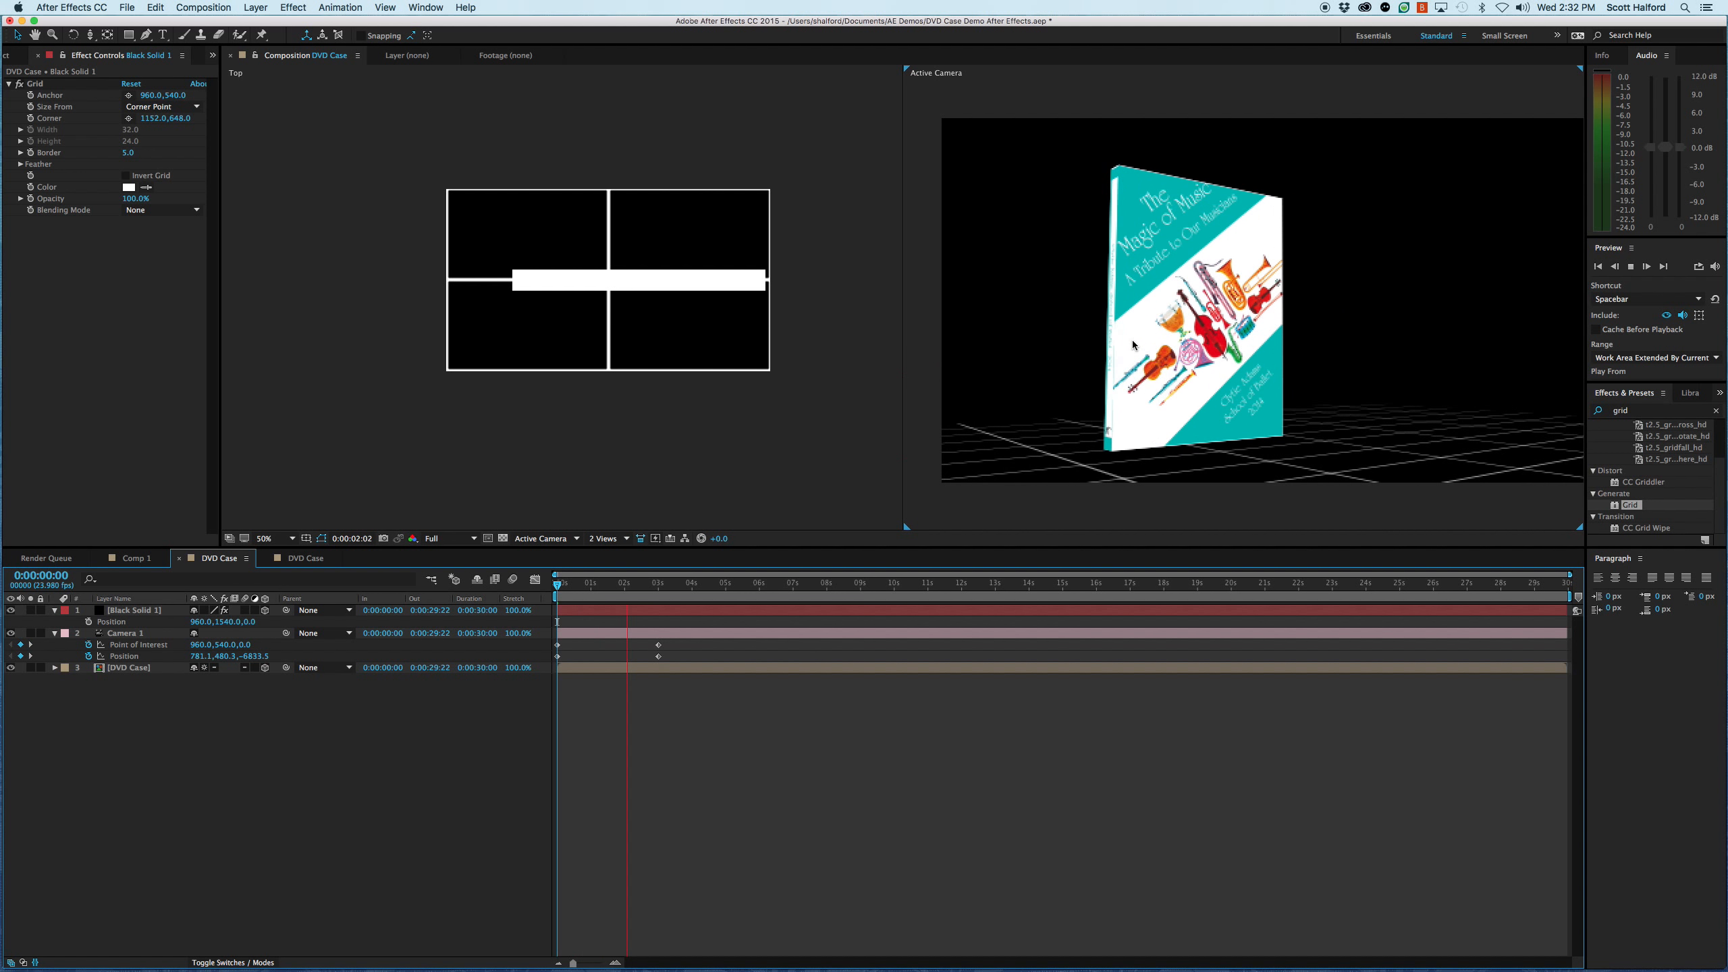
pyautogui.press('space')
pyautogui.moveTo(650, 585); pyautogui.dragTo(547, 606)
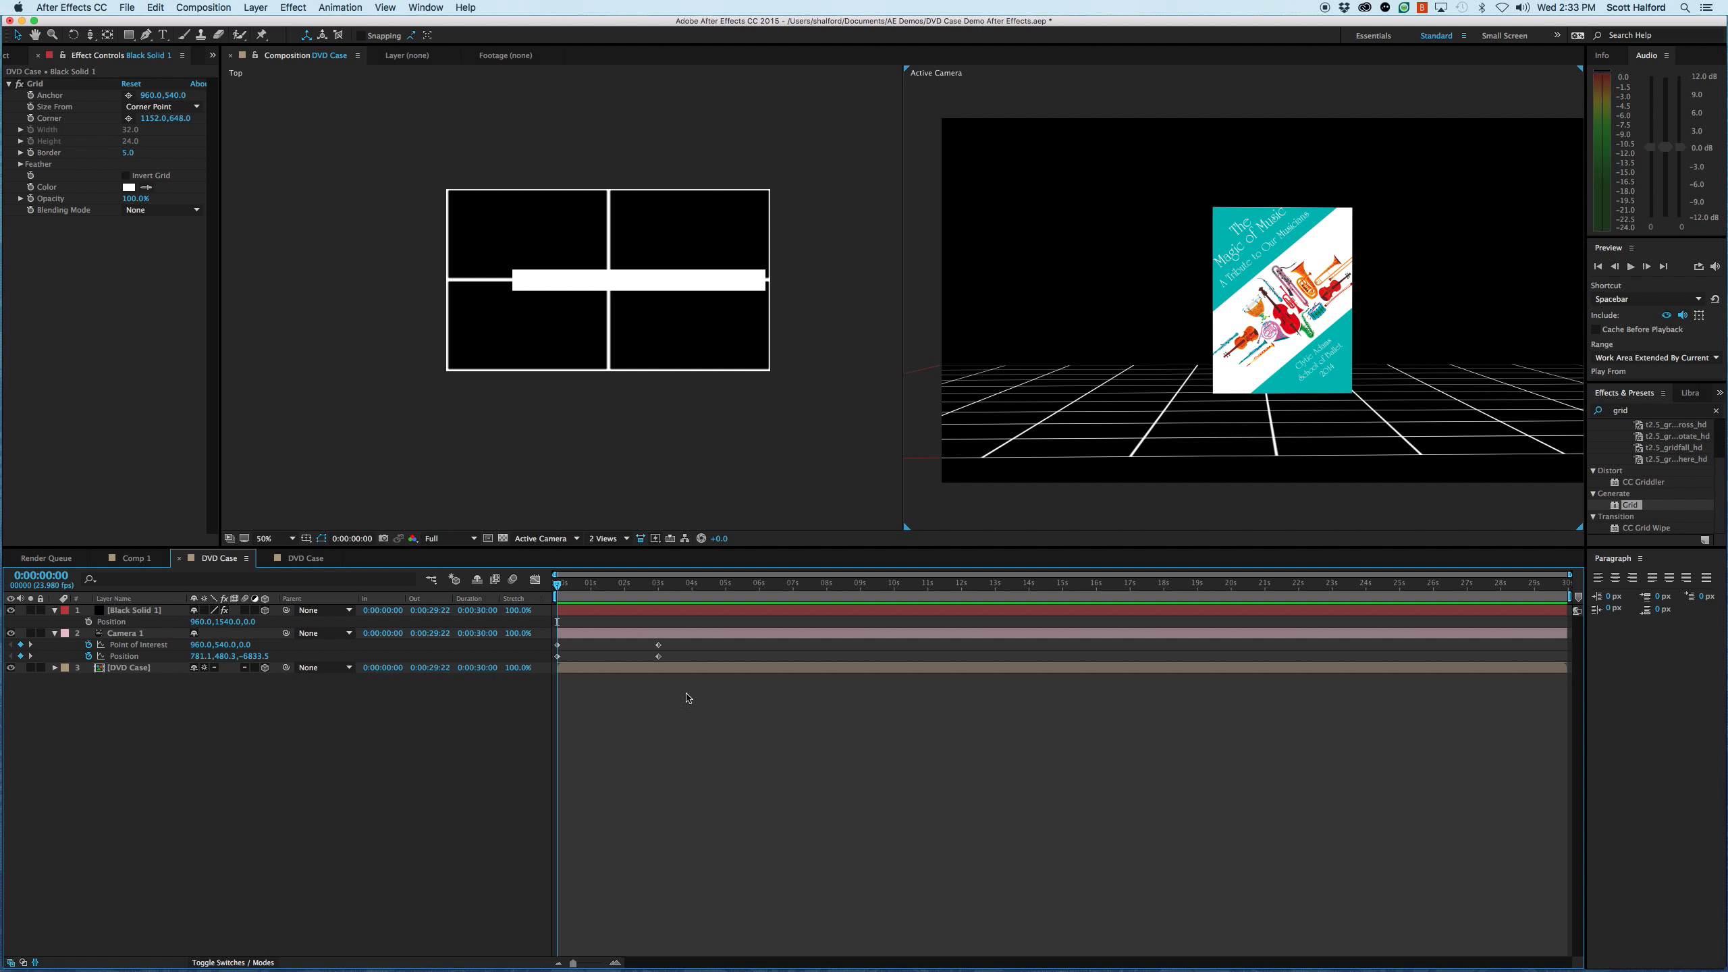
# - Toggle the Grid effect on the black solid off and on to compare the floor with and without it
pyautogui.click(39, 85)
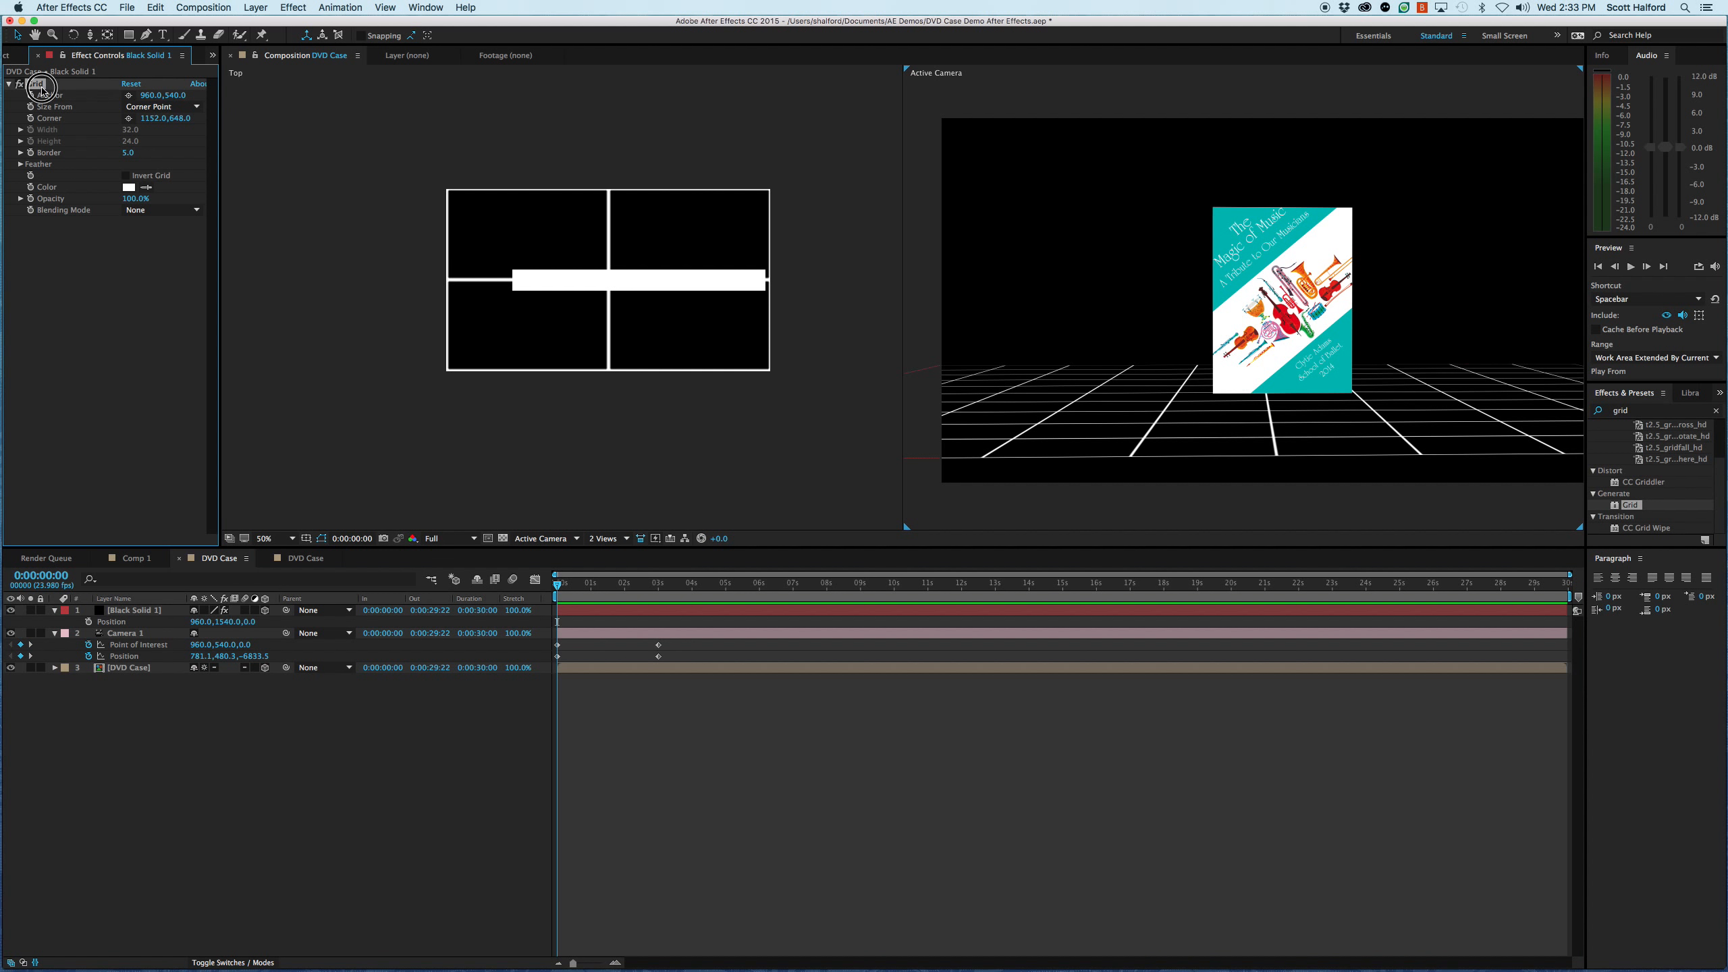
pyautogui.click(19, 84)
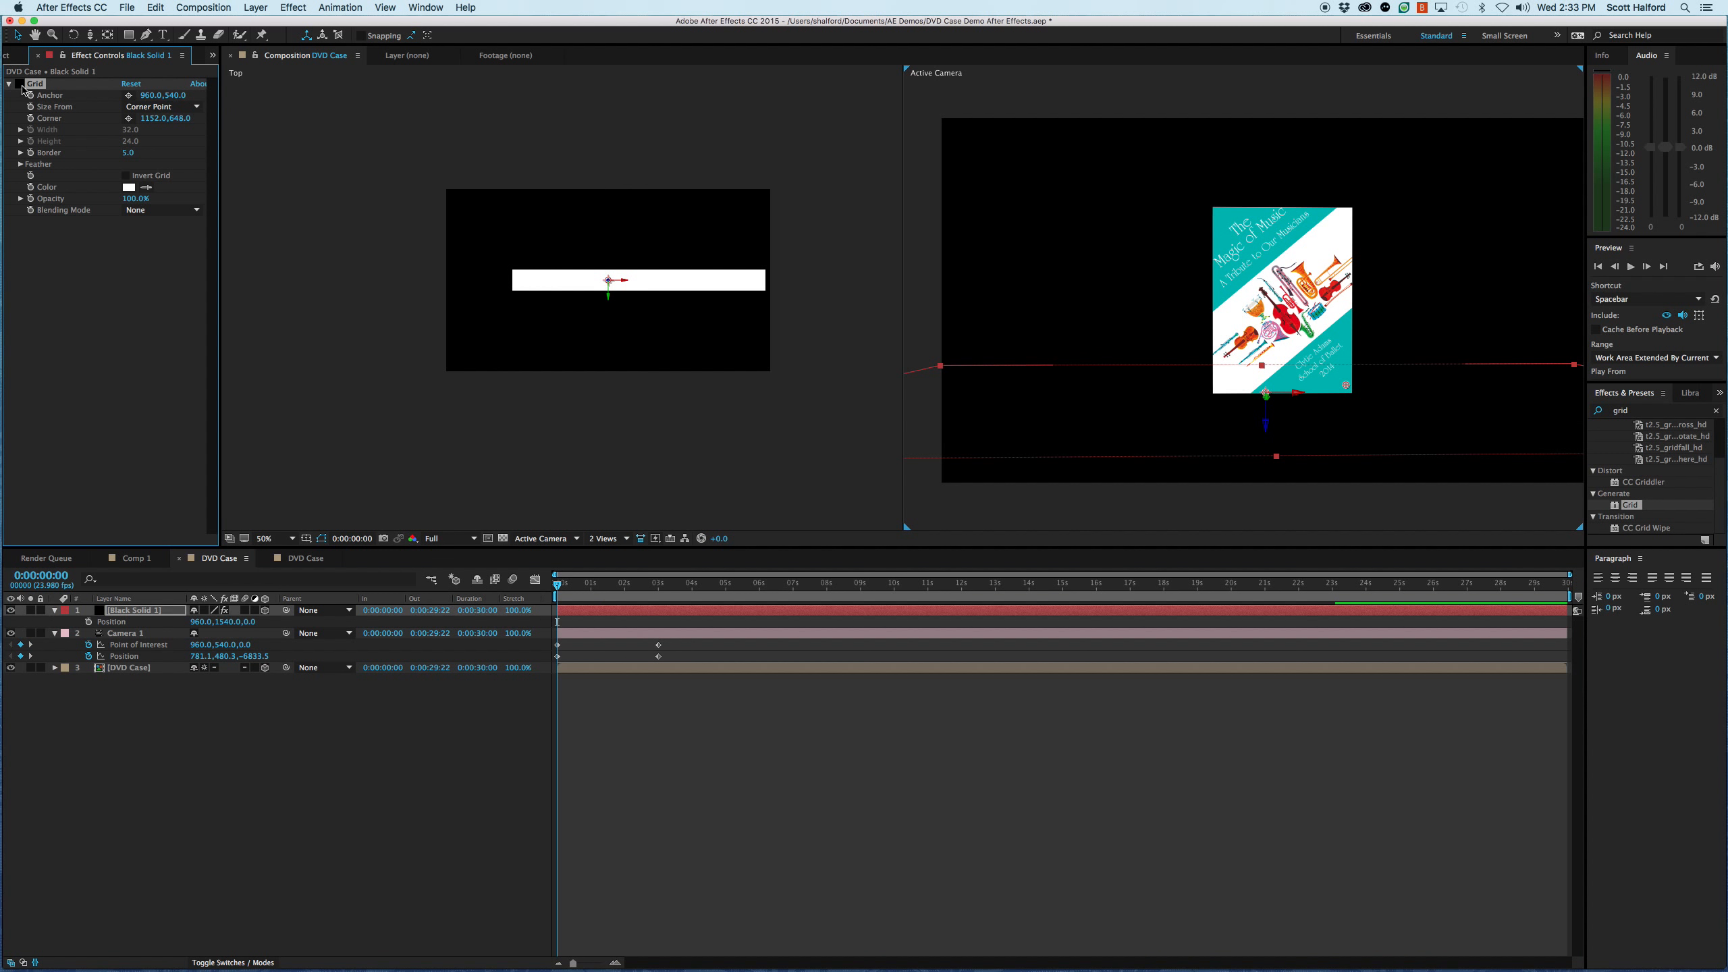
pyautogui.click(20, 83)
pyautogui.click(19, 83)
pyautogui.click(20, 84)
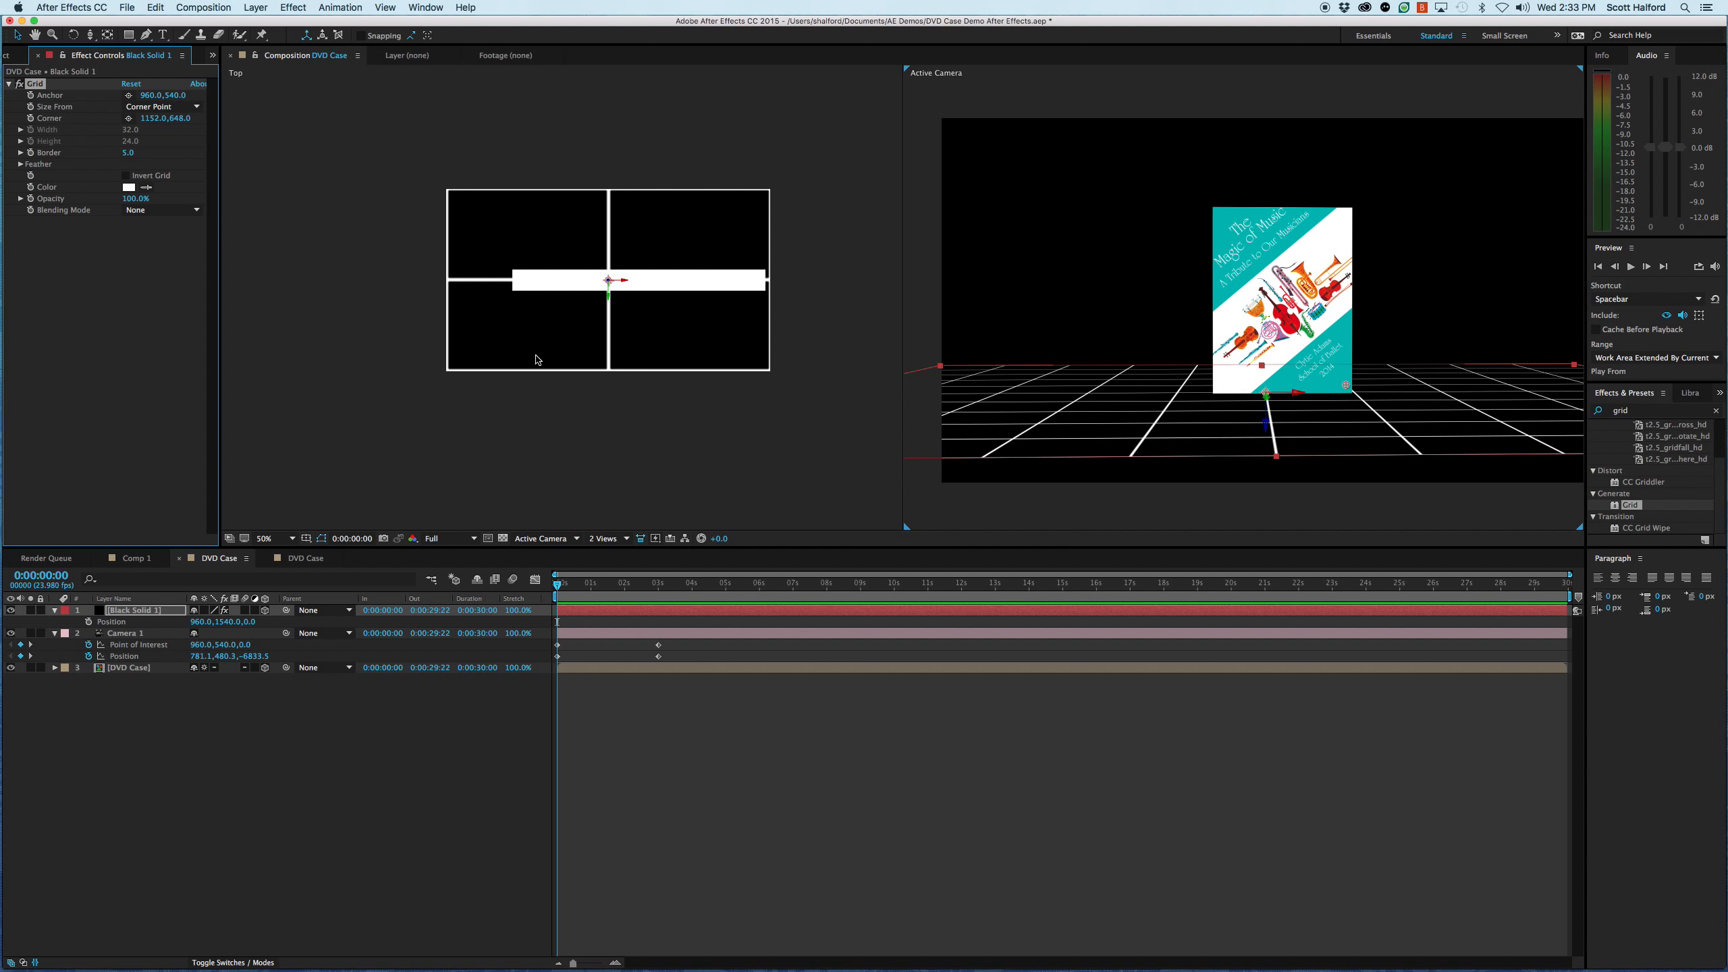
# - Delete the Grid effect from the black solid
pyautogui.click(54, 280)
pyautogui.click(35, 83)
pyautogui.press('Delete')
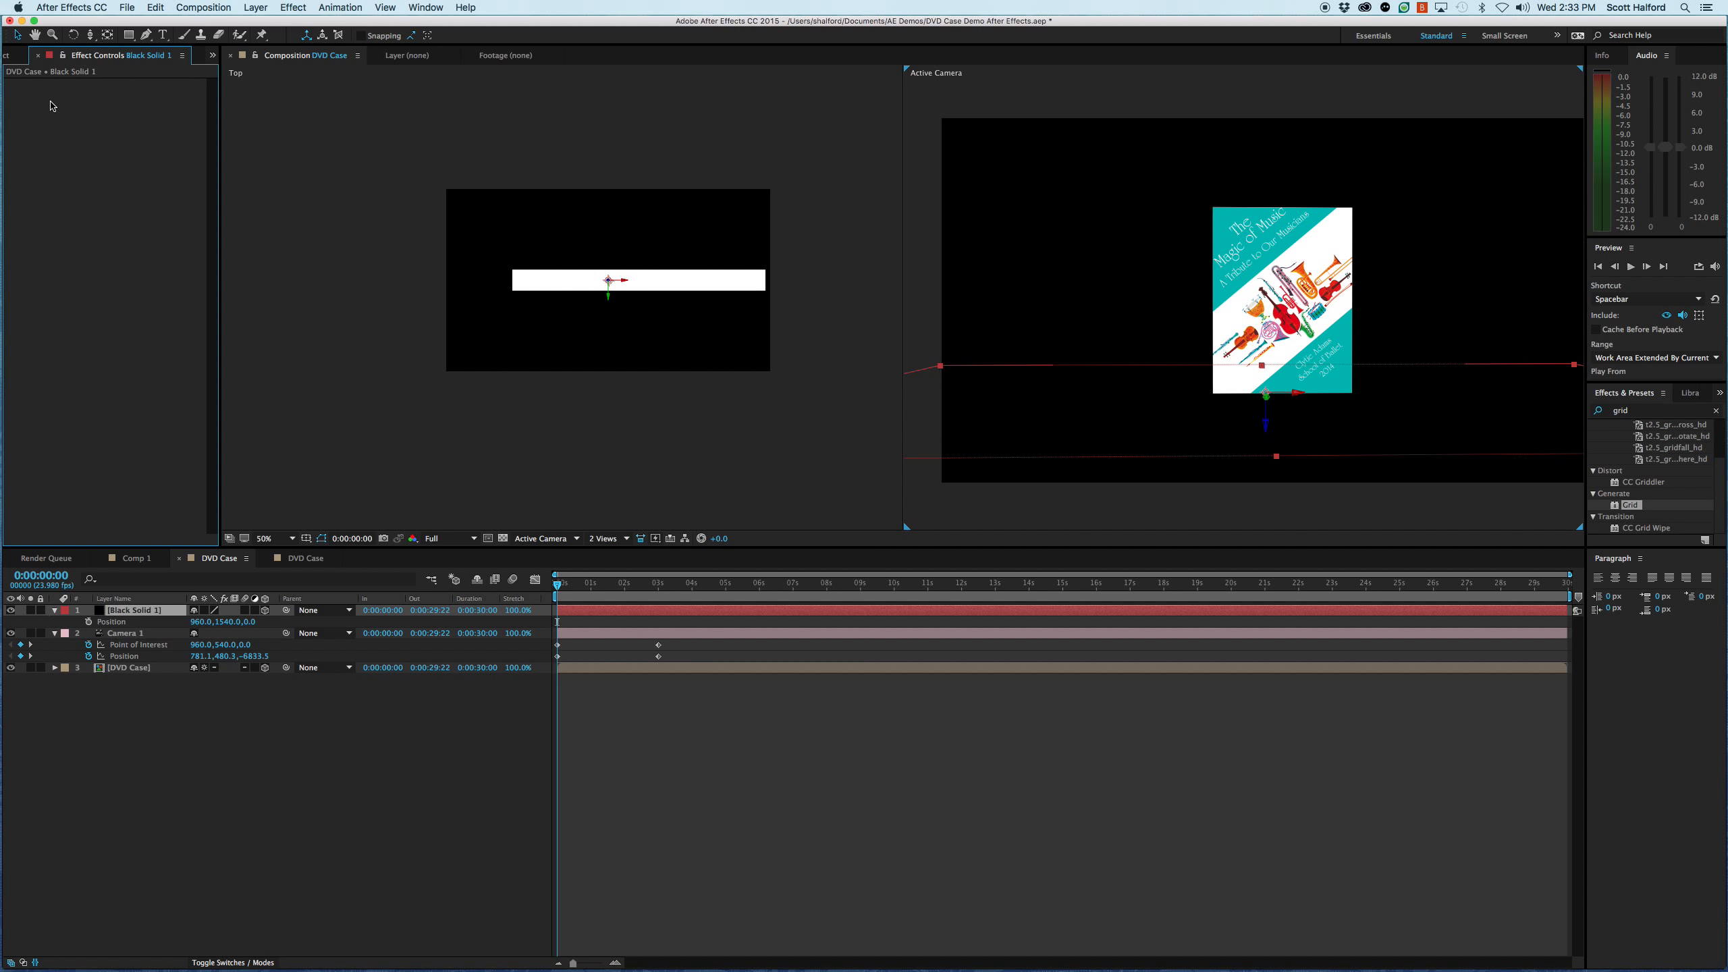
# - Find the Fractal Noise effect and apply it to the black solid
pyautogui.click(1618, 412)
pyautogui.moveTo(1631, 410); pyautogui.dragTo(1585, 410)
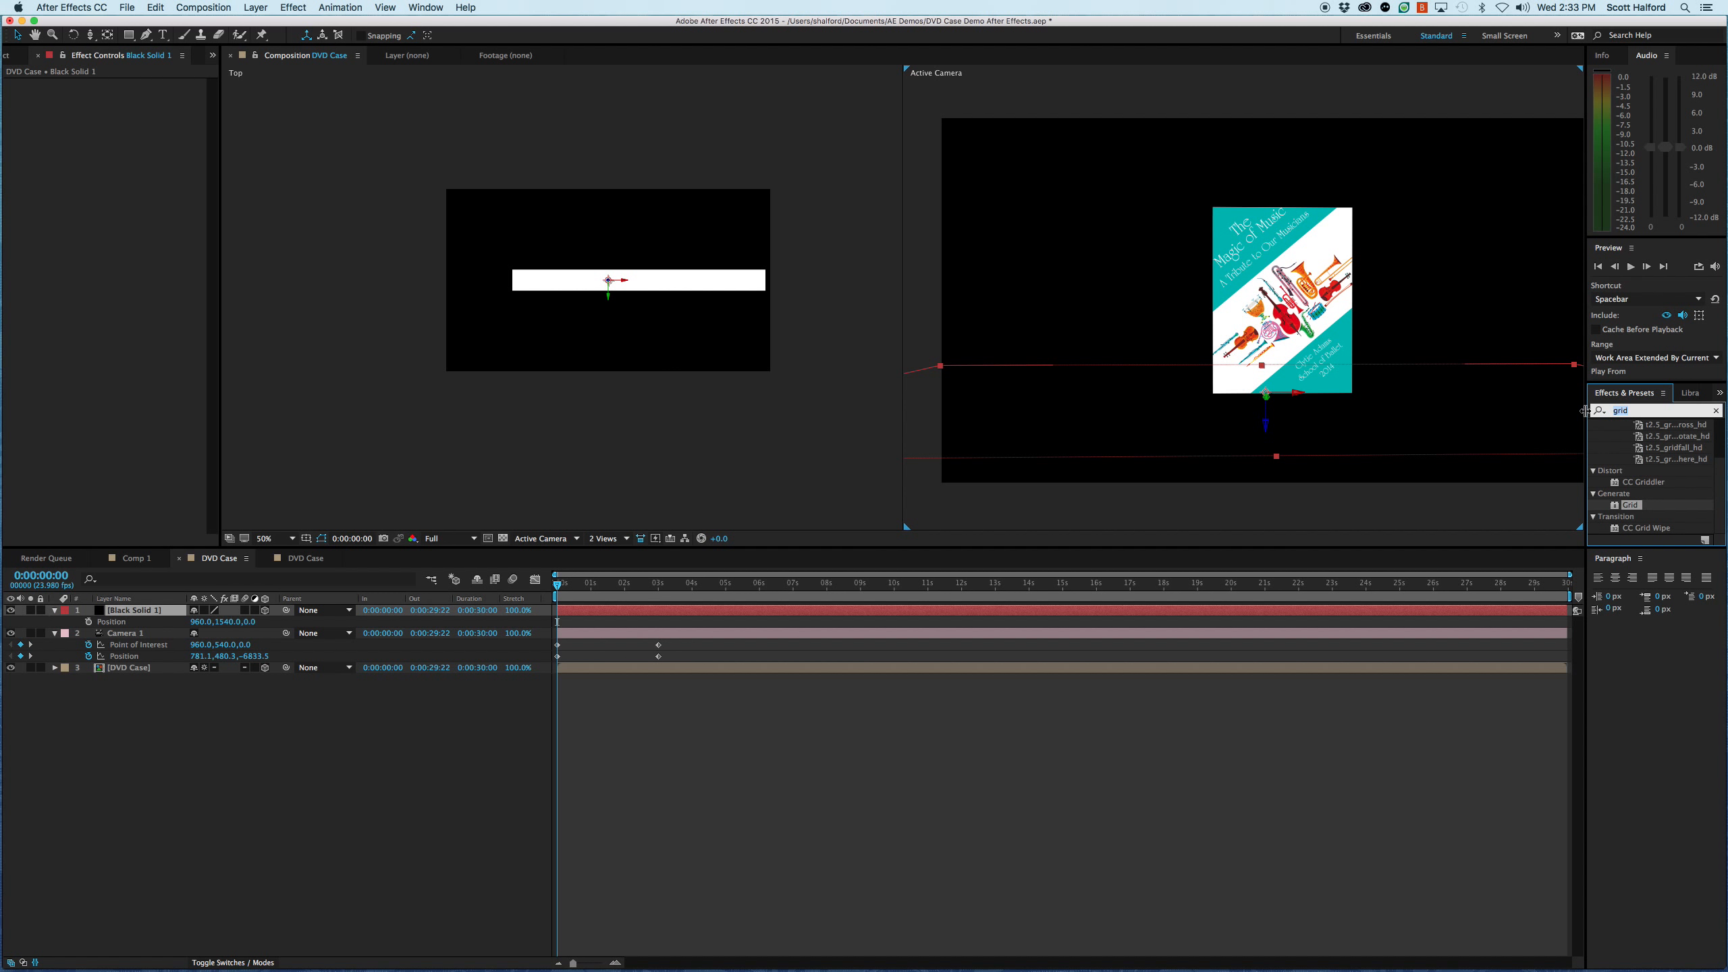
pyautogui.write('frac')
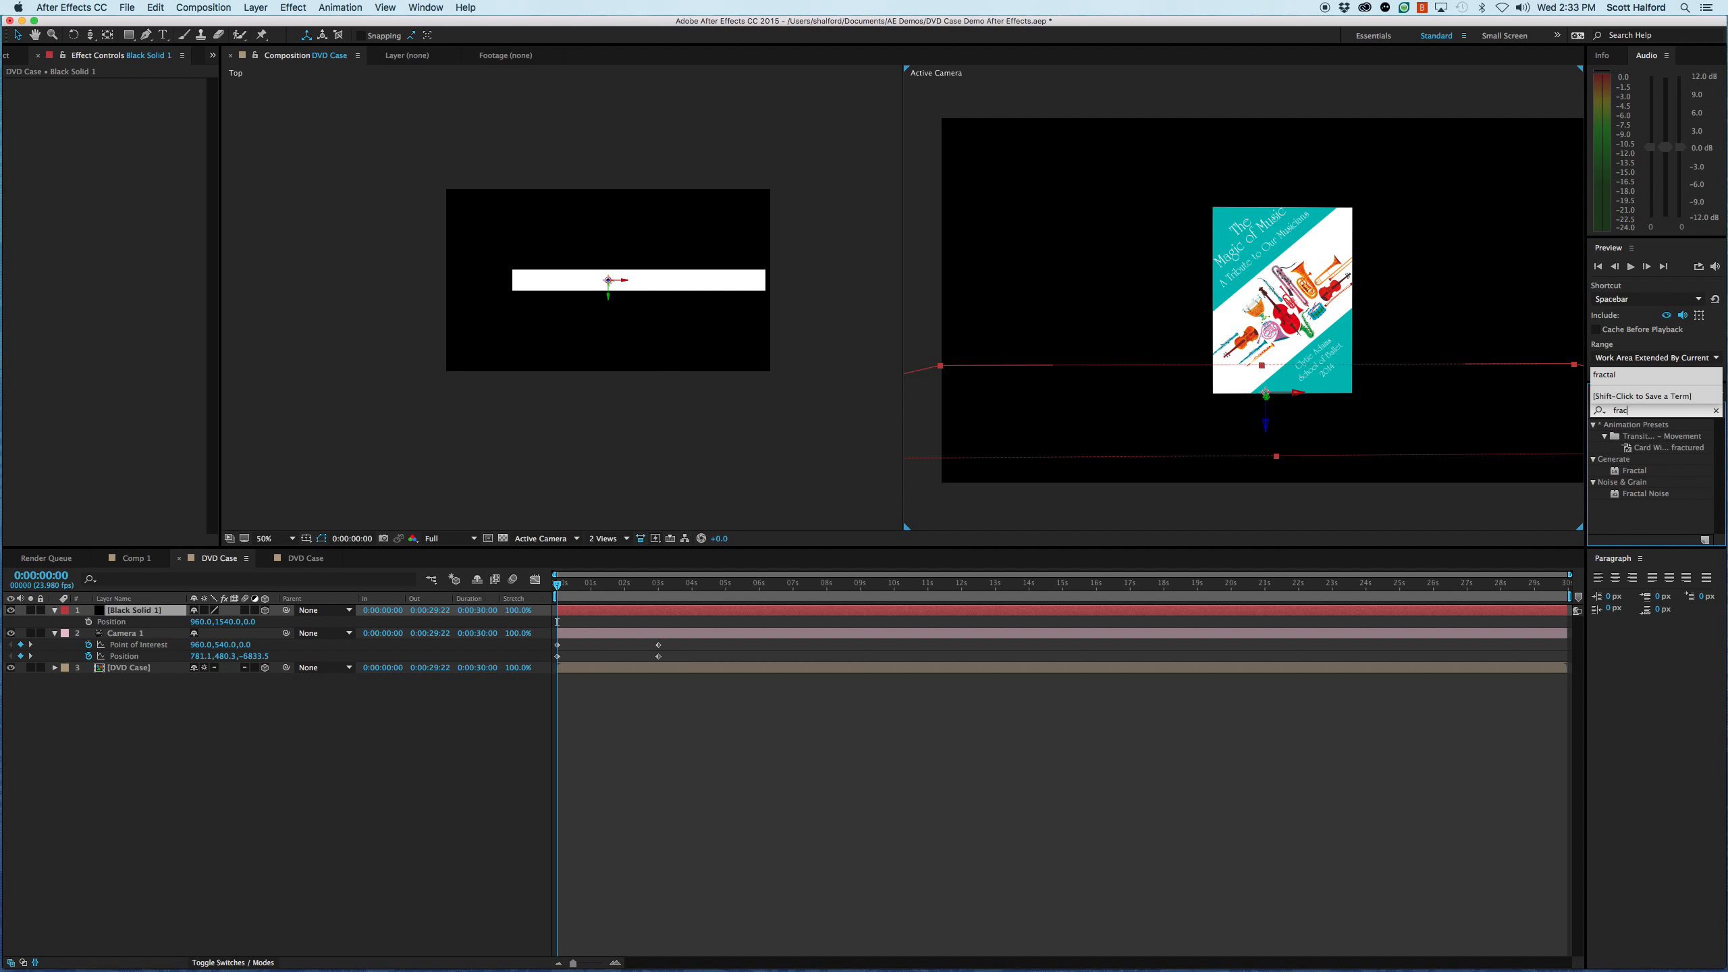
pyautogui.write('t')
pyautogui.doubleClick(1643, 494)
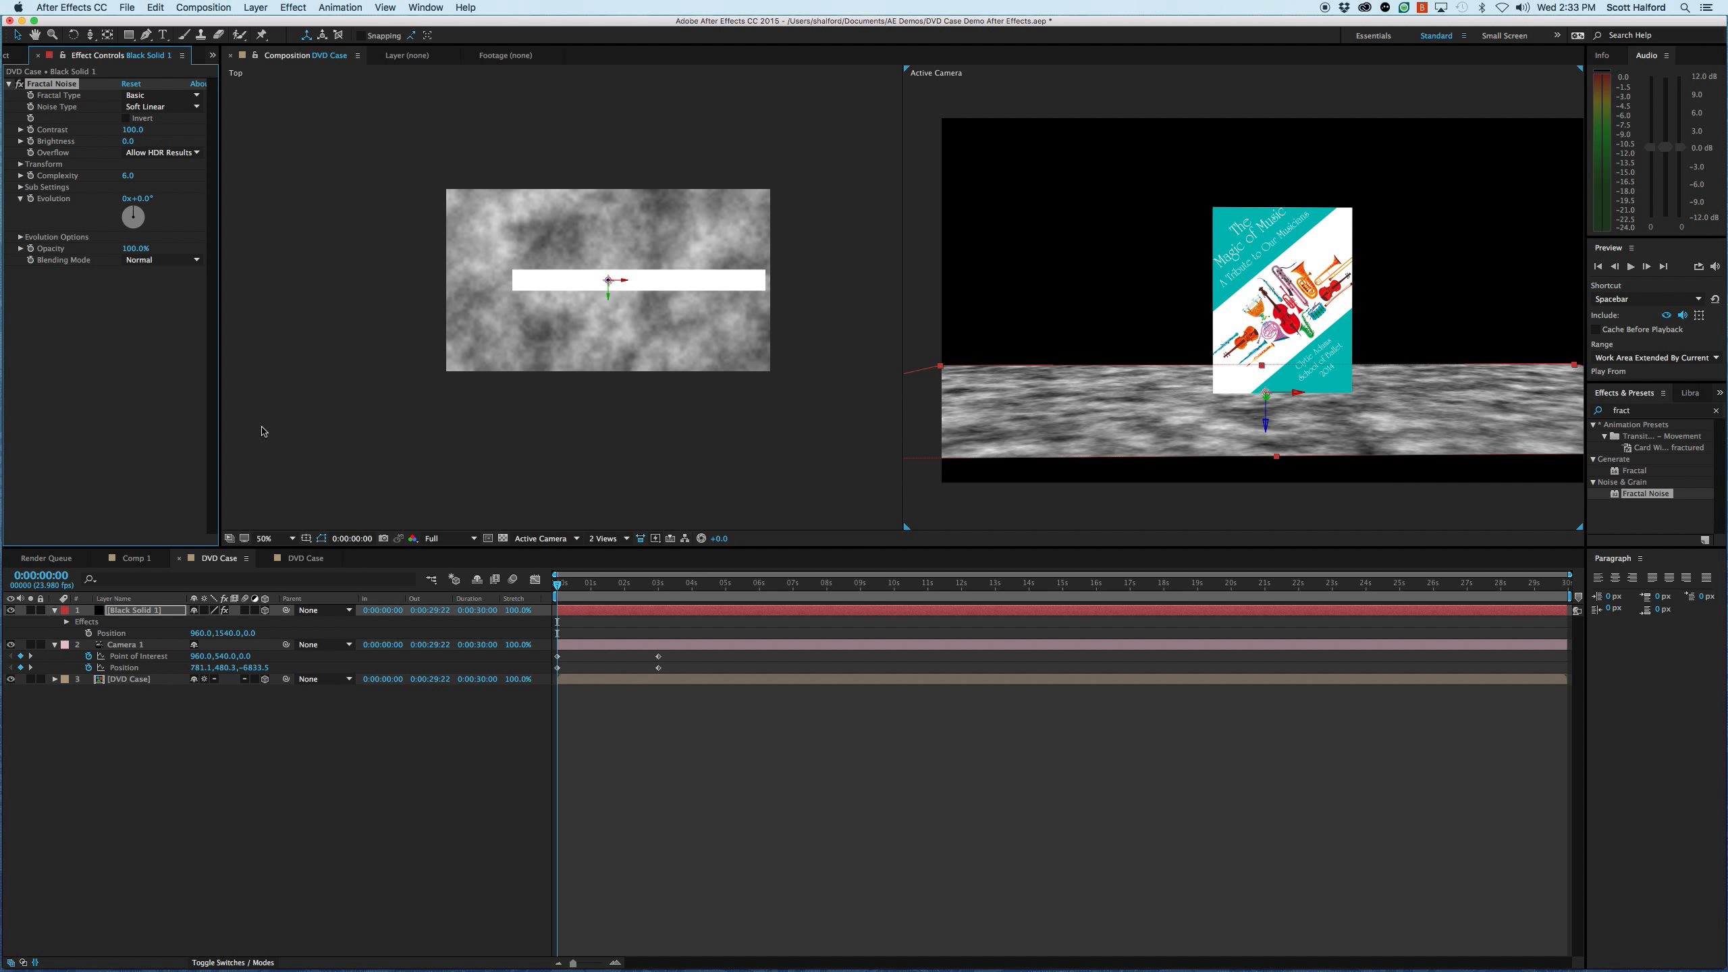
# - Scale the black solid up to about 1334% so the noise floor fills the camera view's width
pyautogui.click(135, 610)
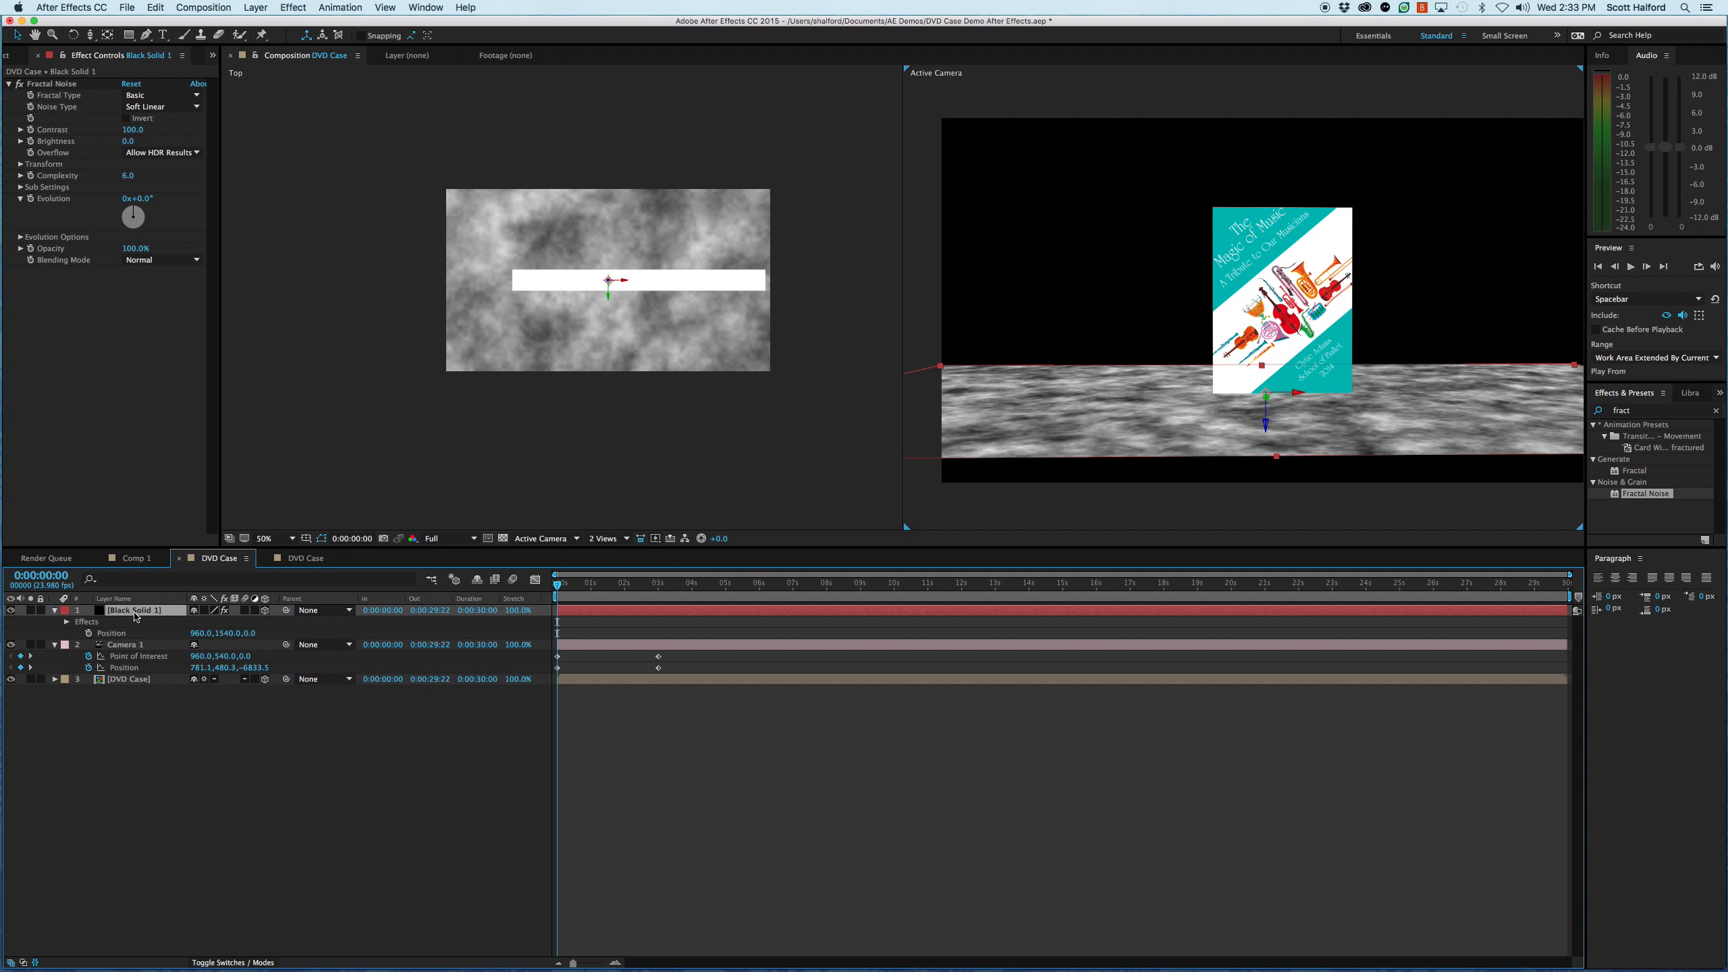
pyautogui.press('s')
pyautogui.moveTo(238, 622); pyautogui.dragTo(781, 606)
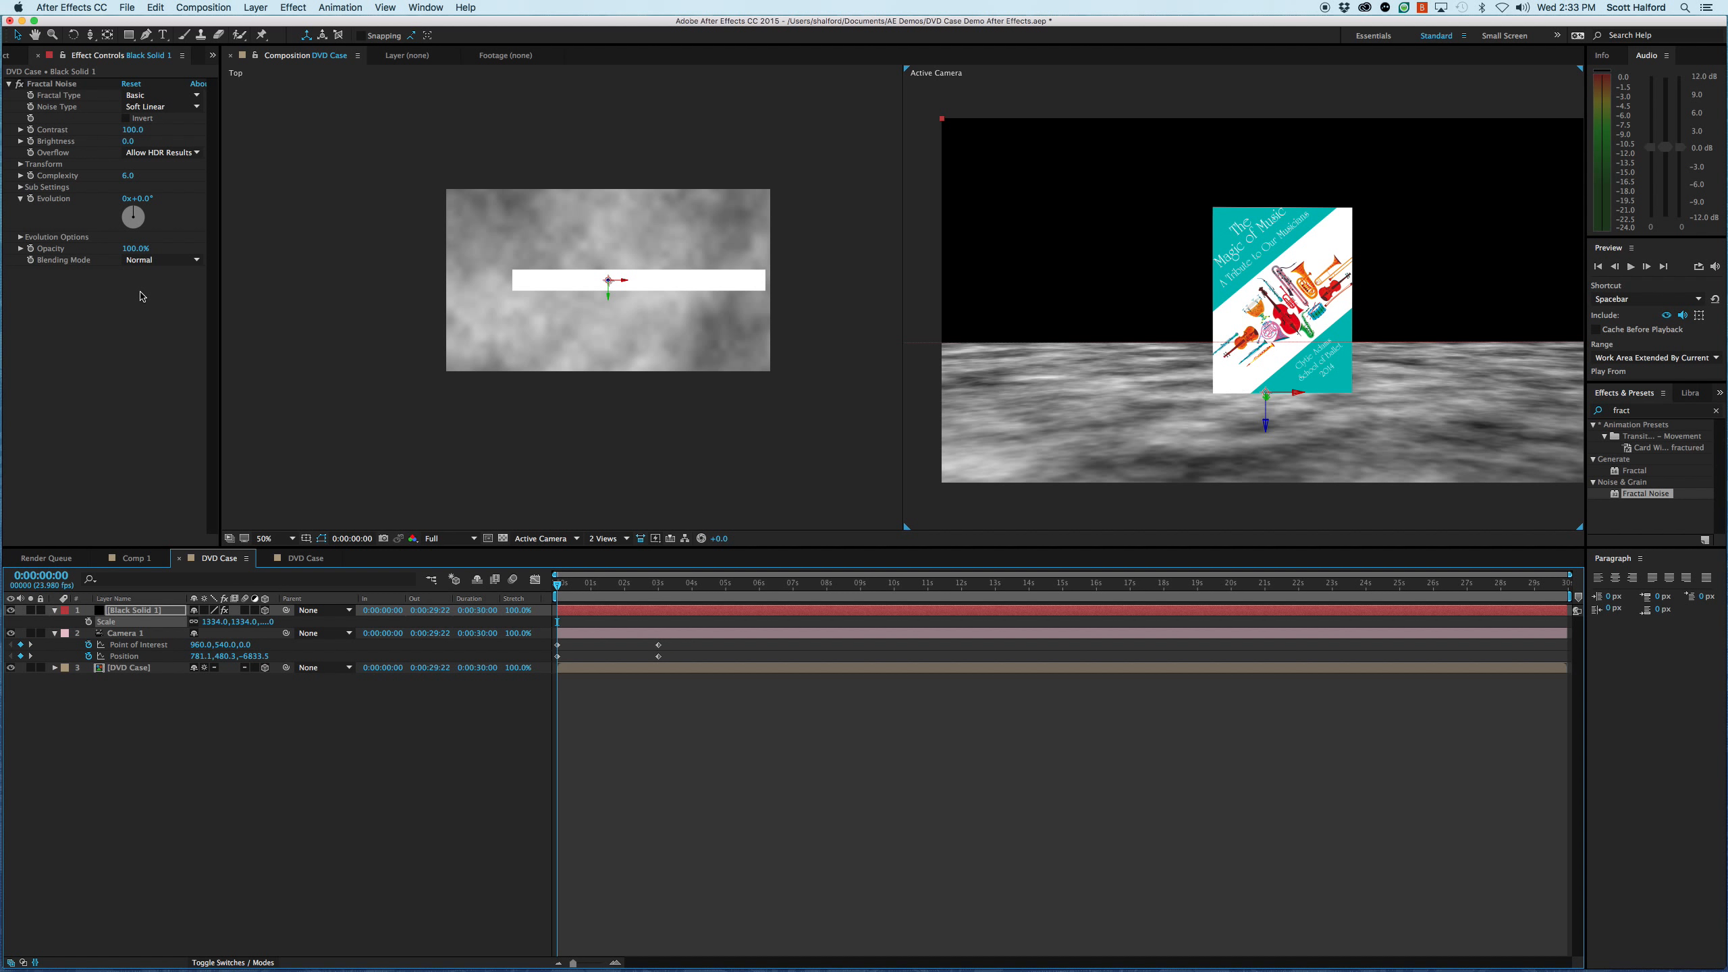
# - Find the Tint effect and apply it to the black solid on top of the Fractal Noise
pyautogui.click(1628, 413)
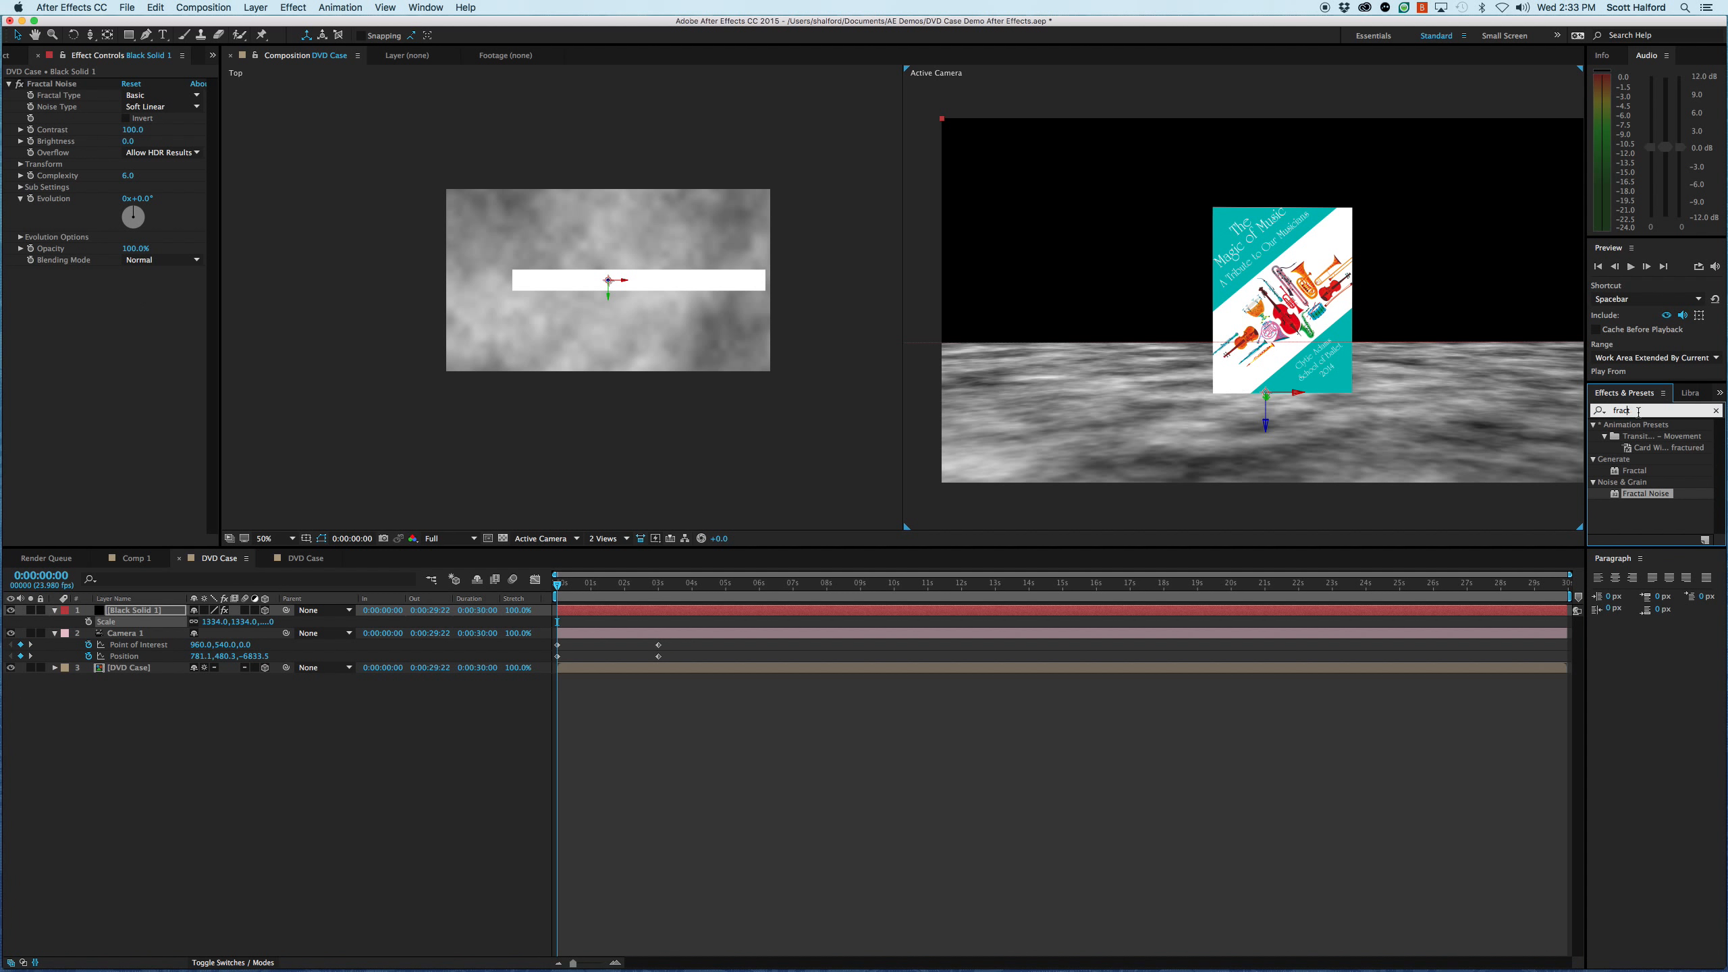
pyautogui.write('tint')
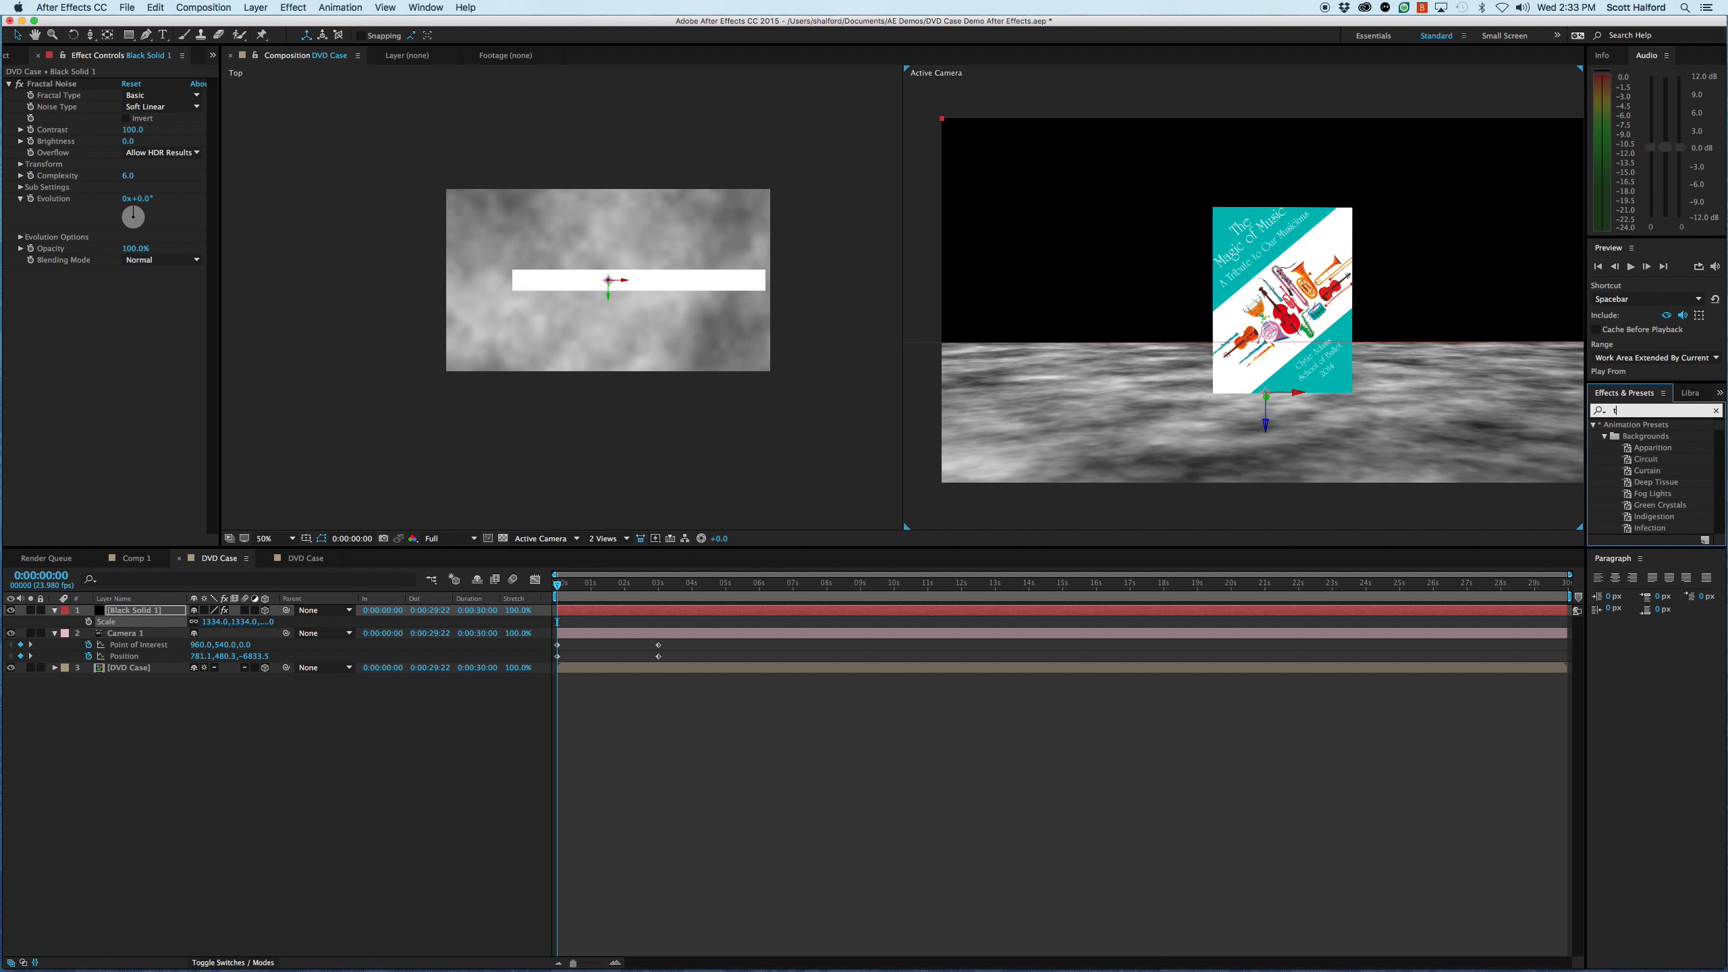
pyautogui.doubleClick(1630, 471)
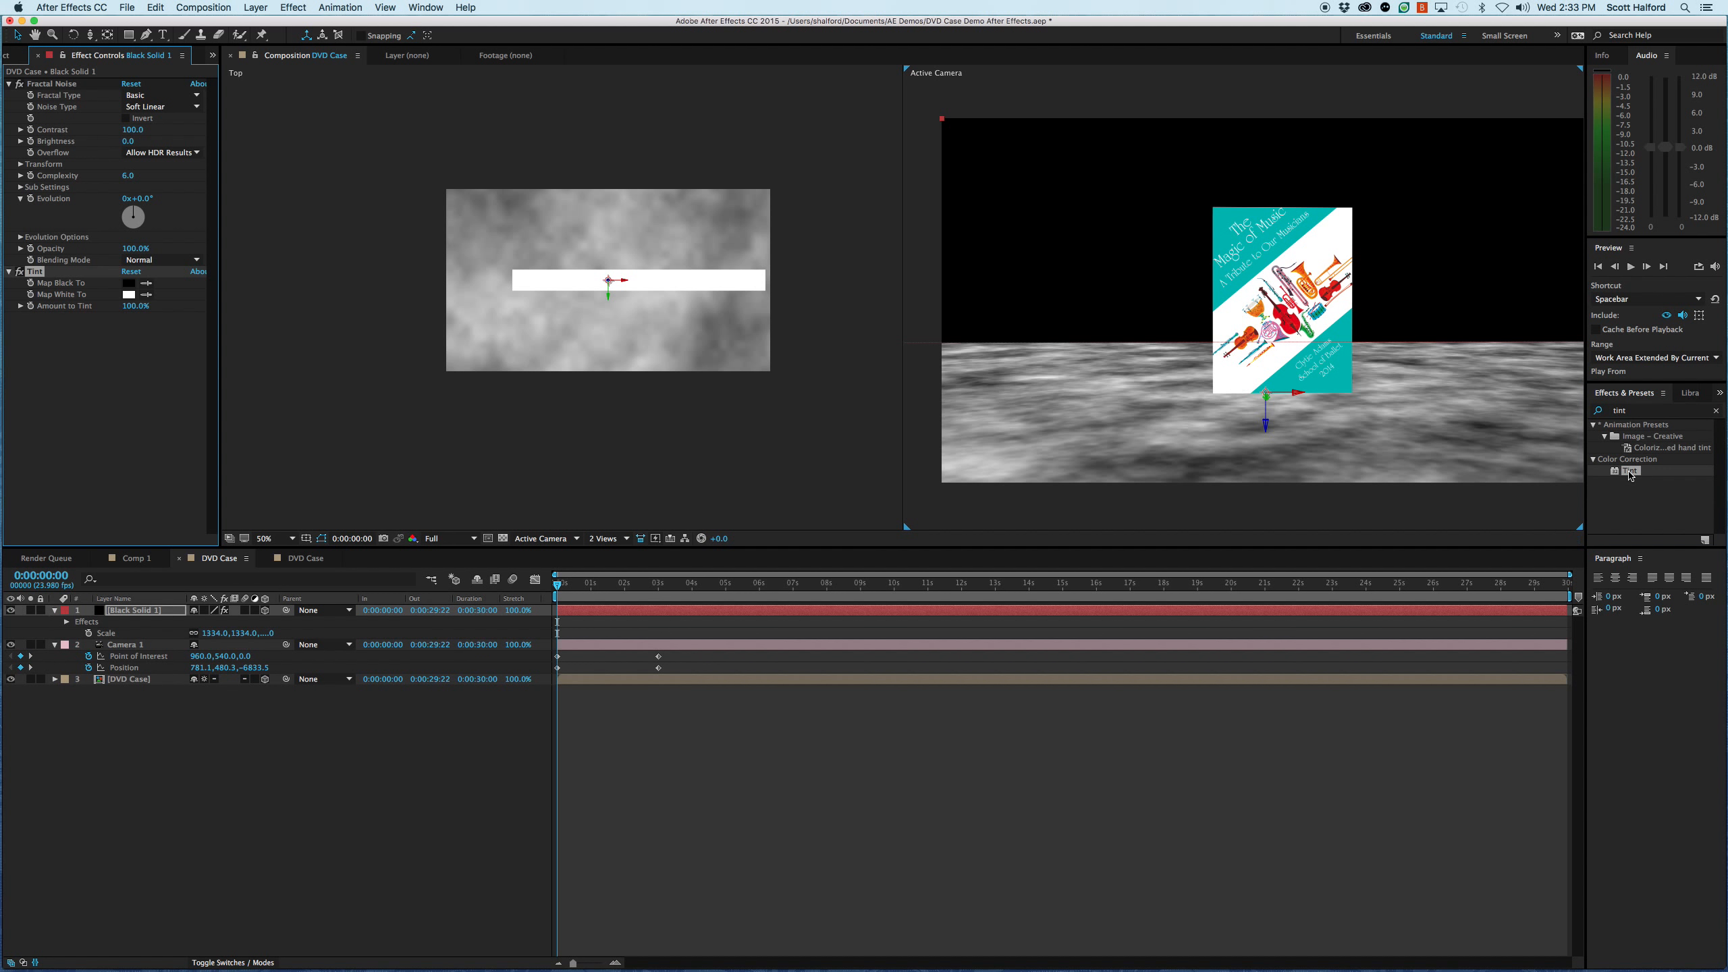
# - Set the Tint's Map White To colour to light cyan 70F6F3, starting from the teal sampled off the DVD cover
pyautogui.click(128, 294)
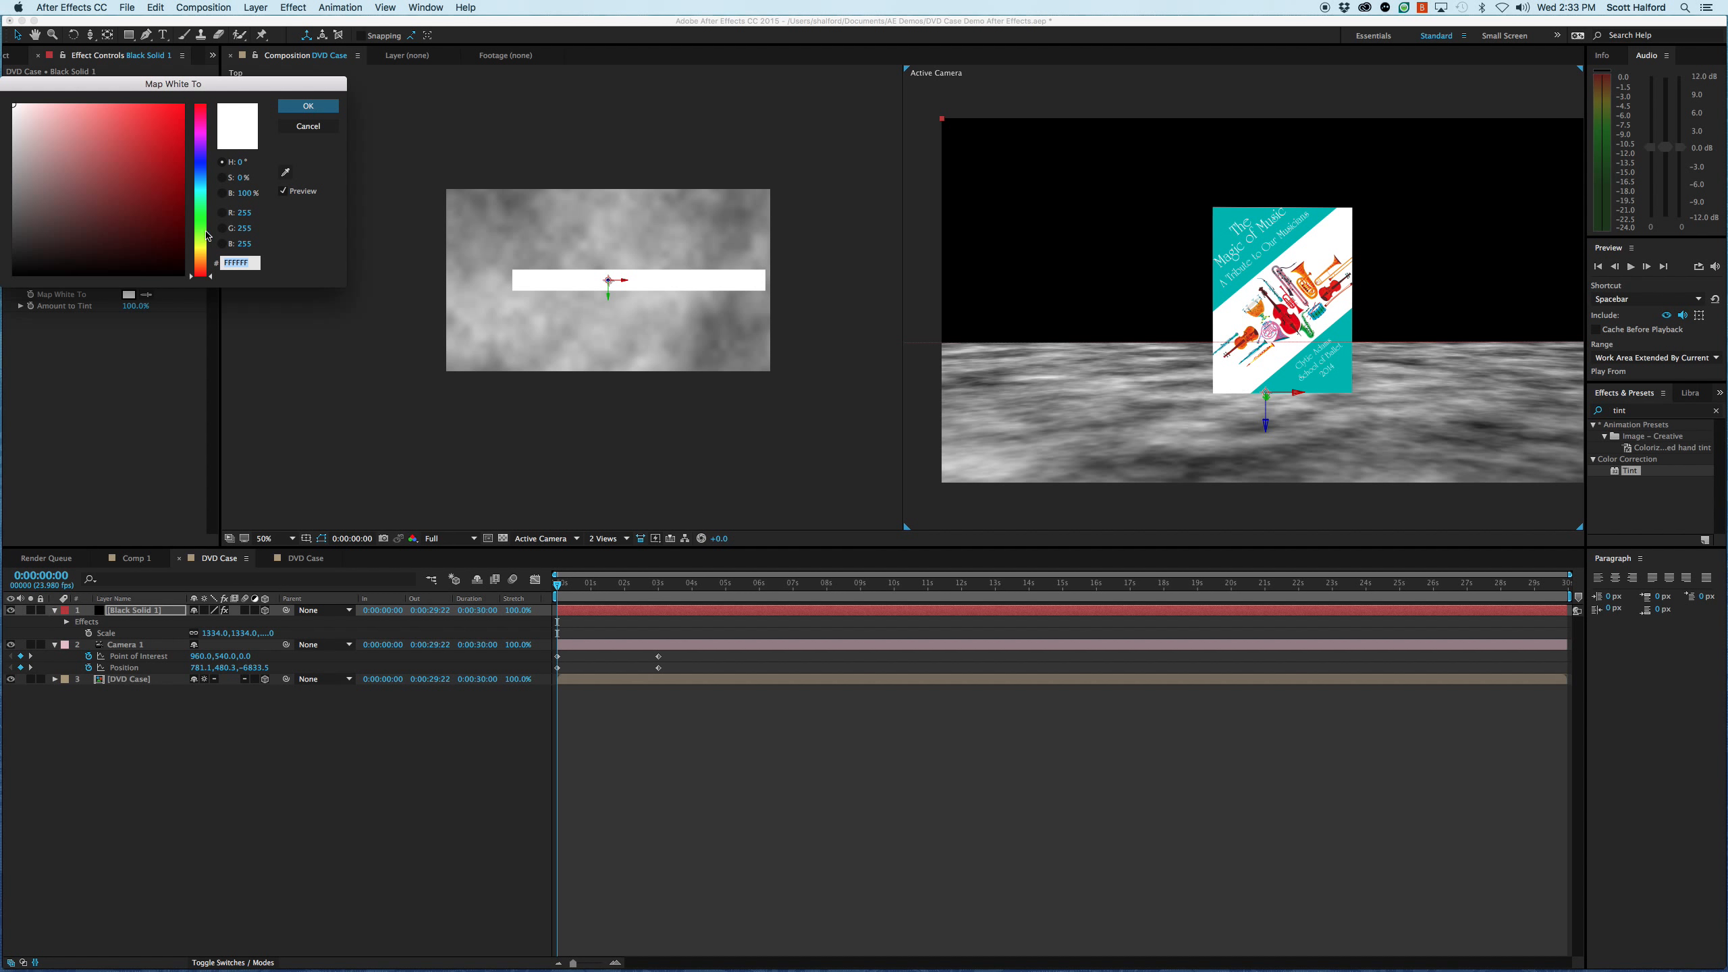
pyautogui.click(286, 165)
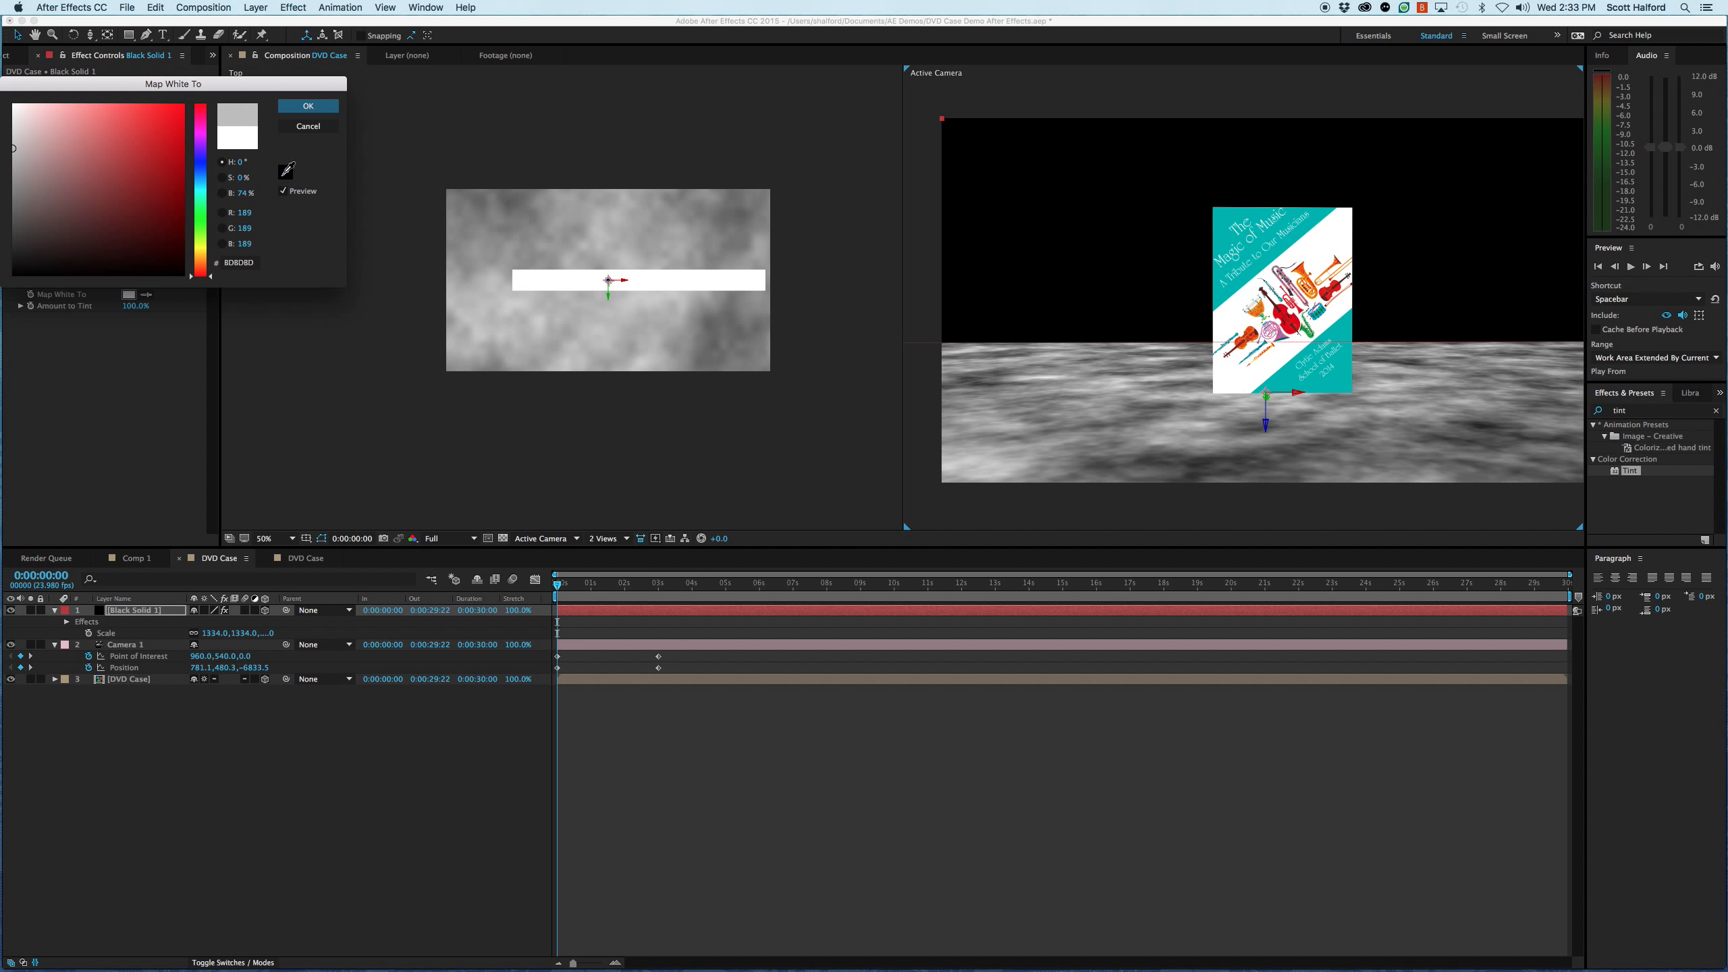
pyautogui.click(1238, 218)
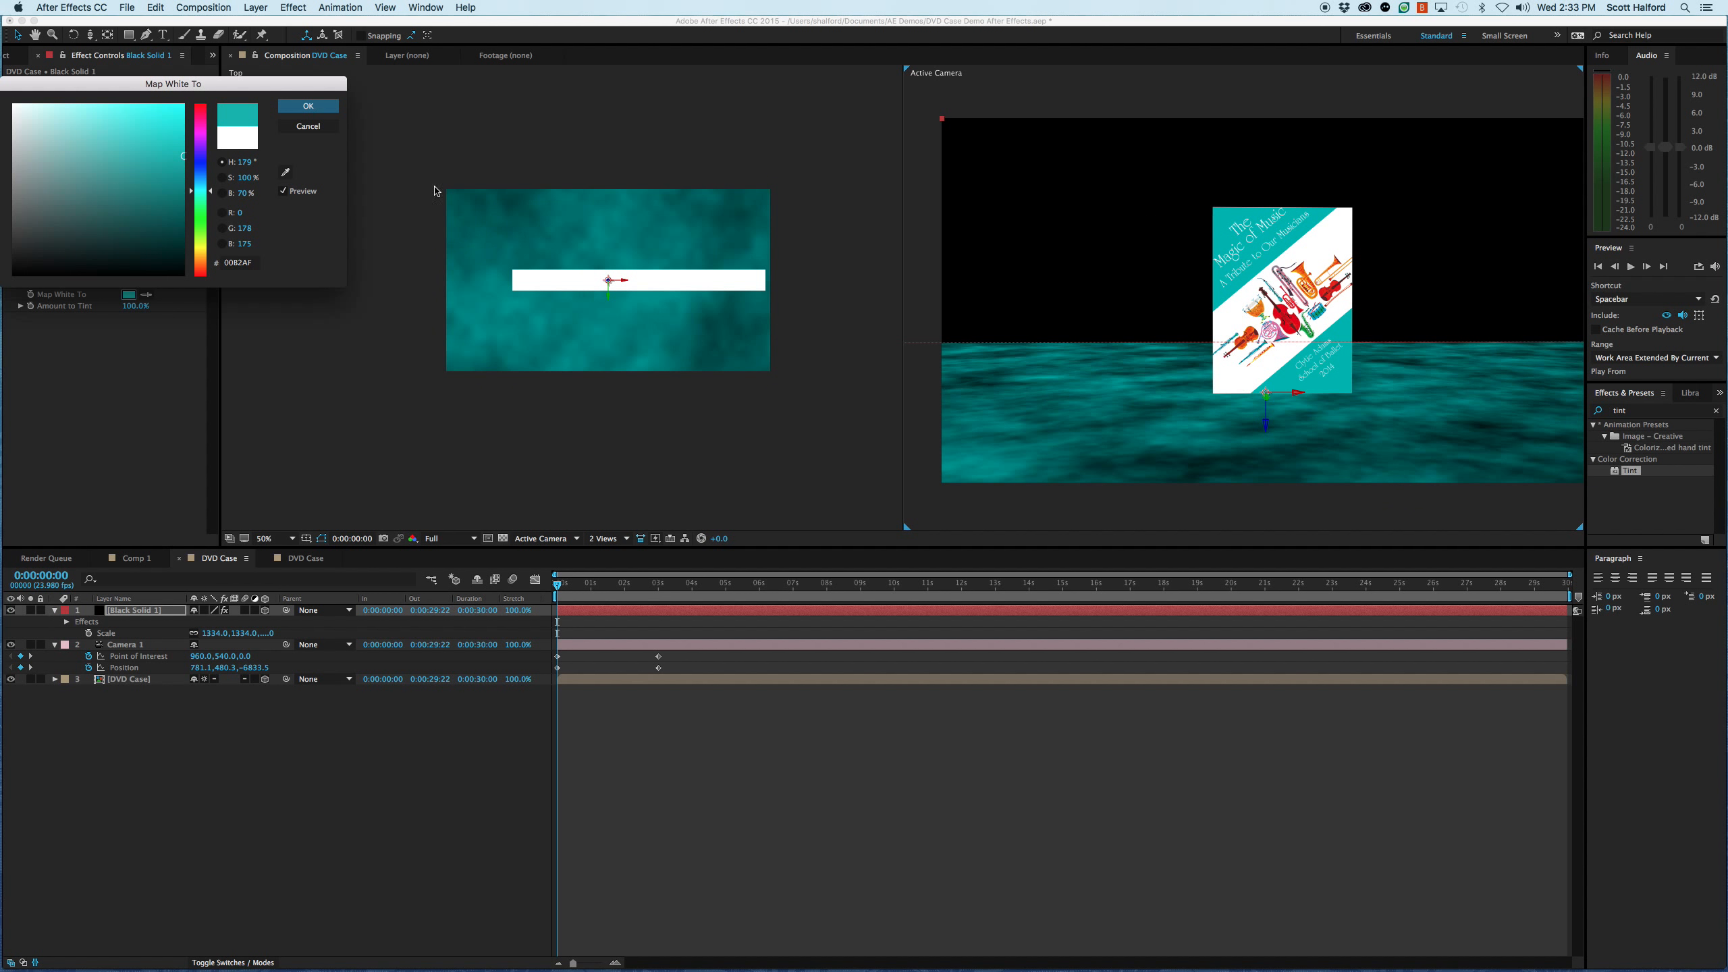
pyautogui.moveTo(182, 140); pyautogui.dragTo(106, 109)
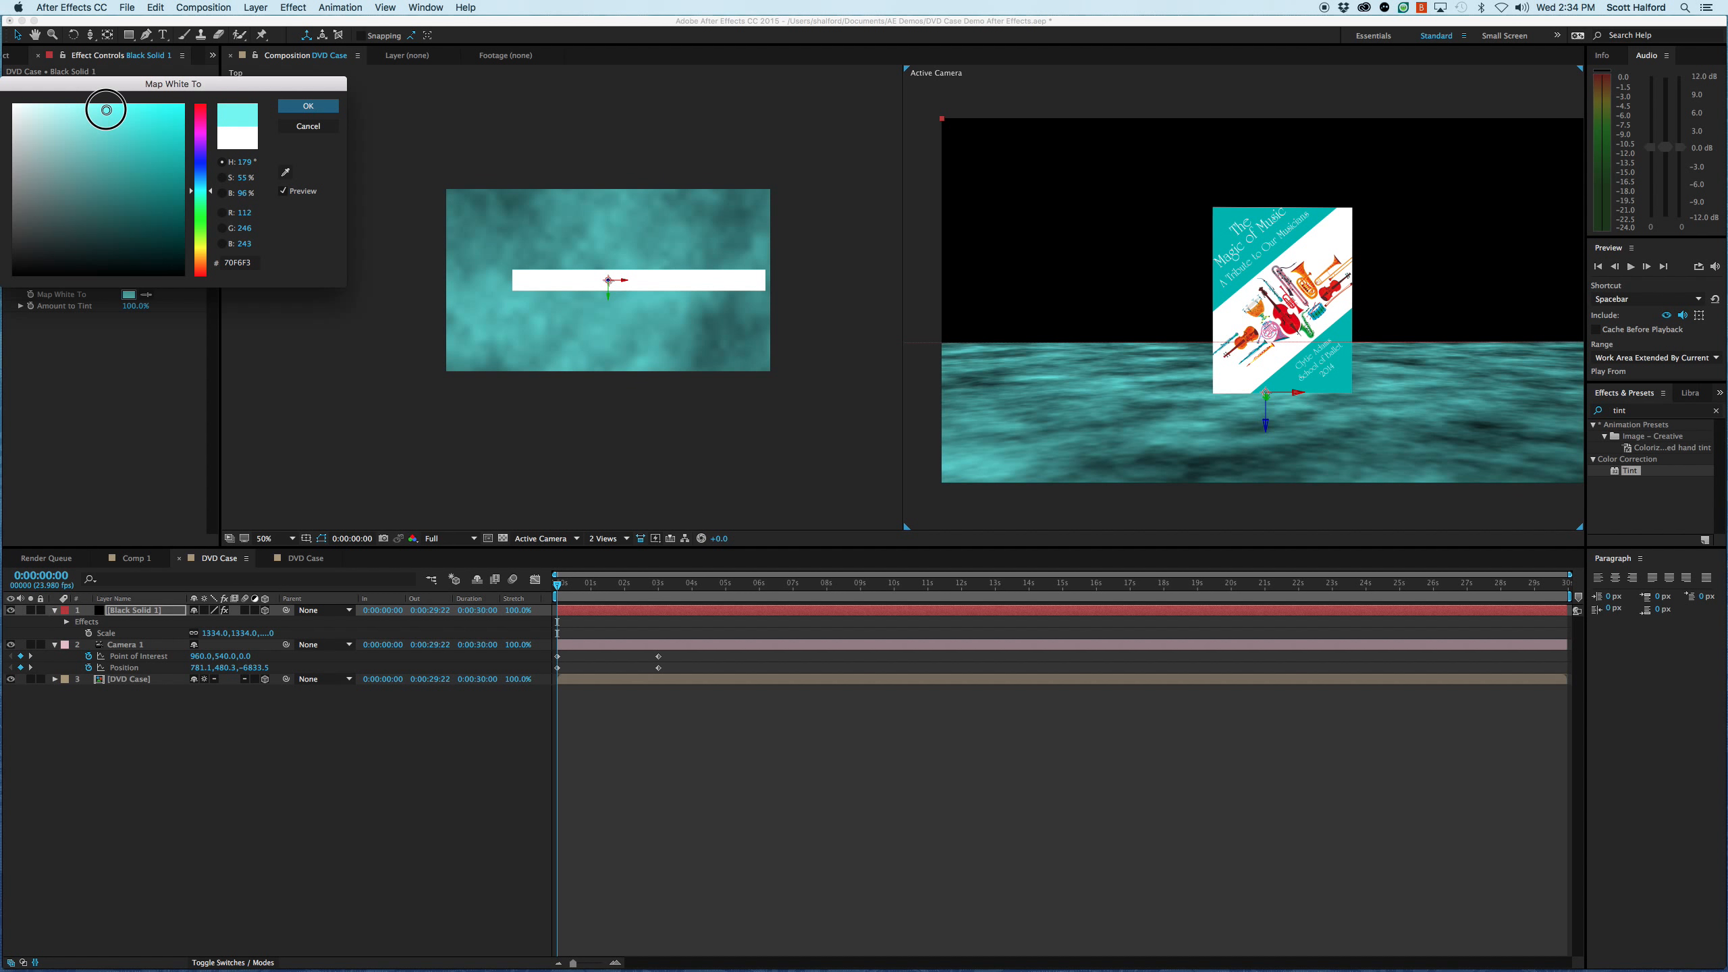
pyautogui.click(308, 105)
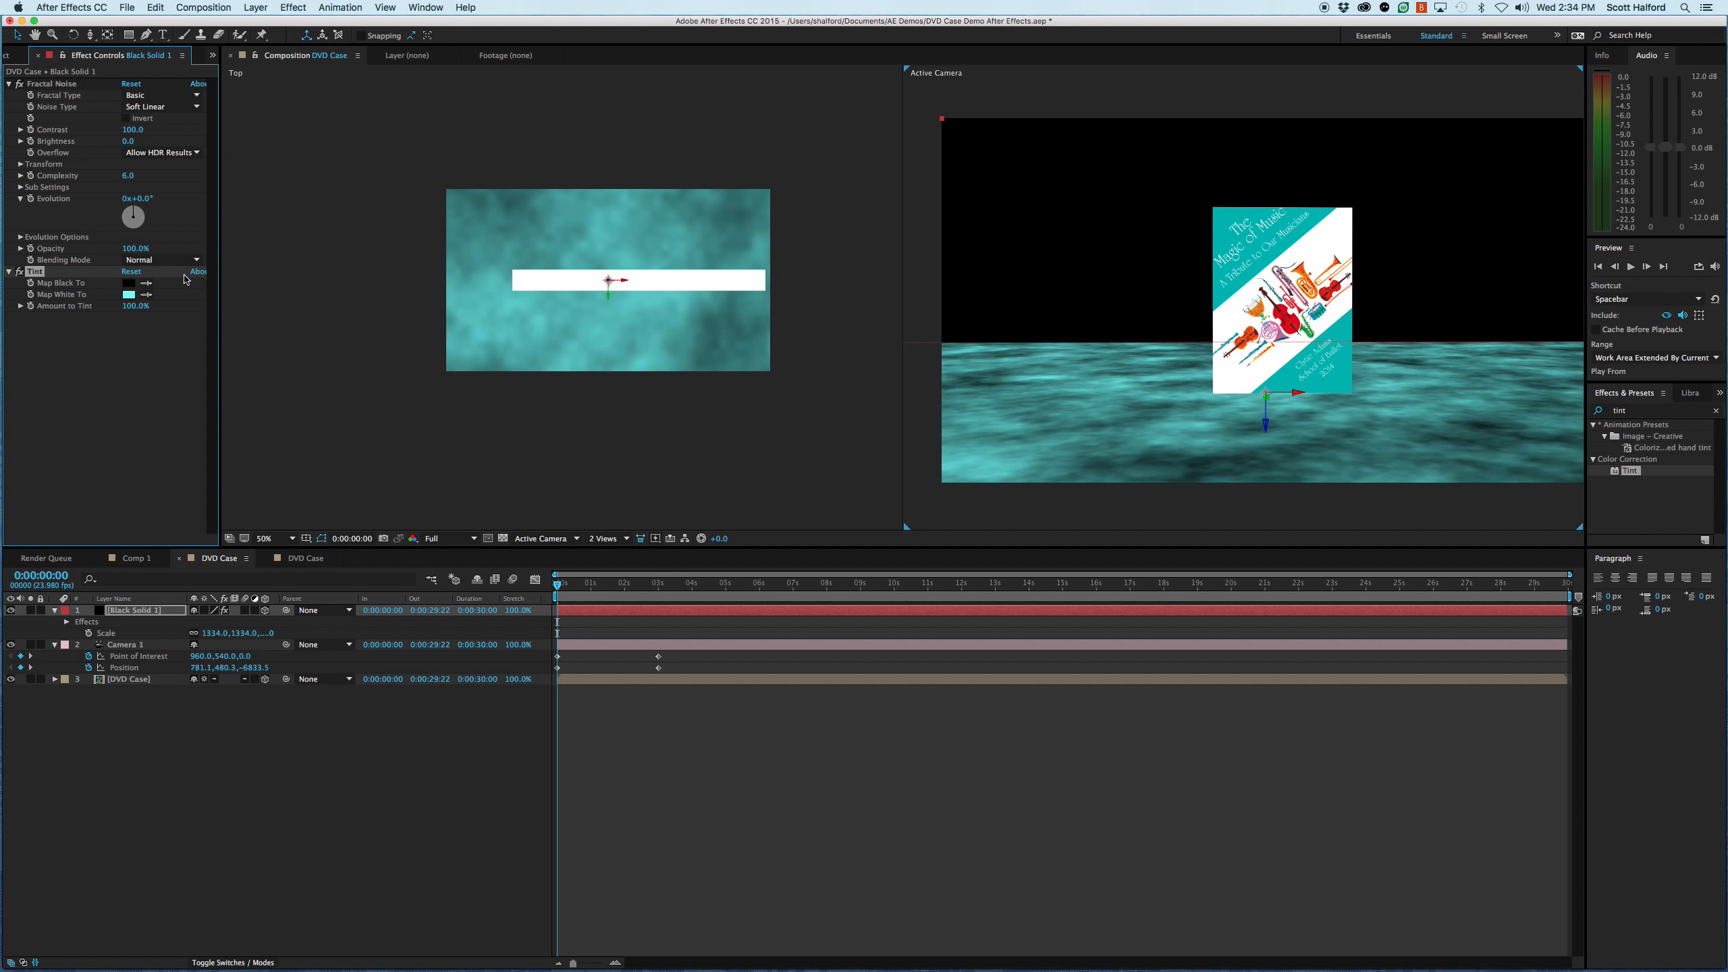
# - Reduce the Tint amount to 67% and lower the Fractal Noise brightness to -29
pyautogui.moveTo(126, 306)
pyautogui.mouseDown()
pyautogui.moveTo(64, 310)
pyautogui.moveTo(105, 311)
pyautogui.mouseUp()
pyautogui.click(100, 339)
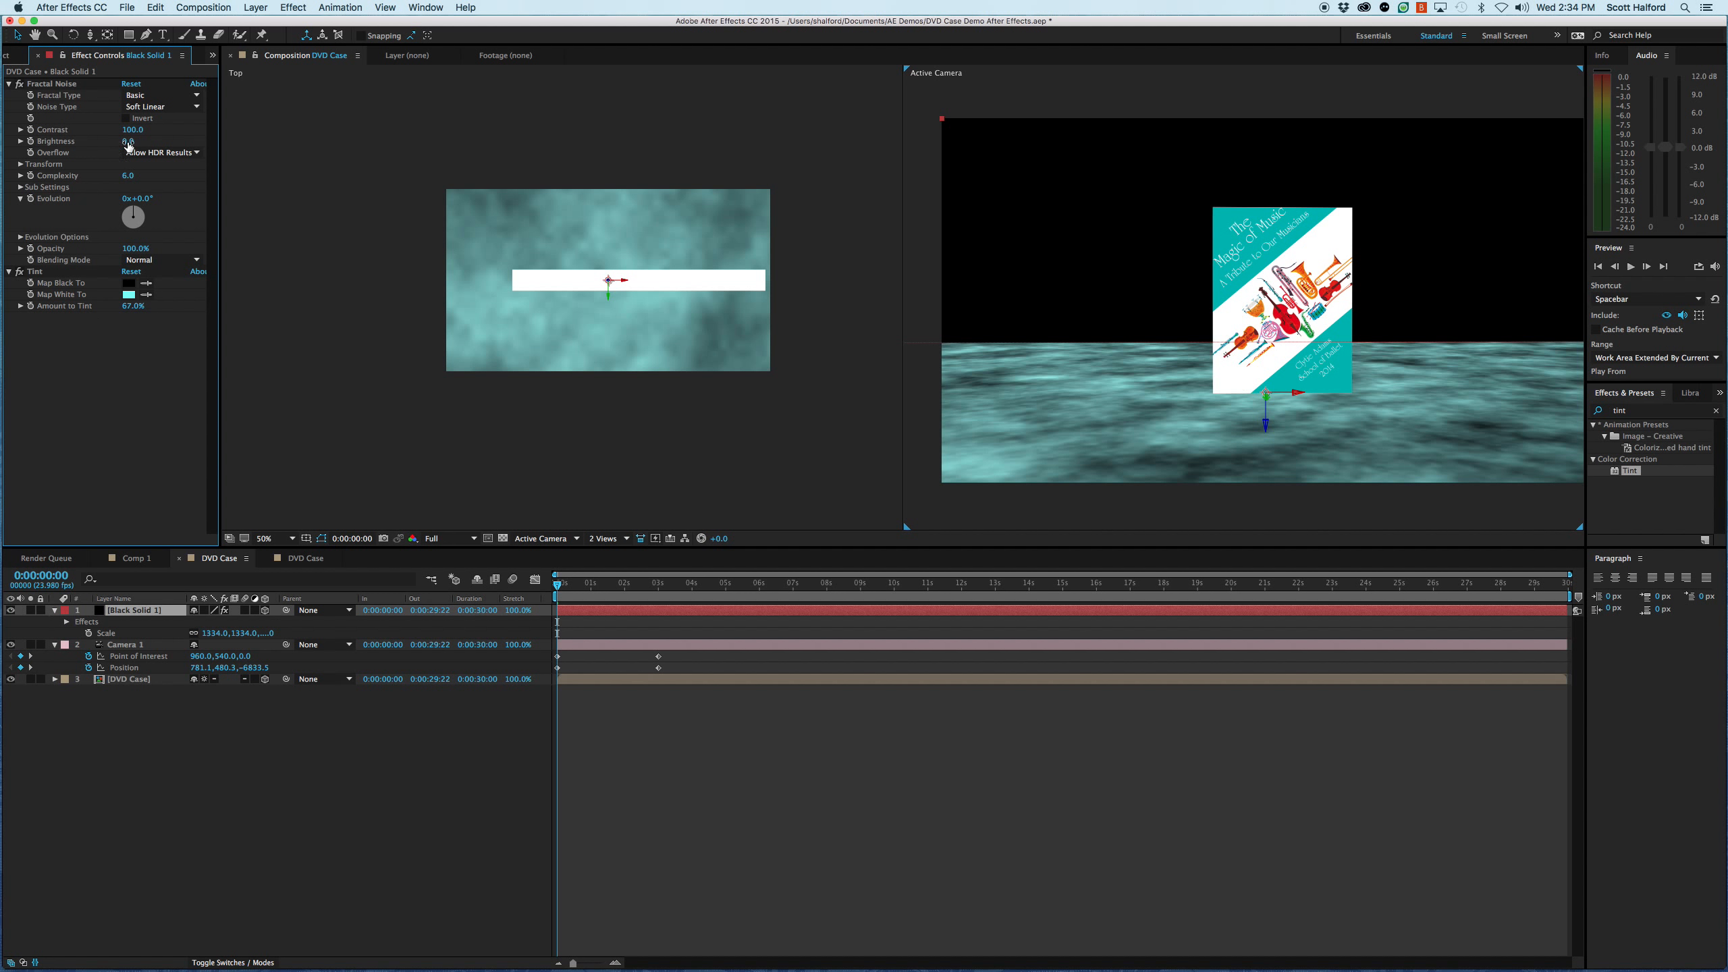
pyautogui.moveTo(133, 145); pyautogui.dragTo(100, 146)
pyautogui.click(693, 783)
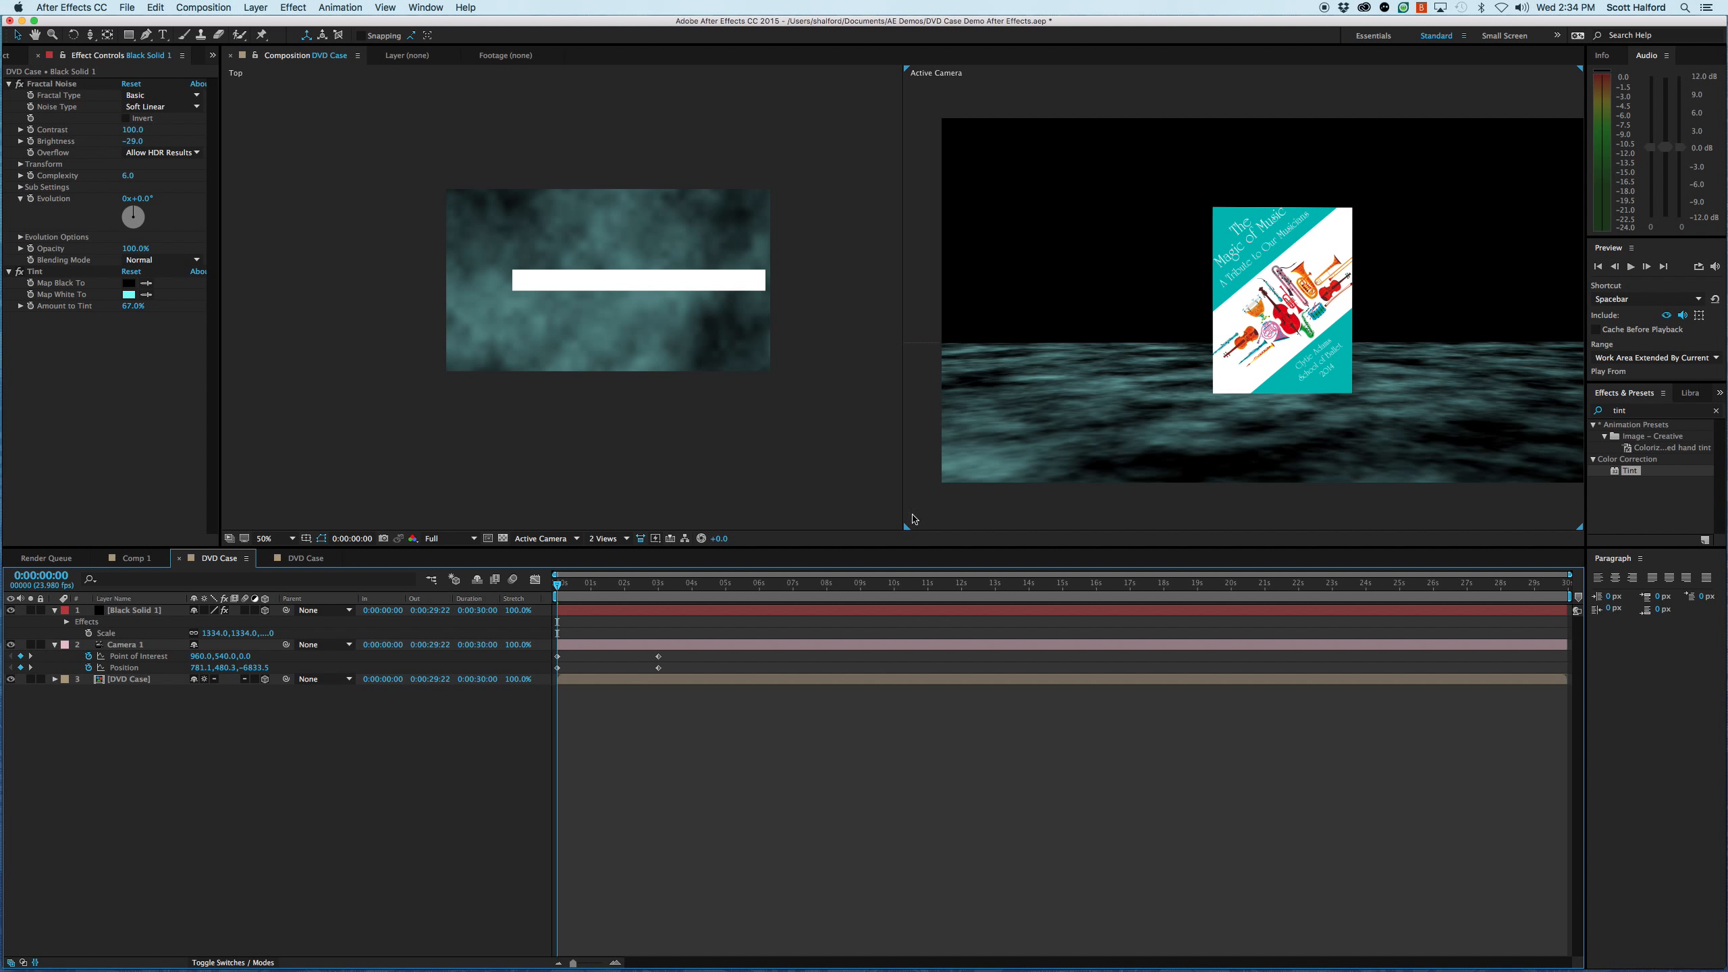
# - Open the black solid in its layer view, change its solid colour to muted red 895959, and return to the composition
pyautogui.click(606, 614)
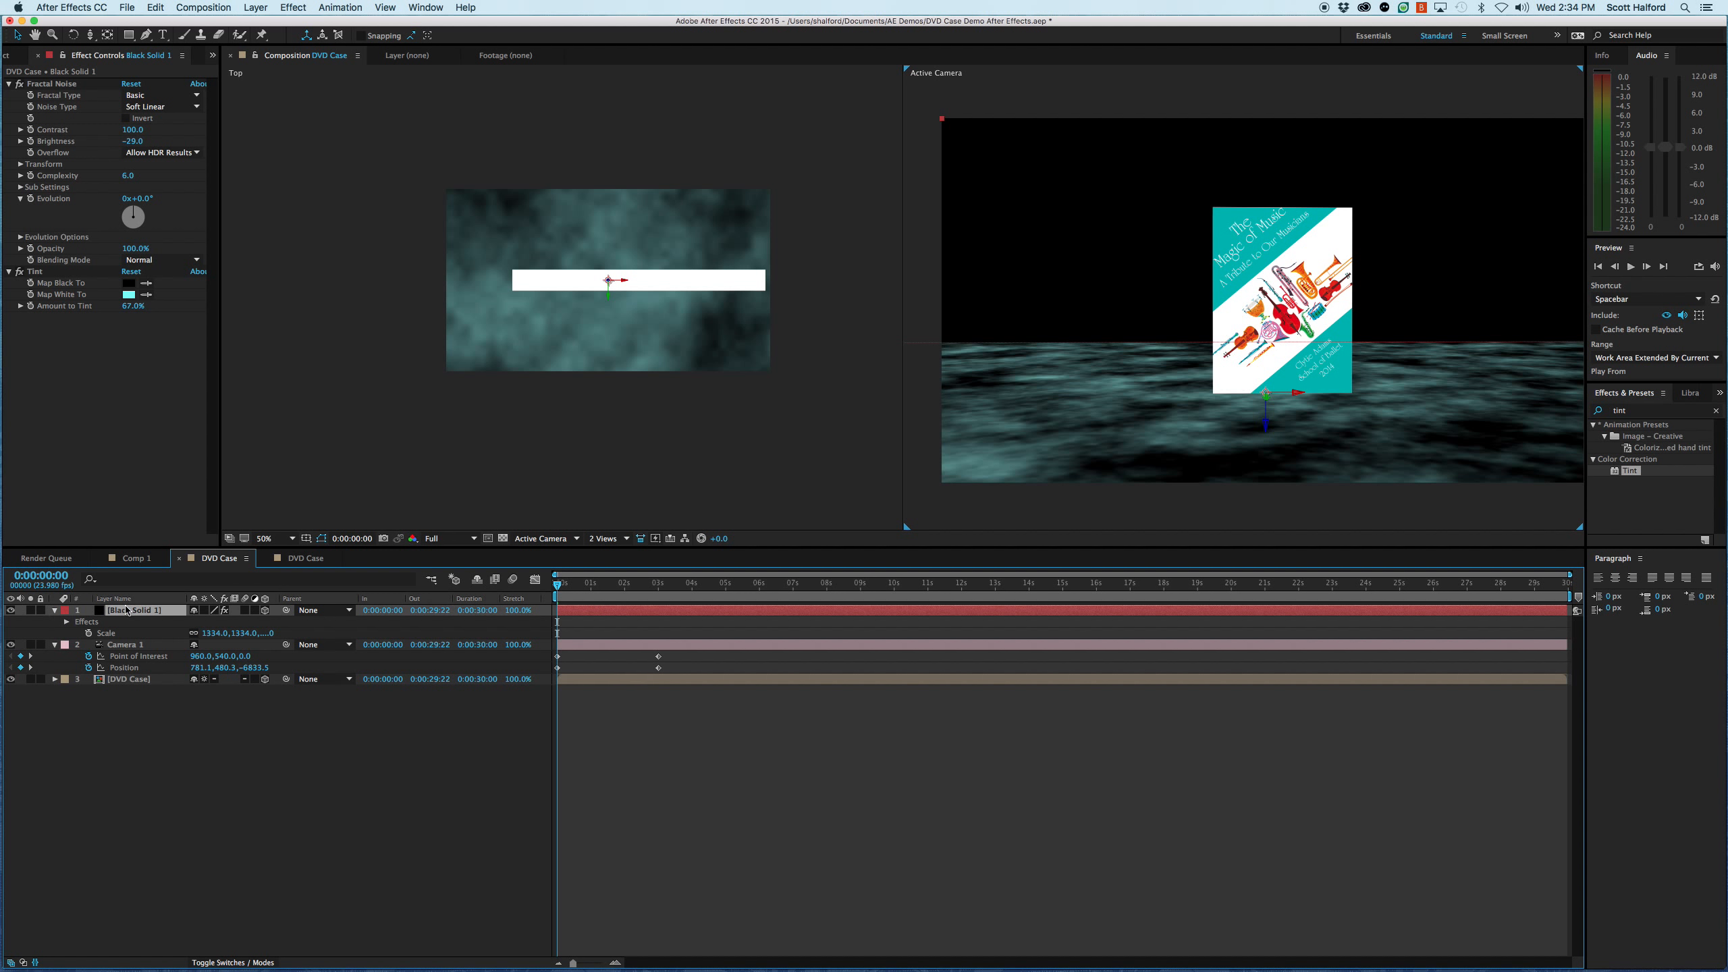
pyautogui.doubleClick(626, 615)
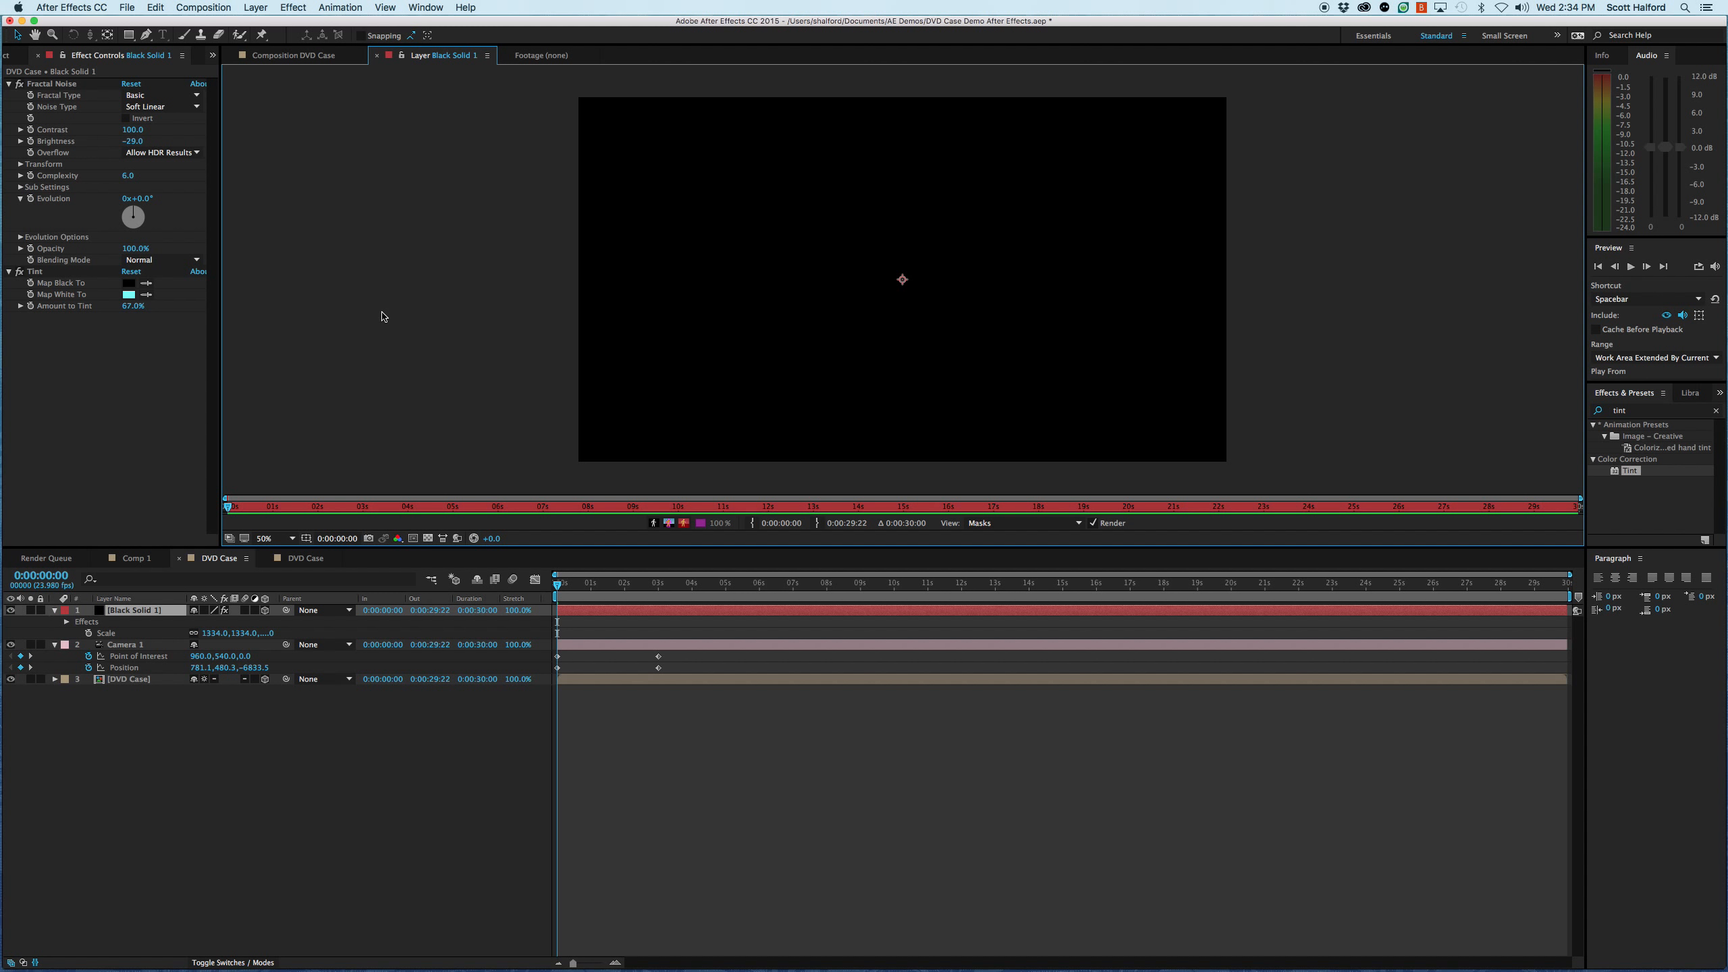
pyautogui.click(658, 616)
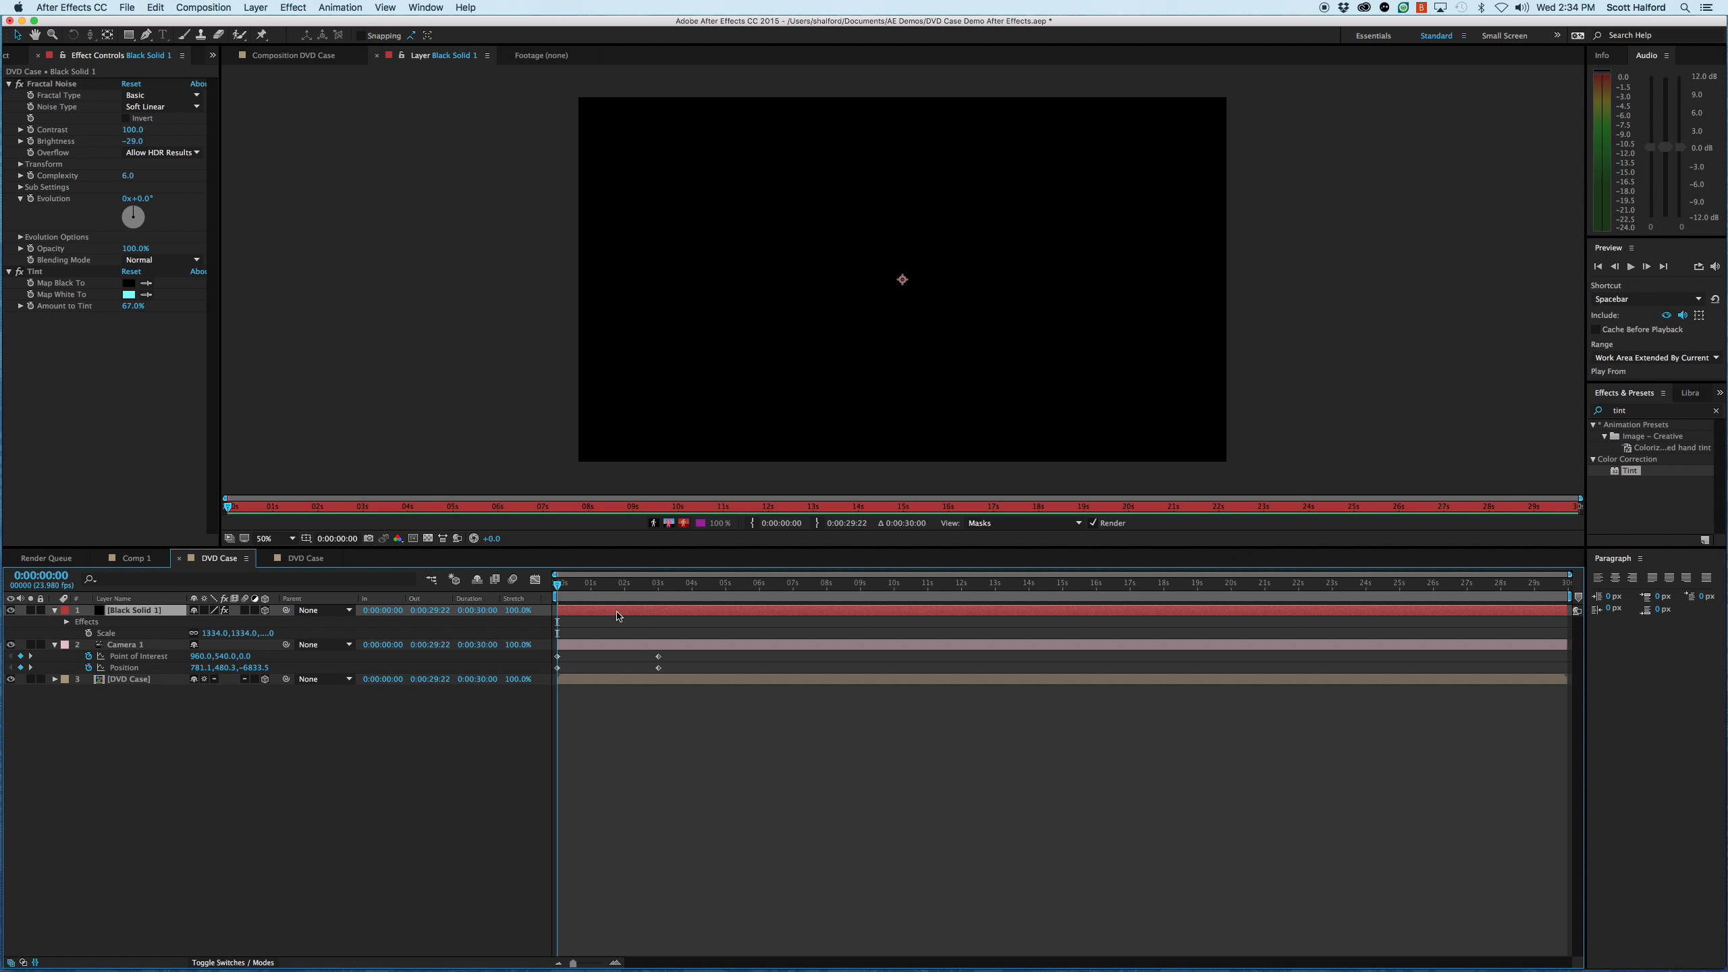
pyautogui.press('super+shift+y')
pyautogui.click(153, 310)
pyautogui.moveTo(87, 177); pyautogui.dragTo(73, 183)
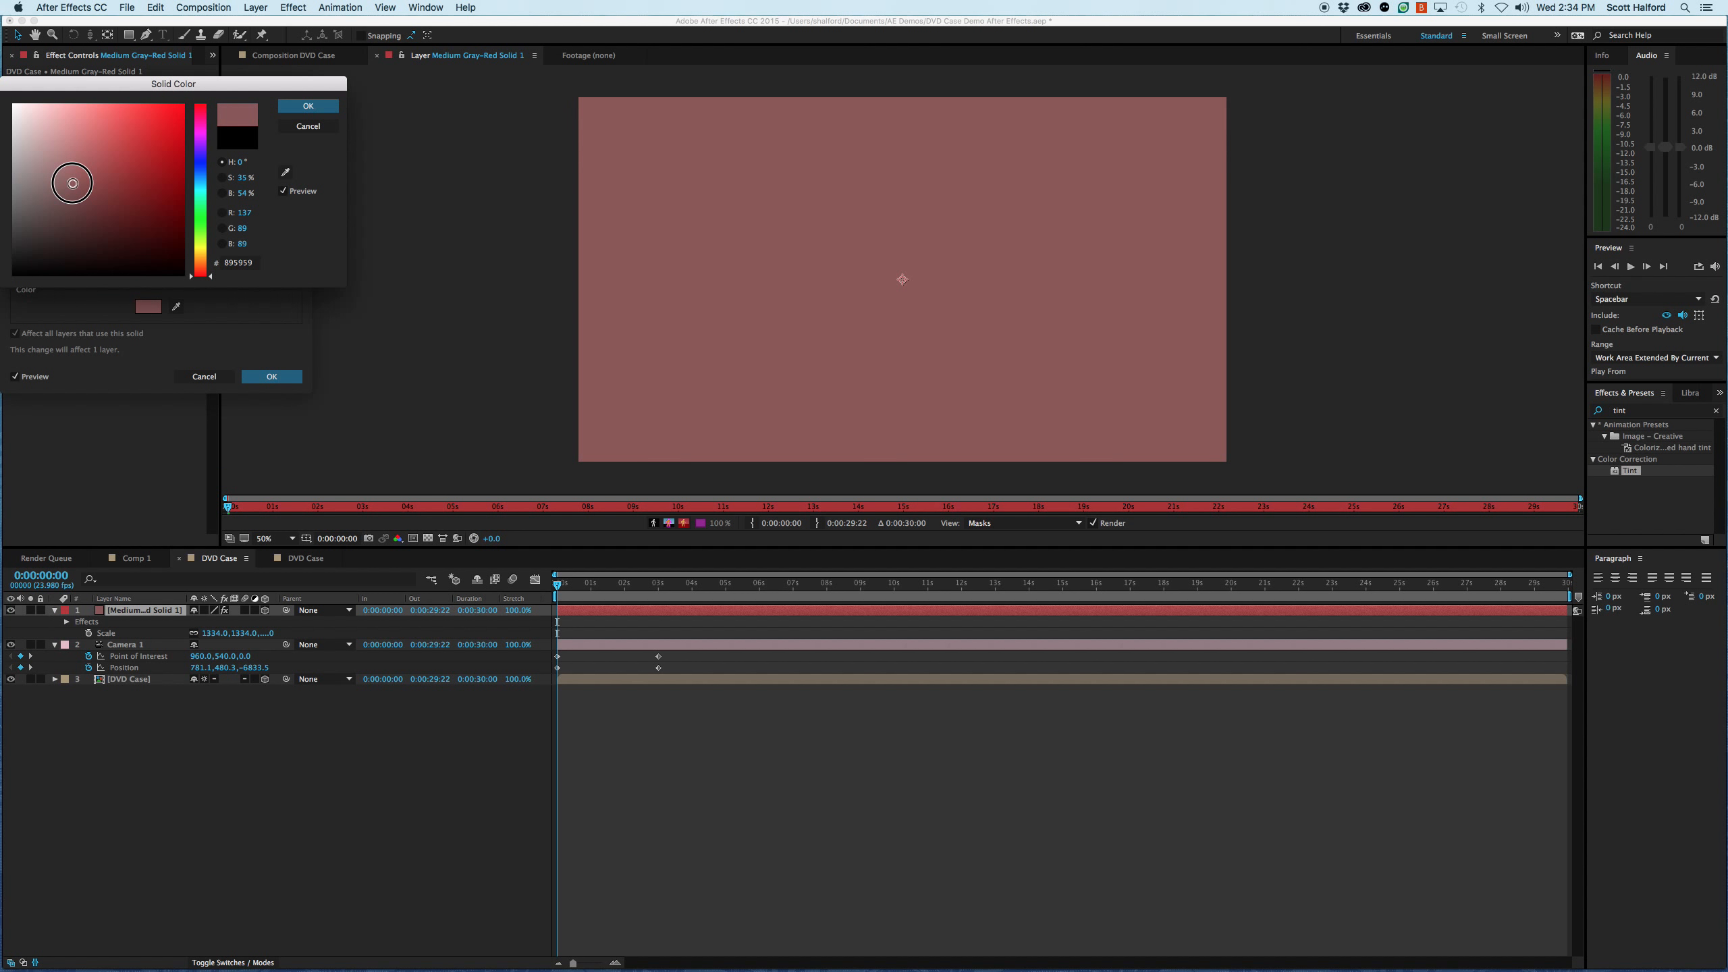
pyautogui.click(309, 106)
pyautogui.click(272, 376)
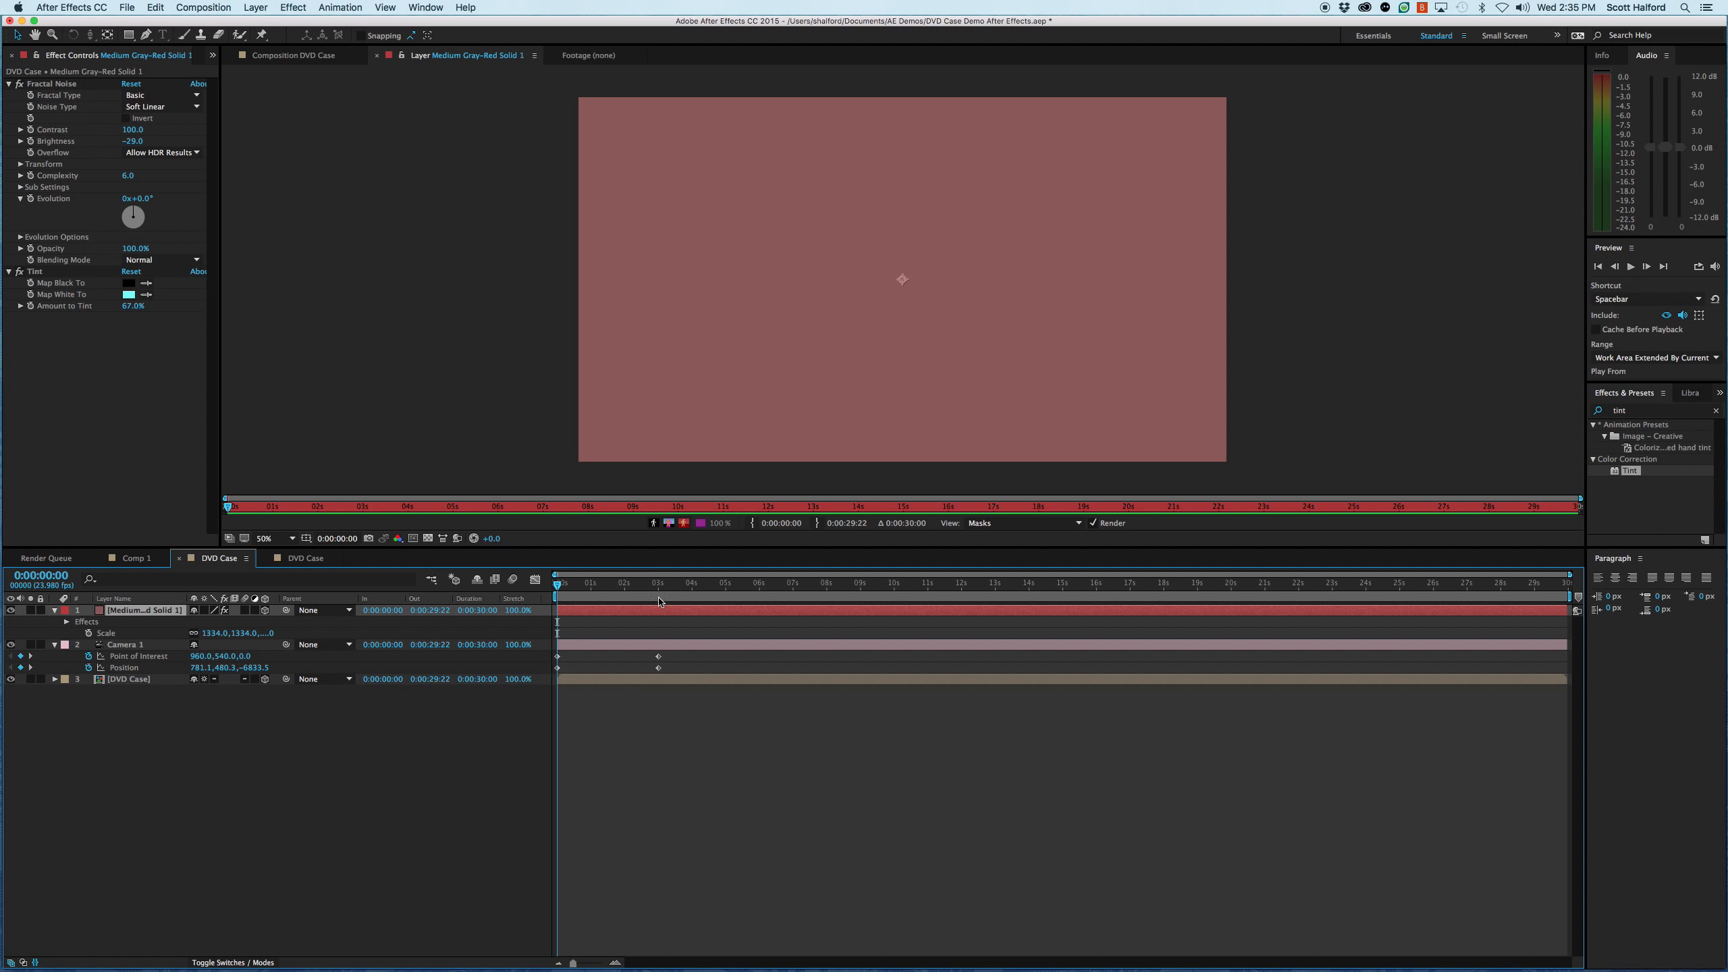
pyautogui.click(293, 60)
pyautogui.click(1079, 649)
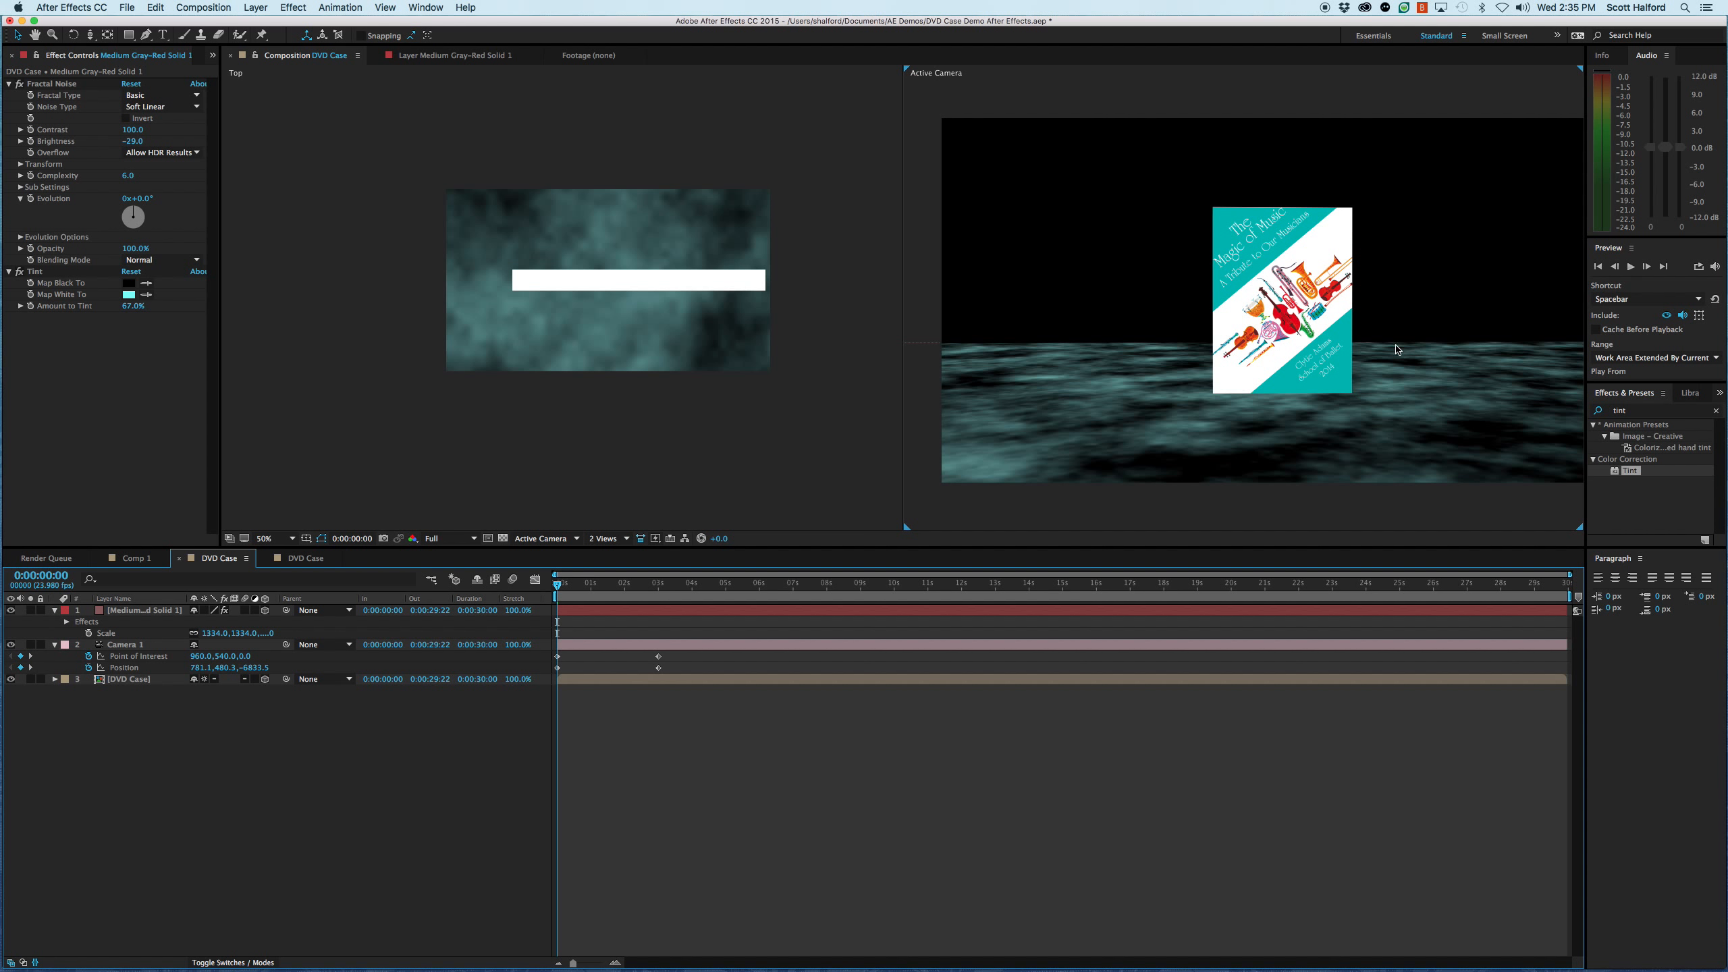
# - Reopen the floor solid's layer view and add an elliptical mask that fills the whole layer
pyautogui.doubleClick(633, 614)
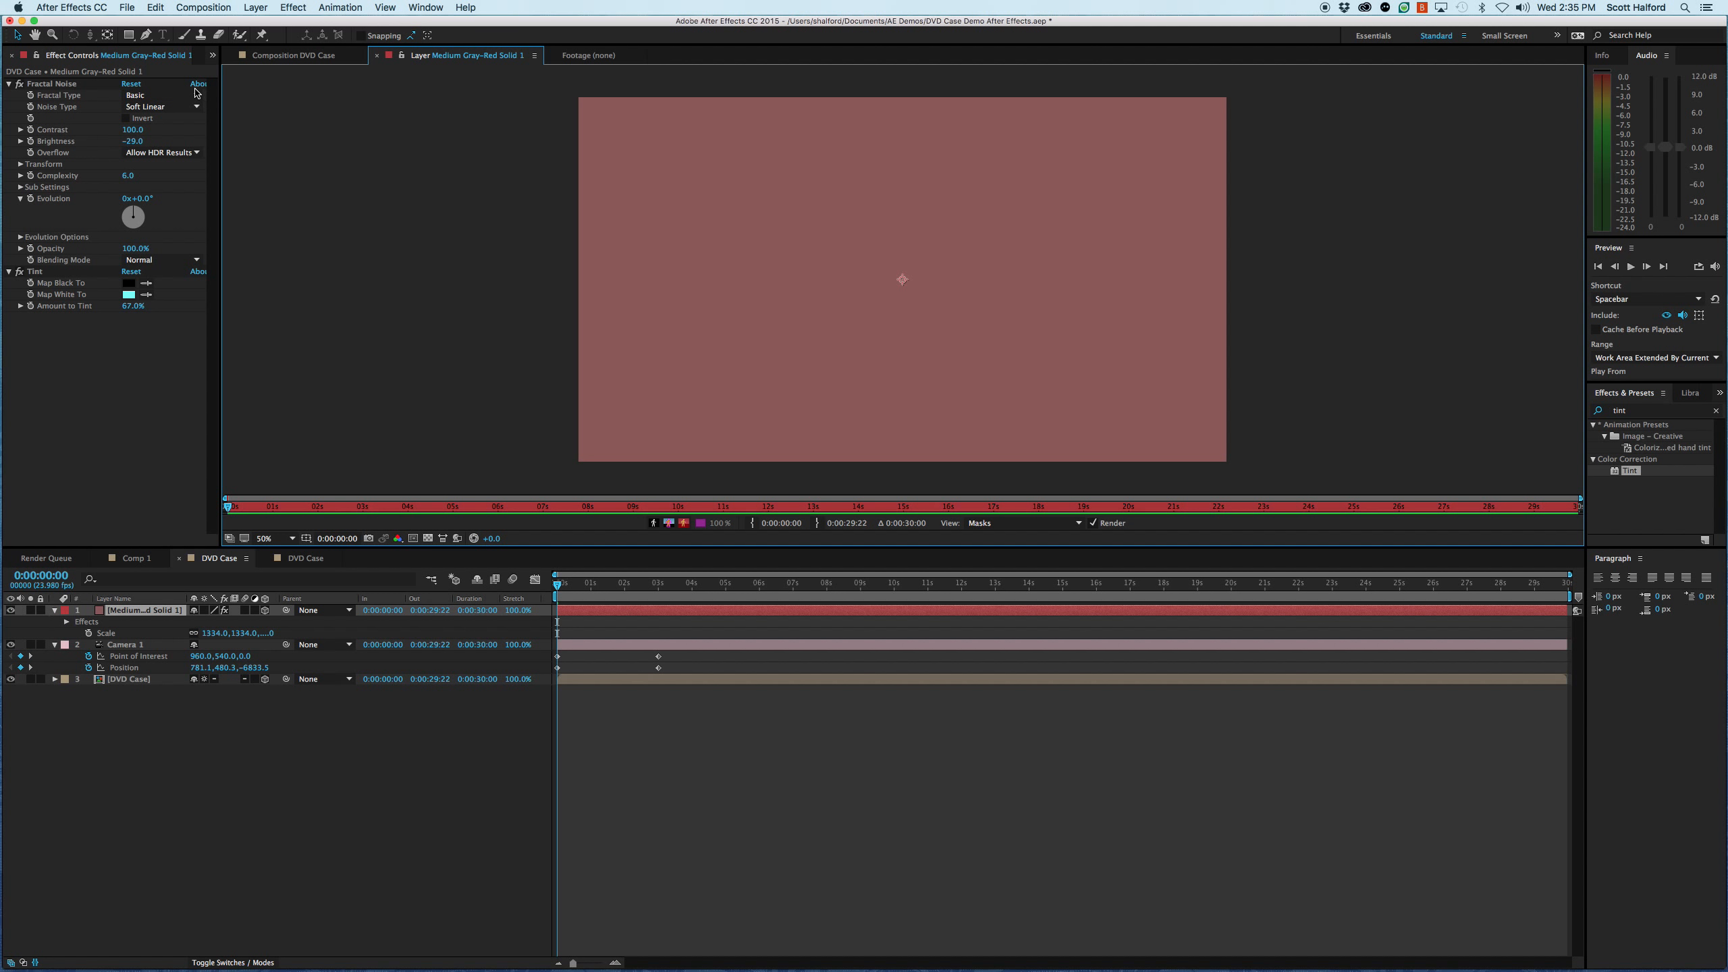
pyautogui.click(129, 35)
pyautogui.moveTo(129, 35); pyautogui.dragTo(215, 70)
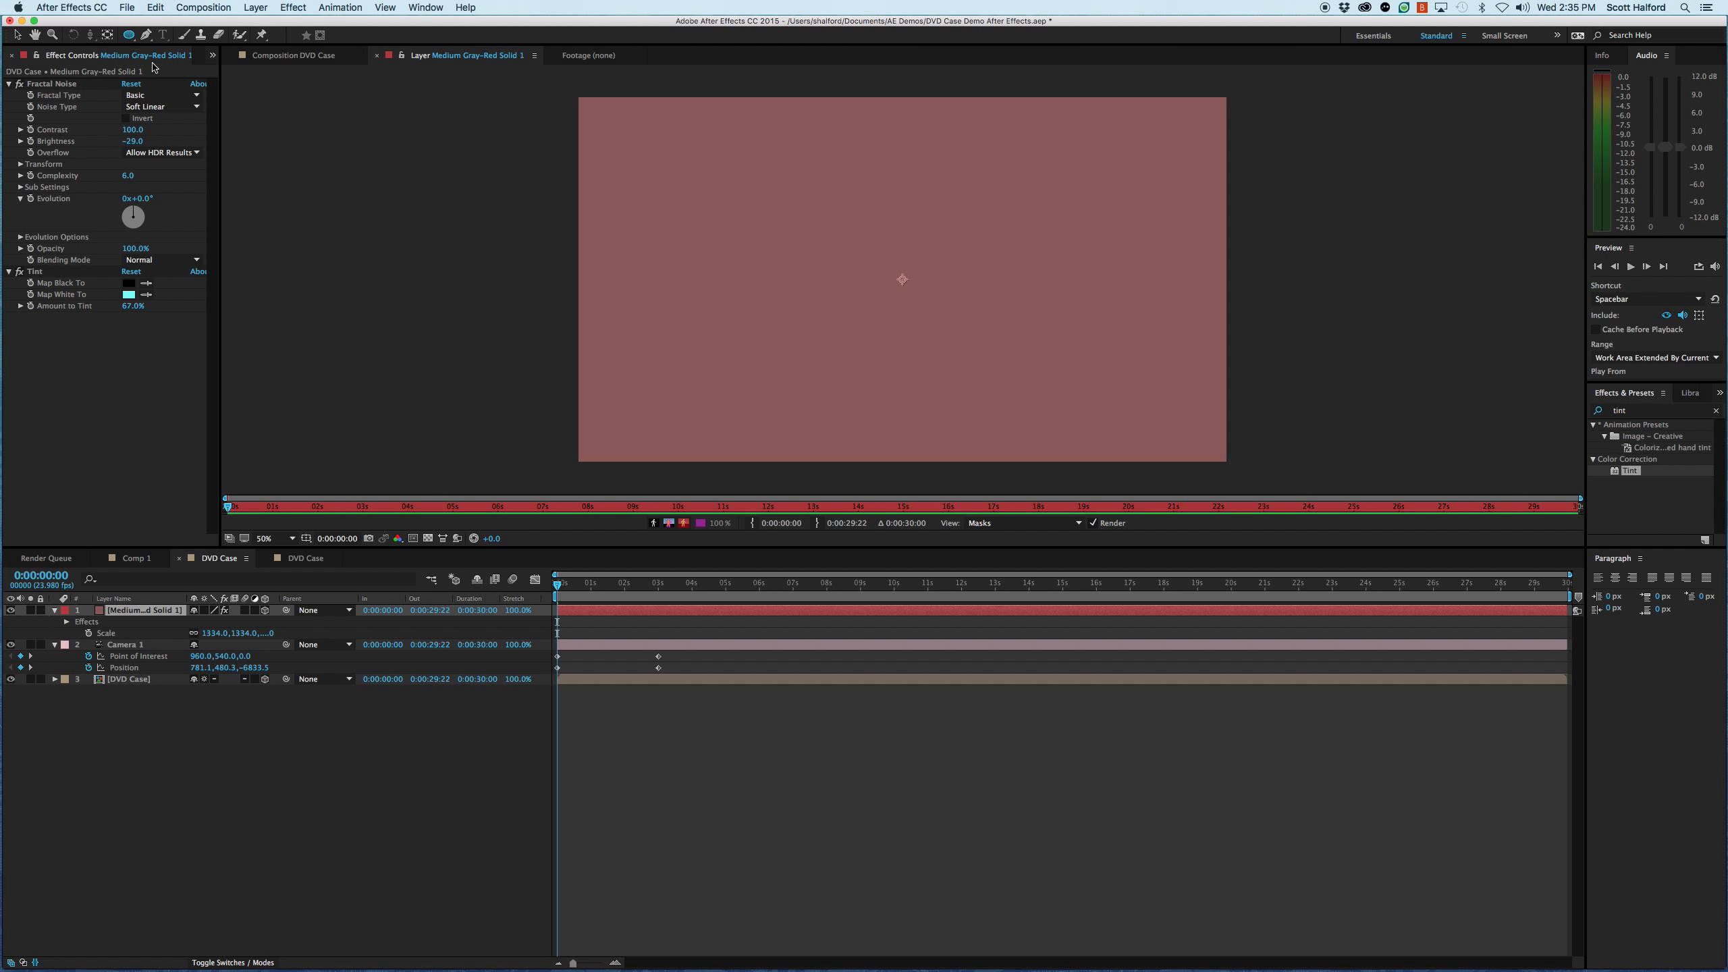
pyautogui.doubleClick(129, 35)
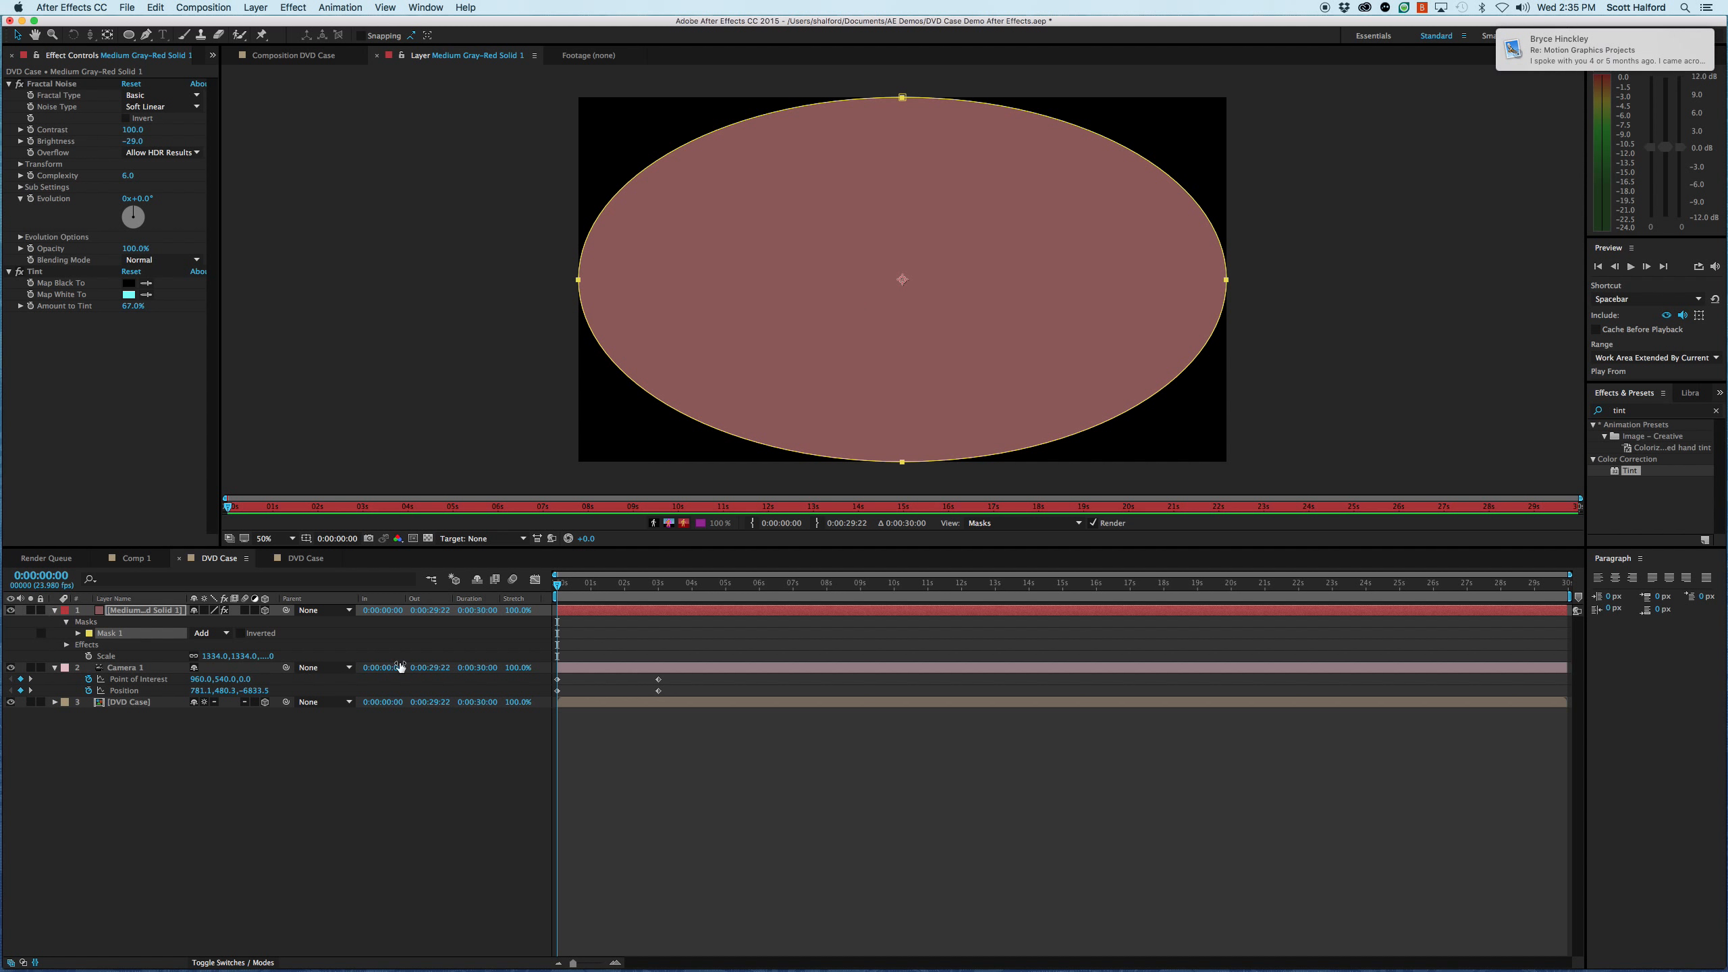
# - Feather the floor solid's elliptical mask by 369 pixels and set its mask expansion to -179 pixels
pyautogui.click(607, 619)
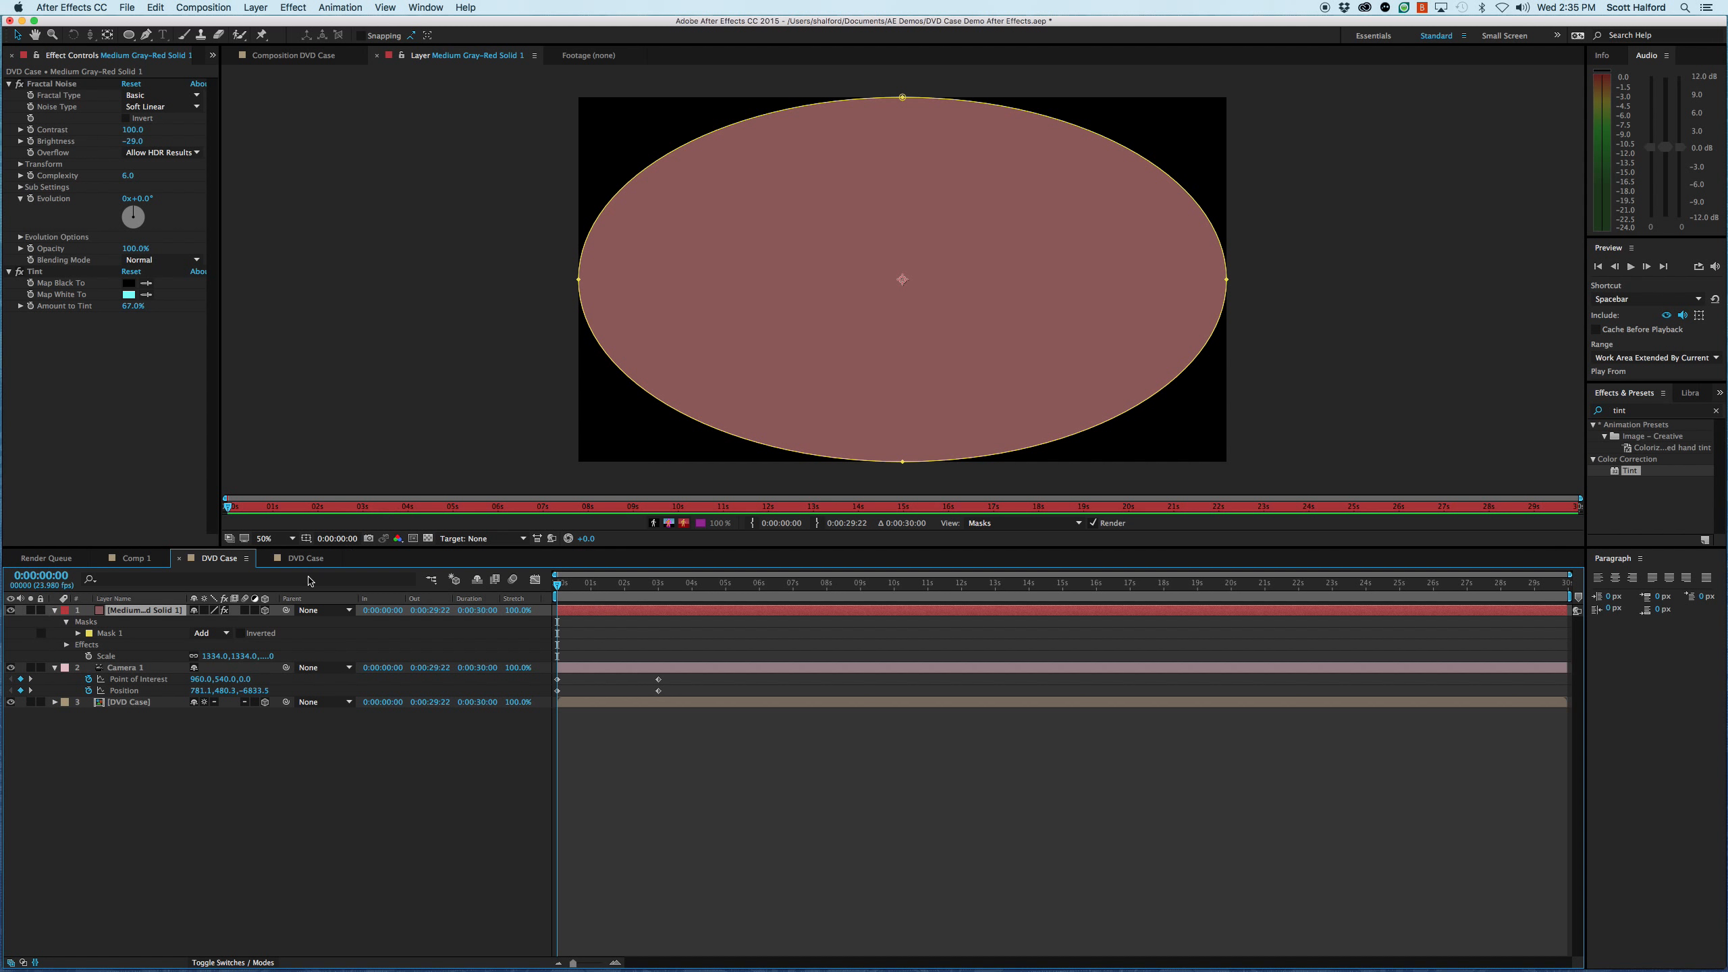
pyautogui.press('f')
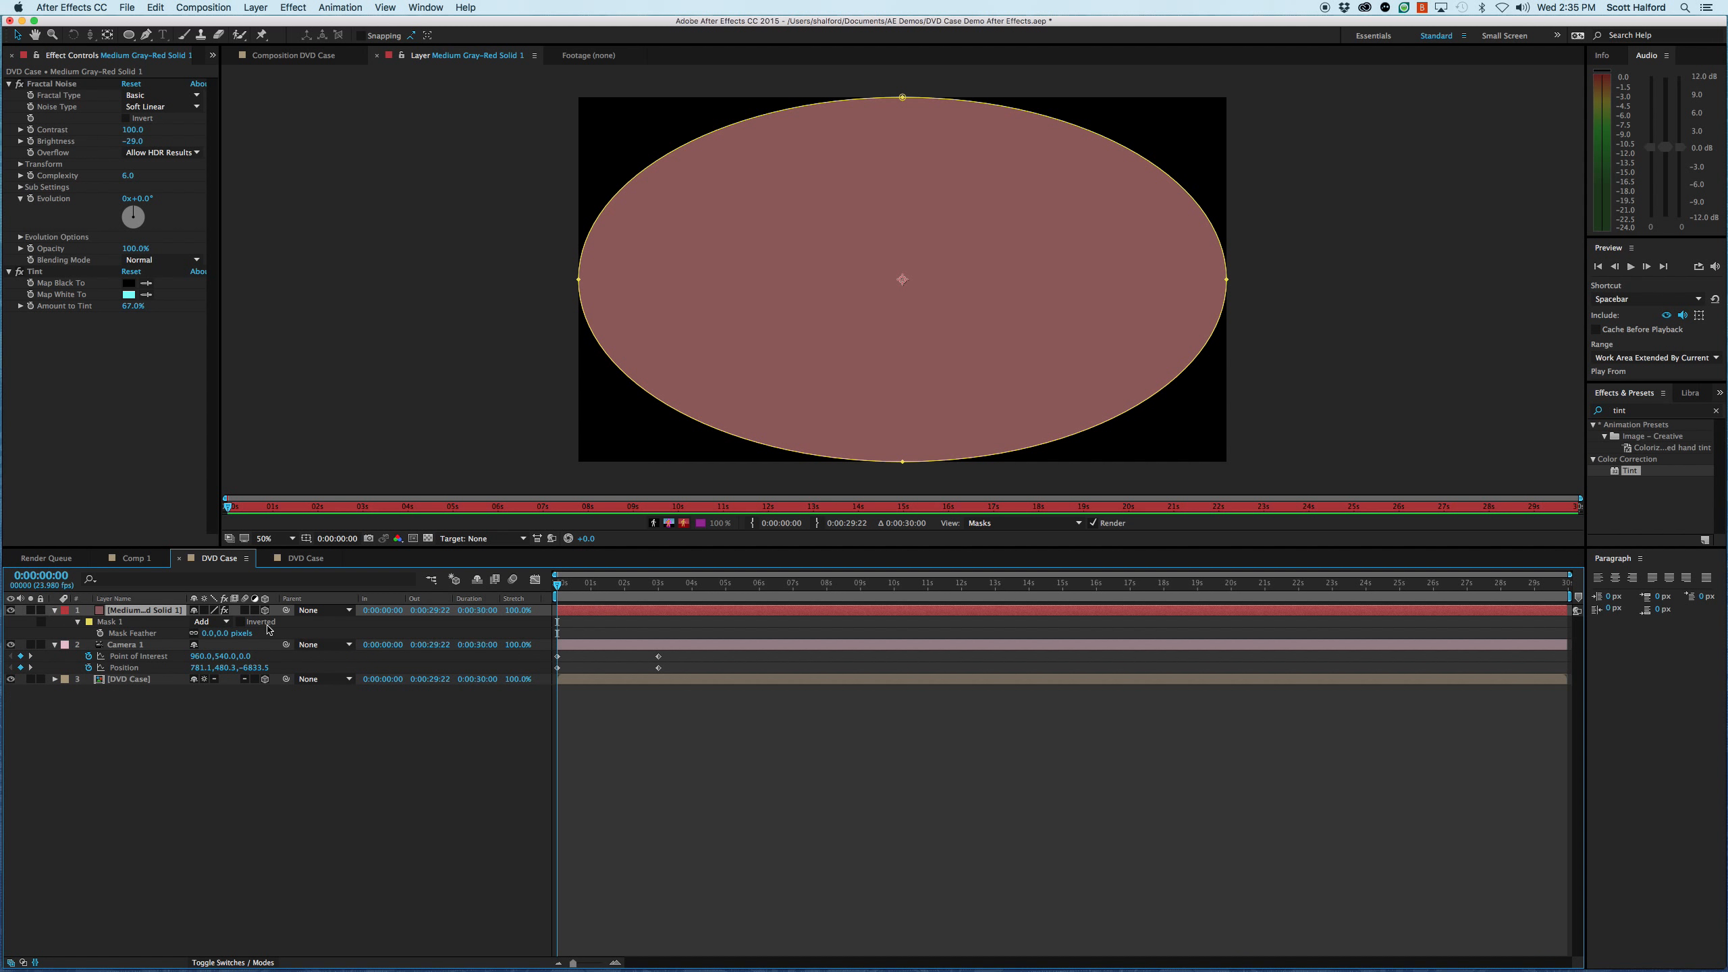
pyautogui.moveTo(221, 634); pyautogui.dragTo(470, 636)
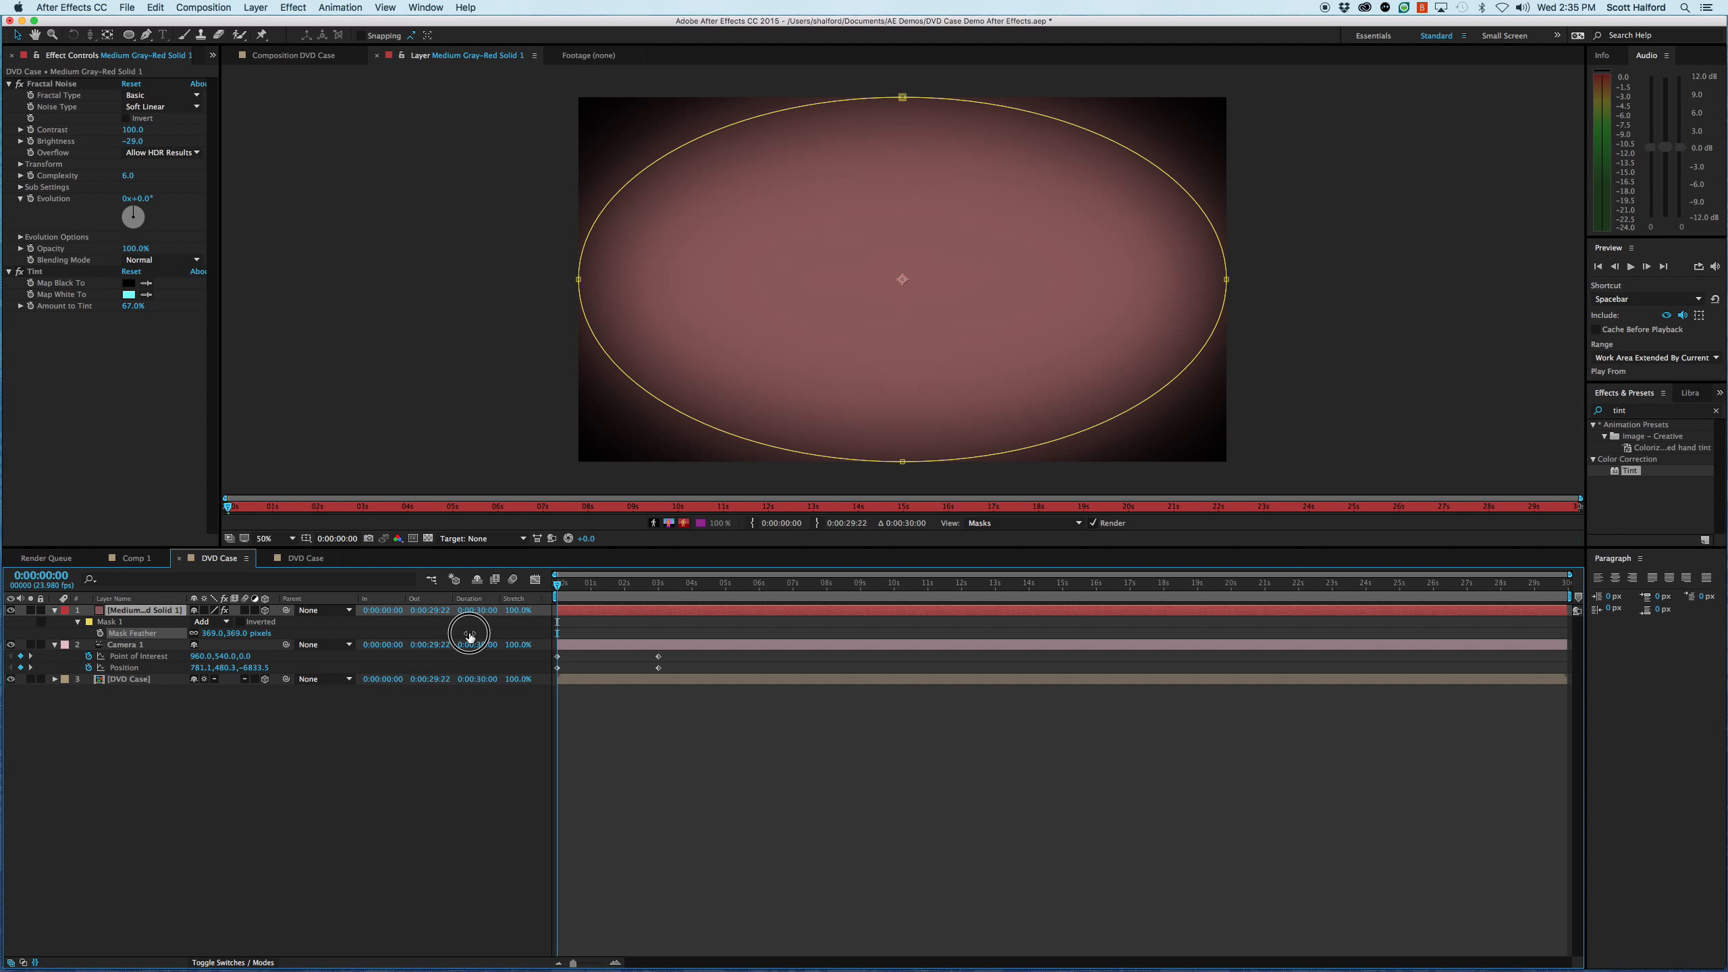
pyautogui.press('f')
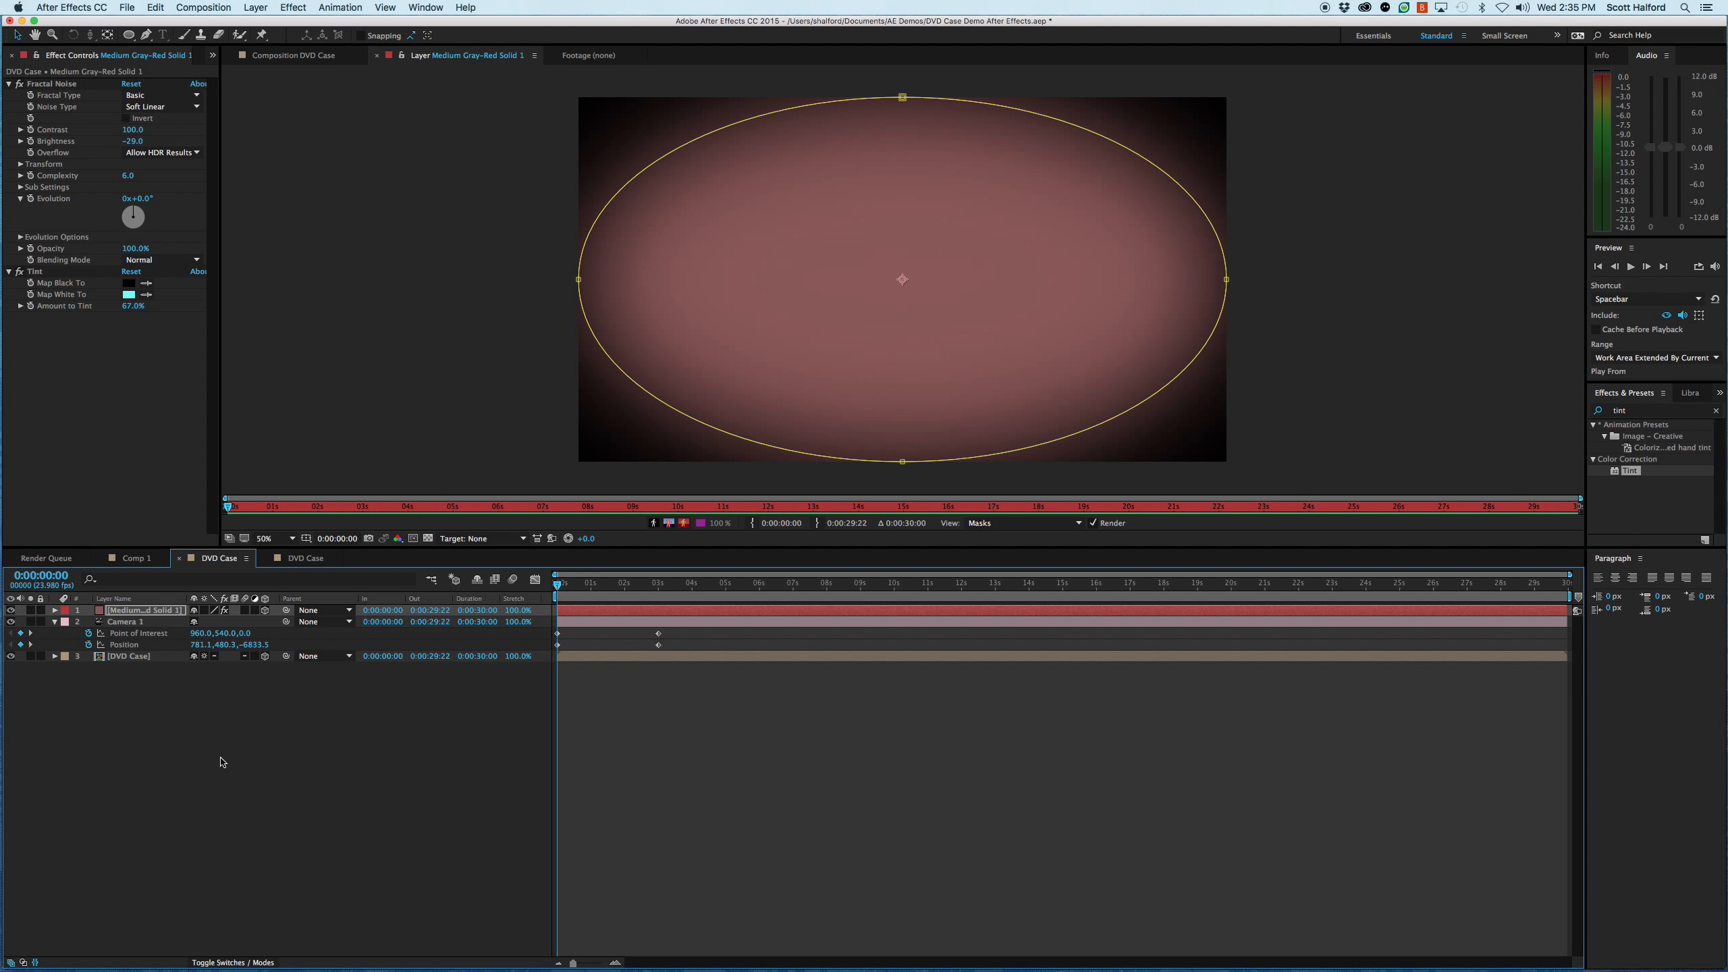
pyautogui.press('m')
pyautogui.press('m')
pyautogui.moveTo(201, 671); pyautogui.dragTo(77, 679)
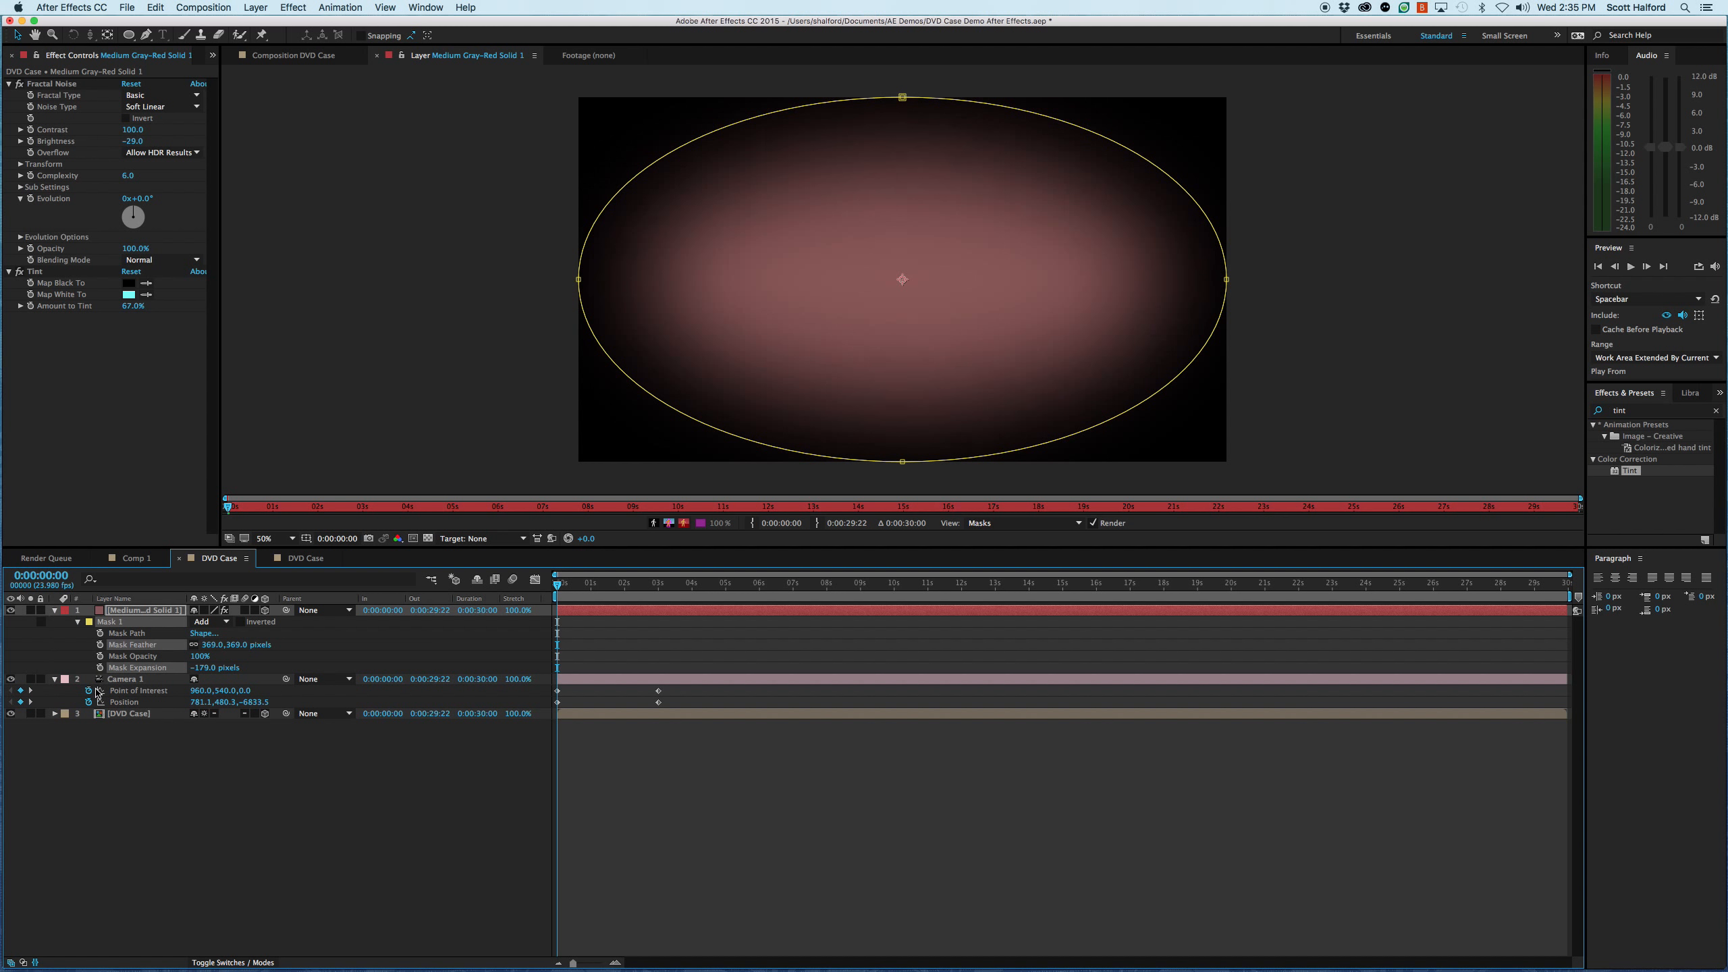
pyautogui.click(756, 852)
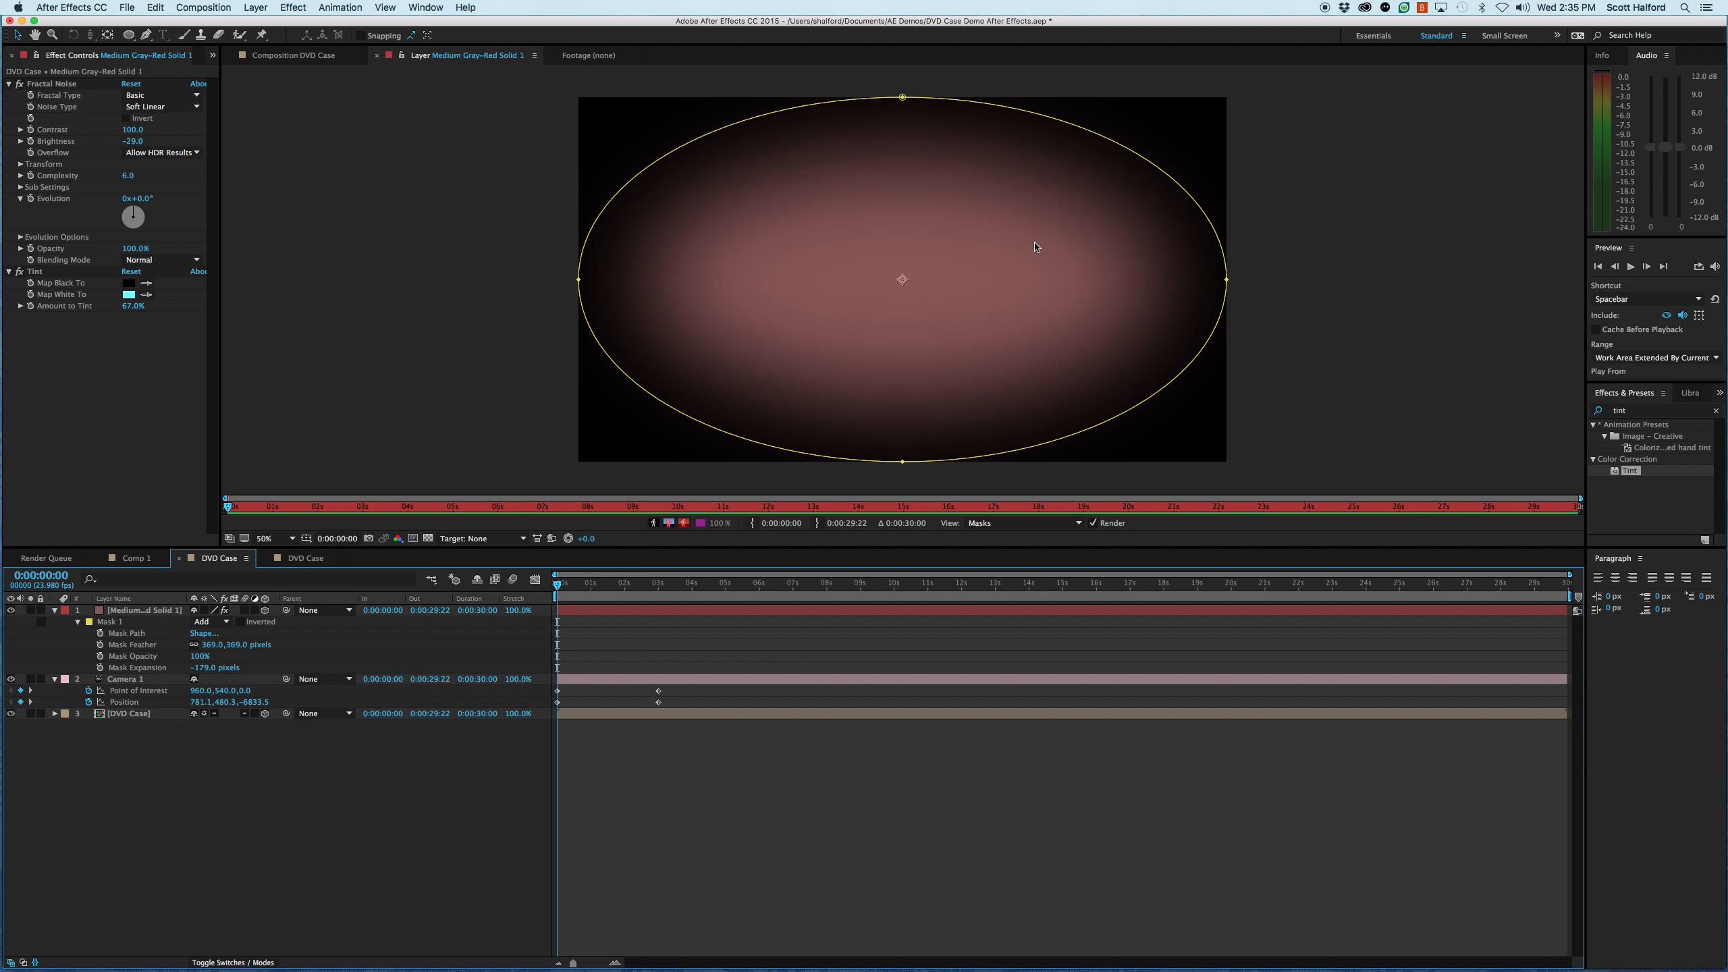
# - Return to the DVD Case composition and preview the camera move over the masked floor
pyautogui.click(279, 58)
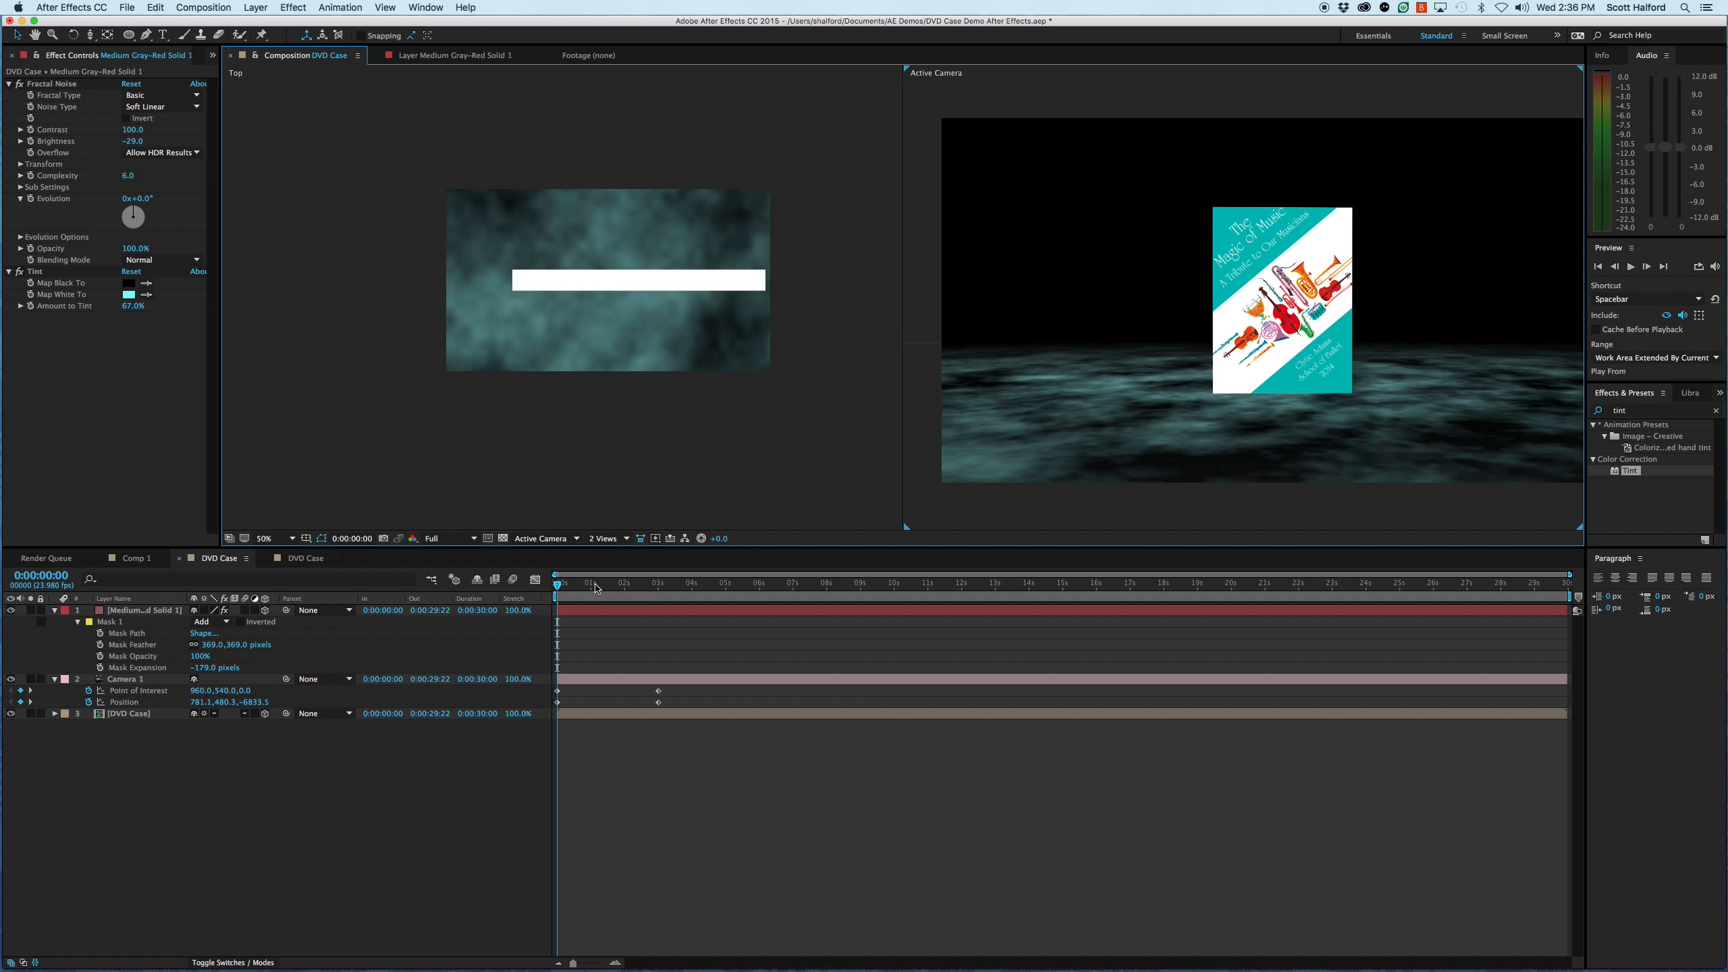
pyautogui.press('space')
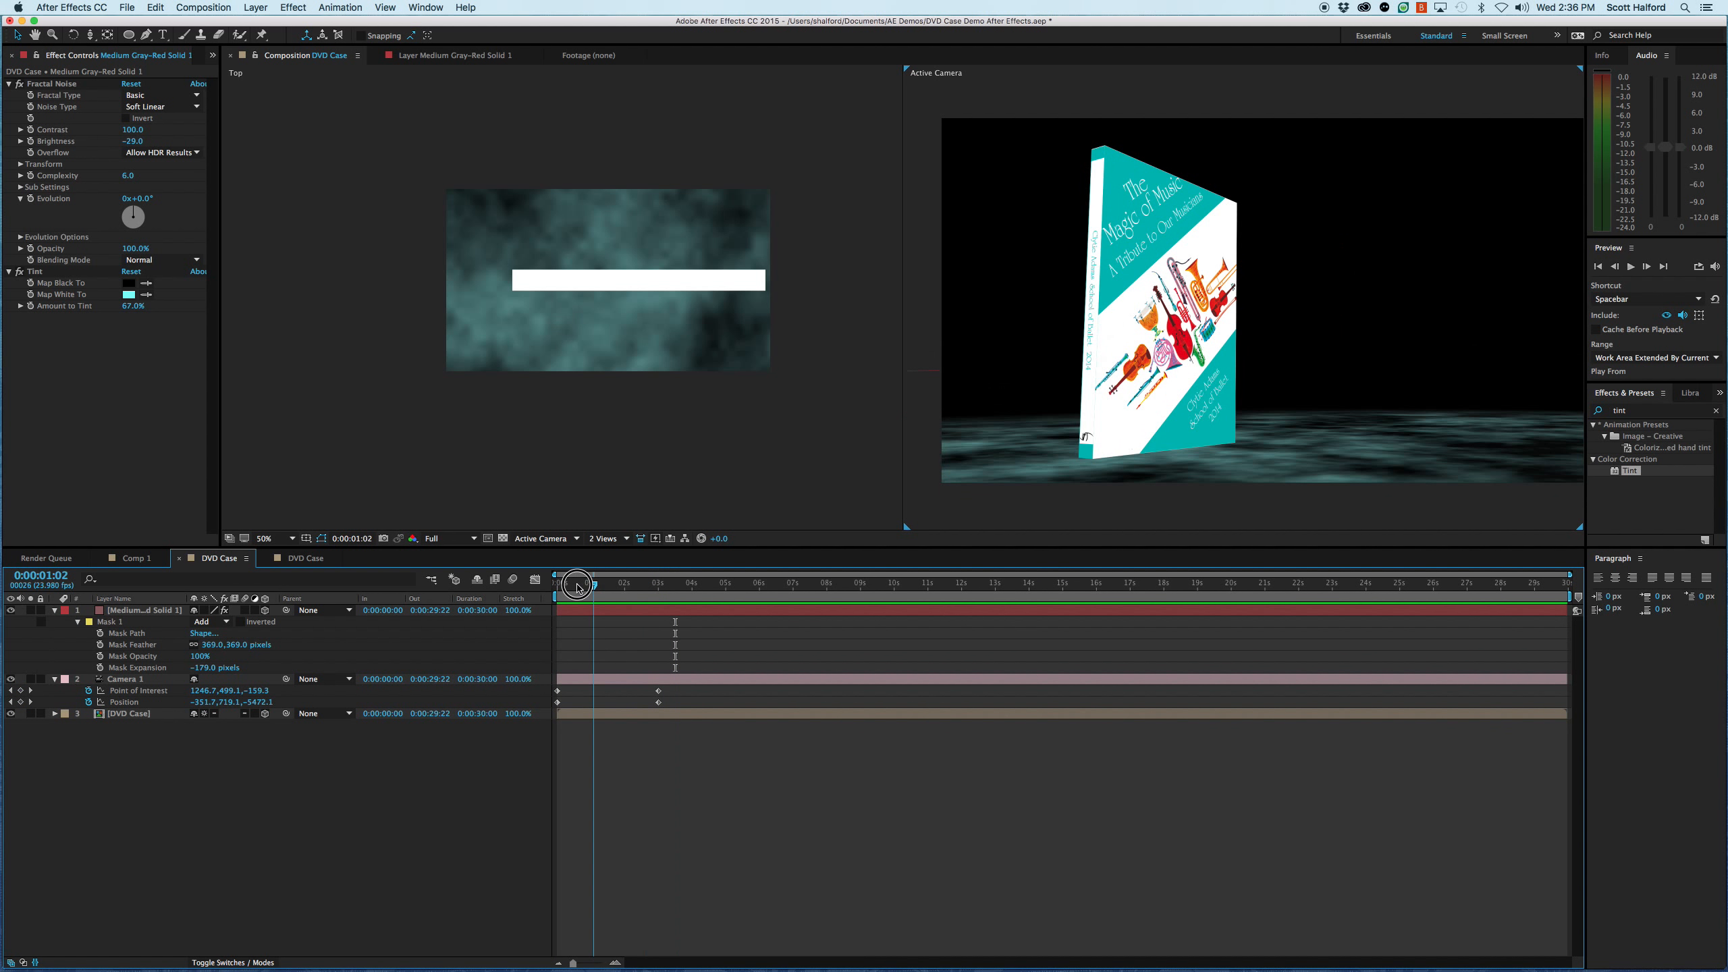
pyautogui.press('space')
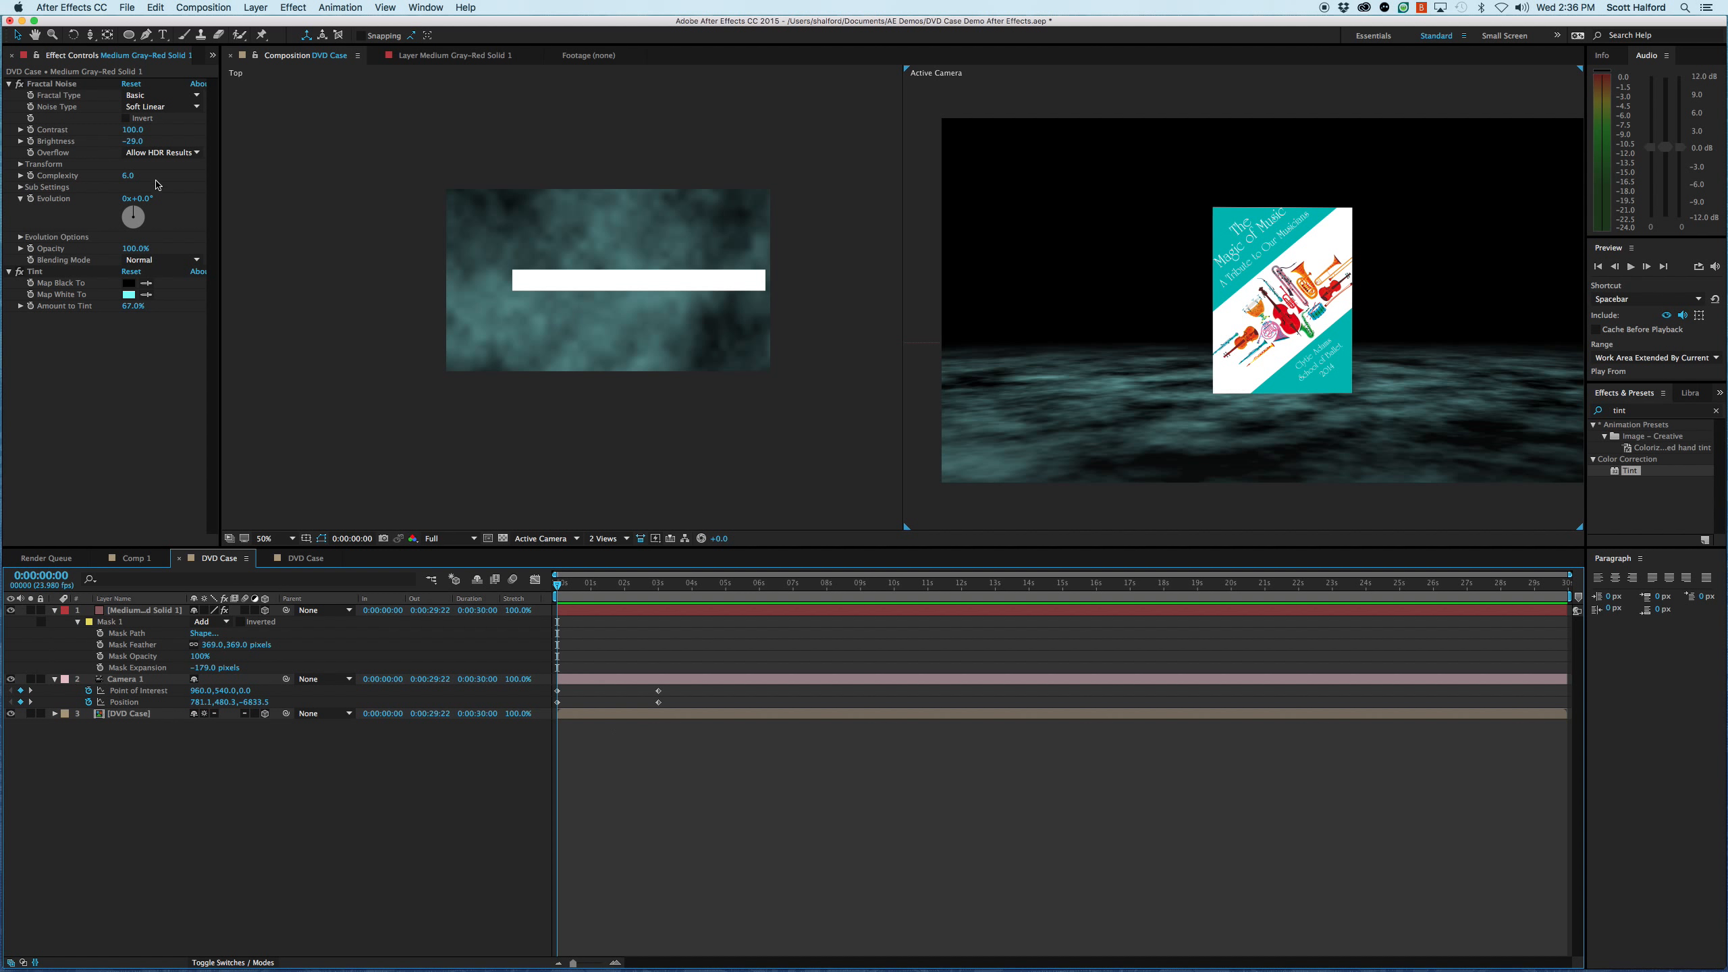
# - Add the Medium Gray-Red Solid 1 from the project's Solids folder as the bottom layer of the DVD Case composition
pyautogui.click(212, 56)
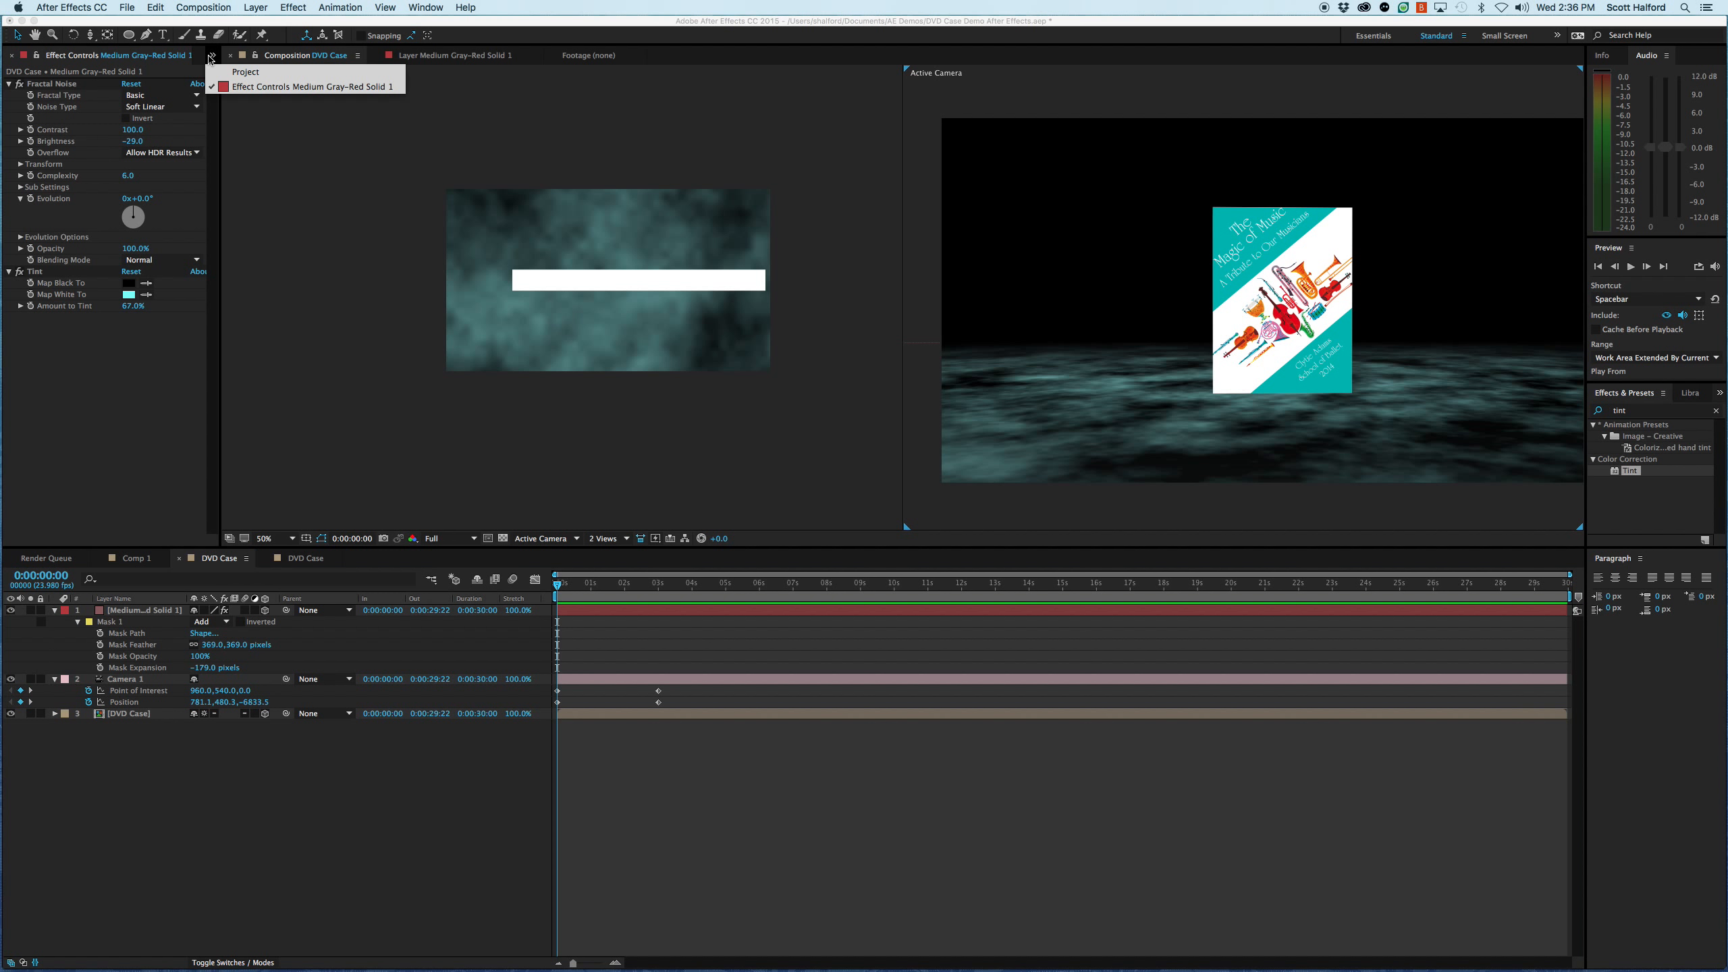
pyautogui.click(245, 72)
pyautogui.click(11, 242)
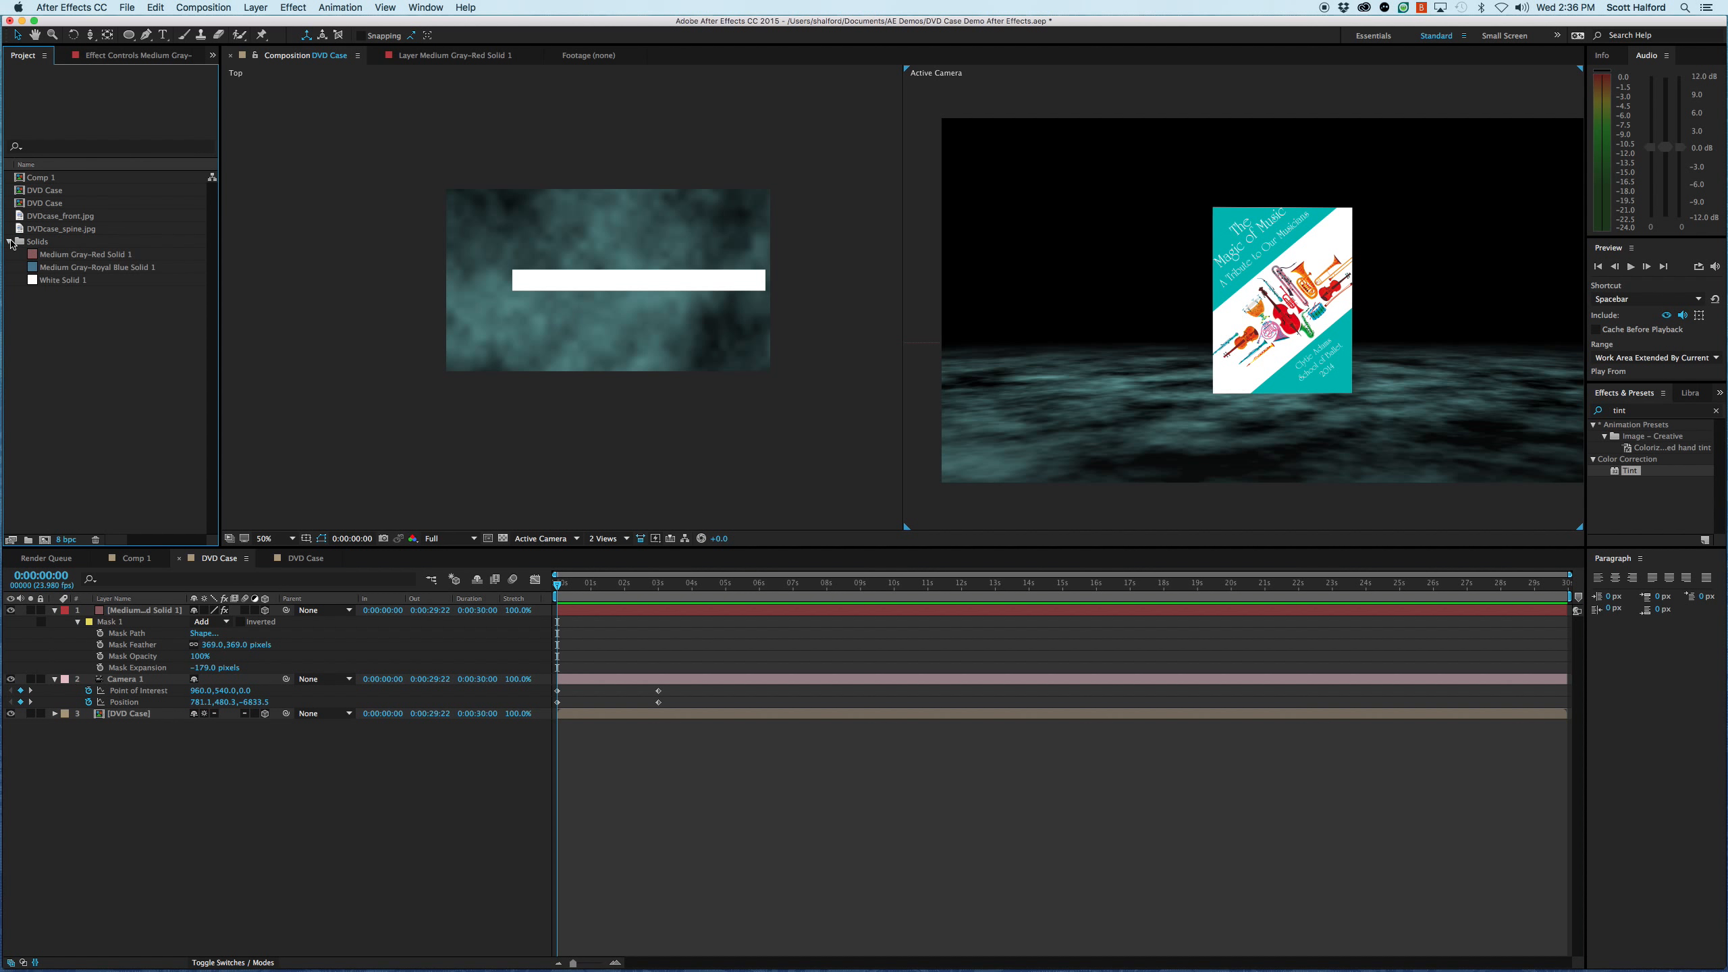
pyautogui.click(42, 257)
pyautogui.click(62, 272)
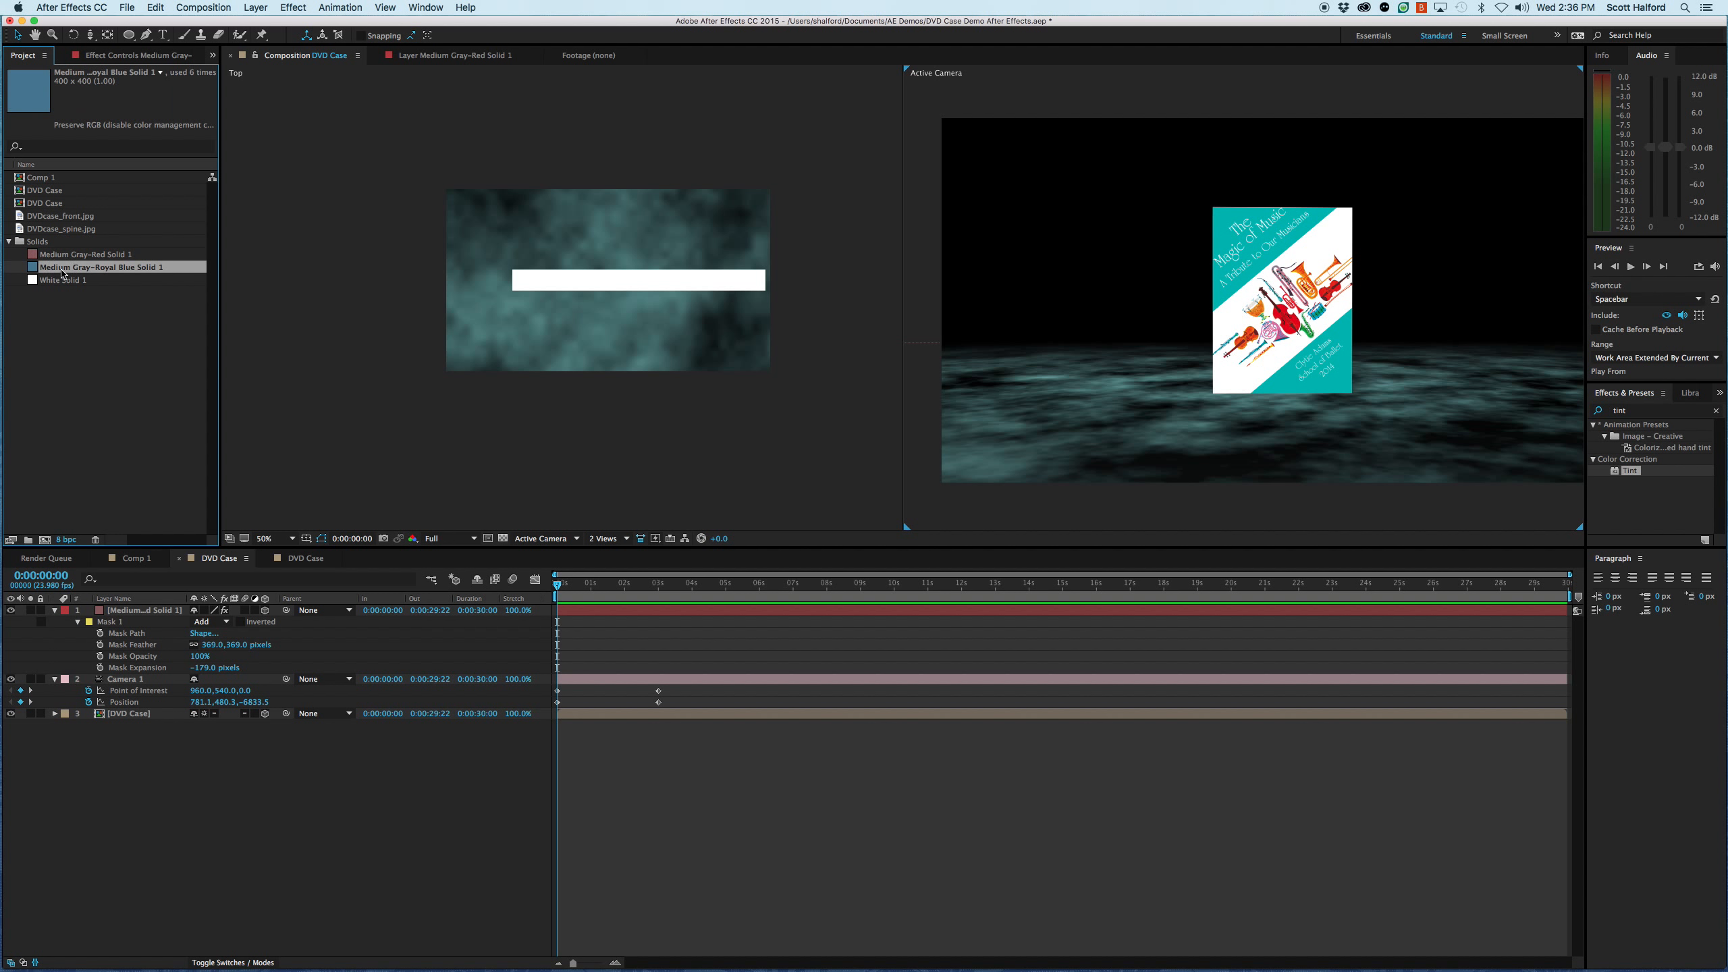
pyautogui.click(58, 259)
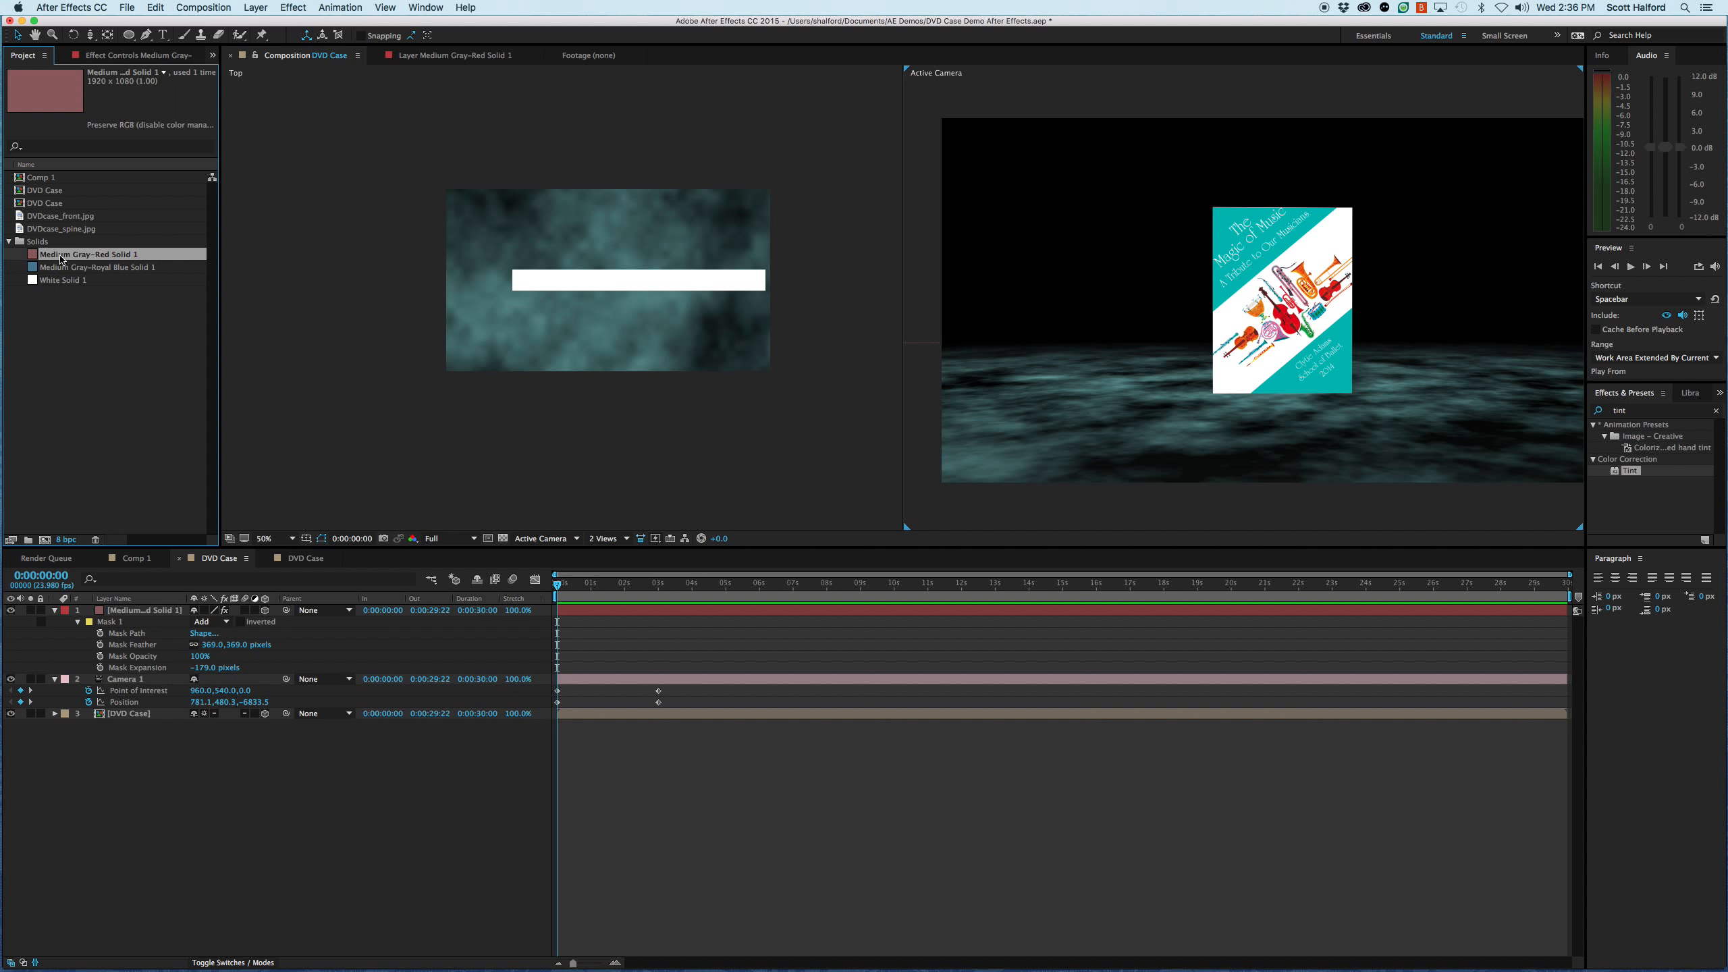
pyautogui.moveTo(60, 258); pyautogui.dragTo(145, 732)
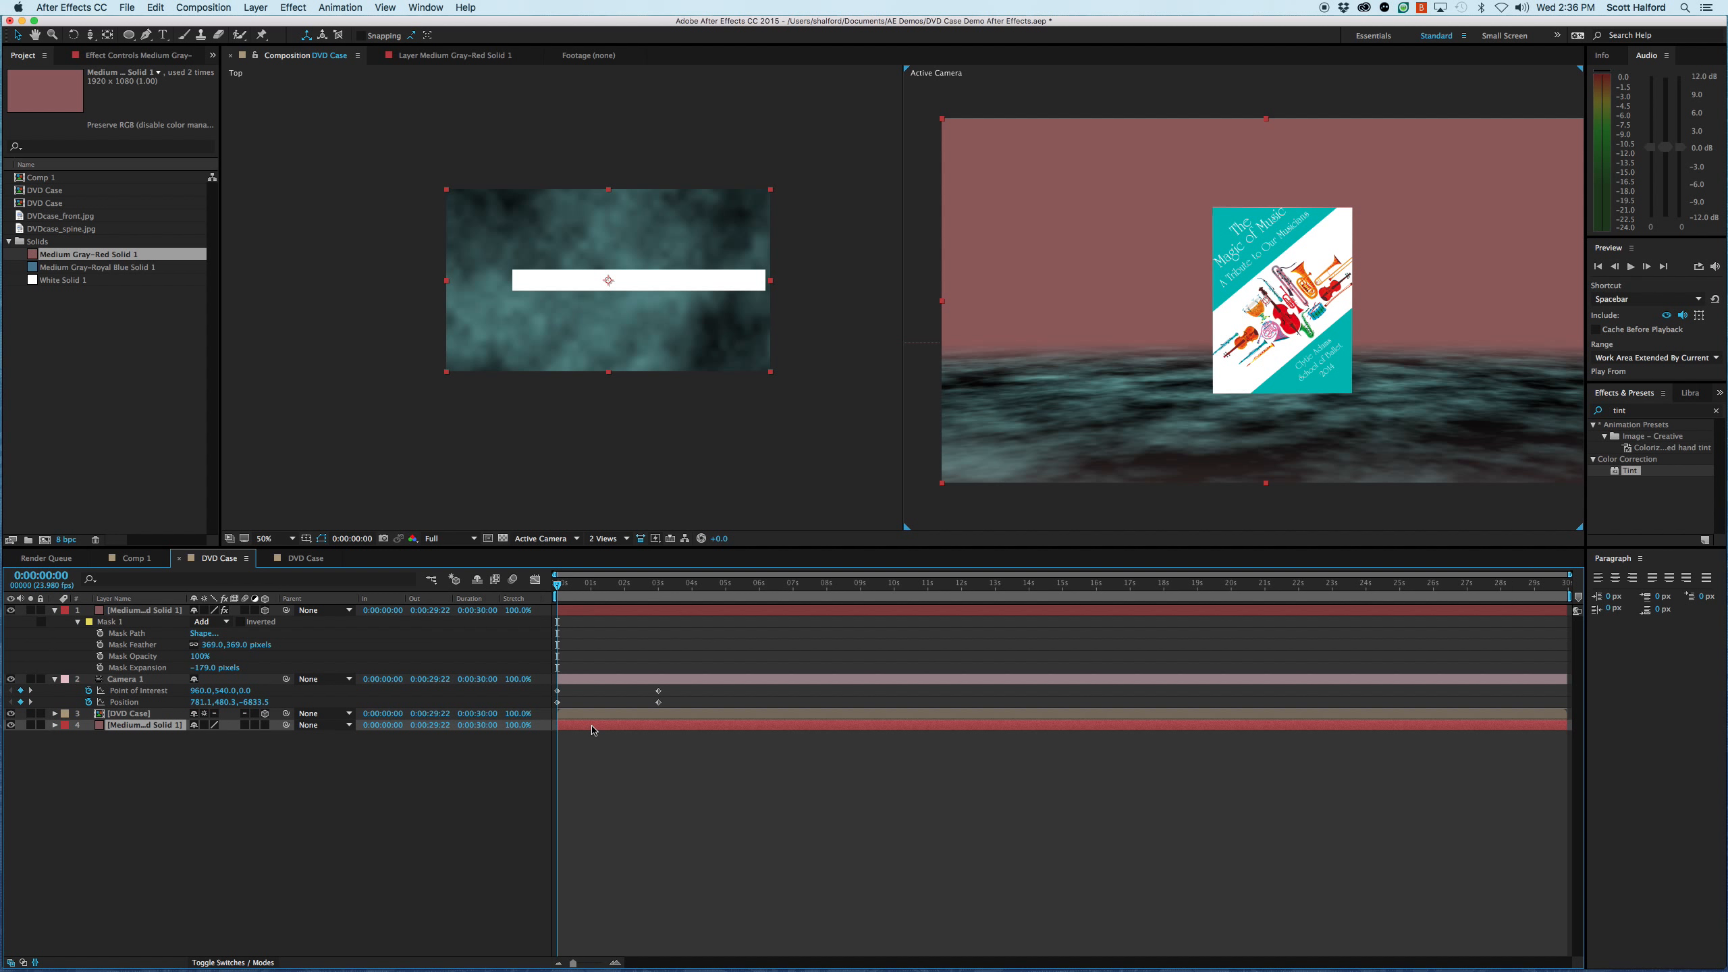
# - Recolour the new background solid to teal 00B2AF, sampled from the DVD cover
pyautogui.press('super+shift+y')
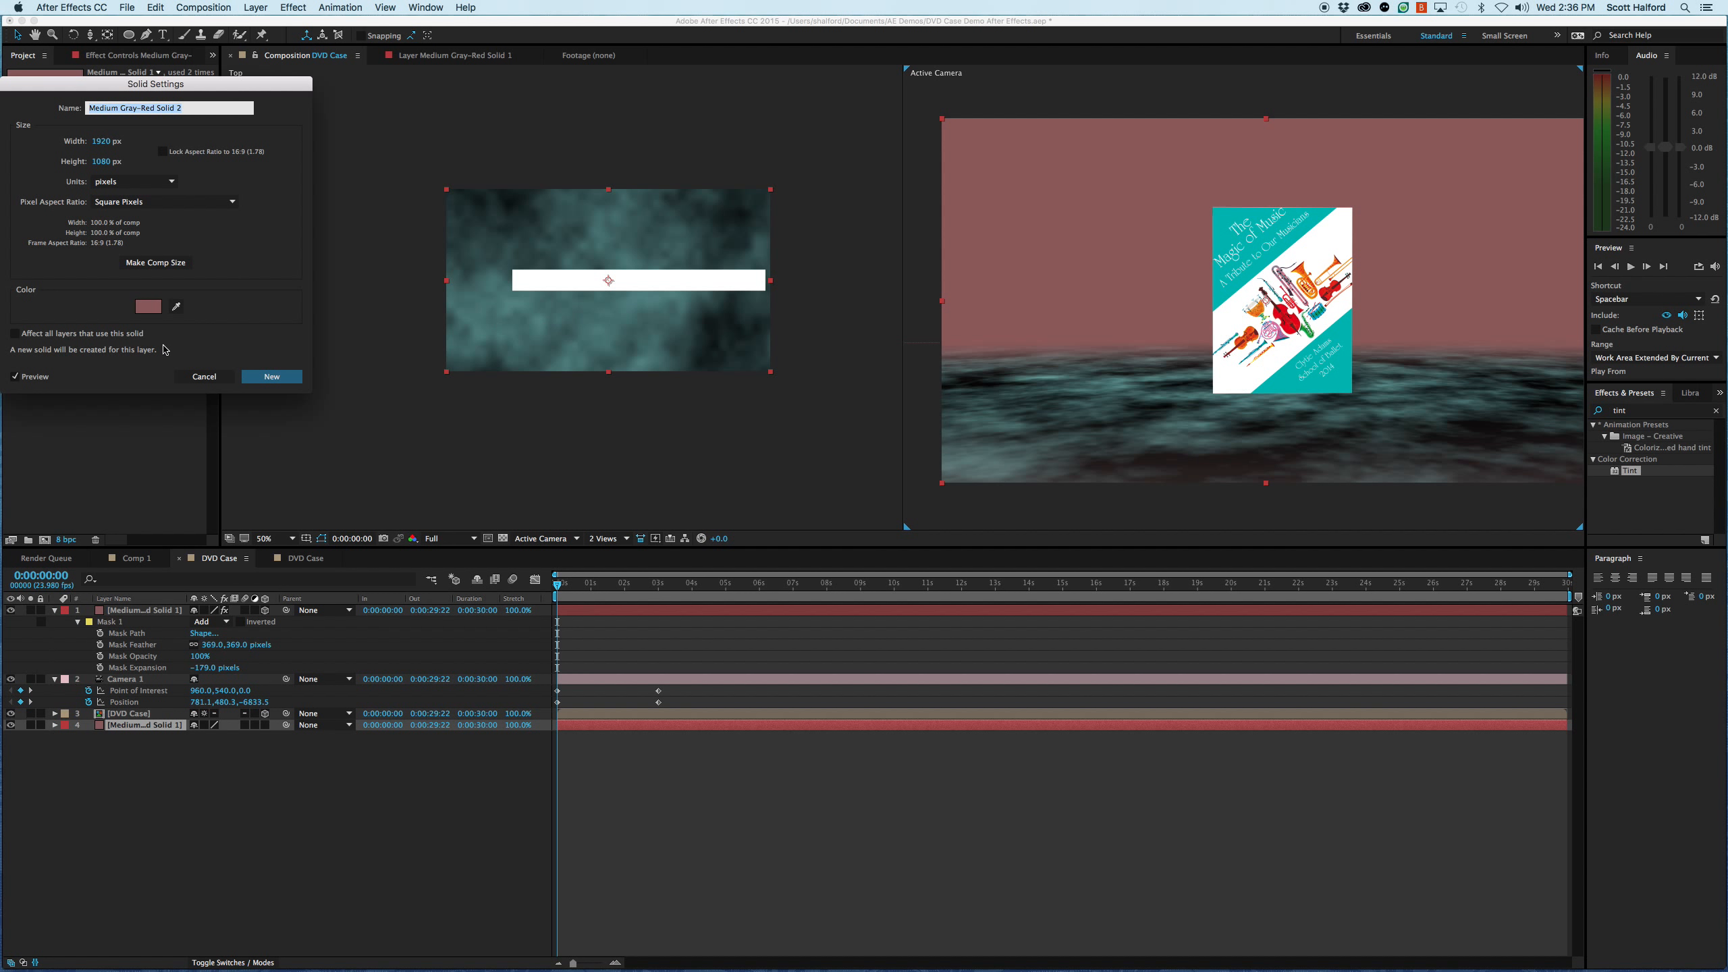
pyautogui.click(148, 308)
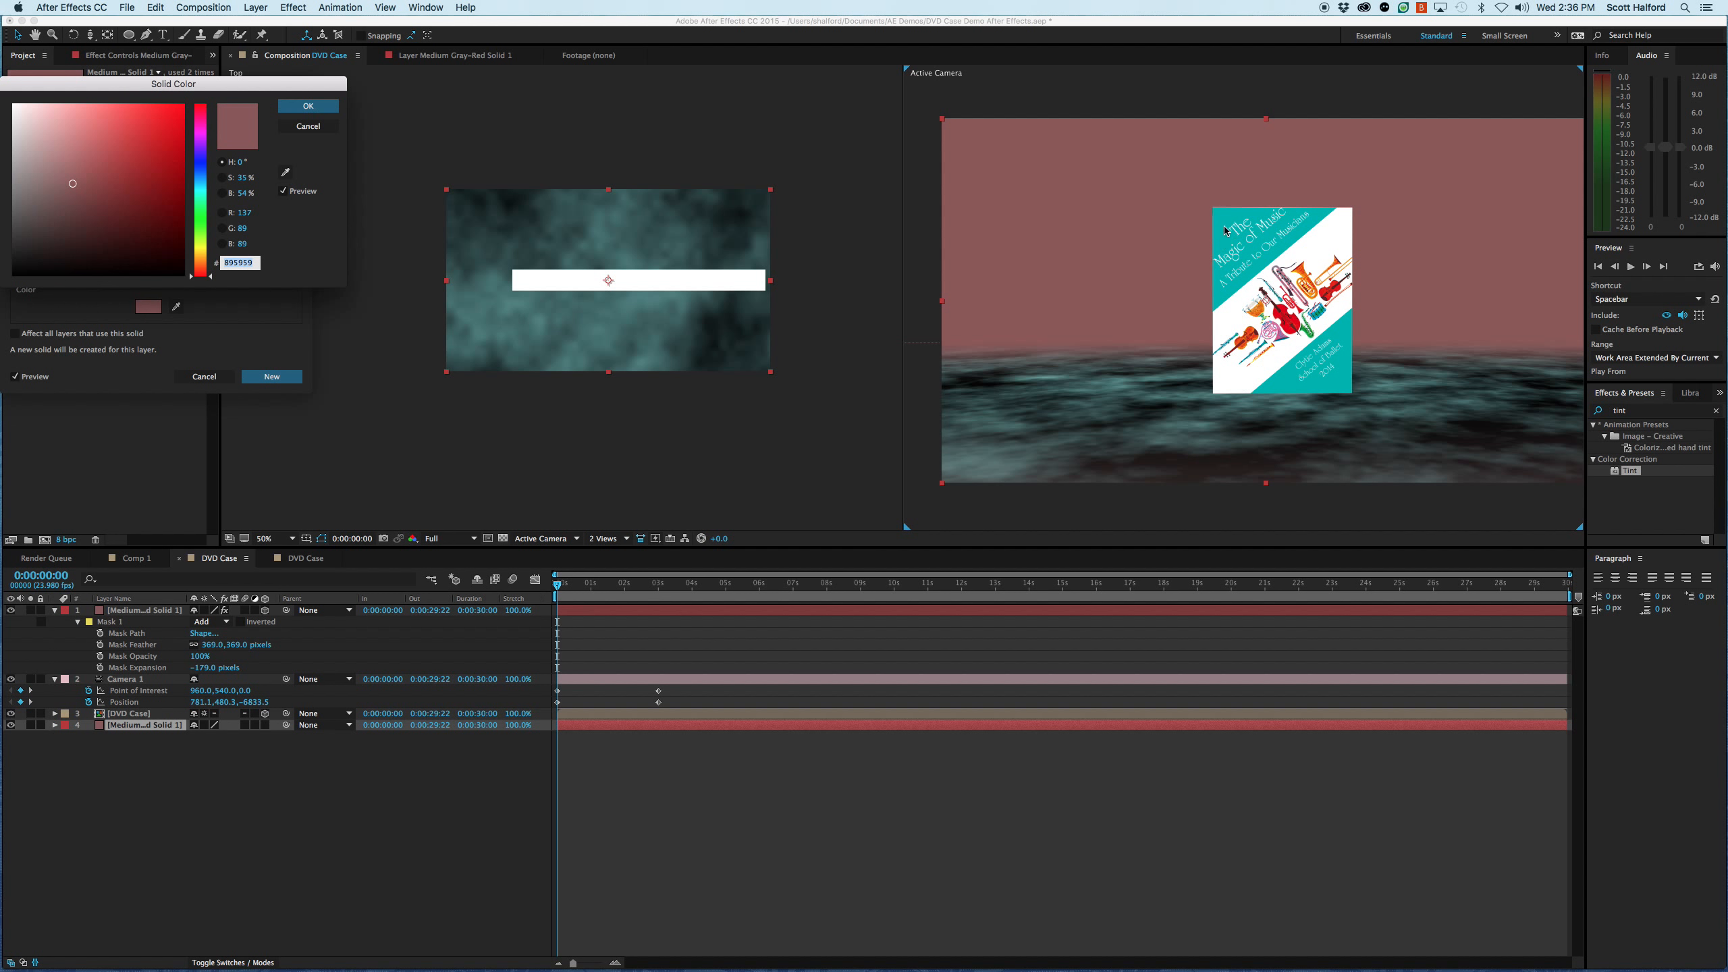
pyautogui.click(285, 172)
pyautogui.click(1228, 217)
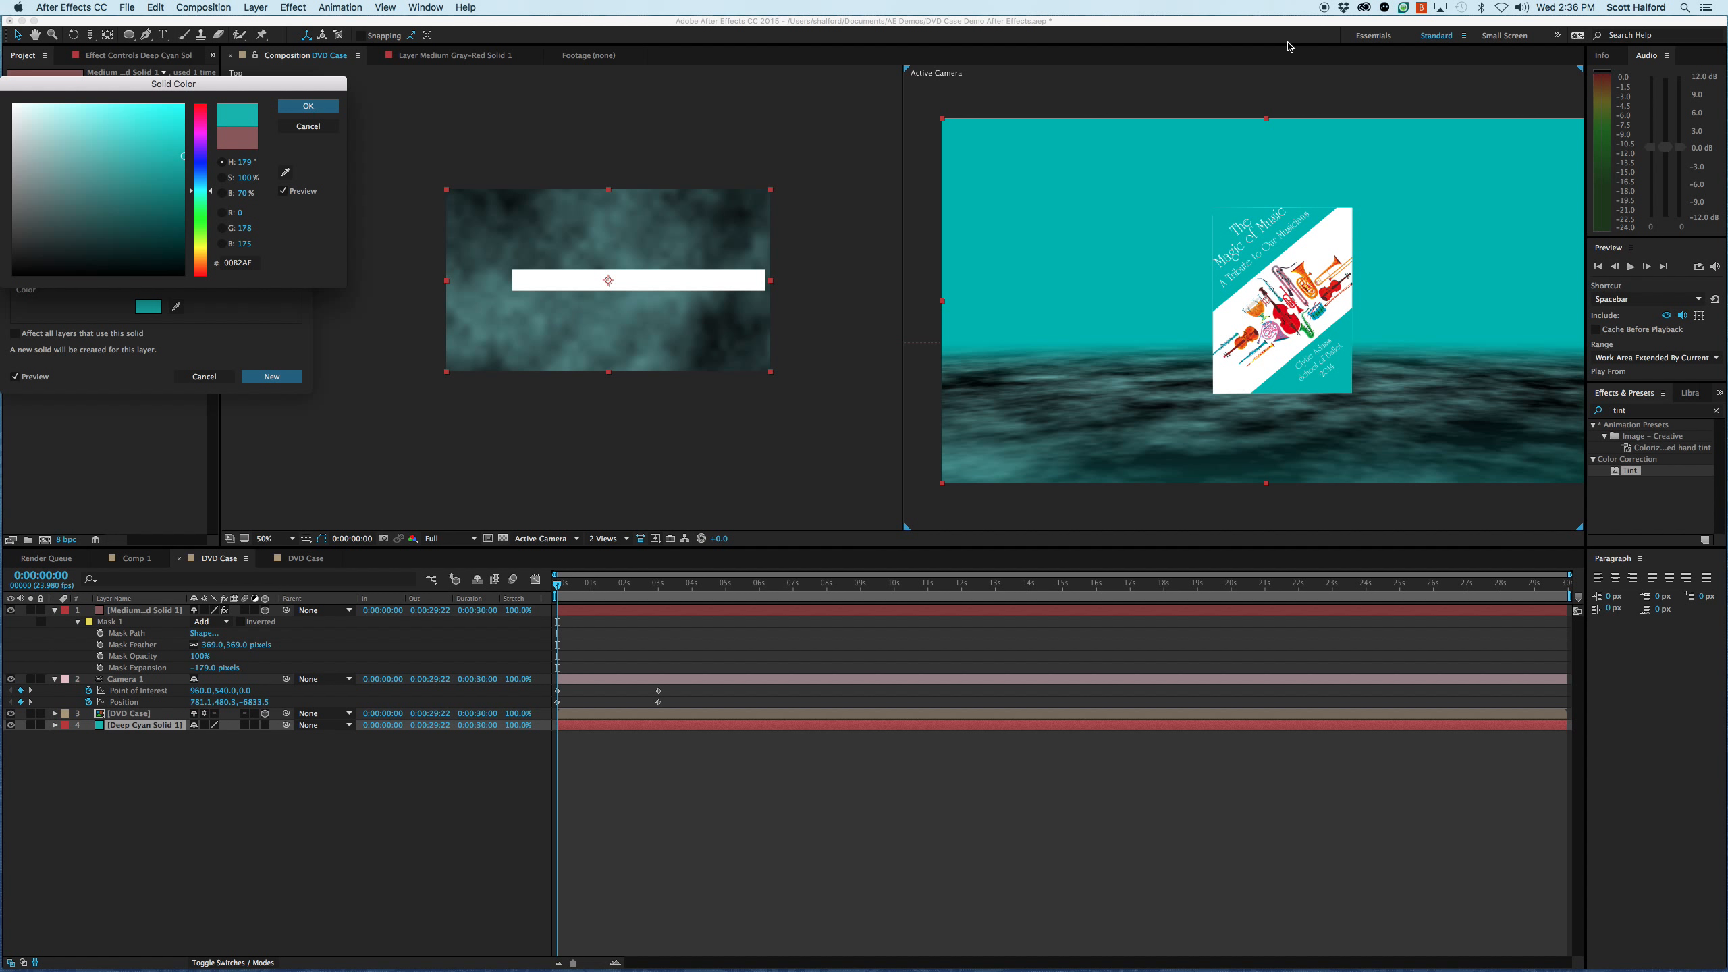
pyautogui.press('super+shift+Tab')
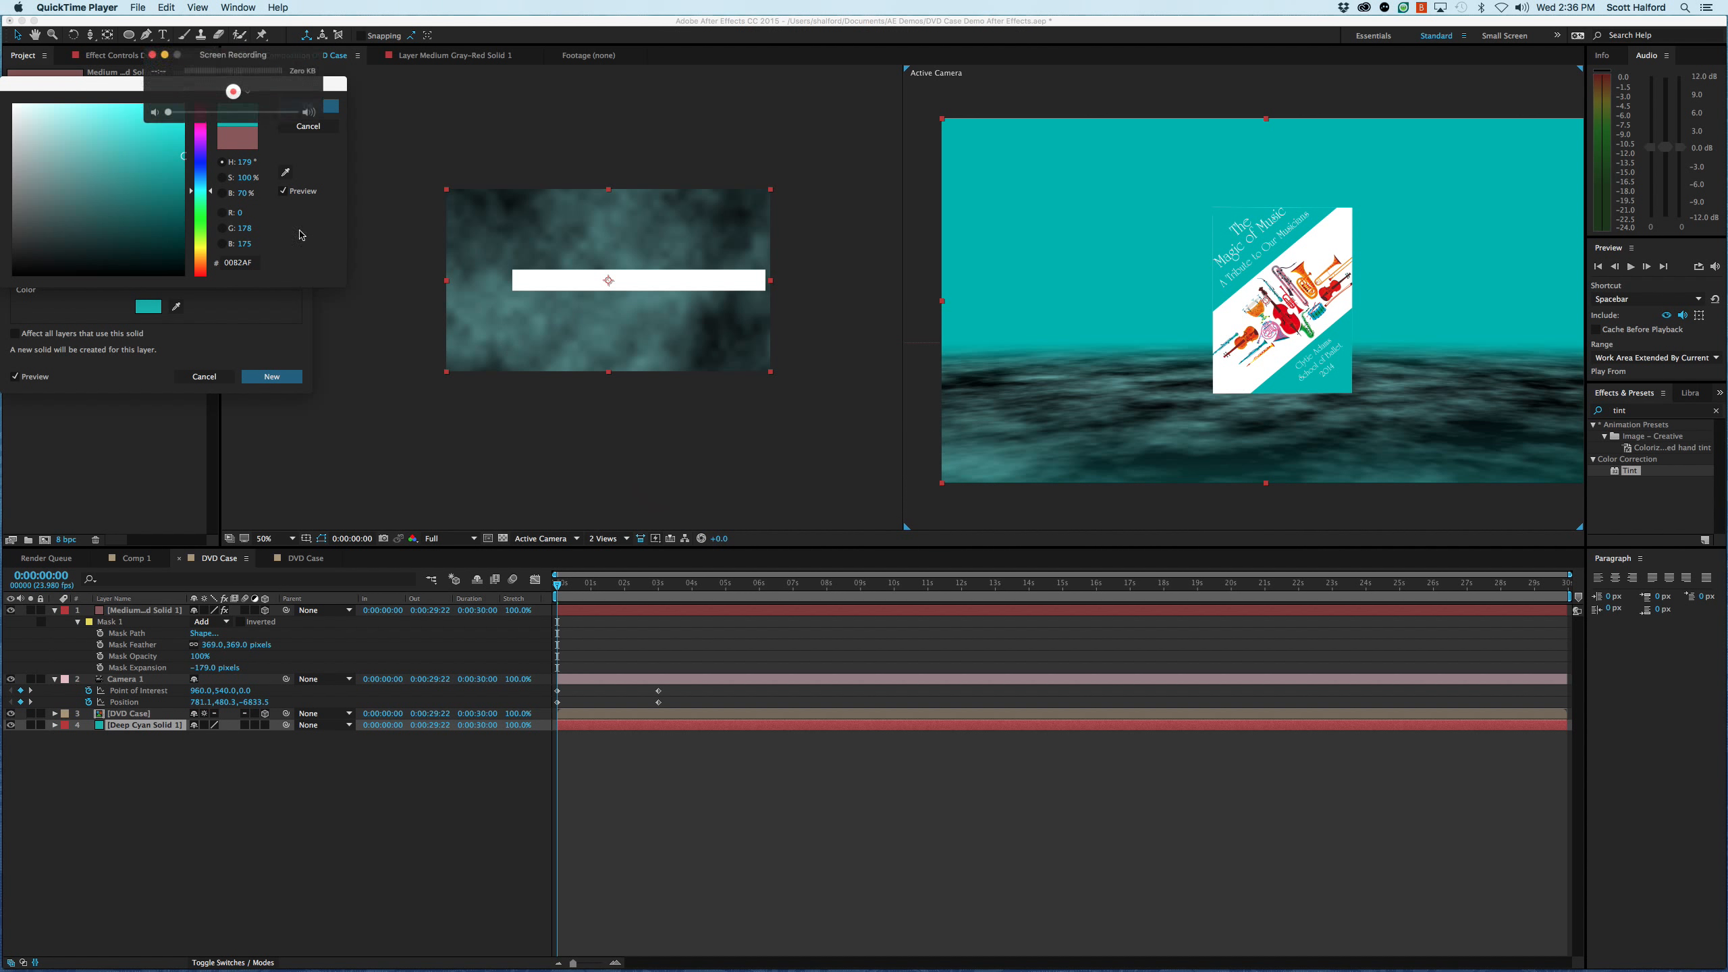
pyautogui.click(132, 101)
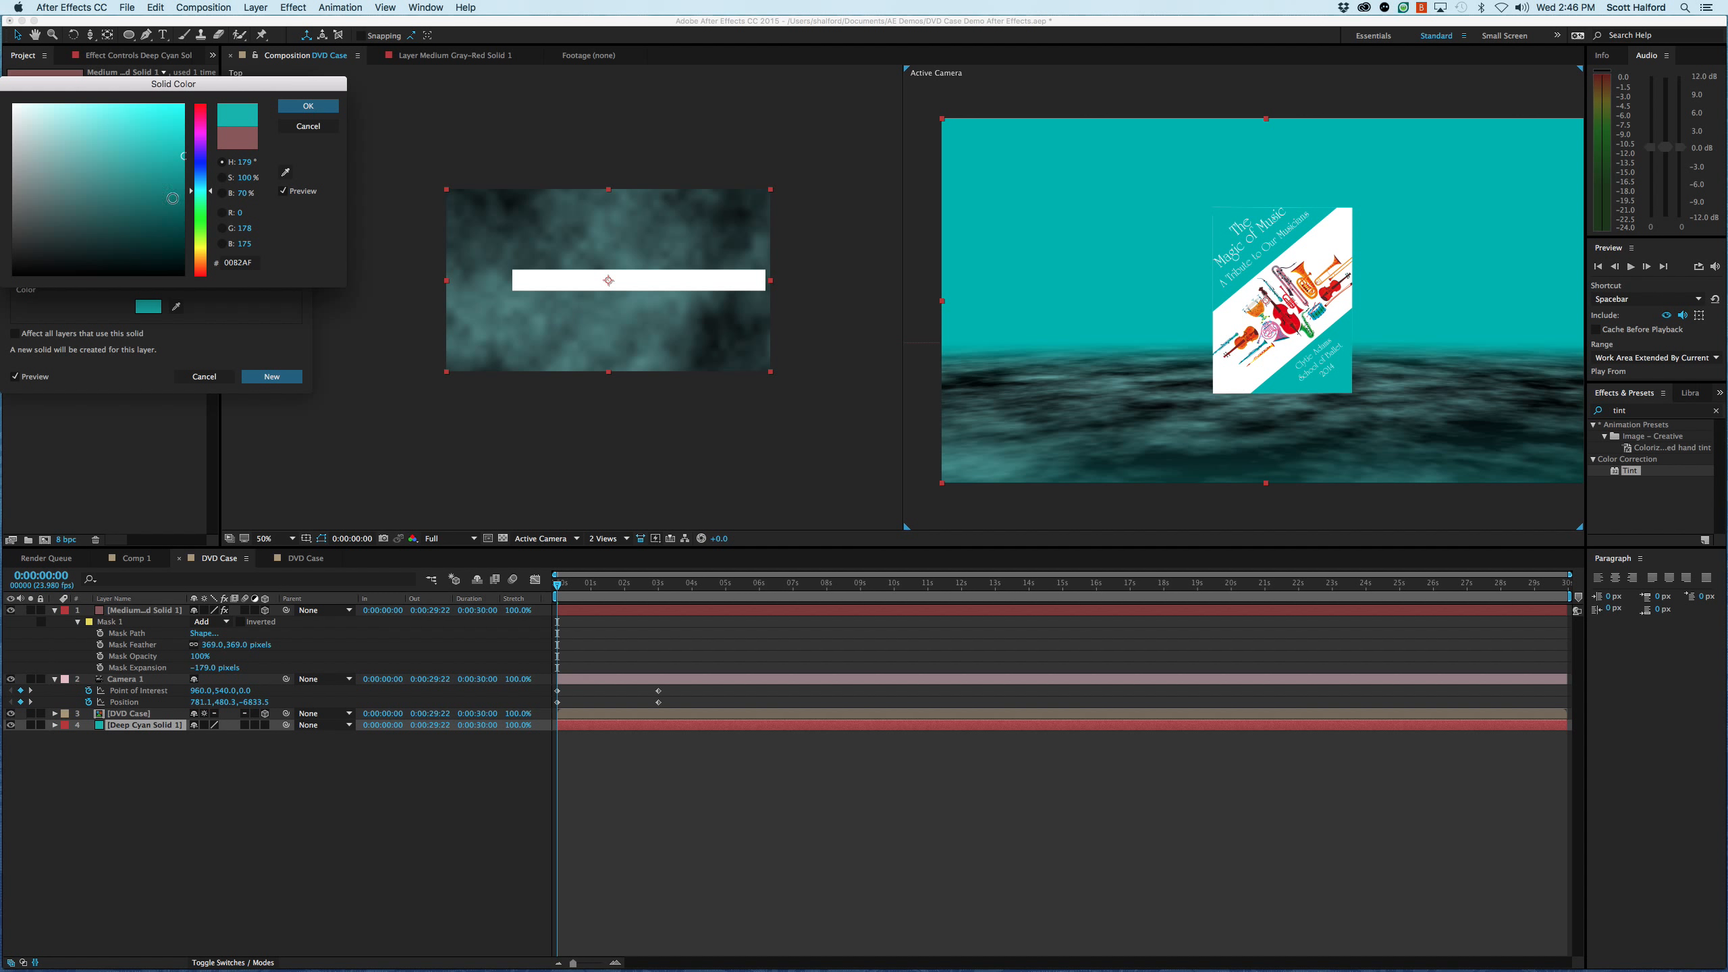
# - Darken the background solid's colour to deep teal 143534 and apply it as a new solid
pyautogui.moveTo(191, 164); pyautogui.dragTo(116, 238)
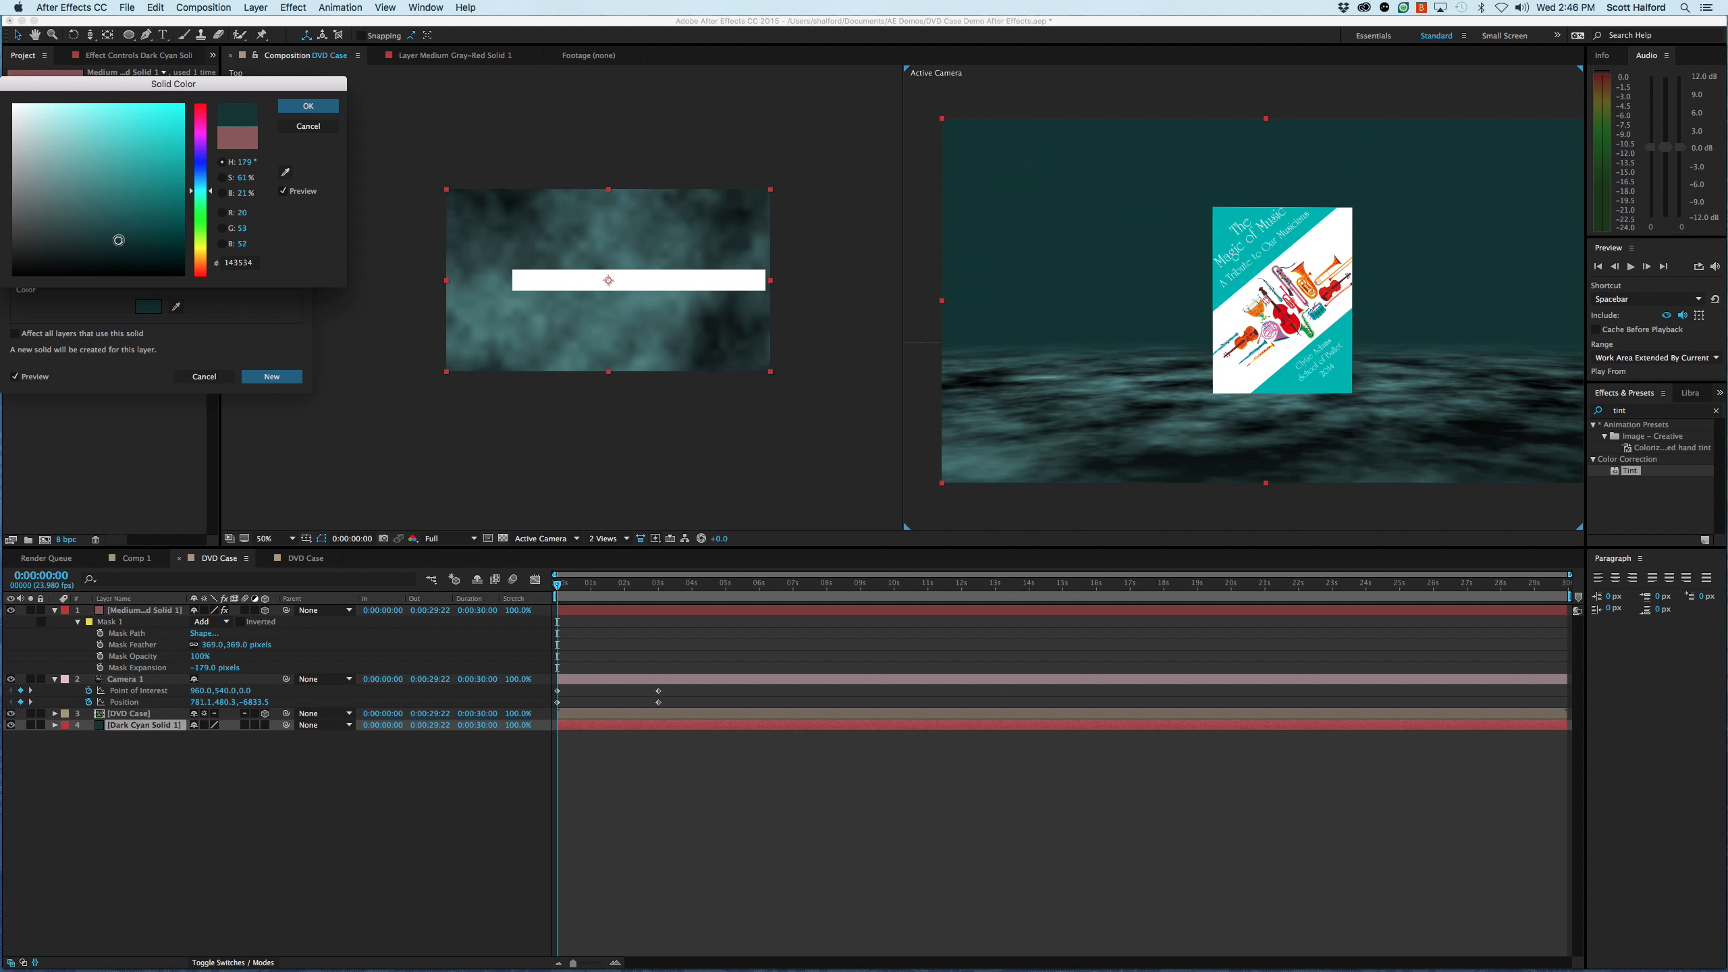
pyautogui.click(300, 108)
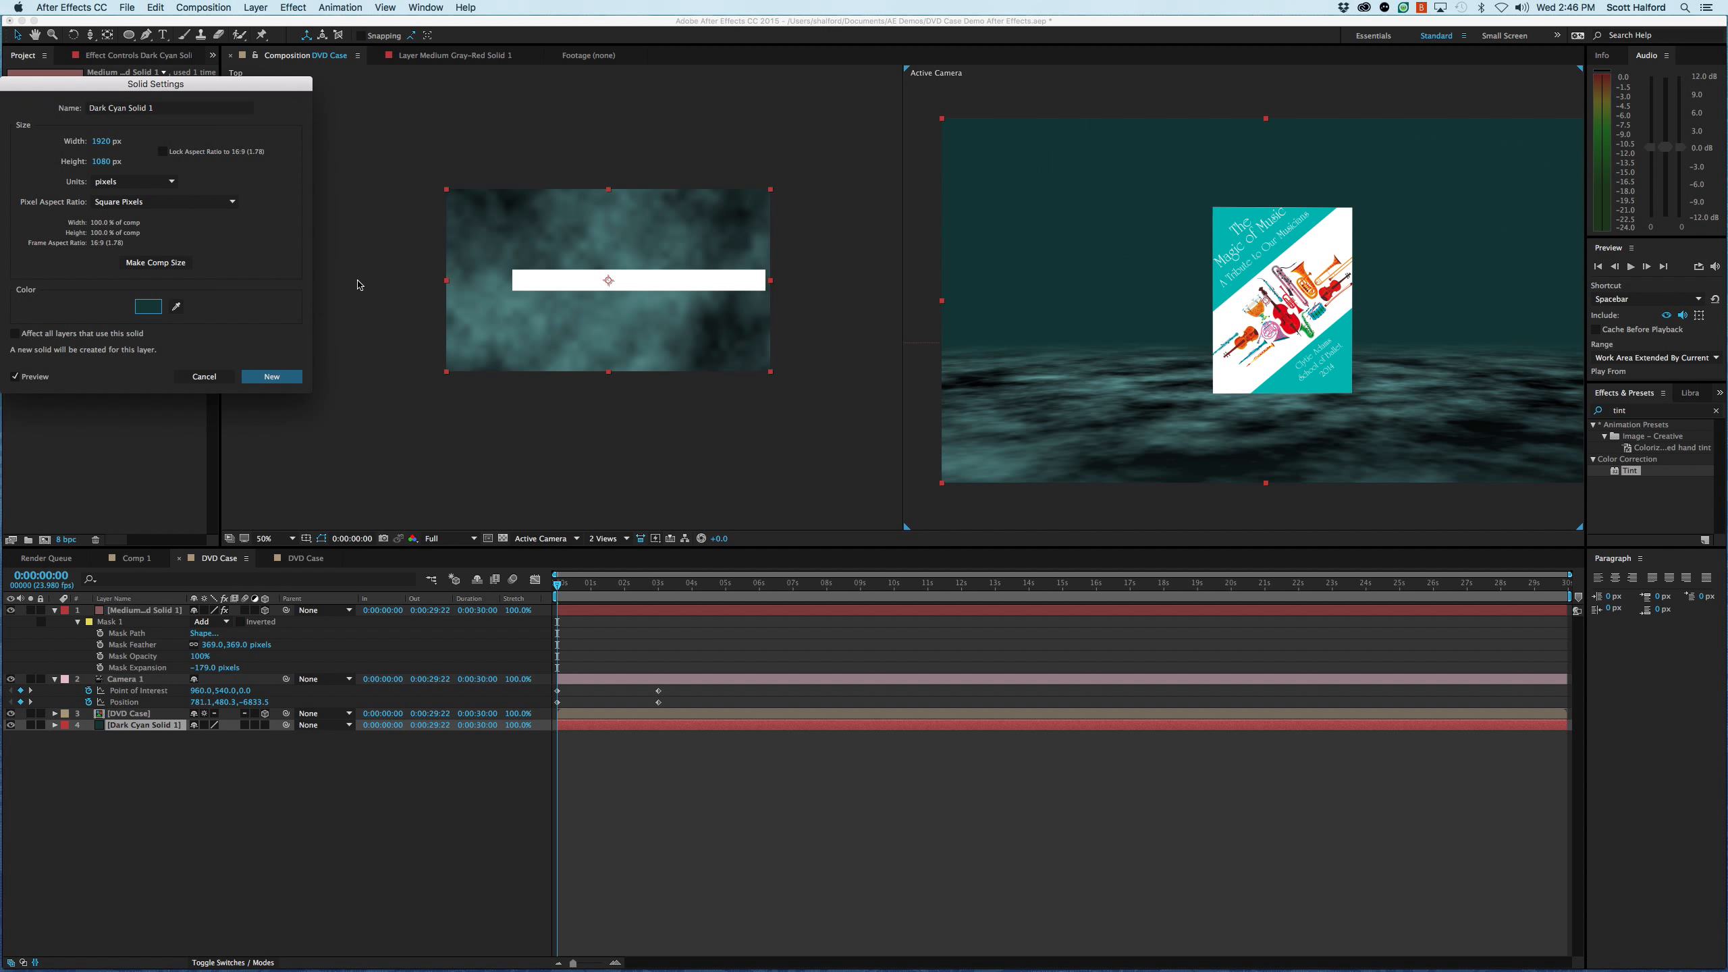
pyautogui.click(265, 377)
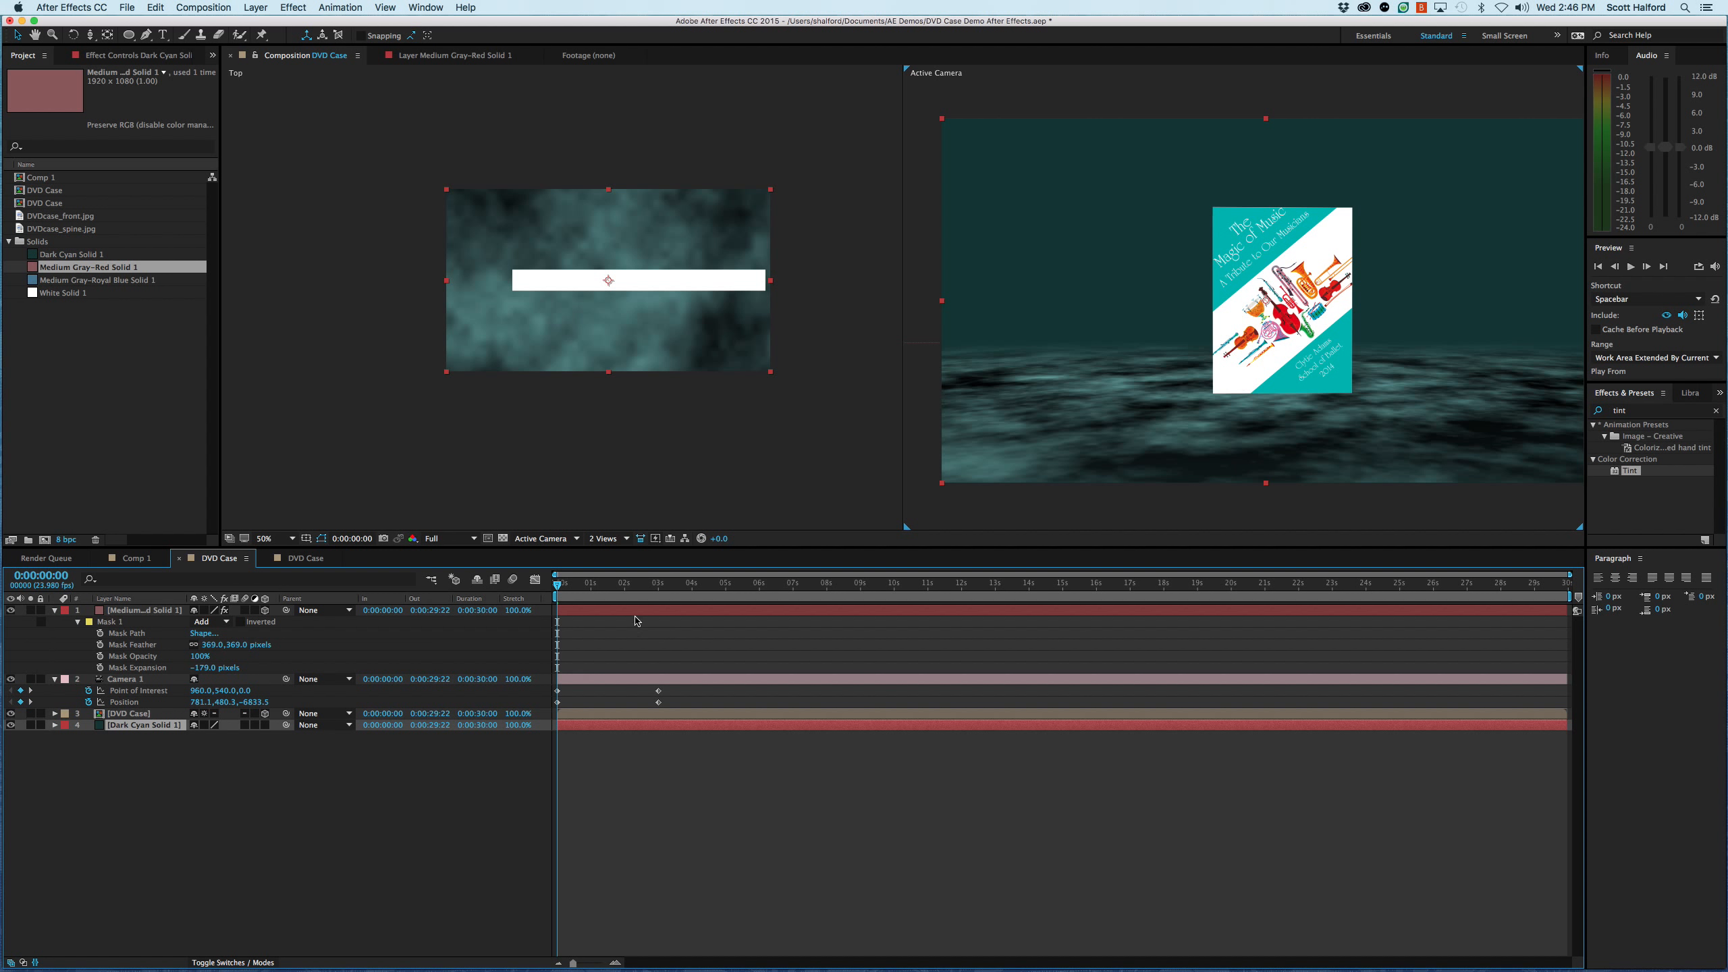
# - Preview the camera move against the darker background and return to the start of the composition
pyautogui.press('space')
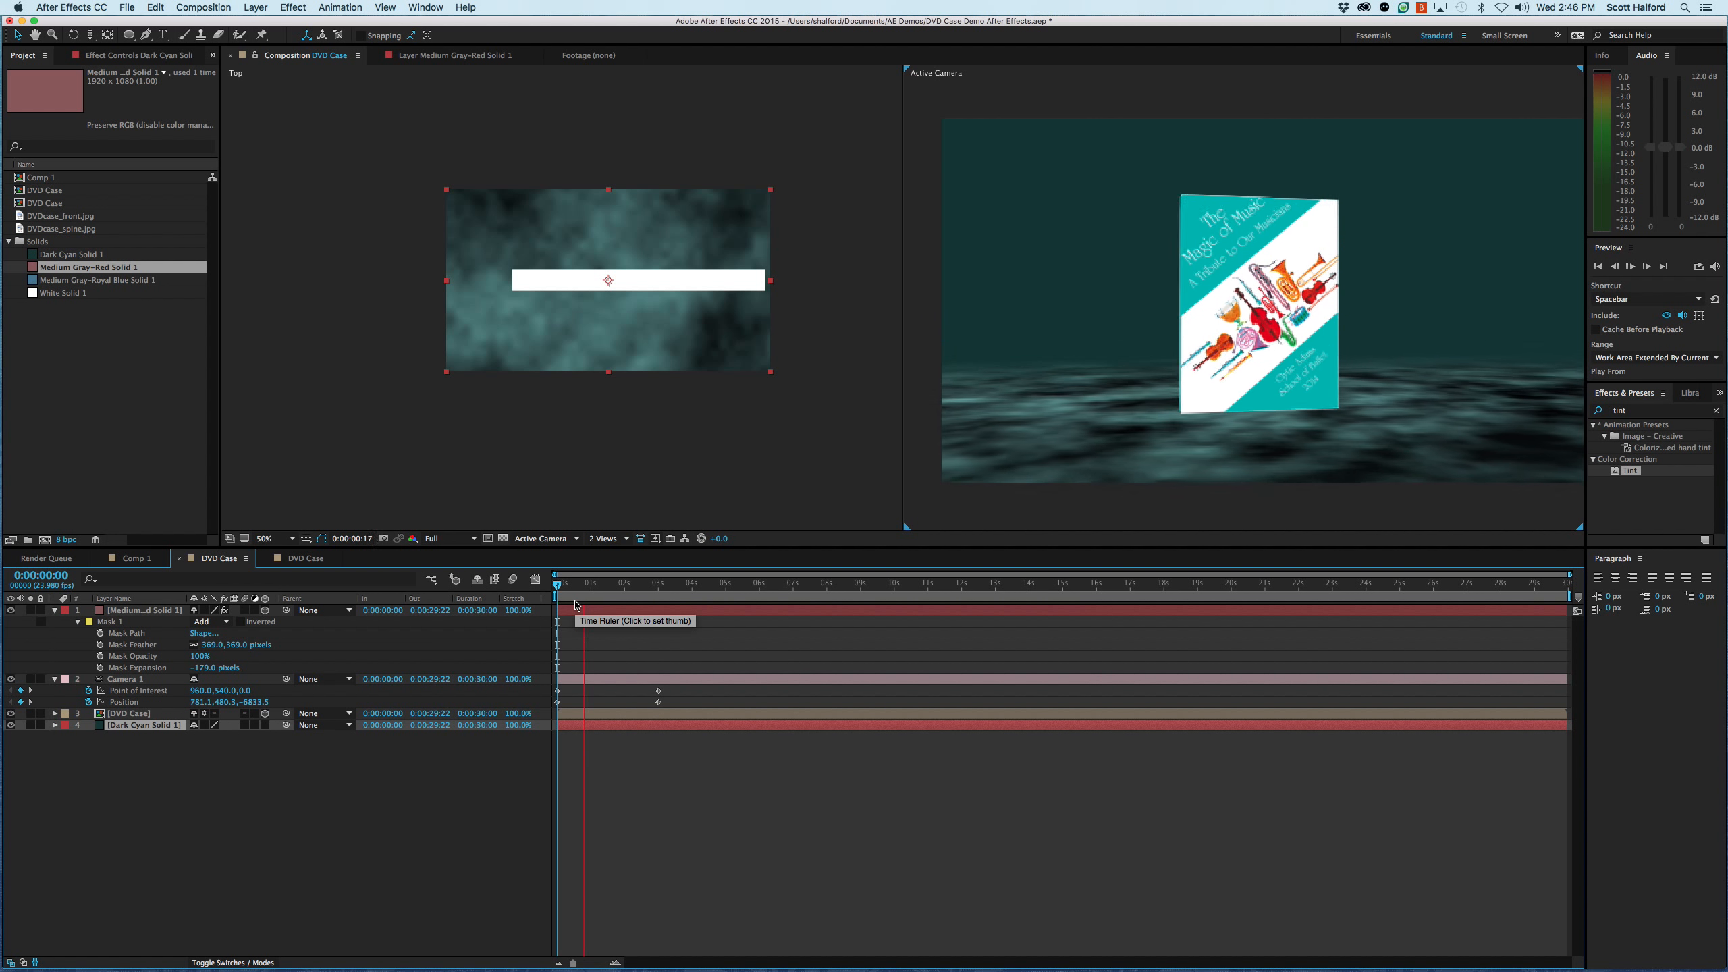
pyautogui.press('space')
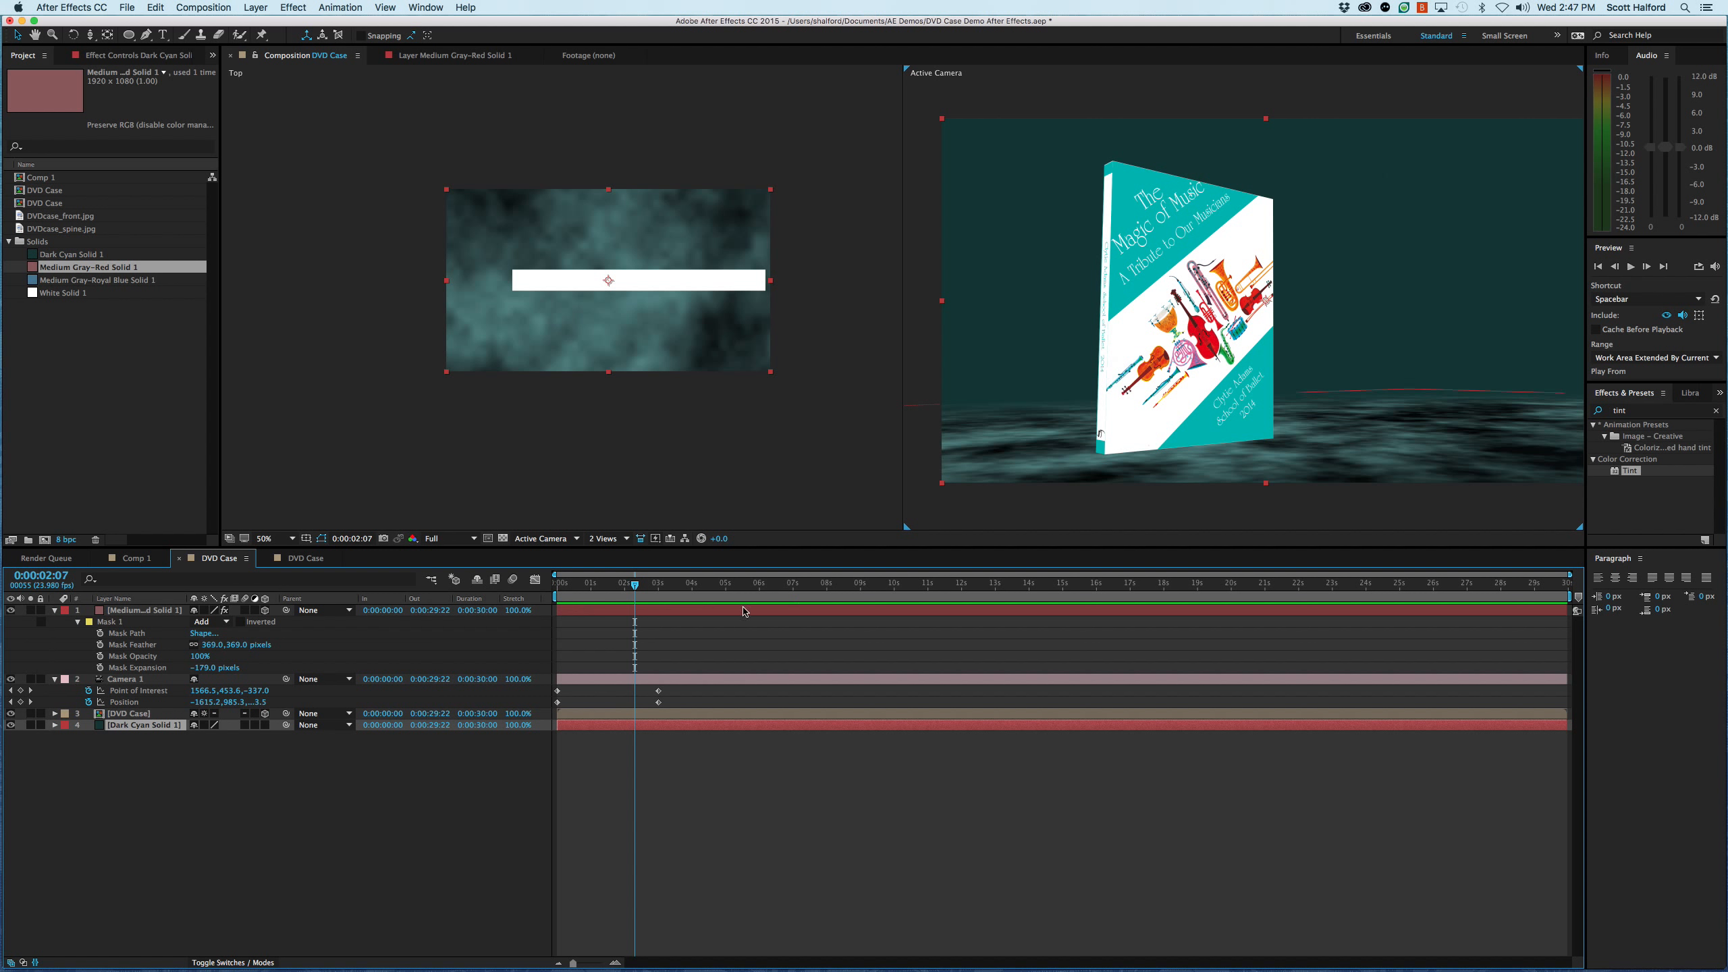
pyautogui.moveTo(637, 592); pyautogui.dragTo(571, 601)
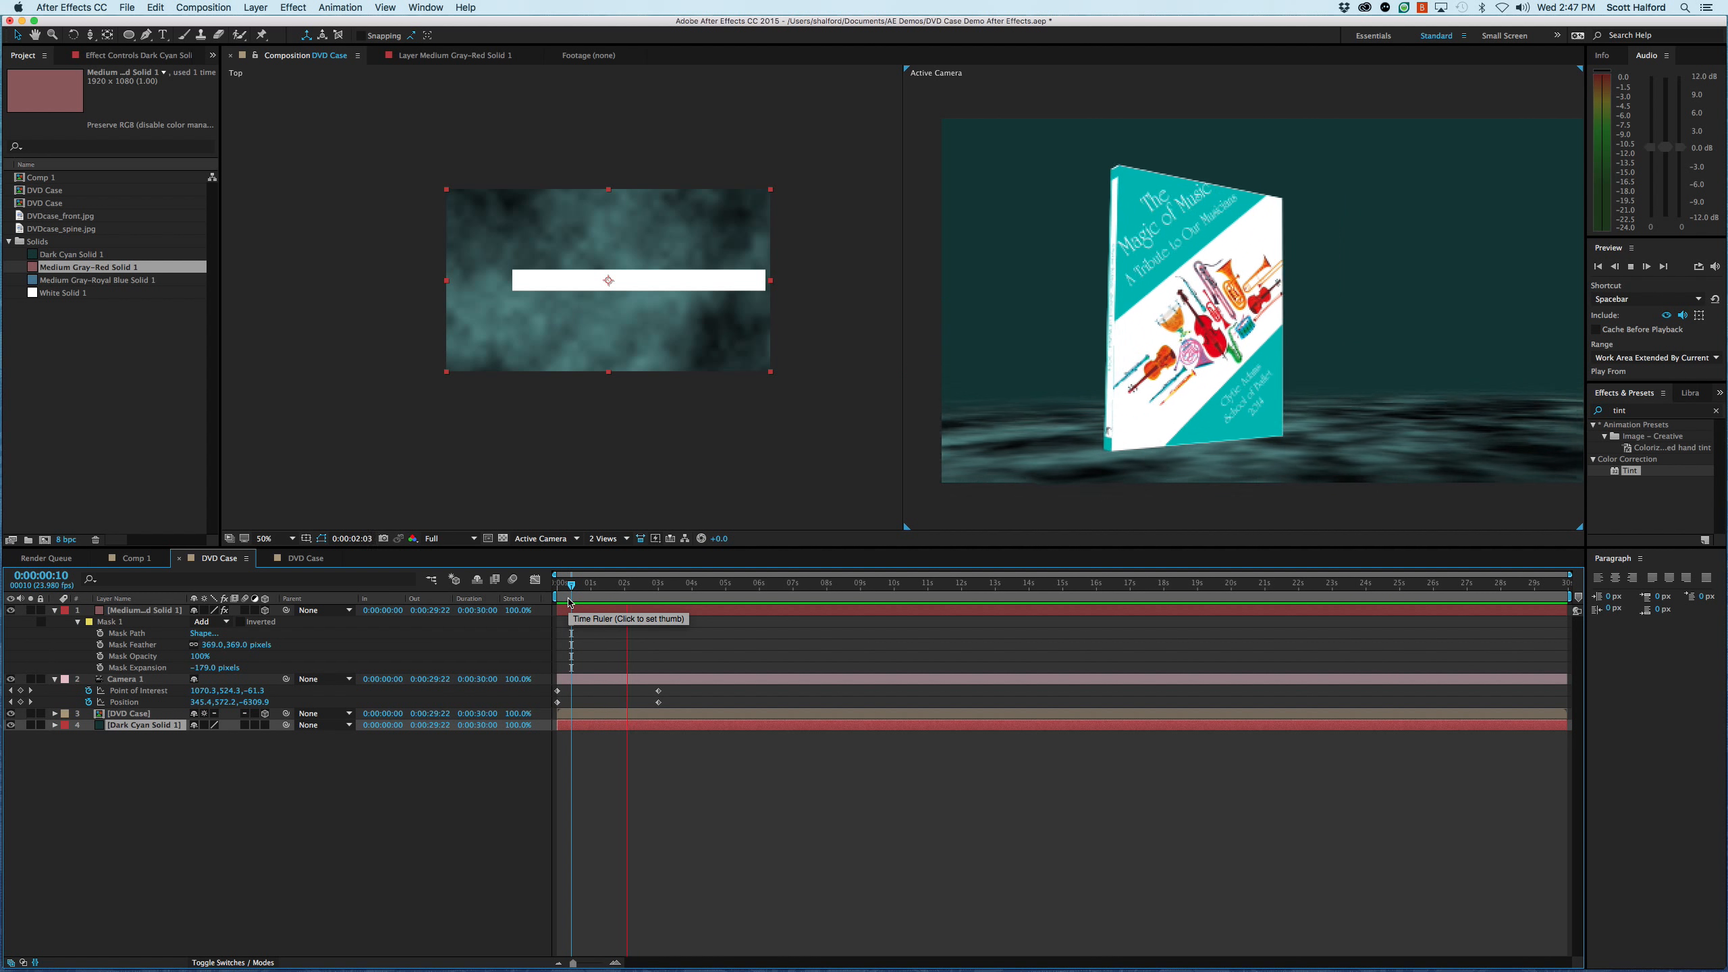
pyautogui.press('space')
pyautogui.moveTo(655, 583); pyautogui.dragTo(556, 587)
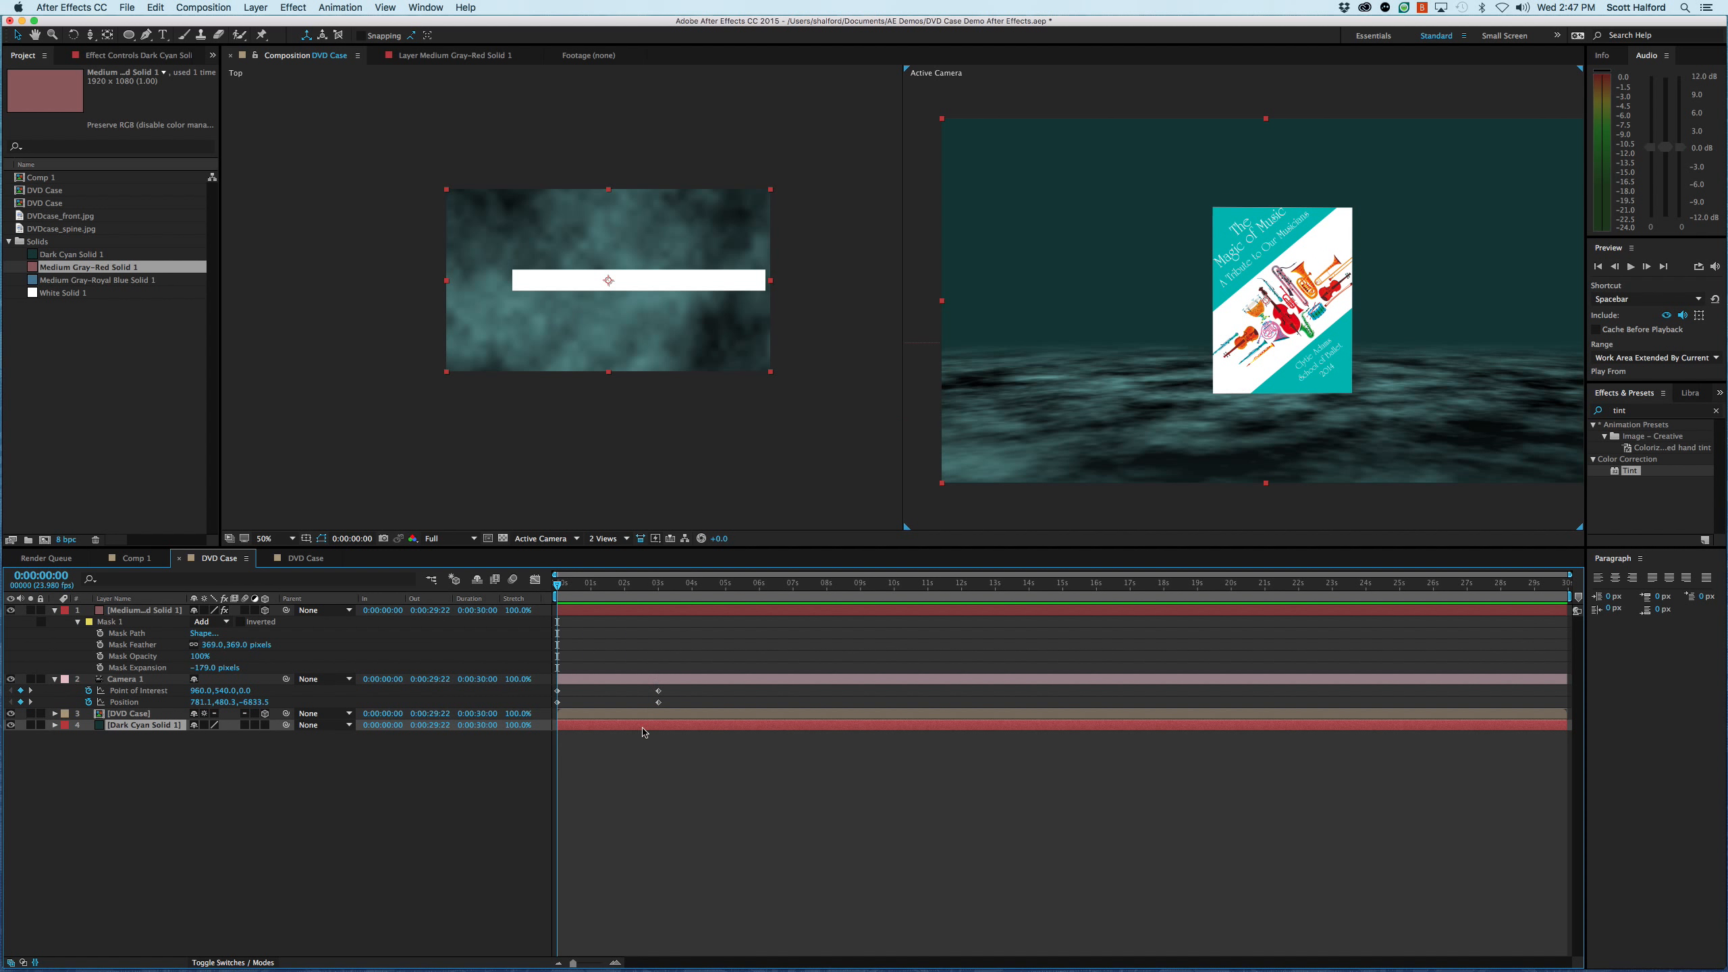
# - Move Camera 1's ending Point of Interest and Position keyframes to 0:00:04:00
pyautogui.moveTo(641, 690); pyautogui.dragTo(694, 704)
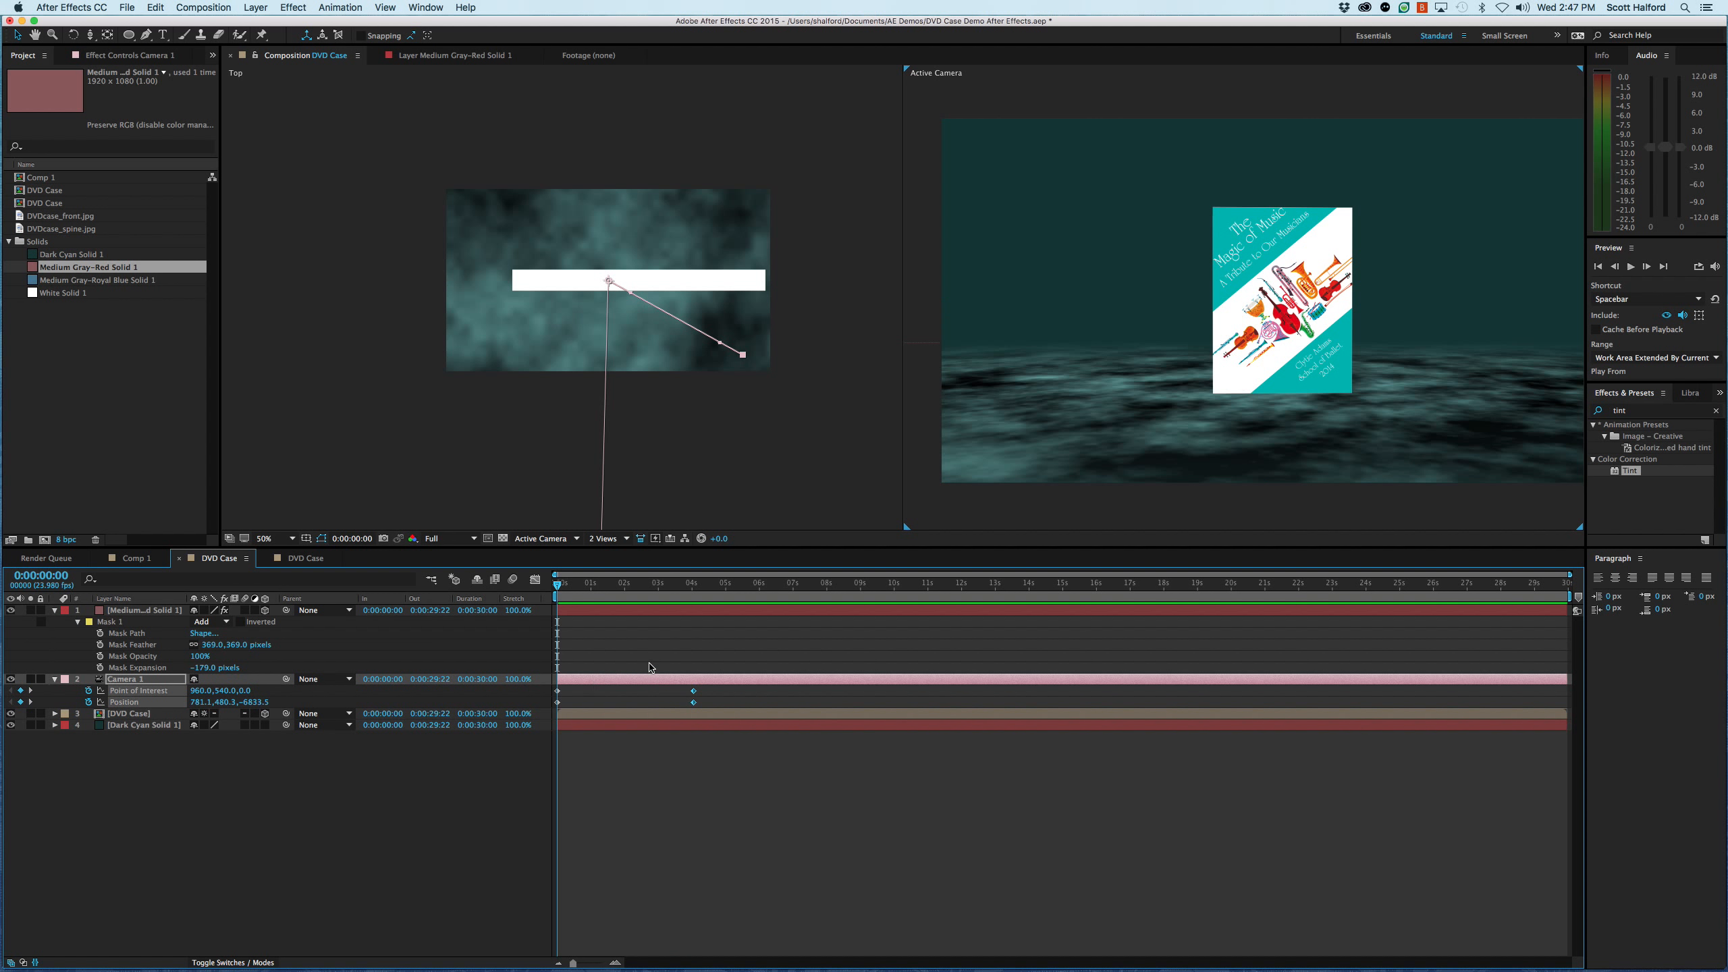
pyautogui.click(690, 591)
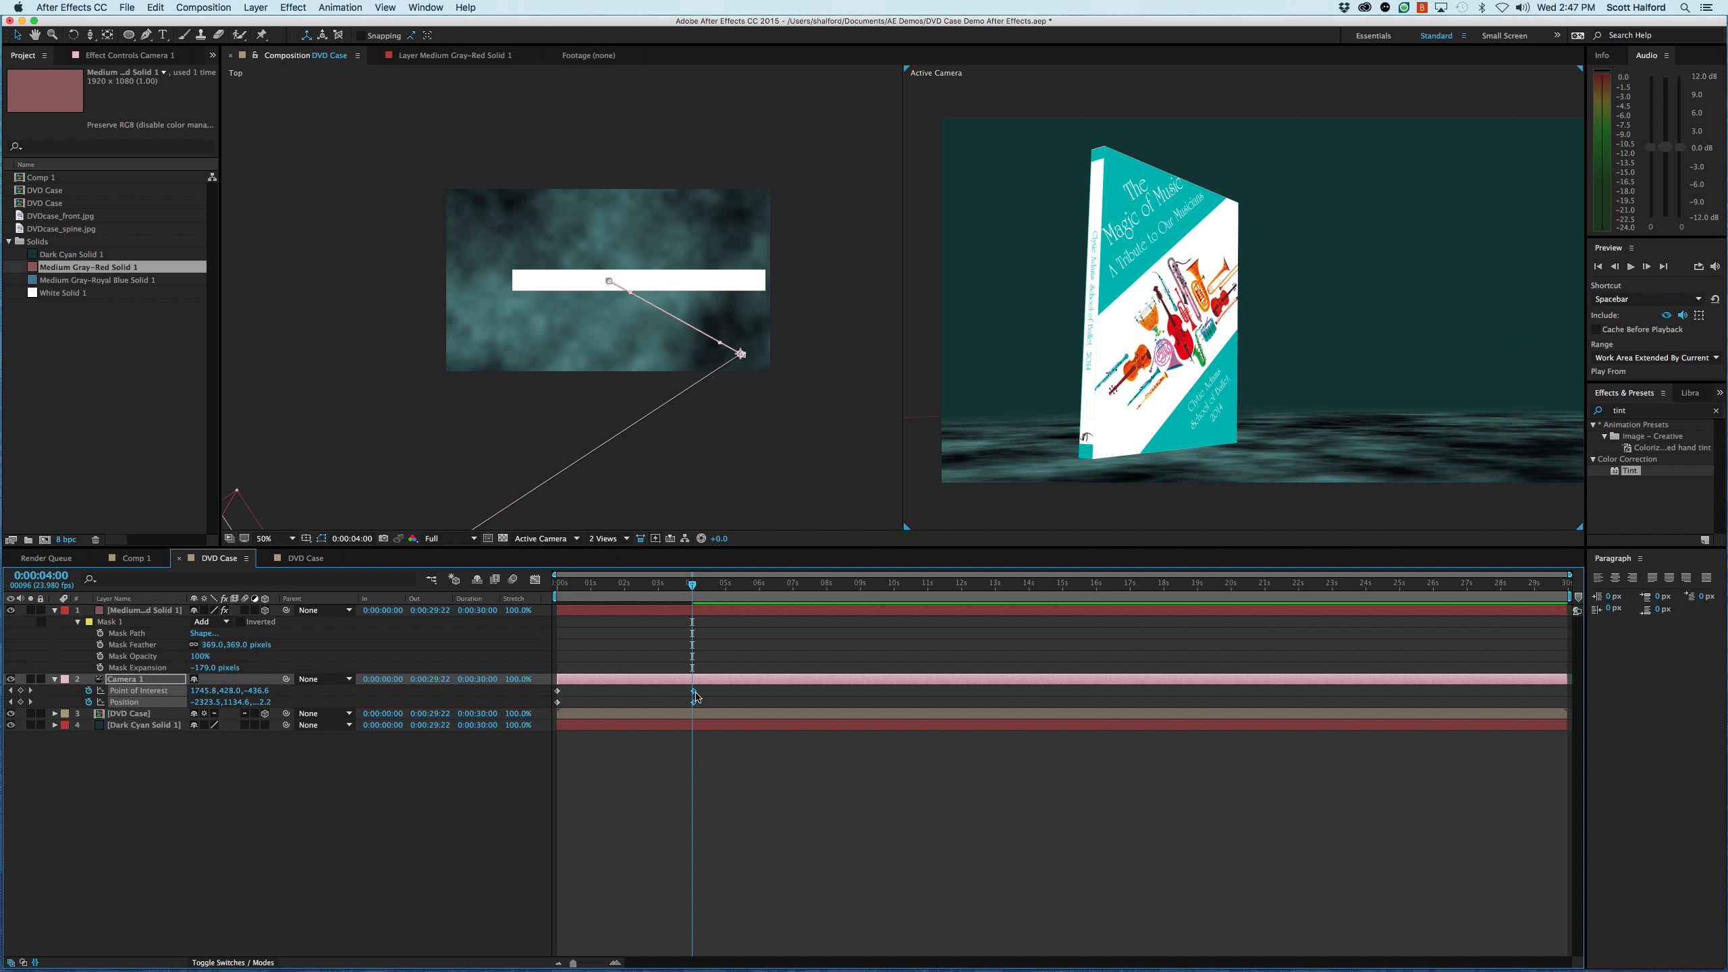
pyautogui.moveTo(696, 693); pyautogui.dragTo(693, 693)
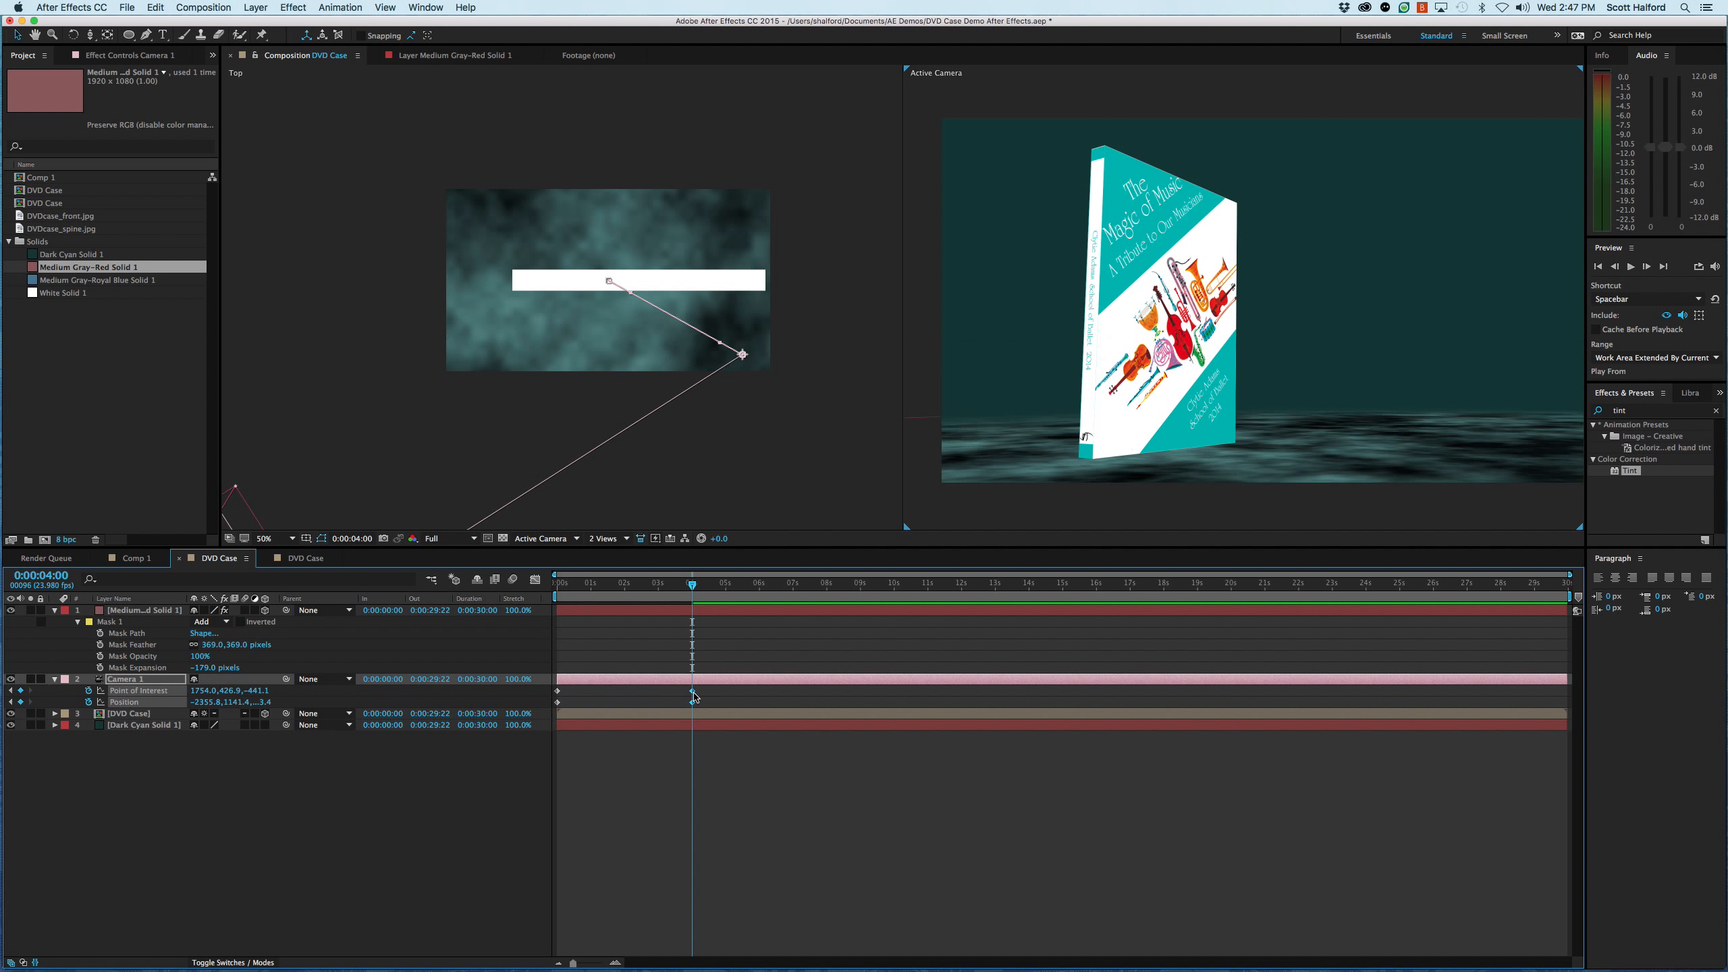
# - Apply Easy Ease to Camera 1's ending Point of Interest and Position keyframes at 4 seconds
pyautogui.press('=')
pyautogui.hscroll(-2, 694, 696)
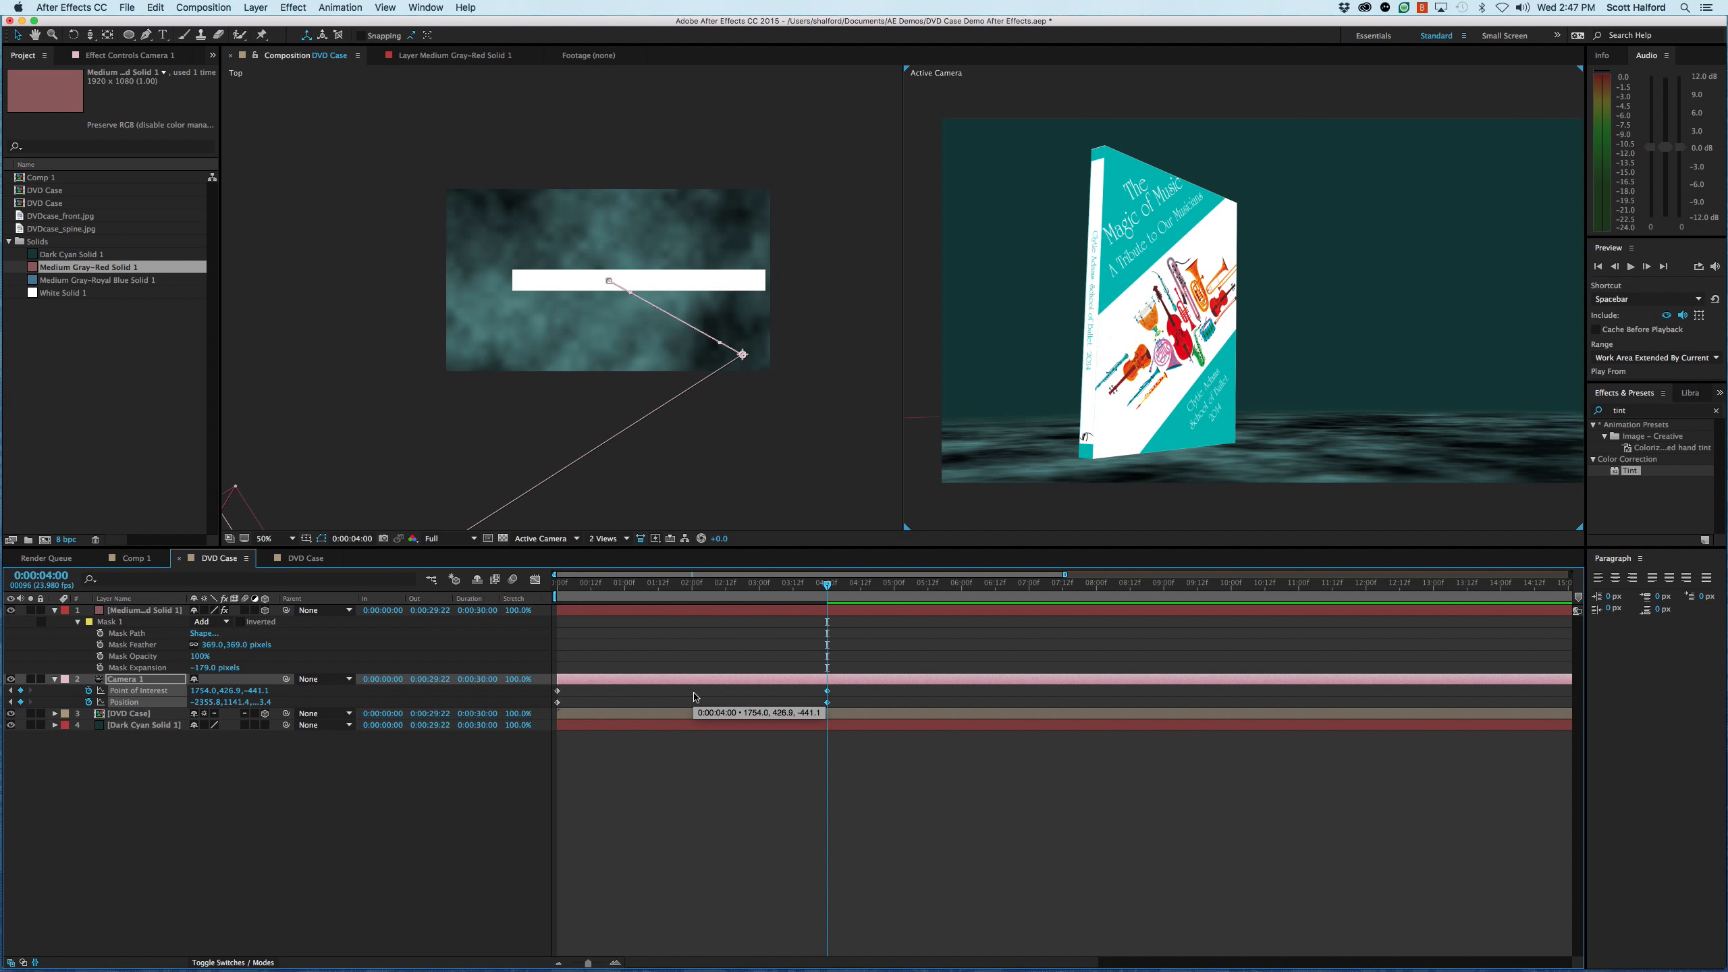
pyautogui.press('=')
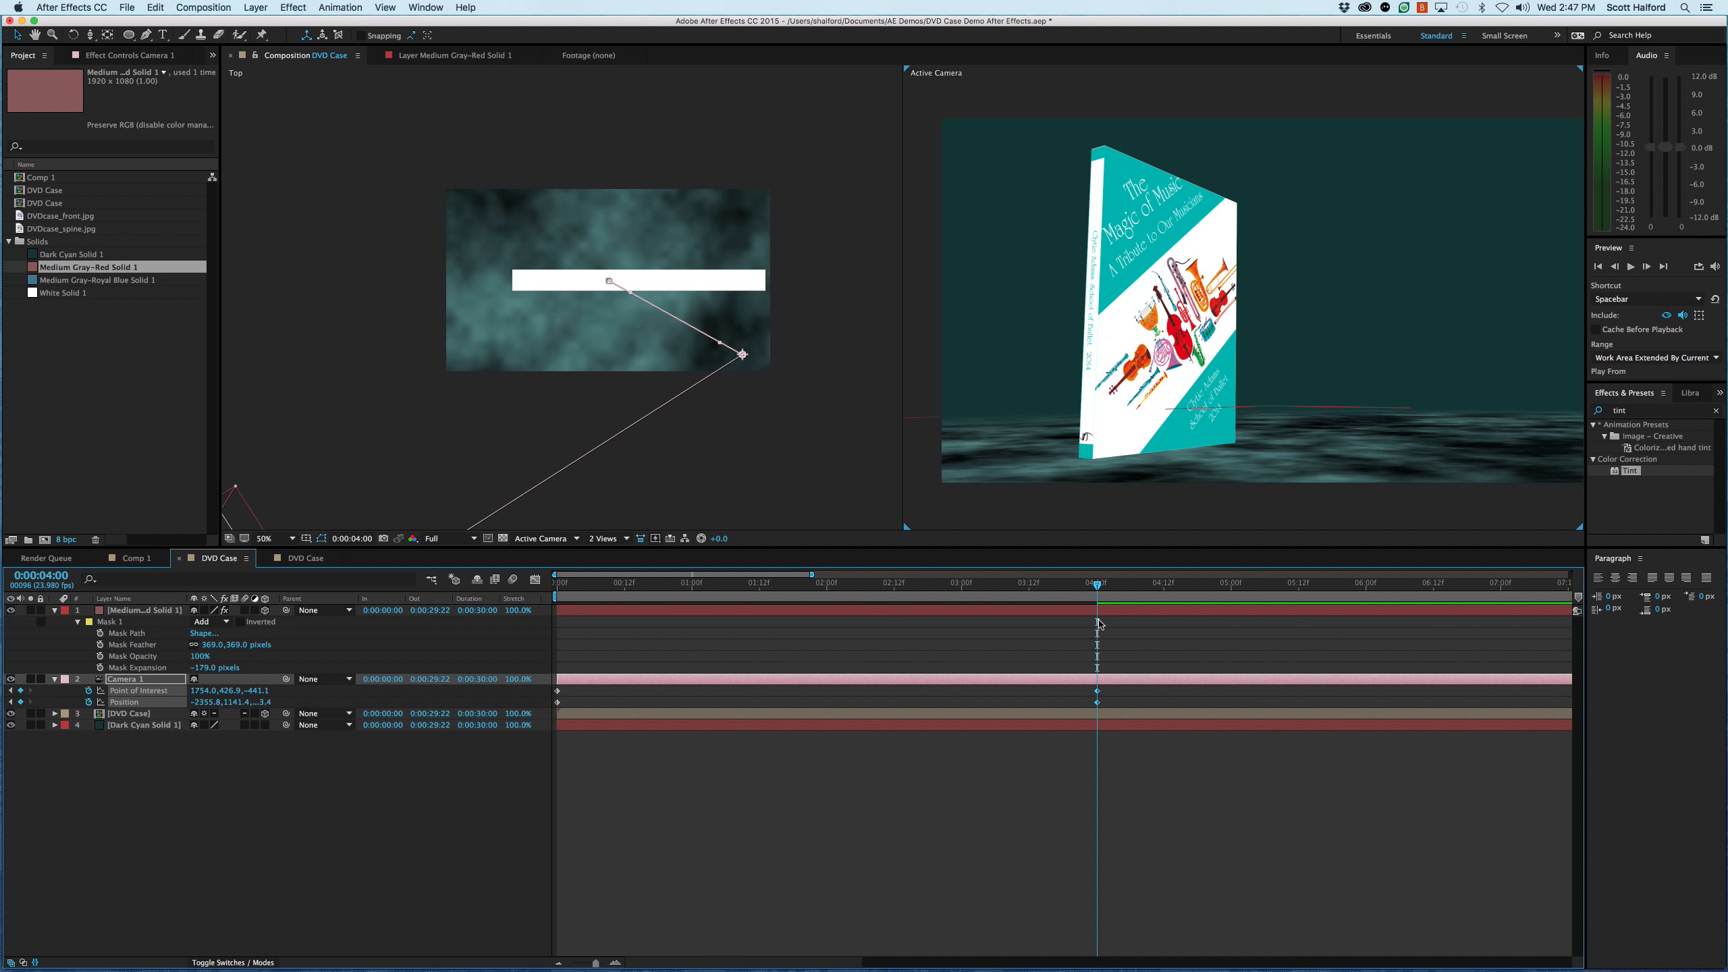
pyautogui.click(1046, 702)
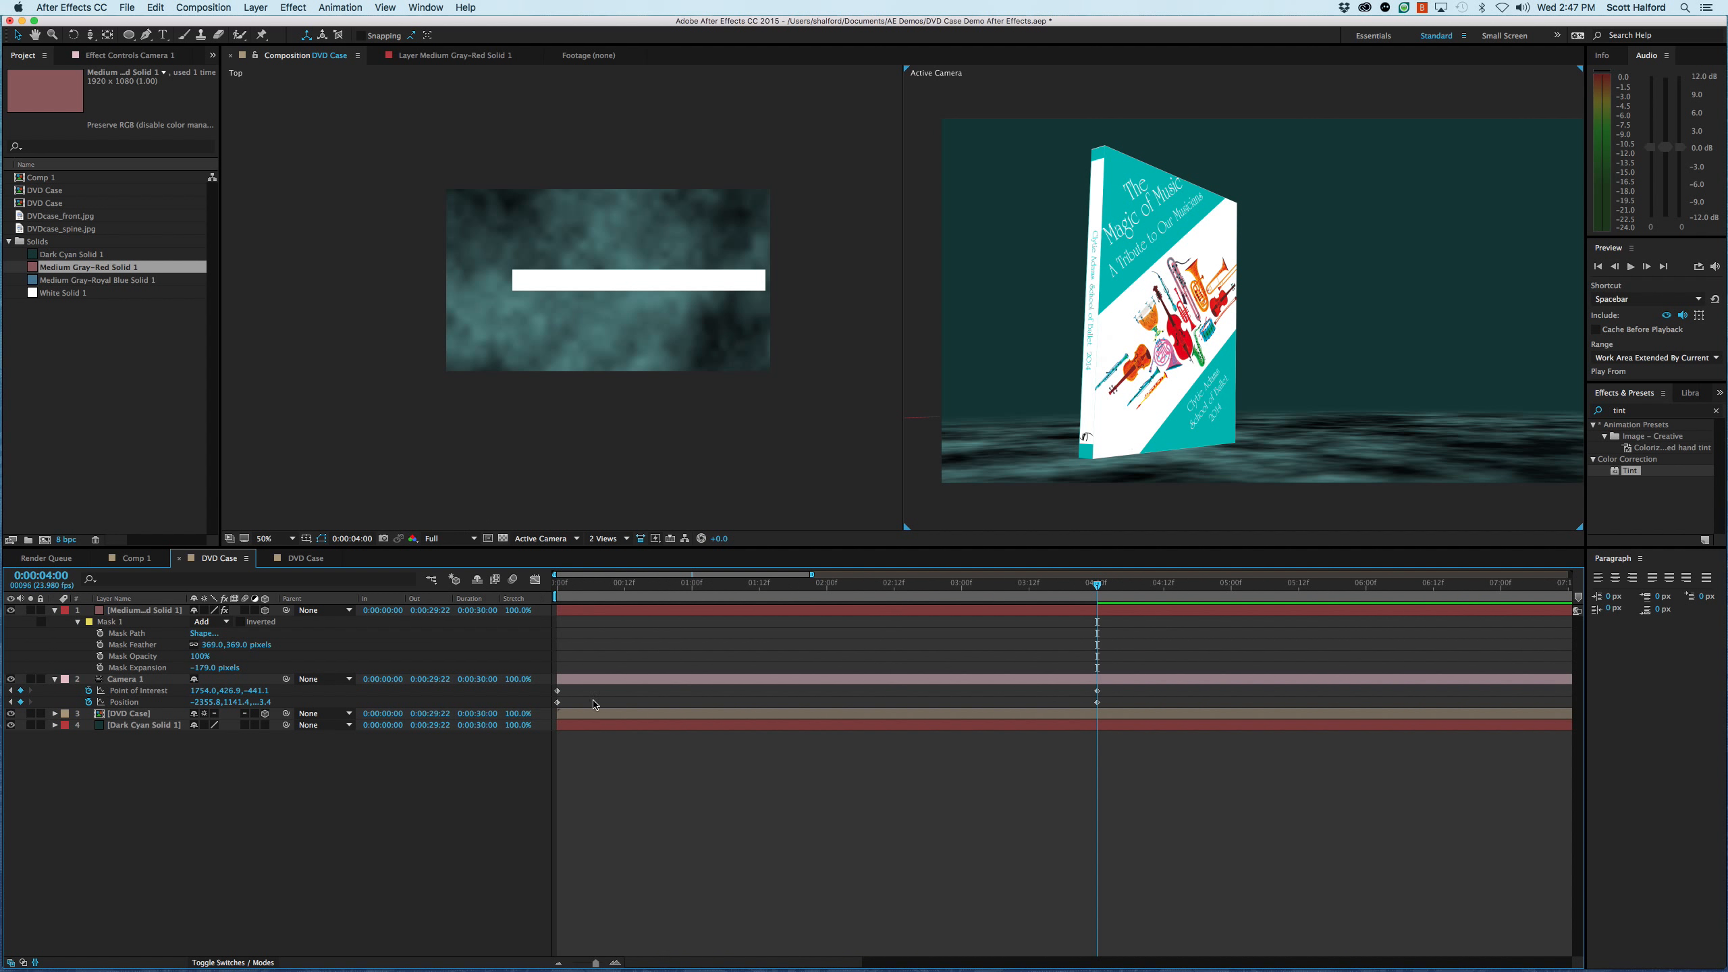
pyautogui.moveTo(1084, 697); pyautogui.dragTo(1106, 708)
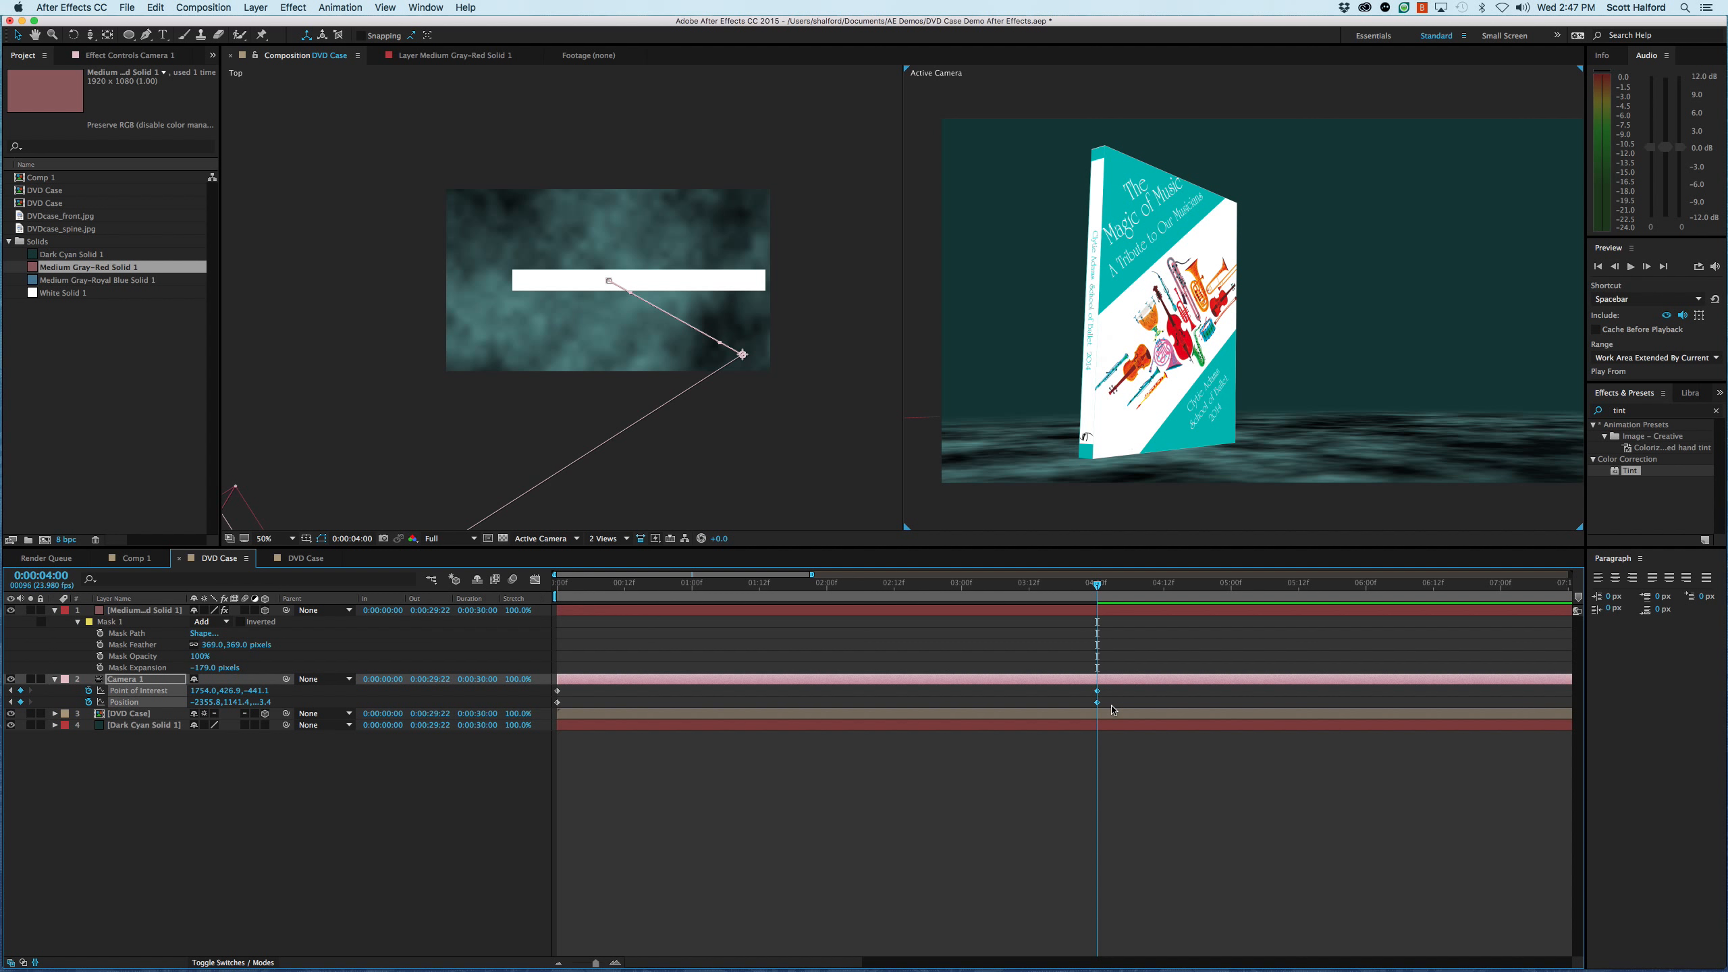
pyautogui.press('F9')
# - Lengthen the incoming ease handle of Camera 1's ending keyframes in the speed graph for a more gradual slowdown
pyautogui.click(534, 579)
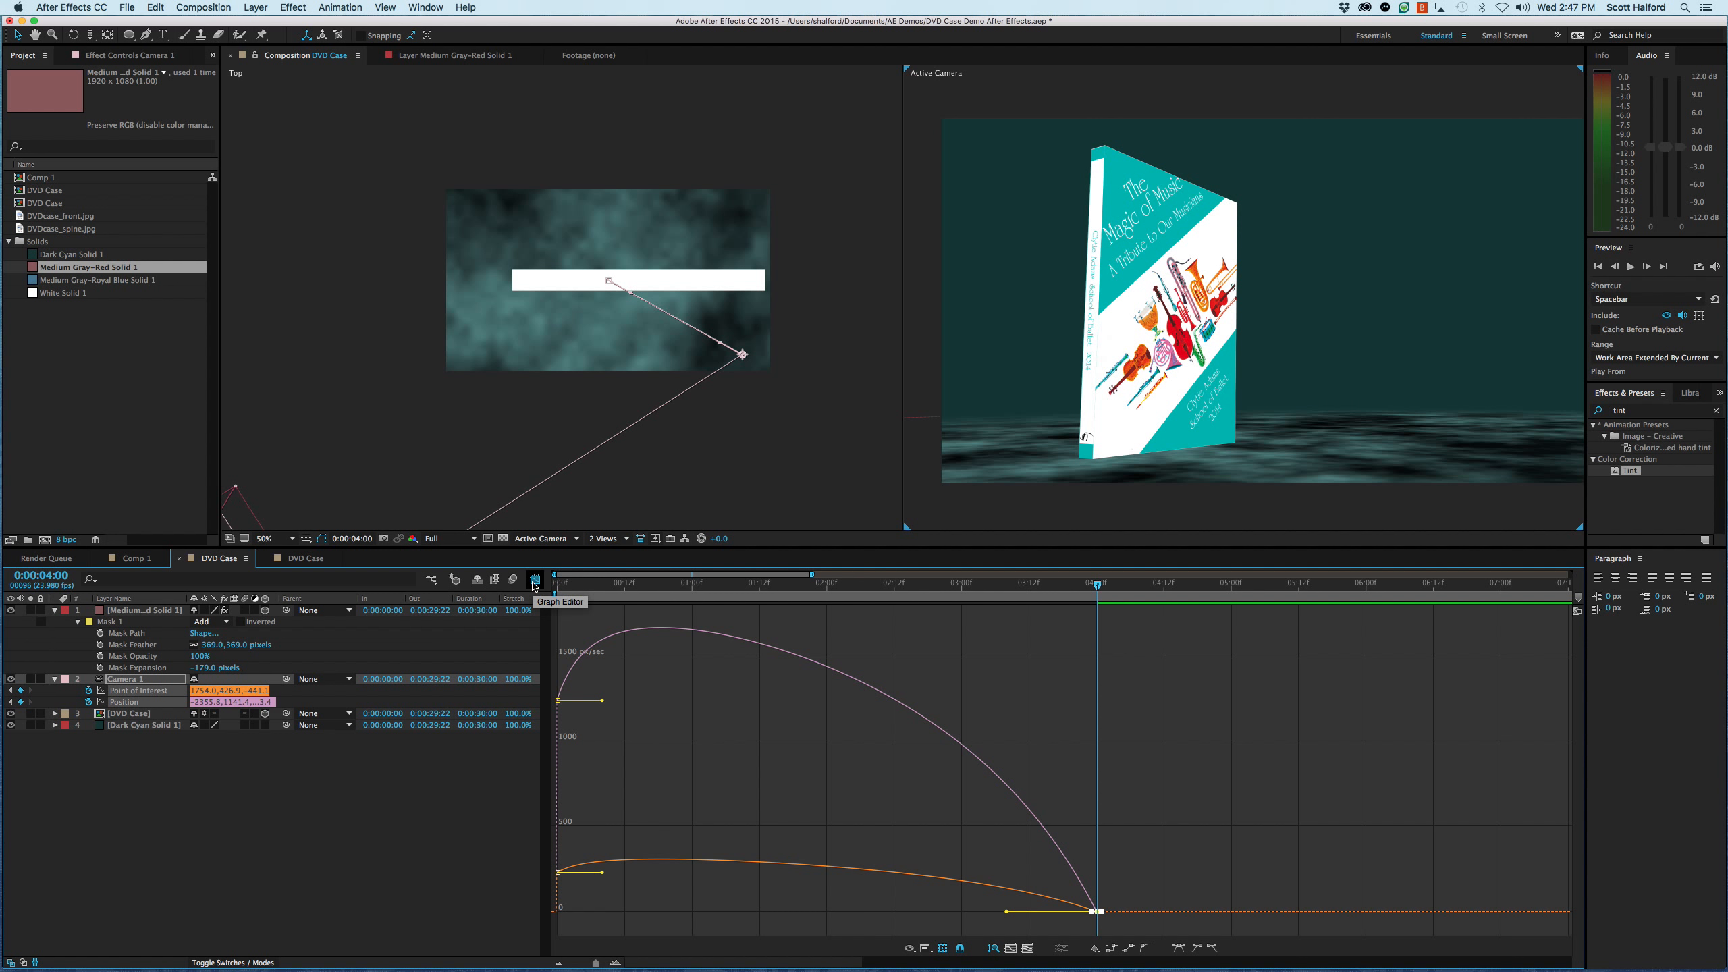
pyautogui.moveTo(1110, 885); pyautogui.dragTo(1085, 933)
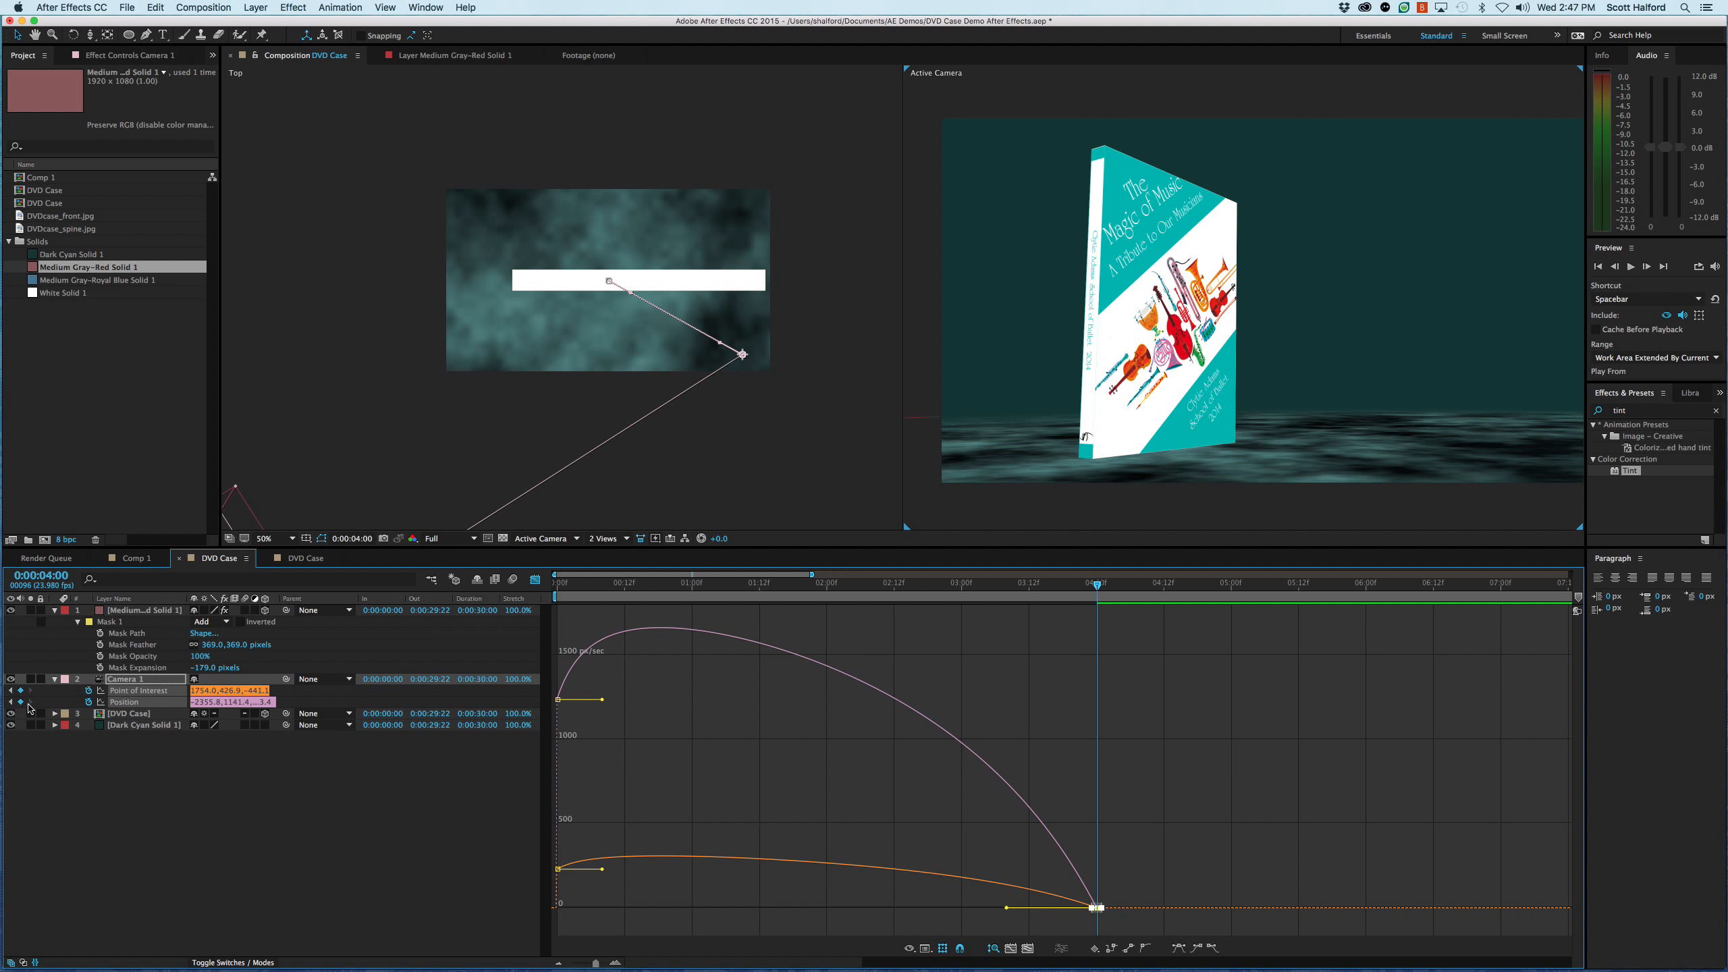
pyautogui.moveTo(779, 862)
pyautogui.moveTo(1006, 909); pyautogui.dragTo(930, 916)
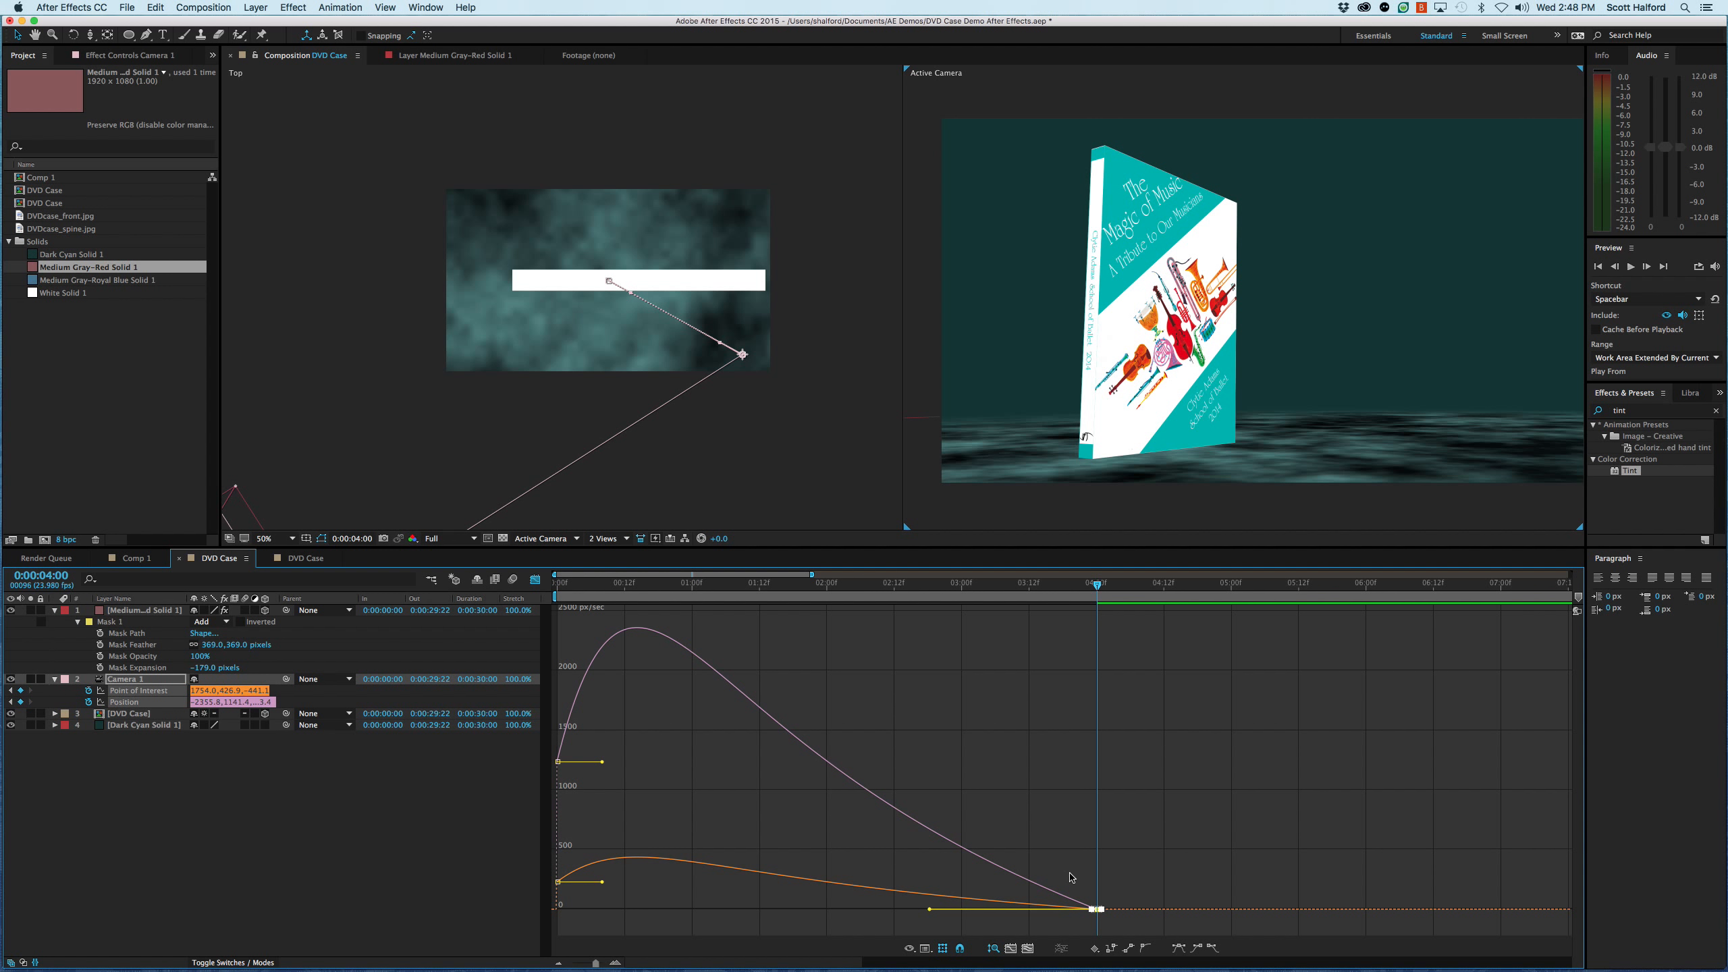
# - Preview the eased camera move, close the graph view, and return to the start of the composition
pyautogui.press('Home')
pyautogui.press('space')
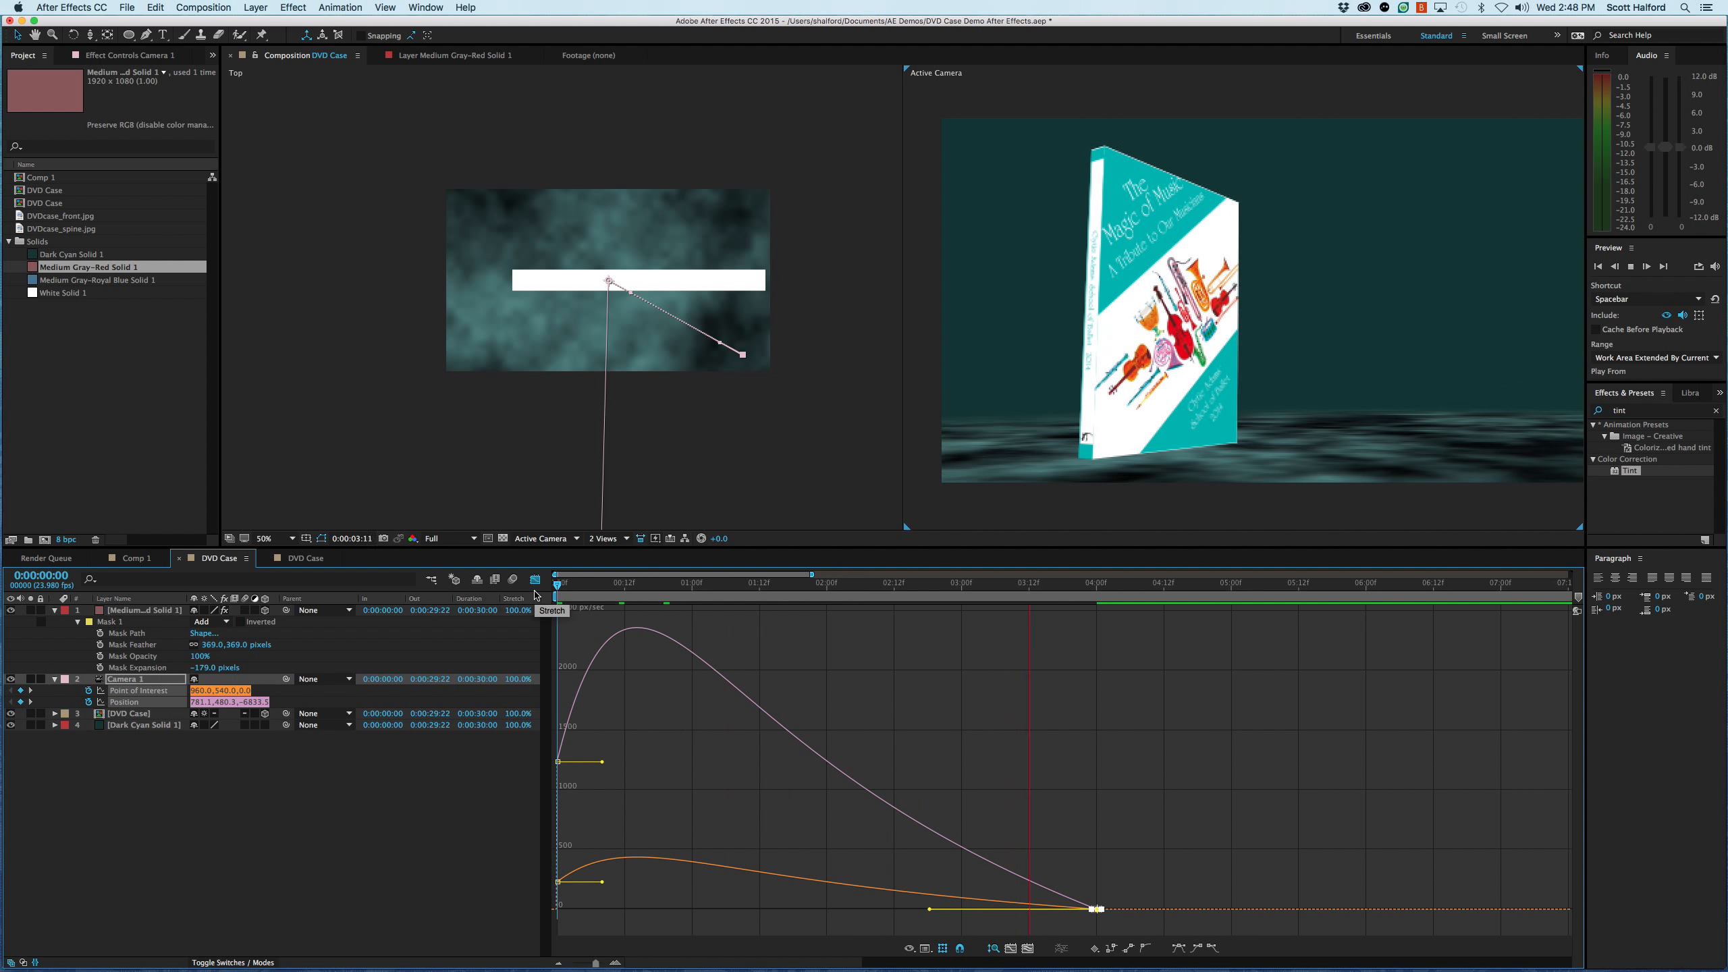
pyautogui.press('space')
pyautogui.click(535, 580)
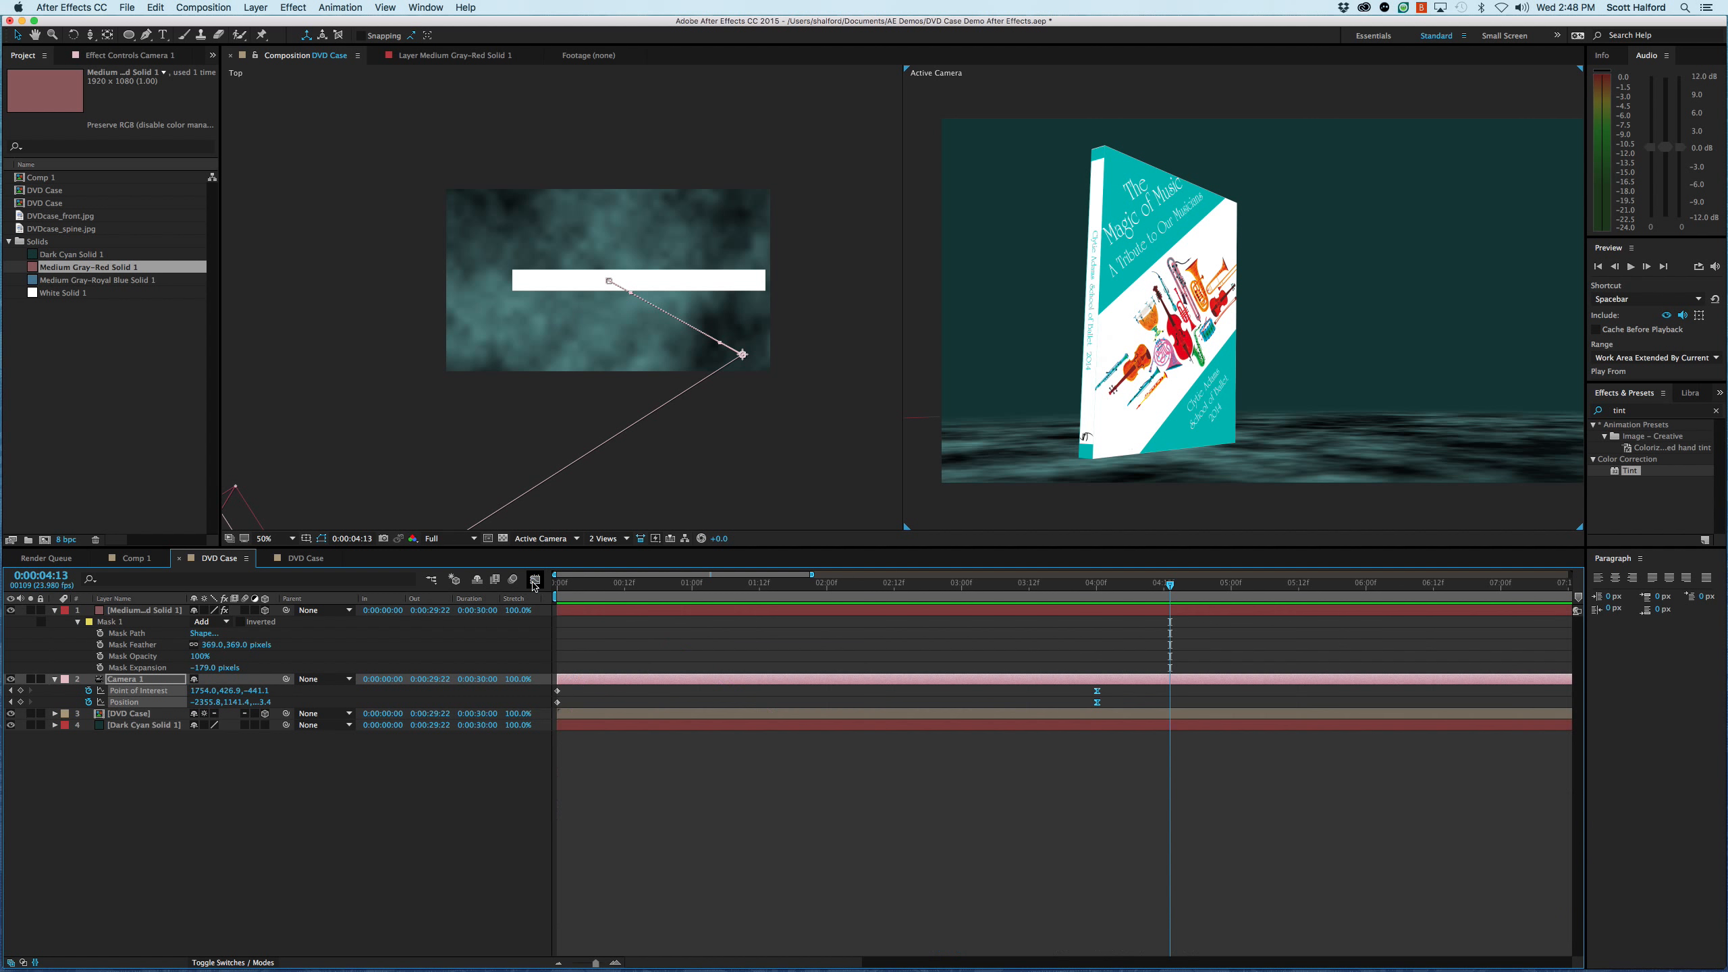
pyautogui.click(1116, 810)
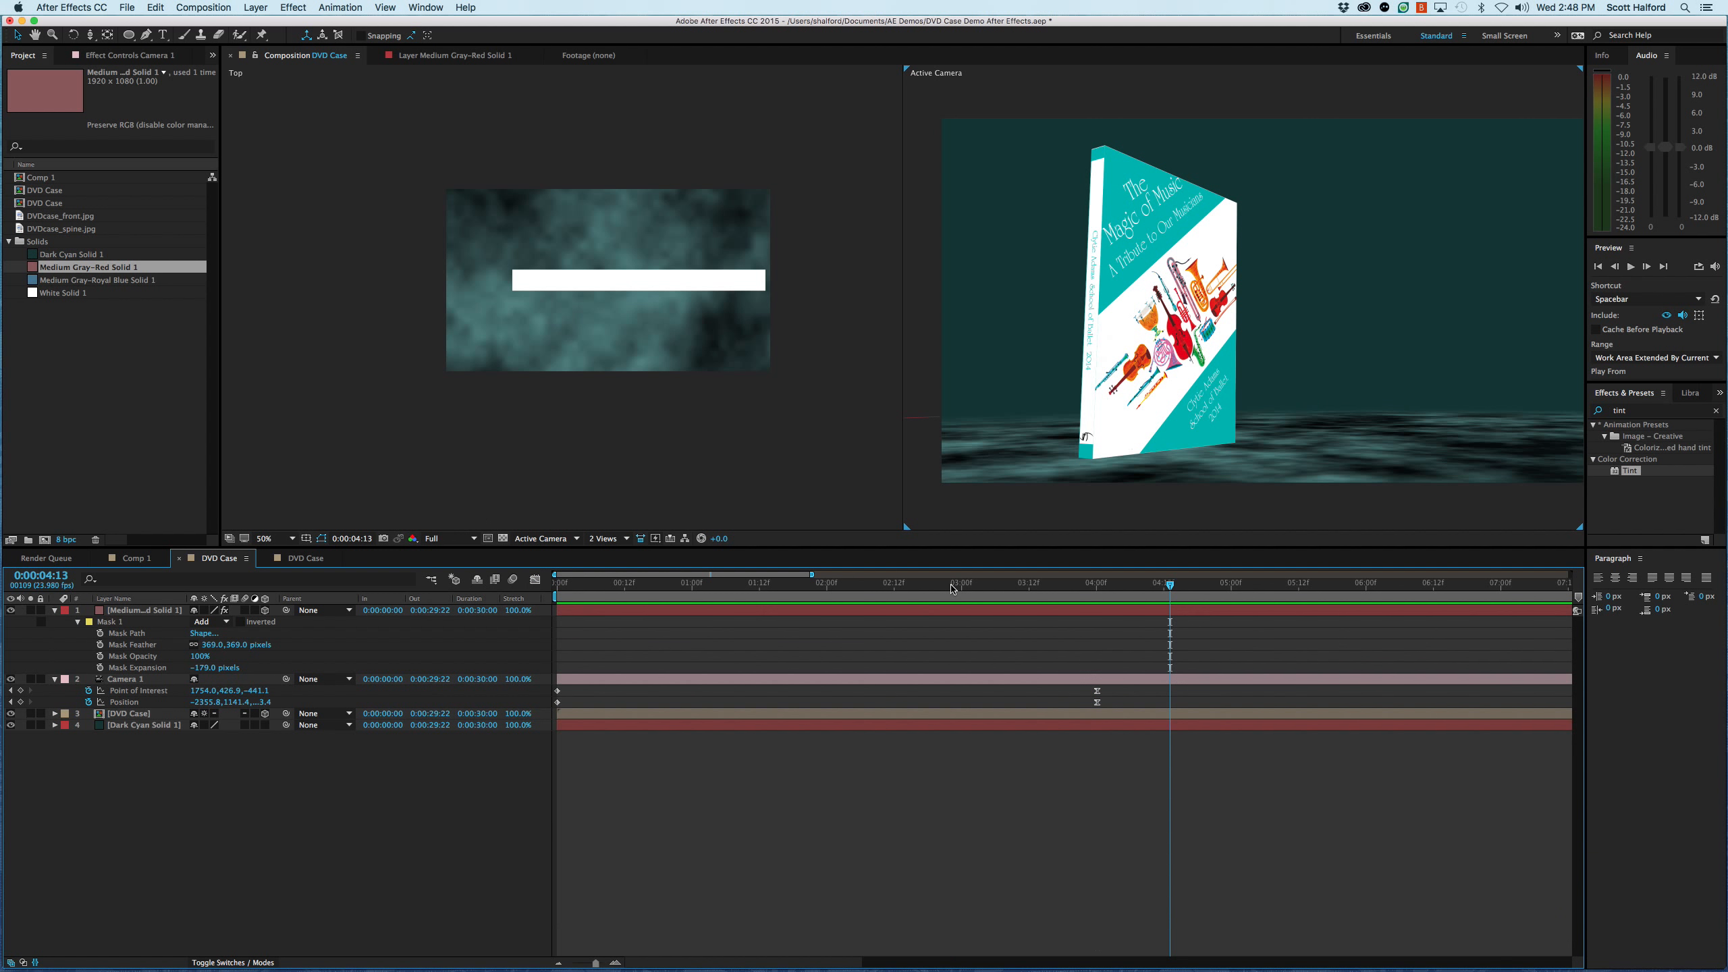
pyautogui.moveTo(896, 586); pyautogui.dragTo(505, 603)
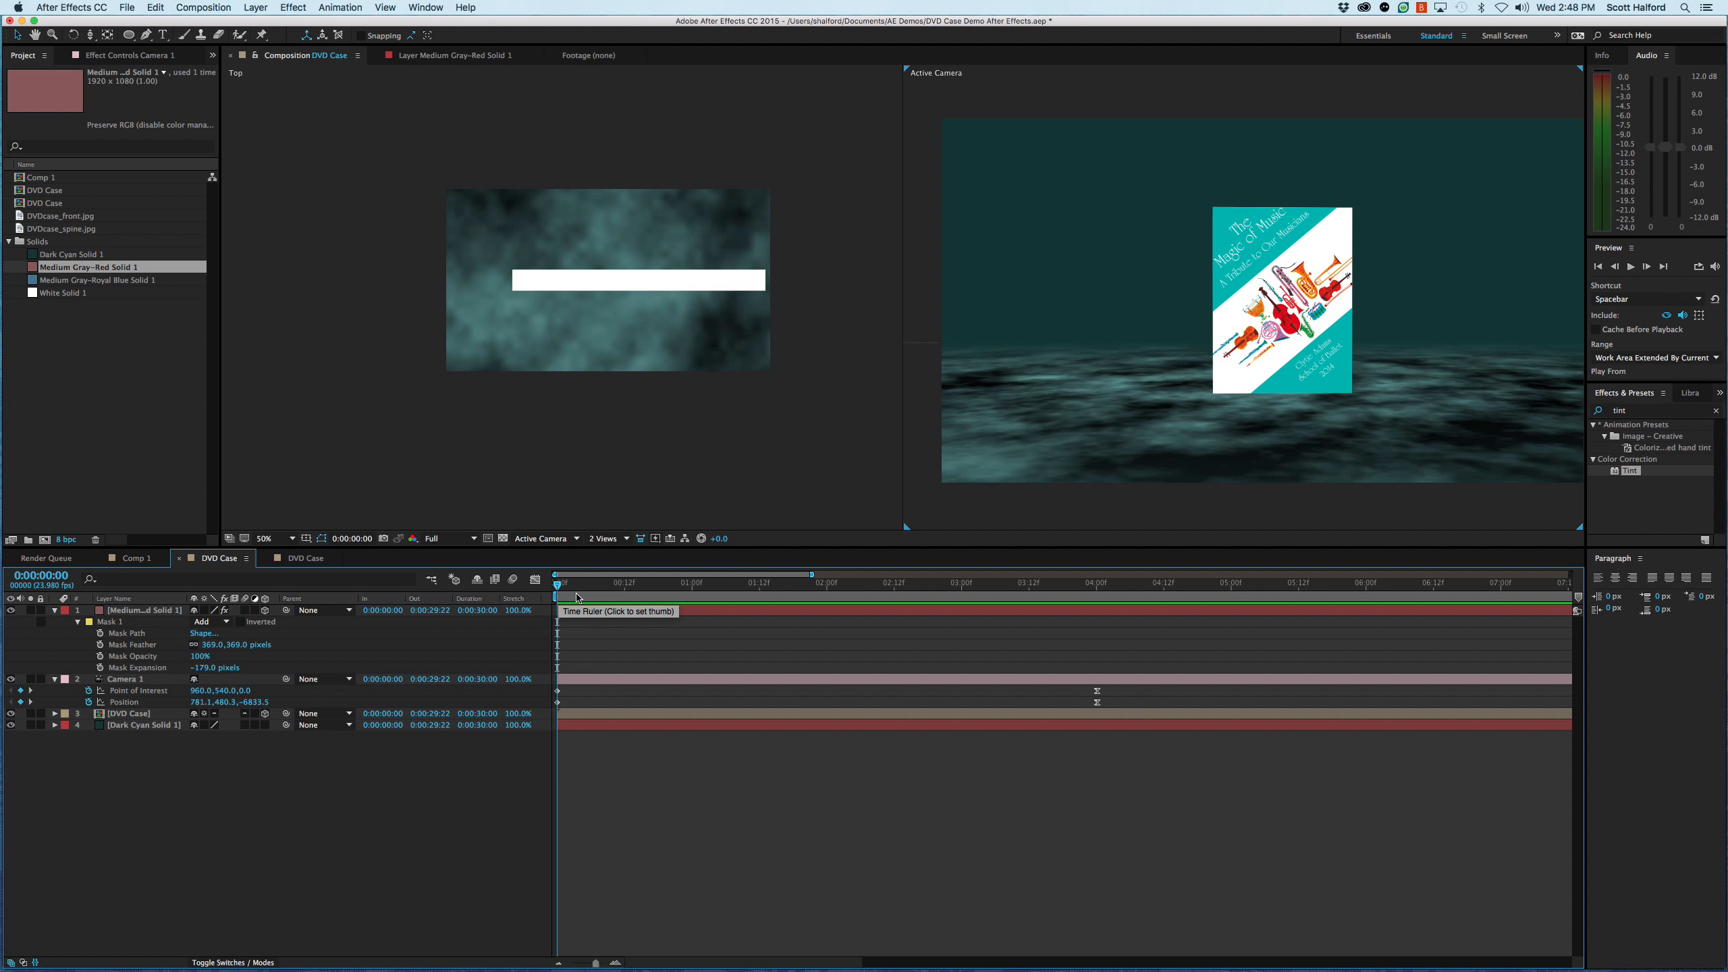
# - Reveal the DVD Case layer's Position keyframe and move it to about 0:00:01:13
pyautogui.click(1314, 270)
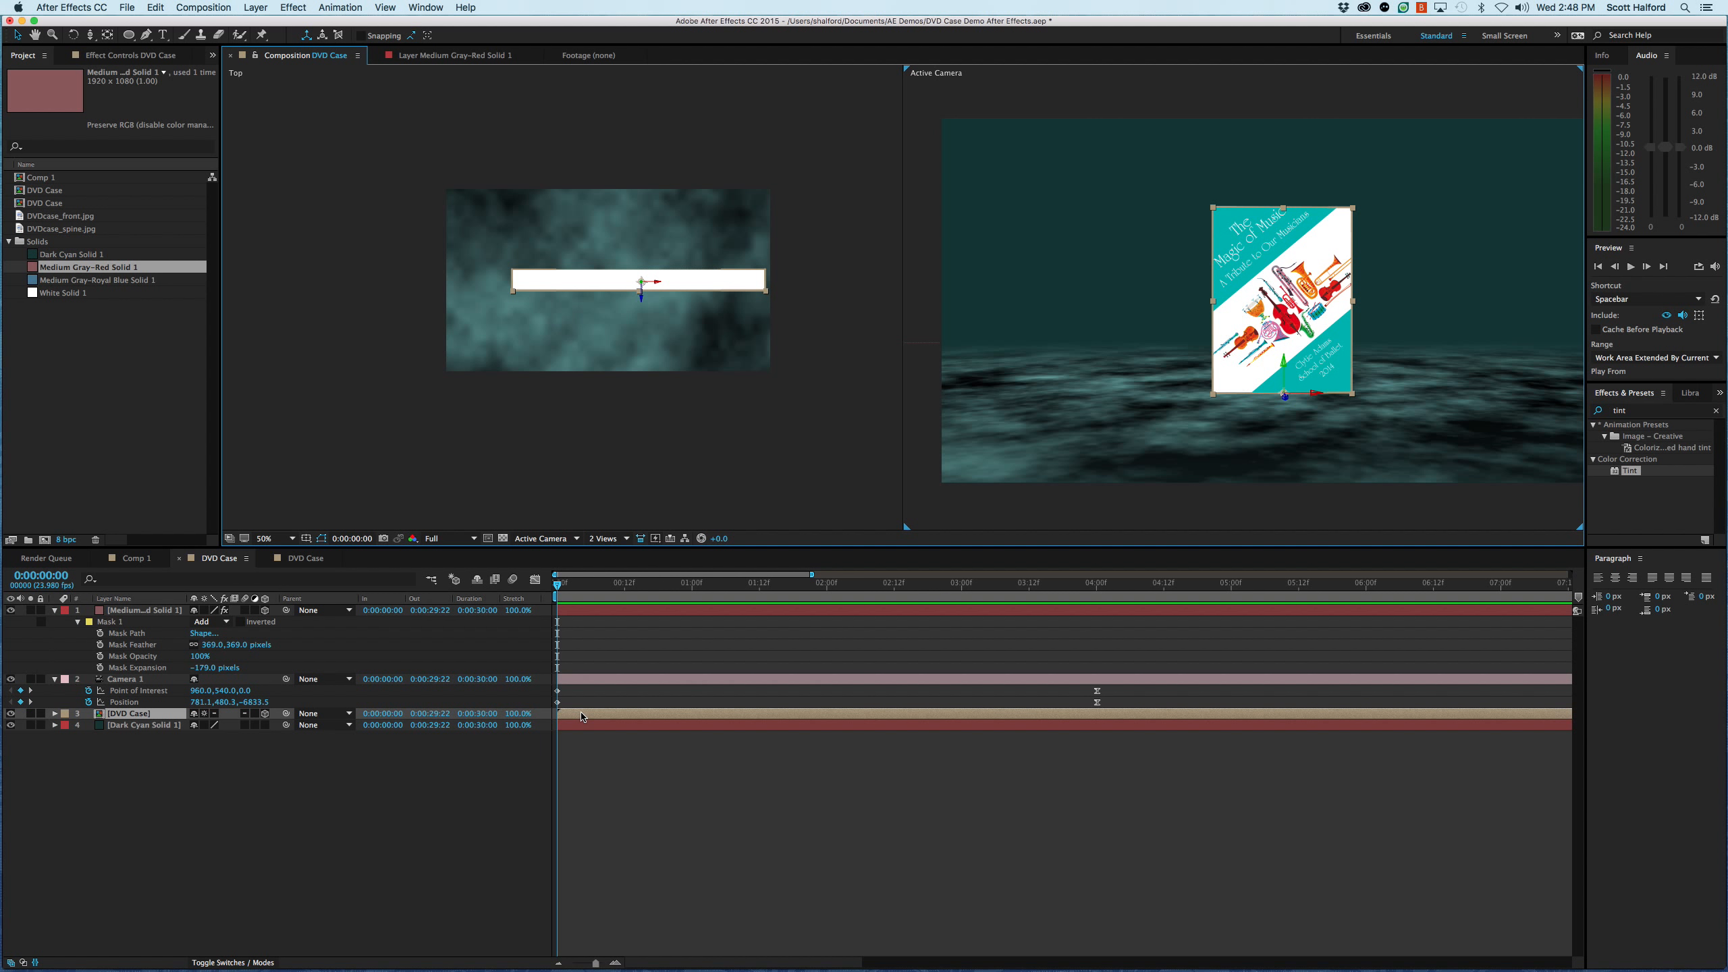
pyautogui.press('p')
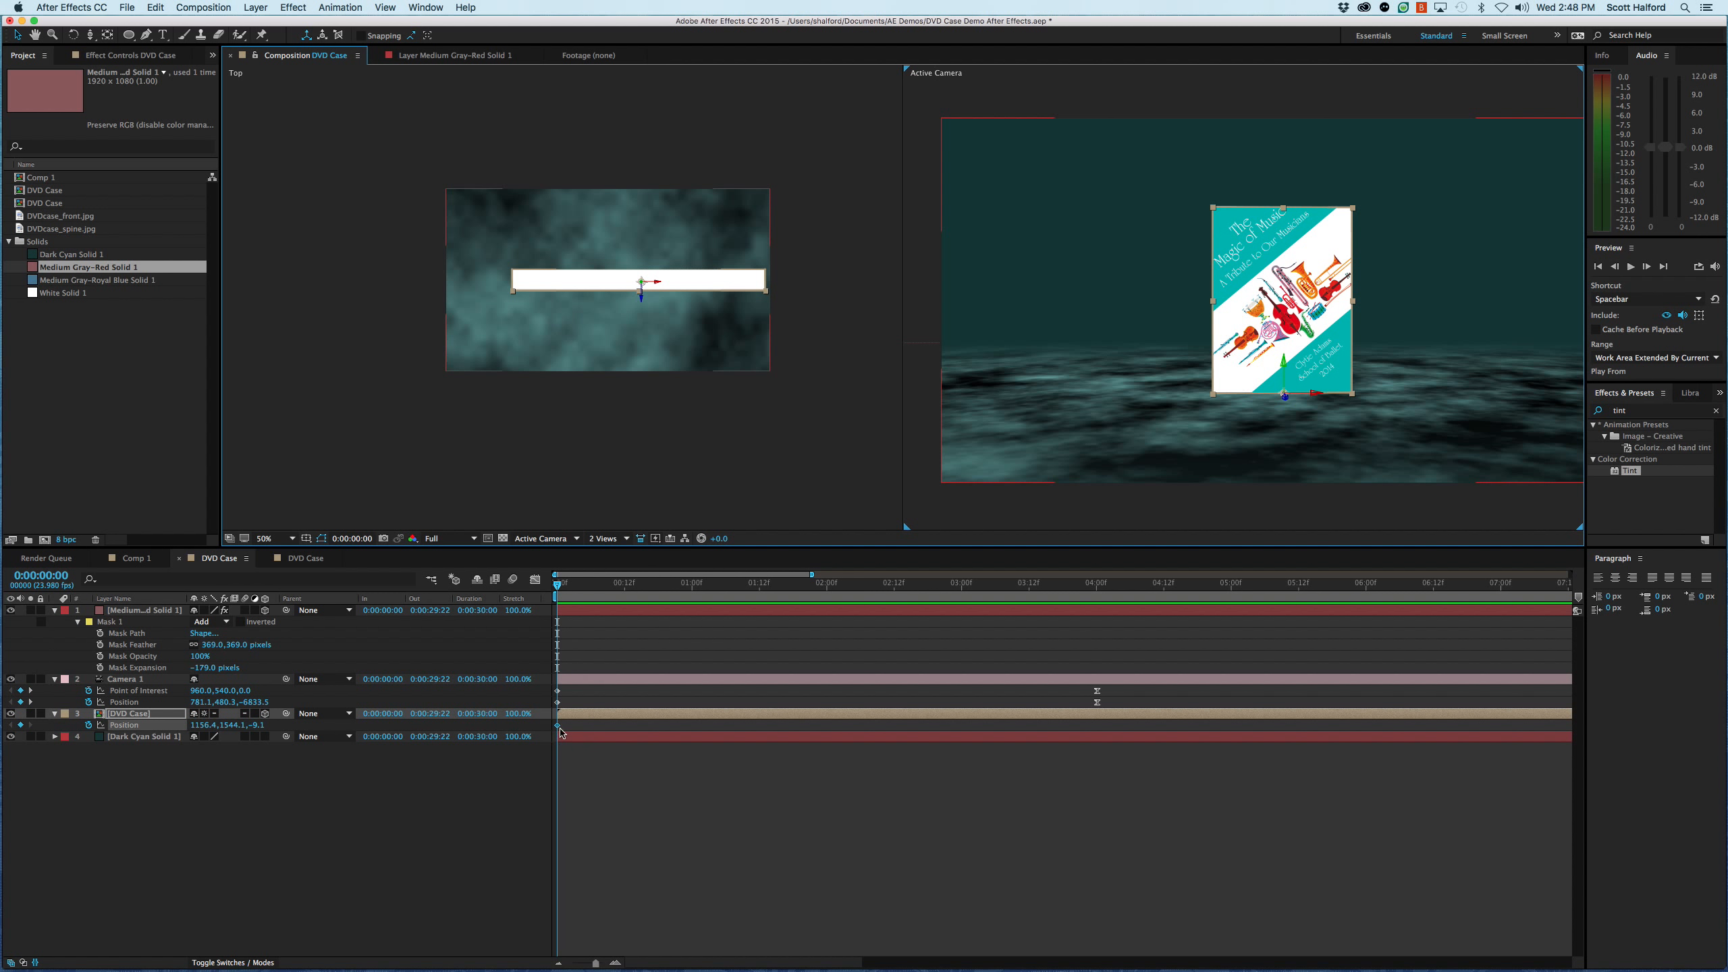
pyautogui.click(558, 727)
pyautogui.moveTo(558, 727); pyautogui.dragTo(766, 735)
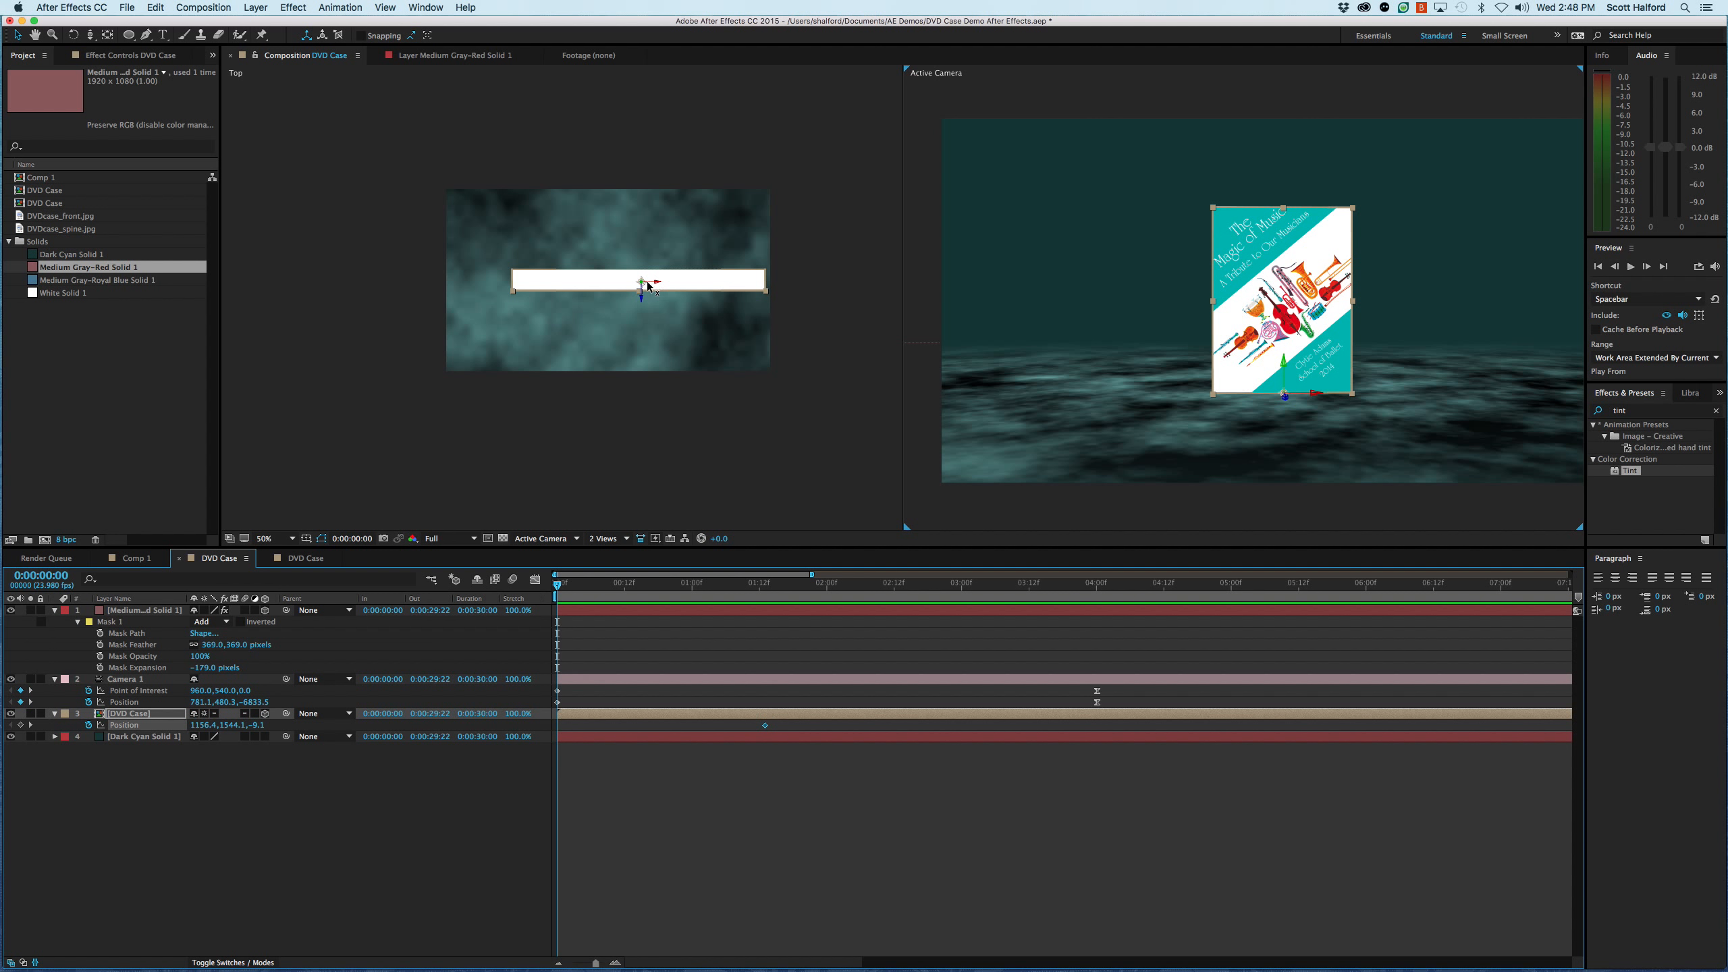
# - Slide the DVD case sideways out of the camera view at 0:00:00:00, to an X position of about 4498
pyautogui.moveTo(708, 285); pyautogui.dragTo(1184, 601)
pyautogui.moveTo(1292, 407); pyautogui.dragTo(1076, 341)
pyautogui.moveTo(1458, 359); pyautogui.dragTo(1670, 430)
pyautogui.press('h')
pyautogui.moveTo(1080, 277); pyautogui.dragTo(1270, 329)
pyautogui.press('v')
# - Ease the DVD Case layer's ending Position keyframe and lengthen its incoming handle in the speed graph
pyautogui.click(764, 725)
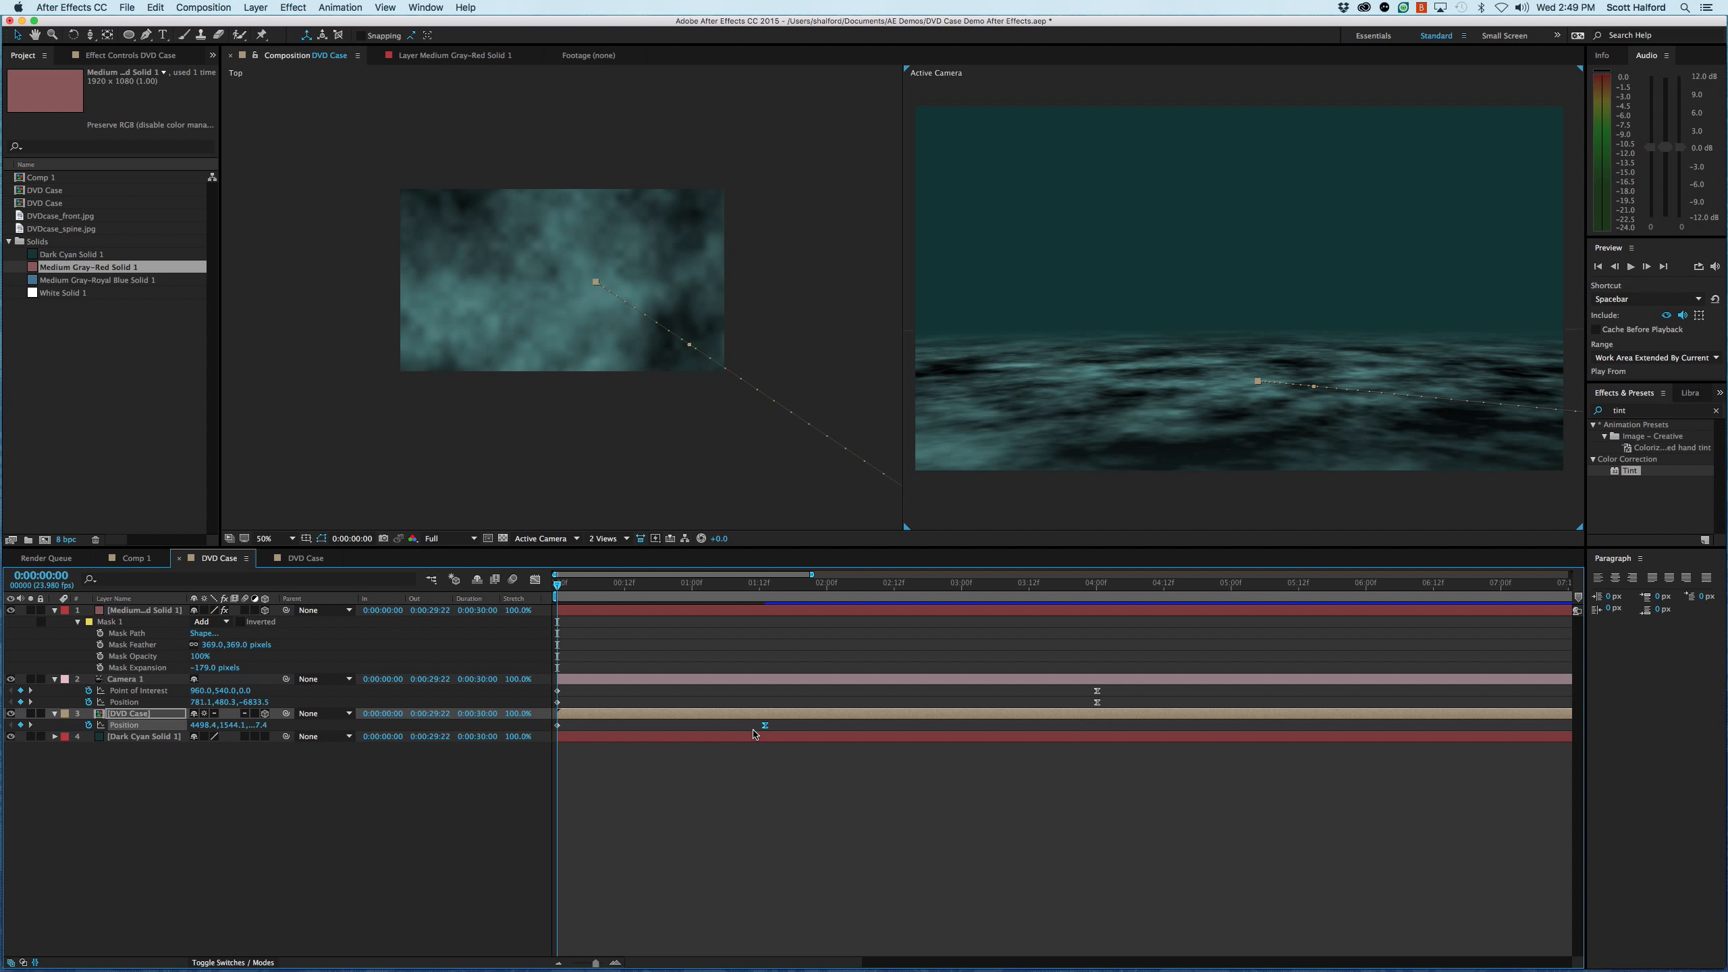
pyautogui.click(536, 580)
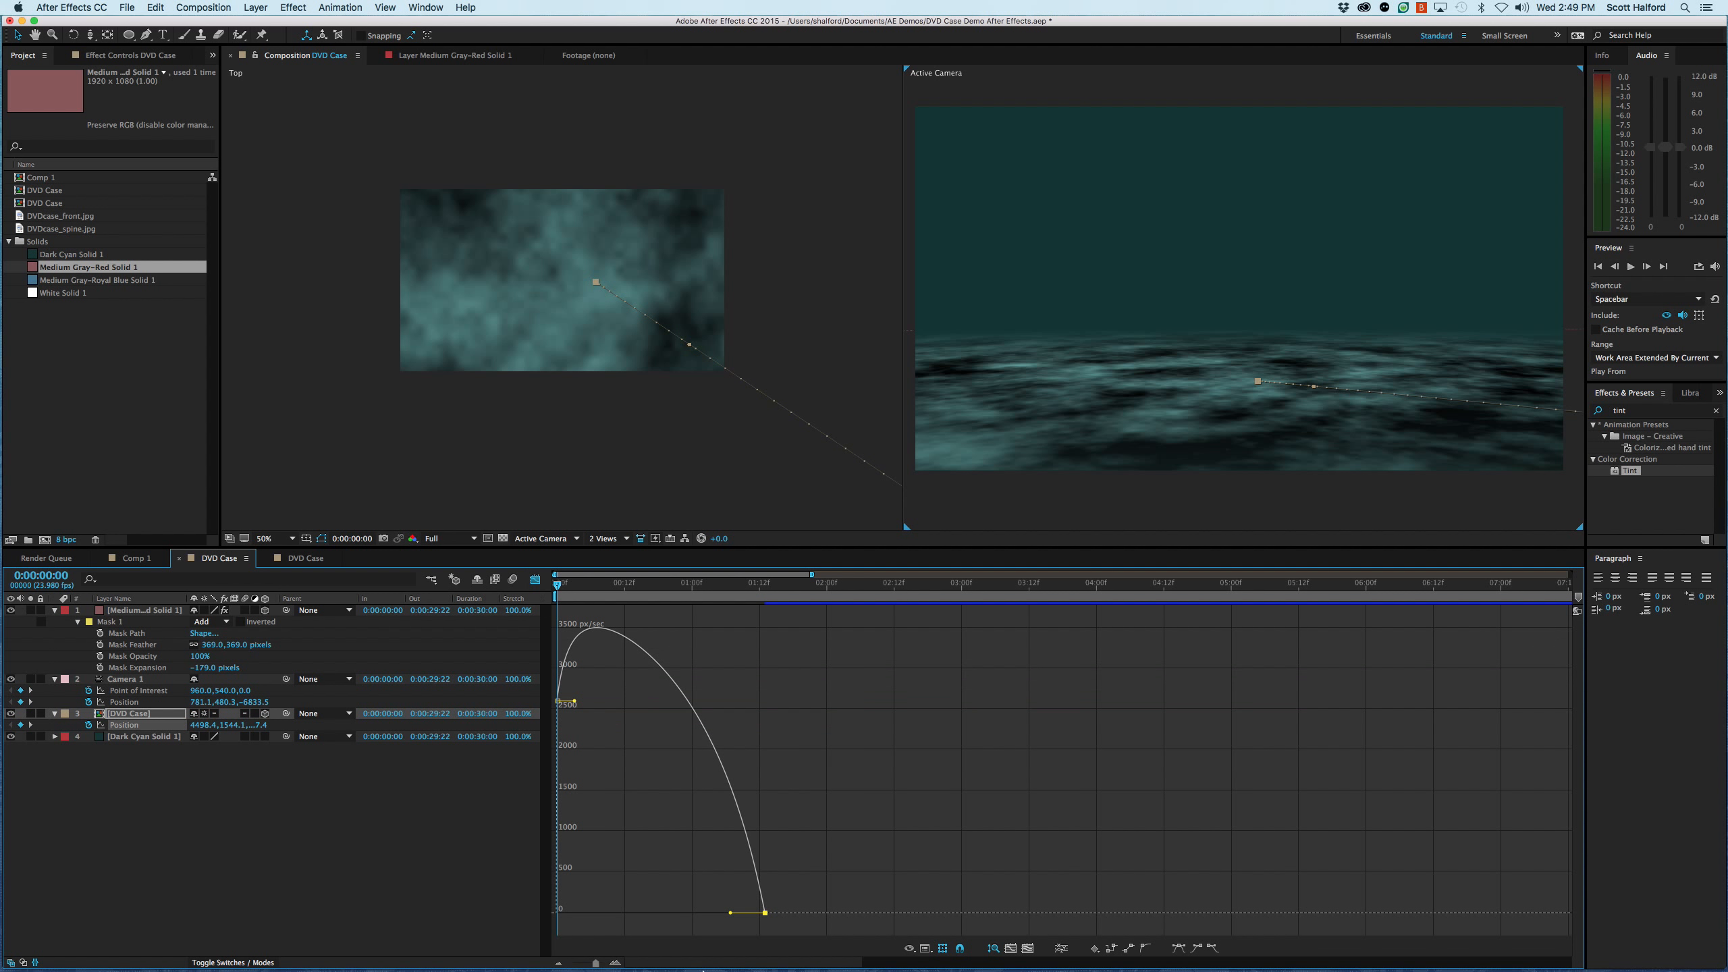
pyautogui.moveTo(728, 915); pyautogui.dragTo(687, 912)
pyautogui.click(533, 581)
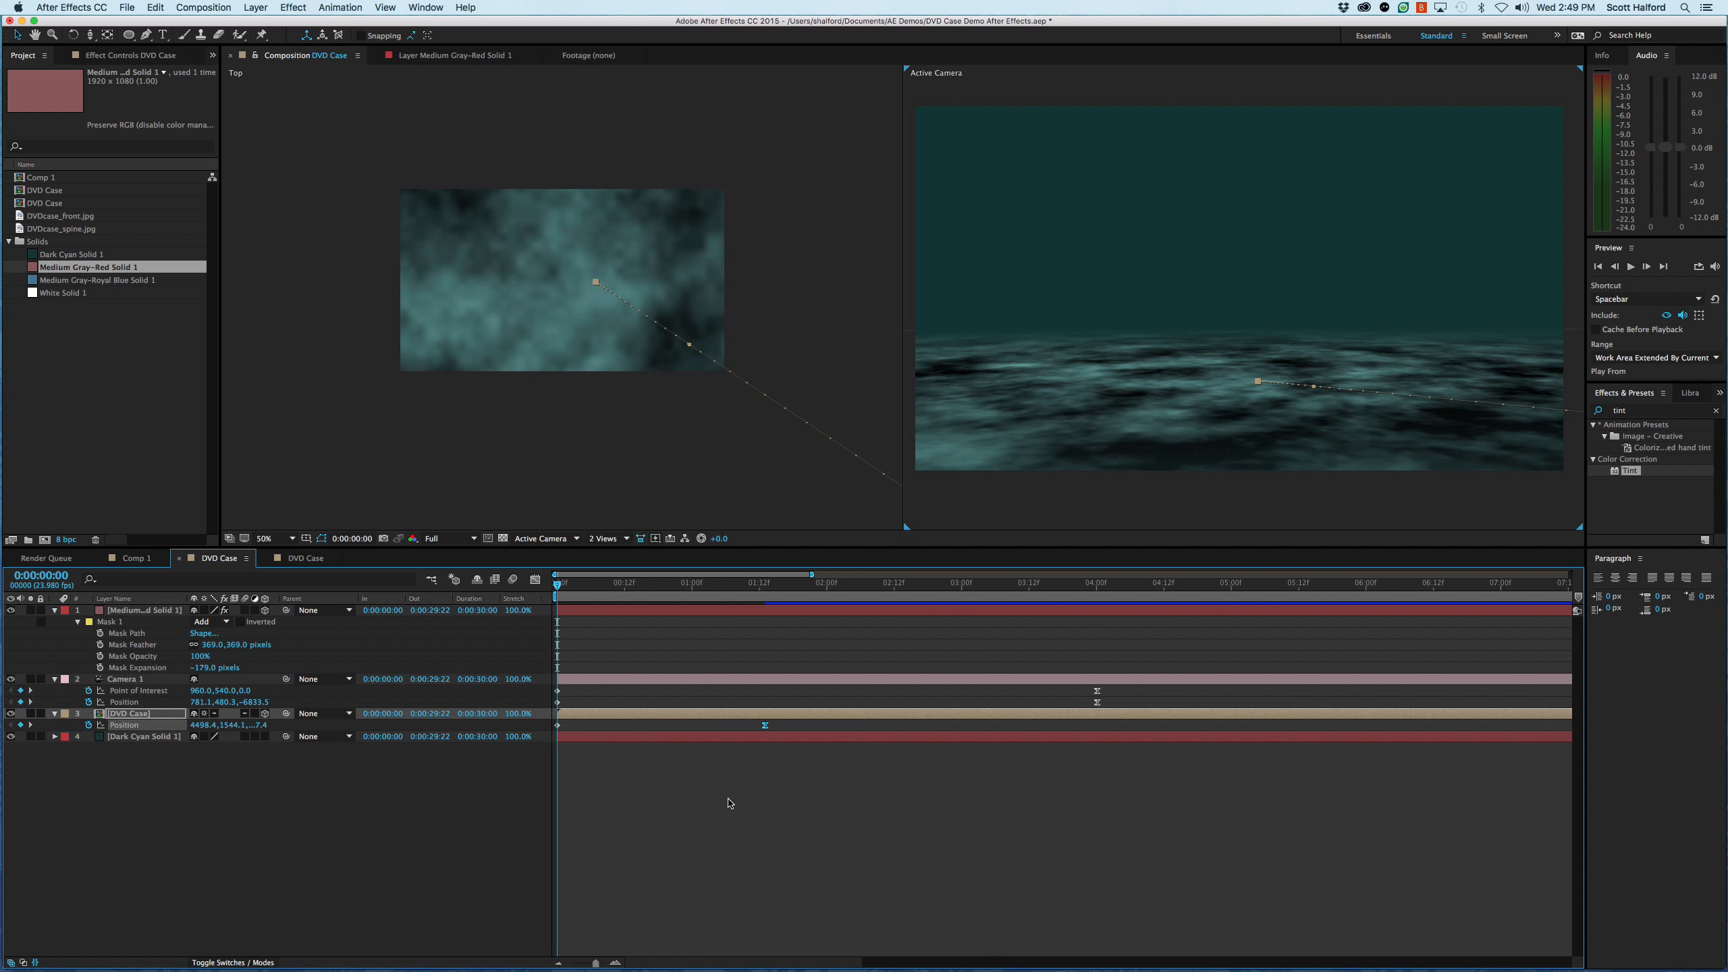
# - Preview the DVD case sliding into the scene, then park the time at 0:00:04:03 with nothing selected
pyautogui.press('space')
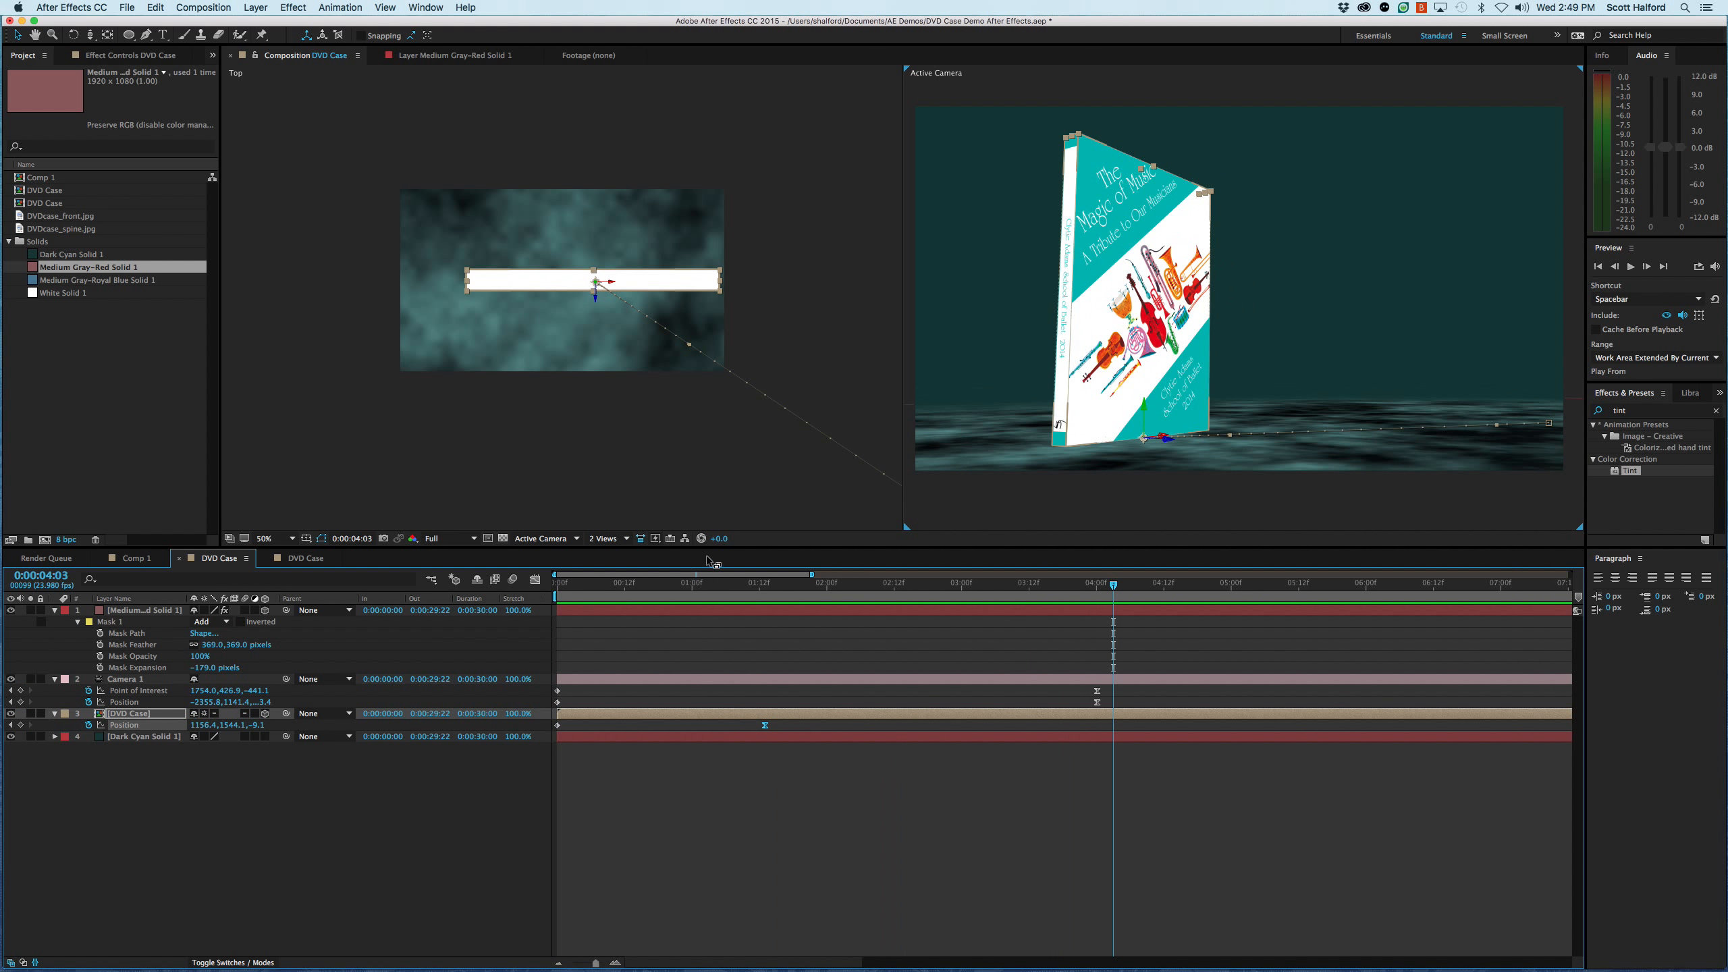
pyautogui.click(519, 590)
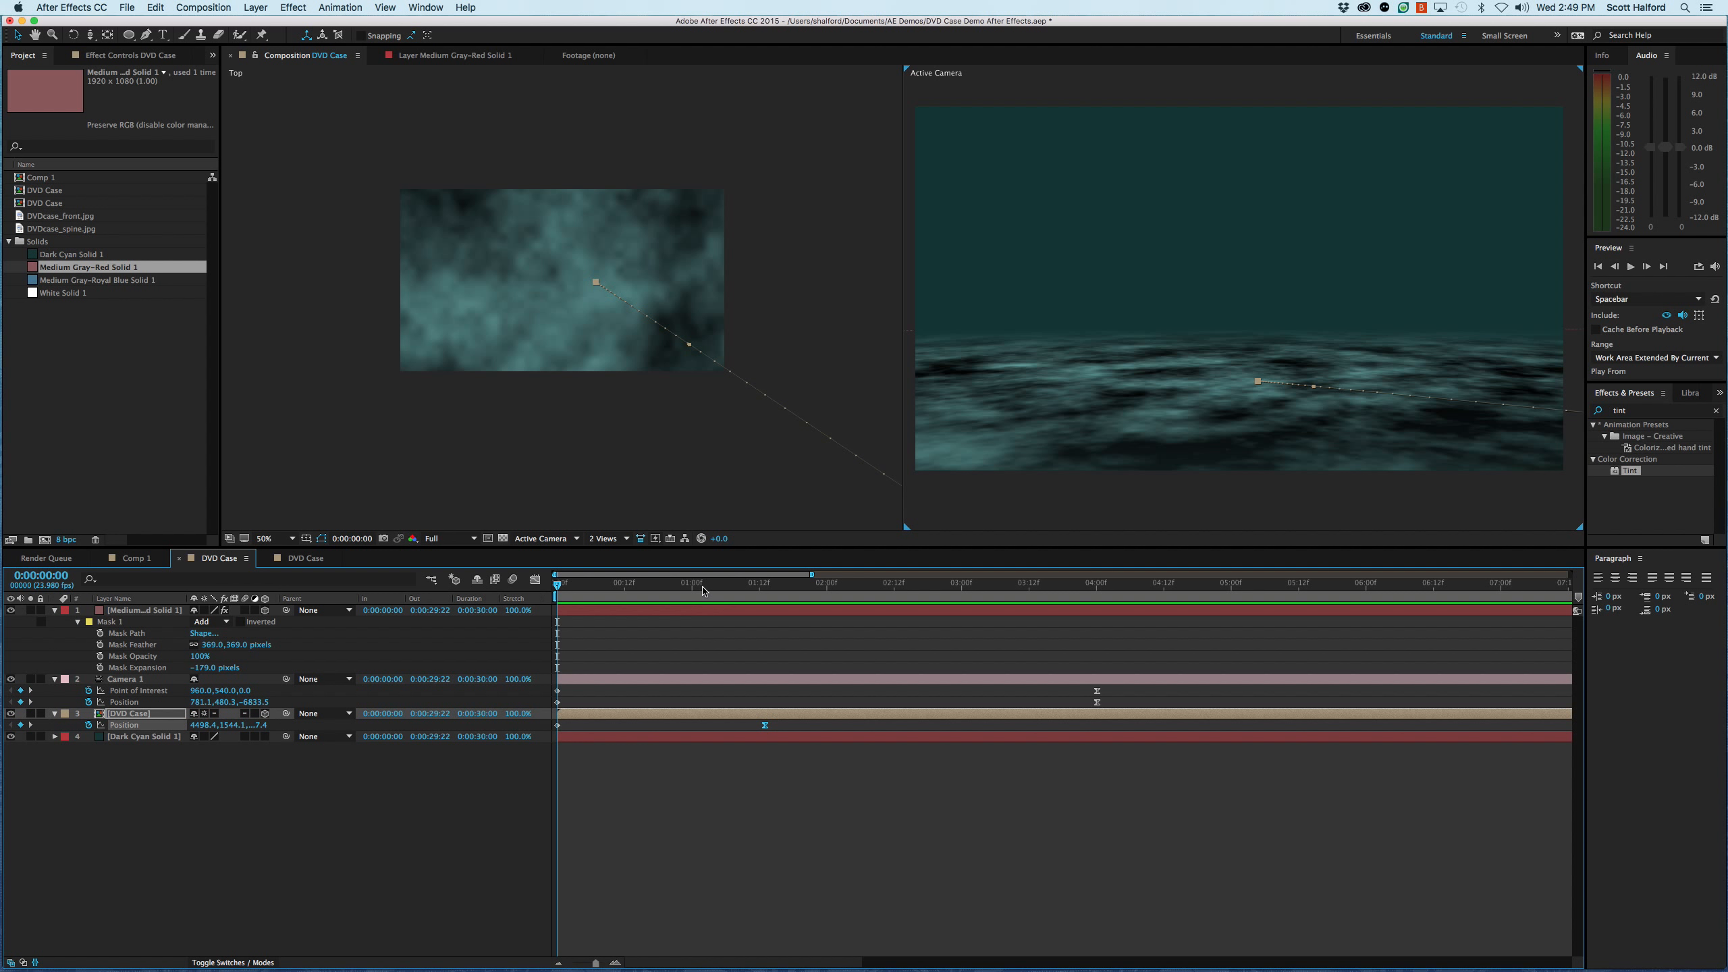
pyautogui.moveTo(703, 587); pyautogui.dragTo(1113, 614)
pyautogui.click(1184, 787)
pyautogui.click(1165, 788)
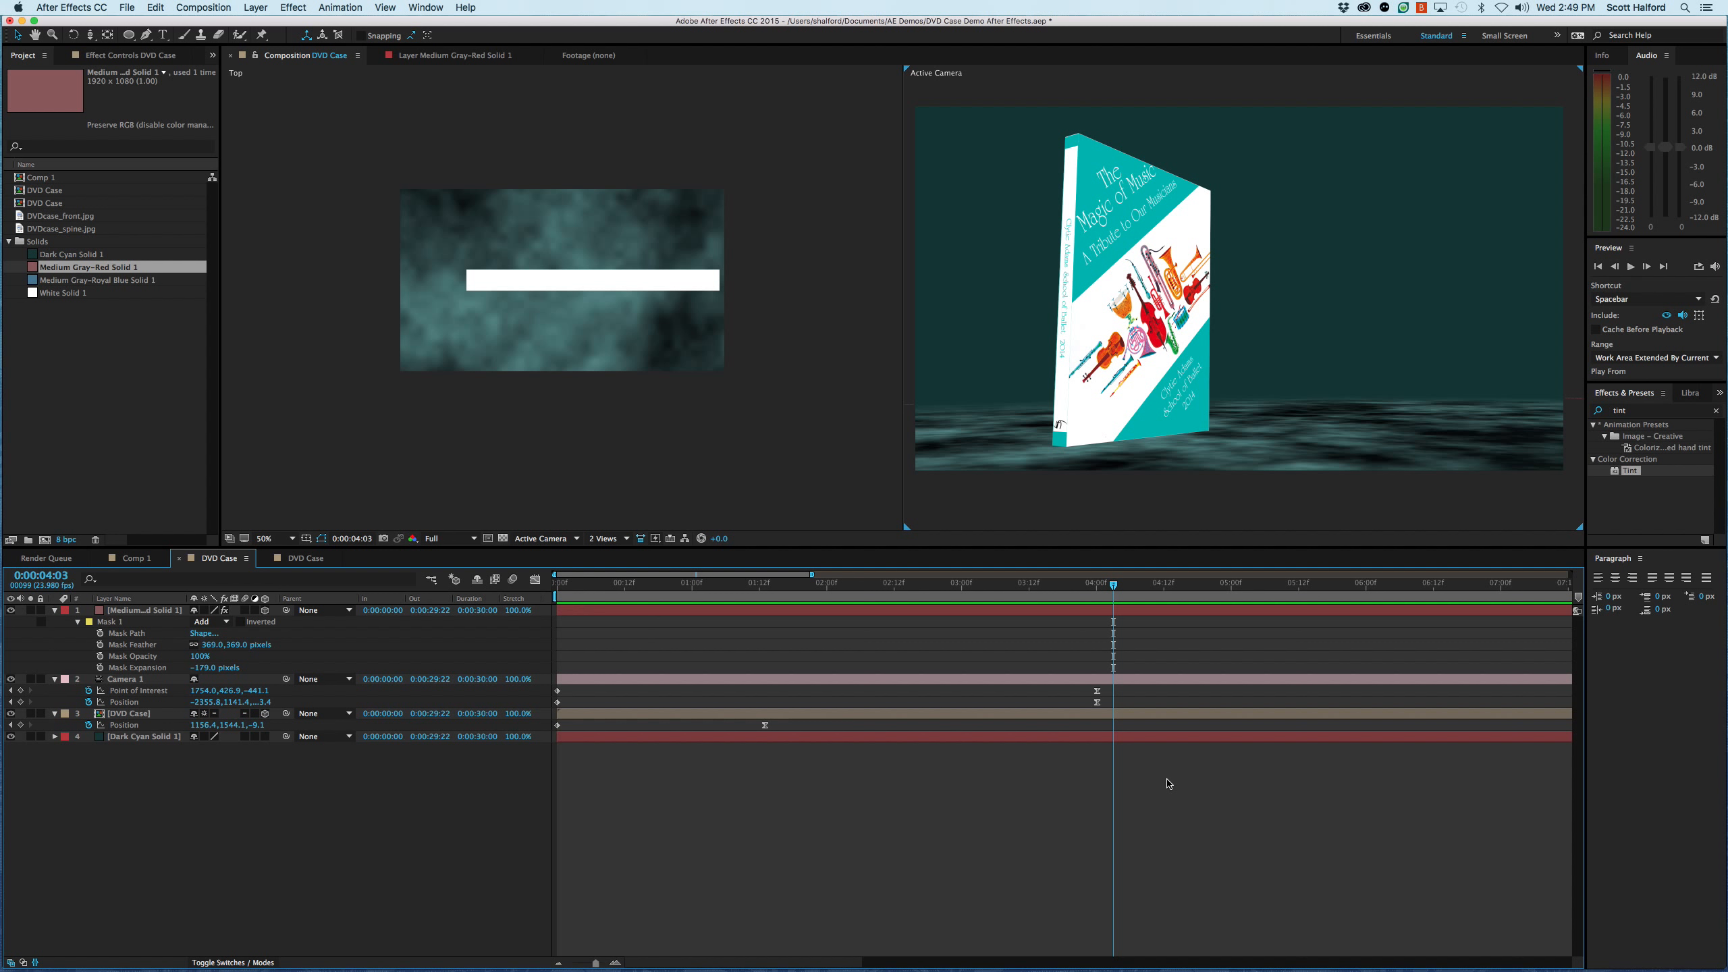
# - Add the text "NTM3634" on the floor beside the DVD case and shift it slightly closer to the case
pyautogui.press('super+t')
pyautogui.click(1267, 417)
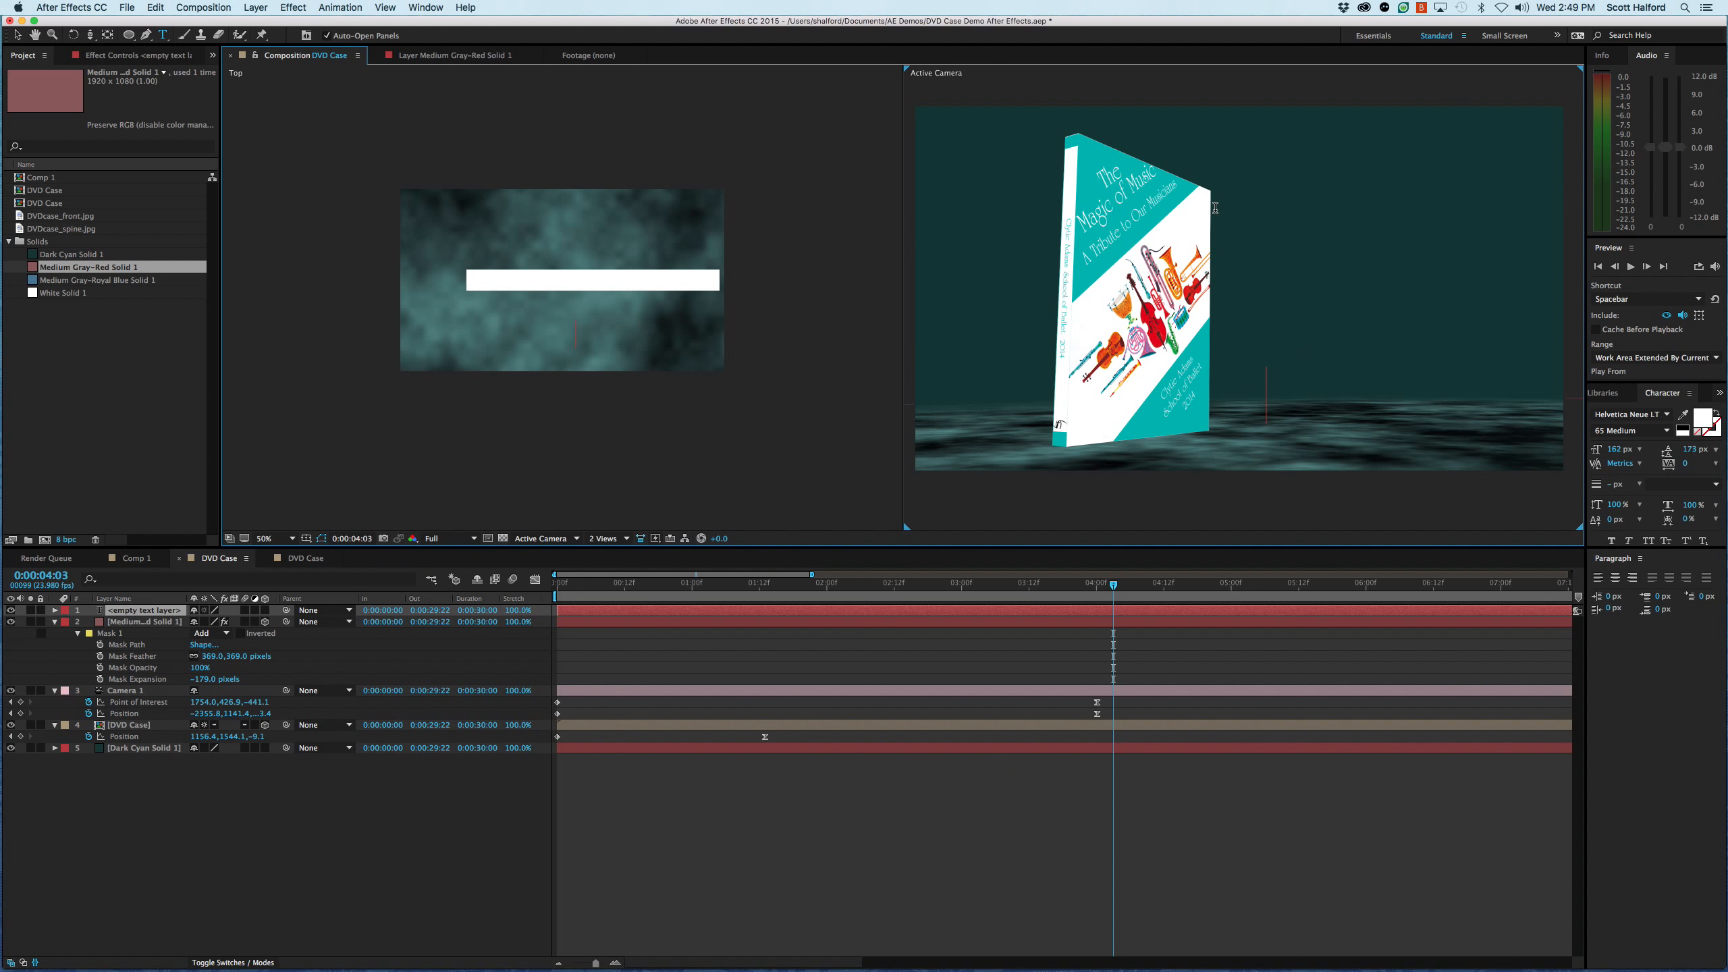
pyautogui.write('NTM')
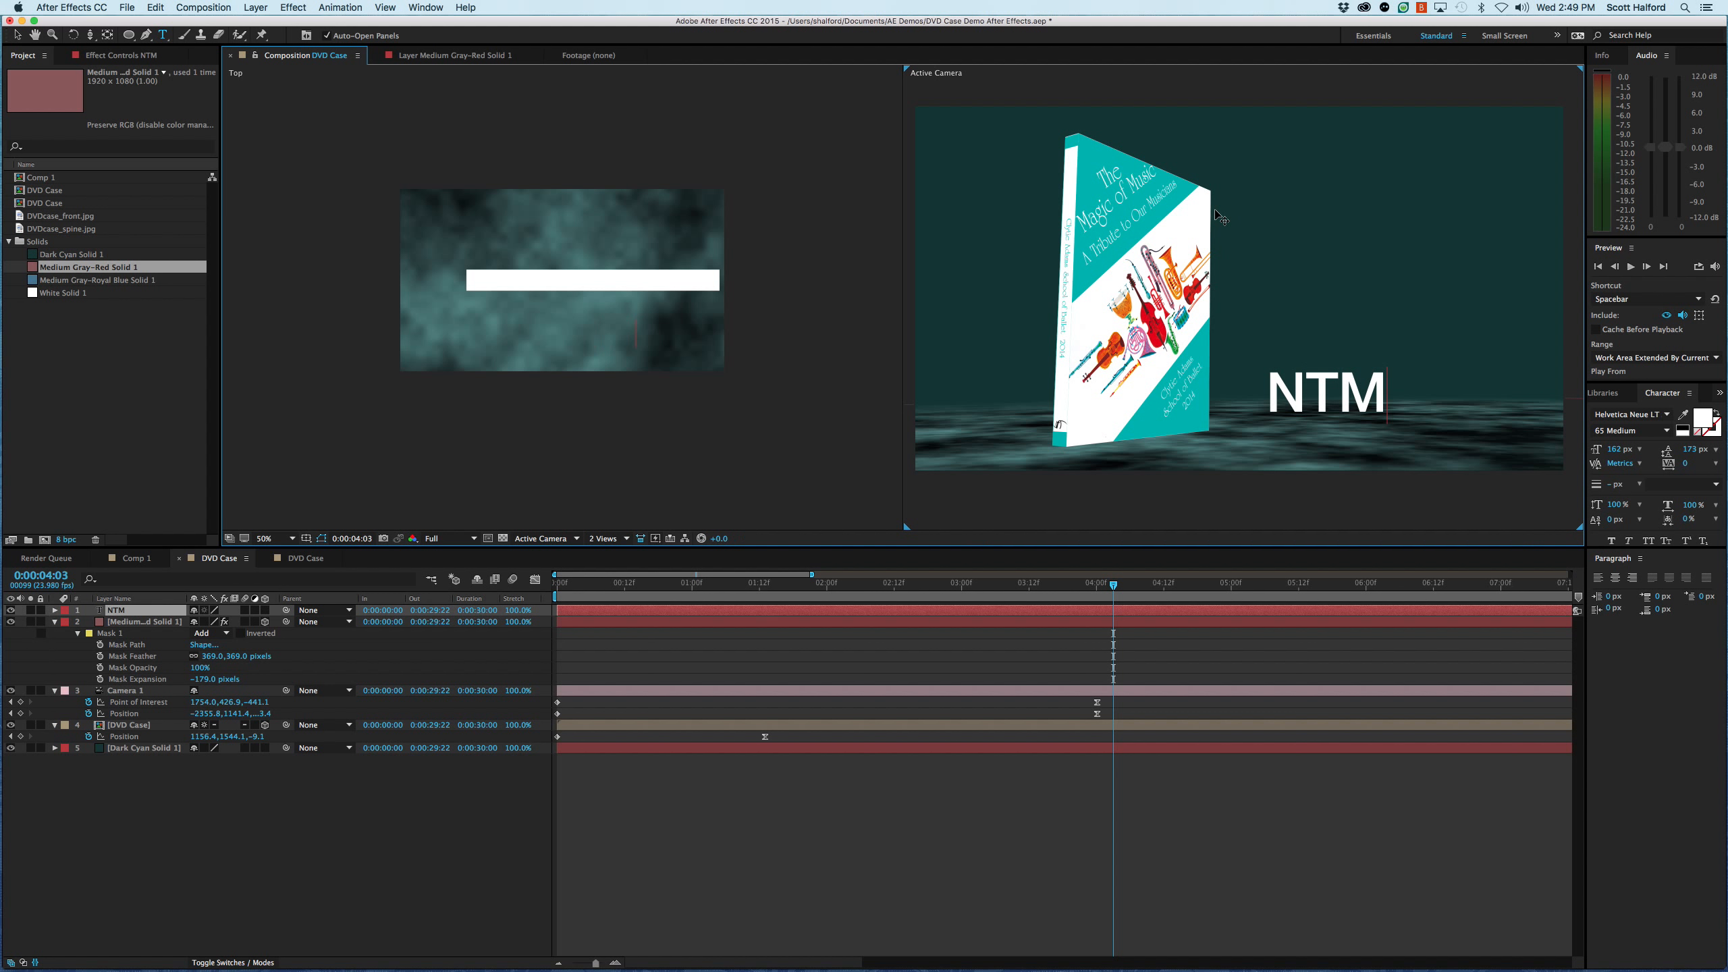
pyautogui.write('3634')
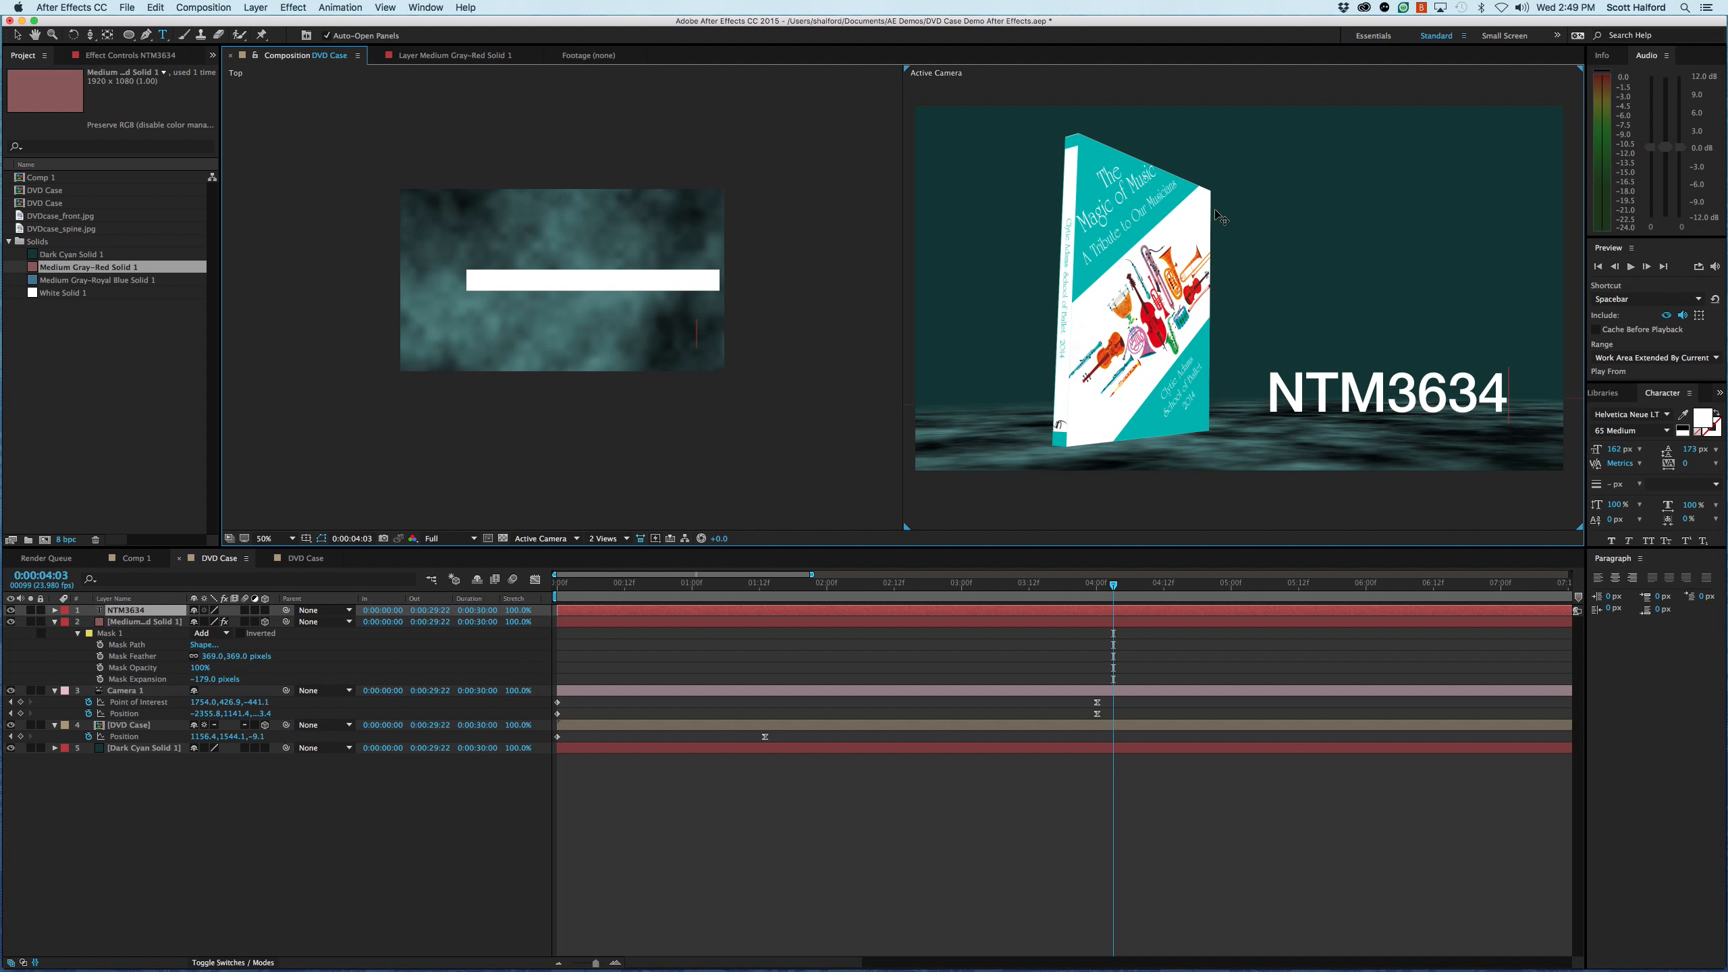
pyautogui.press('KP_Enter')
pyautogui.press('v')
pyautogui.moveTo(1425, 398); pyautogui.dragTo(1388, 399)
# - Set the NTM3634 text's font to Arial Bold and nudge the title slightly lower on the floor
pyautogui.click(1666, 415)
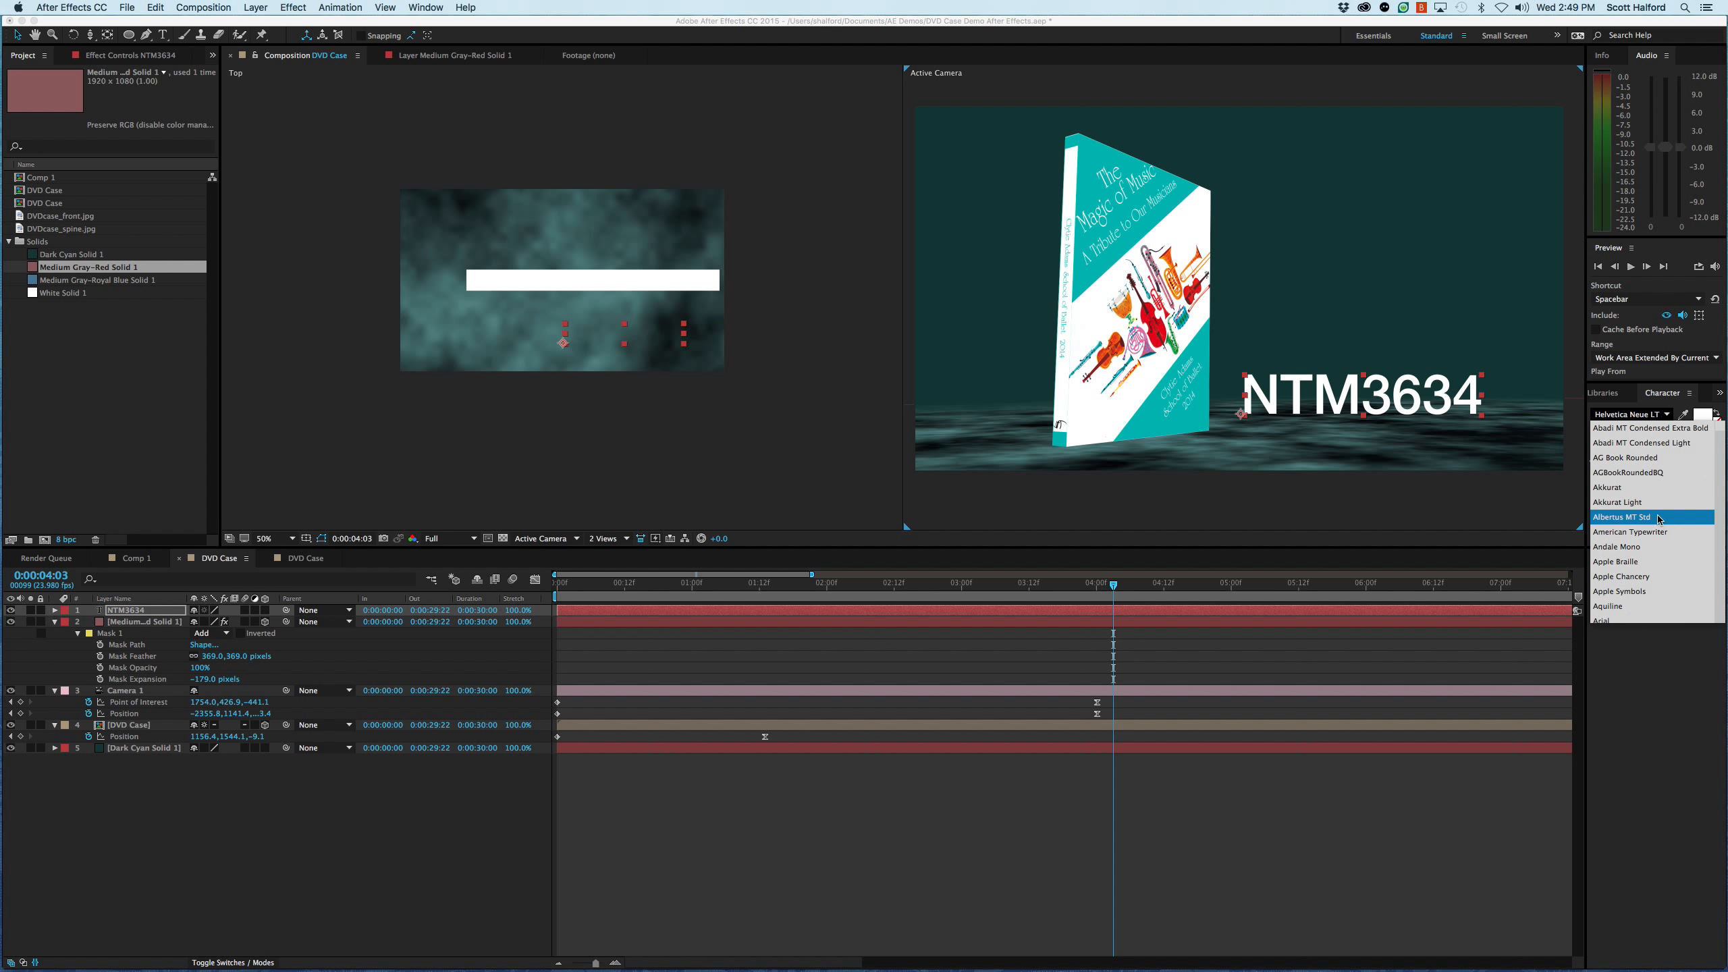
pyautogui.scroll(10, 1656, 524)
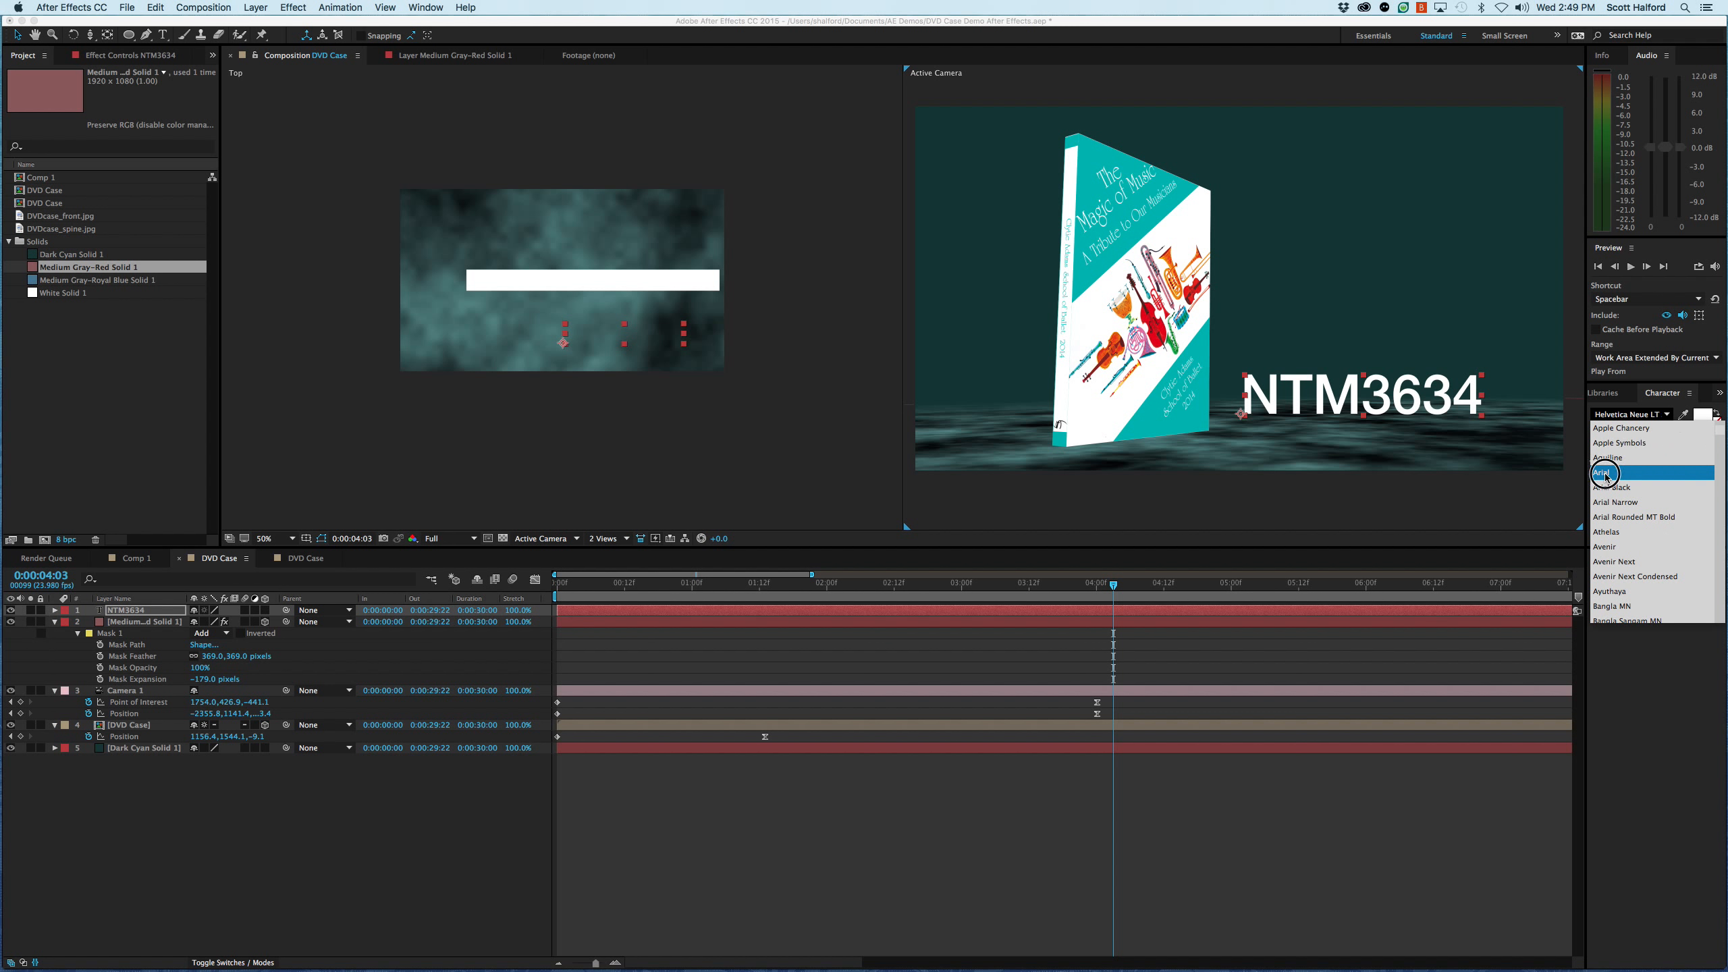
pyautogui.click(1633, 471)
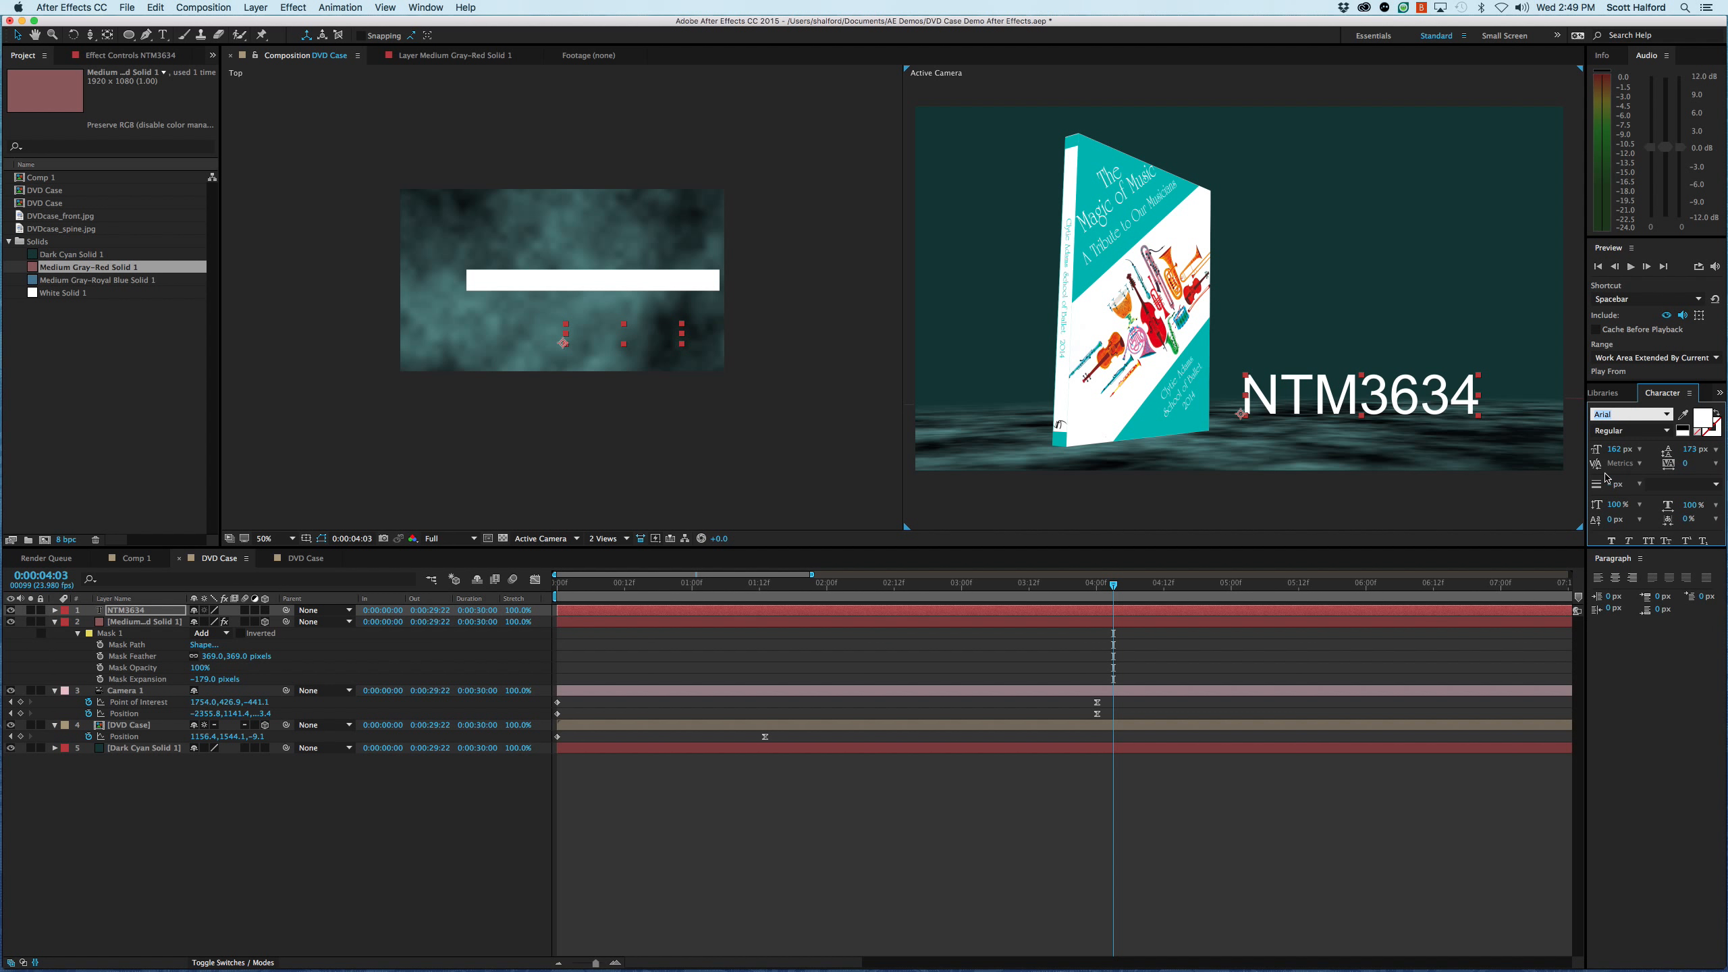
pyautogui.click(1647, 431)
pyautogui.click(1667, 431)
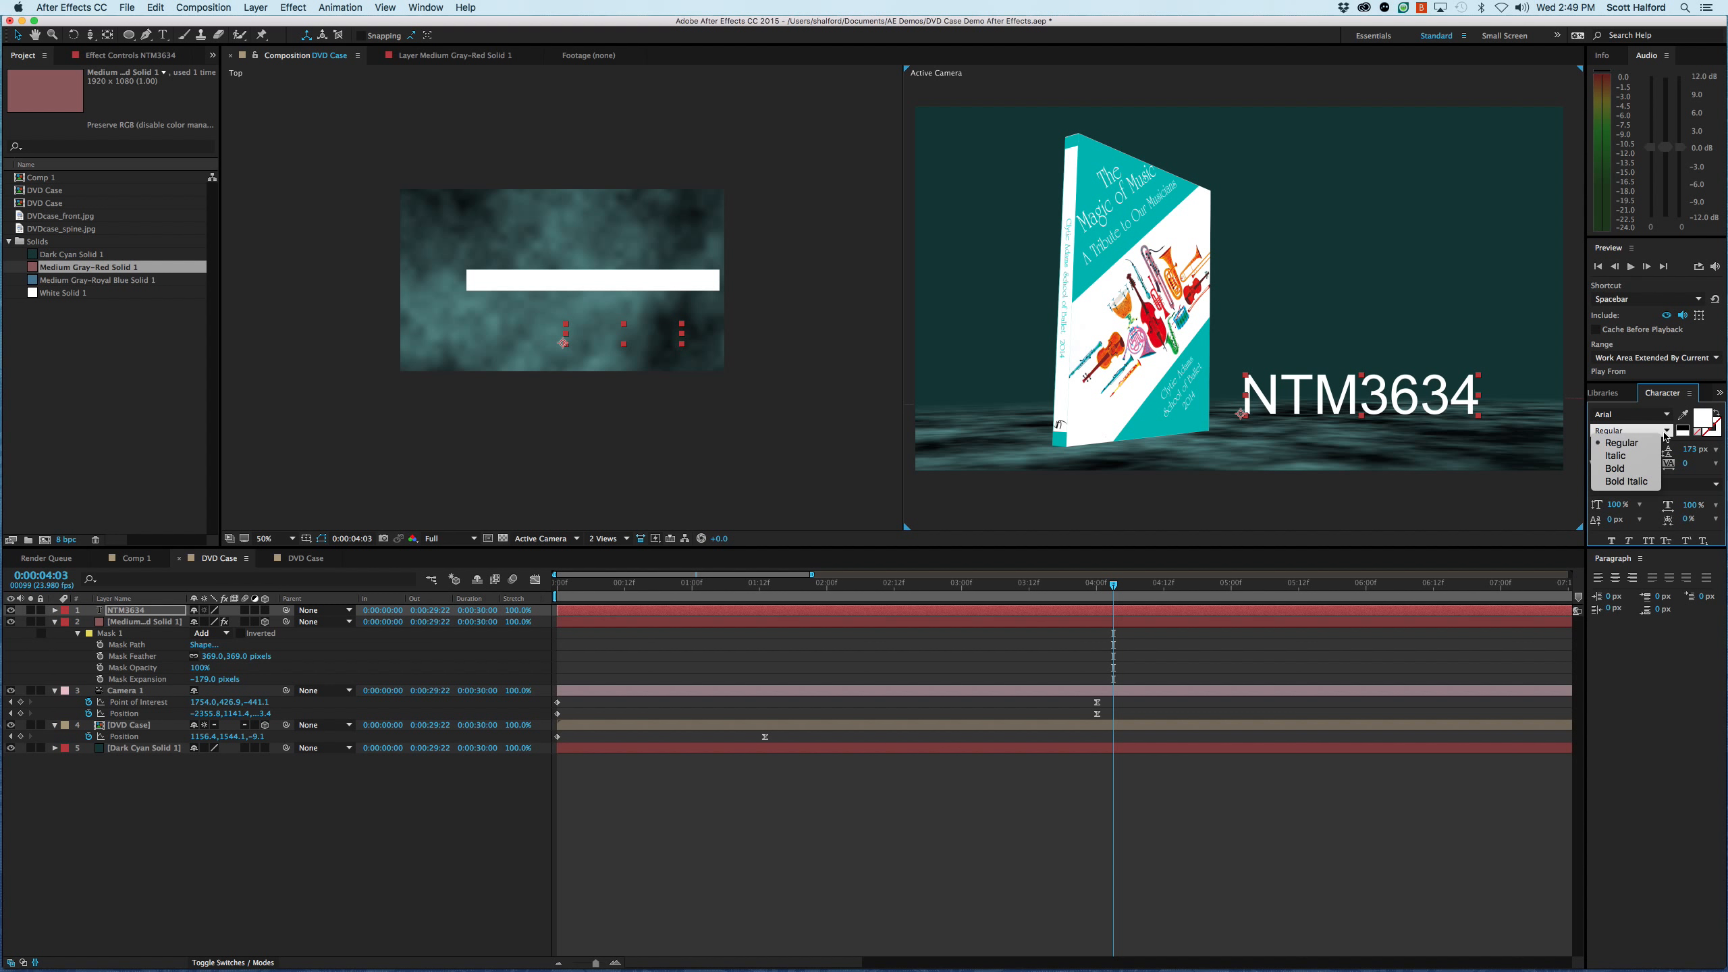
pyautogui.click(1637, 470)
pyautogui.moveTo(1433, 410); pyautogui.dragTo(1439, 424)
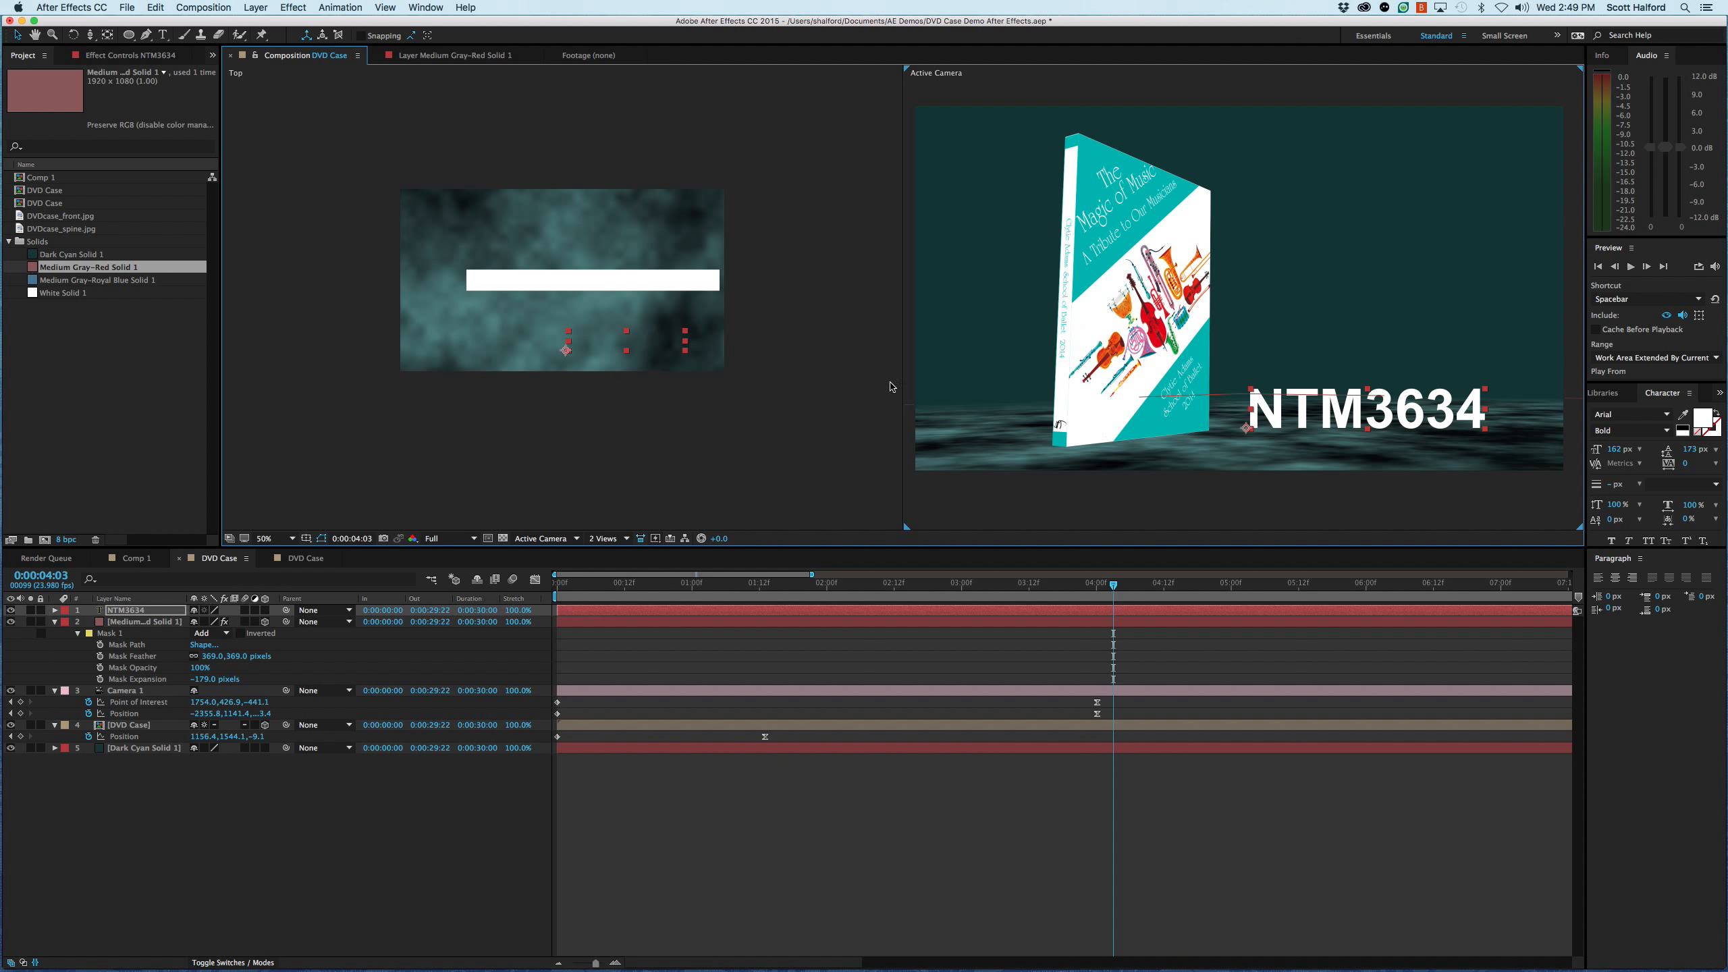
# - Recolor the NTM3634 text with colors sampled from the DVD cover artwork, trying green before settling on orange, and select its layer
pyautogui.click(1683, 415)
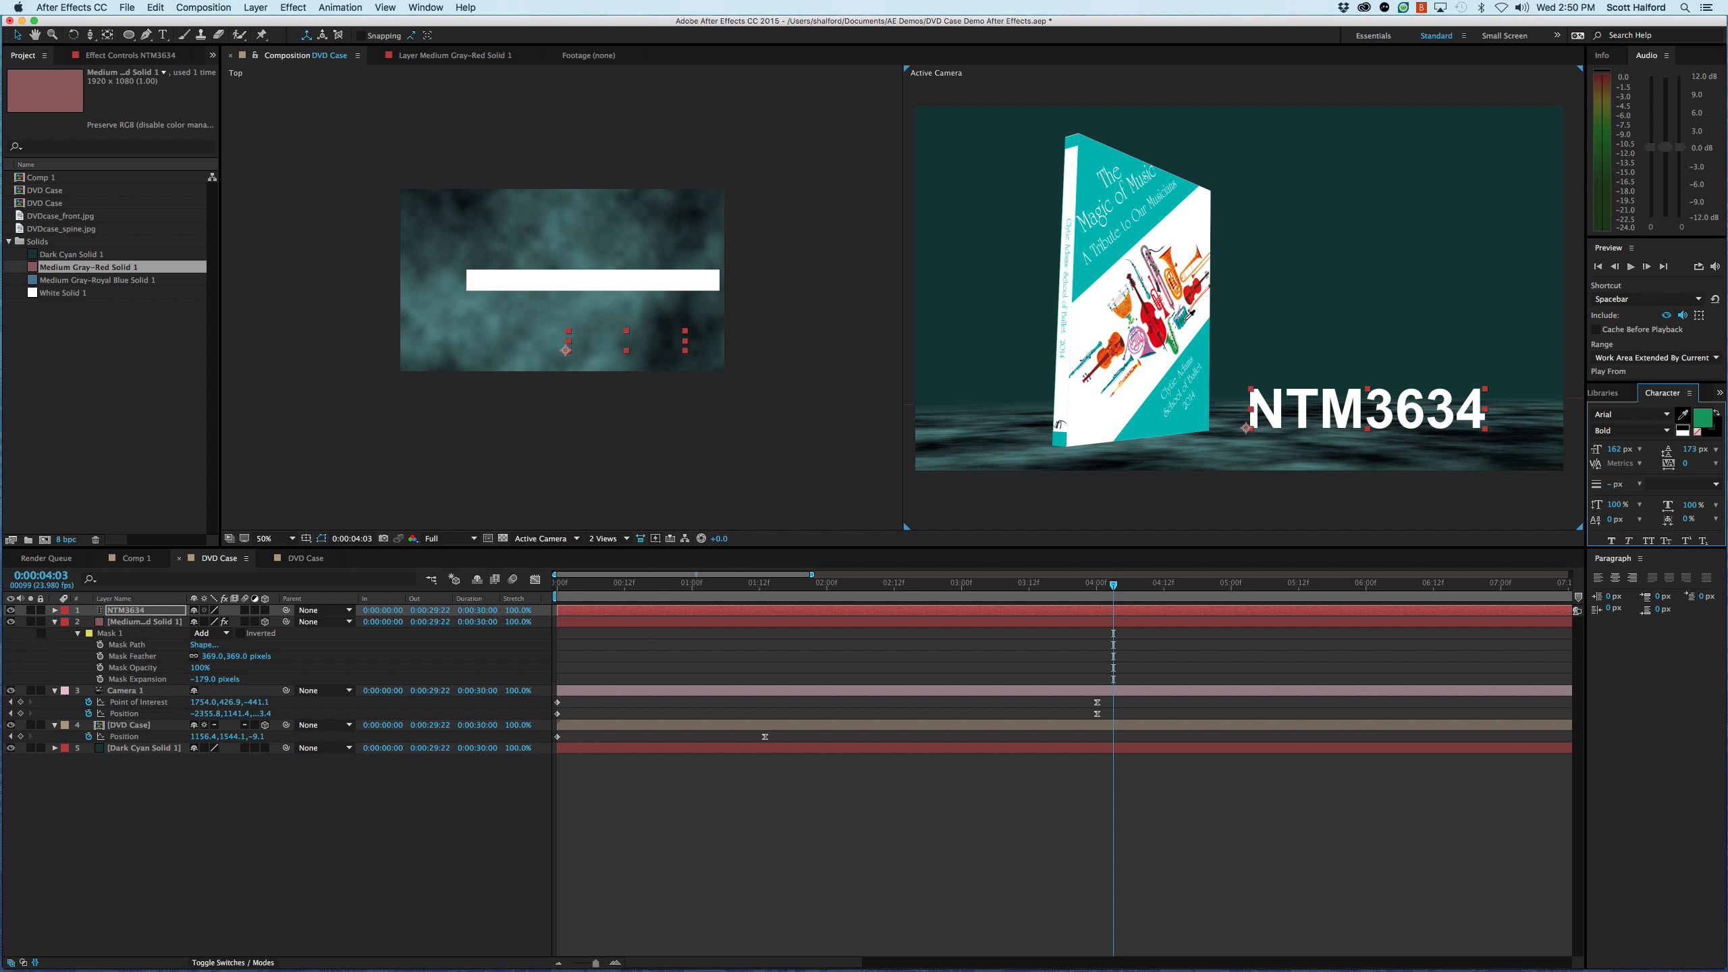
pyautogui.click(1178, 339)
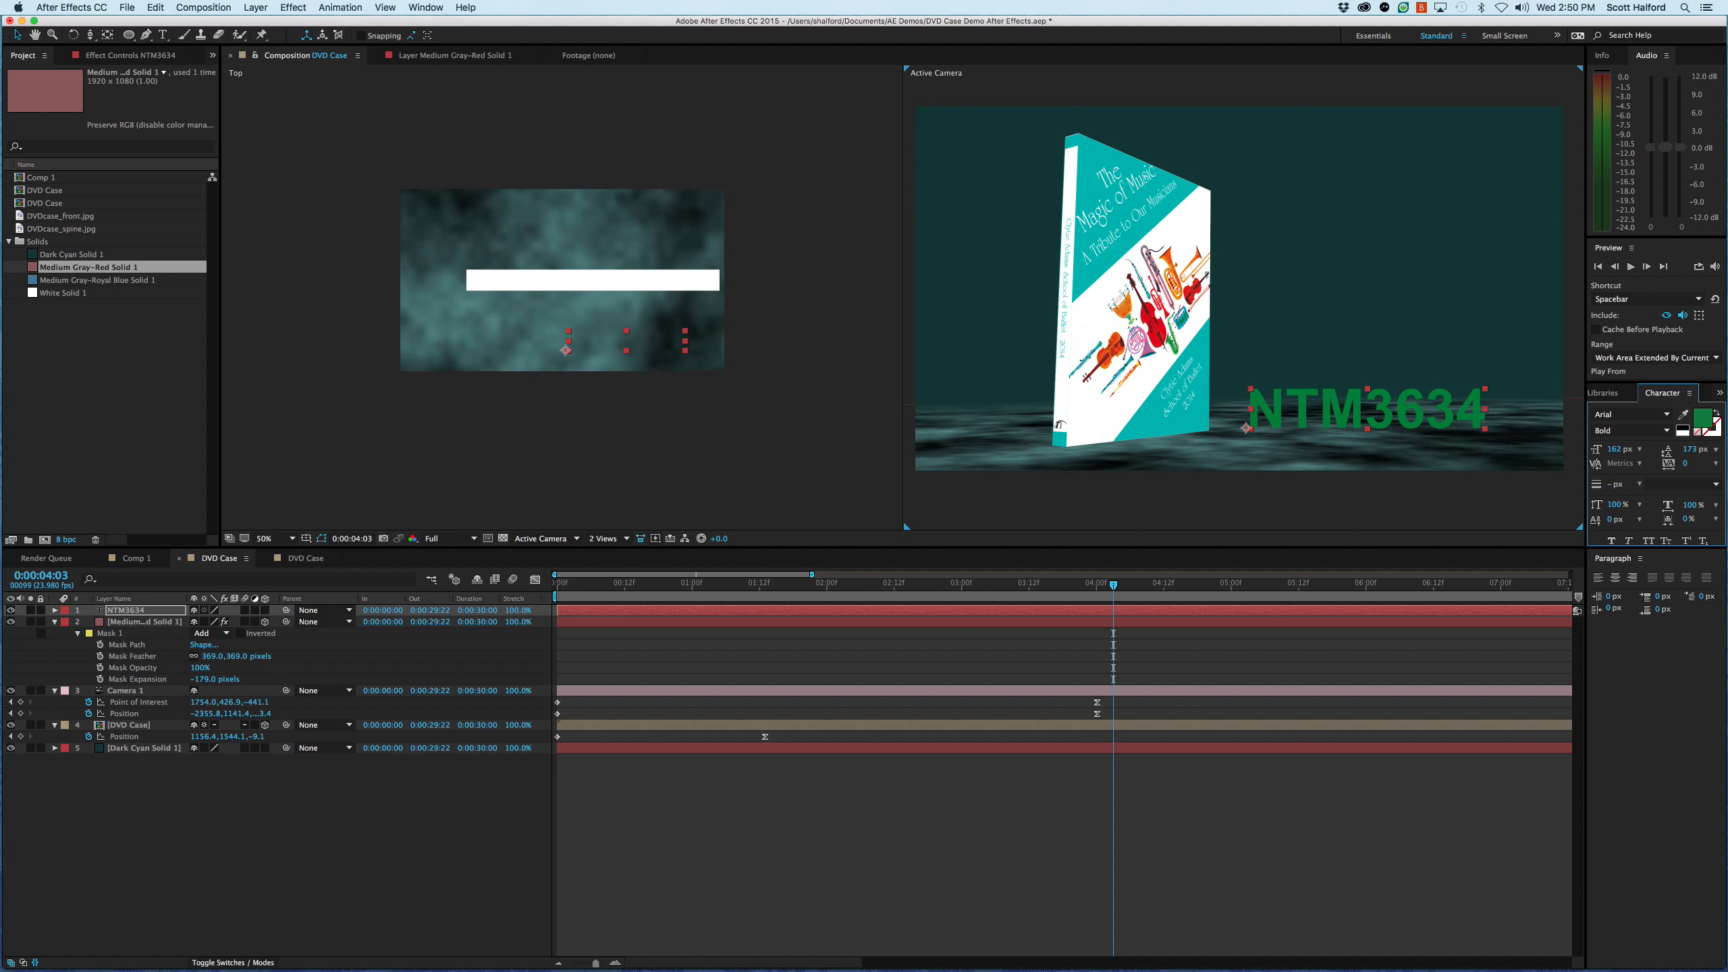
pyautogui.click(1683, 413)
pyautogui.click(1168, 261)
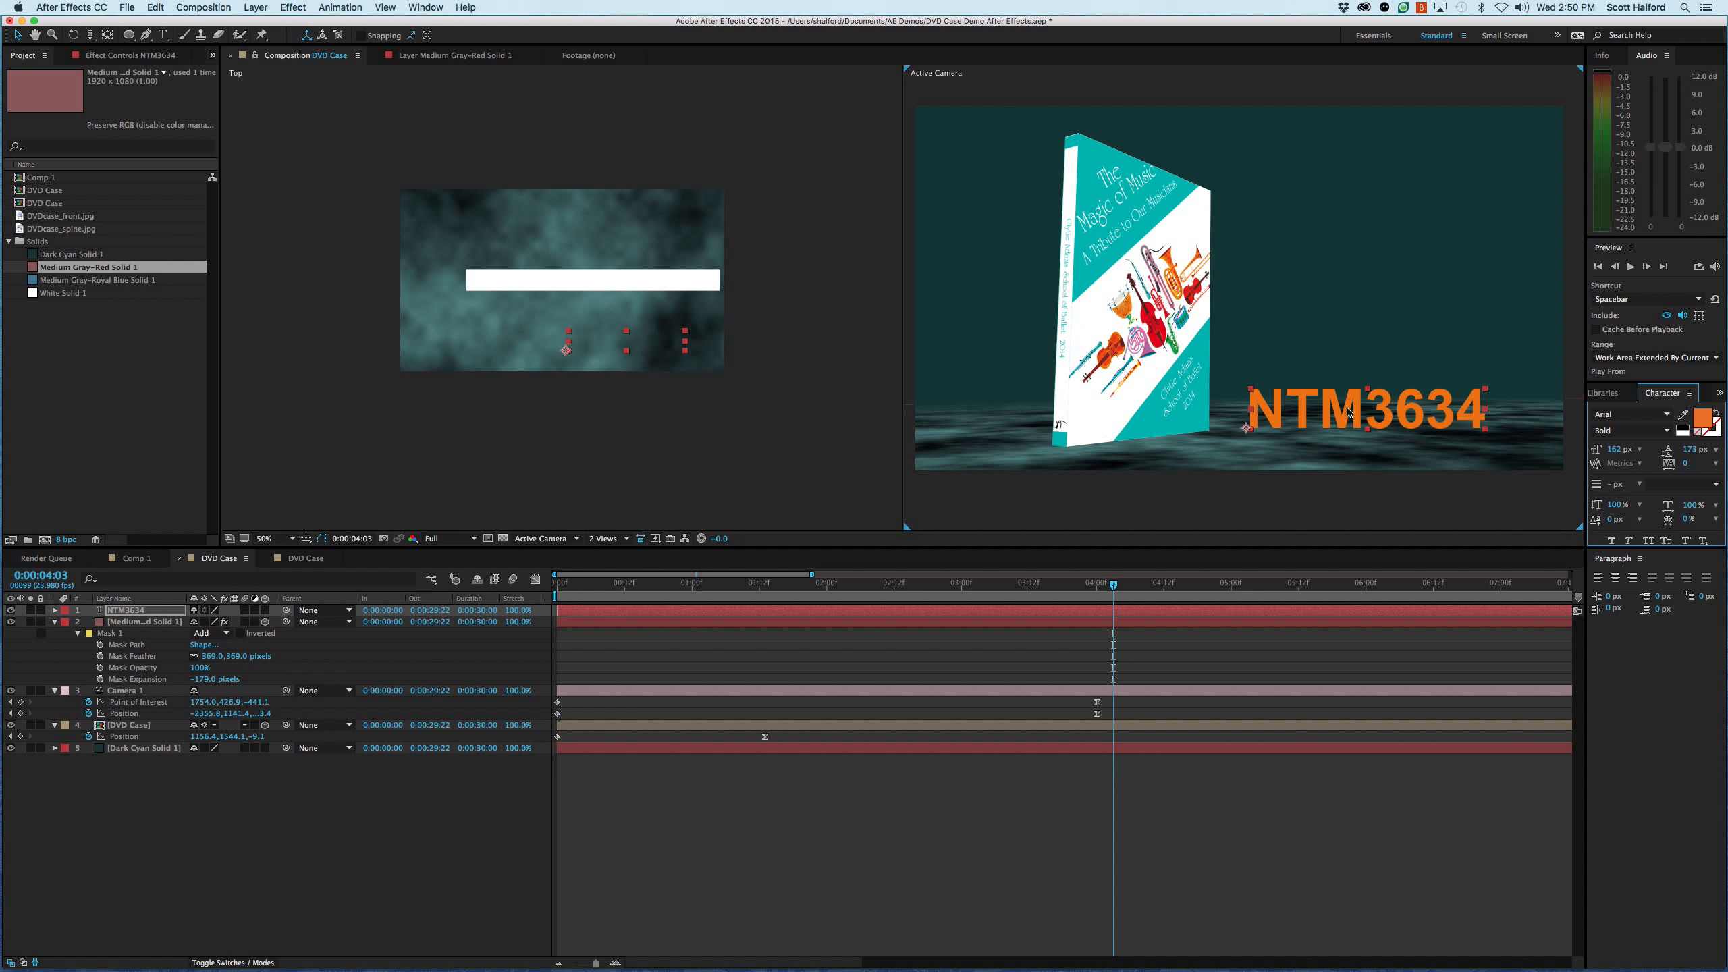
pyautogui.click(1121, 614)
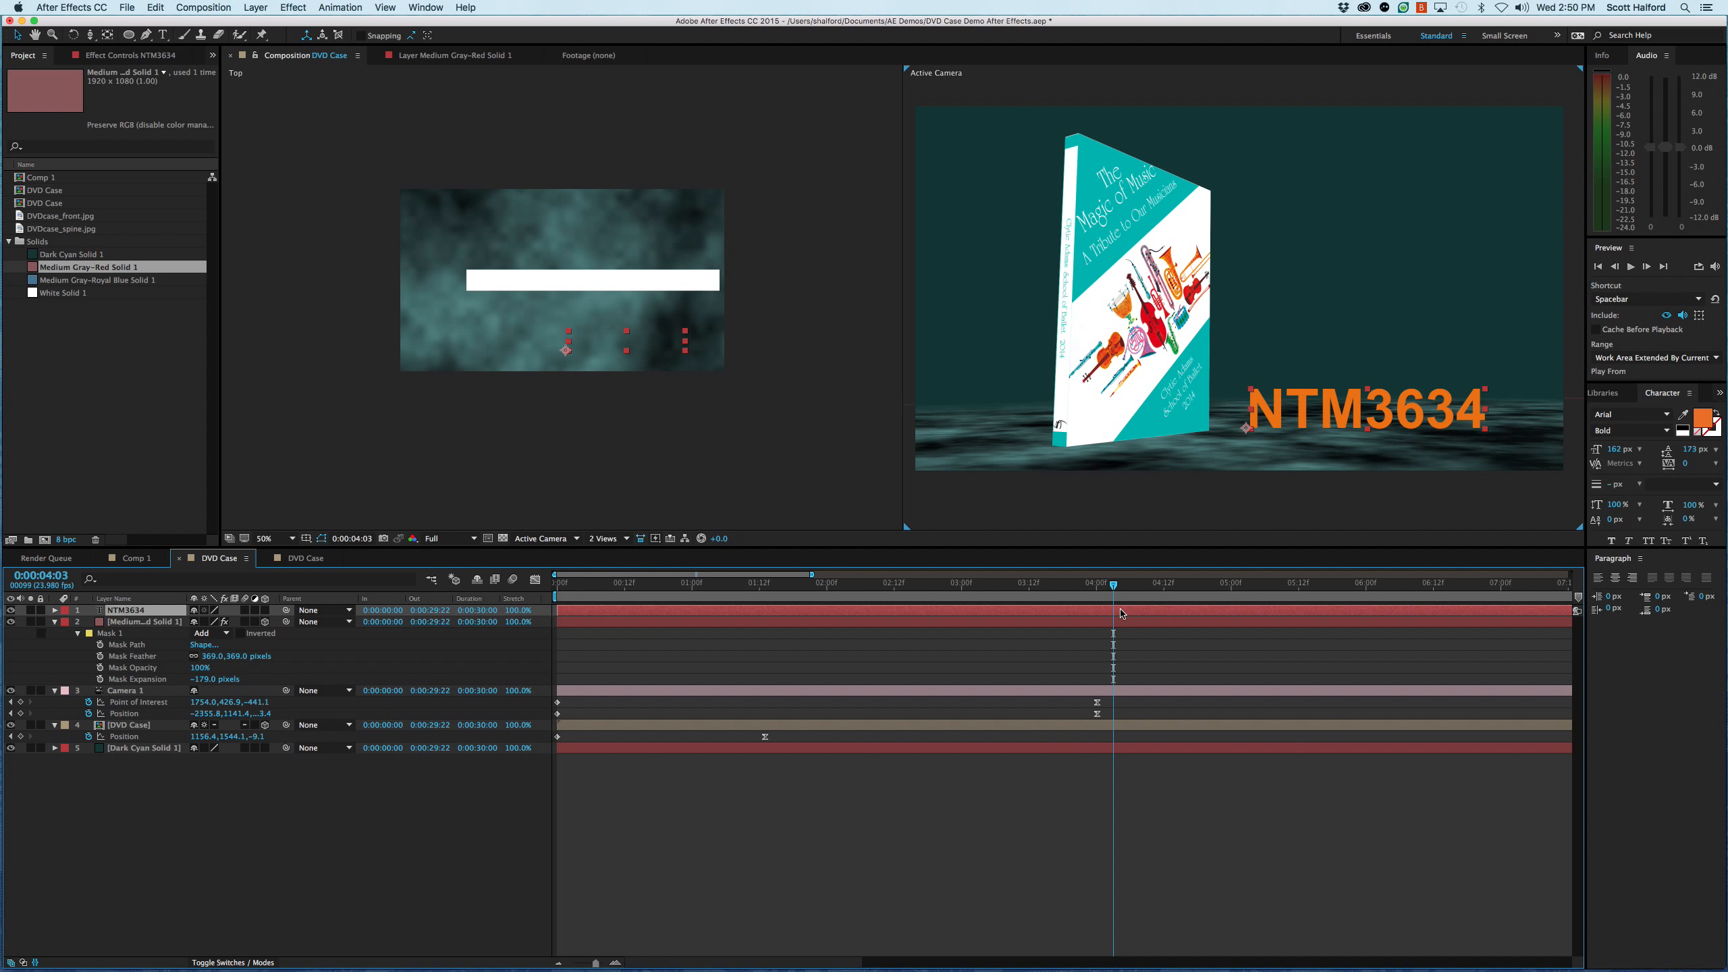
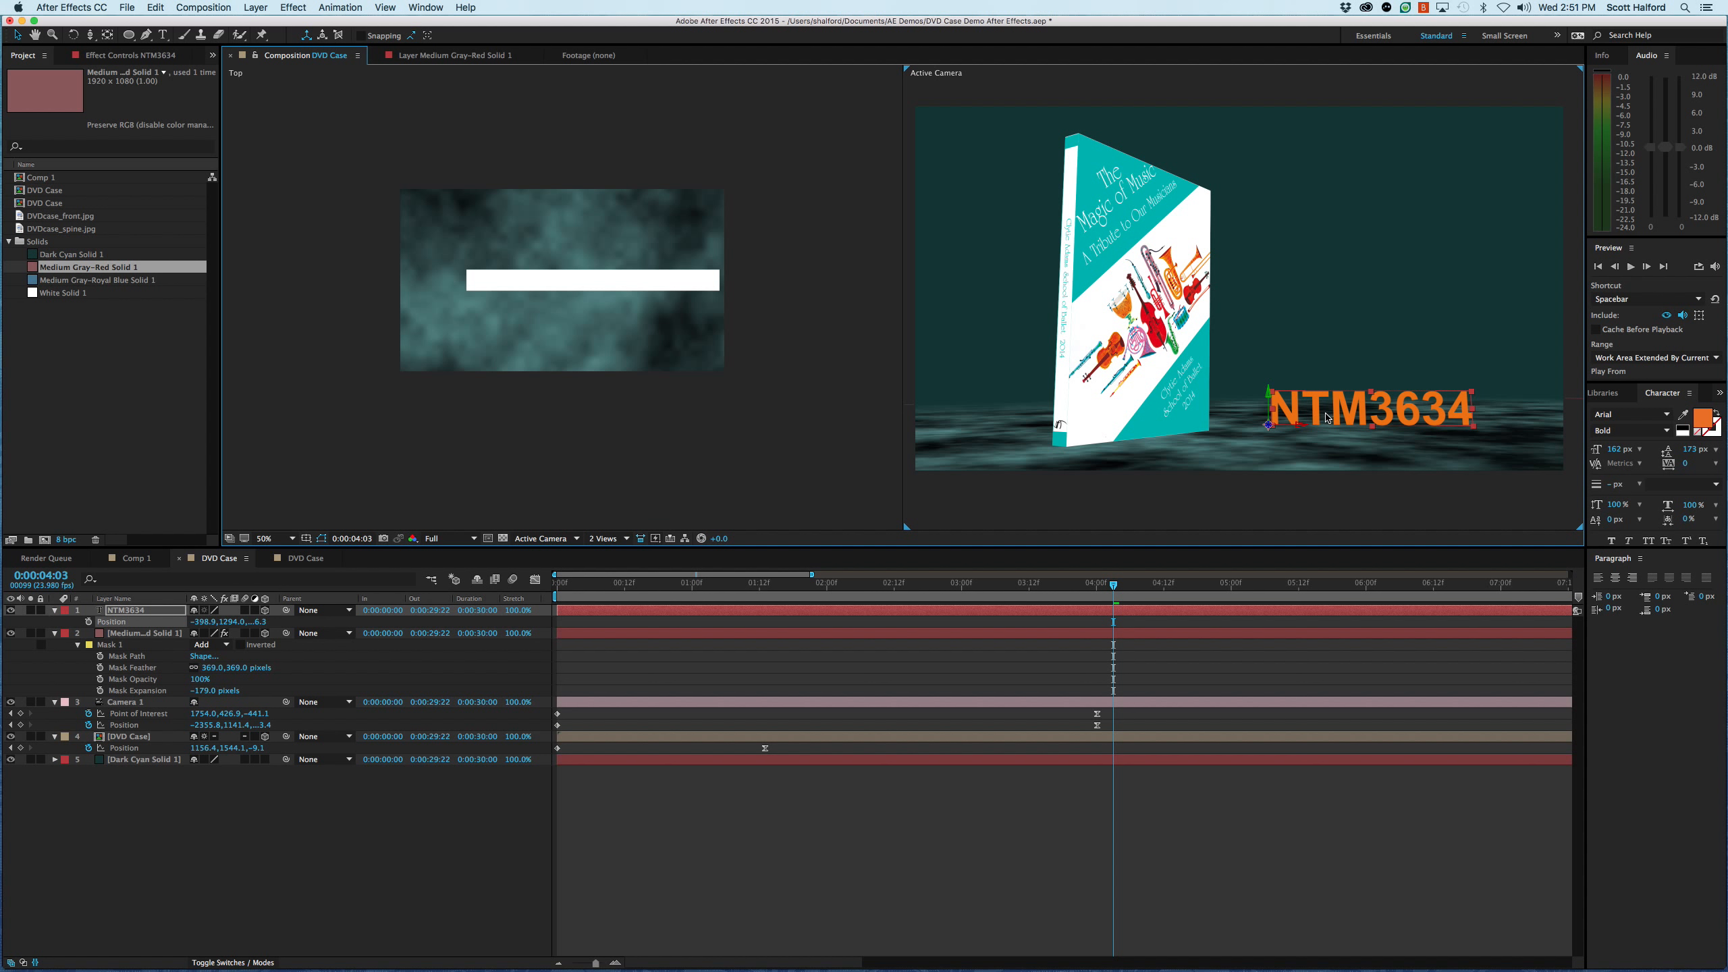
# - Duplicate the NTM3634 text layer and reveal the copy's position property
pyautogui.click(1123, 776)
pyautogui.click(1131, 611)
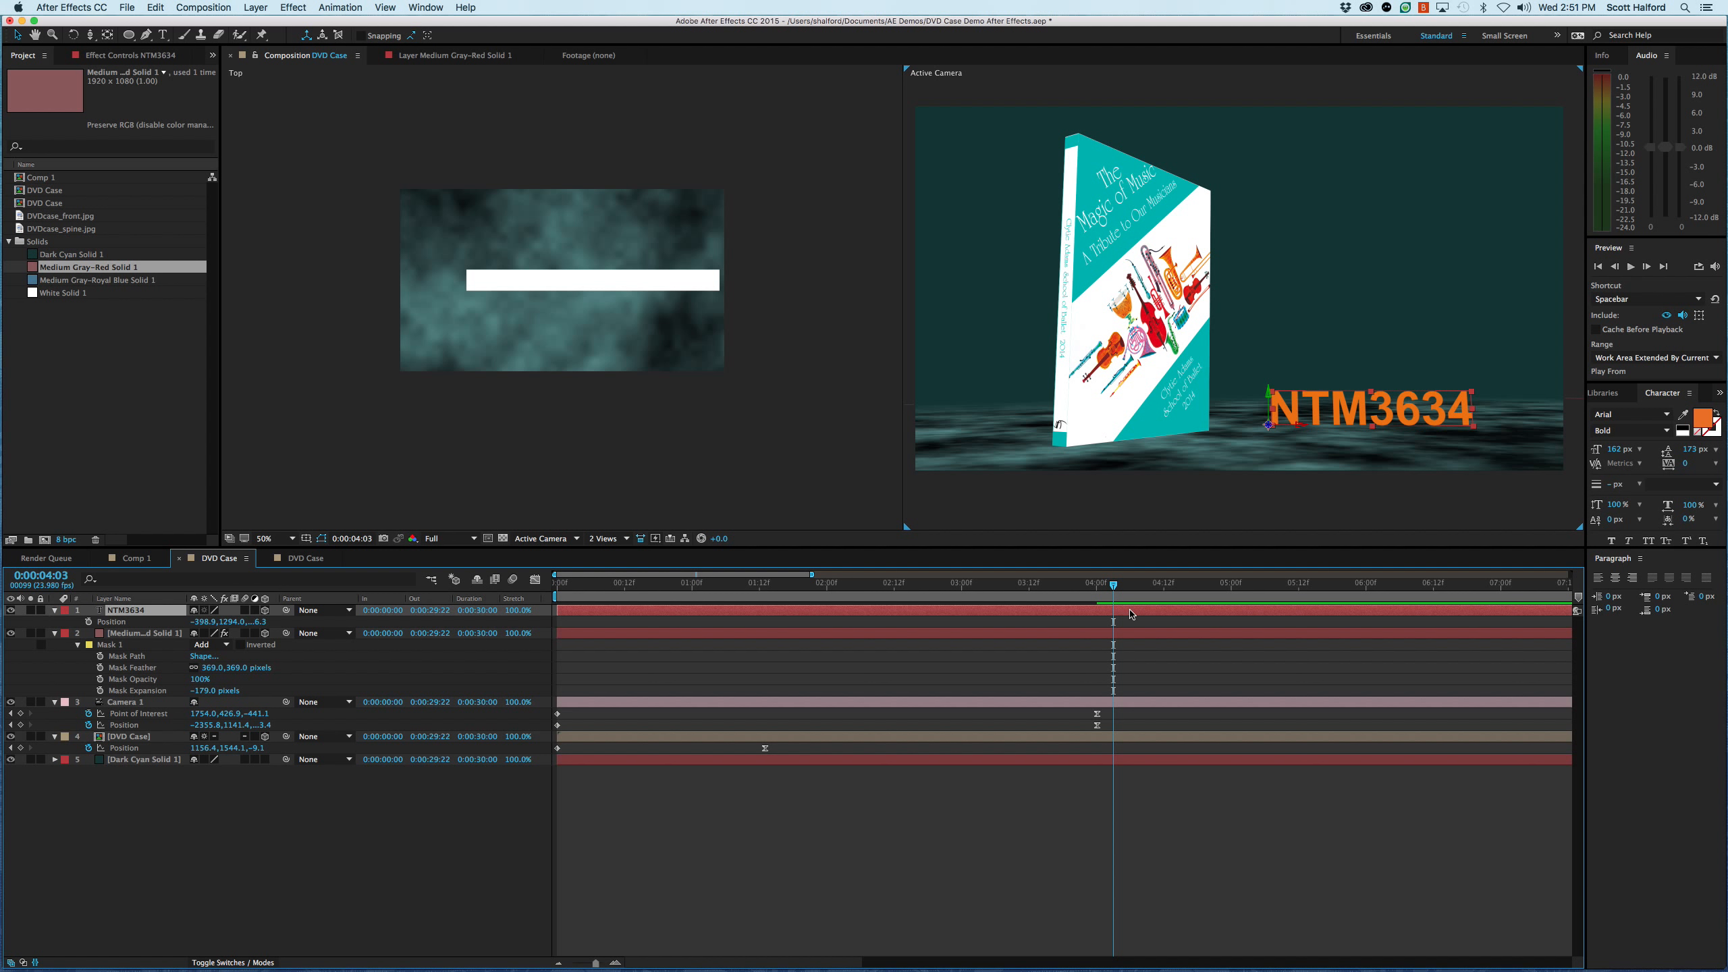
pyautogui.click(1161, 674)
pyautogui.click(1139, 610)
pyautogui.moveTo(506, 471); pyautogui.dragTo(678, 263)
pyautogui.moveTo(591, 394); pyautogui.dragTo(600, 274)
pyautogui.press('.')
pyautogui.press('.')
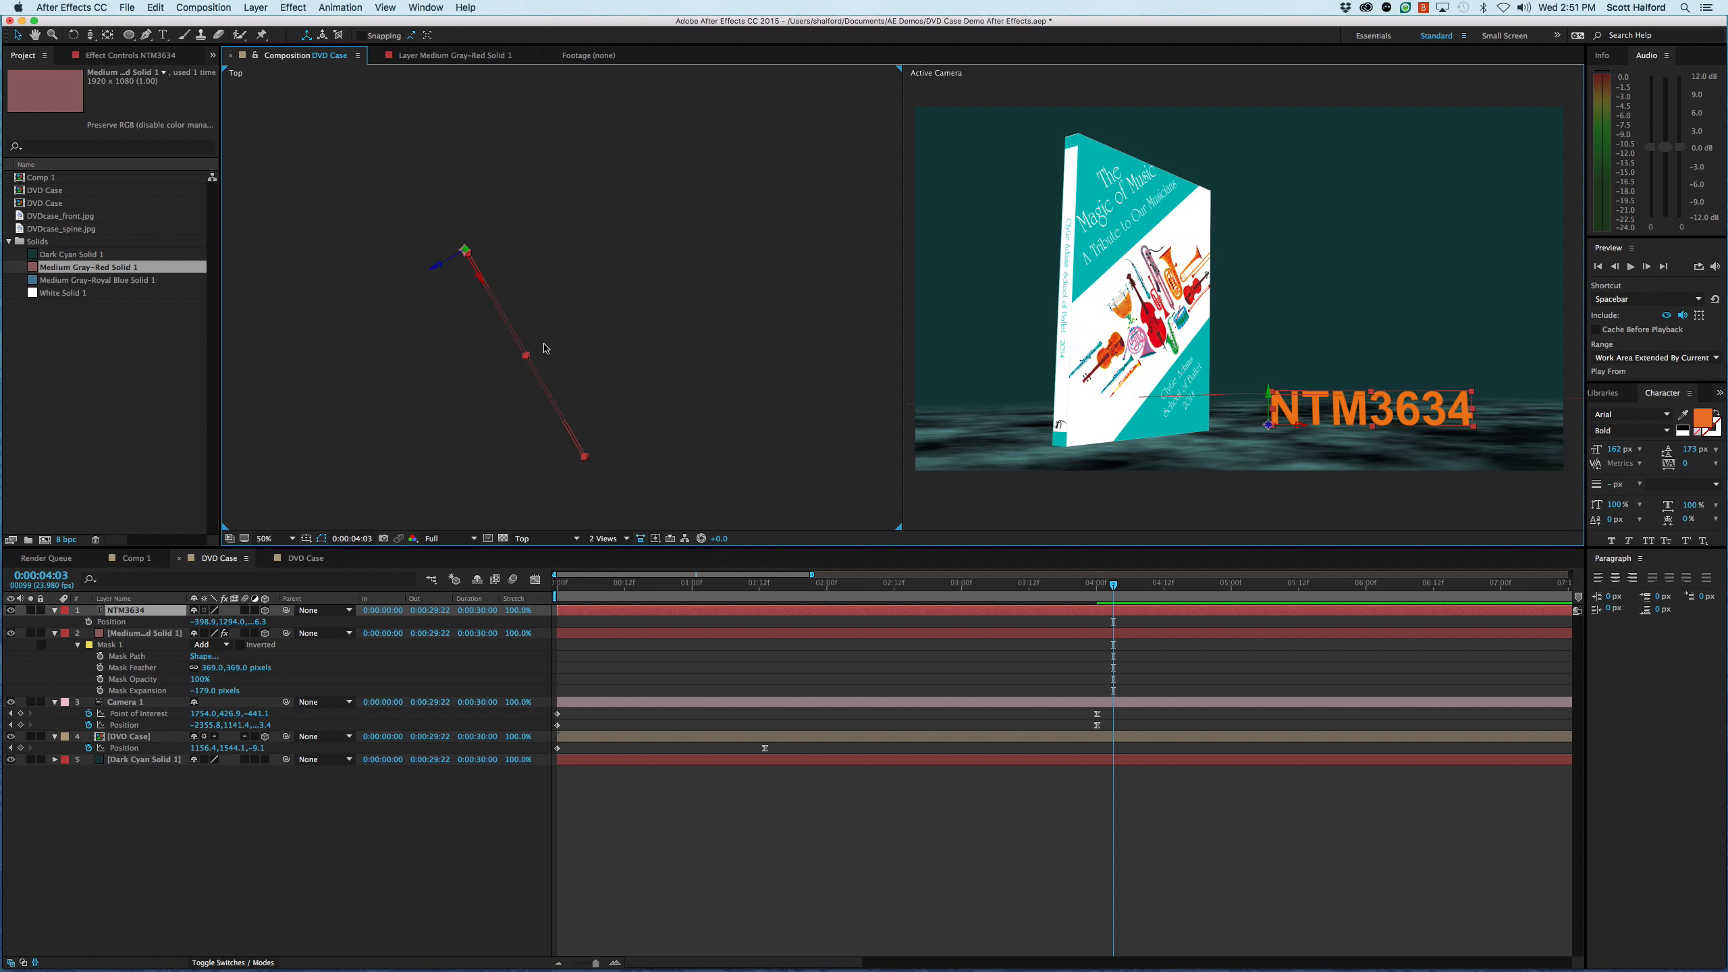
pyautogui.press(',')
pyautogui.press('super+d')
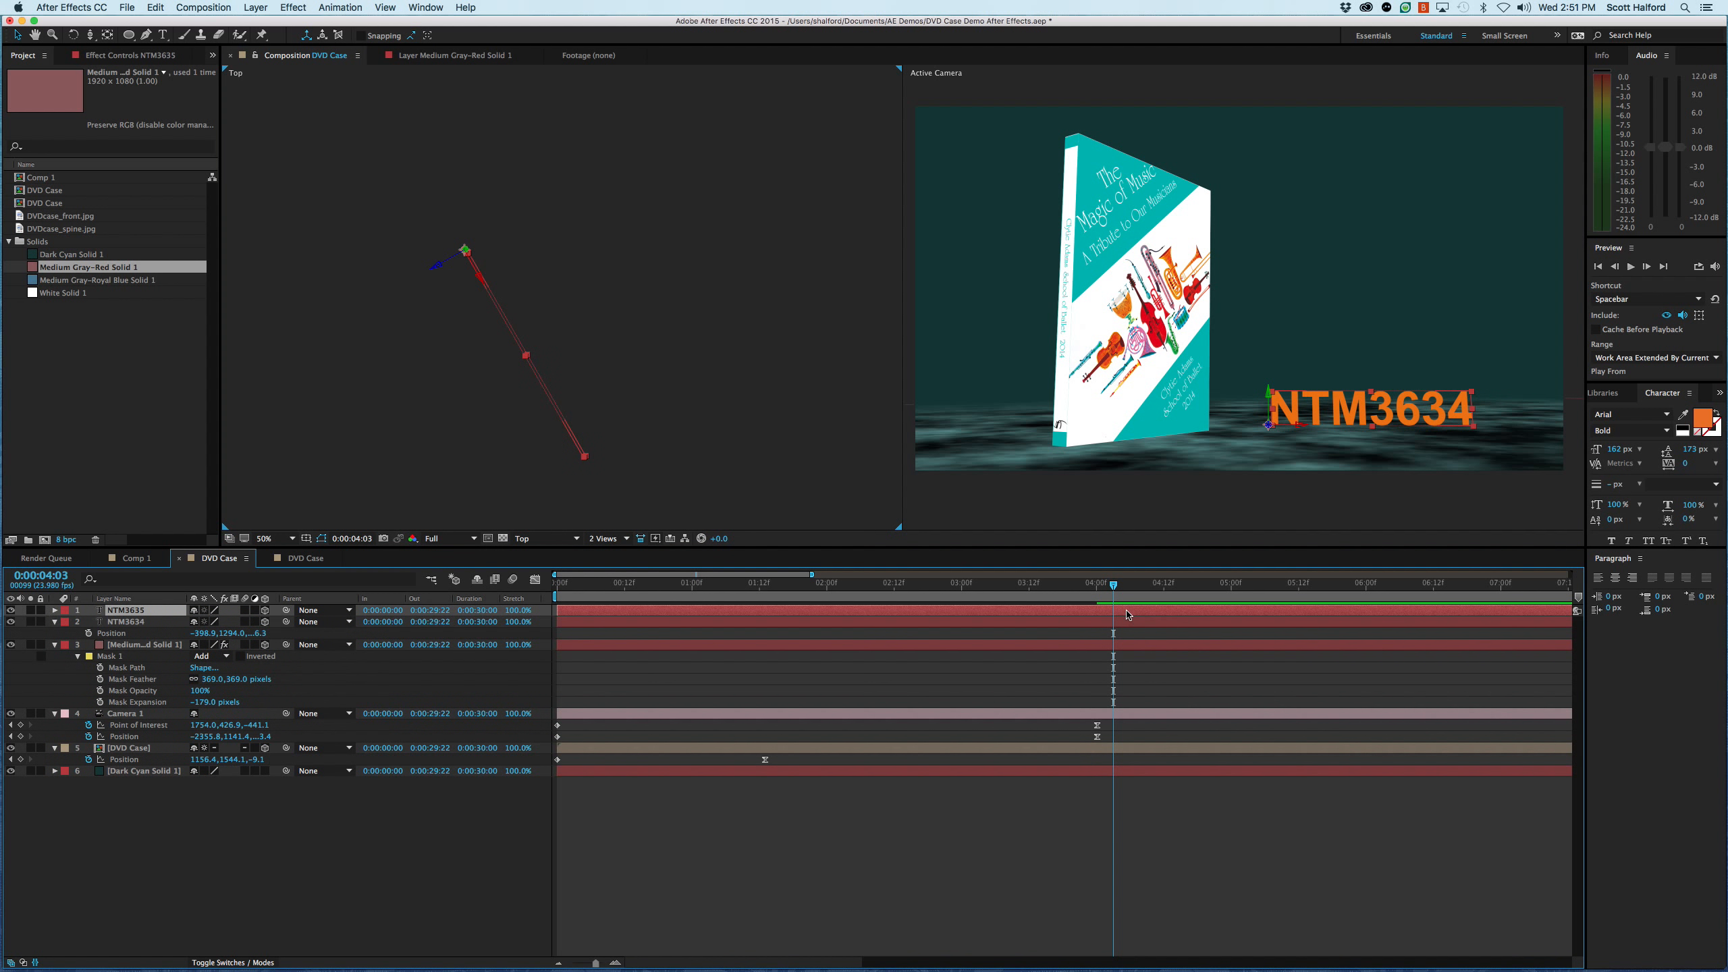
pyautogui.press('p')
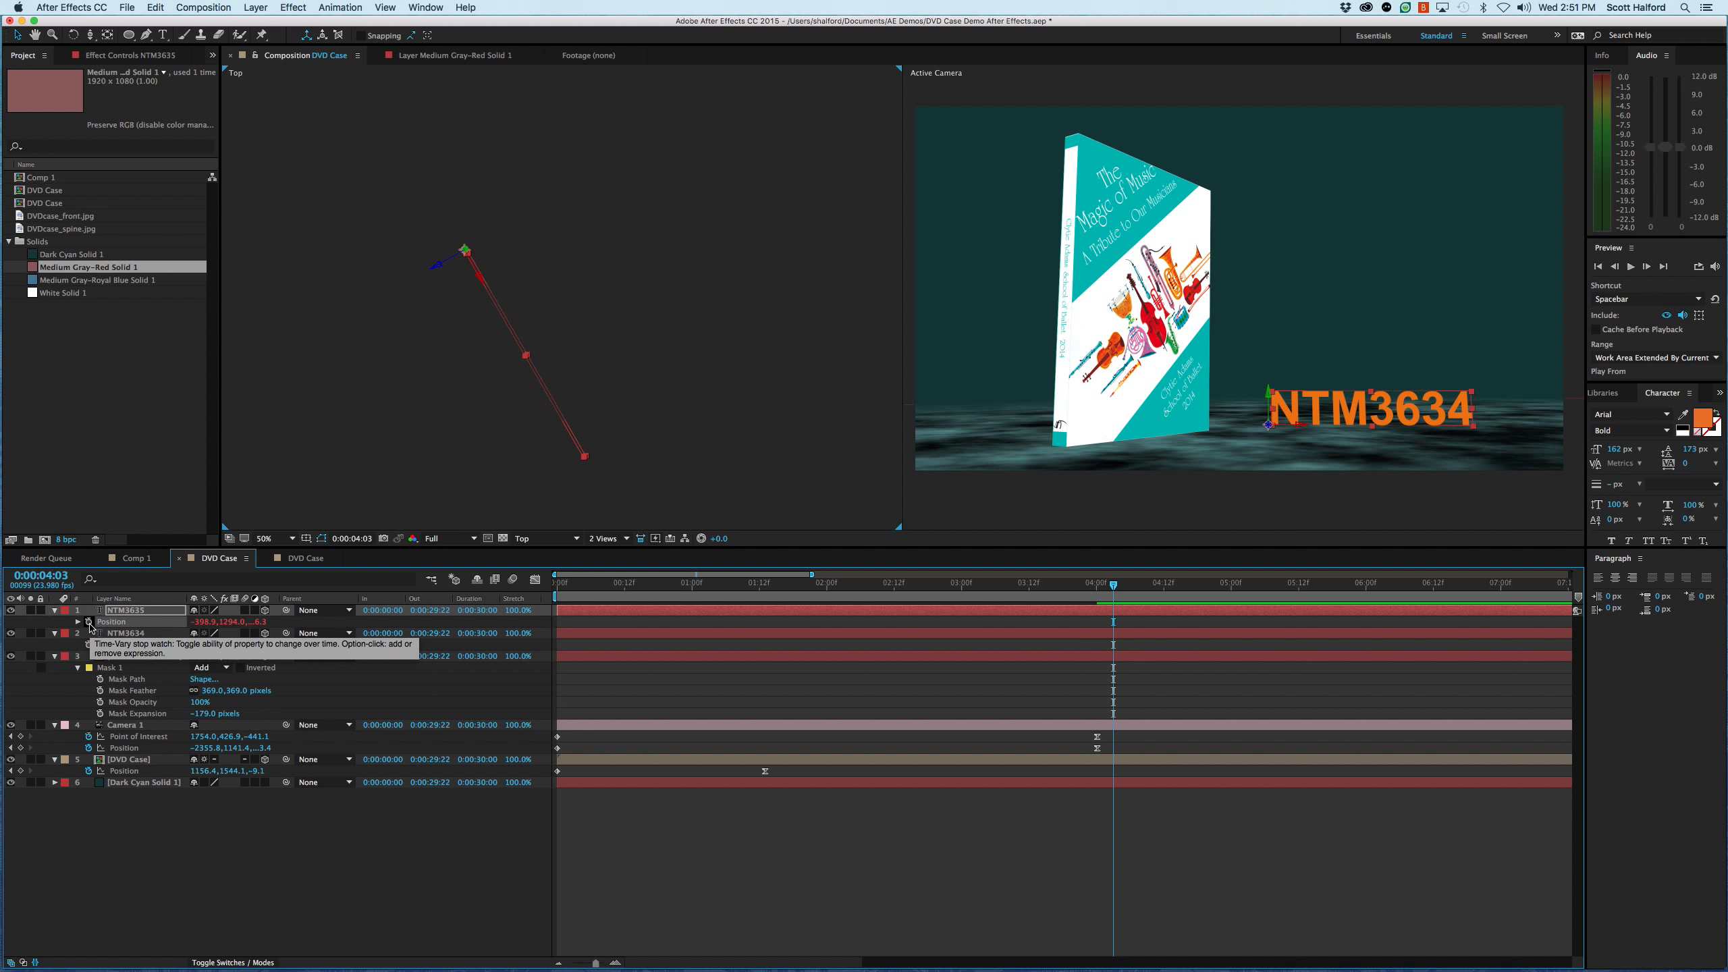
# - Give the duplicate text layer's position the expression thisComp.layer(index-1).transform.position+[0,0,2]
pyautogui.keyDown('alt'); pyautogui.click(89, 622); pyautogui.keyUp('alt')
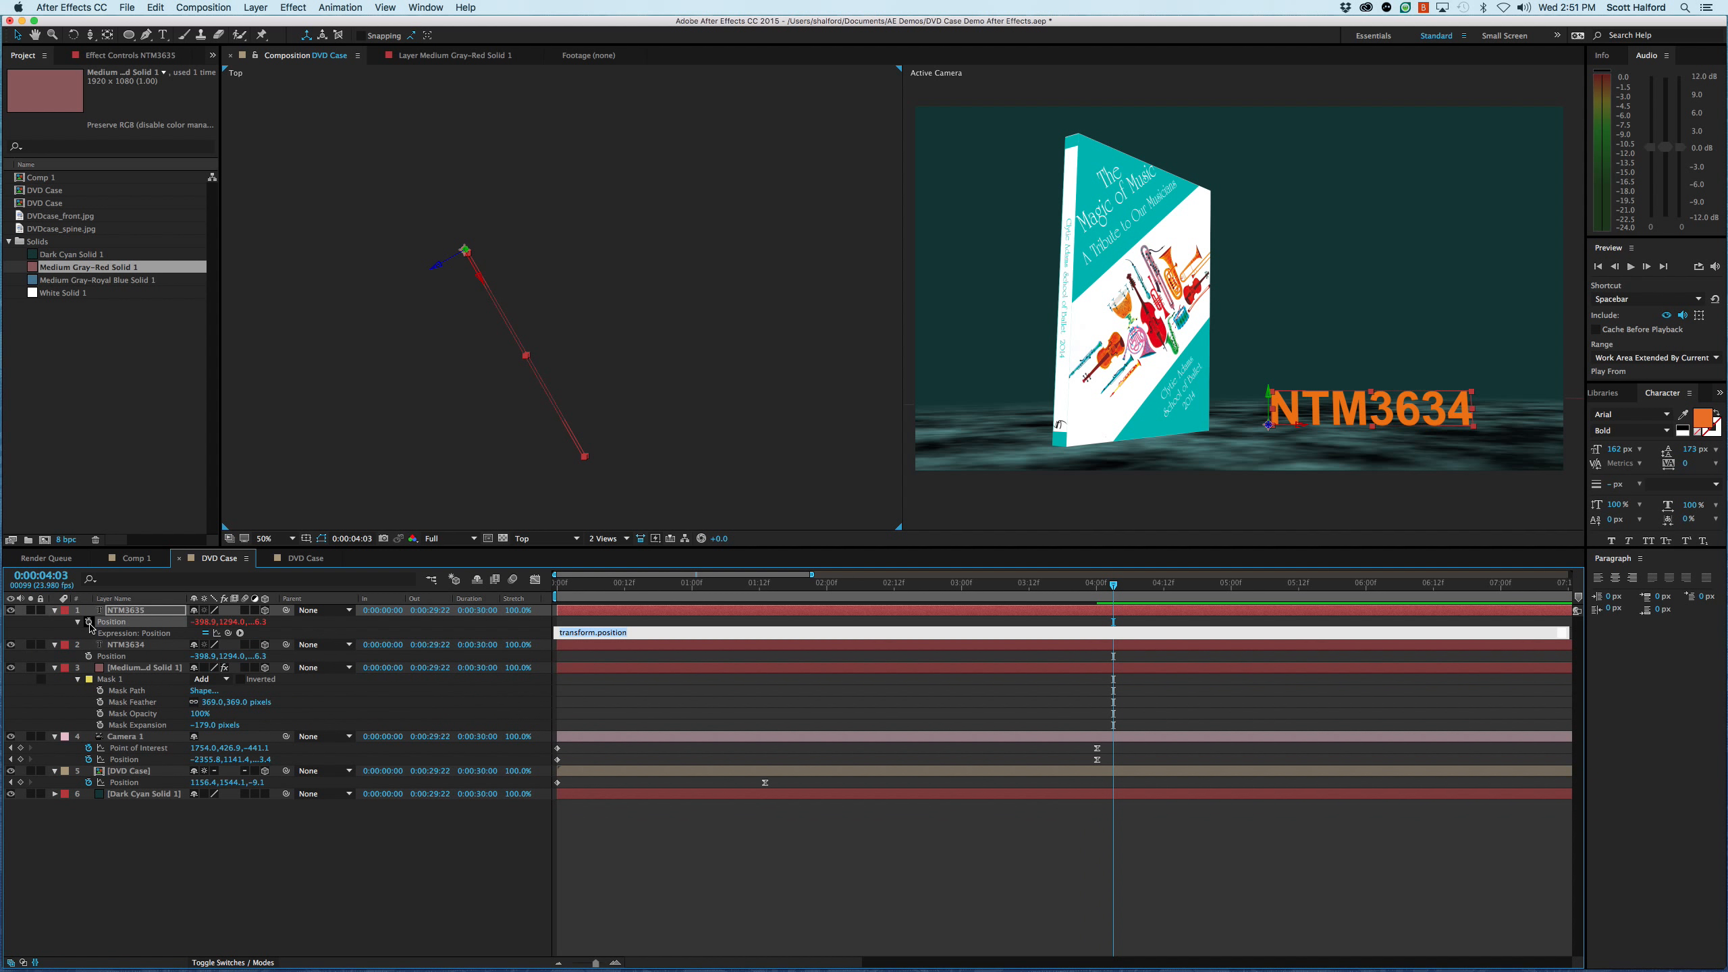
pyautogui.click(558, 633)
pyautogui.write('thisComp.layer')
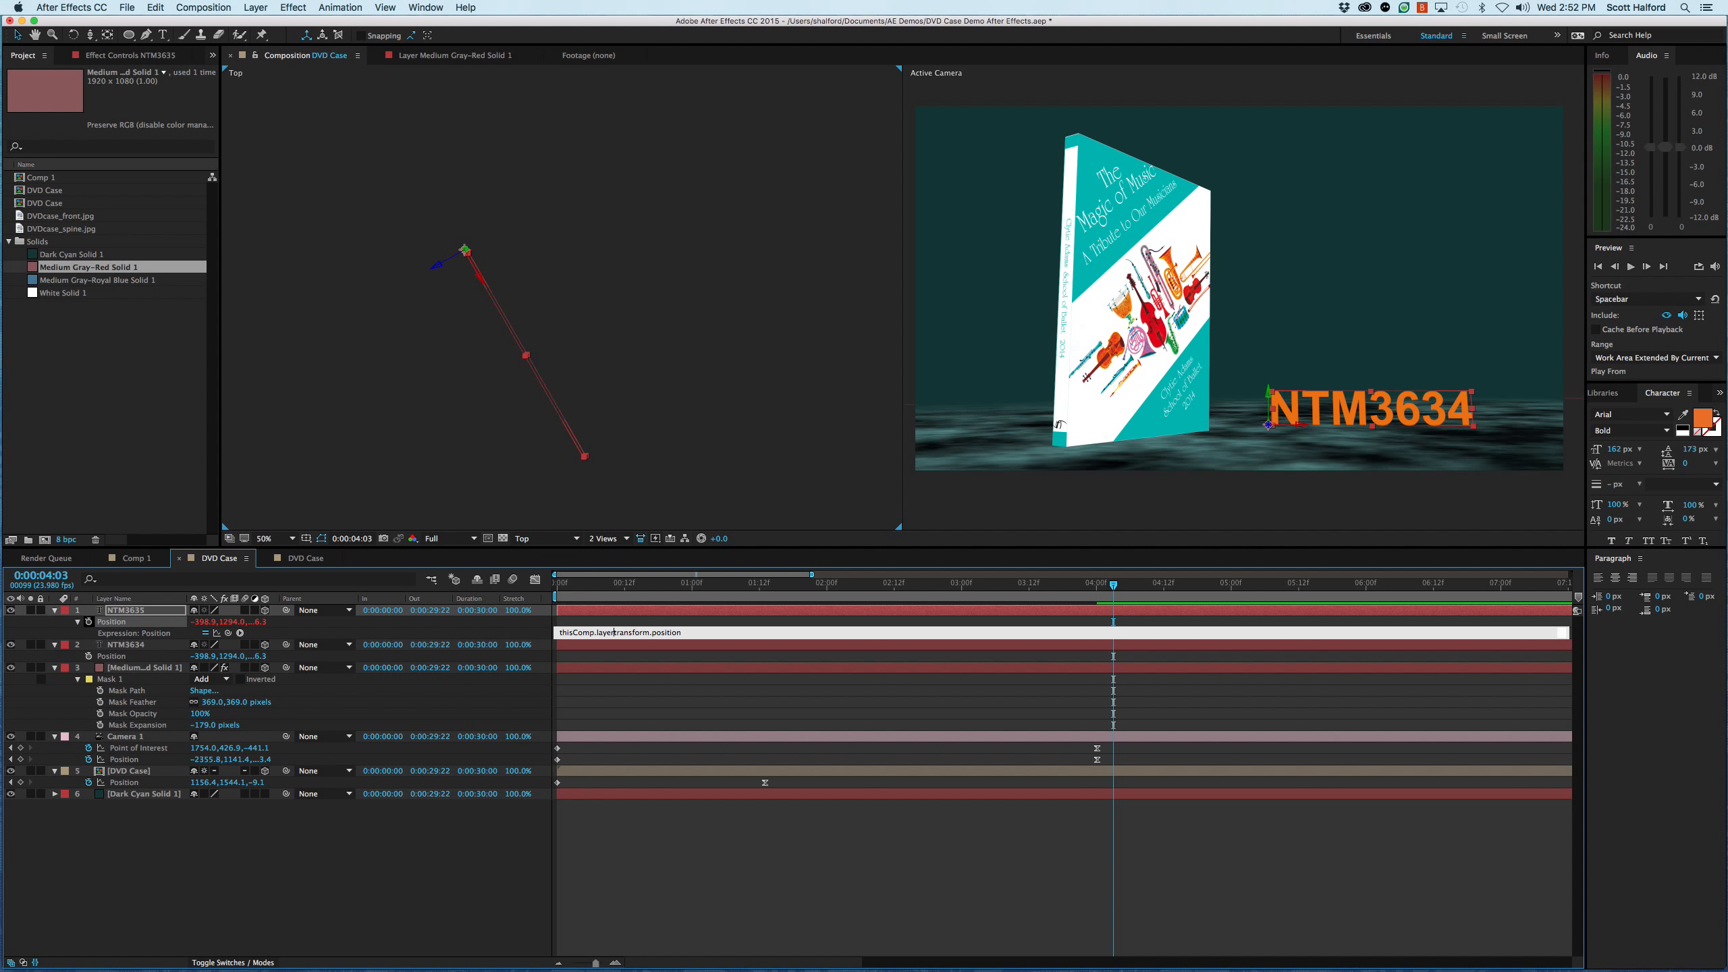
pyautogui.write('(')
pyautogui.write('indes')
pyautogui.press('BackSpace')
pyautogui.write('x')
pyautogui.write('-')
pyautogui.write('1')
pyautogui.write(')')
pyautogui.write('.')
pyautogui.write('=')
pyautogui.press('Return')
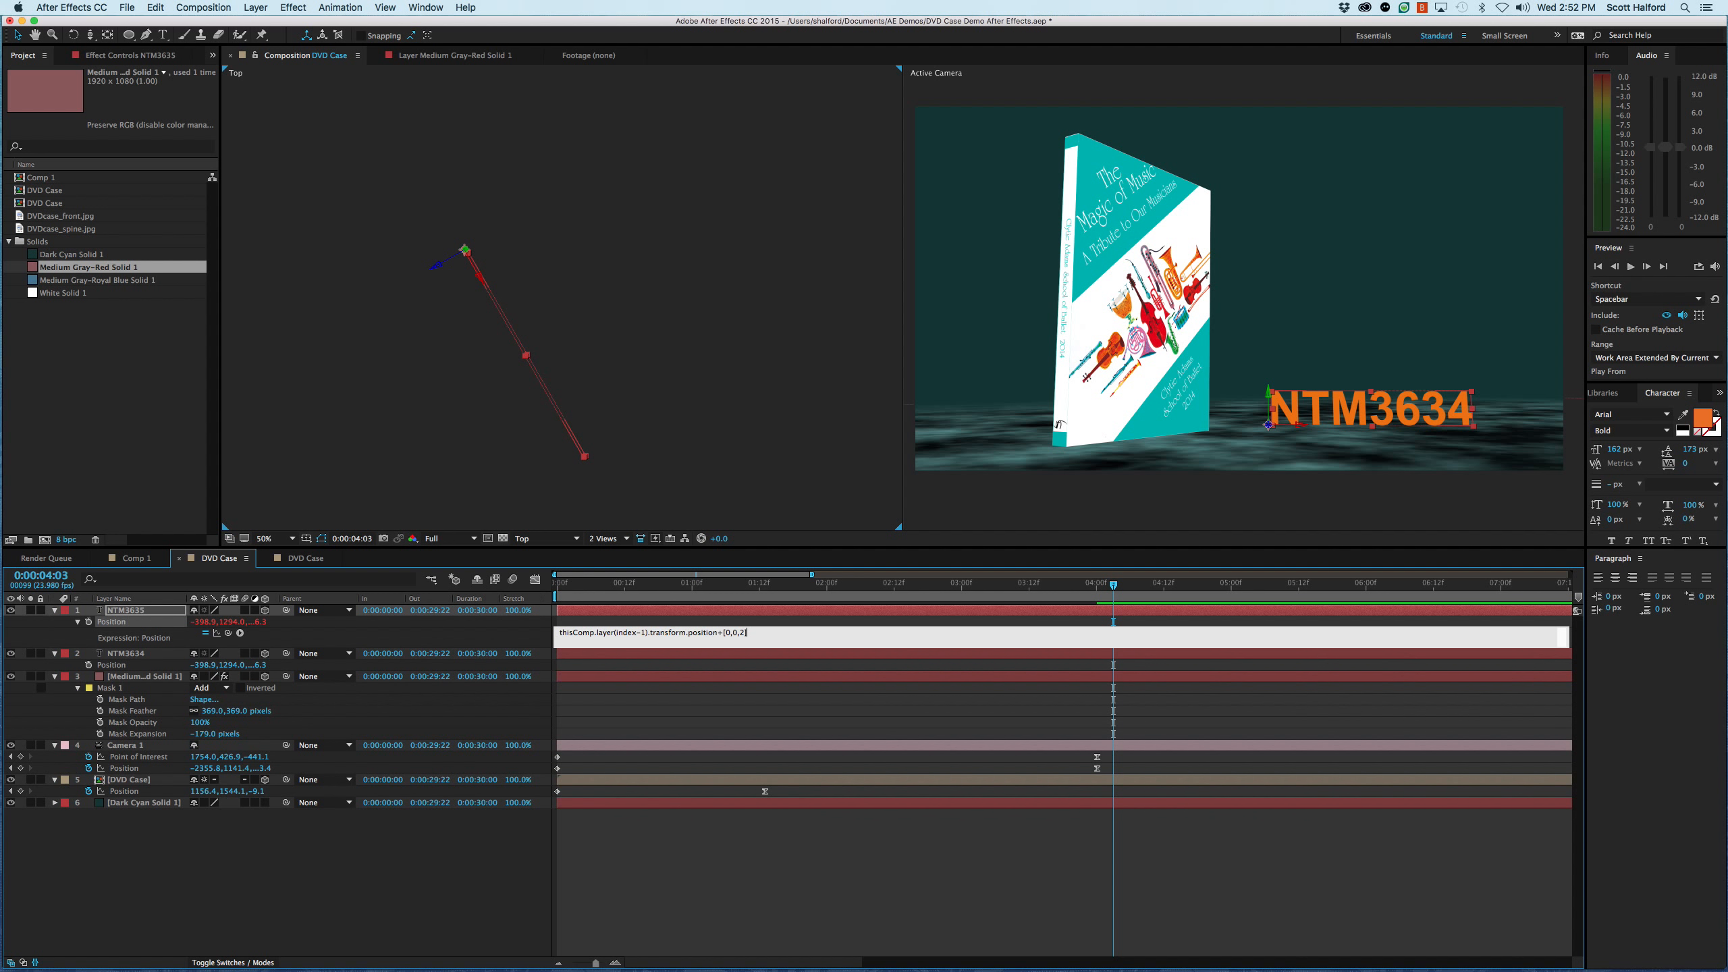
pyautogui.press('KP_Enter')
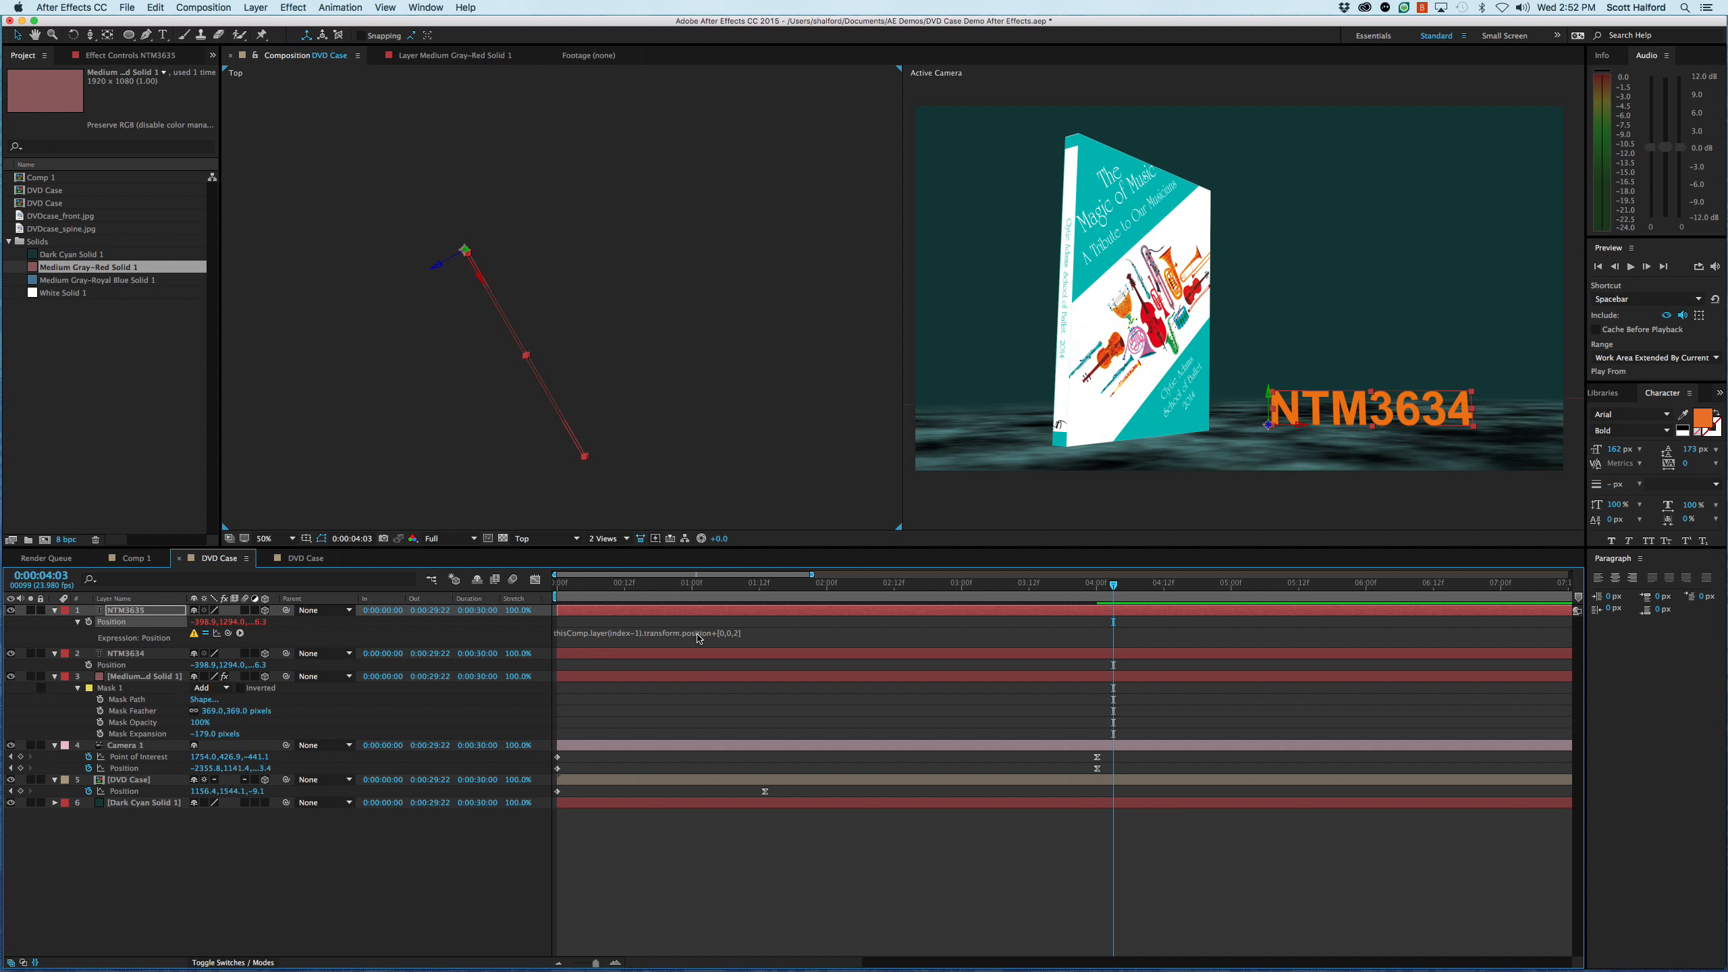
pyautogui.press('super+Tab')
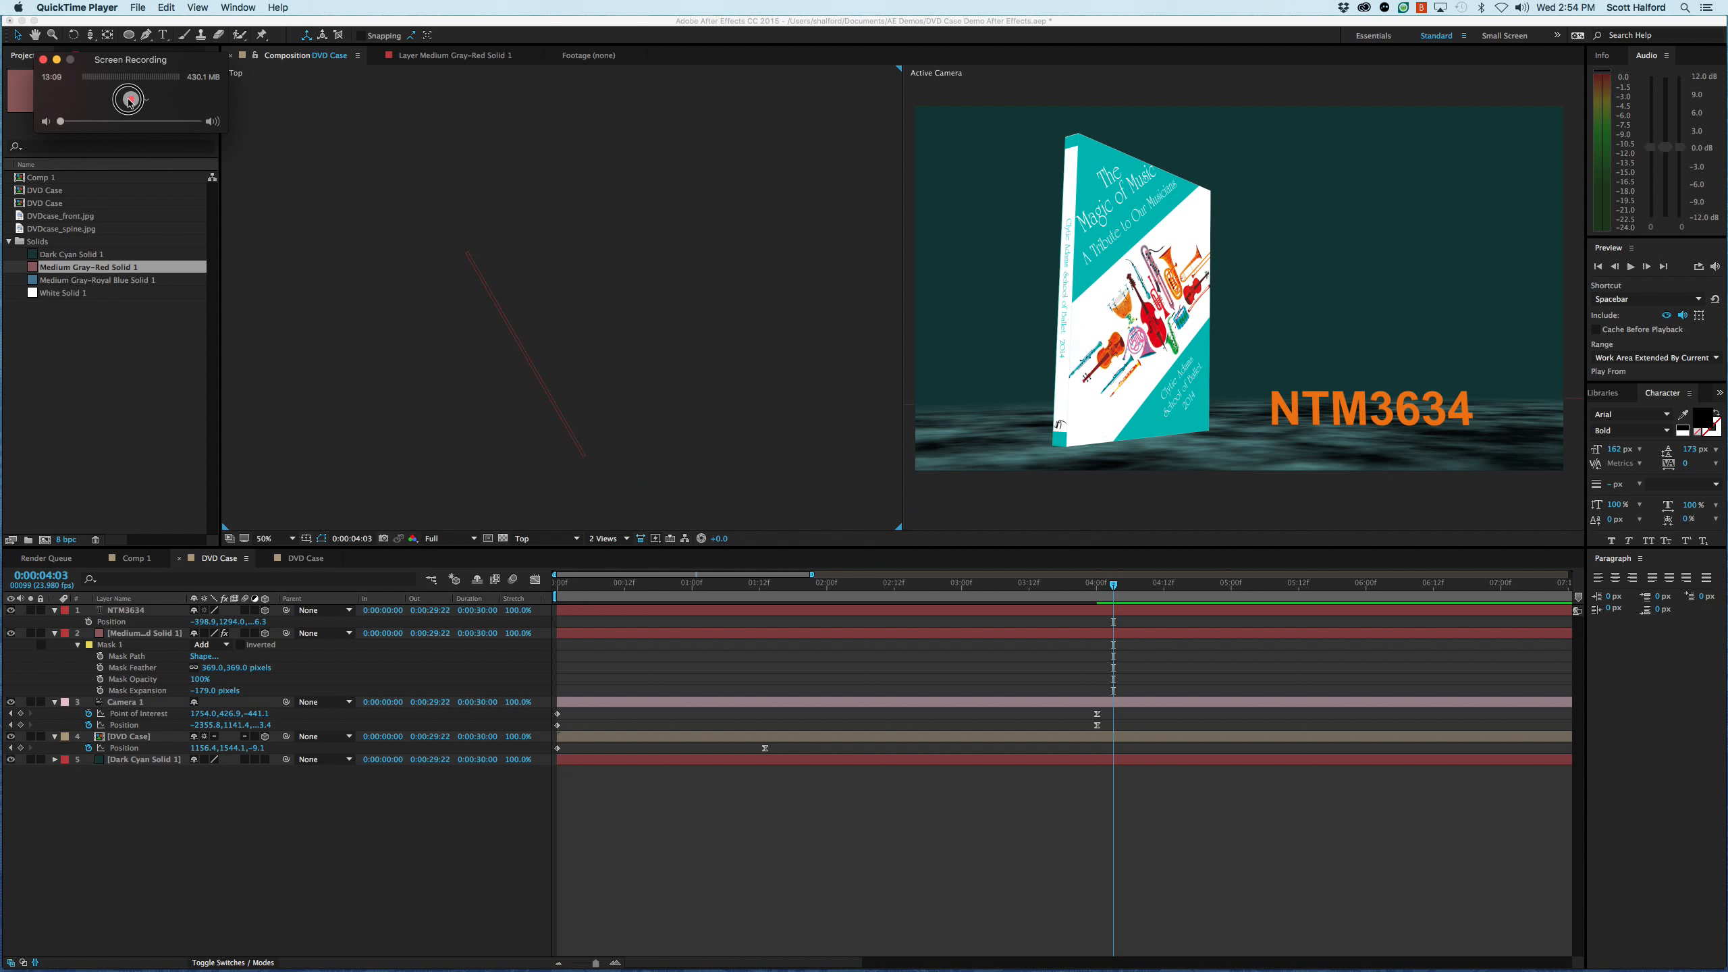
# - Set the NTM3634 text layer's auto-orientation to Off instead of orienting towards the camera
pyautogui.click(312, 858)
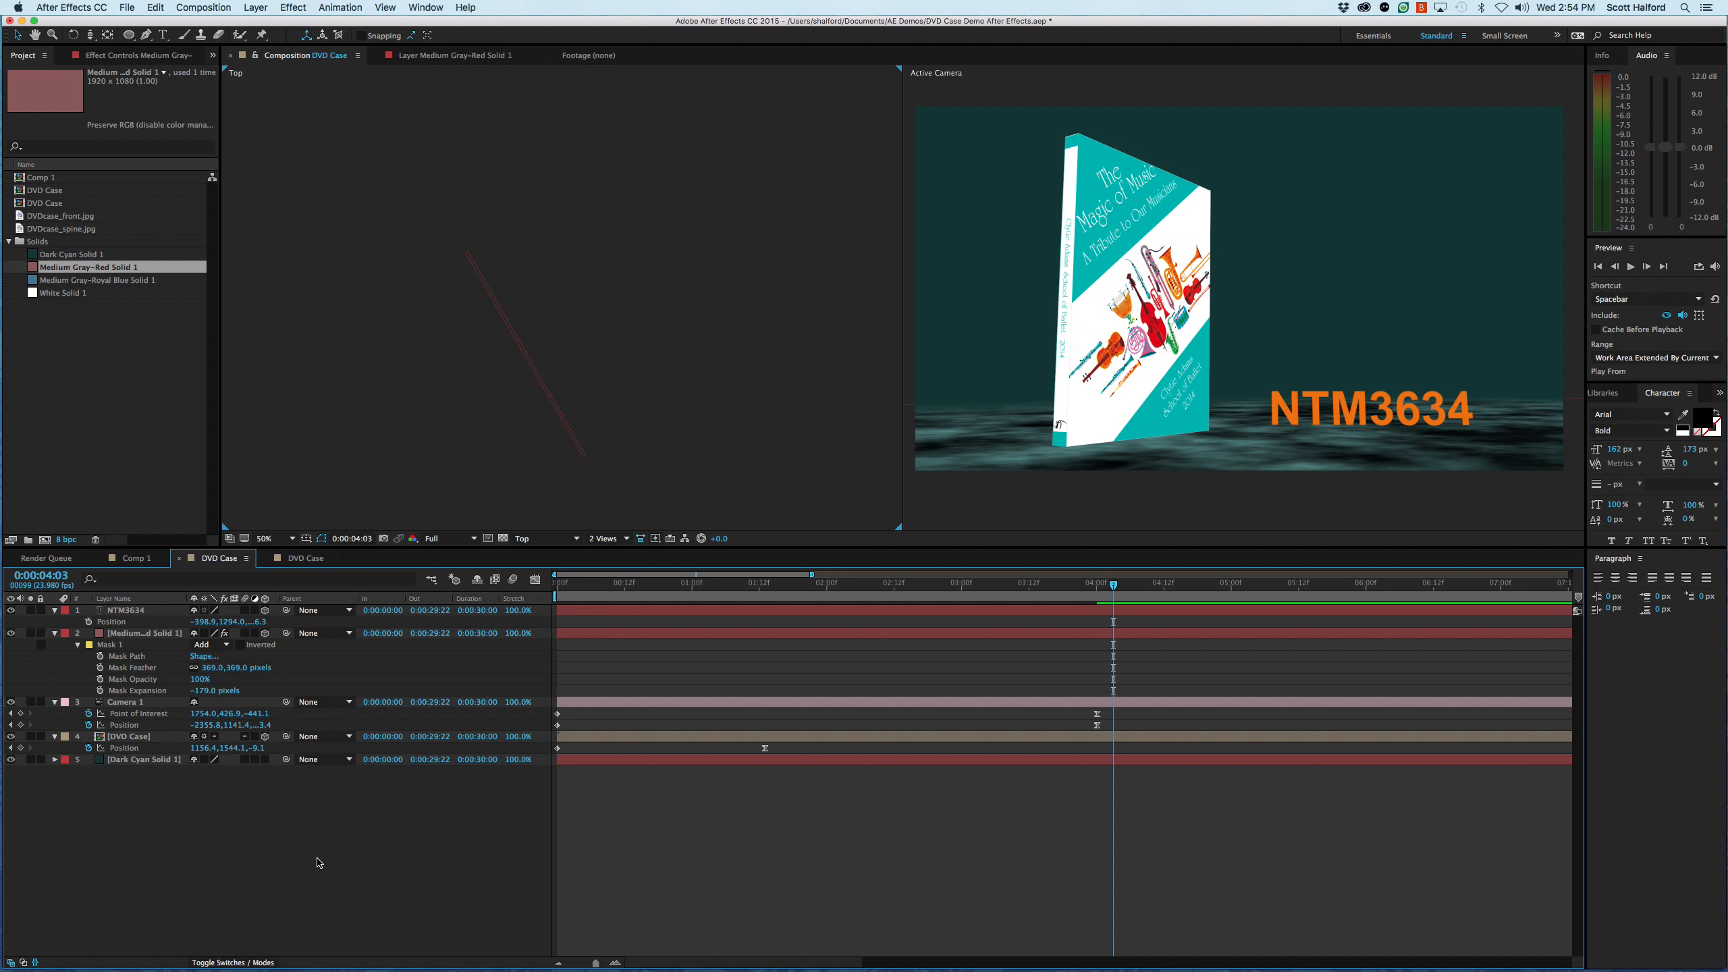
pyautogui.click(126, 610)
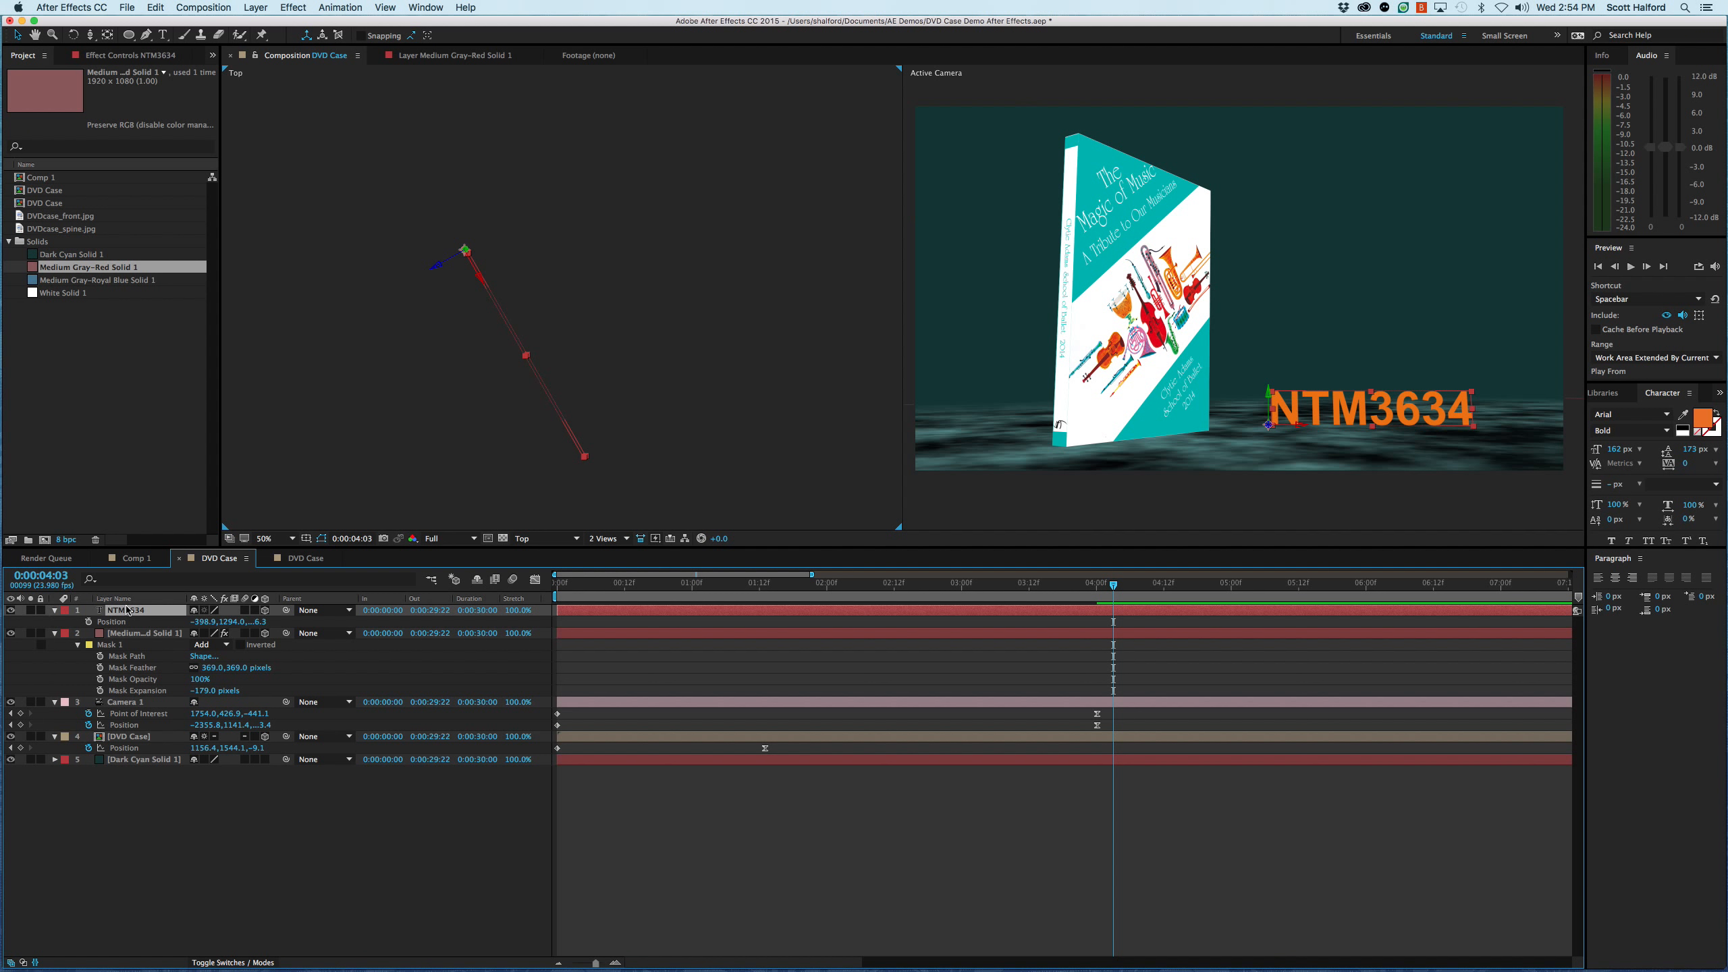
pyautogui.press('super+alt+o')
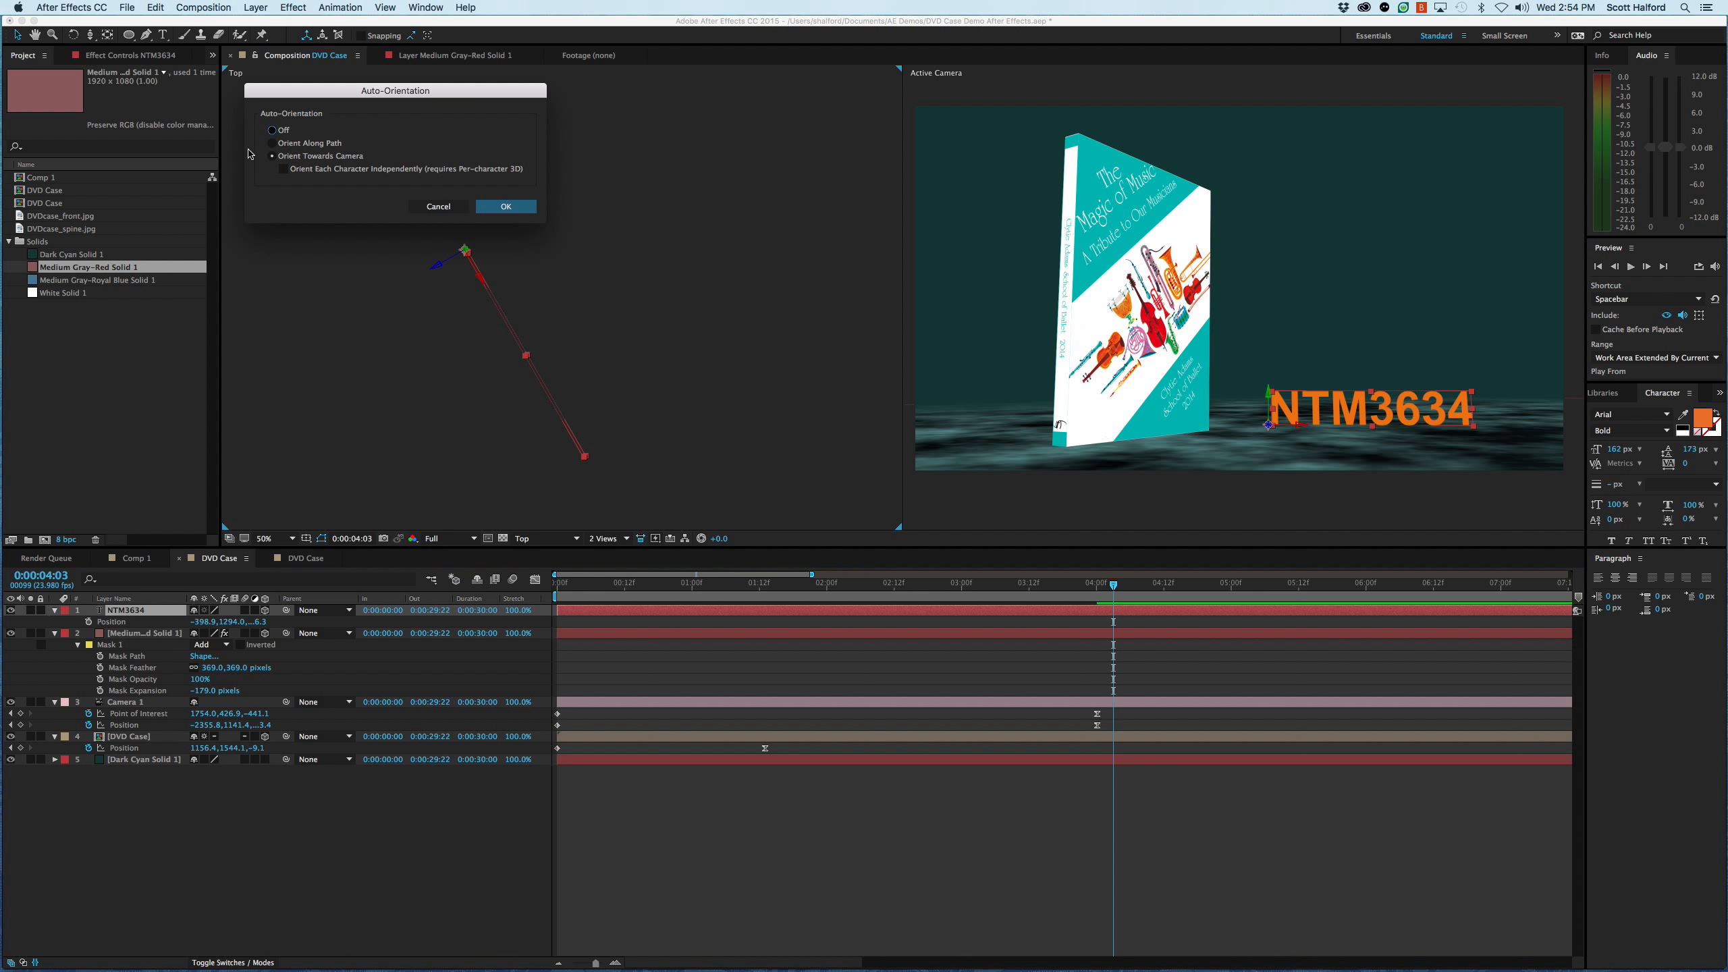
pyautogui.click(498, 211)
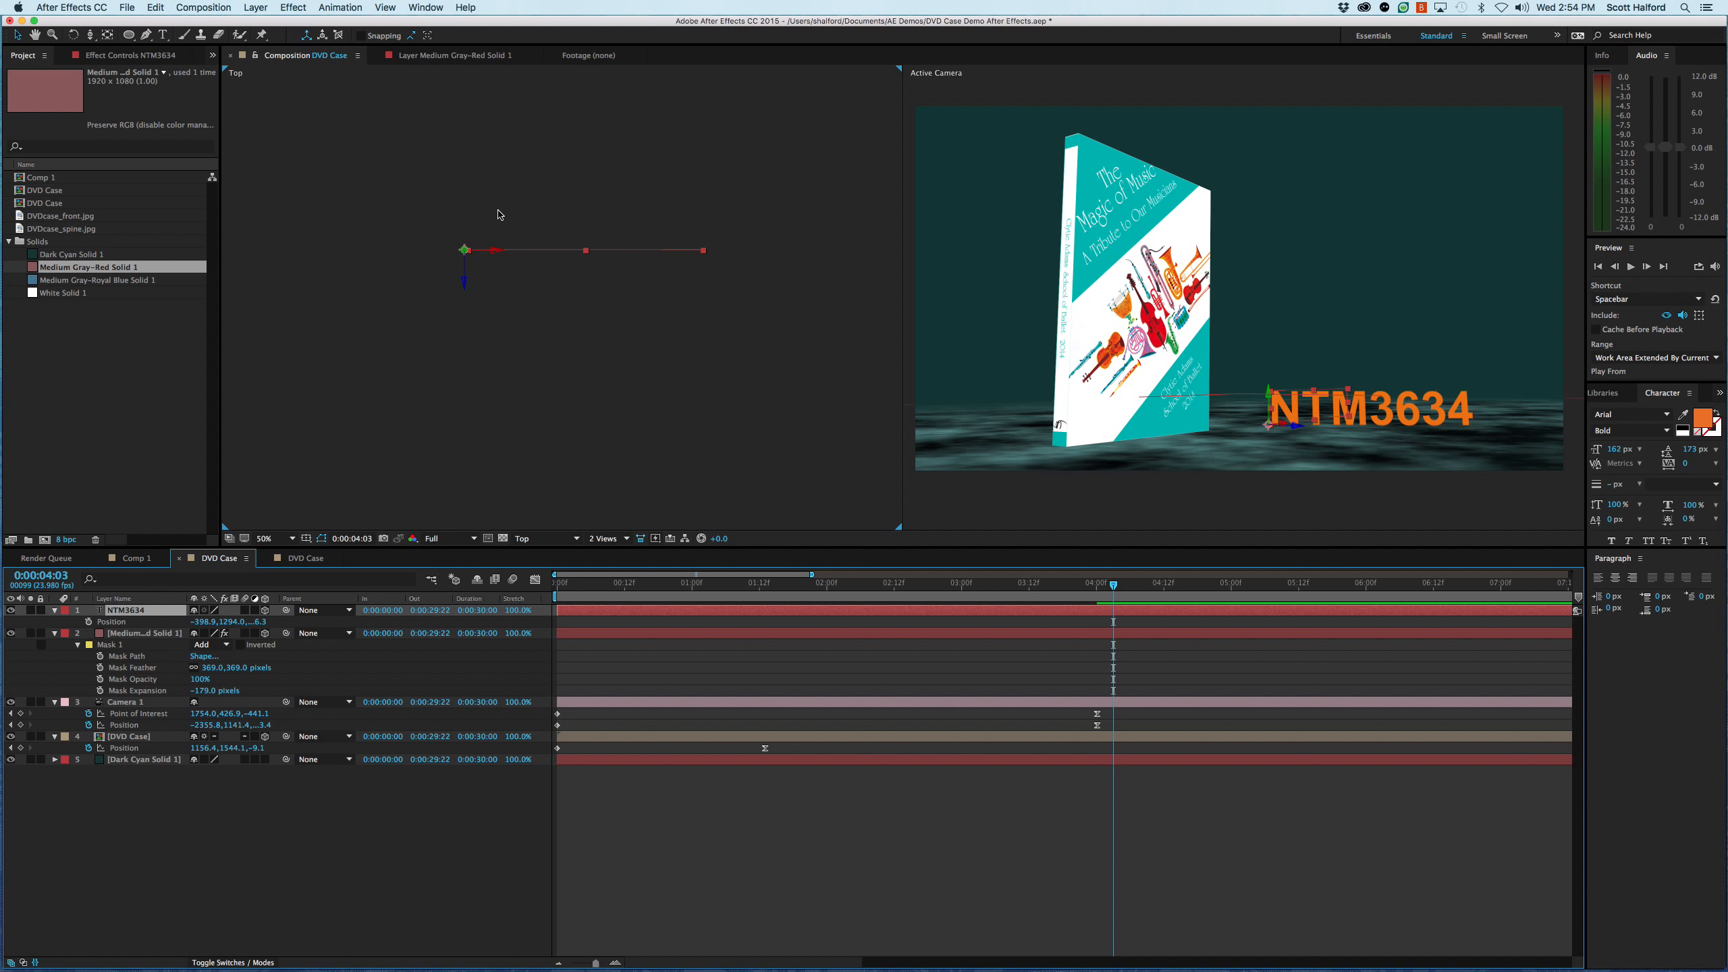
# - Duplicate the NTM3634 text layer
pyautogui.moveTo(1306, 432); pyautogui.dragTo(1307, 368)
pyautogui.click(801, 613)
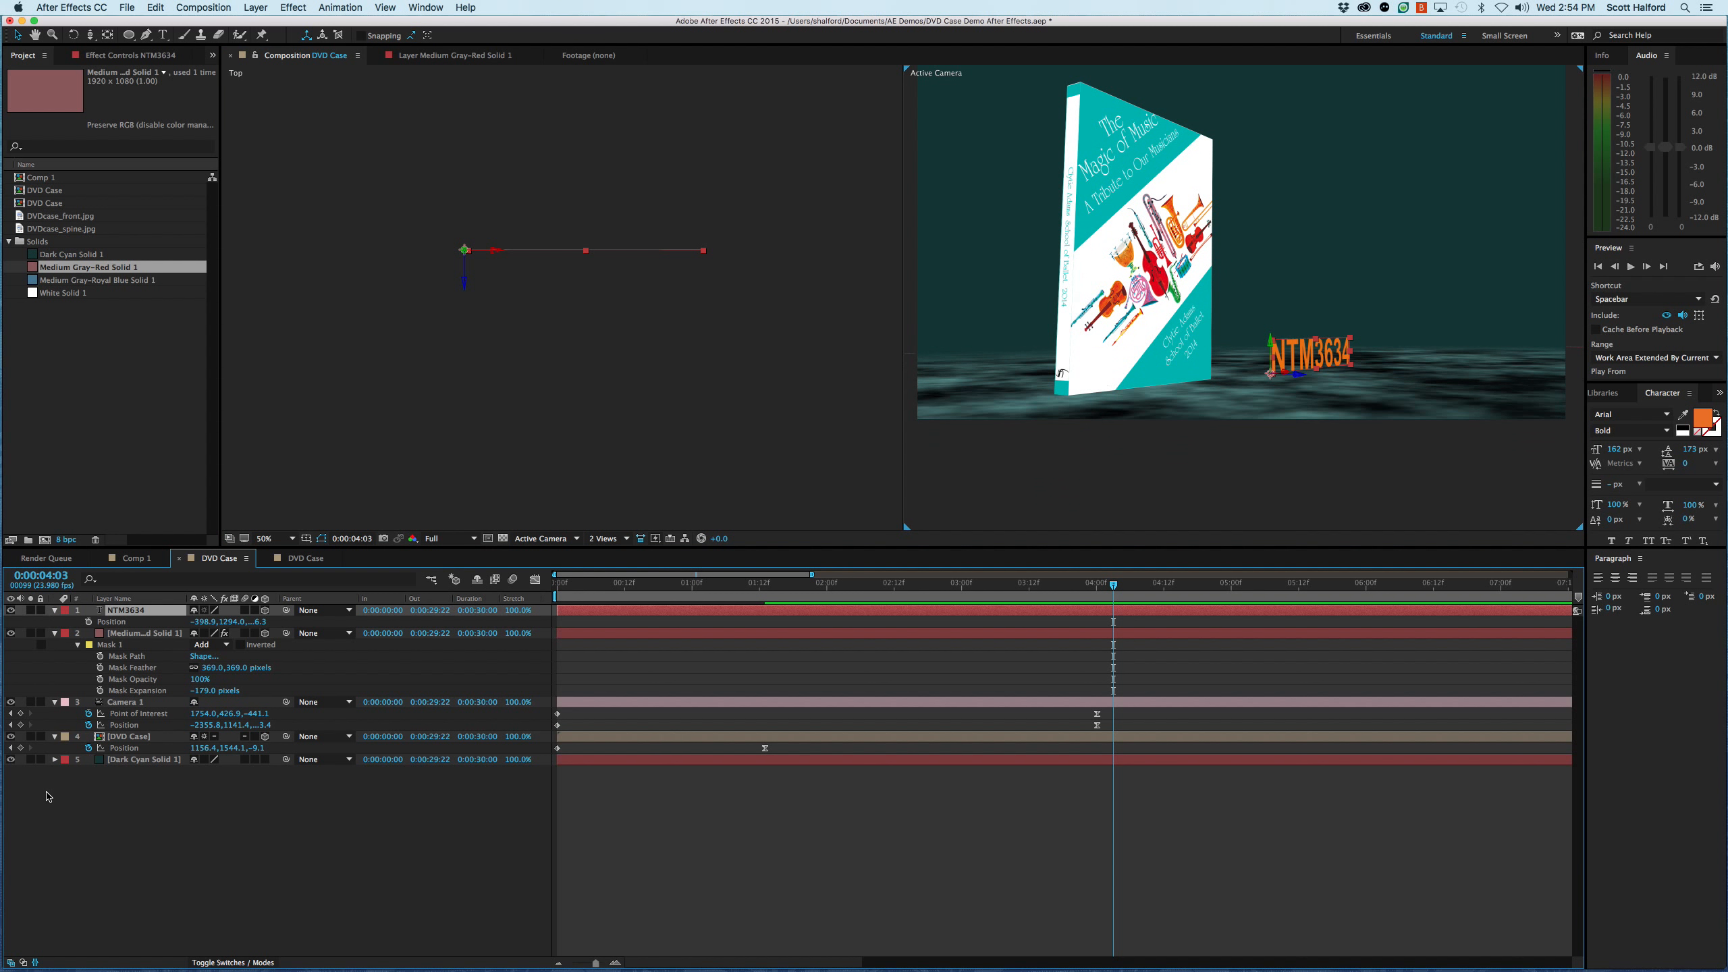
pyautogui.press('super+d')
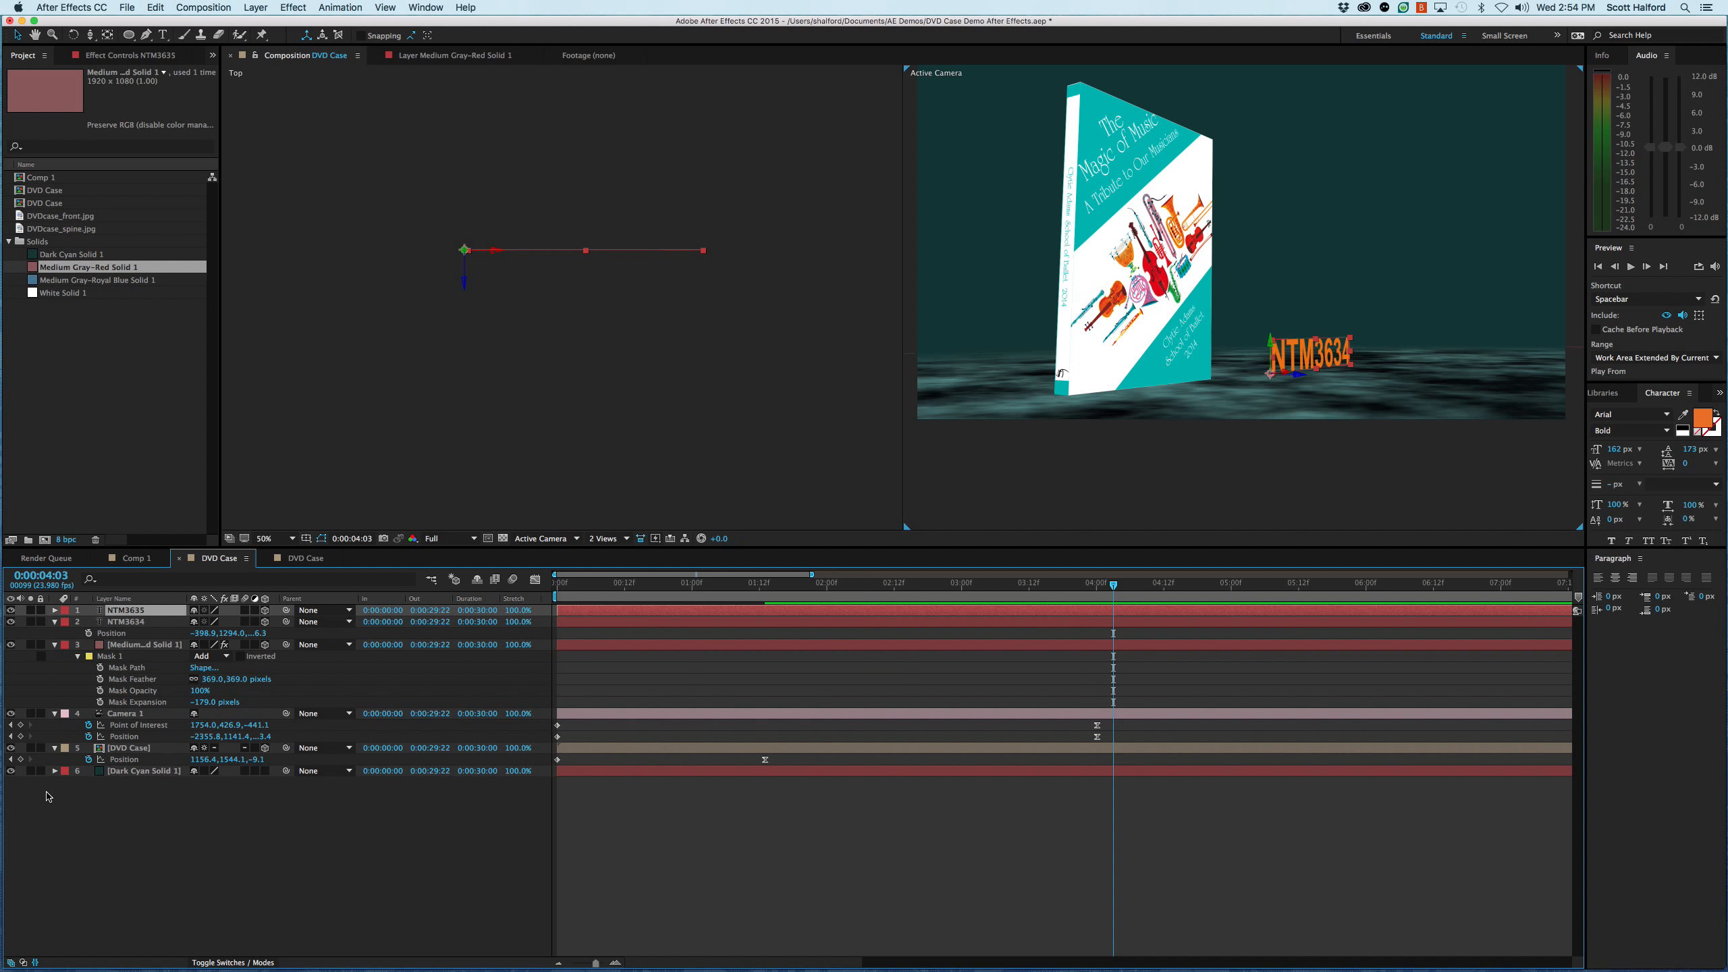
# - Give the original NTM3634 layer's position the expression thisComp.layer(index-1).transform.position+[0,0,2] so it sits behind the copy above it
pyautogui.click(136, 622)
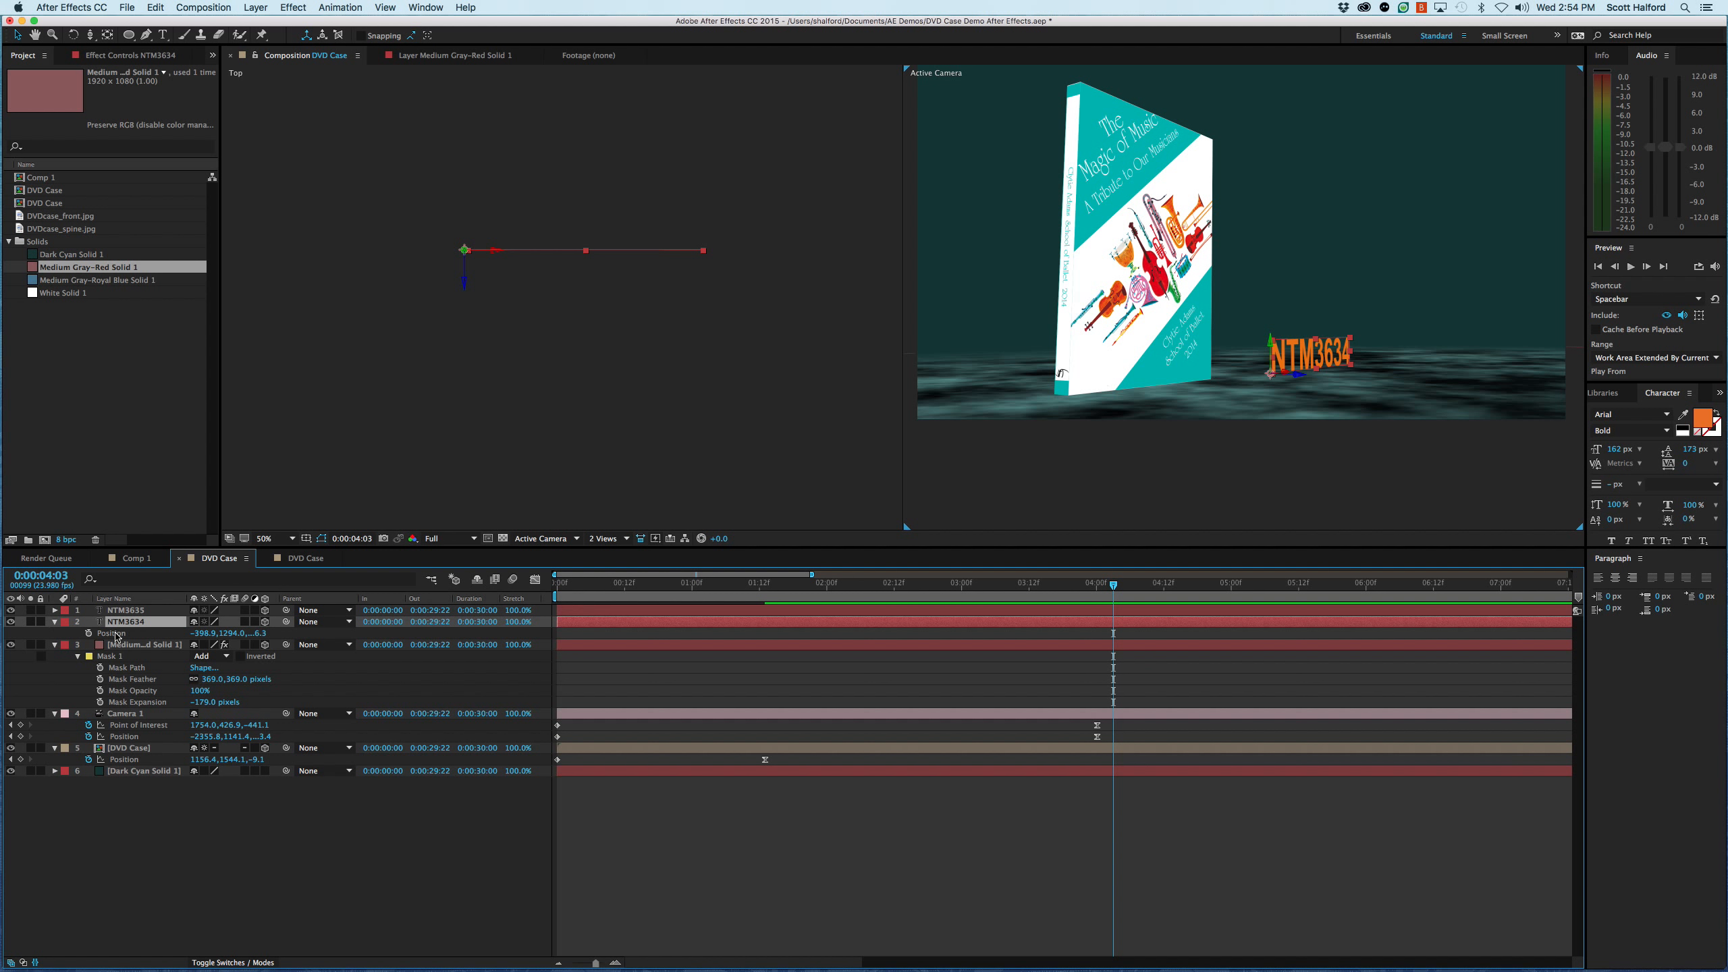
pyautogui.keyDown('alt'); pyautogui.click(89, 635); pyautogui.keyUp('alt')
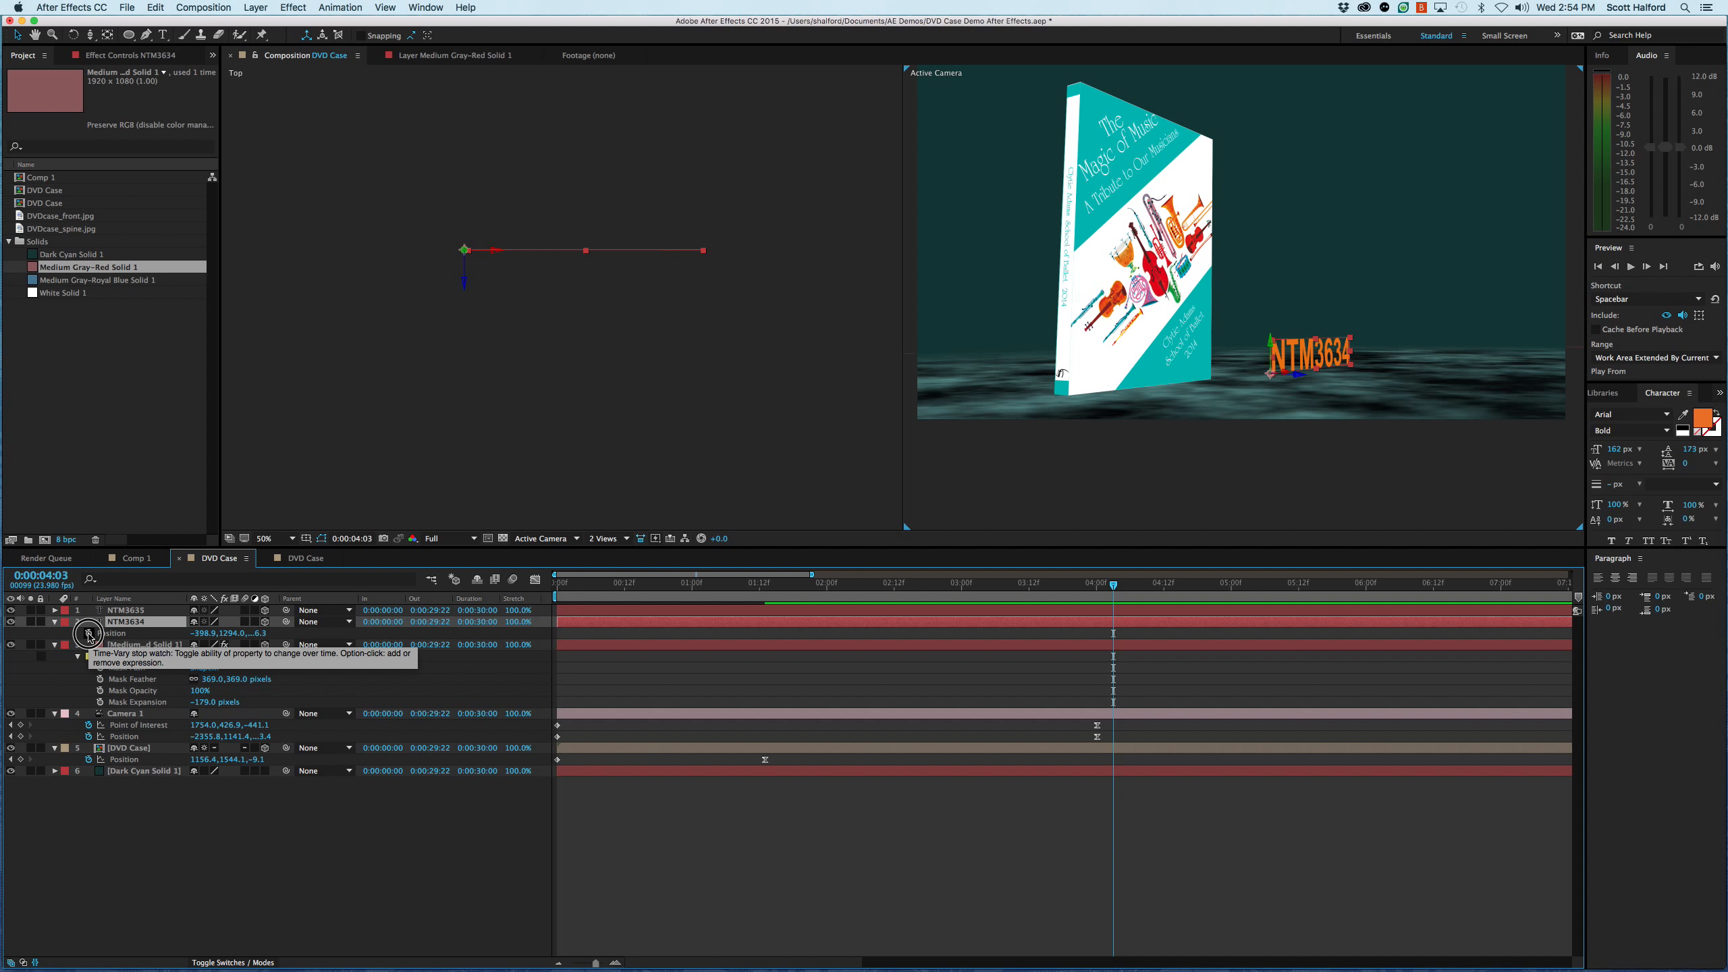
pyautogui.click(558, 643)
pyautogui.write('thisComp')
pyautogui.write('.')
pyautogui.write('indes')
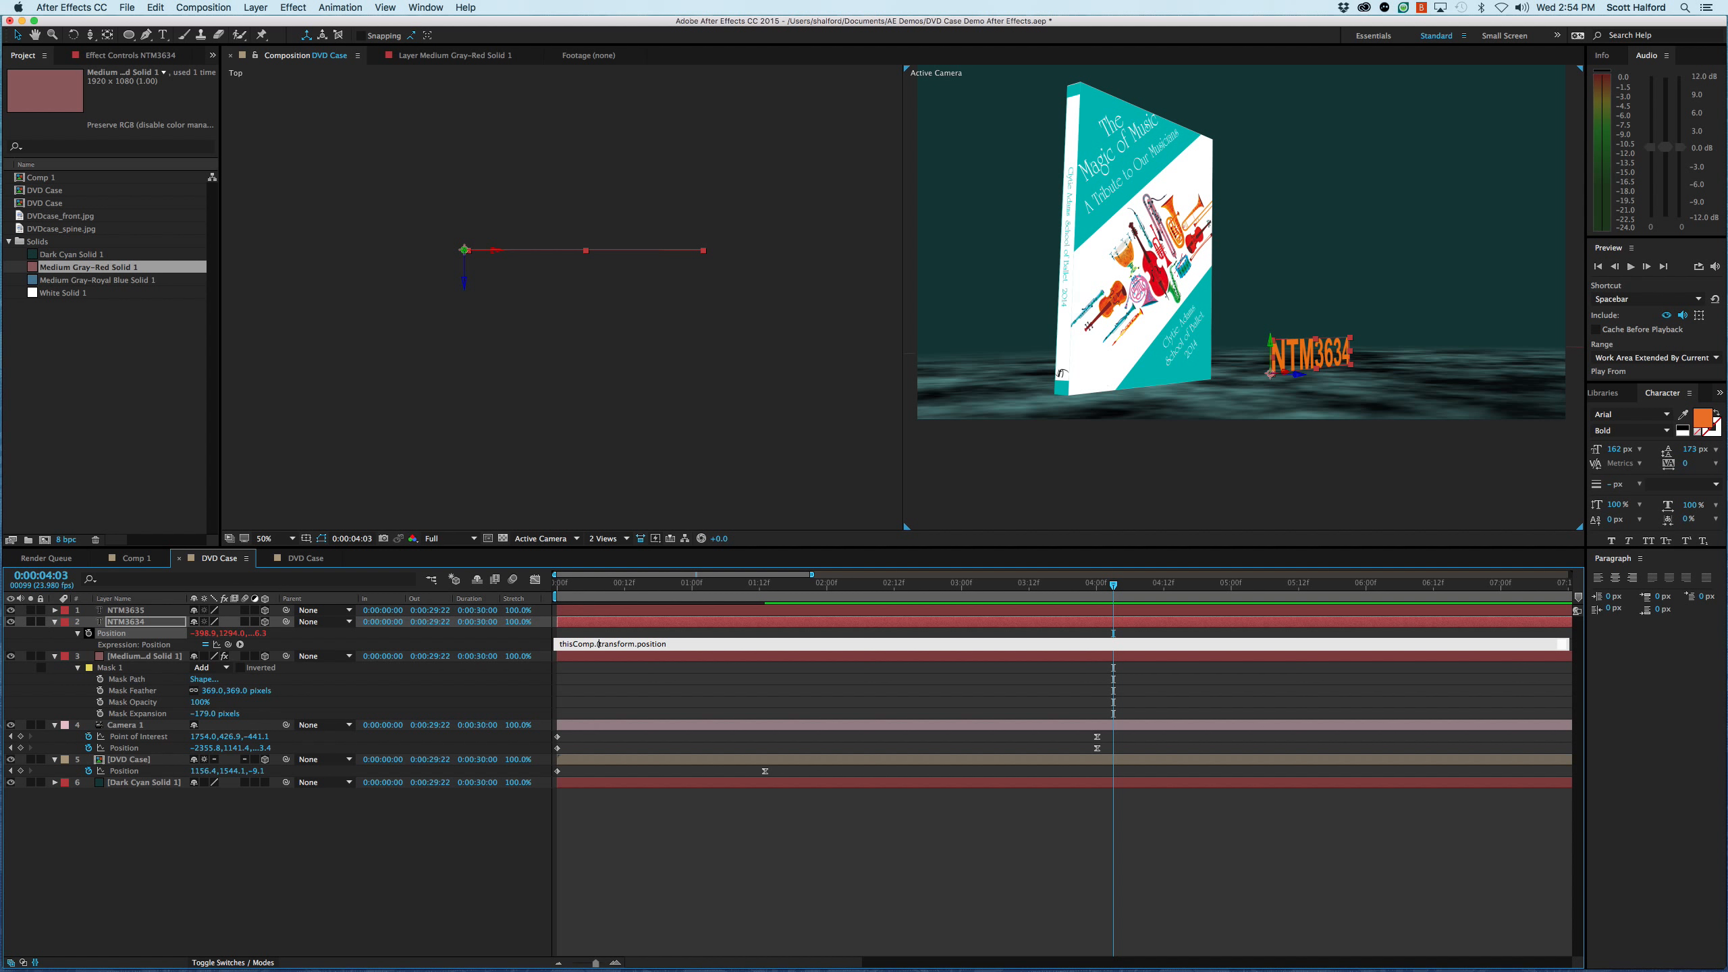
pyautogui.press('BackSpace')
pyautogui.write('x')
pyautogui.write('(')
pyautogui.press('BackSpace')
pyautogui.press('BackSpace')
pyautogui.press('BackSpace')
pyautogui.press('BackSpace')
pyautogui.press('BackSpace')
pyautogui.press('BackSpace')
pyautogui.write('layer(index-1).')
pyautogui.press('BackSpace')
pyautogui.write('.')
pyautogui.press('Return')
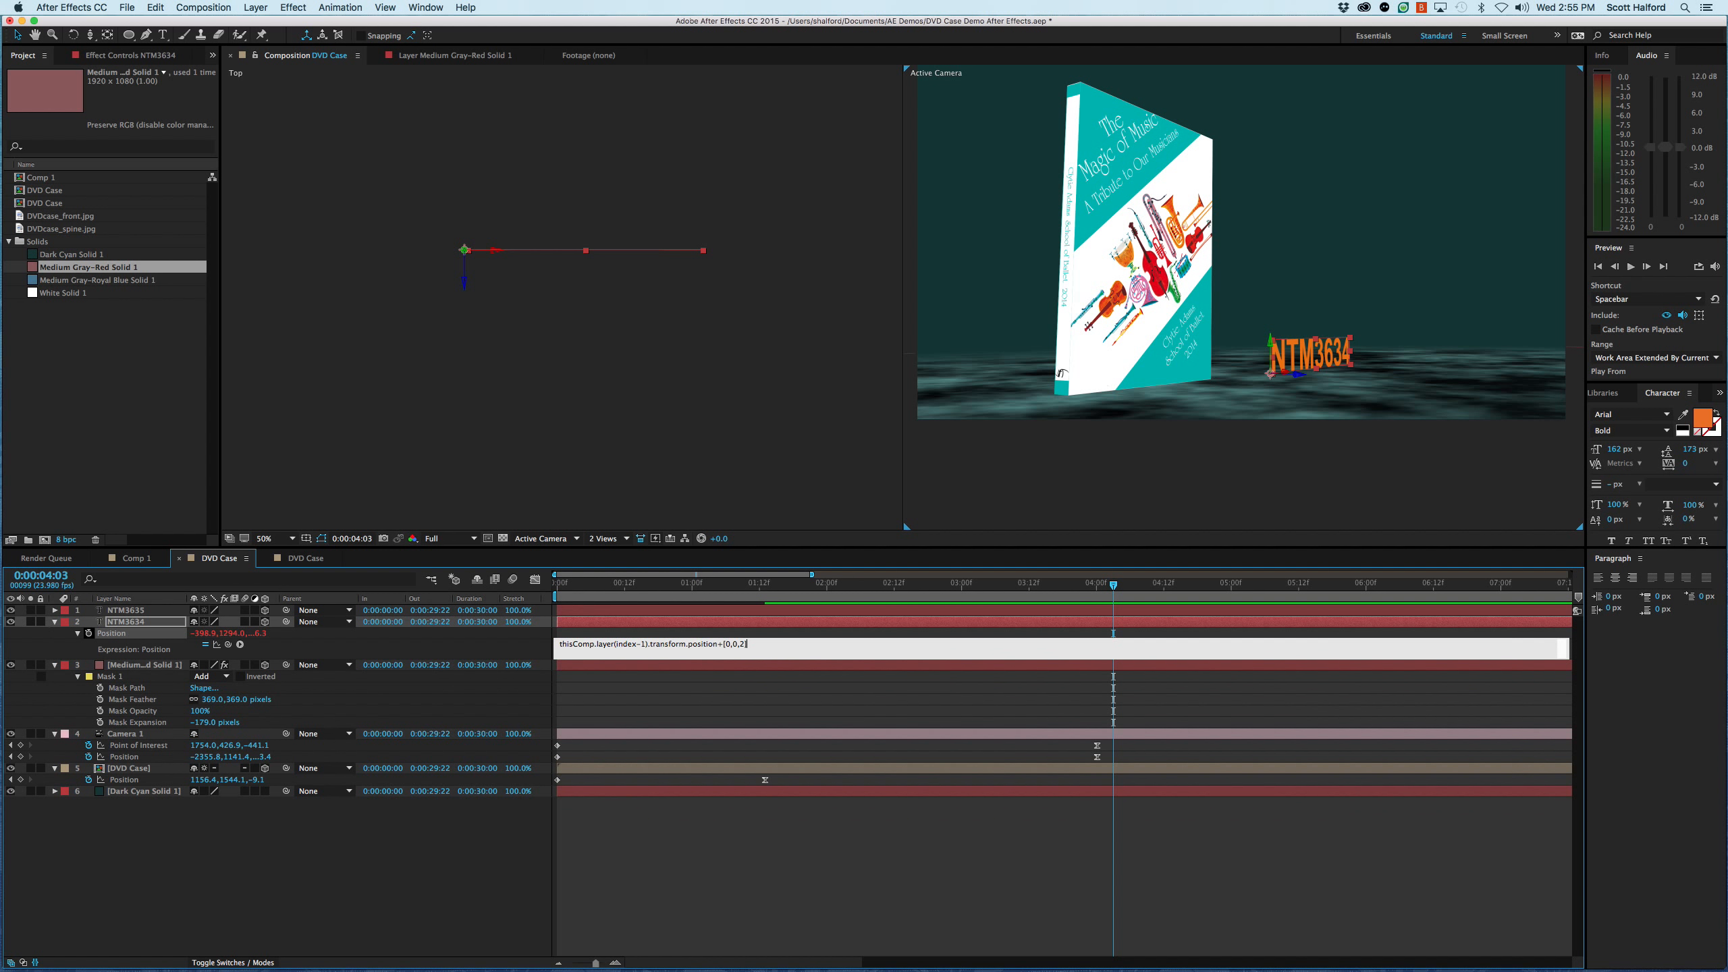
pyautogui.press('KP_Enter')
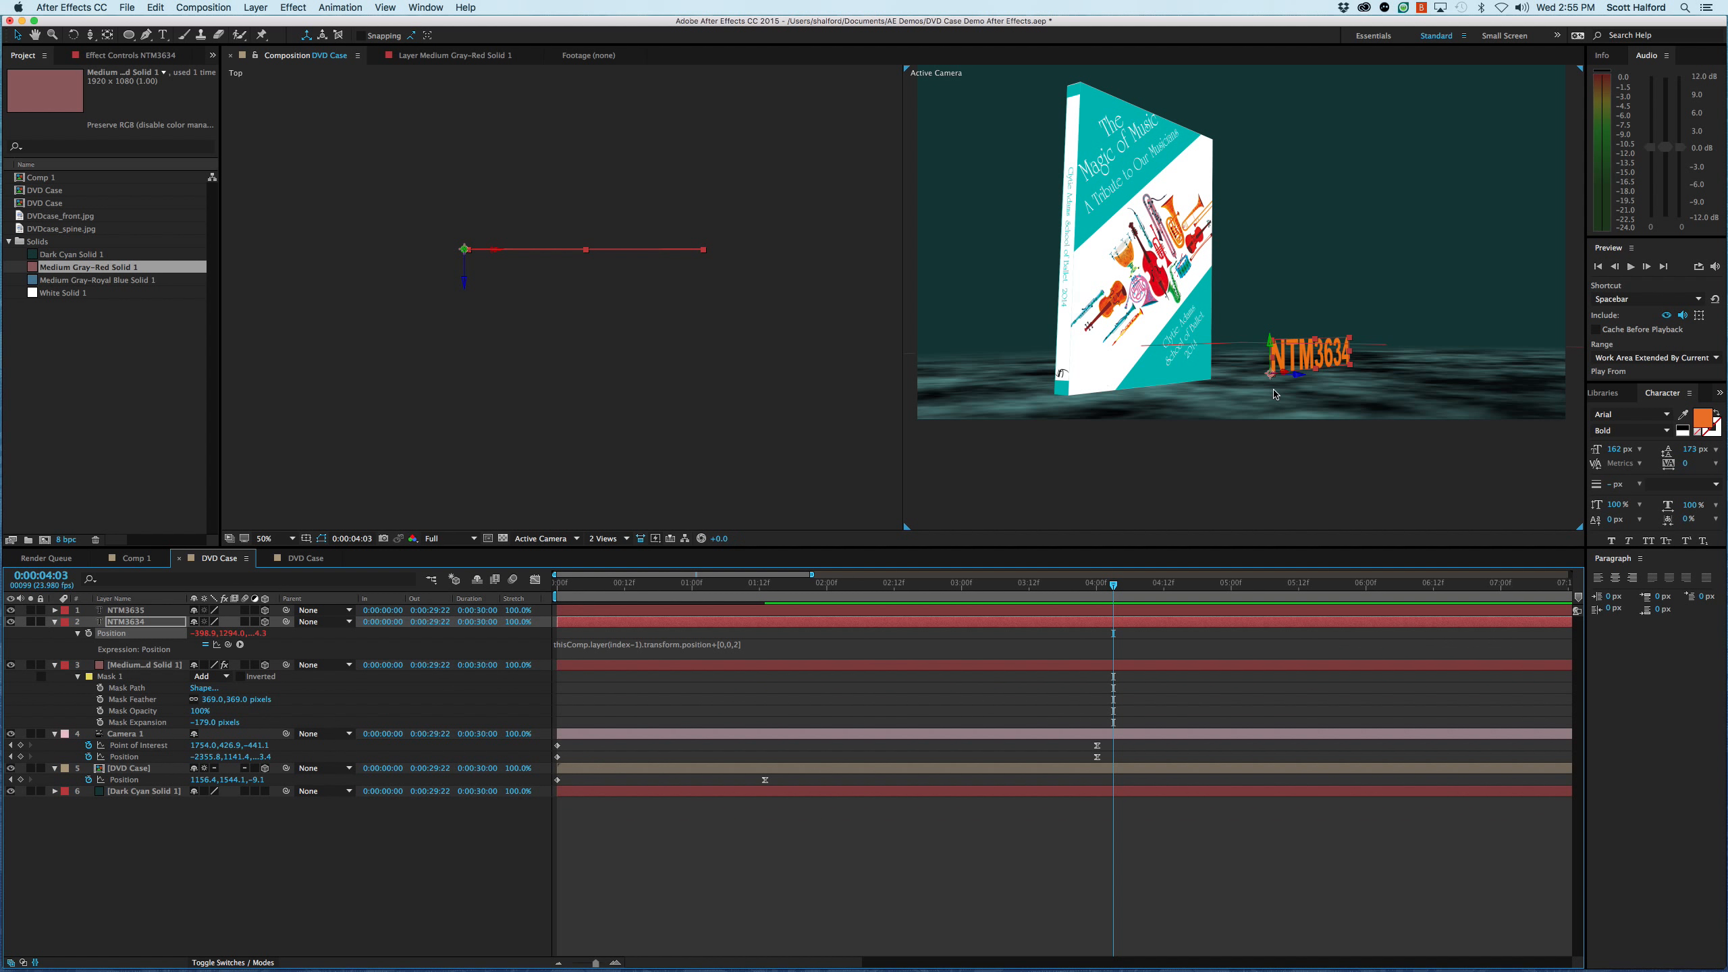
# - Set the Z offset in the NTM3634 layer's position expression to 4
pyautogui.click(690, 355)
pyautogui.click(155, 892)
pyautogui.click(129, 623)
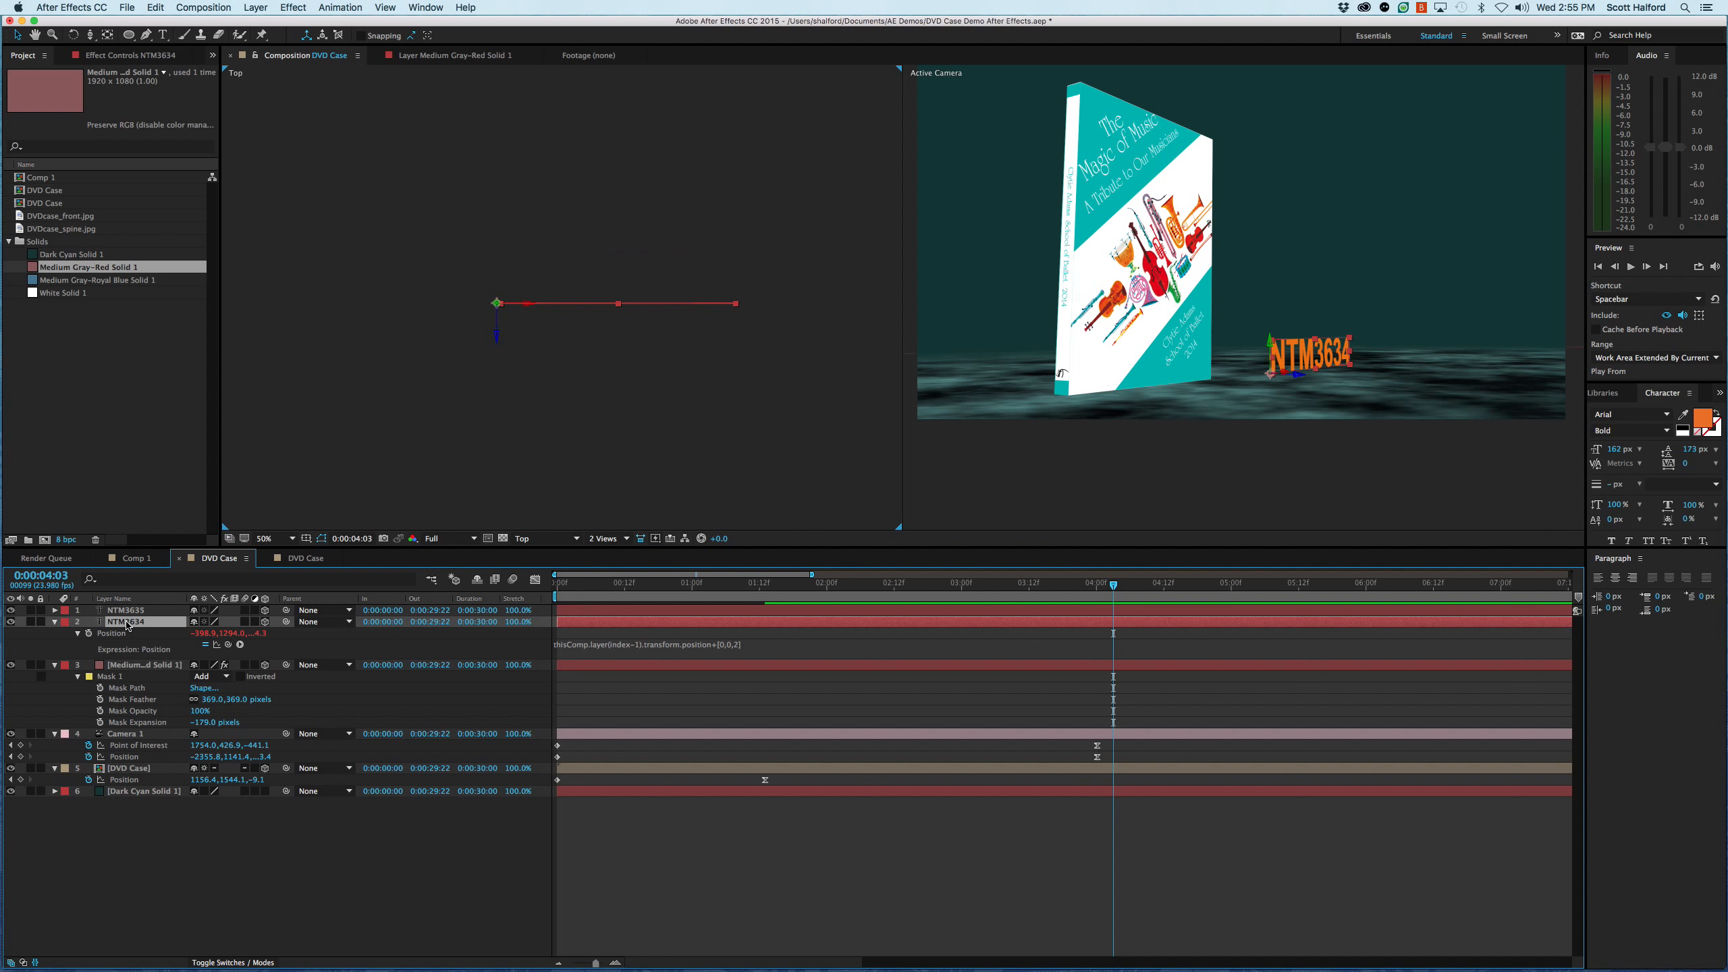
pyautogui.press('/')
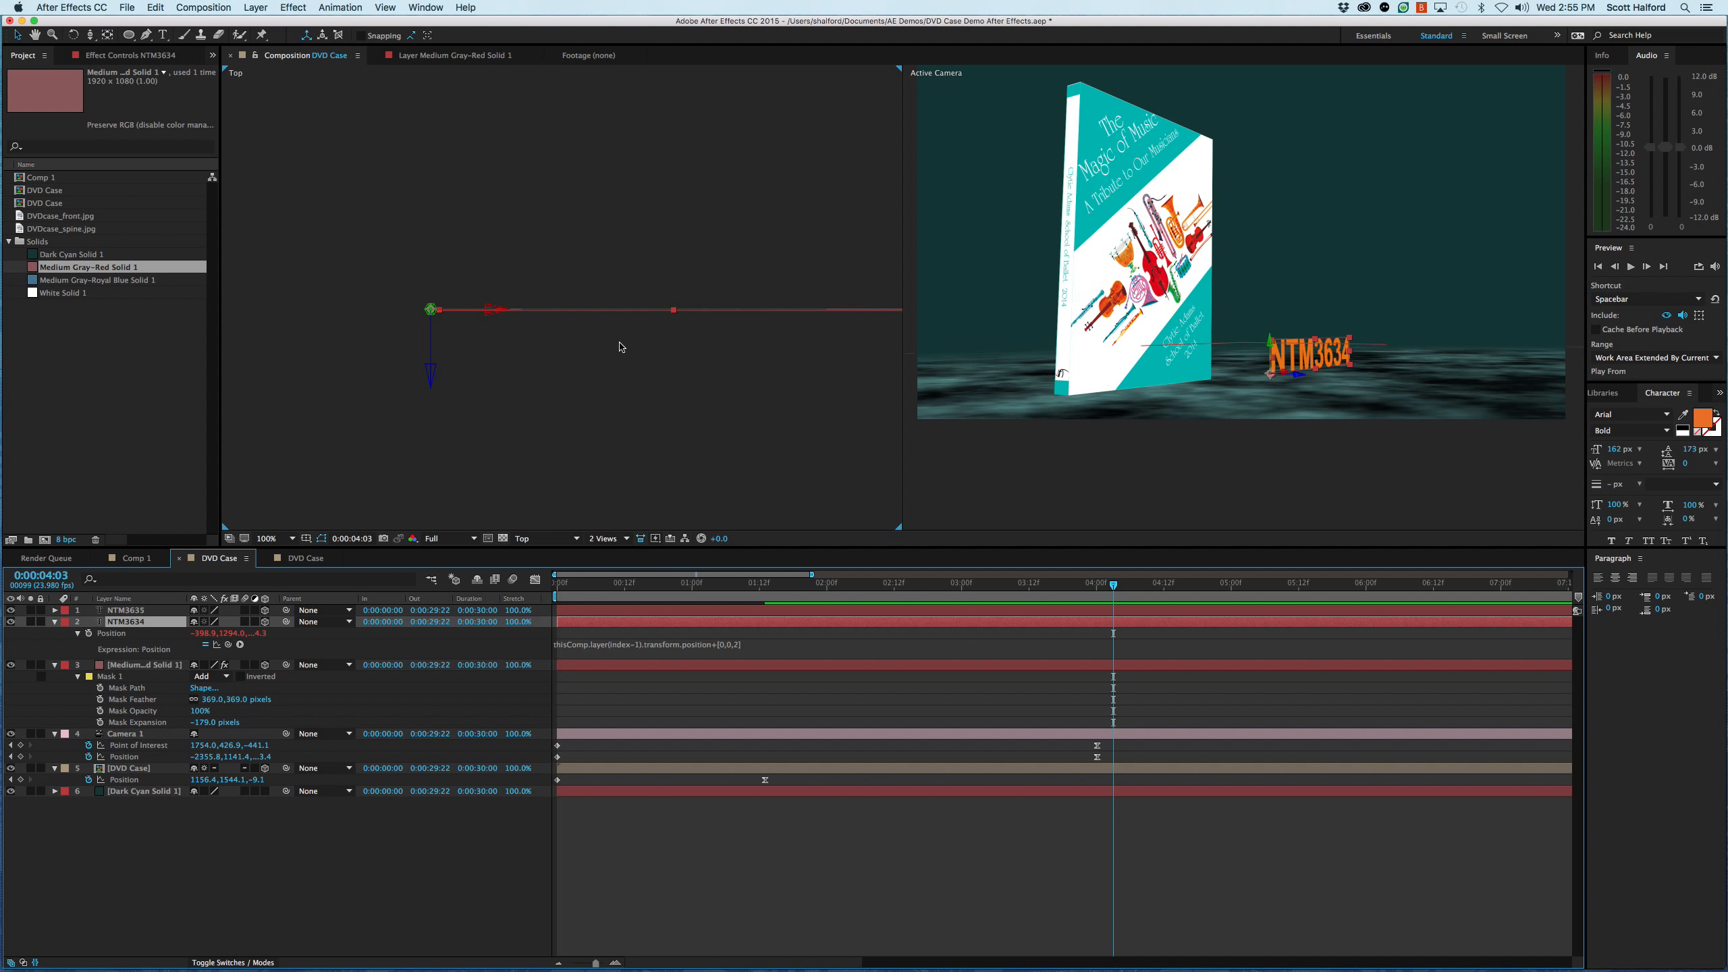
pyautogui.click(737, 645)
pyautogui.click(740, 649)
pyautogui.click(745, 646)
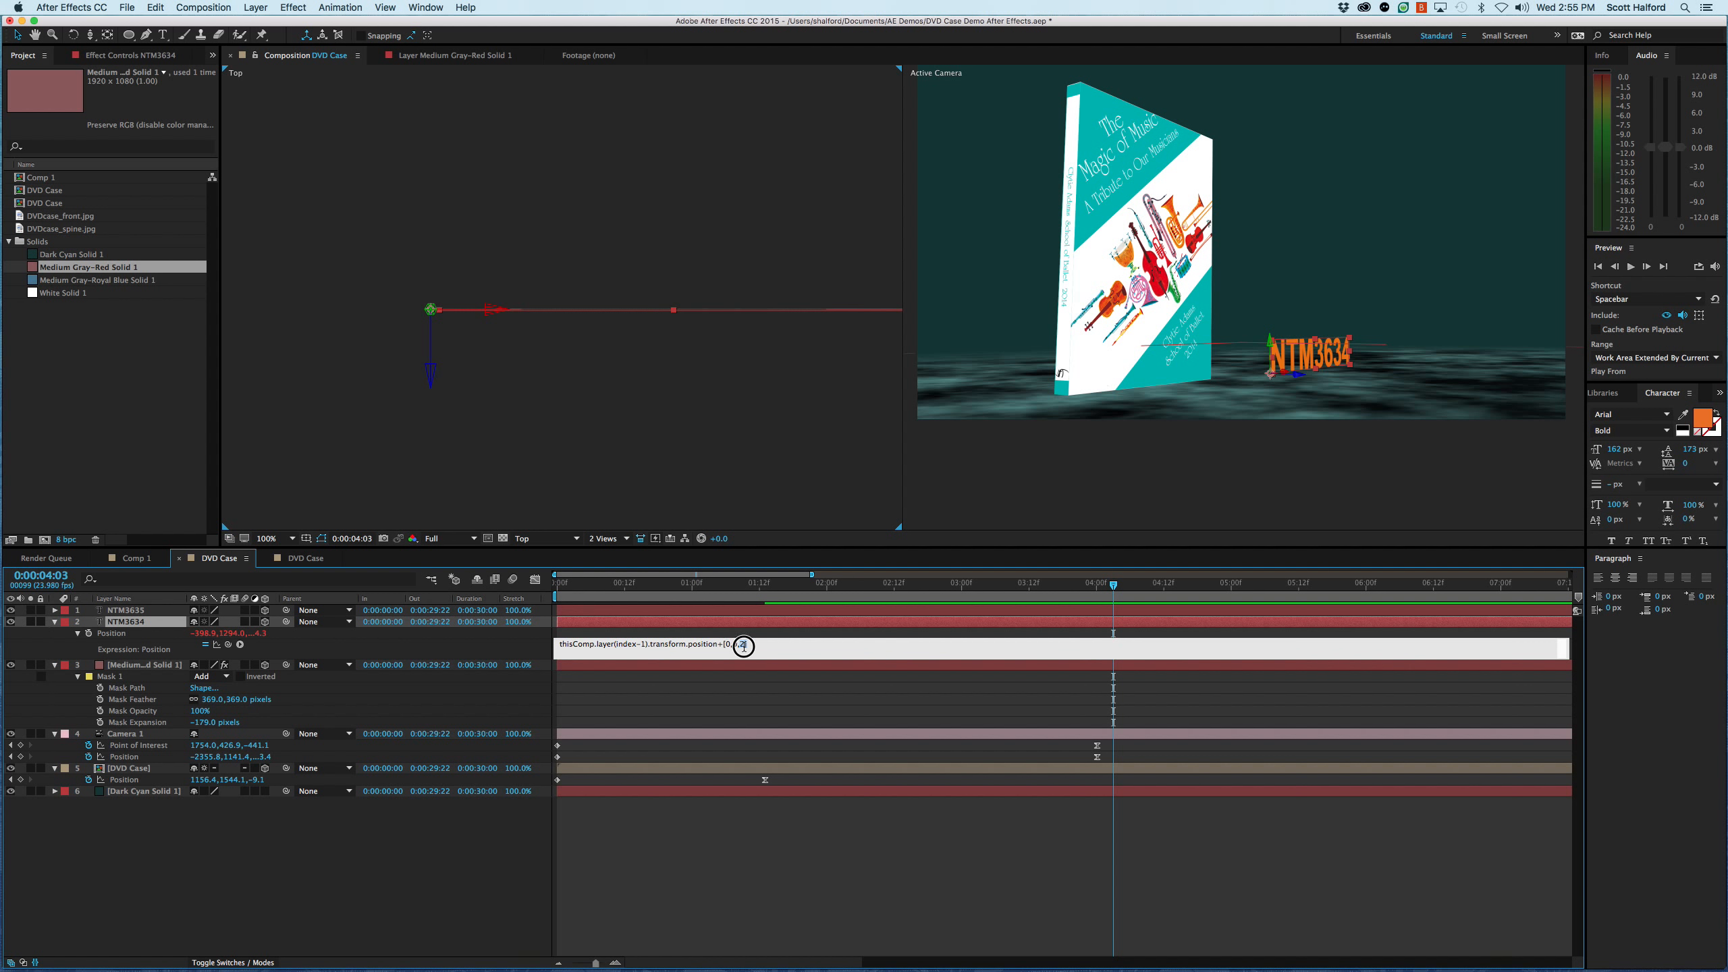
pyautogui.doubleClick(744, 644)
pyautogui.write('4')
pyautogui.press('KP_Enter')
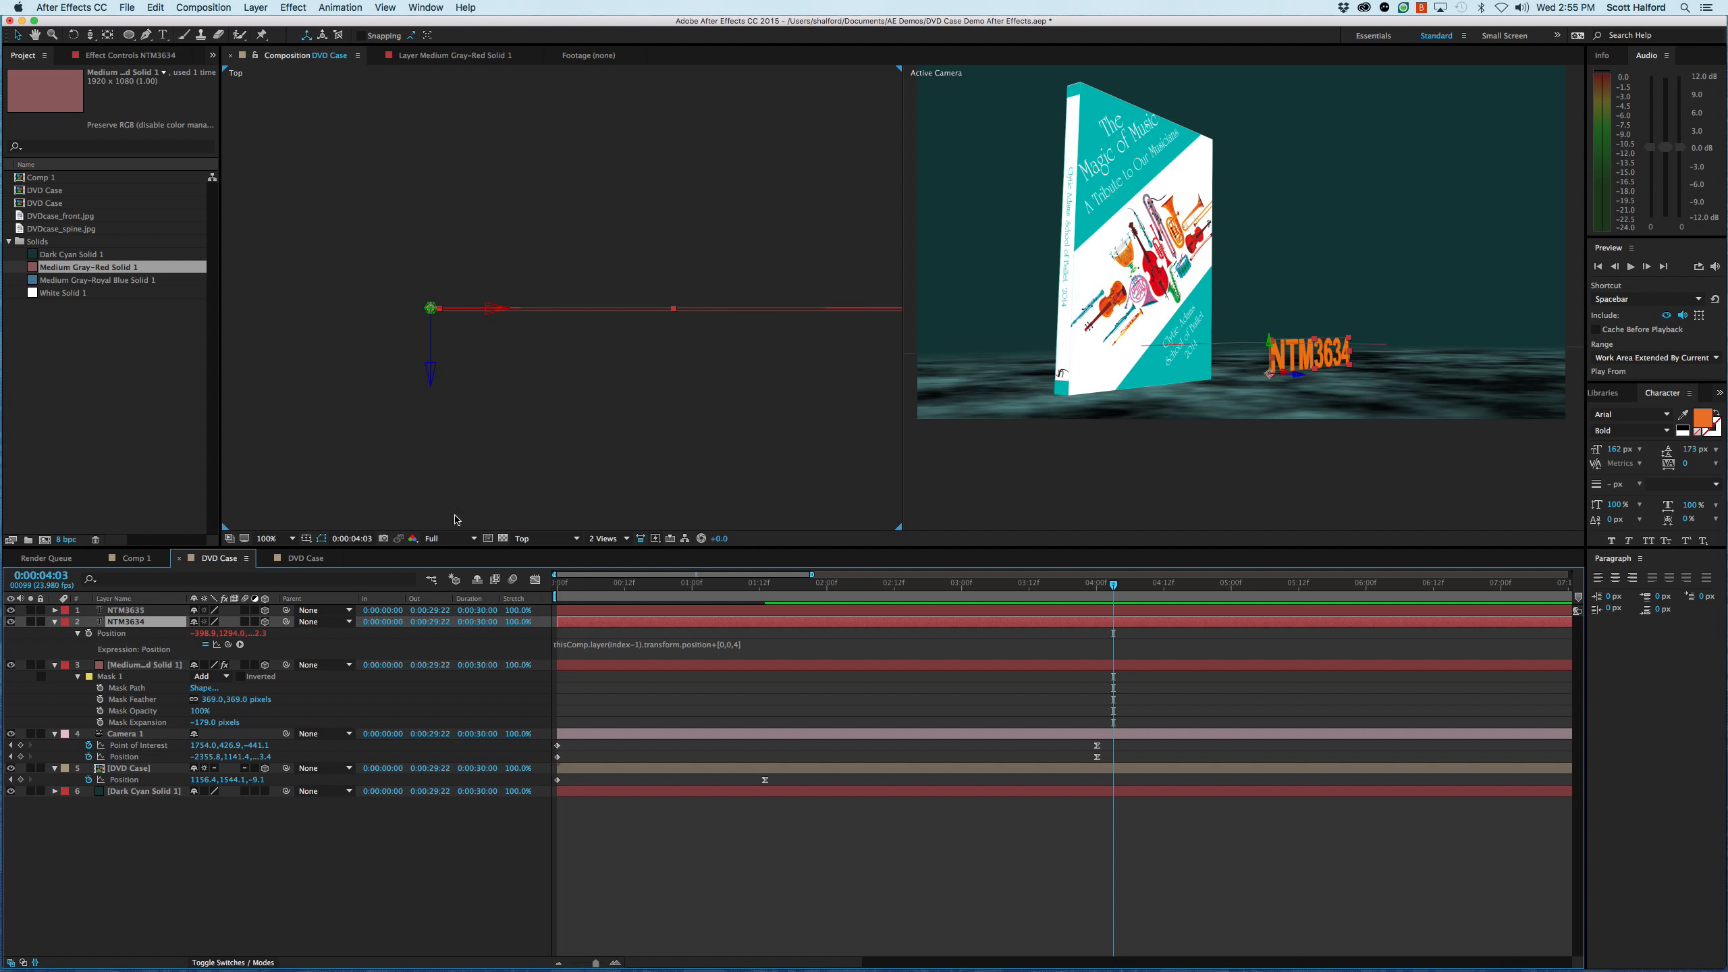
# - Duplicate the NTM3634 layer carrying the position expression three times to thicken the extruded text
pyautogui.click(123, 885)
pyautogui.click(134, 623)
pyautogui.click(140, 611)
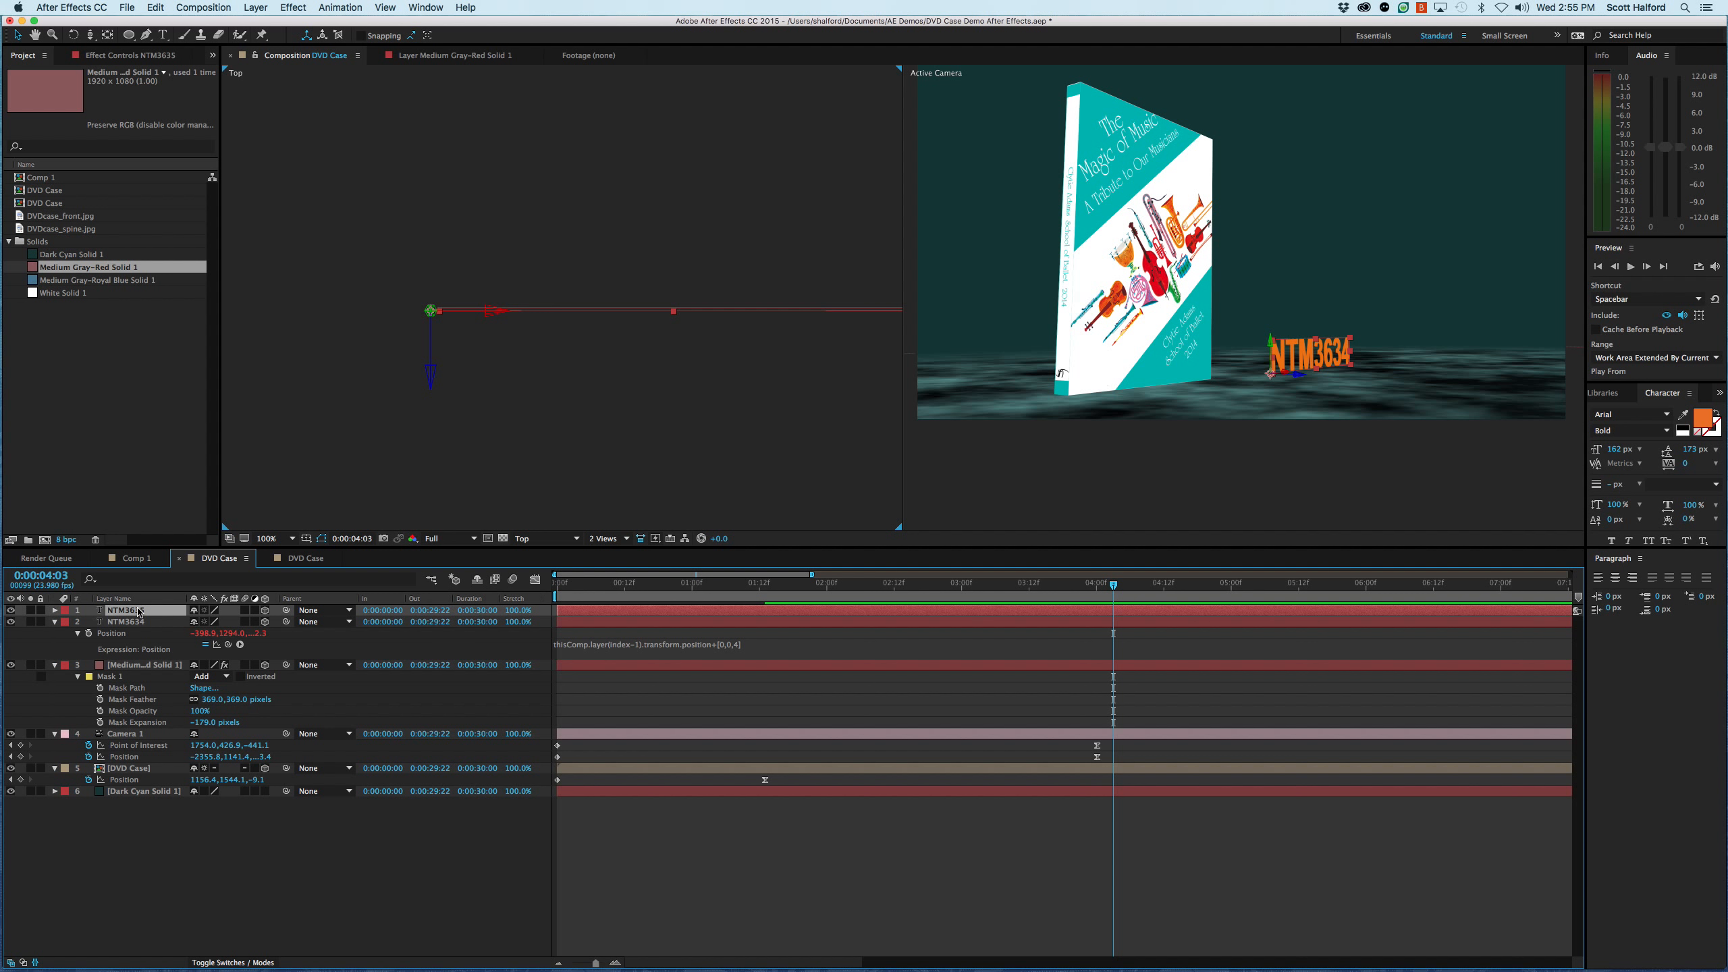
pyautogui.click(134, 622)
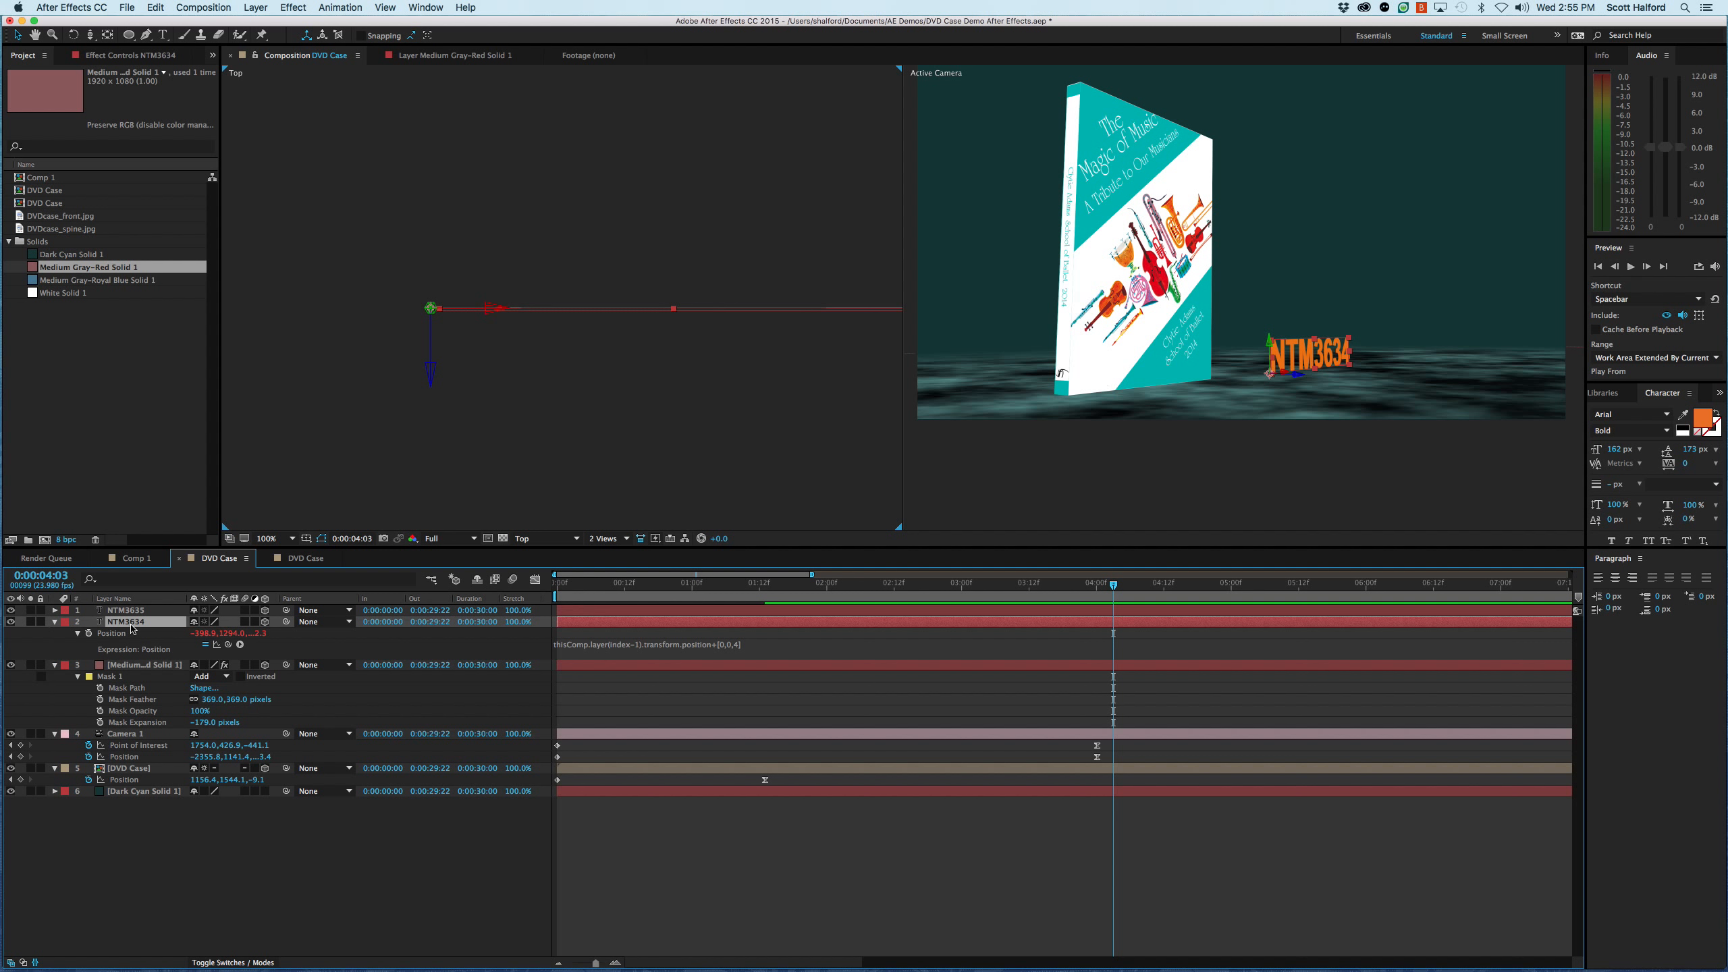
pyautogui.click(127, 613)
pyautogui.click(128, 623)
pyautogui.press('super+d')
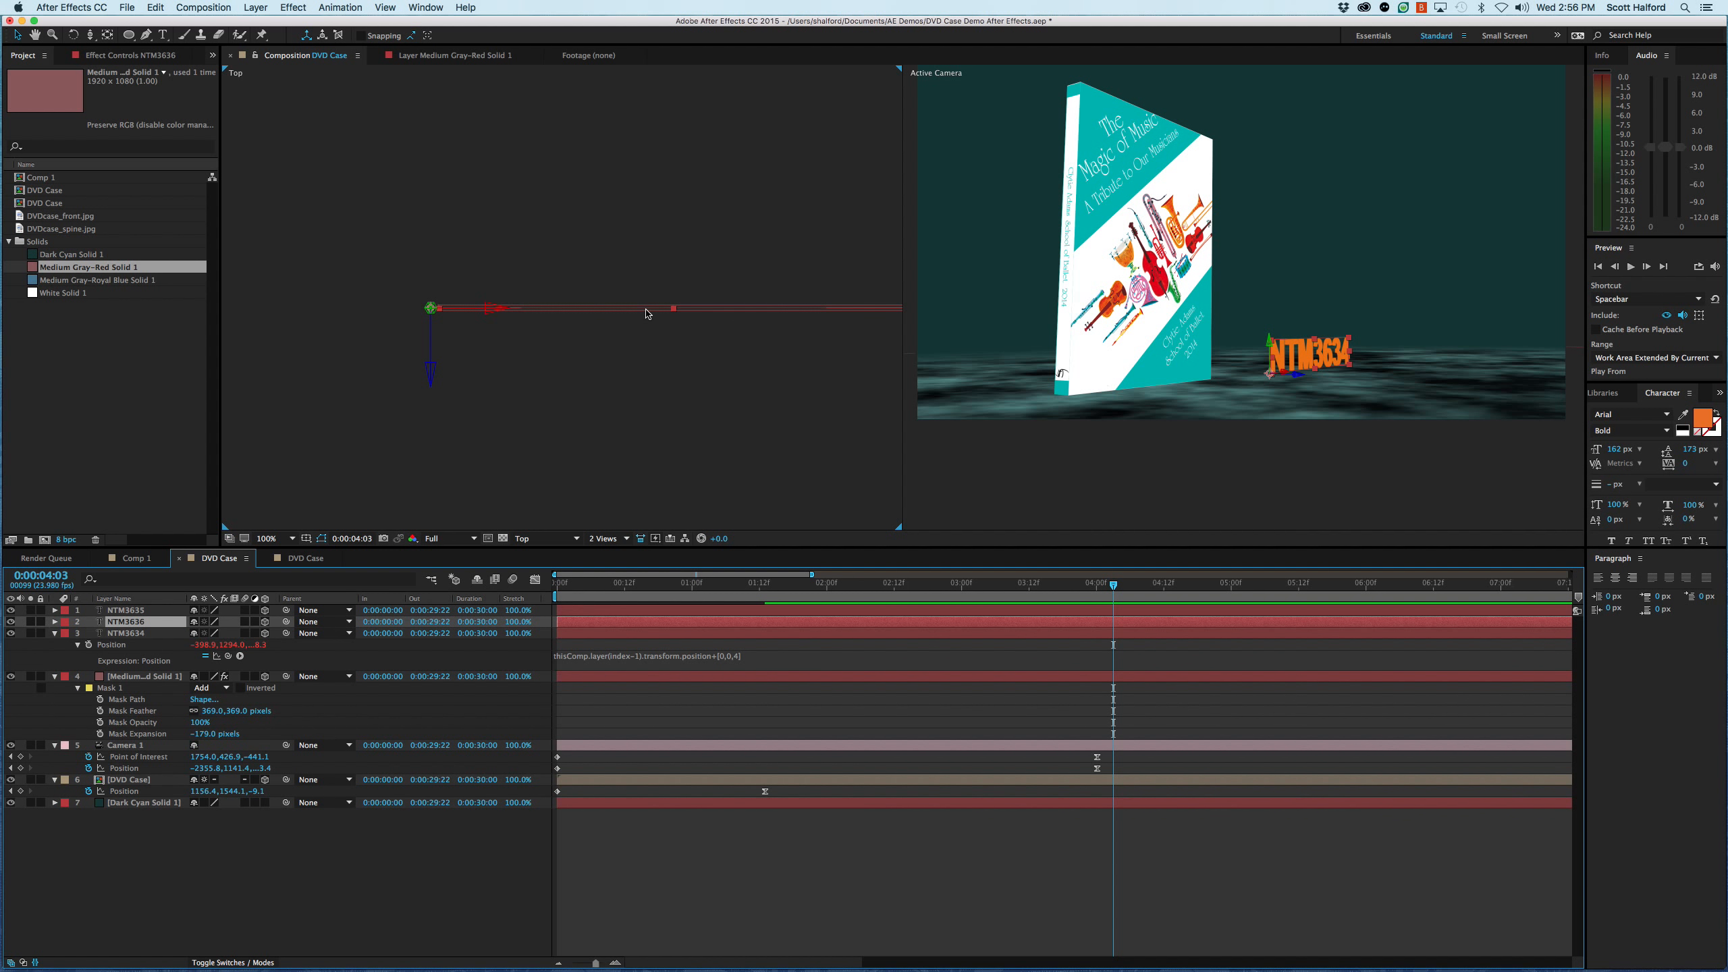
pyautogui.press('super+d')
pyautogui.press('super+d')
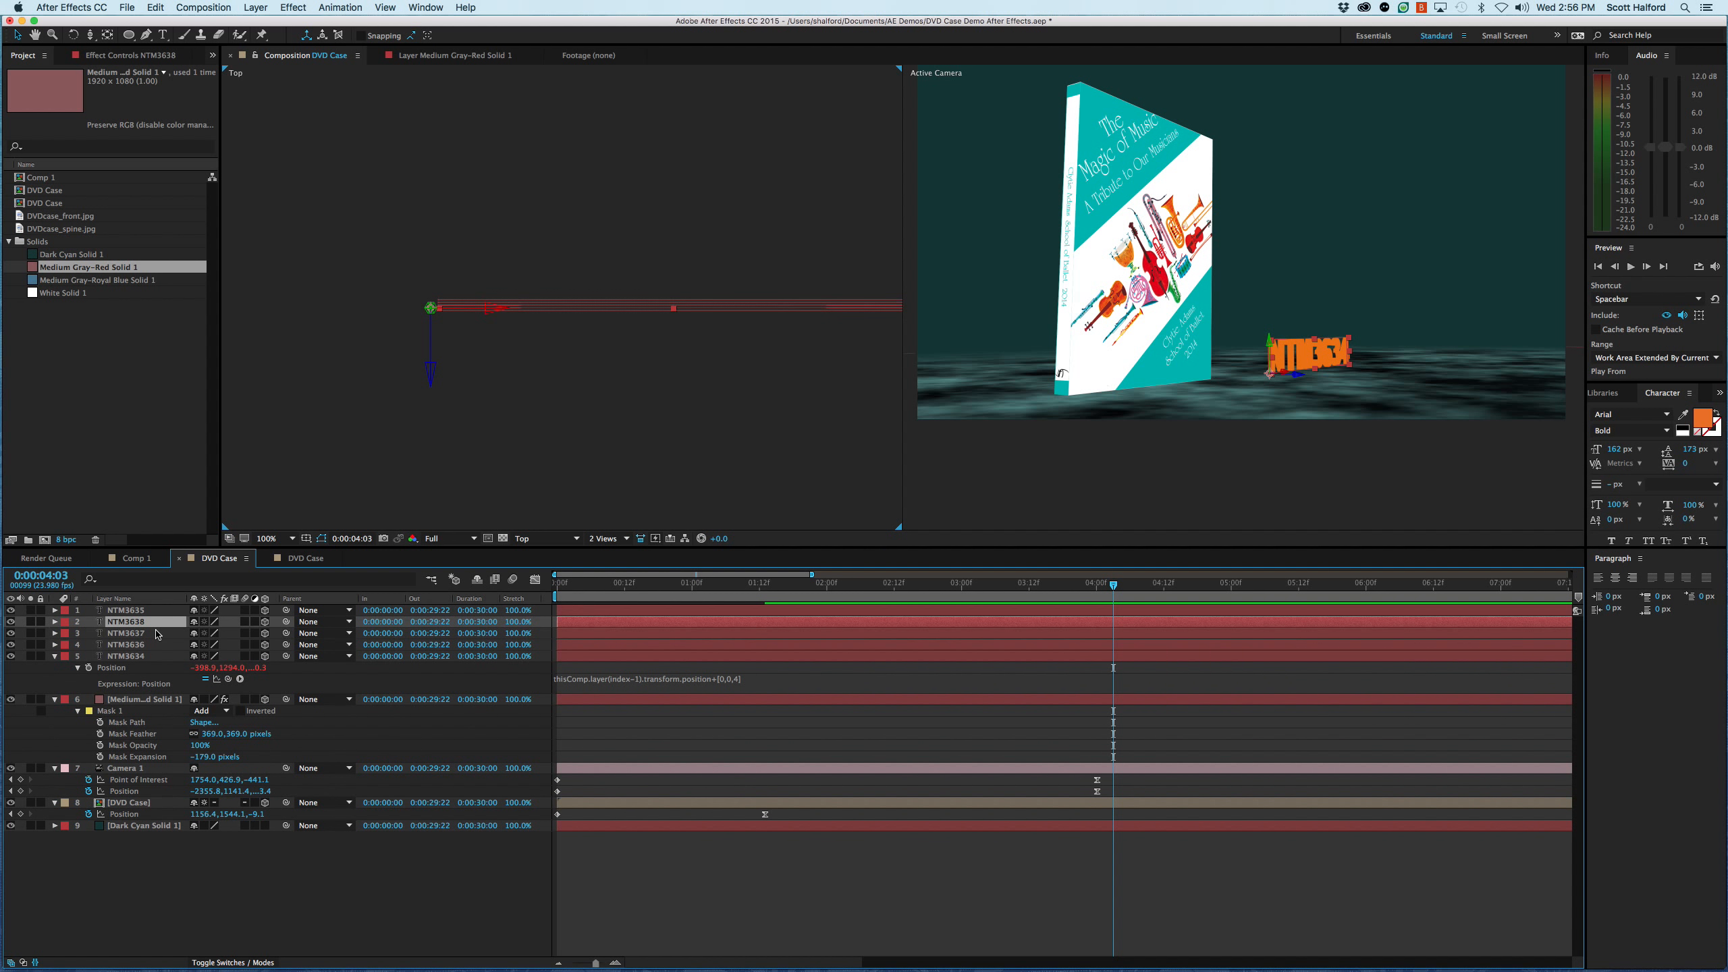
# - Recolor the four text layers behind the front title dark brown, hex 41220A, and clear the selection
pyautogui.click(136, 610)
pyautogui.click(136, 623)
pyautogui.press('super+Down')
pyautogui.press('super+Down')
pyautogui.press('super+Down')
pyautogui.keyDown('shift'); pyautogui.click(136, 624); pyautogui.keyUp('shift')
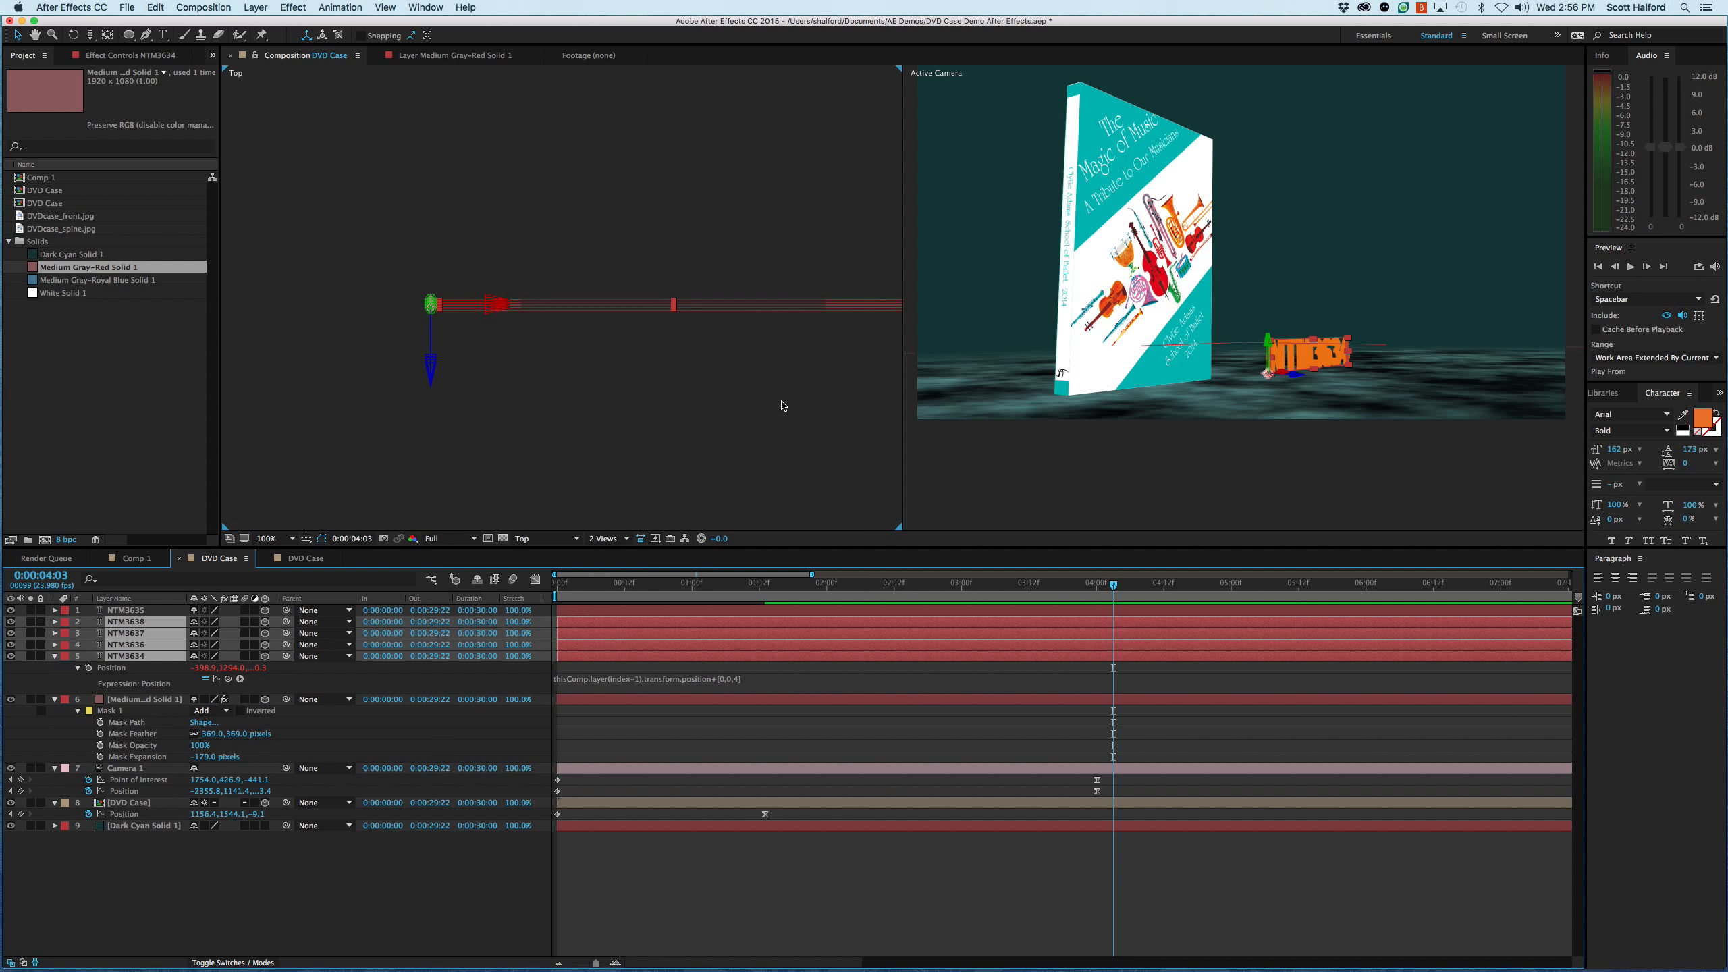
pyautogui.click(1703, 420)
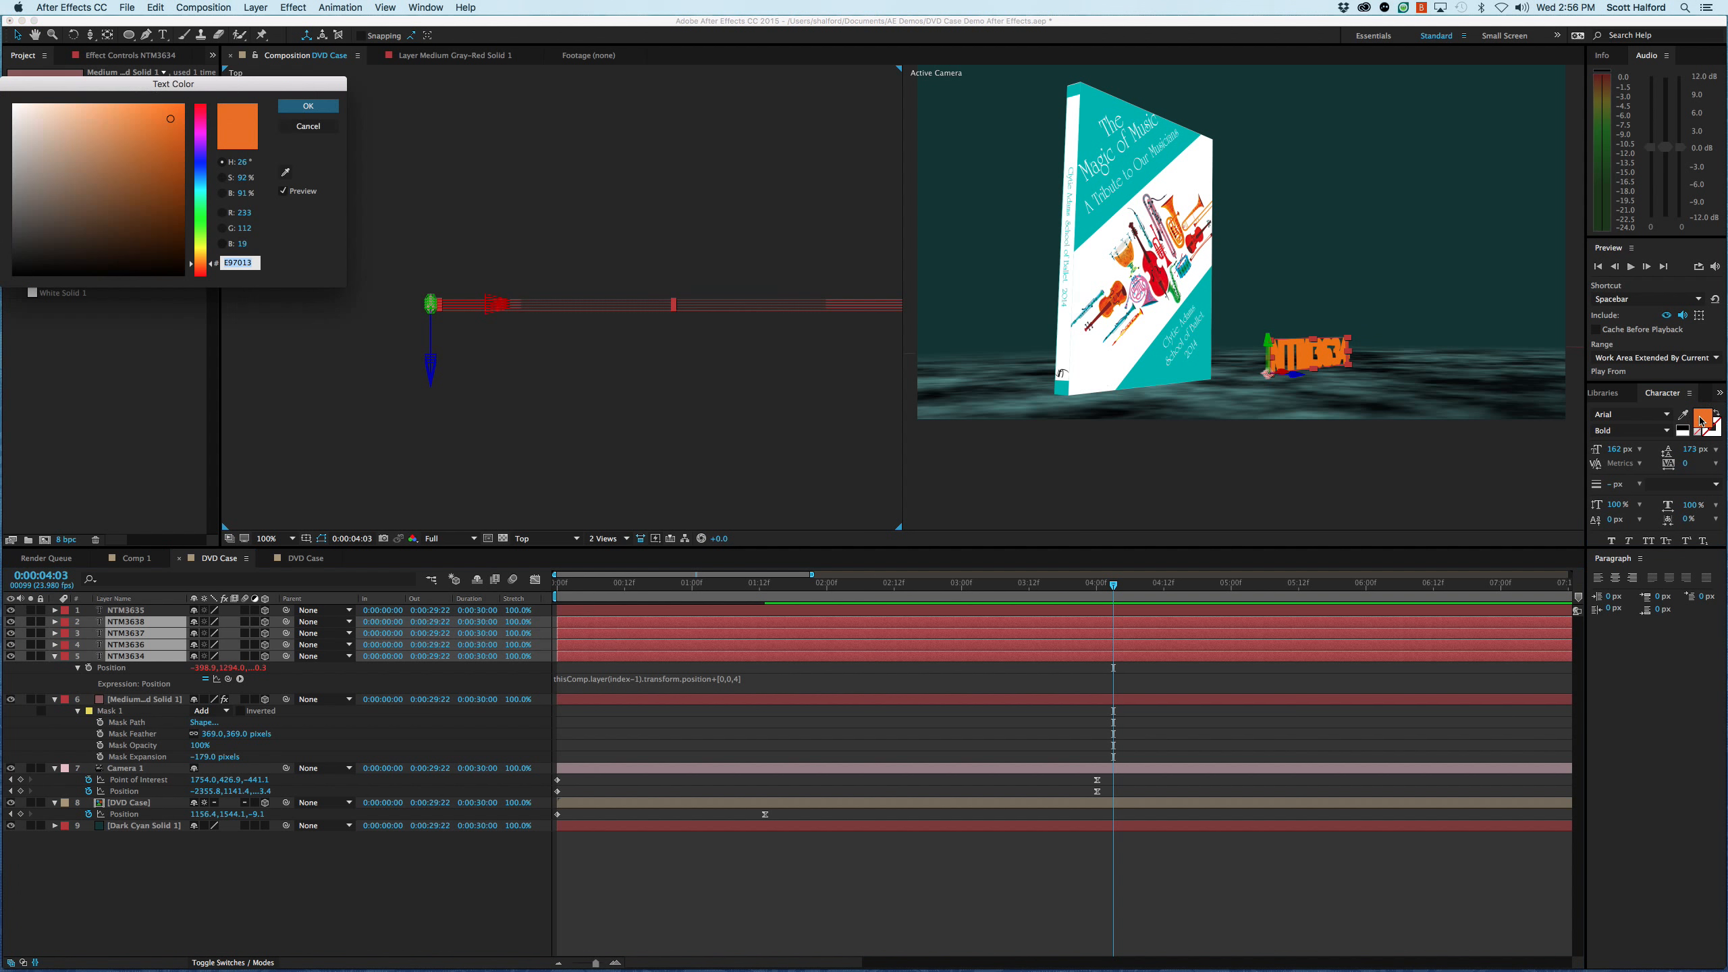
pyautogui.moveTo(151, 217)
pyautogui.mouseDown()
pyautogui.moveTo(164, 246)
pyautogui.moveTo(157, 232)
pyautogui.mouseUp()
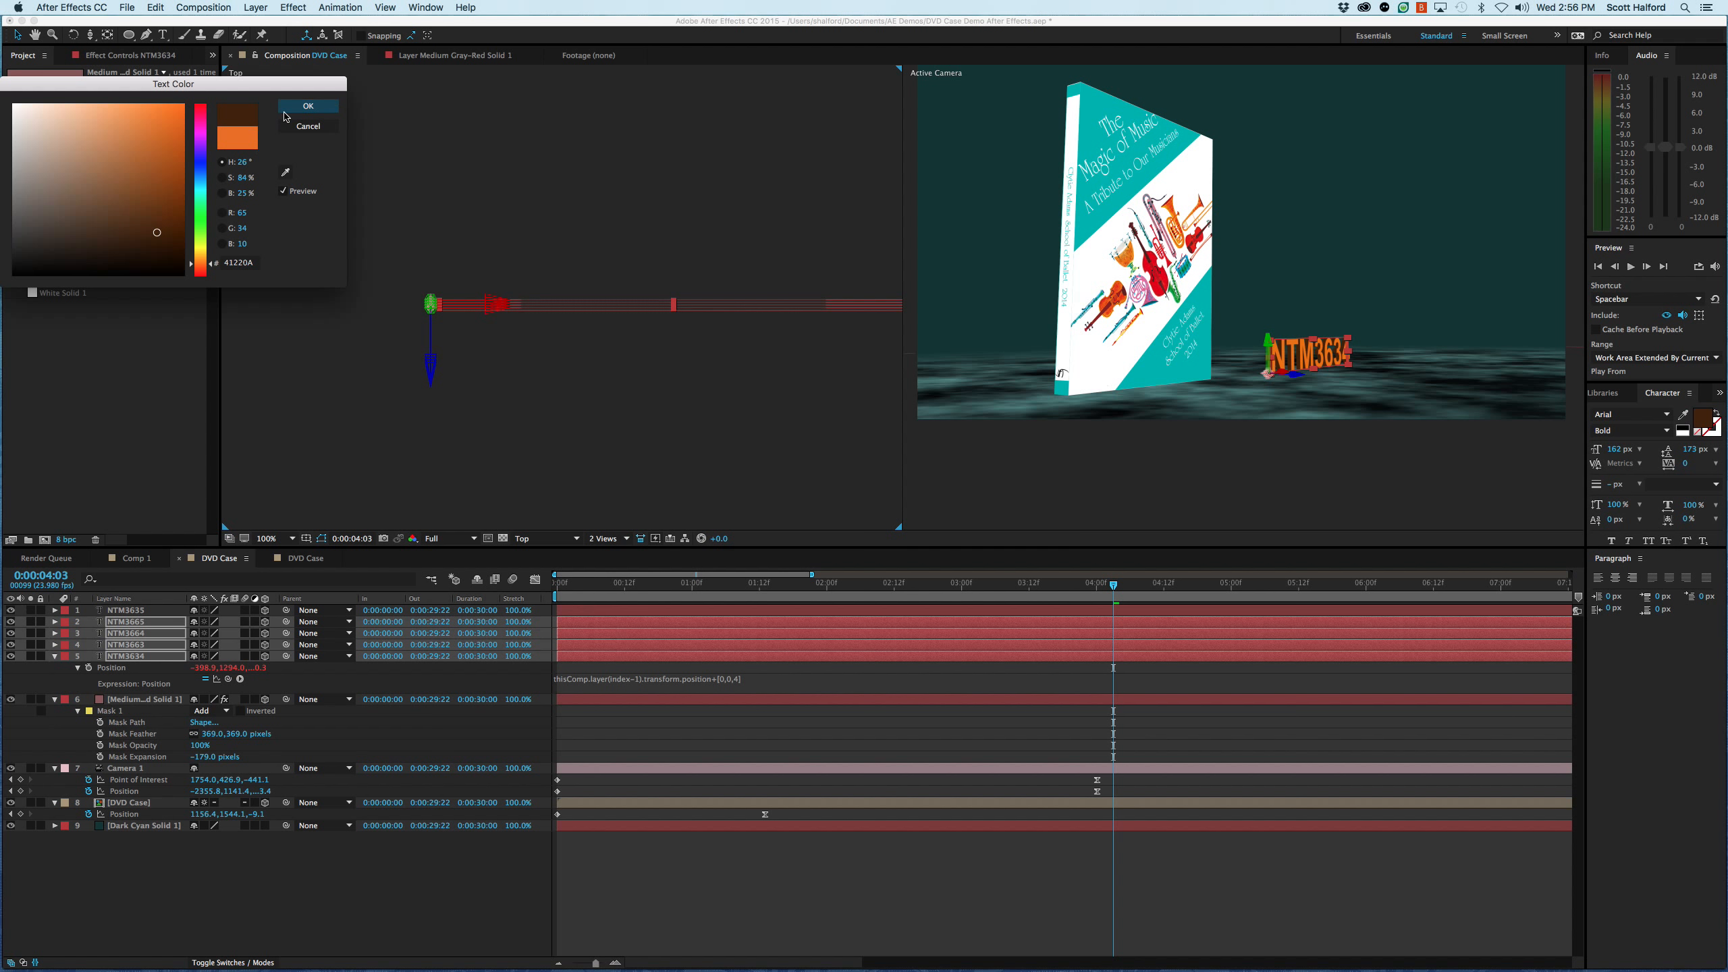
pyautogui.click(308, 105)
pyautogui.click(370, 888)
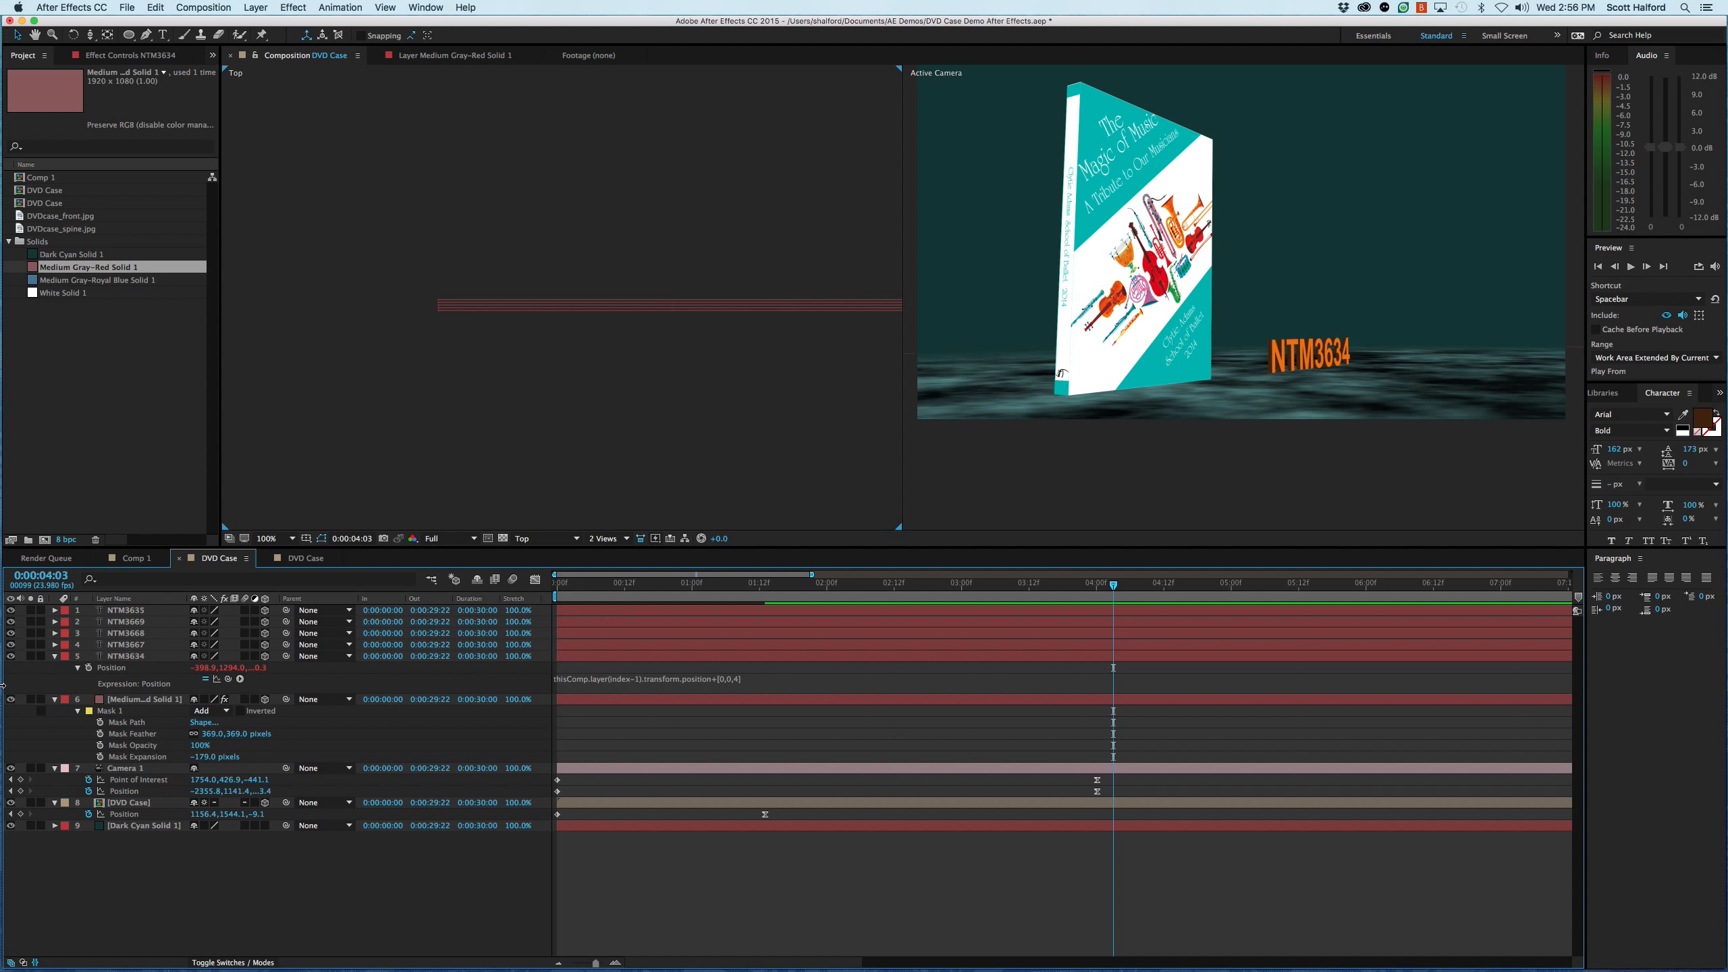
# - Try parenting the four dark text layers to the front title layer, undo the parenting, and clear the selection
pyautogui.click(125, 656)
pyautogui.keyDown('shift'); pyautogui.click(125, 623); pyautogui.keyUp('shift')
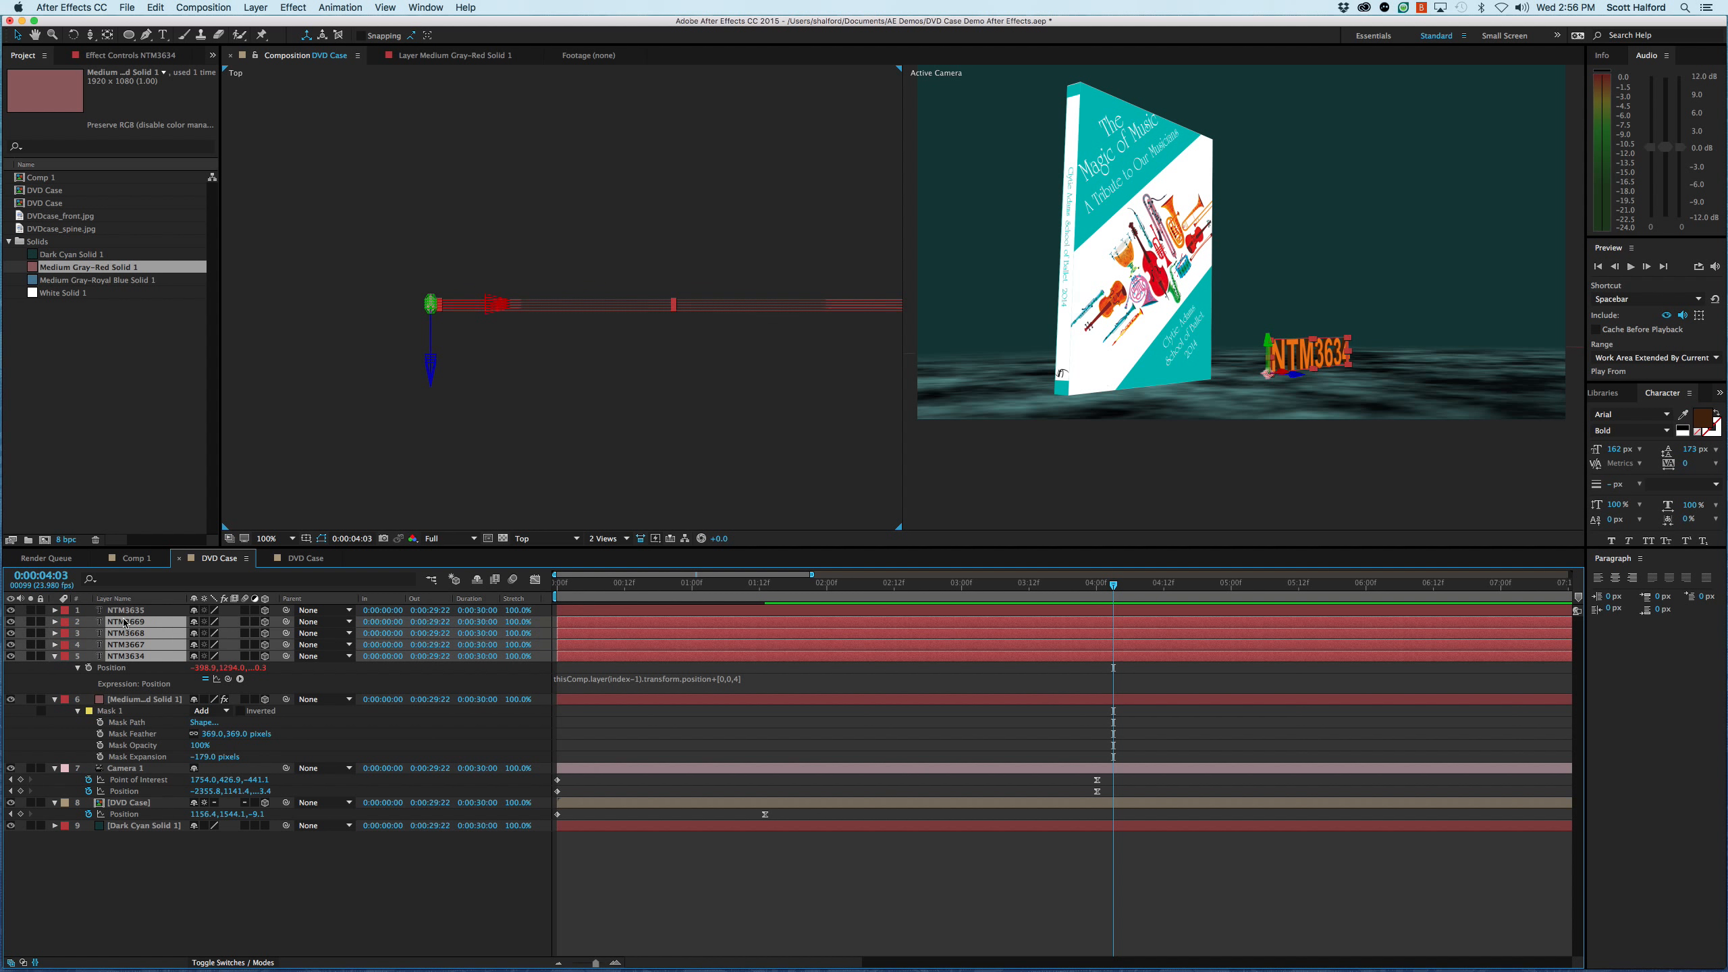
pyautogui.moveTo(287, 623); pyautogui.dragTo(129, 614)
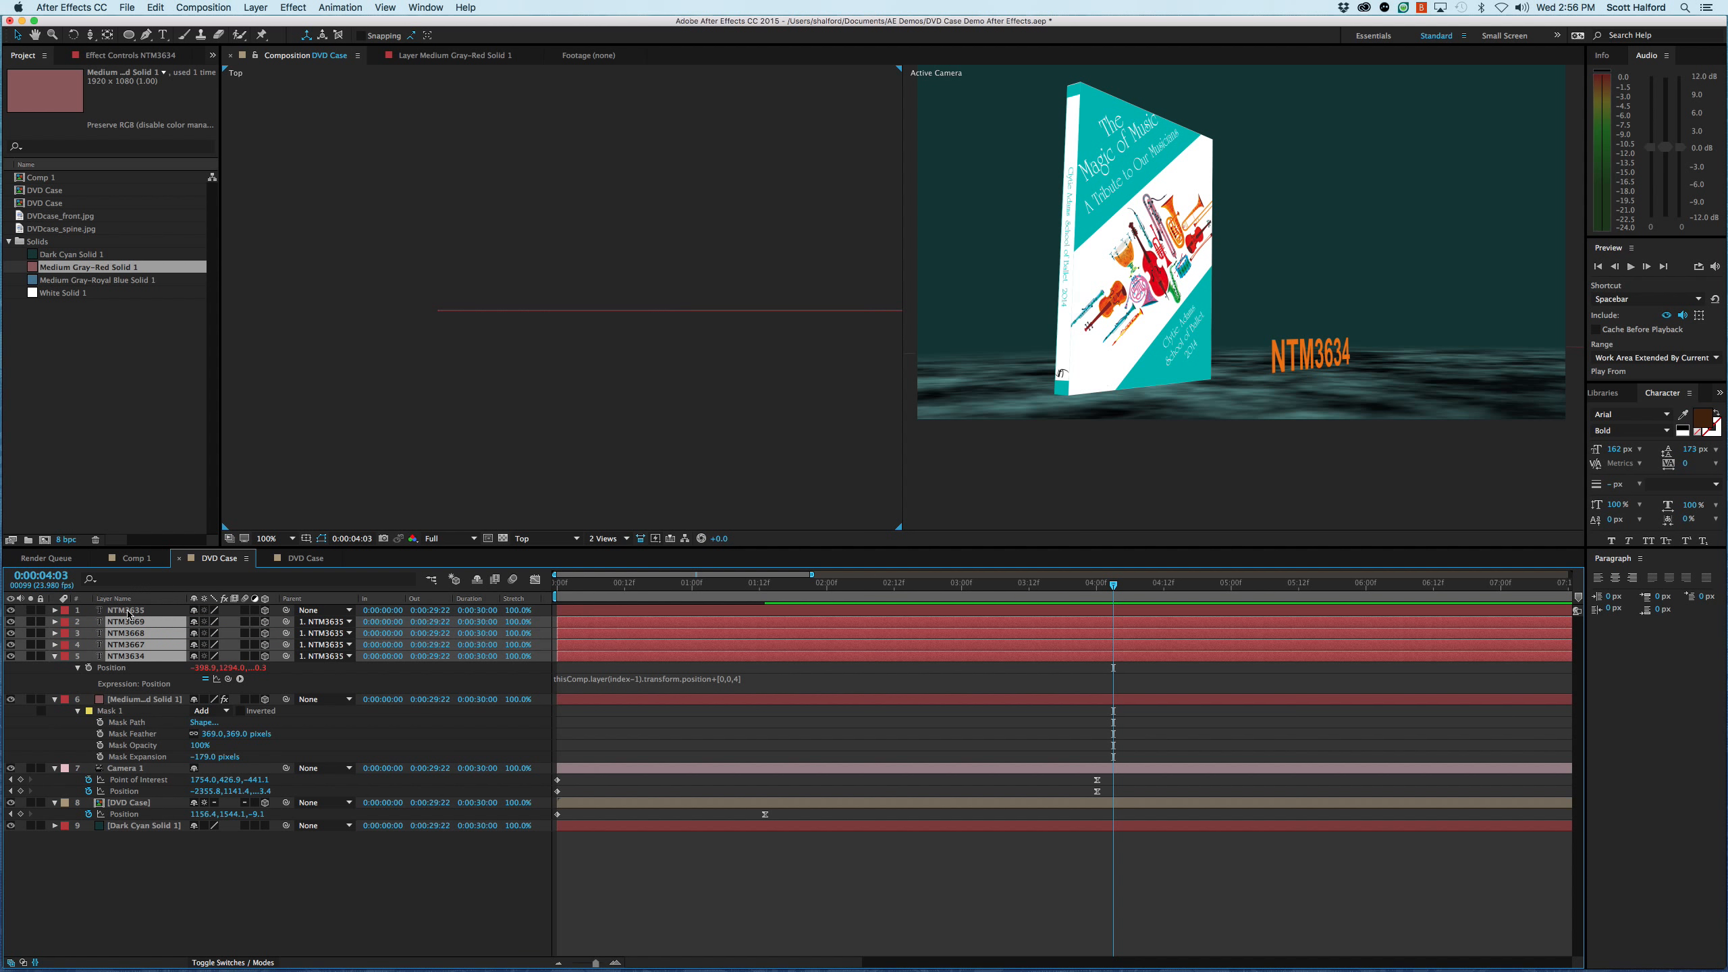
pyautogui.press('super+z')
pyautogui.click(150, 872)
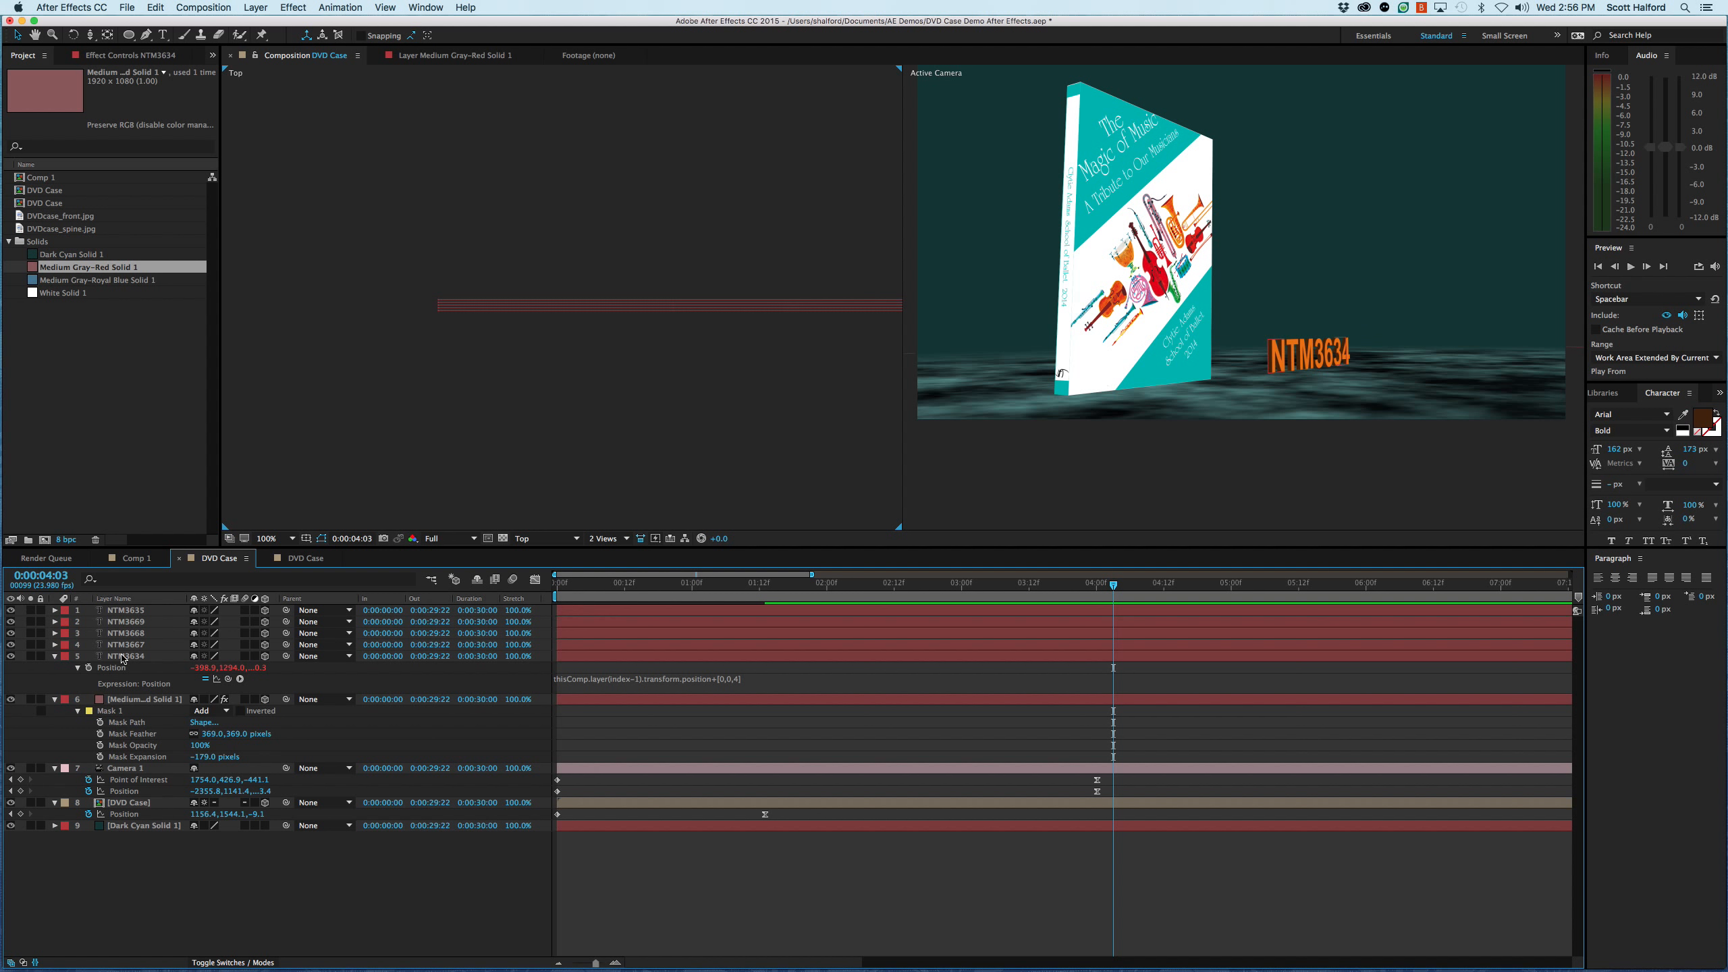
pyautogui.click(128, 612)
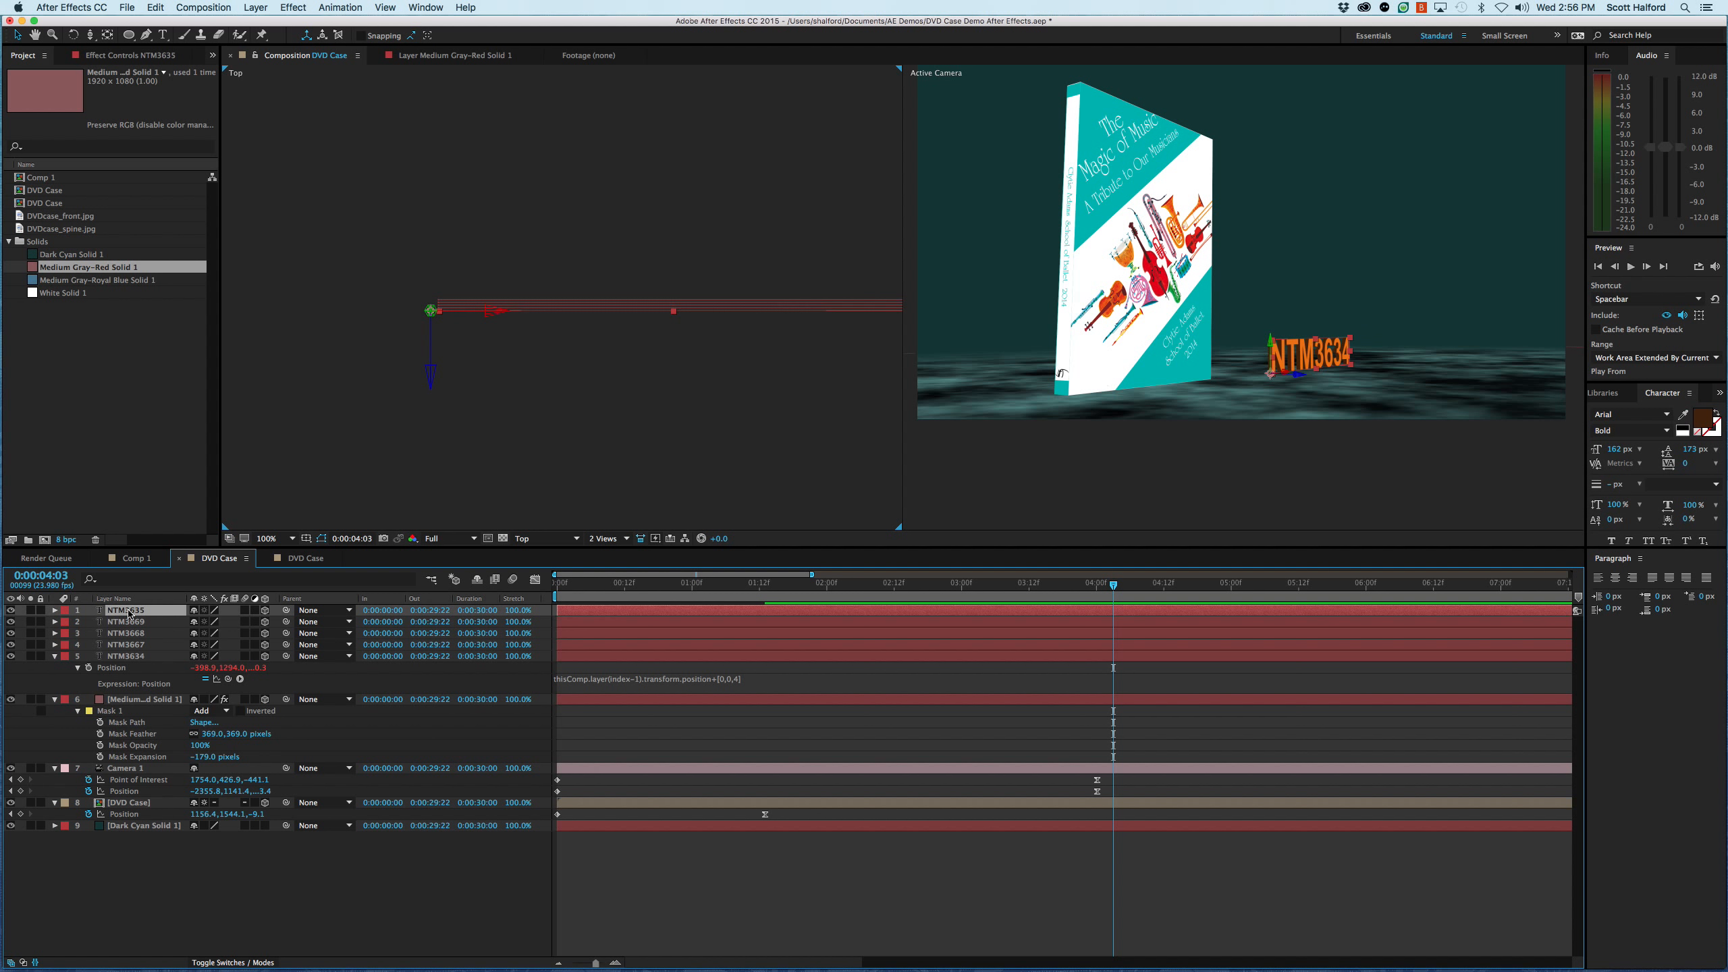
pyautogui.click(129, 655)
pyautogui.keyDown('shift'); pyautogui.click(126, 625); pyautogui.keyUp('shift')
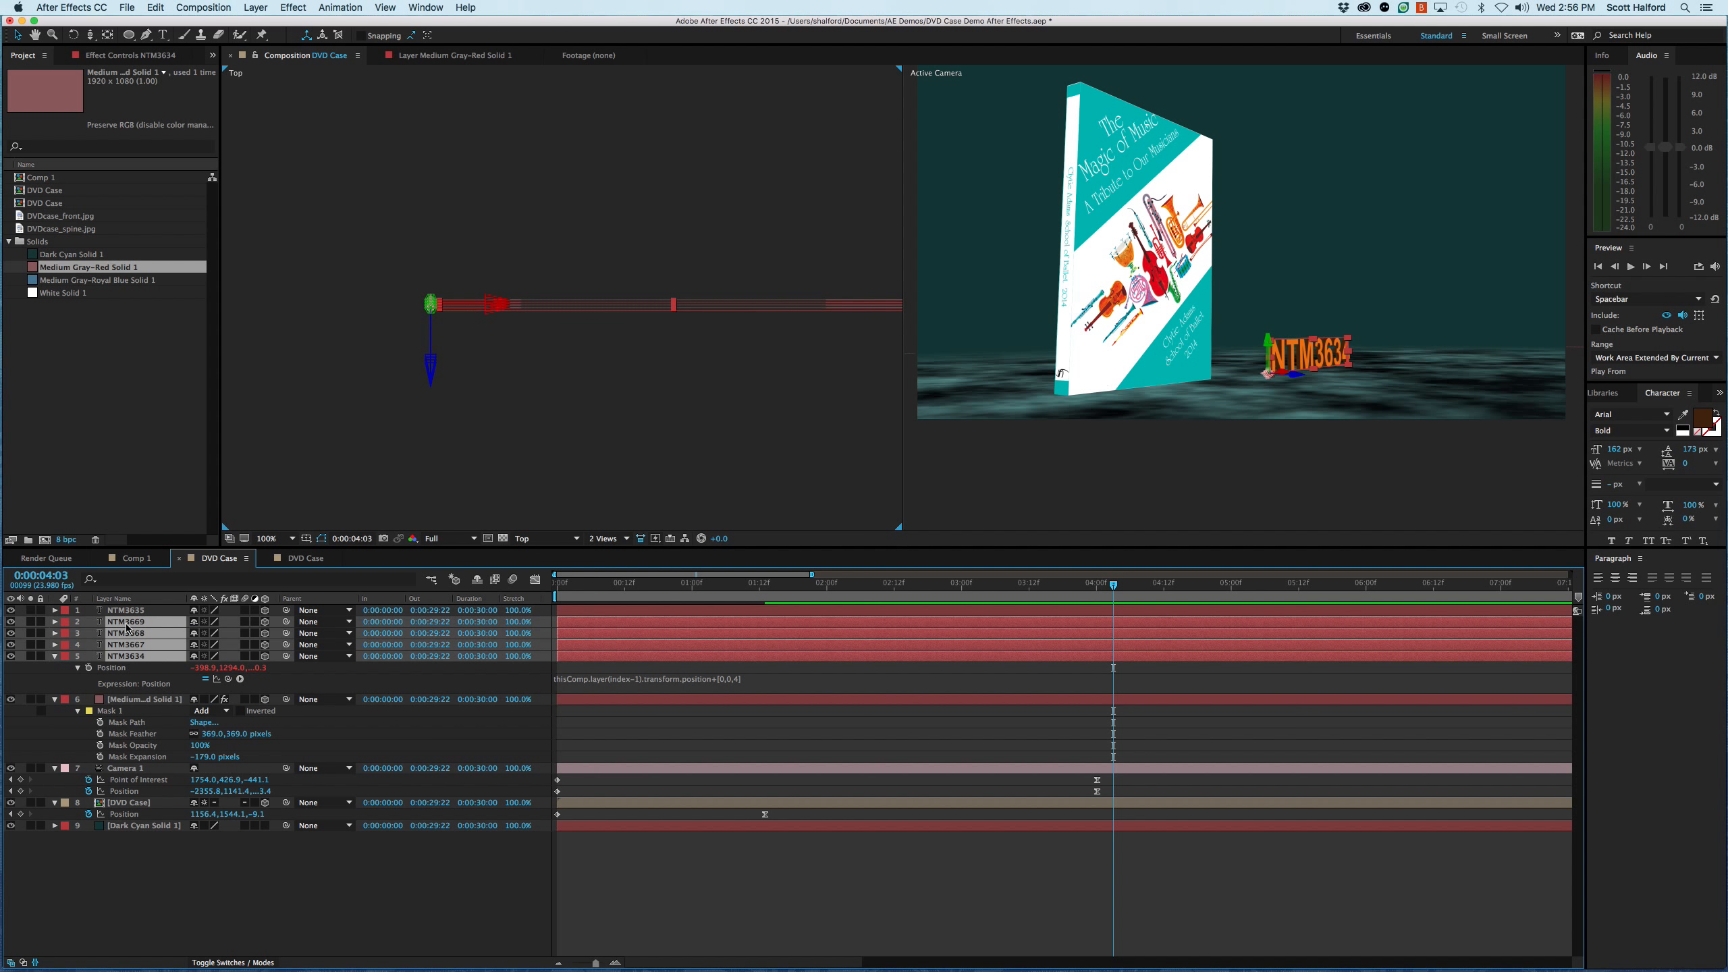
pyautogui.press('F2')
pyautogui.click(130, 611)
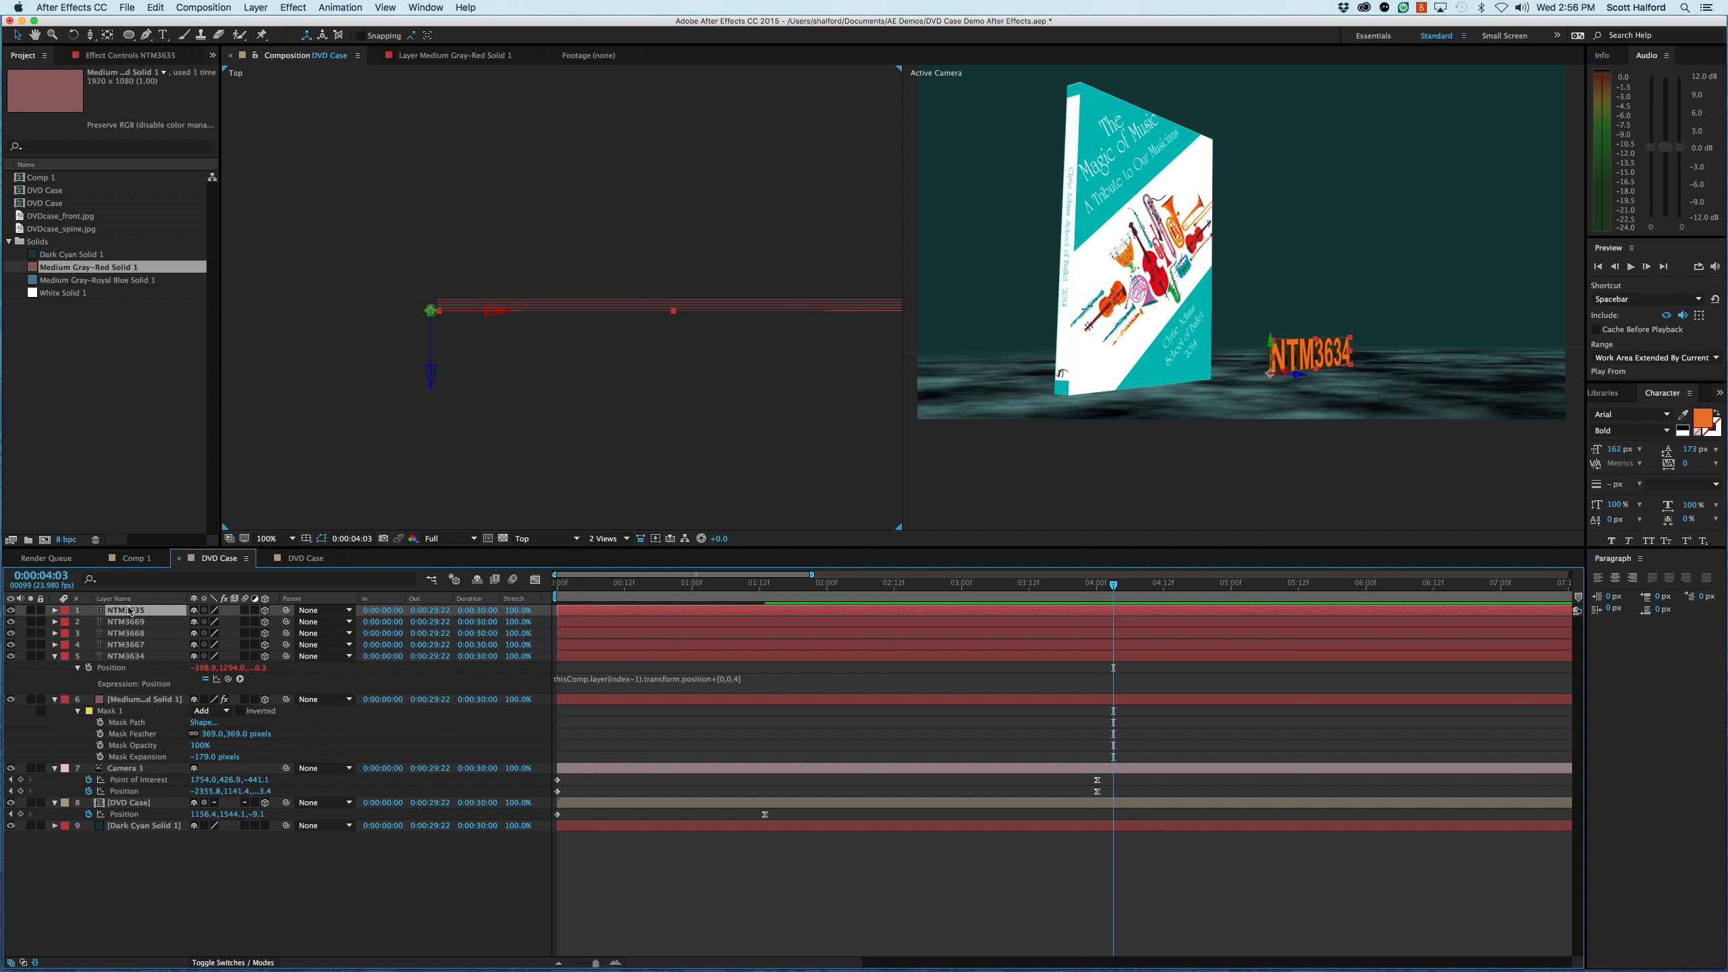
pyautogui.keyDown('shift'); pyautogui.click(126, 657); pyautogui.keyUp('shift')
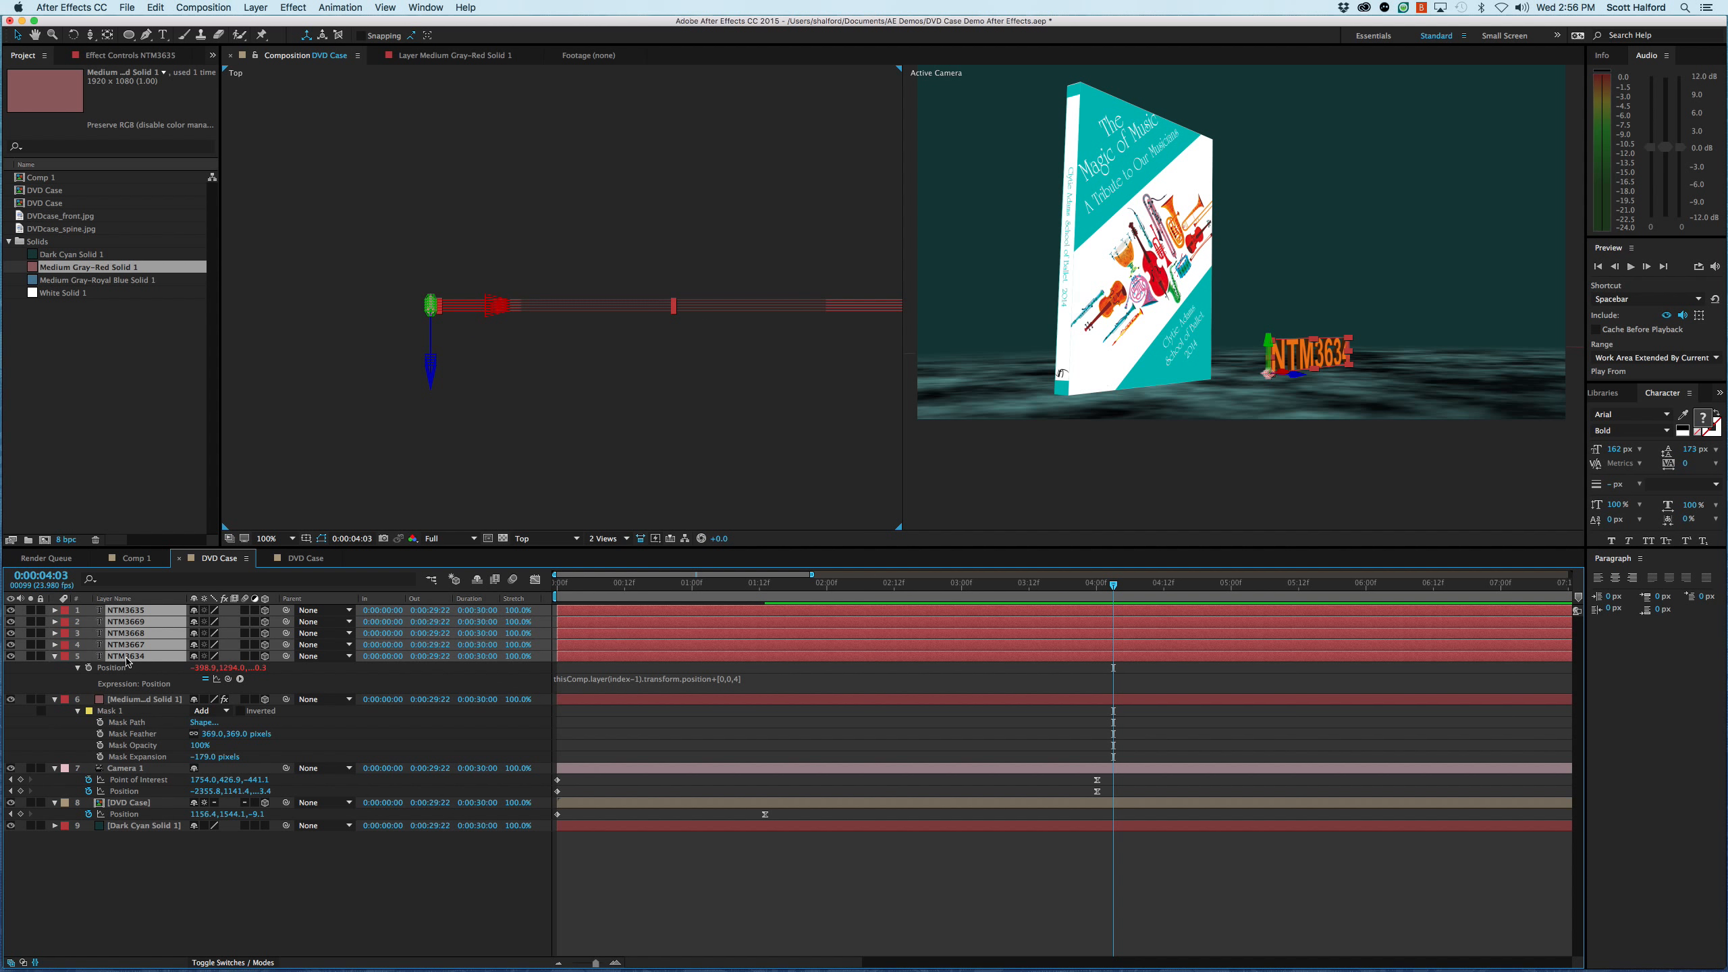
pyautogui.click(242, 890)
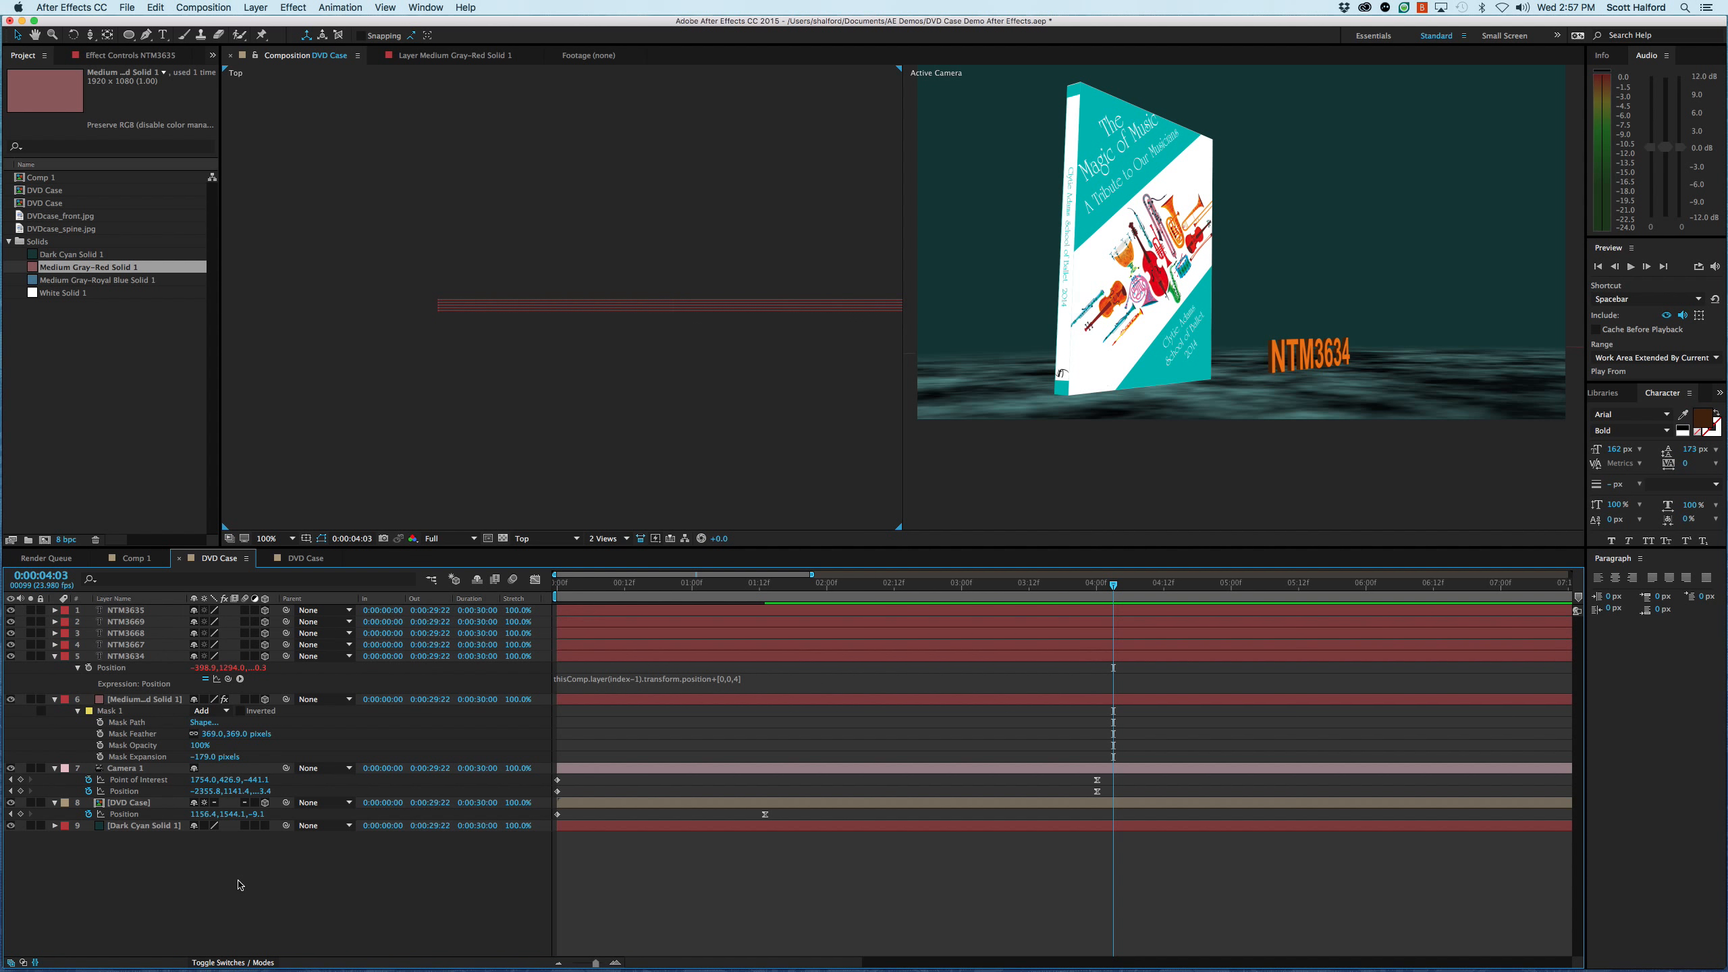
pyautogui.click(122, 656)
pyautogui.keyDown('shift'); pyautogui.click(126, 611); pyautogui.keyUp('shift')
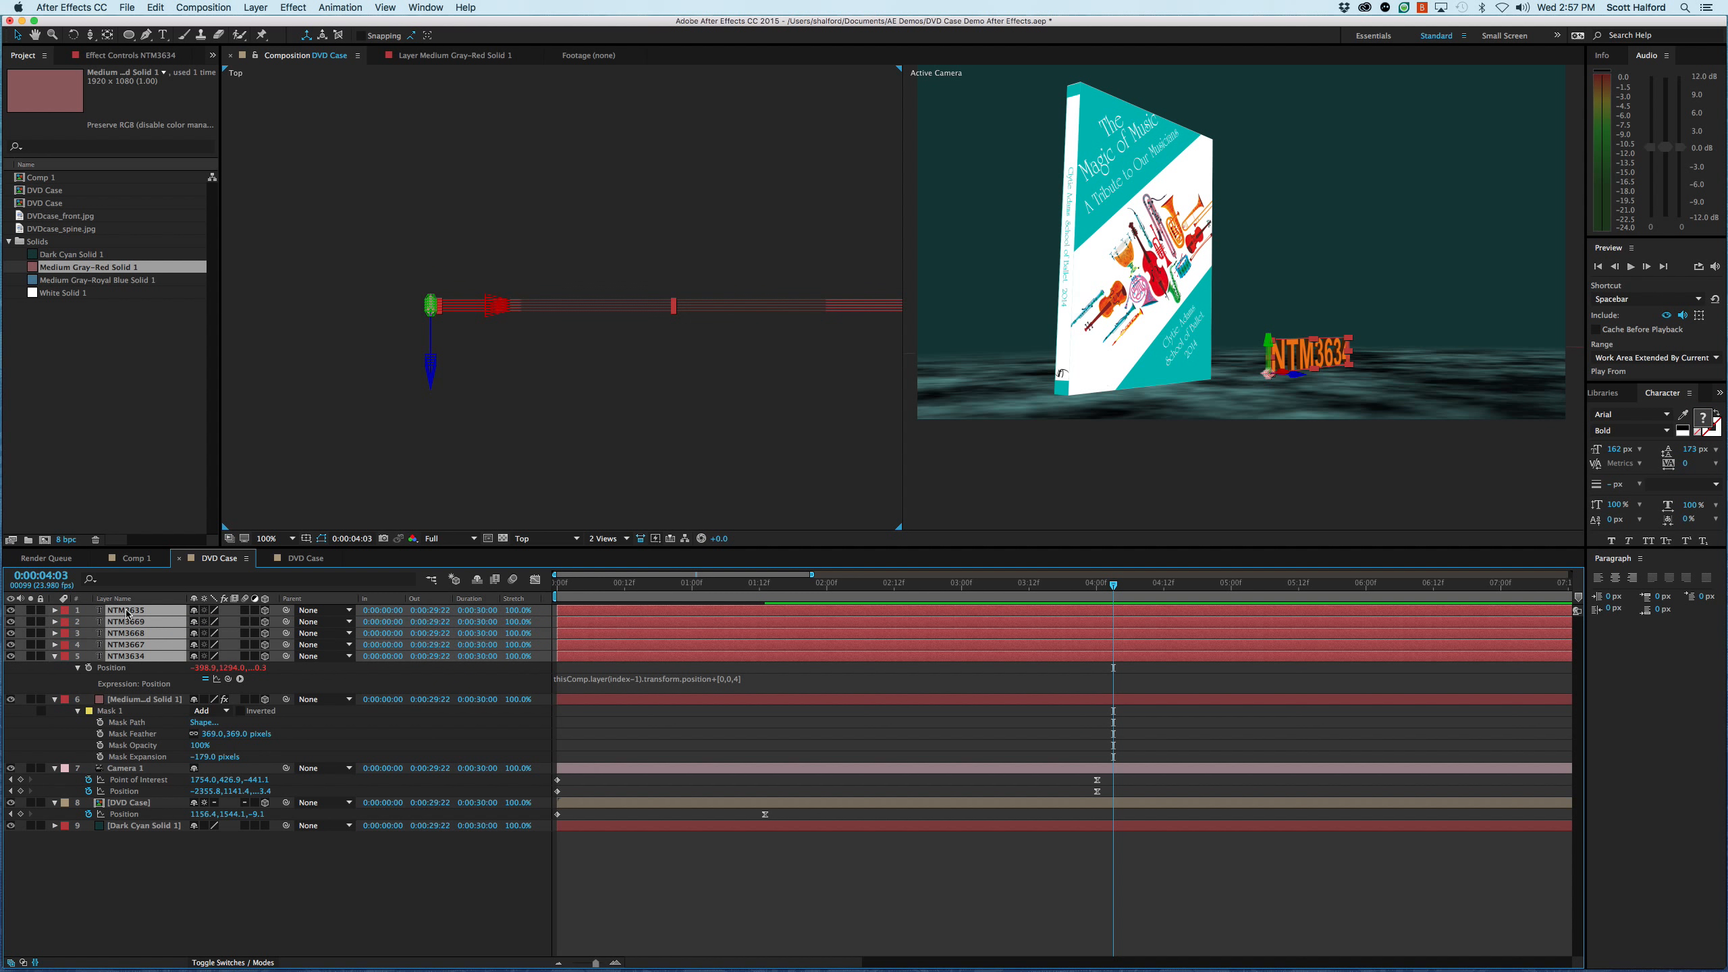
pyautogui.click(176, 858)
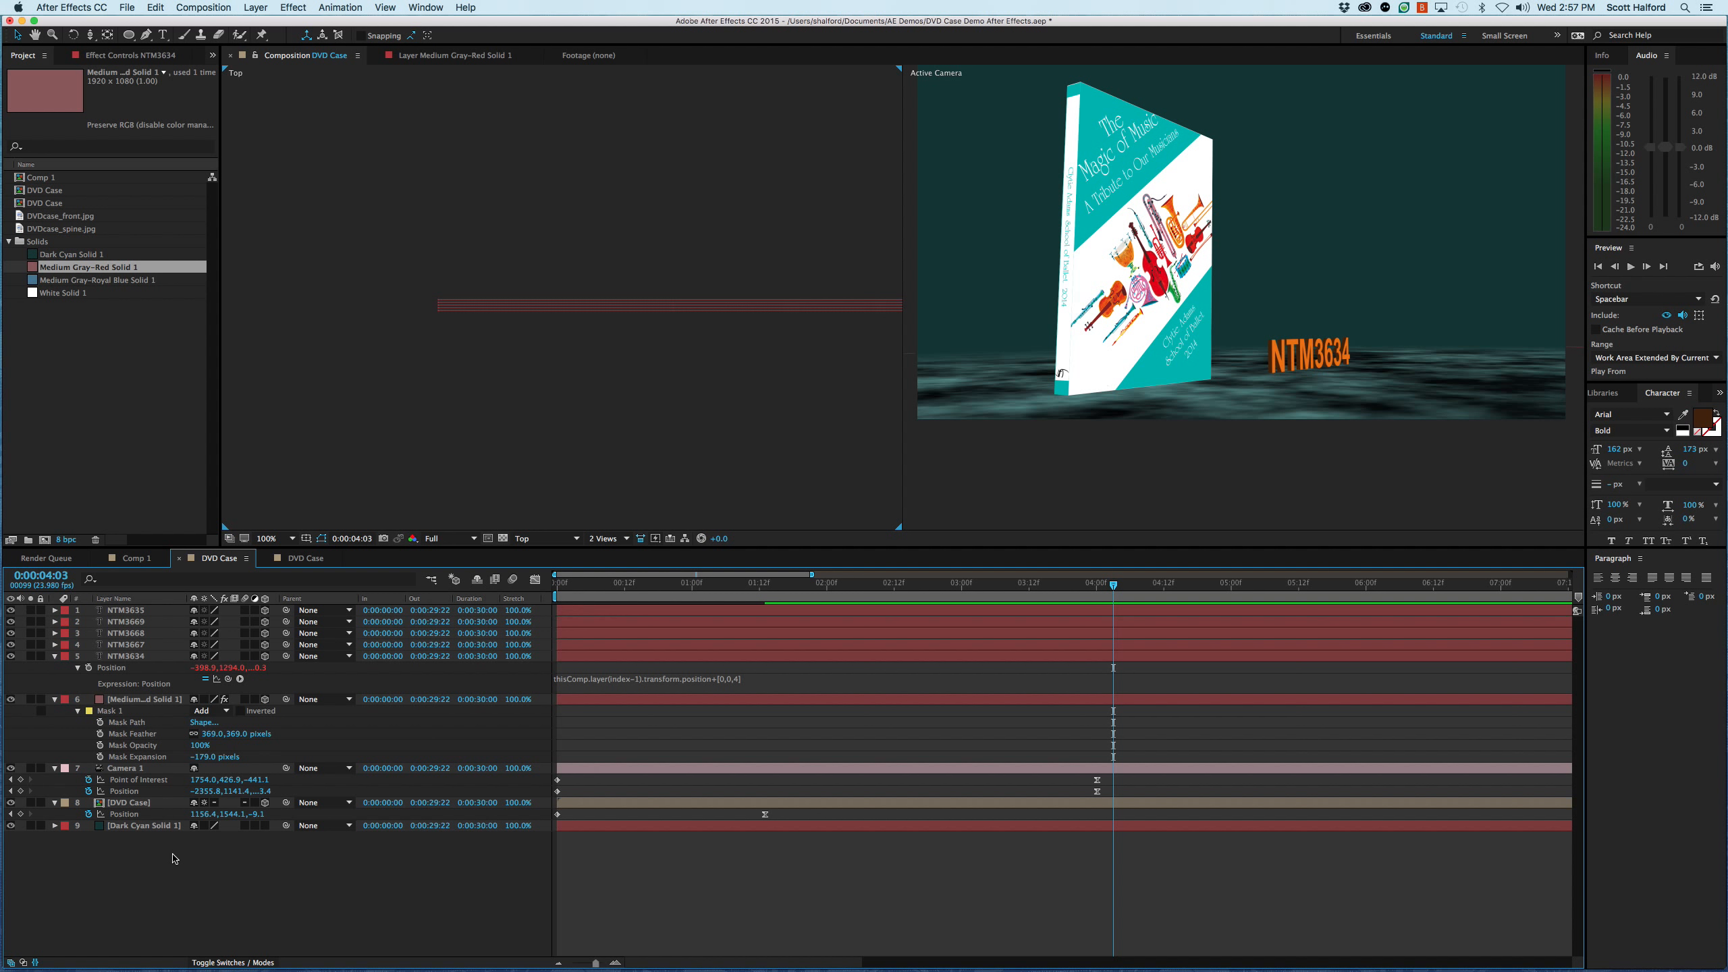
pyautogui.rightClick(174, 858)
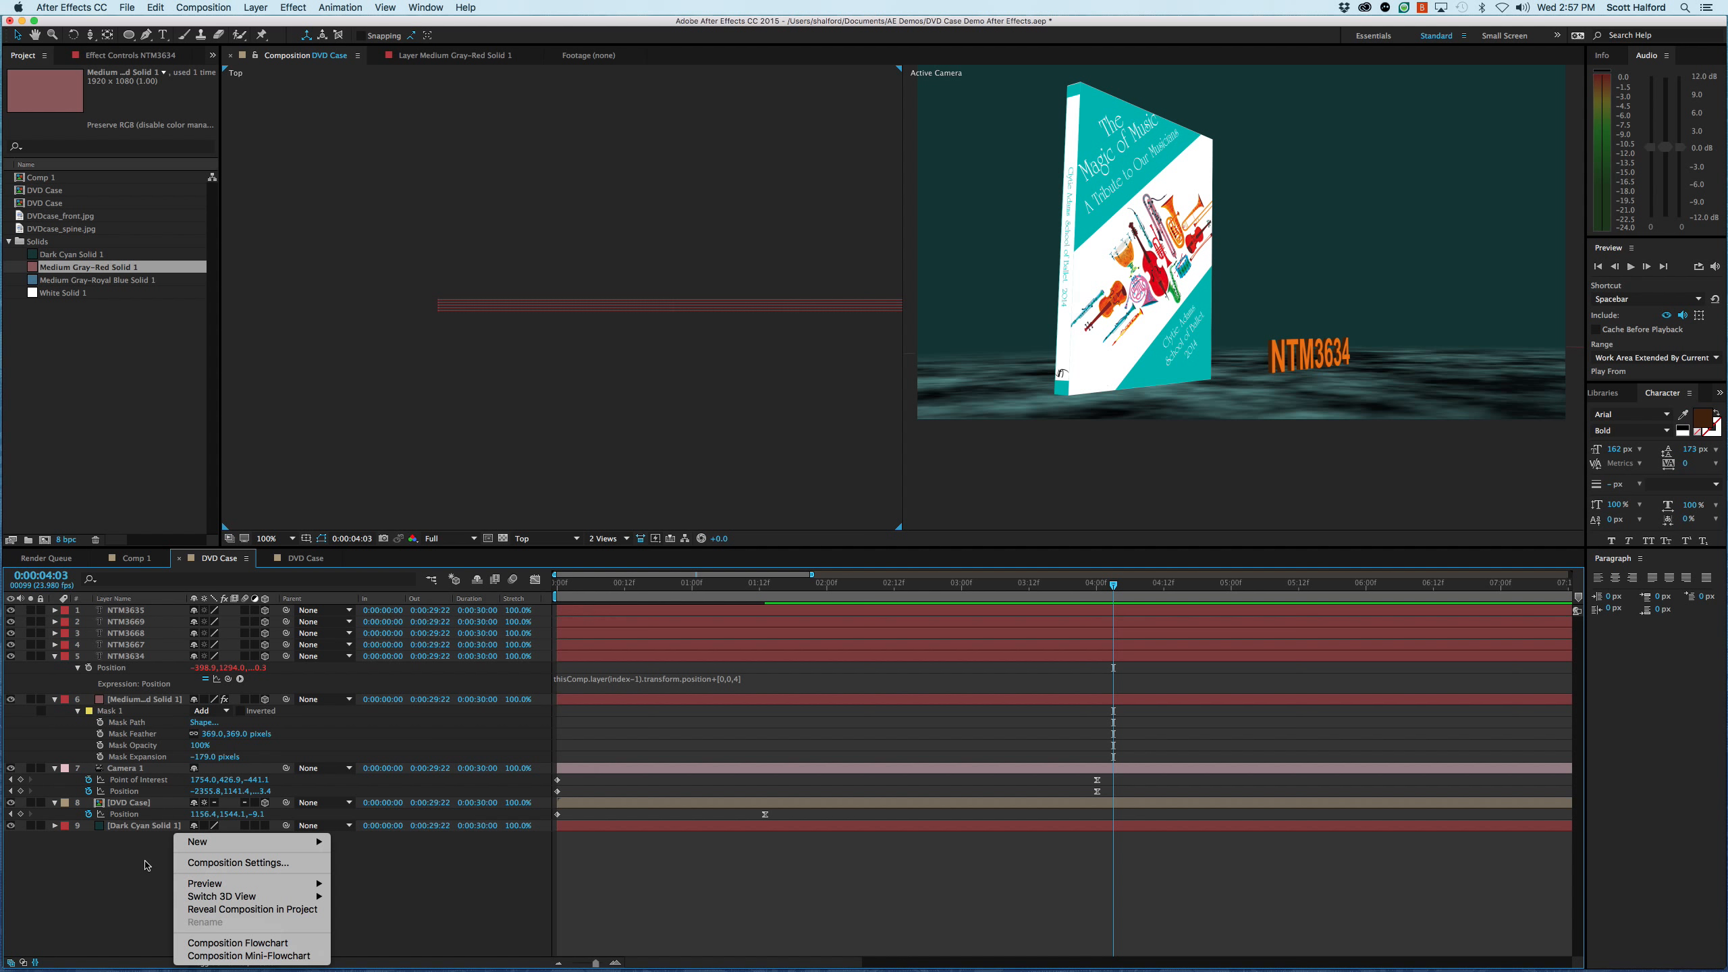
pyautogui.click(145, 863)
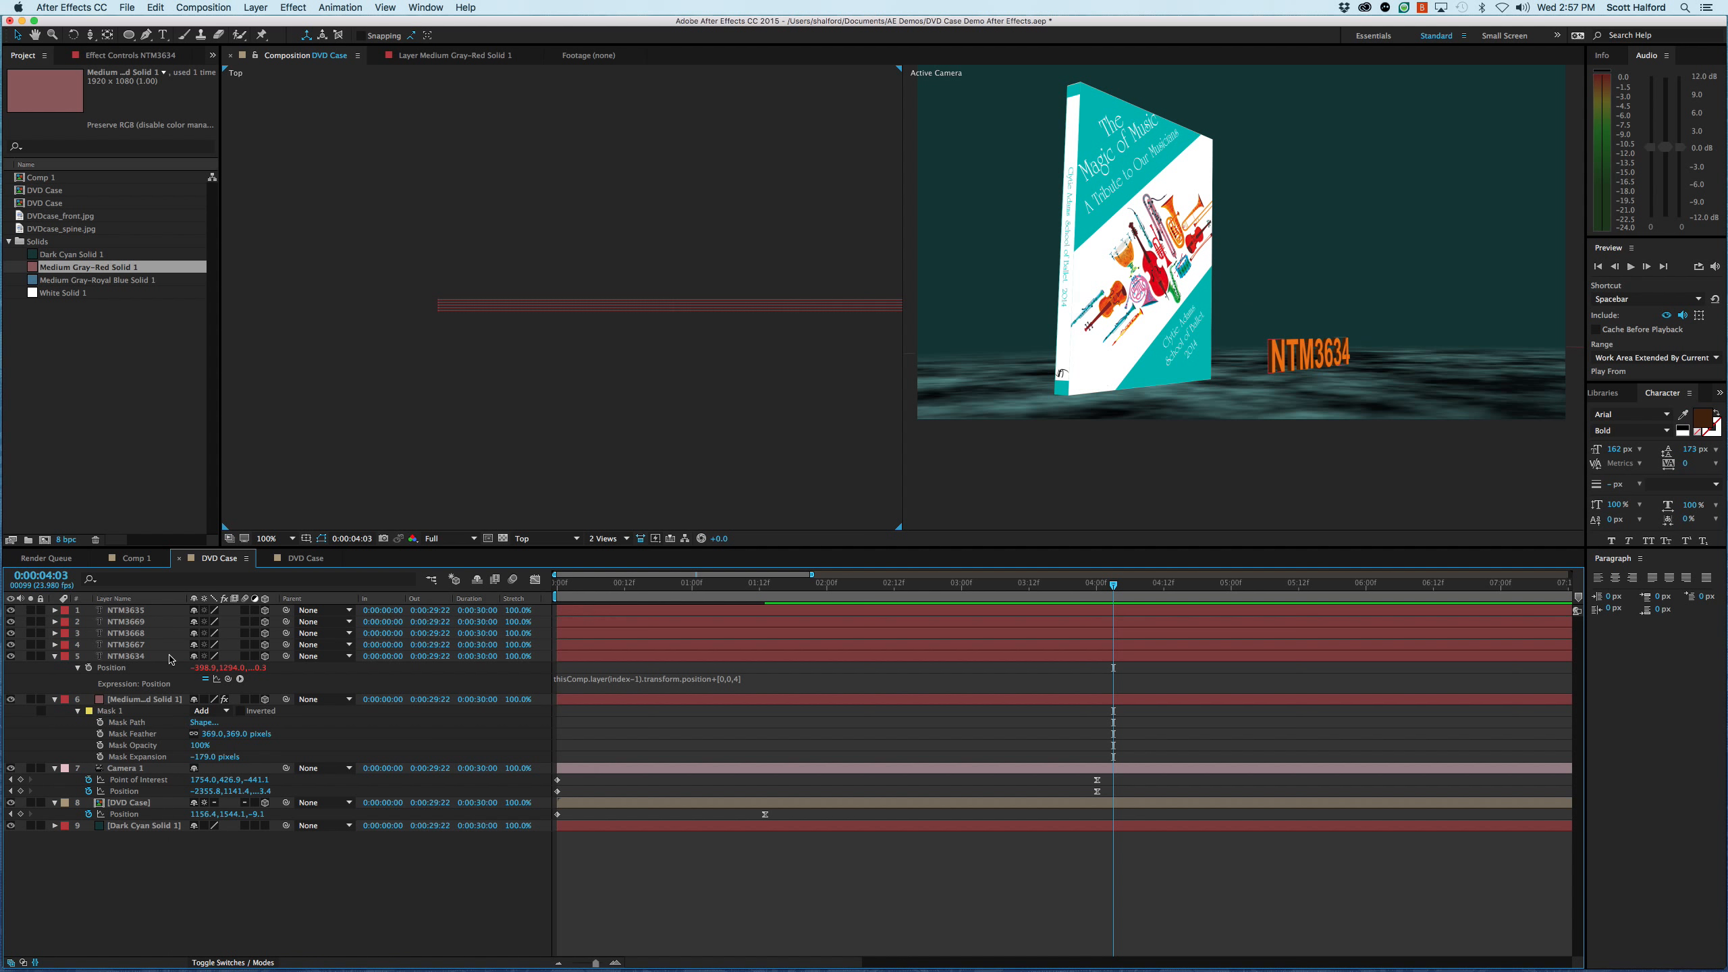
pyautogui.click(125, 623)
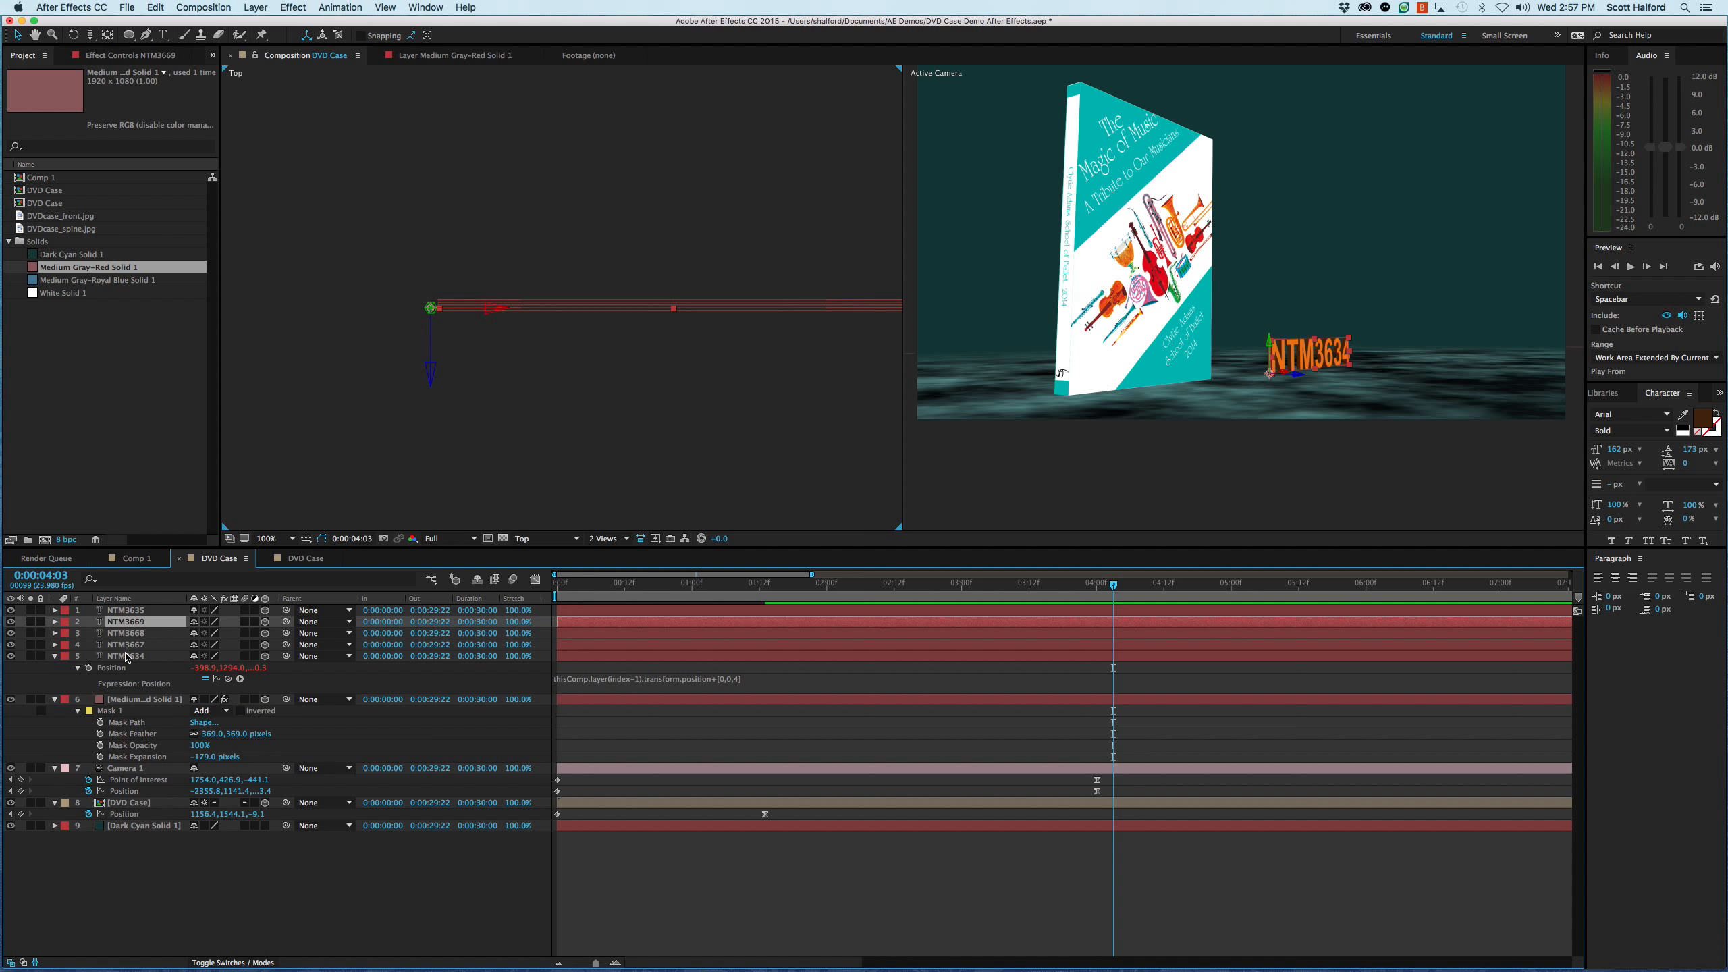
pyautogui.click(177, 869)
# - Orbit, track and dolly the scene camera to a close, angled view of the extruded NTM3634 title in front of the case
pyautogui.press('c')
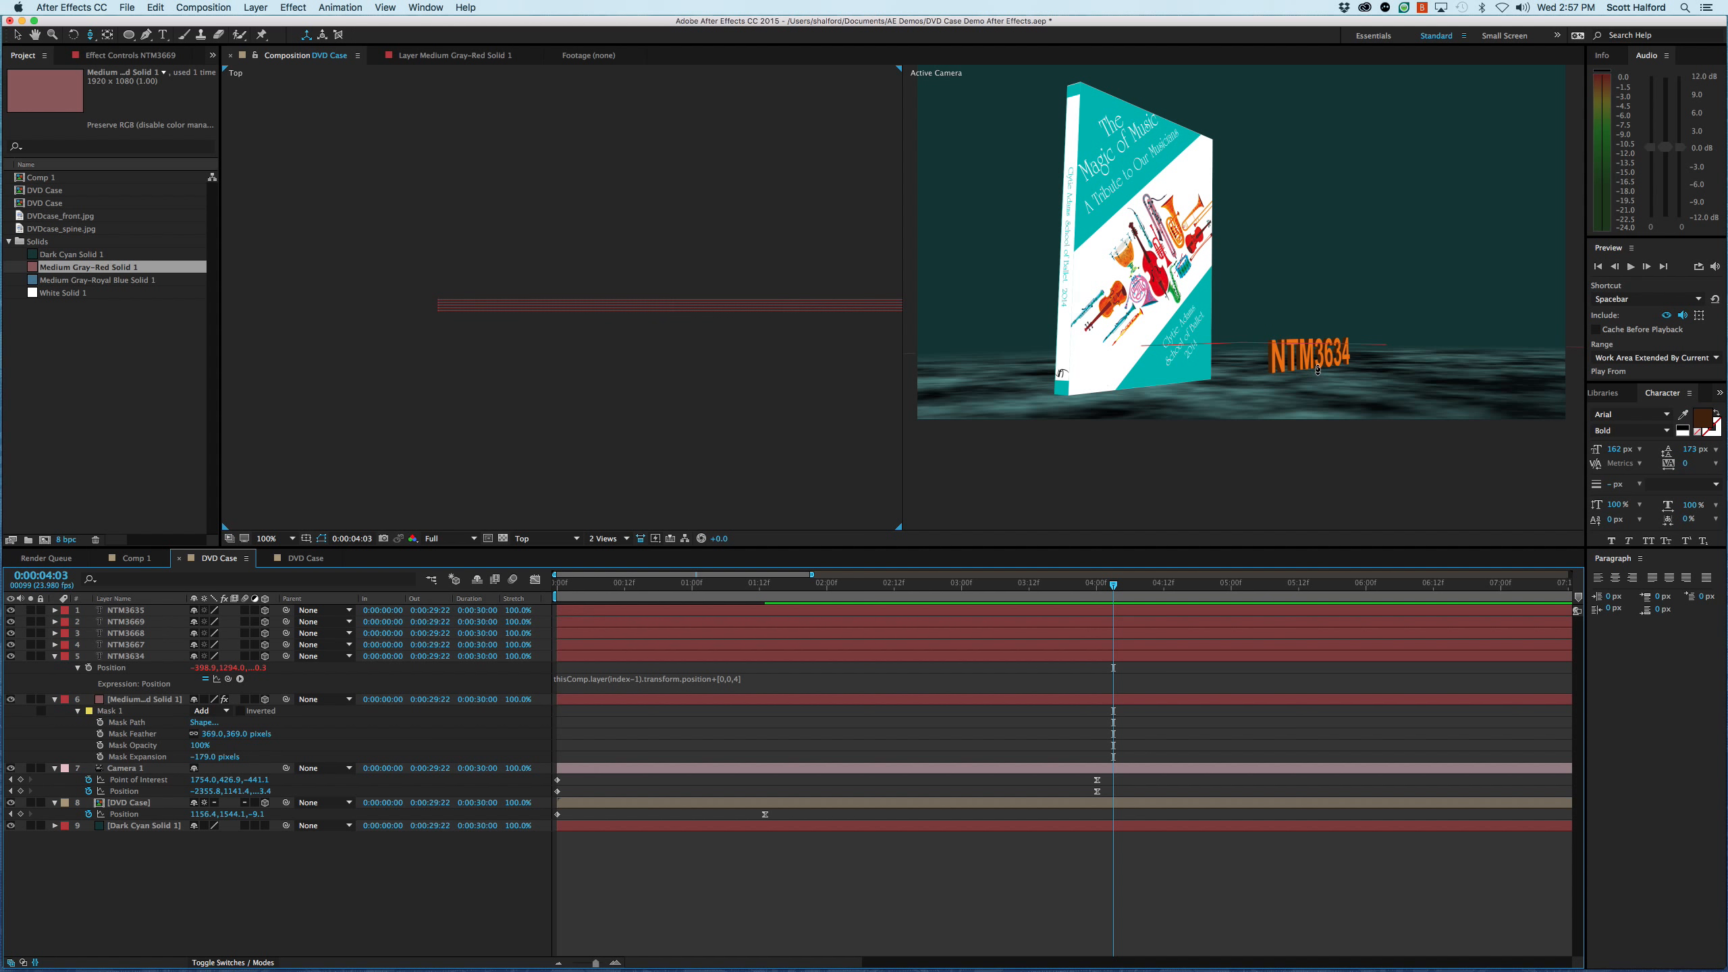
pyautogui.press('c')
pyautogui.moveTo(1322, 370)
pyautogui.mouseDown()
pyautogui.moveTo(1269, 347)
pyautogui.moveTo(1254, 371)
pyautogui.moveTo(1302, 368)
pyautogui.mouseUp()
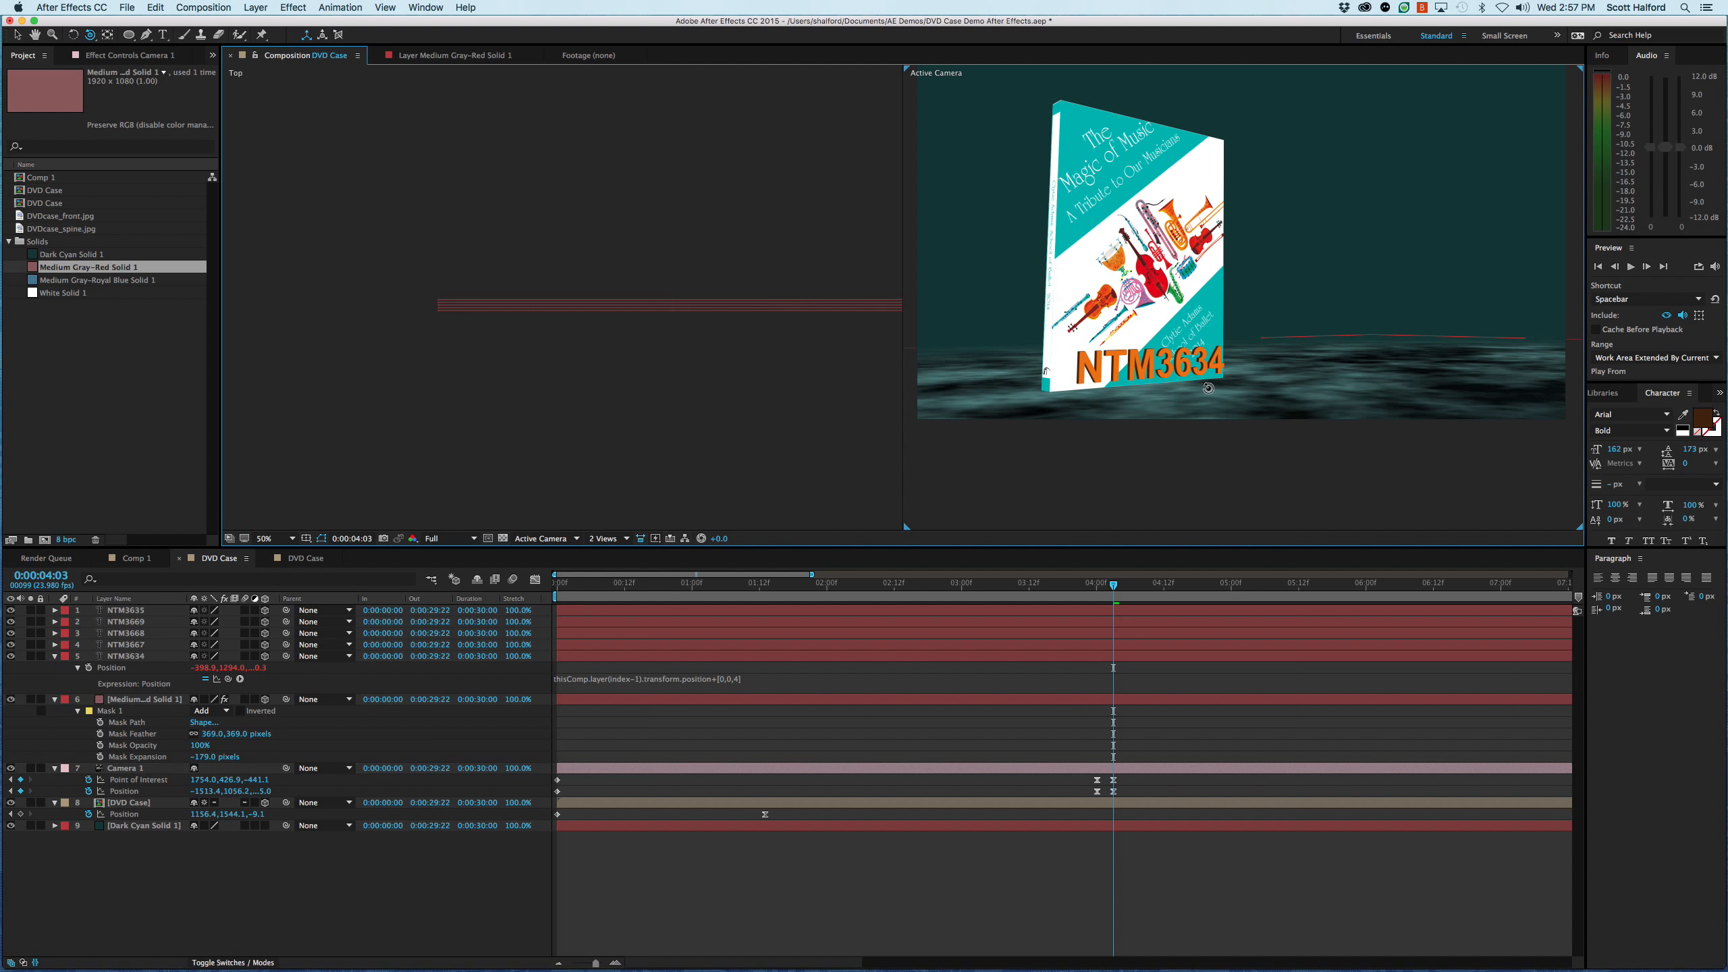
pyautogui.moveTo(1142, 405); pyautogui.dragTo(1144, 350)
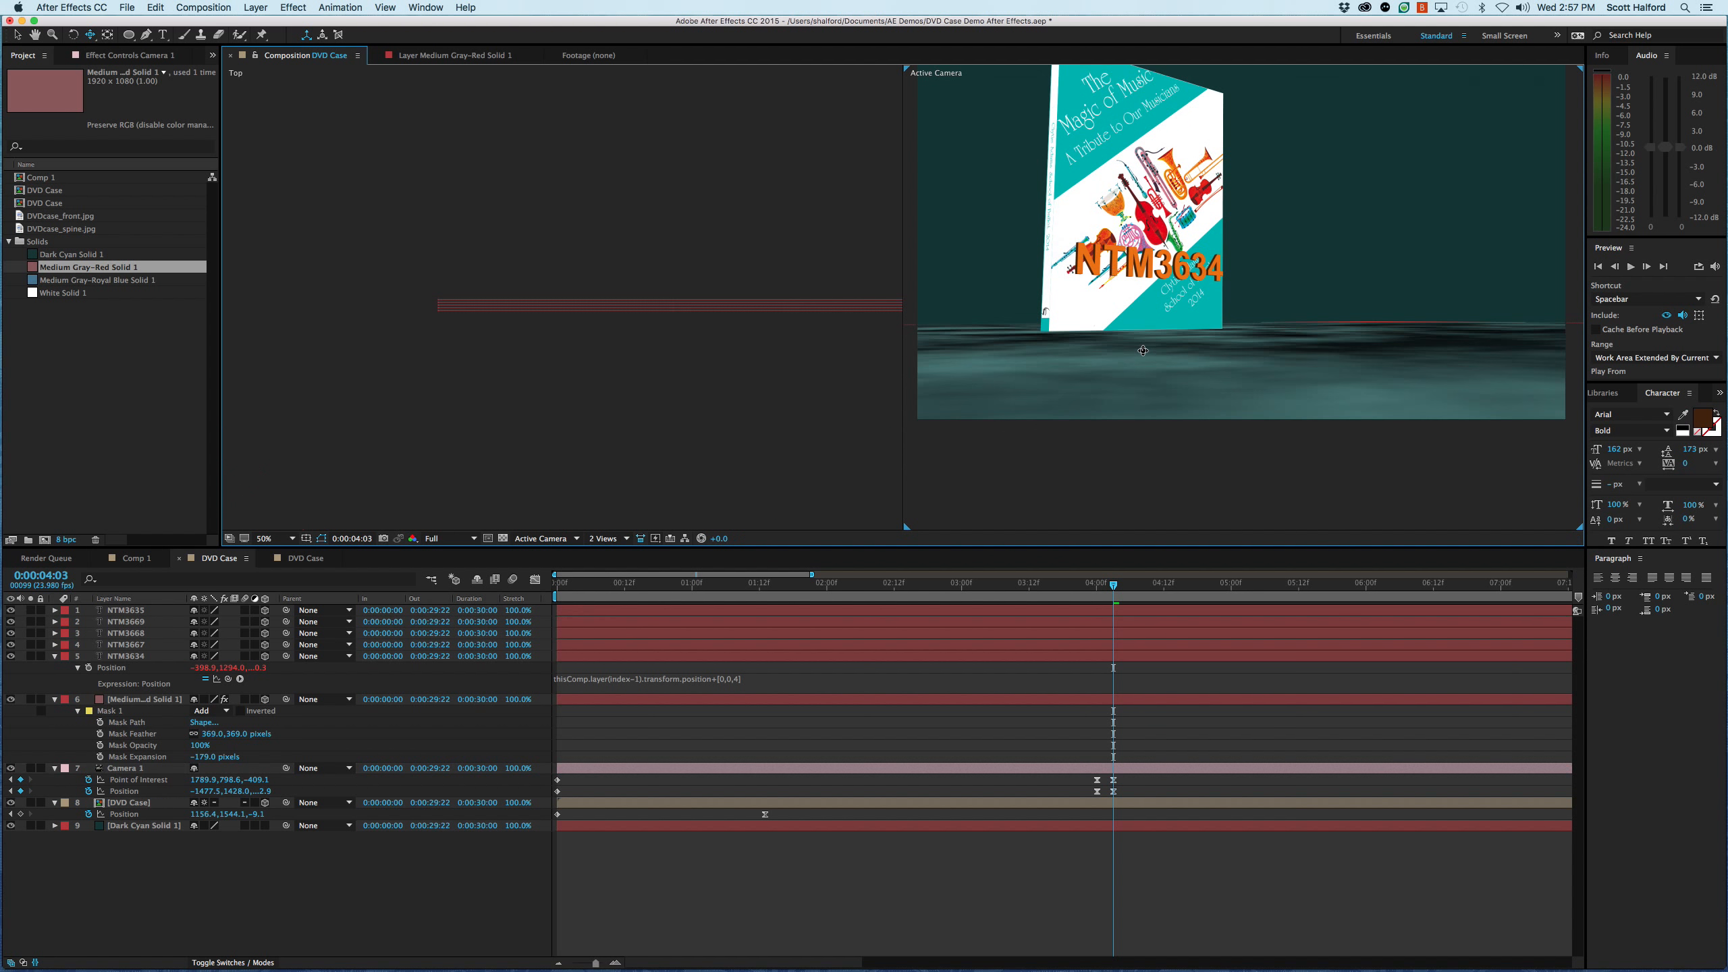
pyautogui.moveTo(1146, 271); pyautogui.dragTo(1145, 209)
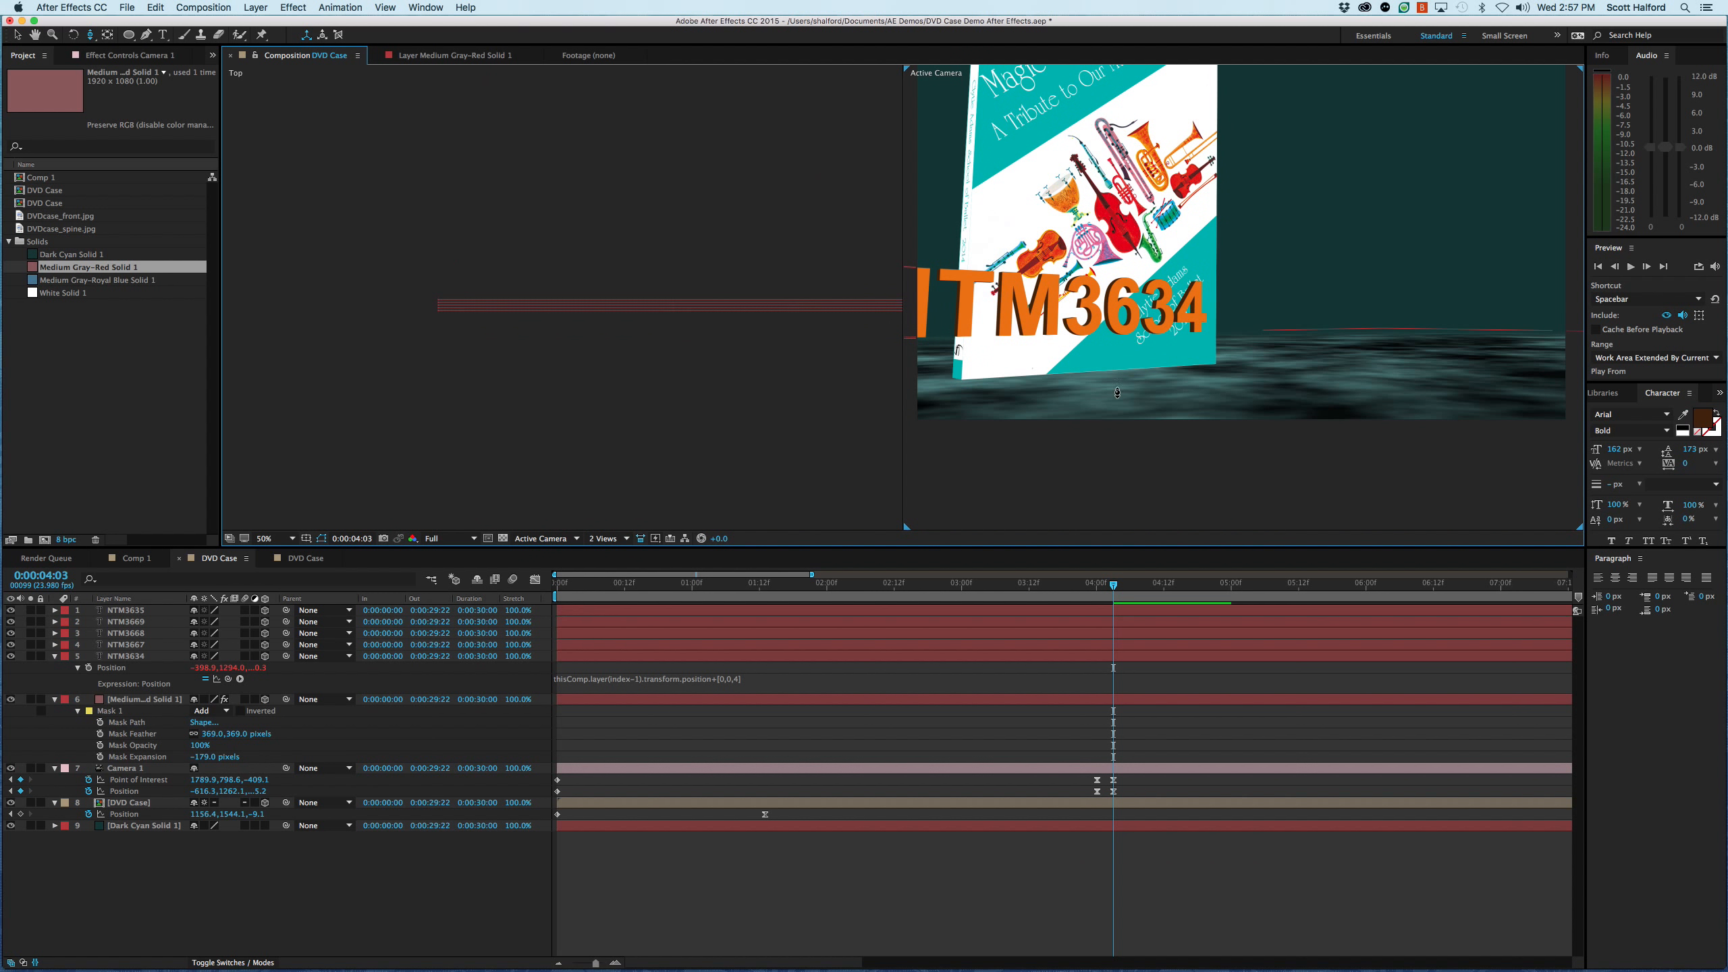
# - Try parenting the four dark text layers to the front title layer NTM3635, undo it, and deselect everything
pyautogui.press('v')
pyautogui.click(1096, 304)
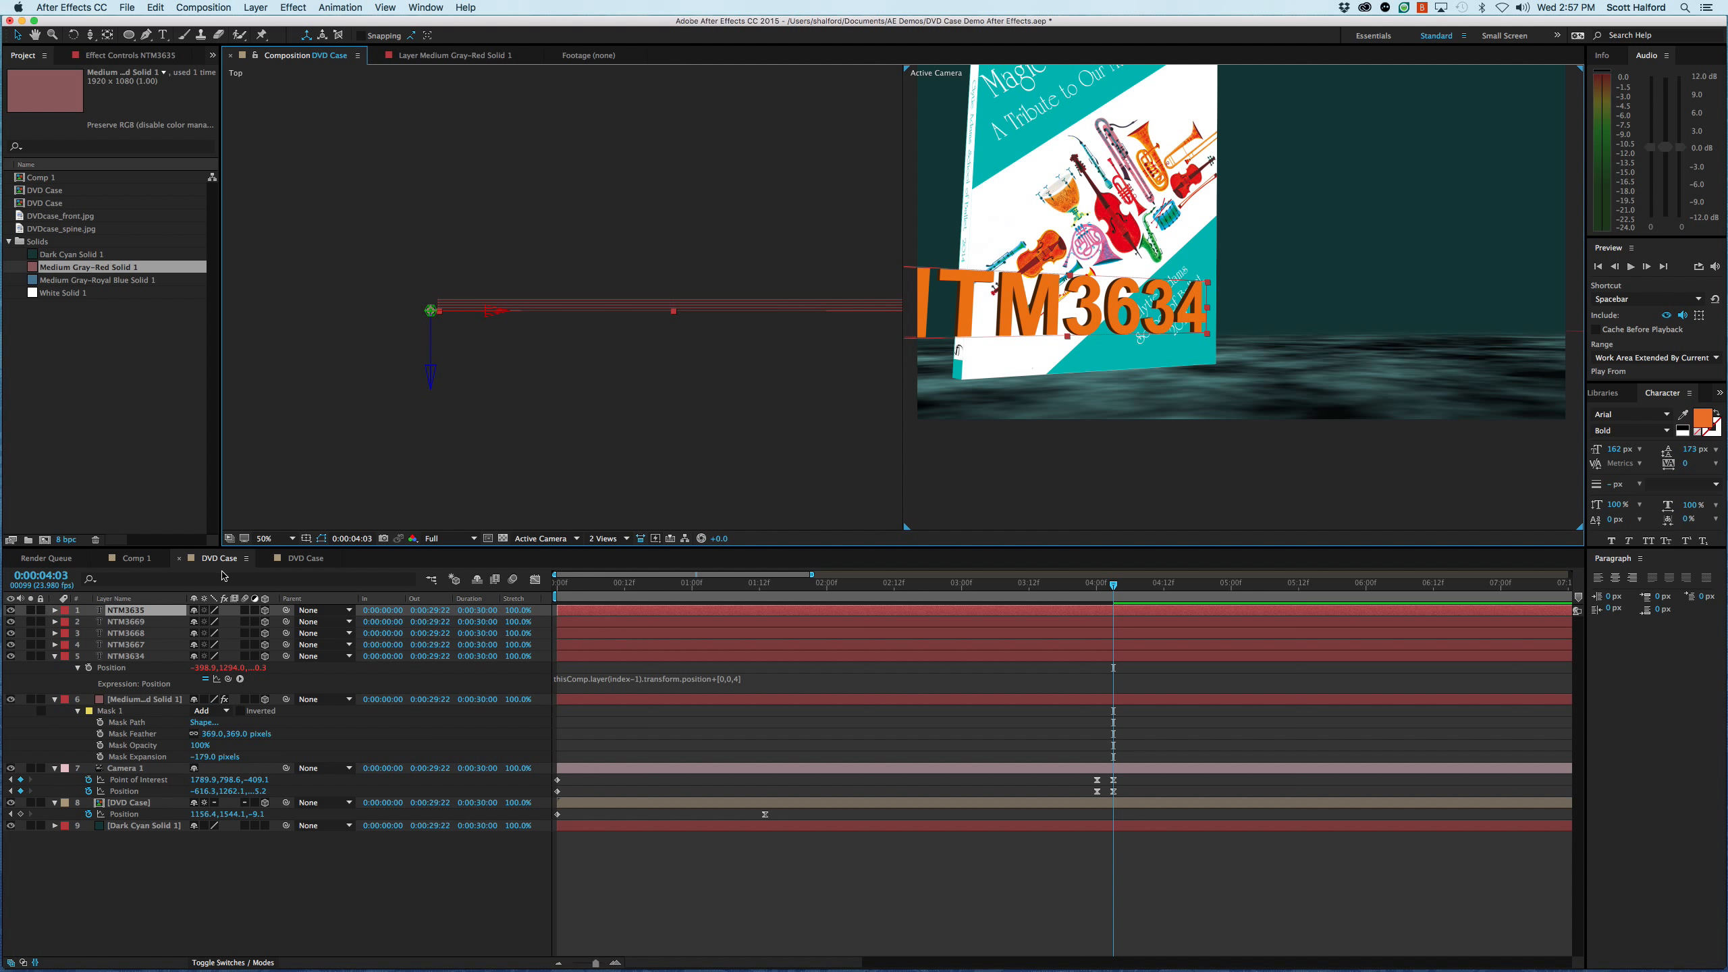
pyautogui.click(143, 657)
pyautogui.keyDown('shift'); pyautogui.click(140, 623); pyautogui.keyUp('shift')
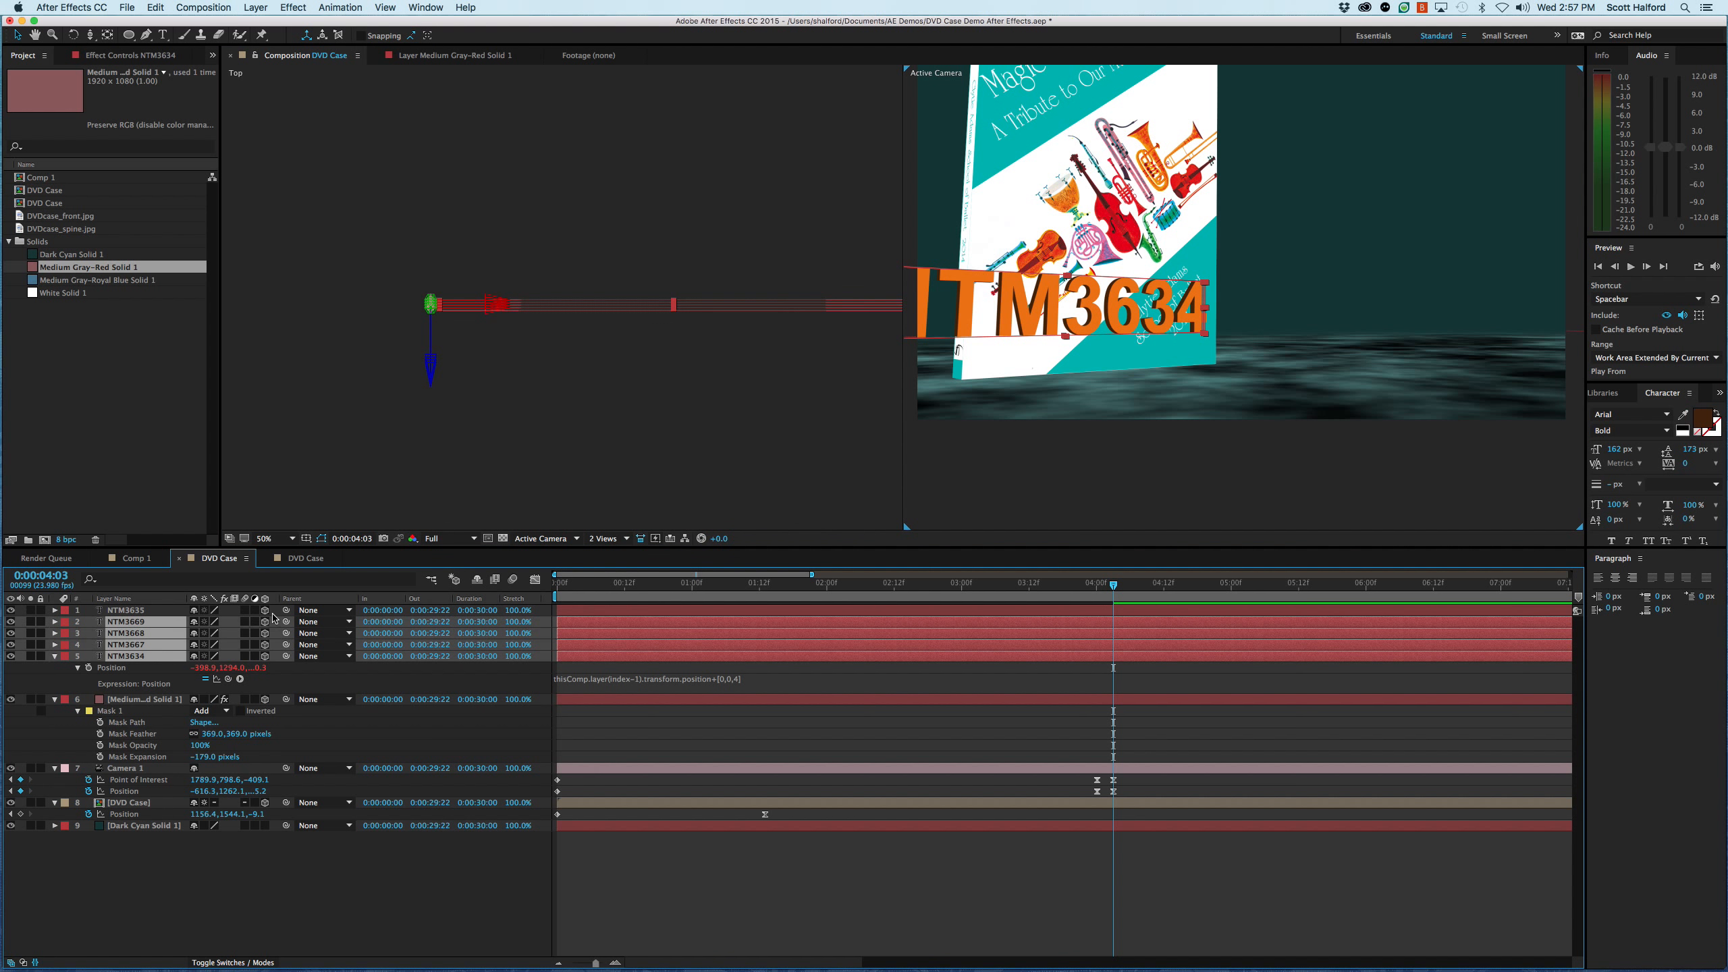
pyautogui.moveTo(286, 622); pyautogui.dragTo(131, 613)
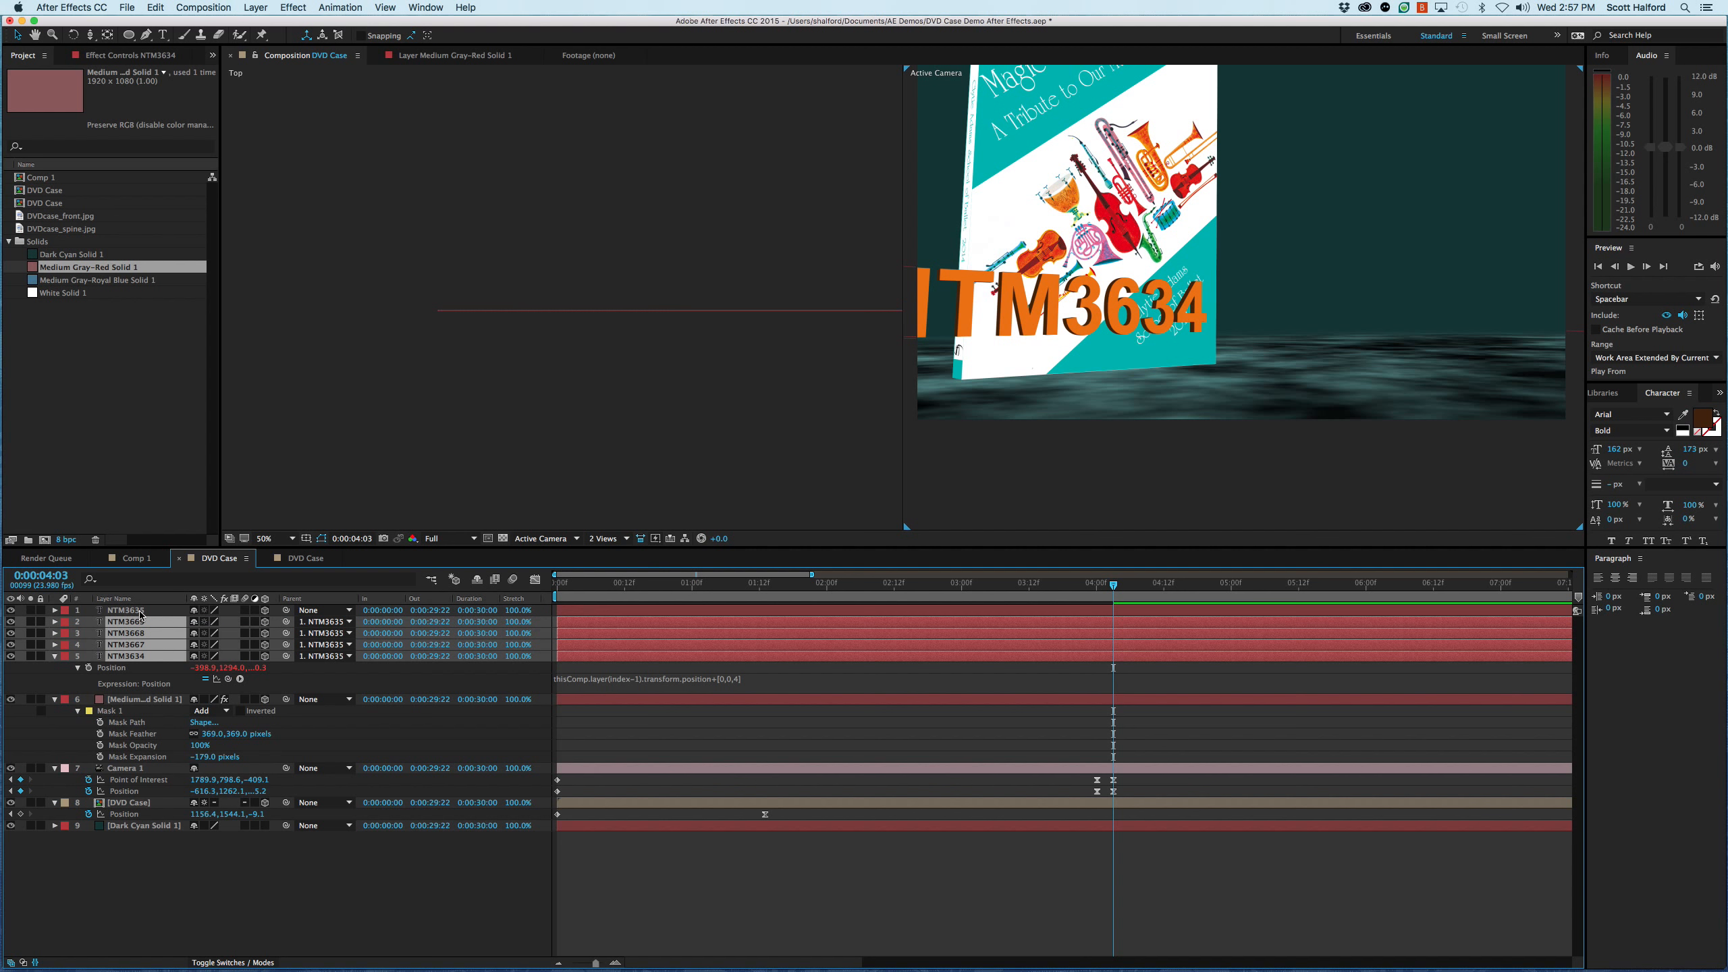
pyautogui.click(129, 614)
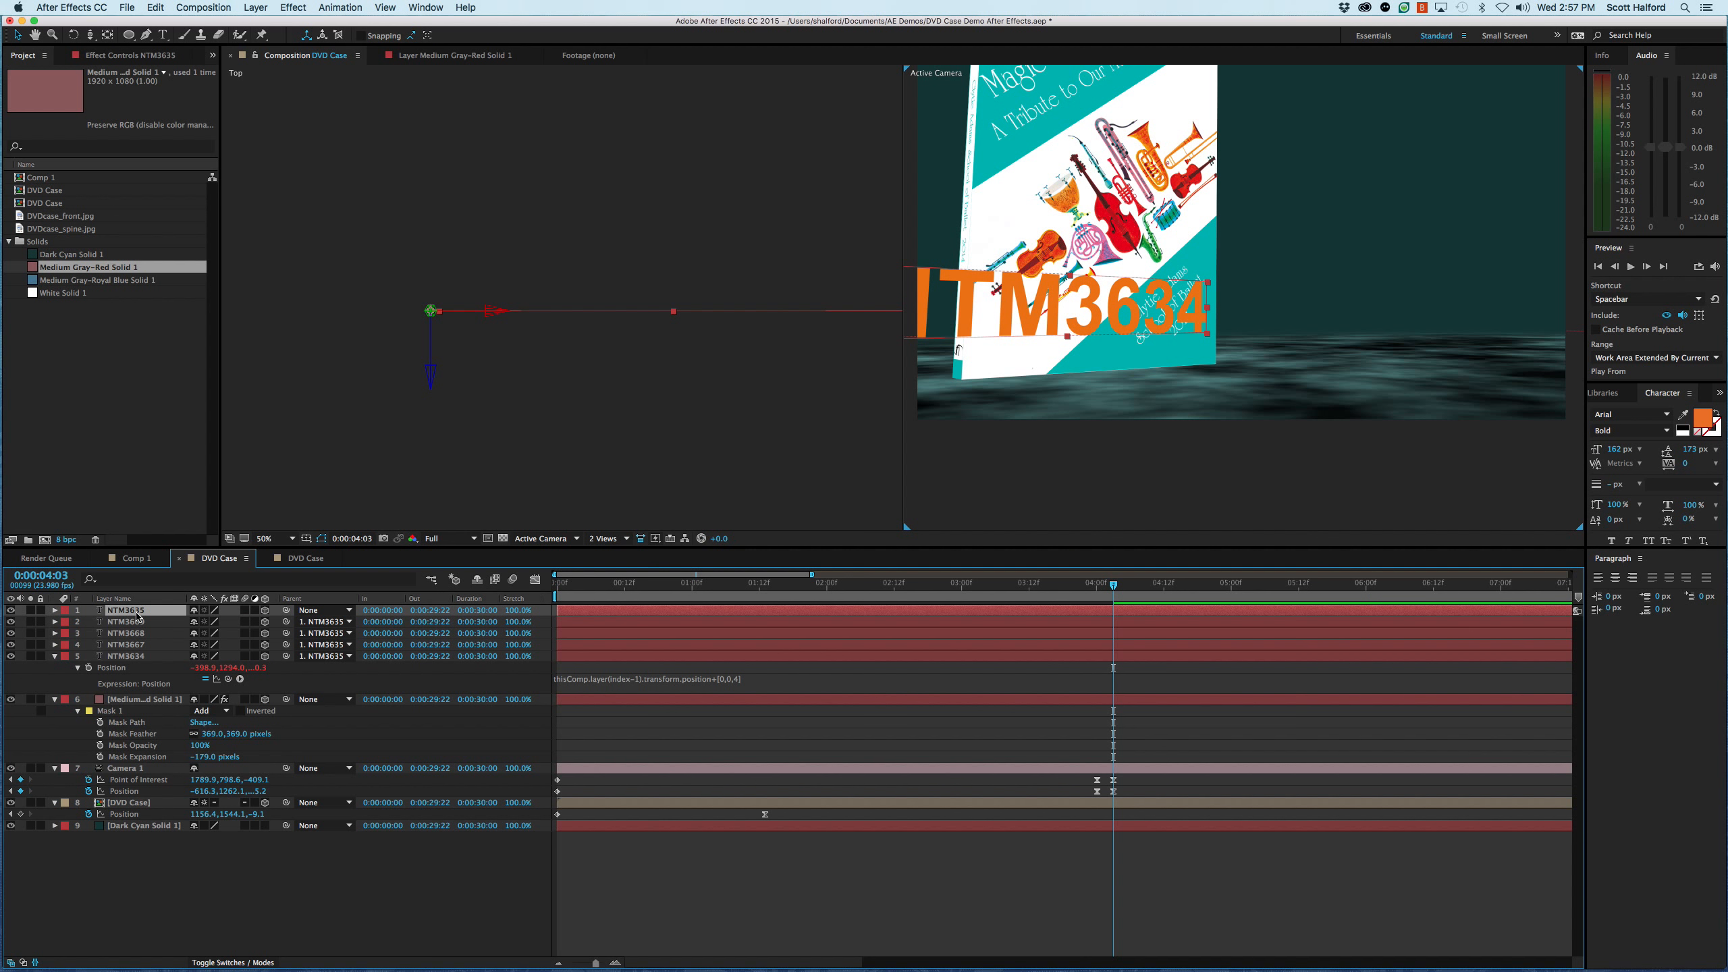
pyautogui.press('super+z')
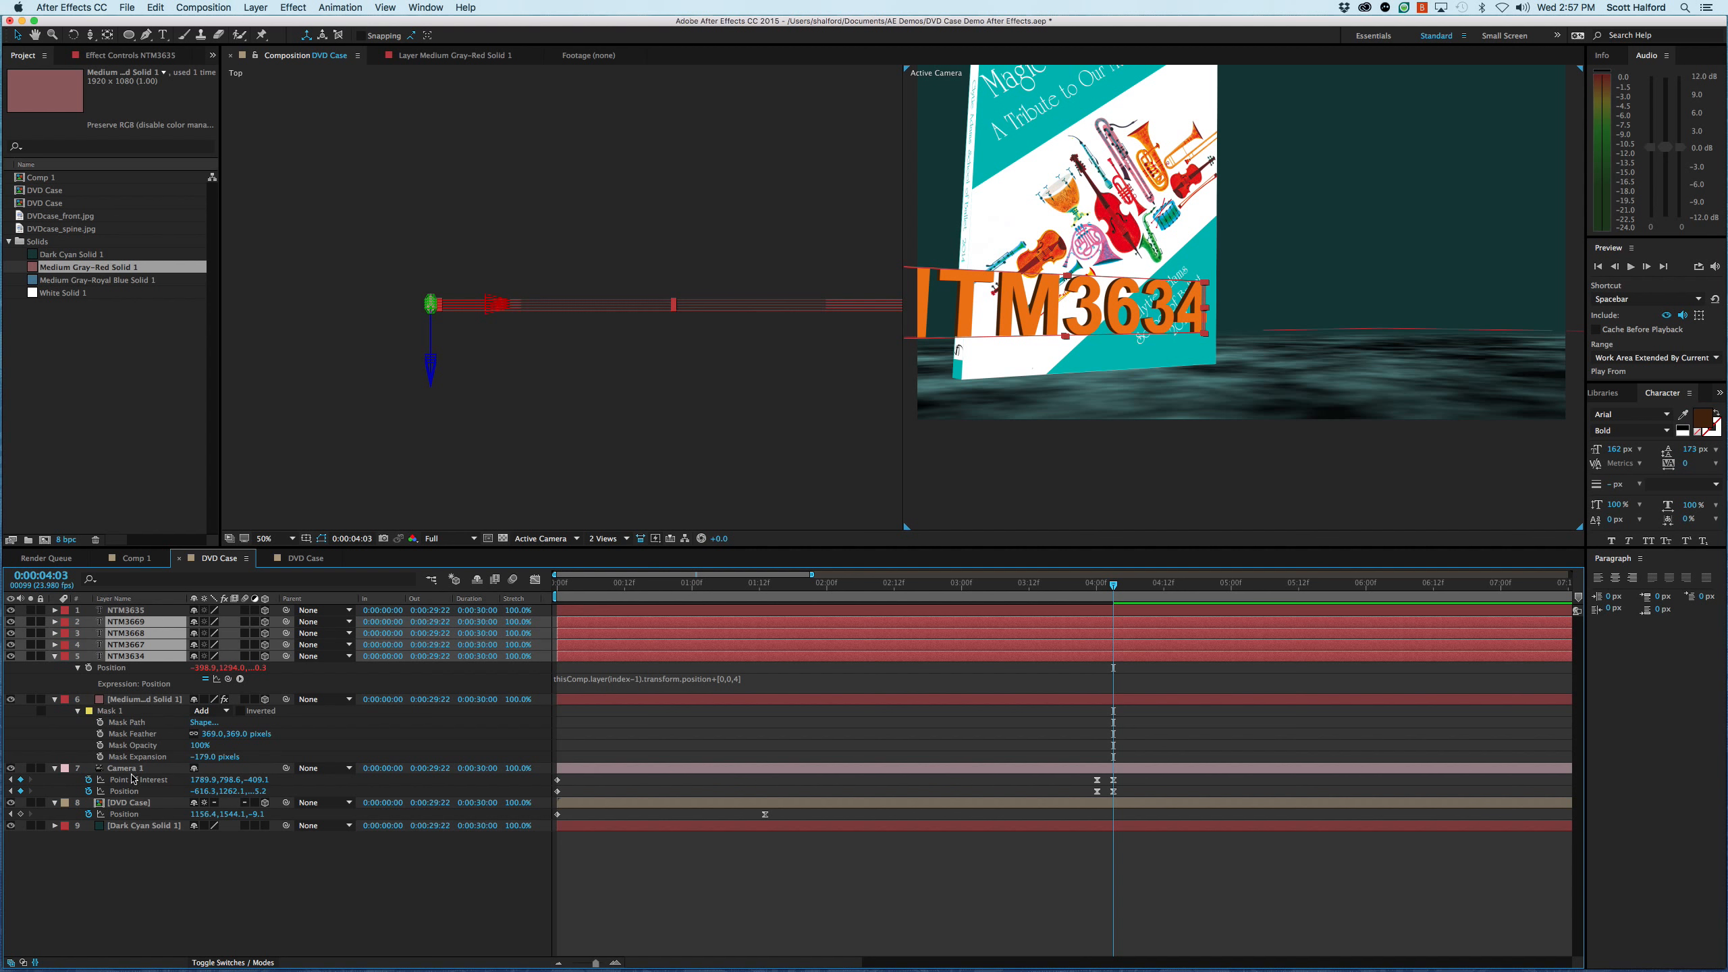
pyautogui.click(185, 889)
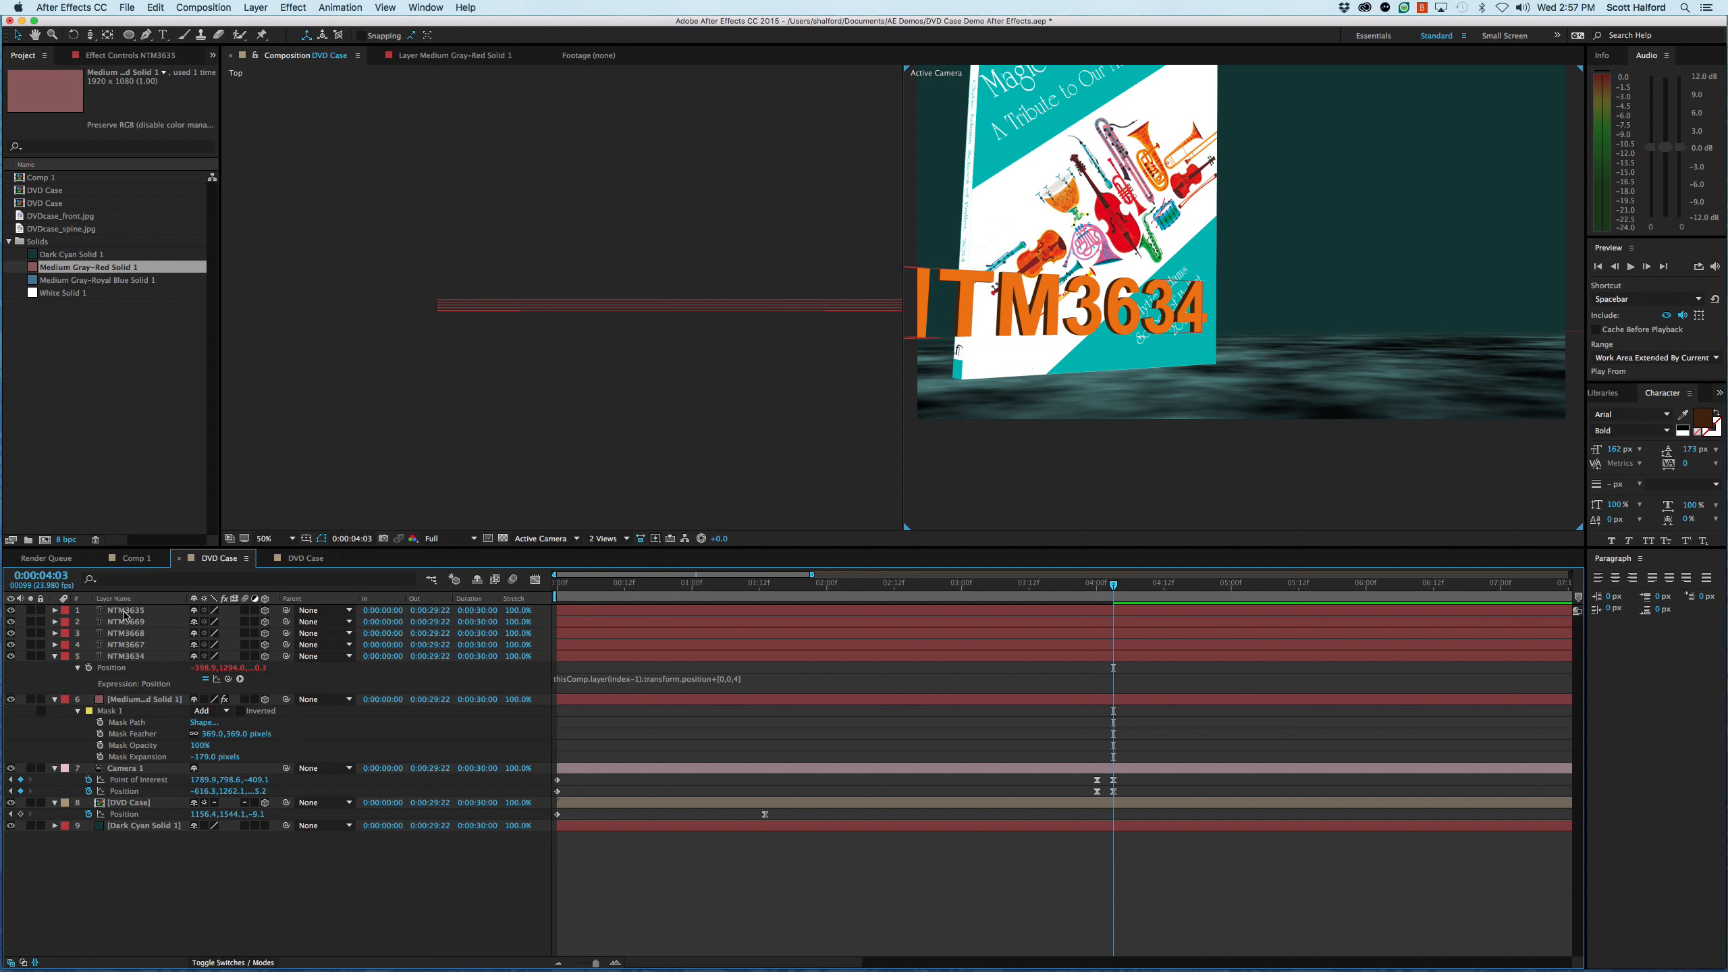
# - Add a null object to the DVD Case composition and make it a 3D layer
pyautogui.rightClick(153, 856)
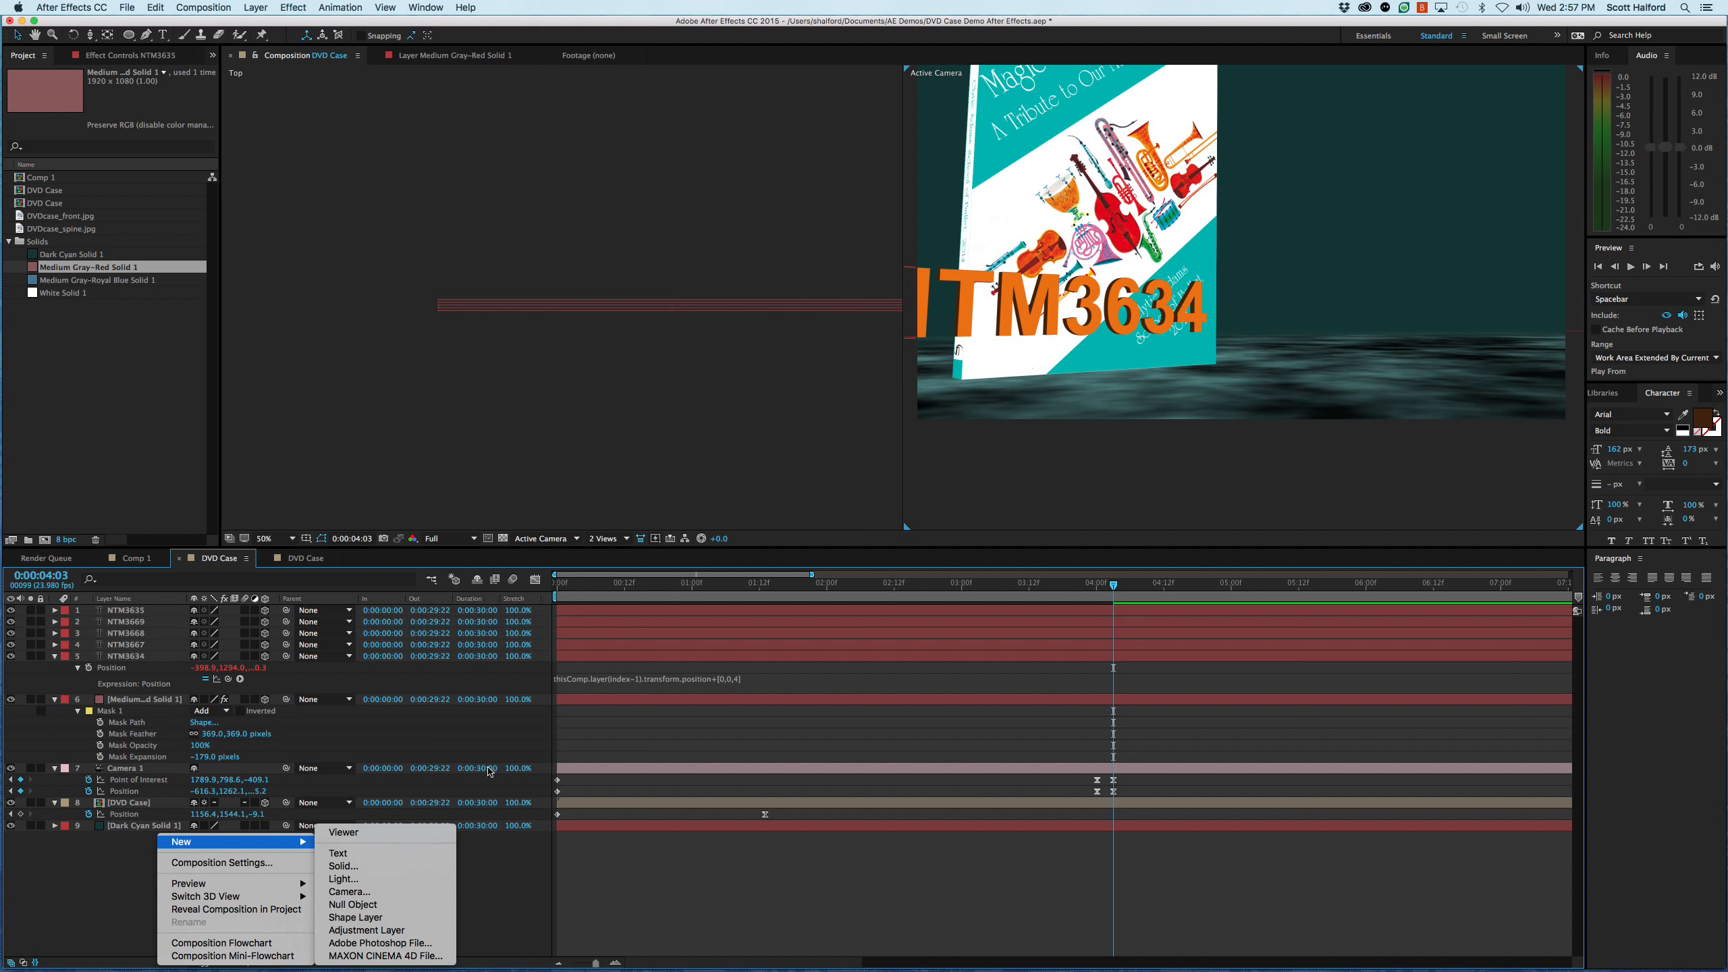
pyautogui.moveTo(224, 844)
pyautogui.click(354, 904)
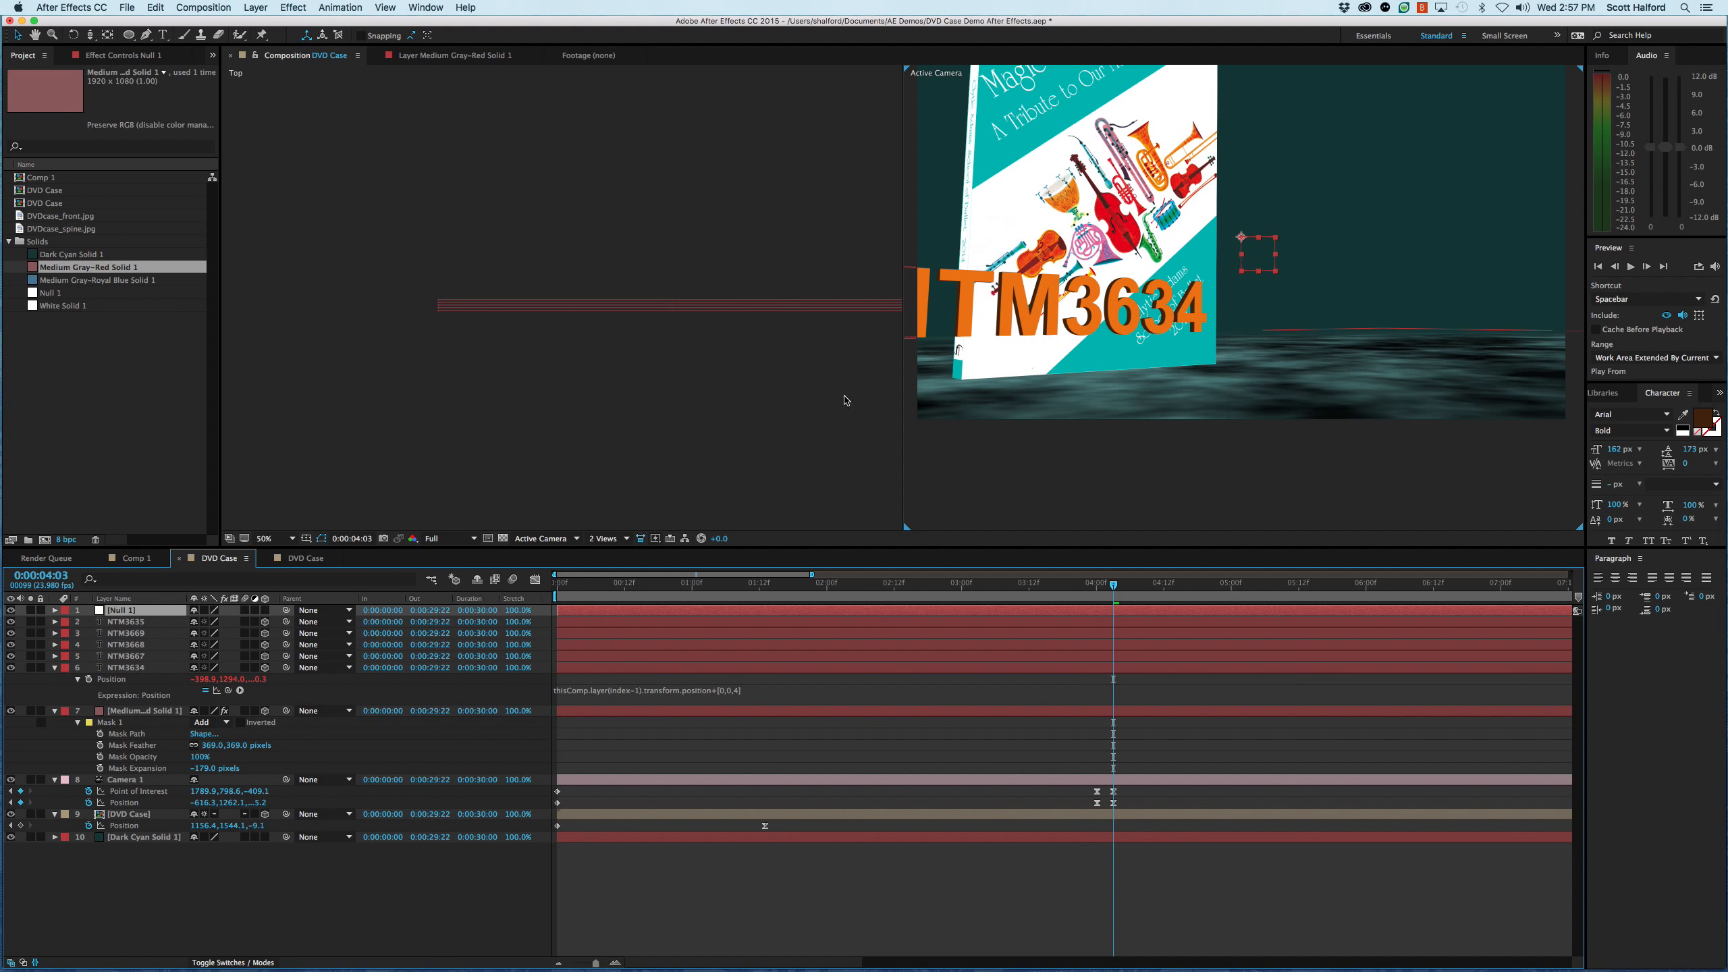
pyautogui.click(264, 611)
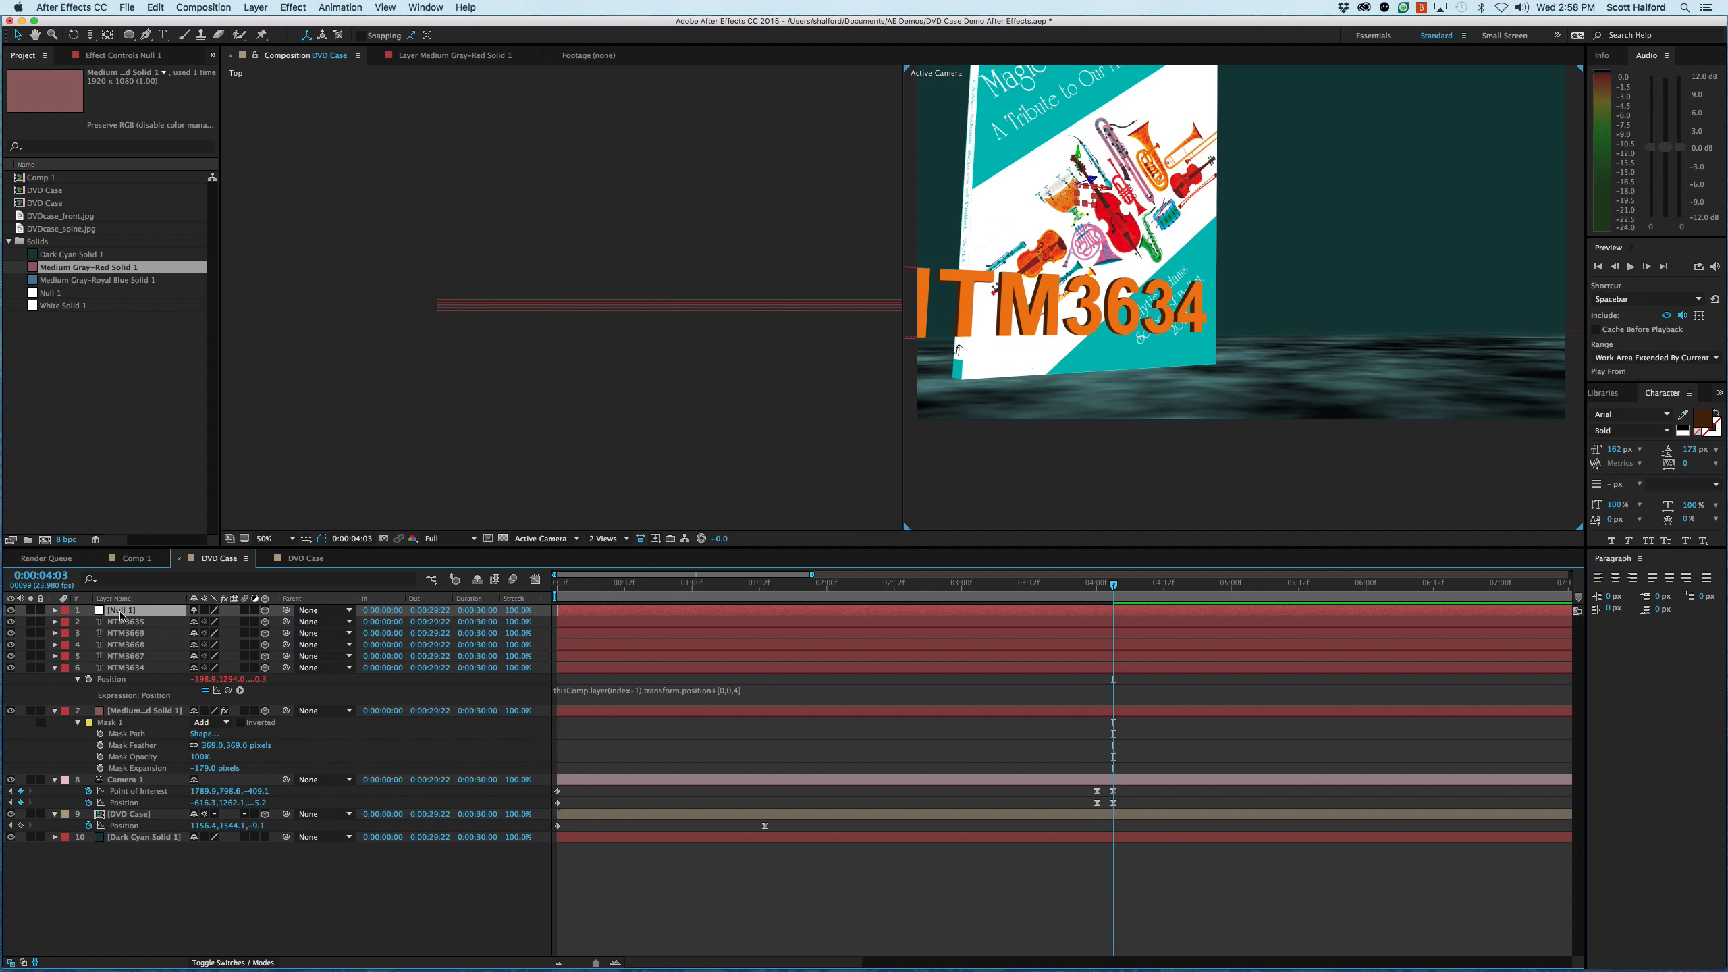
# - Match the null's position to the front title layer NTM3635 by copying its X (-398.9), Y (1294.0) and Z values
pyautogui.press('p')
pyautogui.click(125, 633)
pyautogui.press('p')
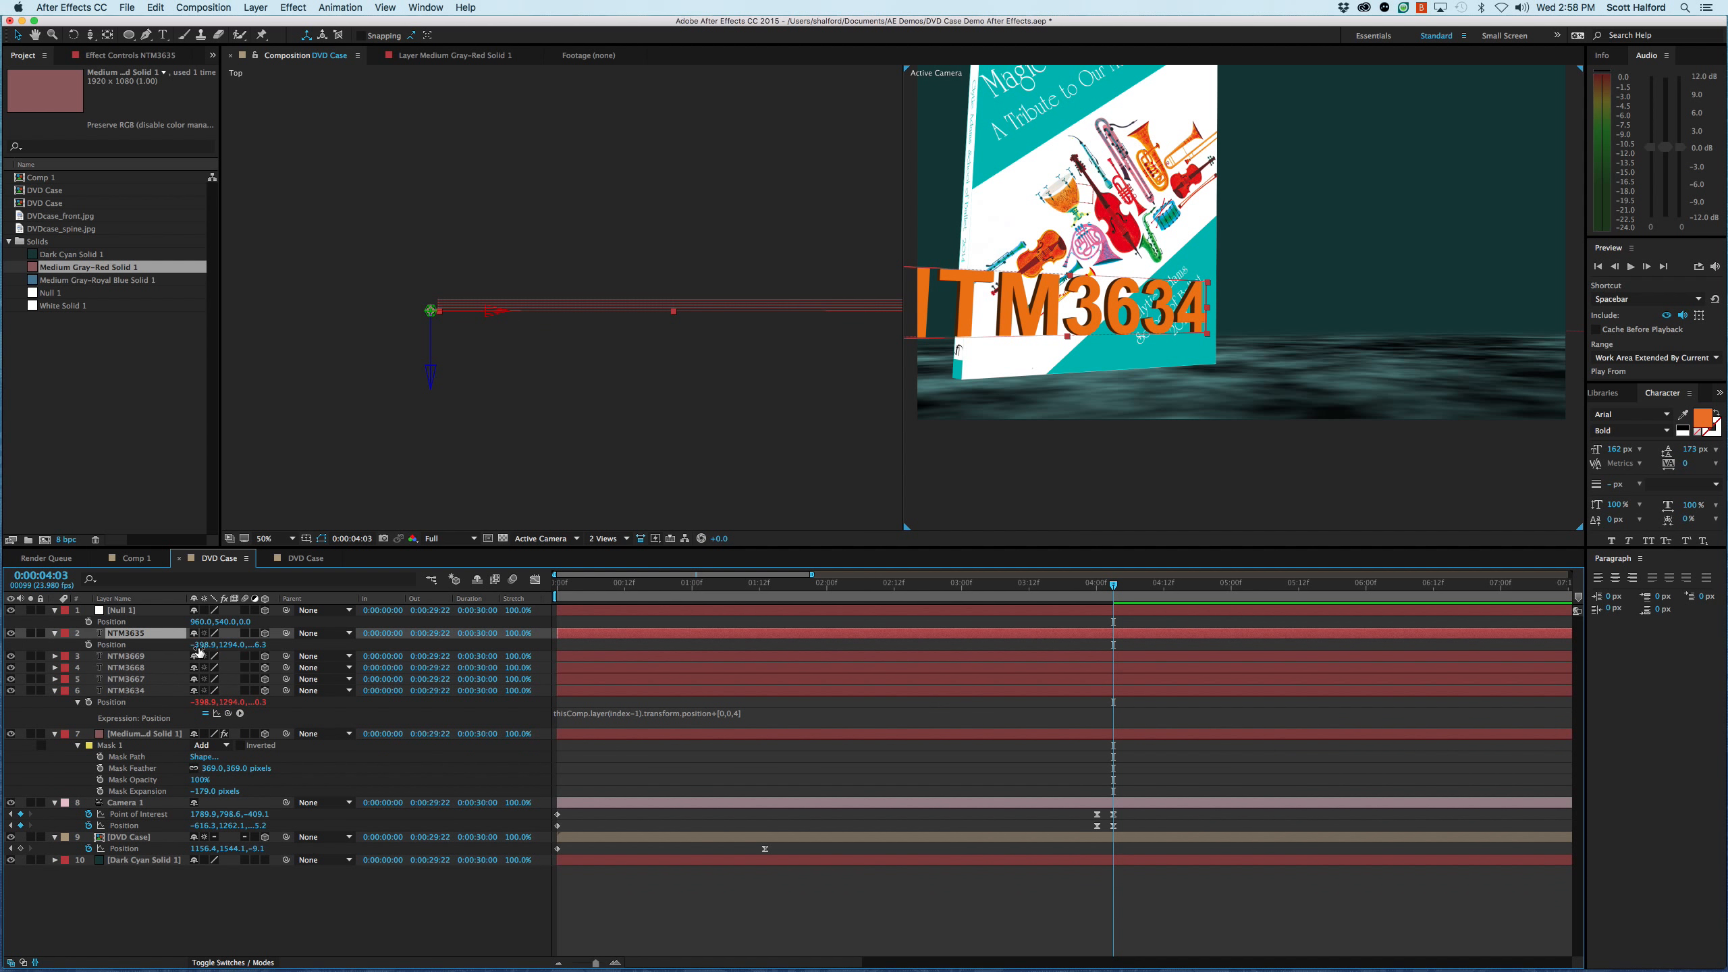
pyautogui.click(202, 644)
pyautogui.press('super+c')
pyautogui.click(199, 622)
pyautogui.press('super+v')
pyautogui.click(228, 644)
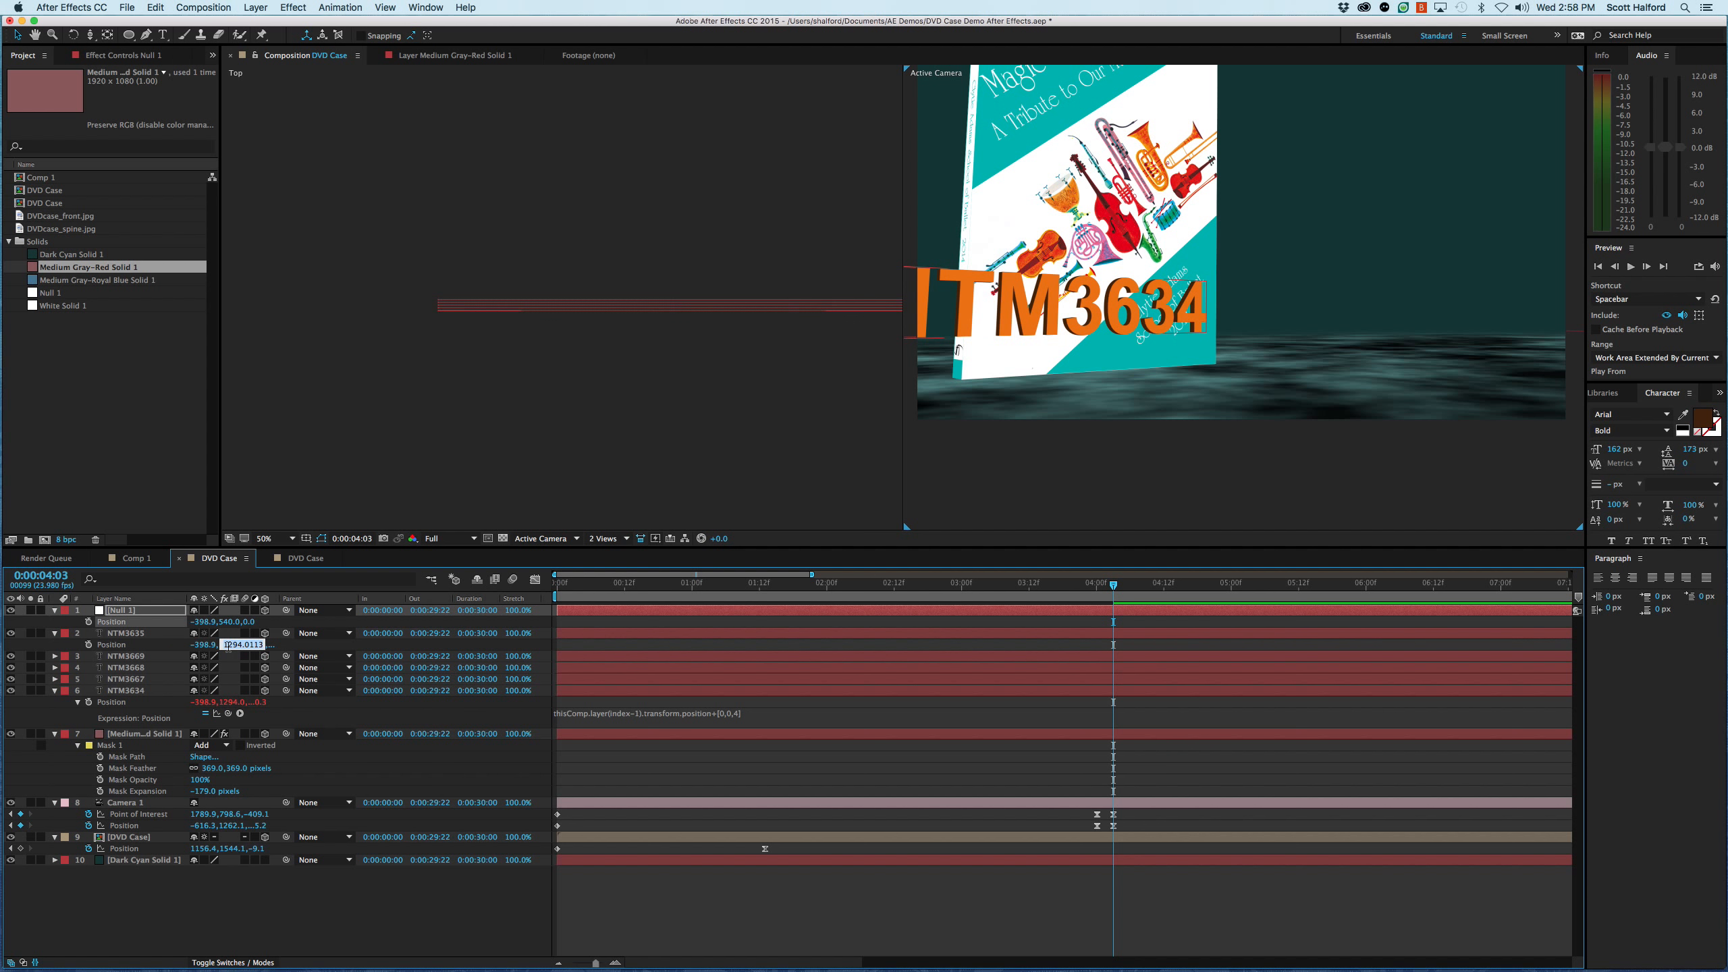
pyautogui.press('super+c')
pyautogui.click(221, 621)
pyautogui.press('super+v')
pyautogui.click(253, 645)
pyautogui.press('super+c')
pyautogui.click(253, 622)
pyautogui.press('super+v')
pyautogui.press('Return')
# - Parent all five text layers, from NTM3635 to NTM3634, to the Null 1 layer
pyautogui.click(129, 691)
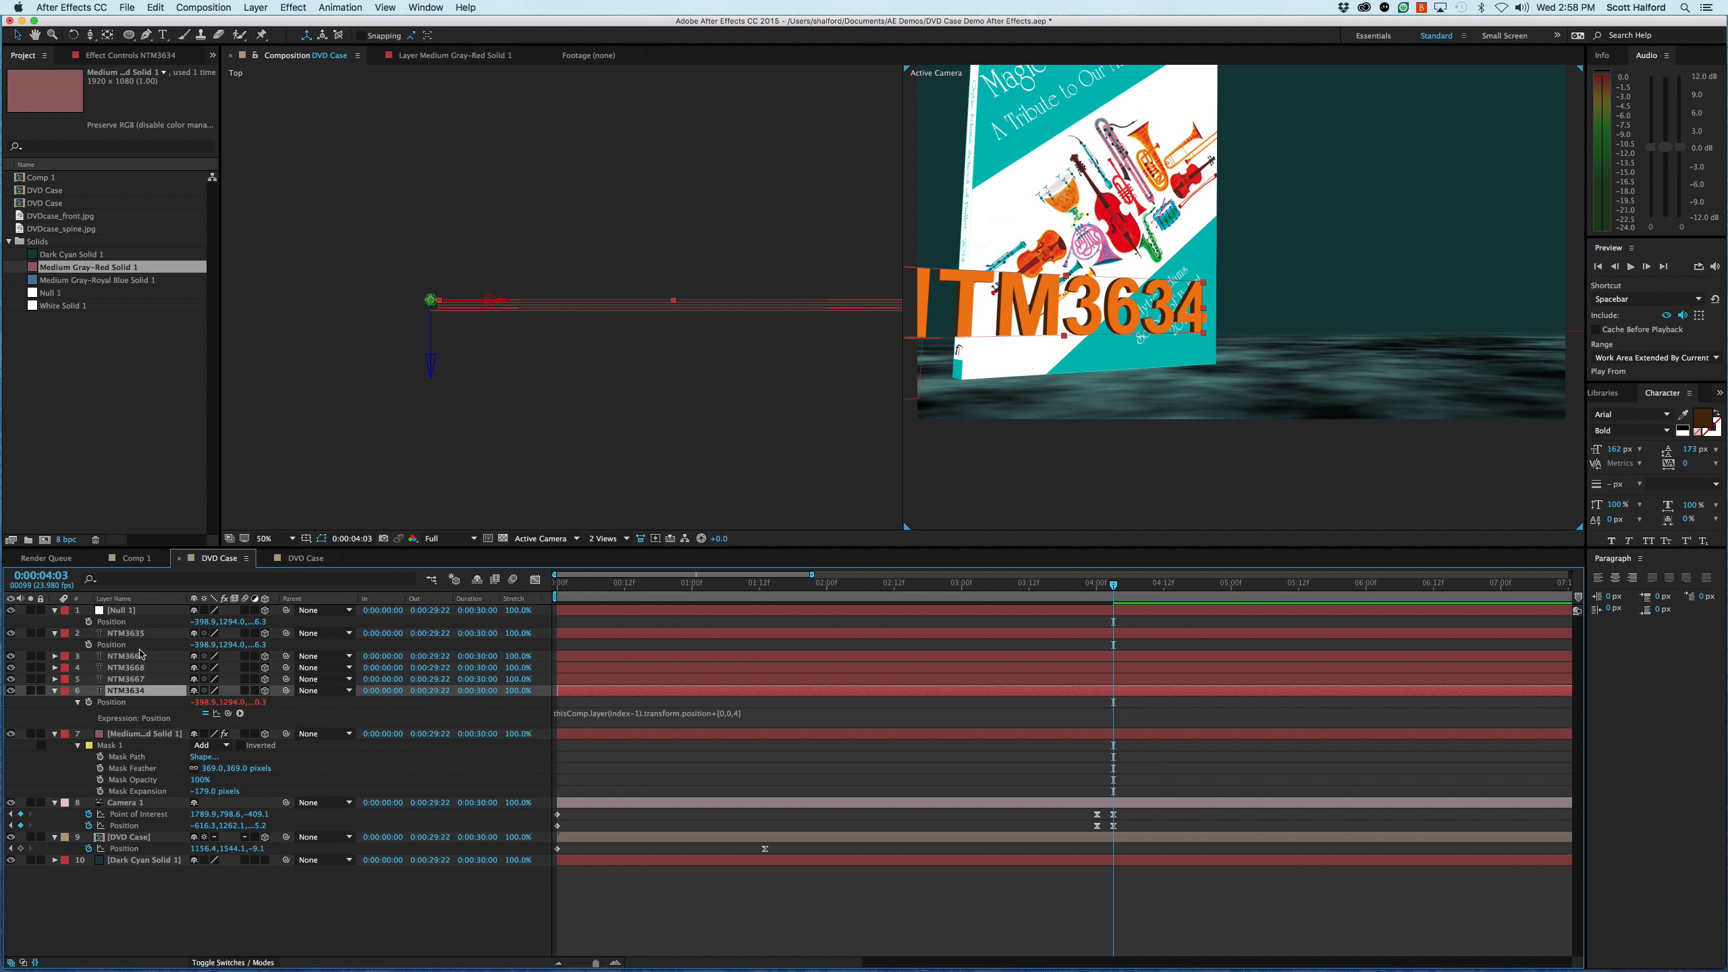
pyautogui.keyDown('shift'); pyautogui.click(135, 637); pyautogui.keyUp('shift')
pyautogui.moveTo(286, 633); pyautogui.dragTo(120, 615)
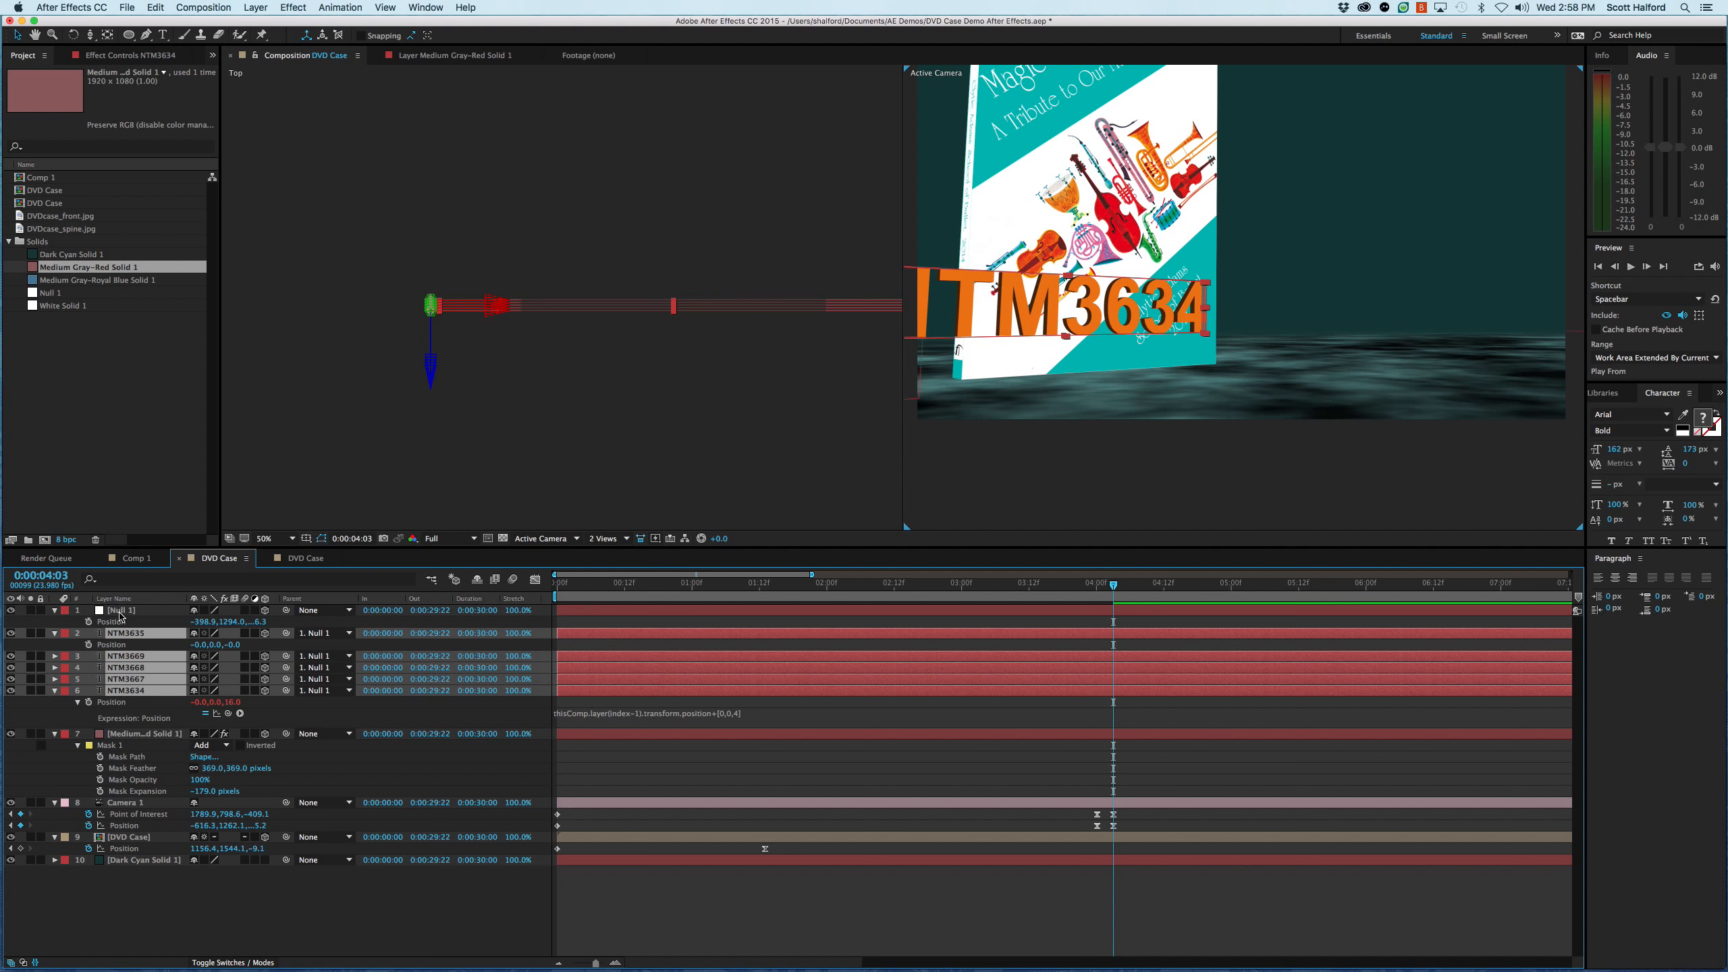
# - Set the null layer's auto-orientation to Orient Towards Camera
pyautogui.moveTo(950, 378); pyautogui.dragTo(1189, 312)
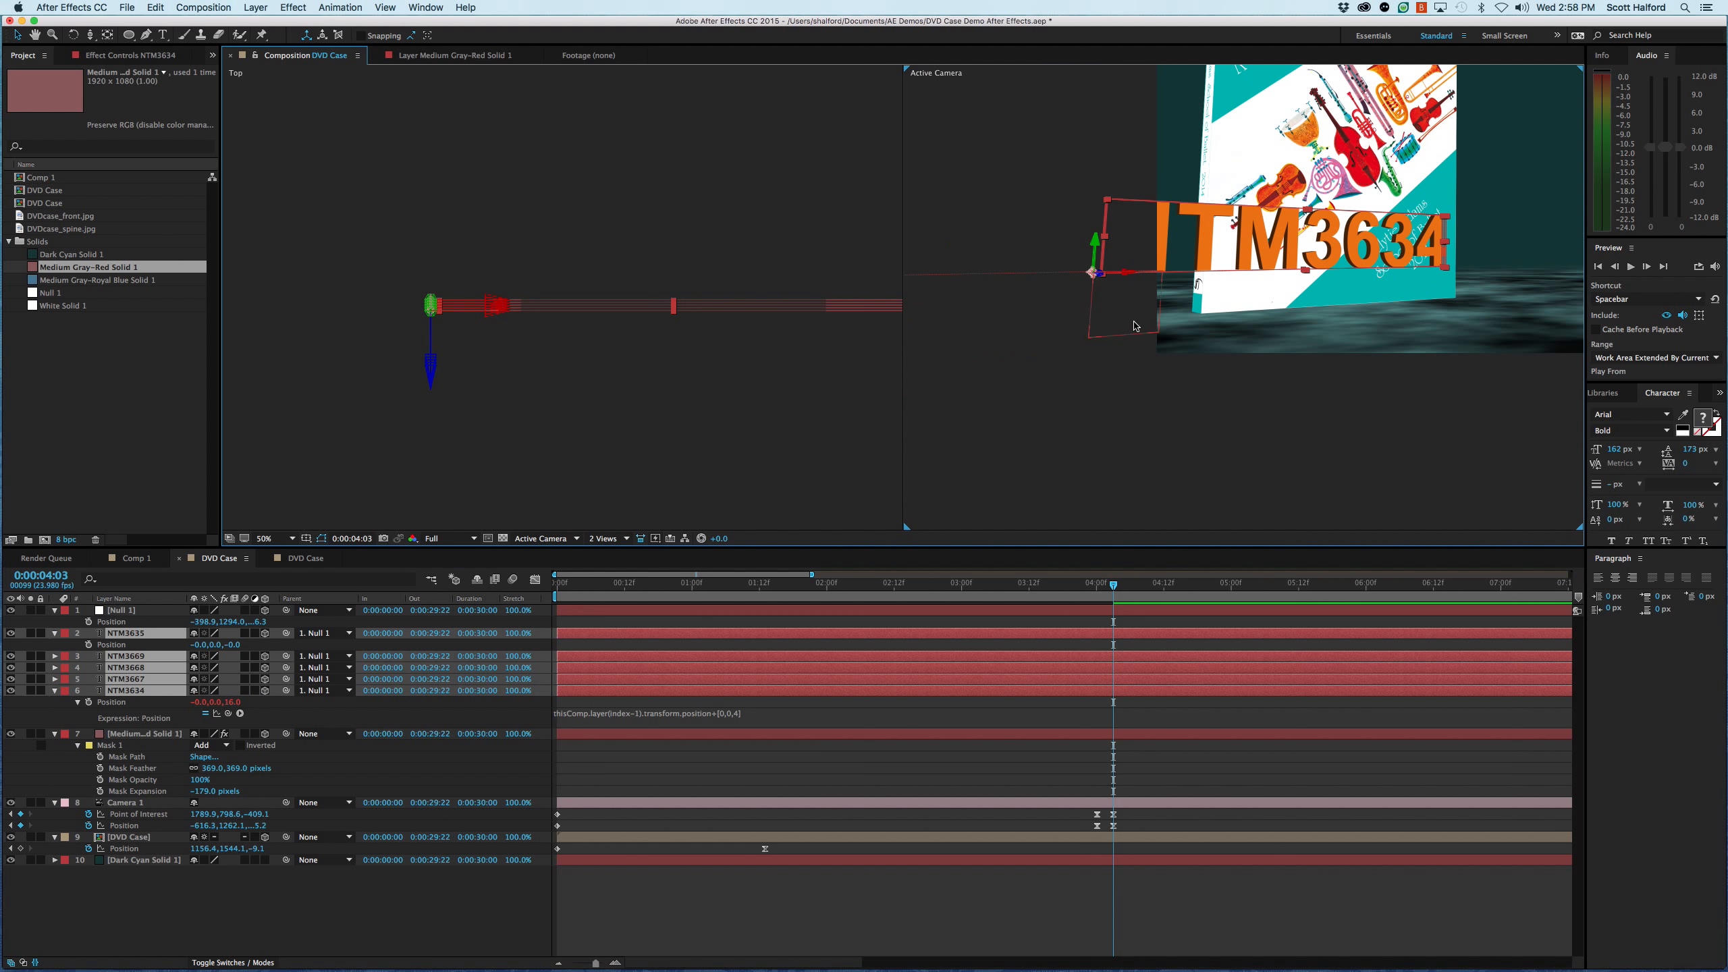
pyautogui.click(945, 490)
pyautogui.click(1121, 324)
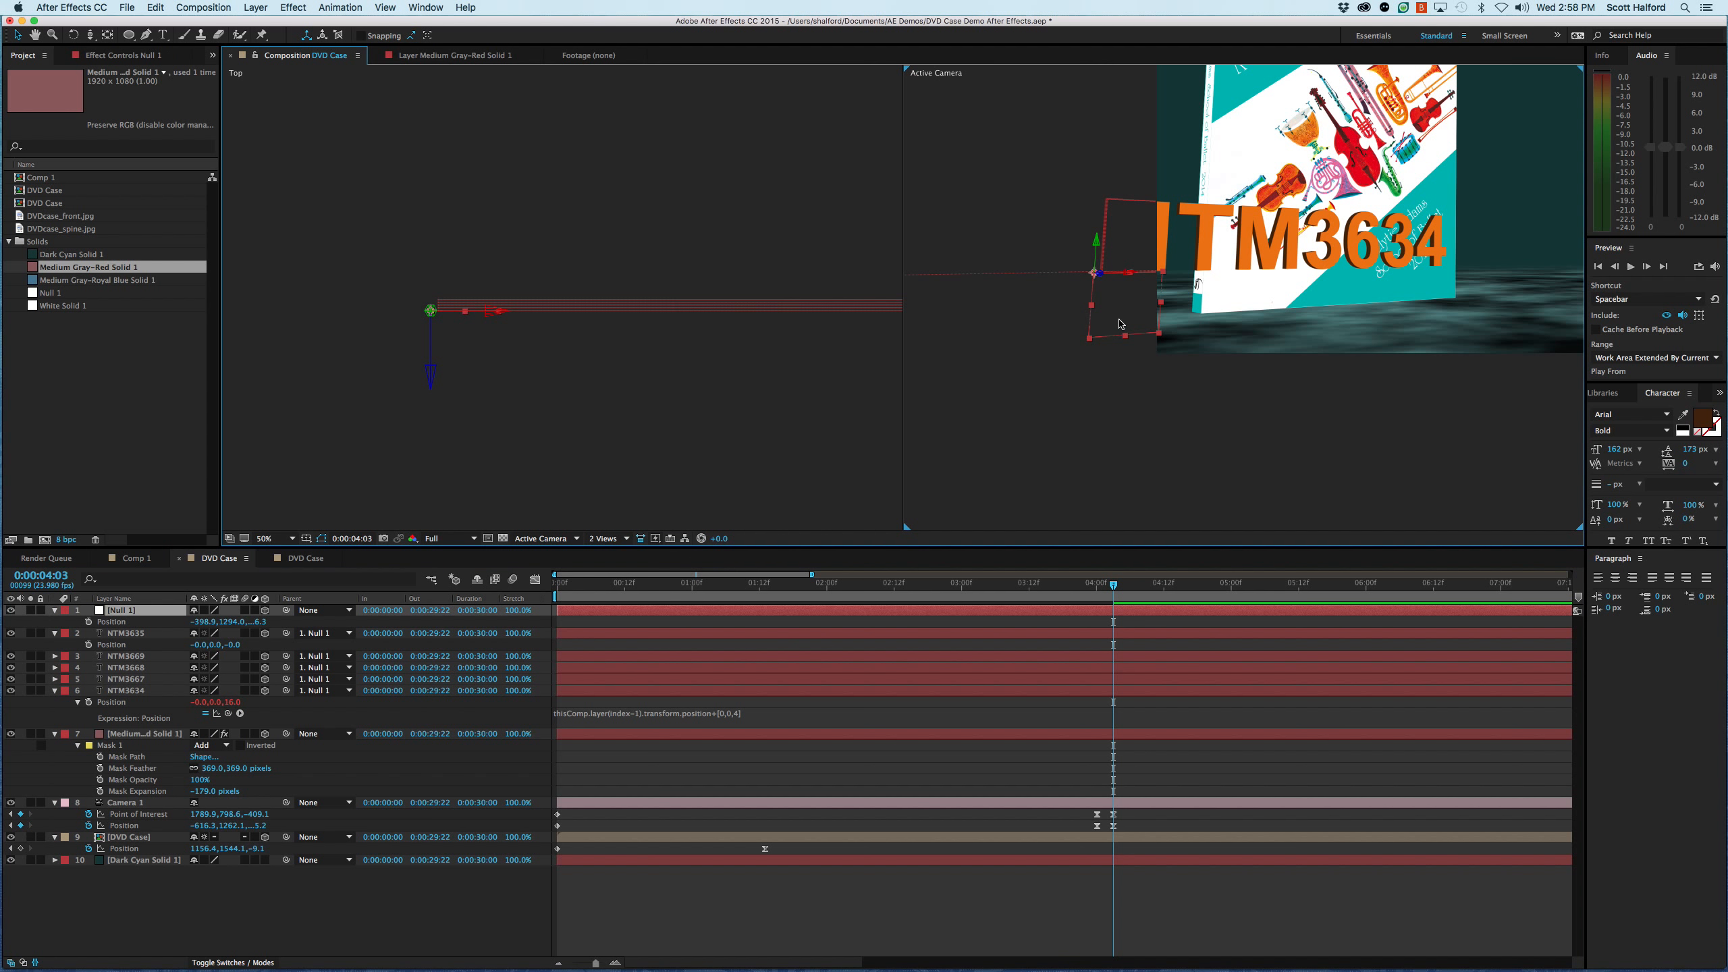
pyautogui.press('super+alt+o')
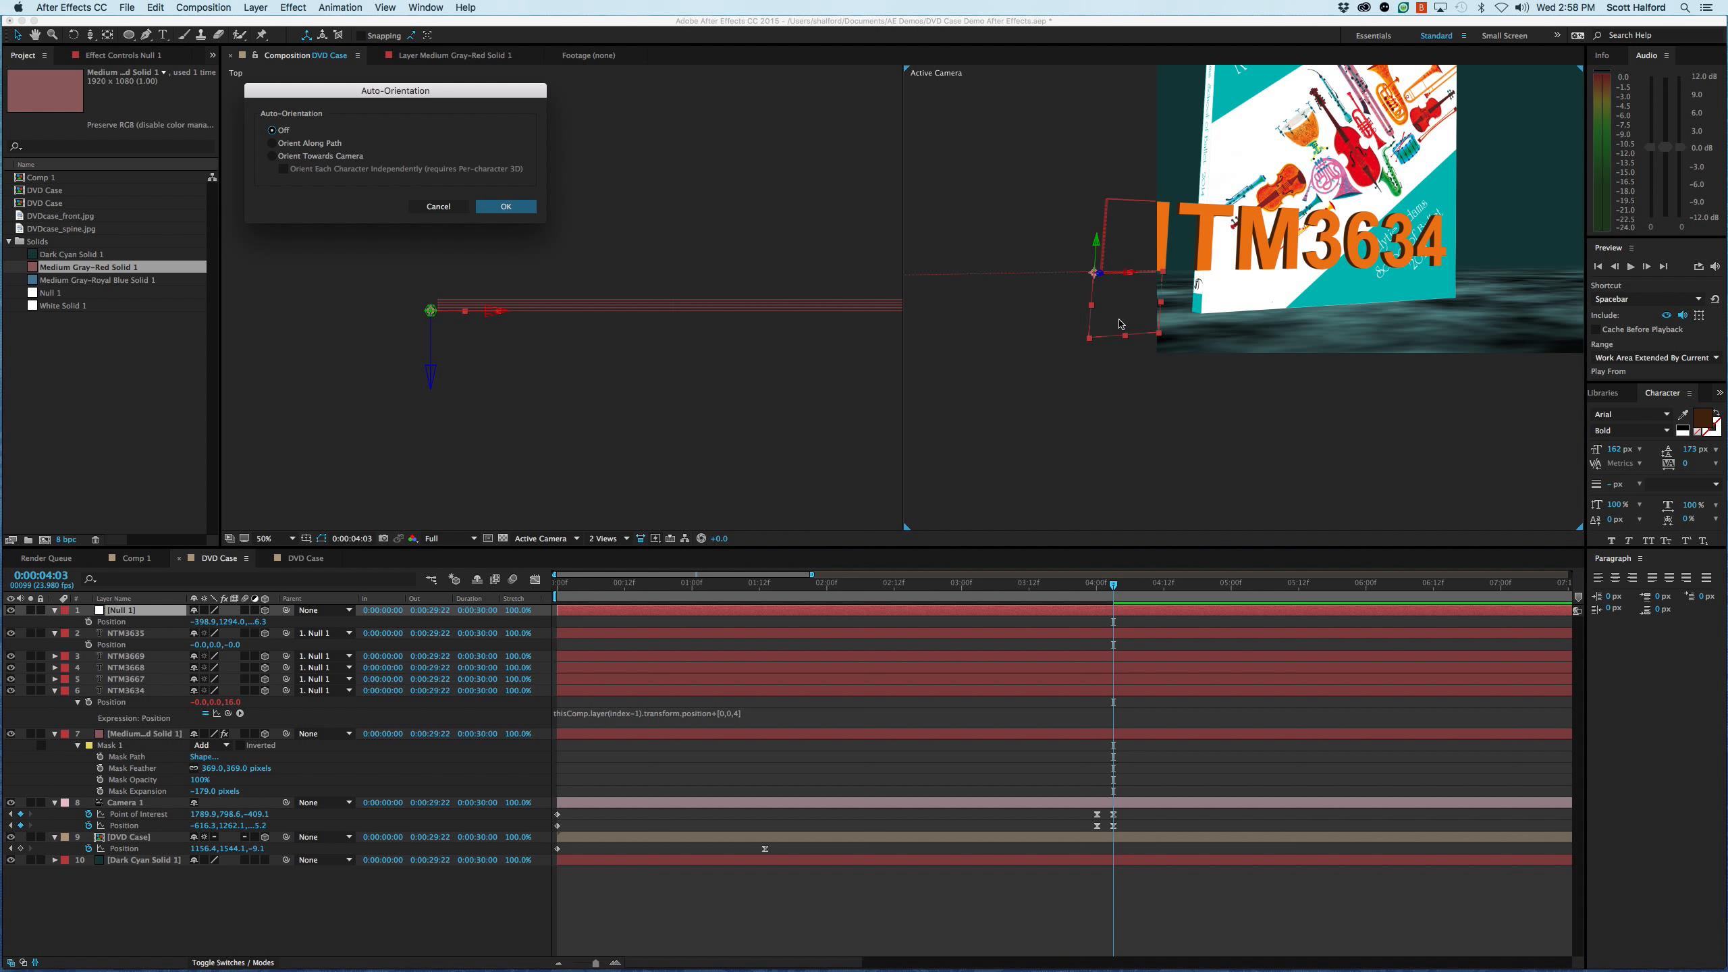
pyautogui.click(355, 156)
pyautogui.click(505, 207)
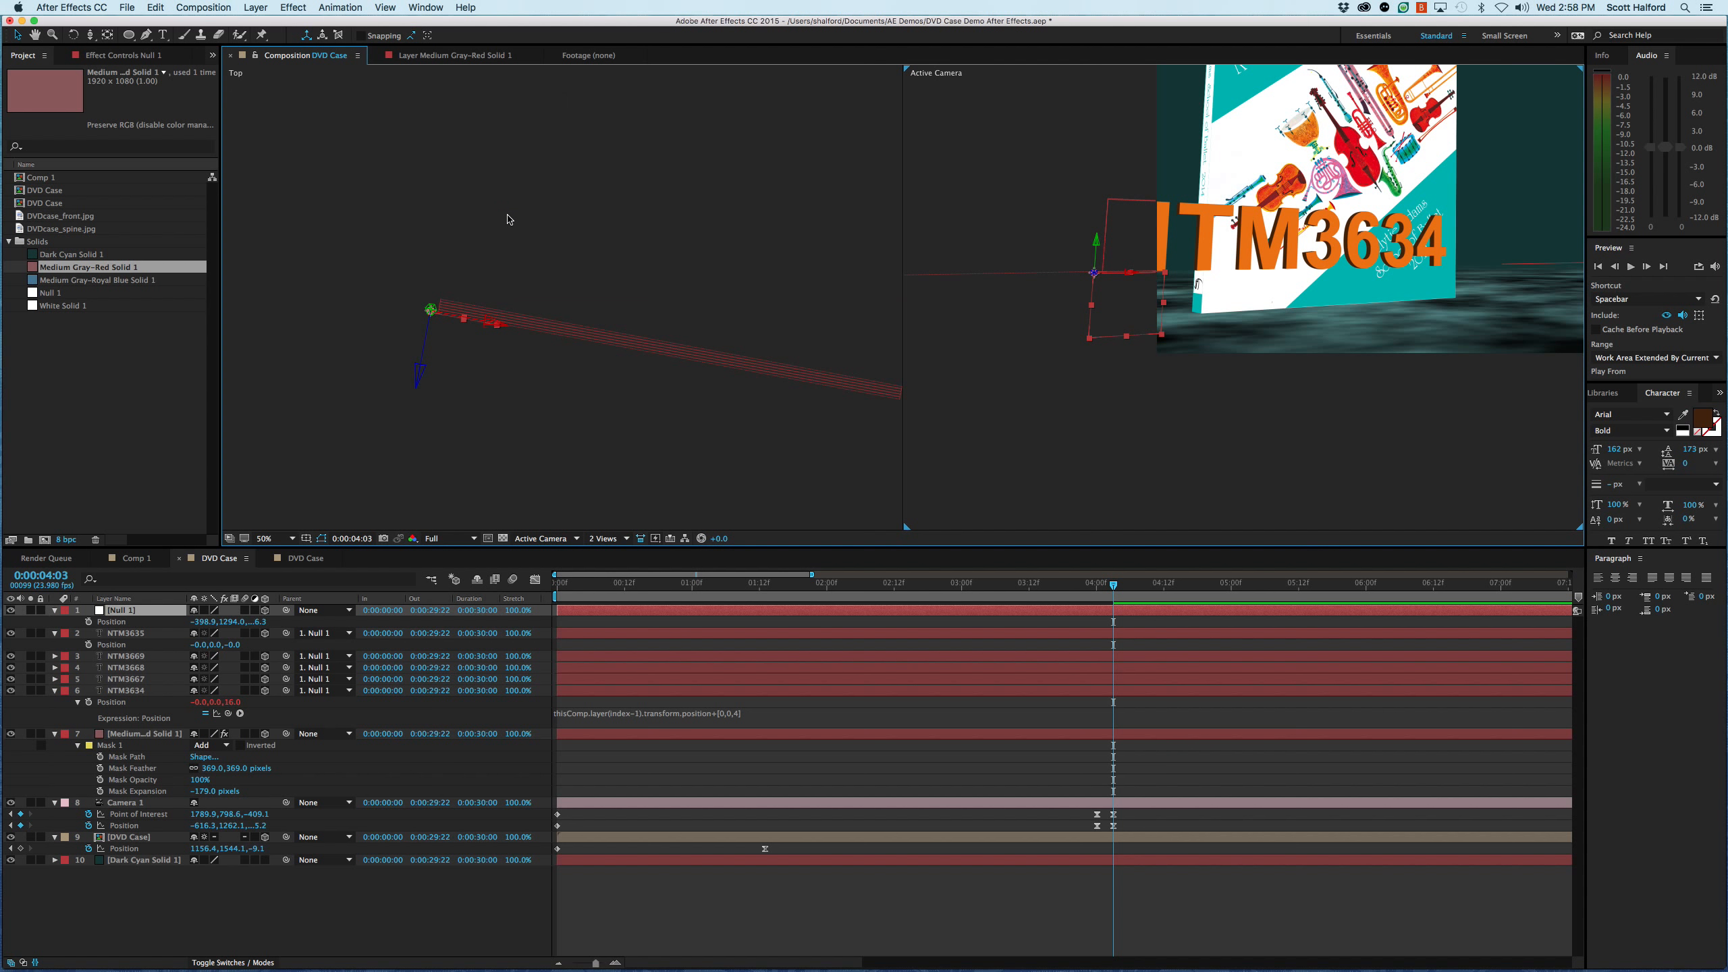
# - Delete the camera's Point of Interest and Position keyframes at 0:00:04:03
pyautogui.moveTo(1293, 253); pyautogui.dragTo(1120, 369)
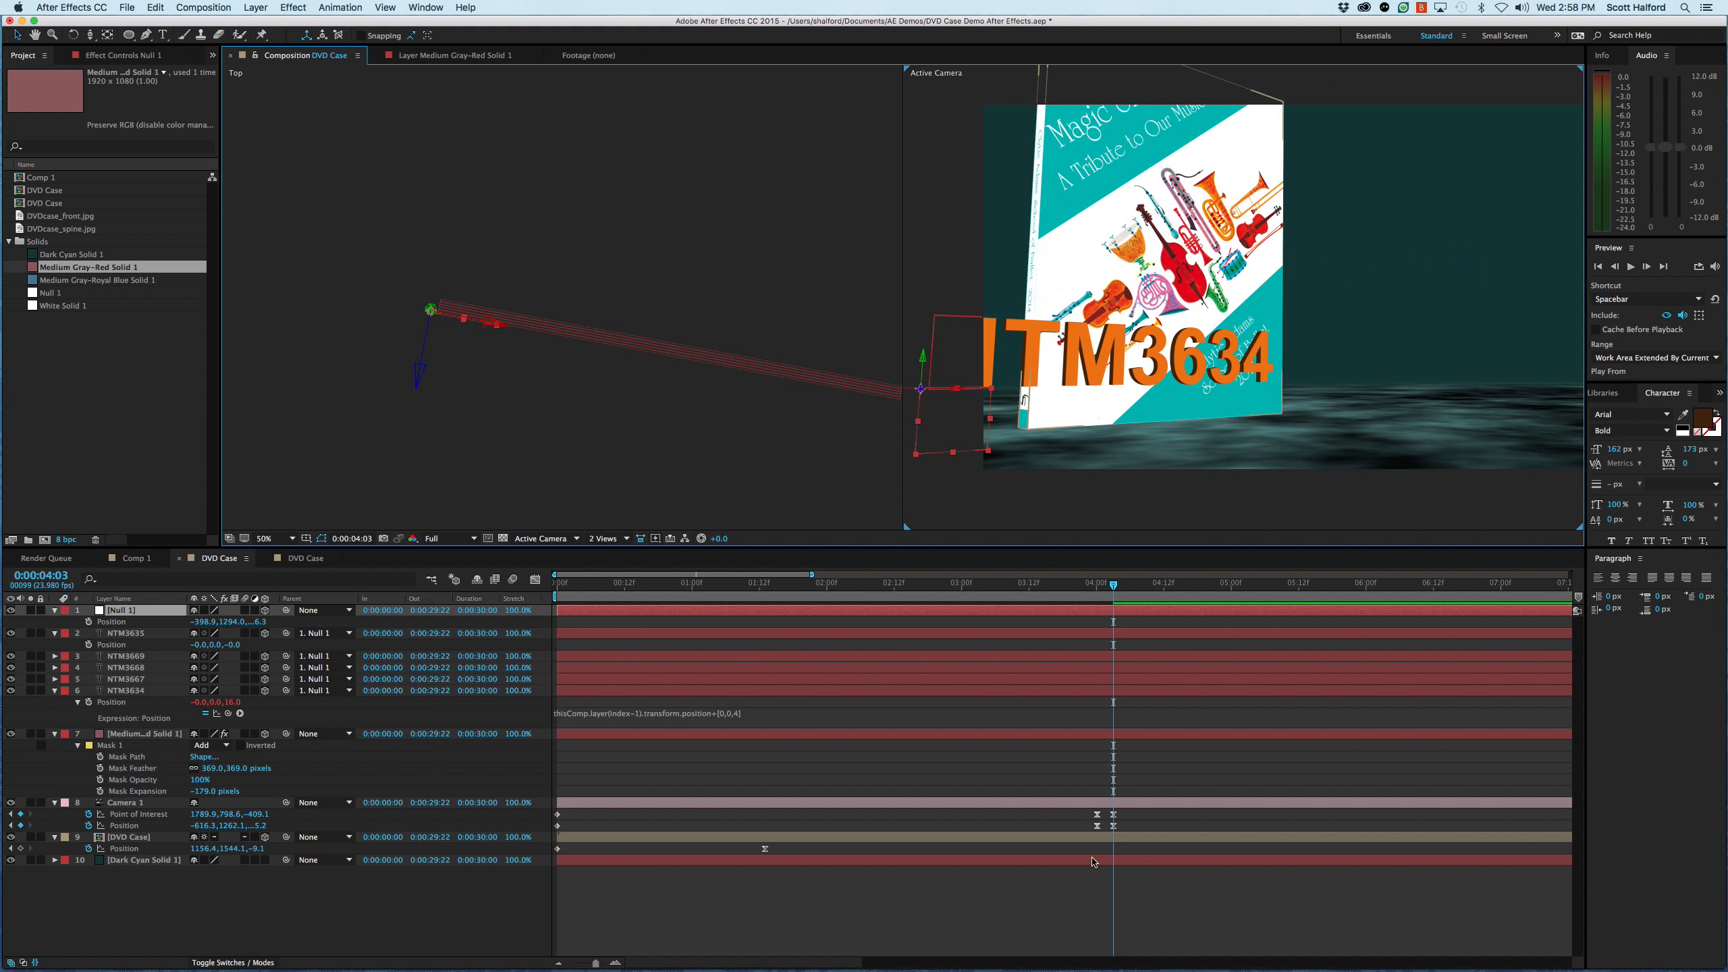
pyautogui.moveTo(1127, 841); pyautogui.dragTo(1105, 809)
pyautogui.press('Delete')
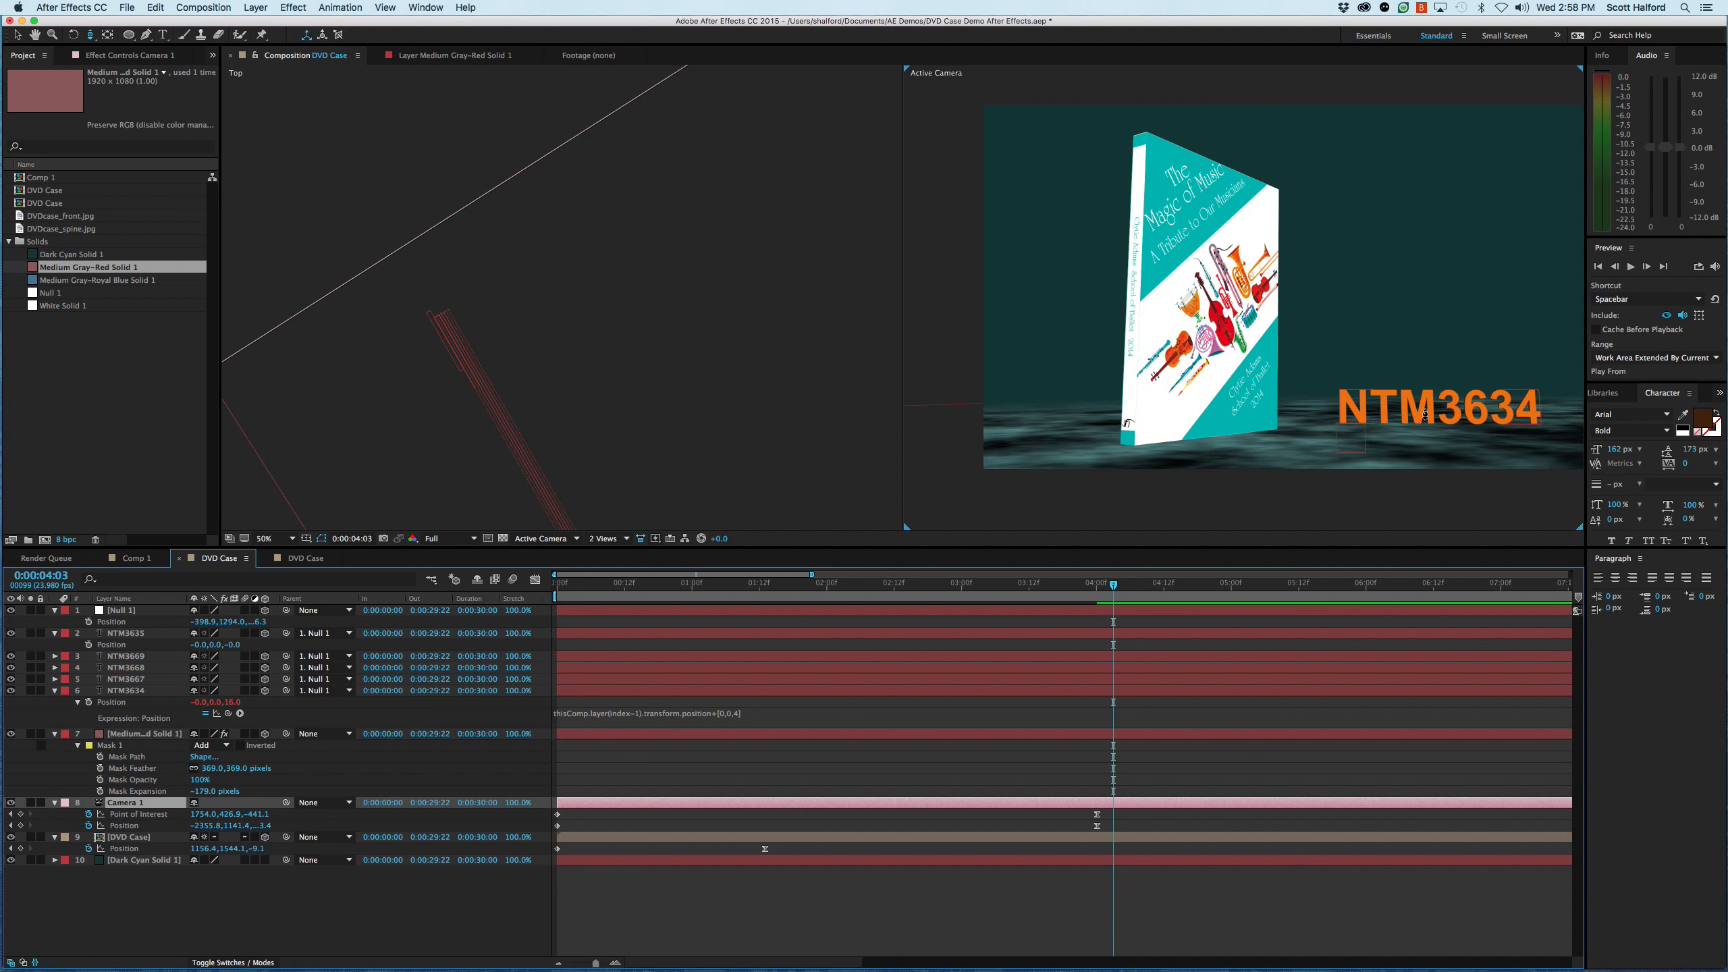
# - Orbit the camera to test the title's camera-facing orientation, undo the orbit, and select the null layer
pyautogui.press('c')
pyautogui.moveTo(1443, 404)
pyautogui.mouseDown()
pyautogui.moveTo(1371, 398)
pyautogui.moveTo(1426, 402)
pyautogui.mouseUp()
pyautogui.press('super+z')
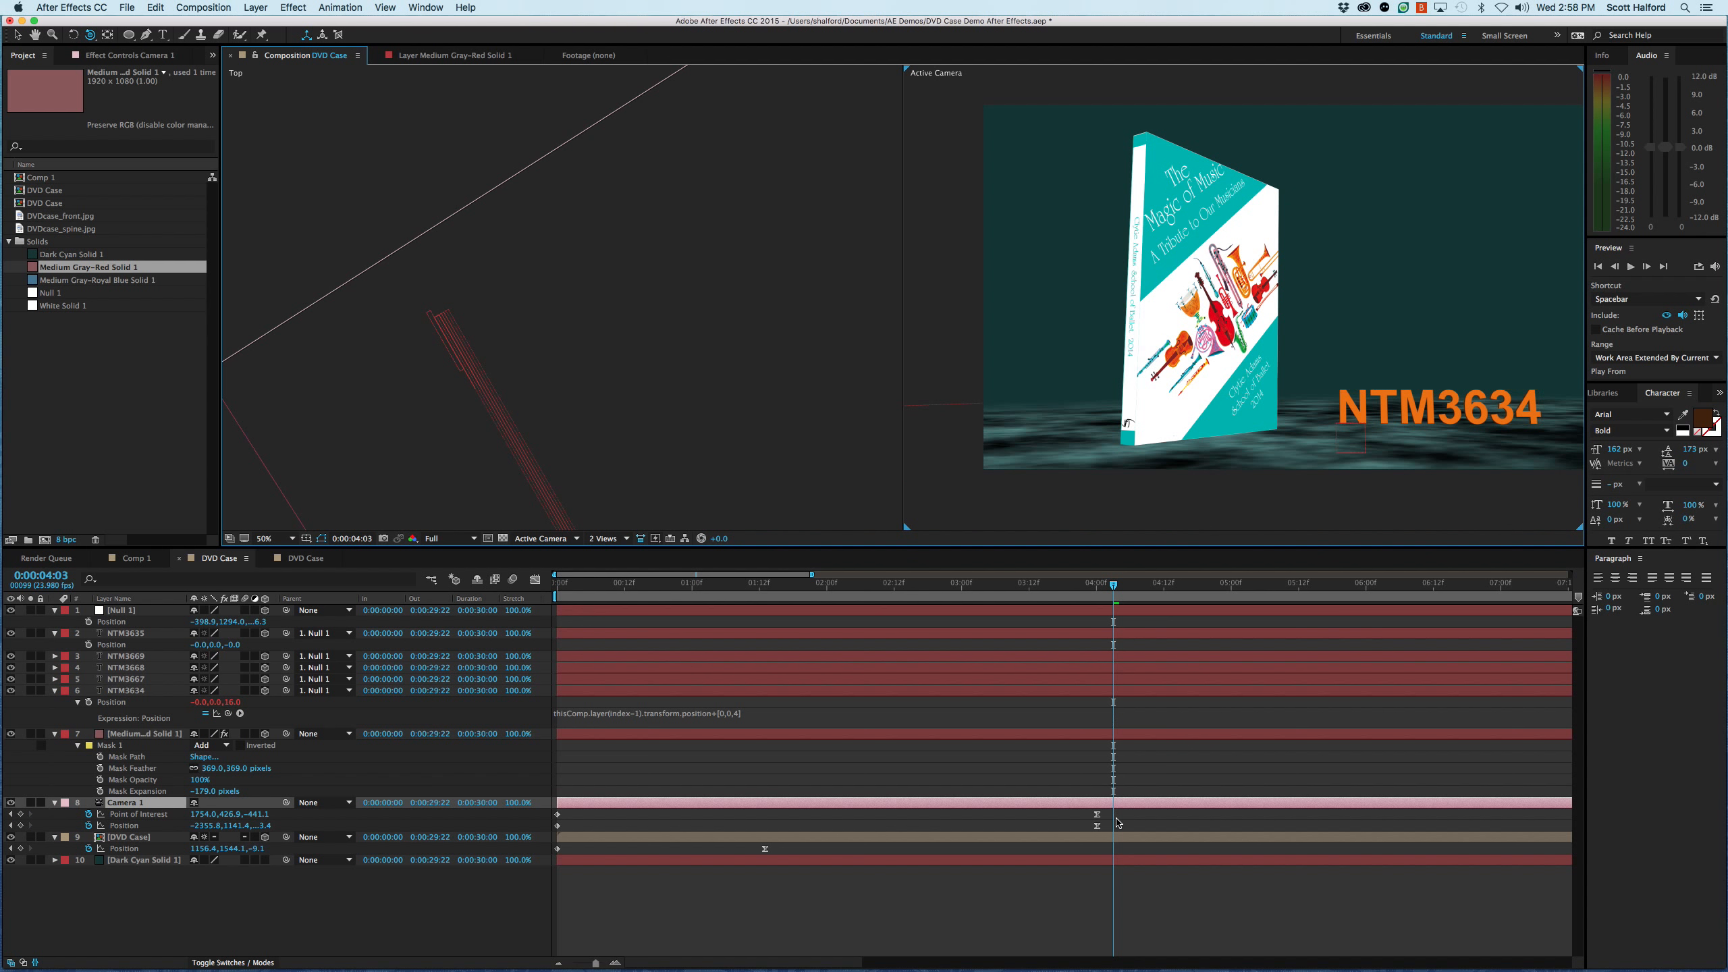
pyautogui.click(1076, 612)
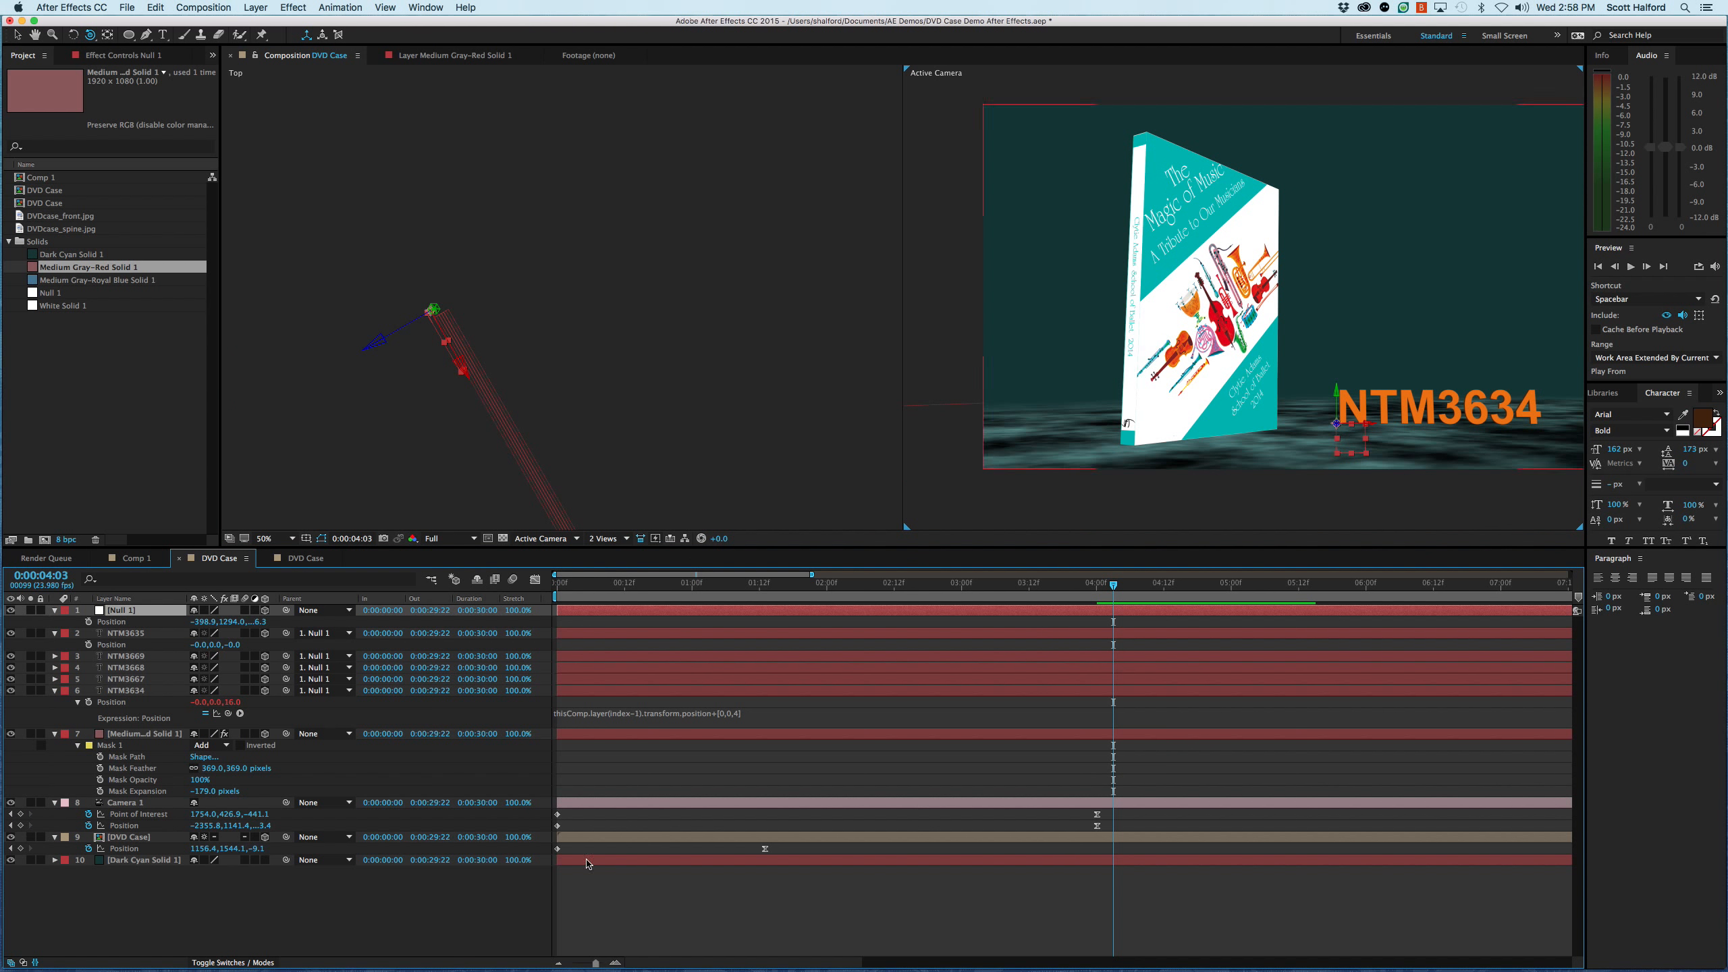
# - Delete the Null 1 layer from the DVD Case composition
pyautogui.click(242, 917)
pyautogui.click(126, 612)
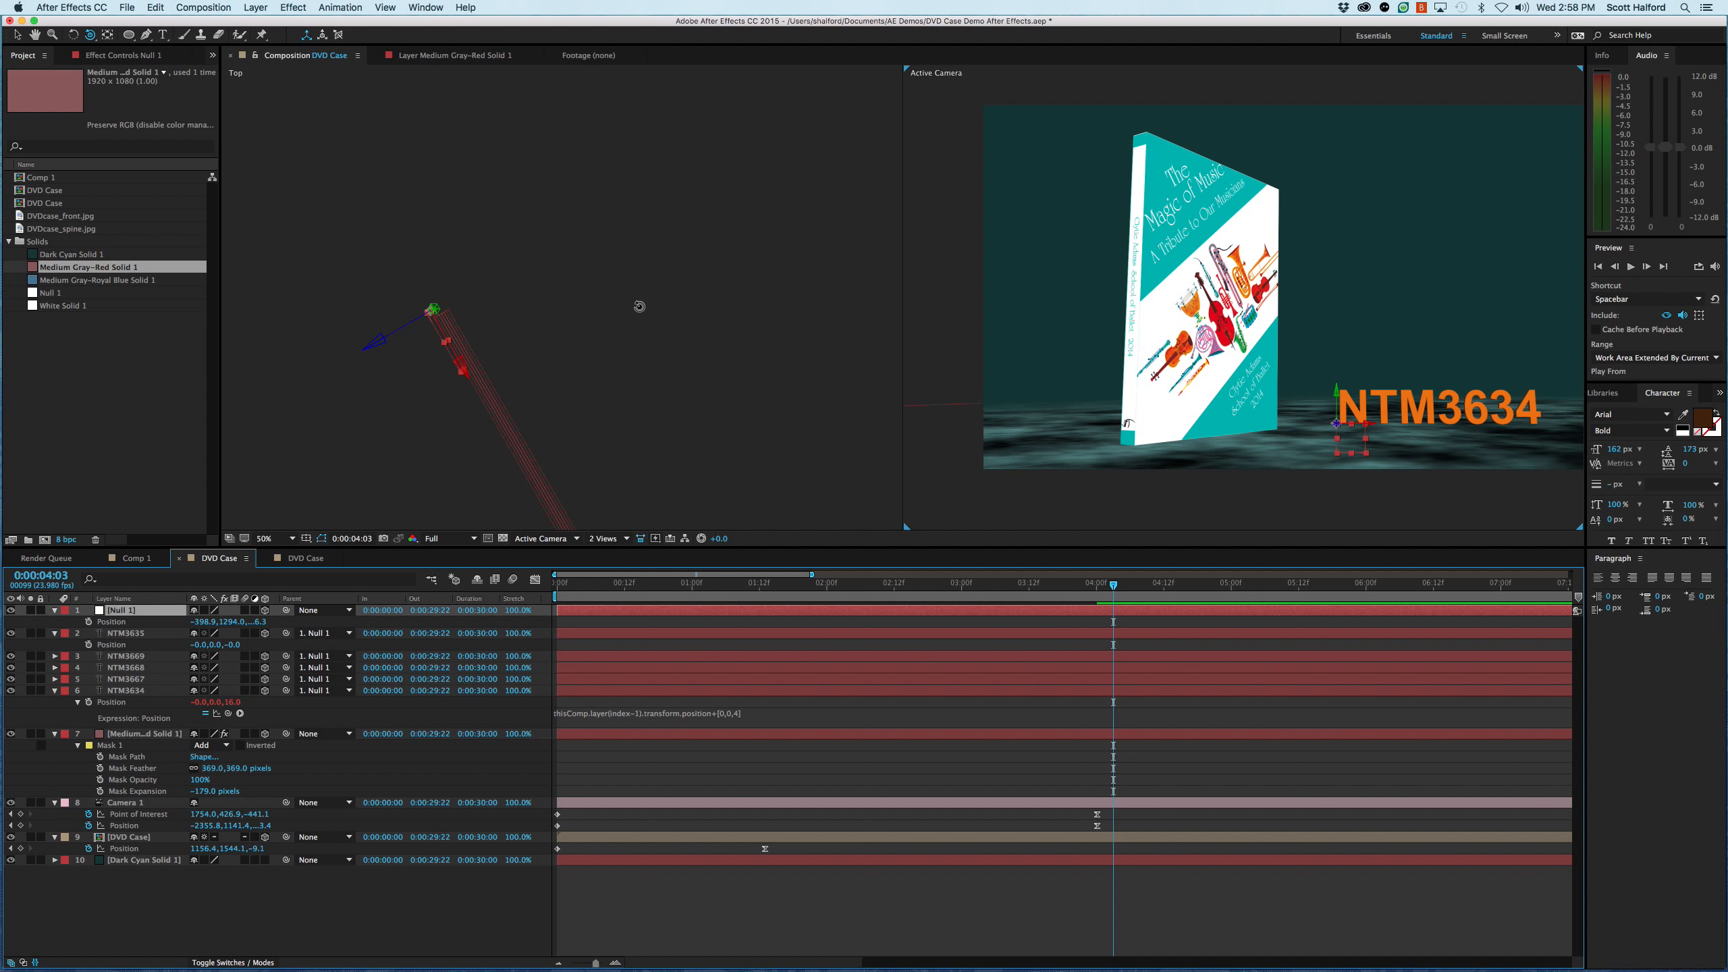
pyautogui.press('v')
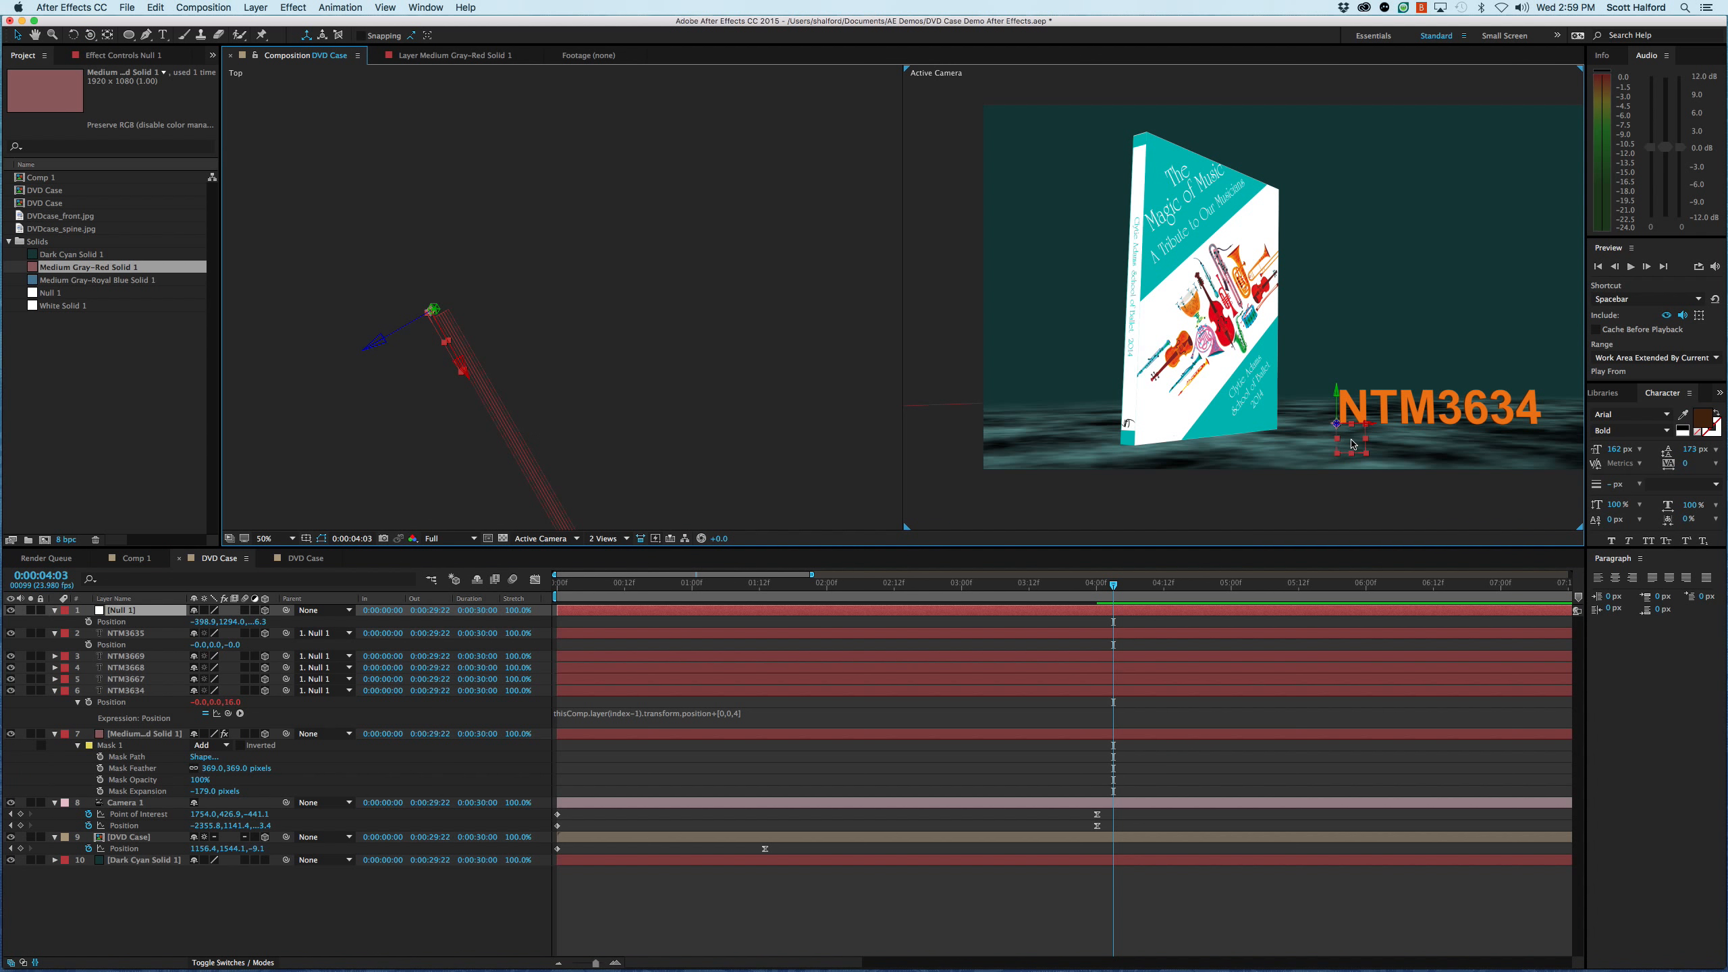
pyautogui.press('Delete')
# - Delete the four stacked text layers below NTM3635, leaving only that title layer
pyautogui.click(137, 634)
pyautogui.keyDown('shift'); pyautogui.click(118, 670); pyautogui.keyUp('shift')
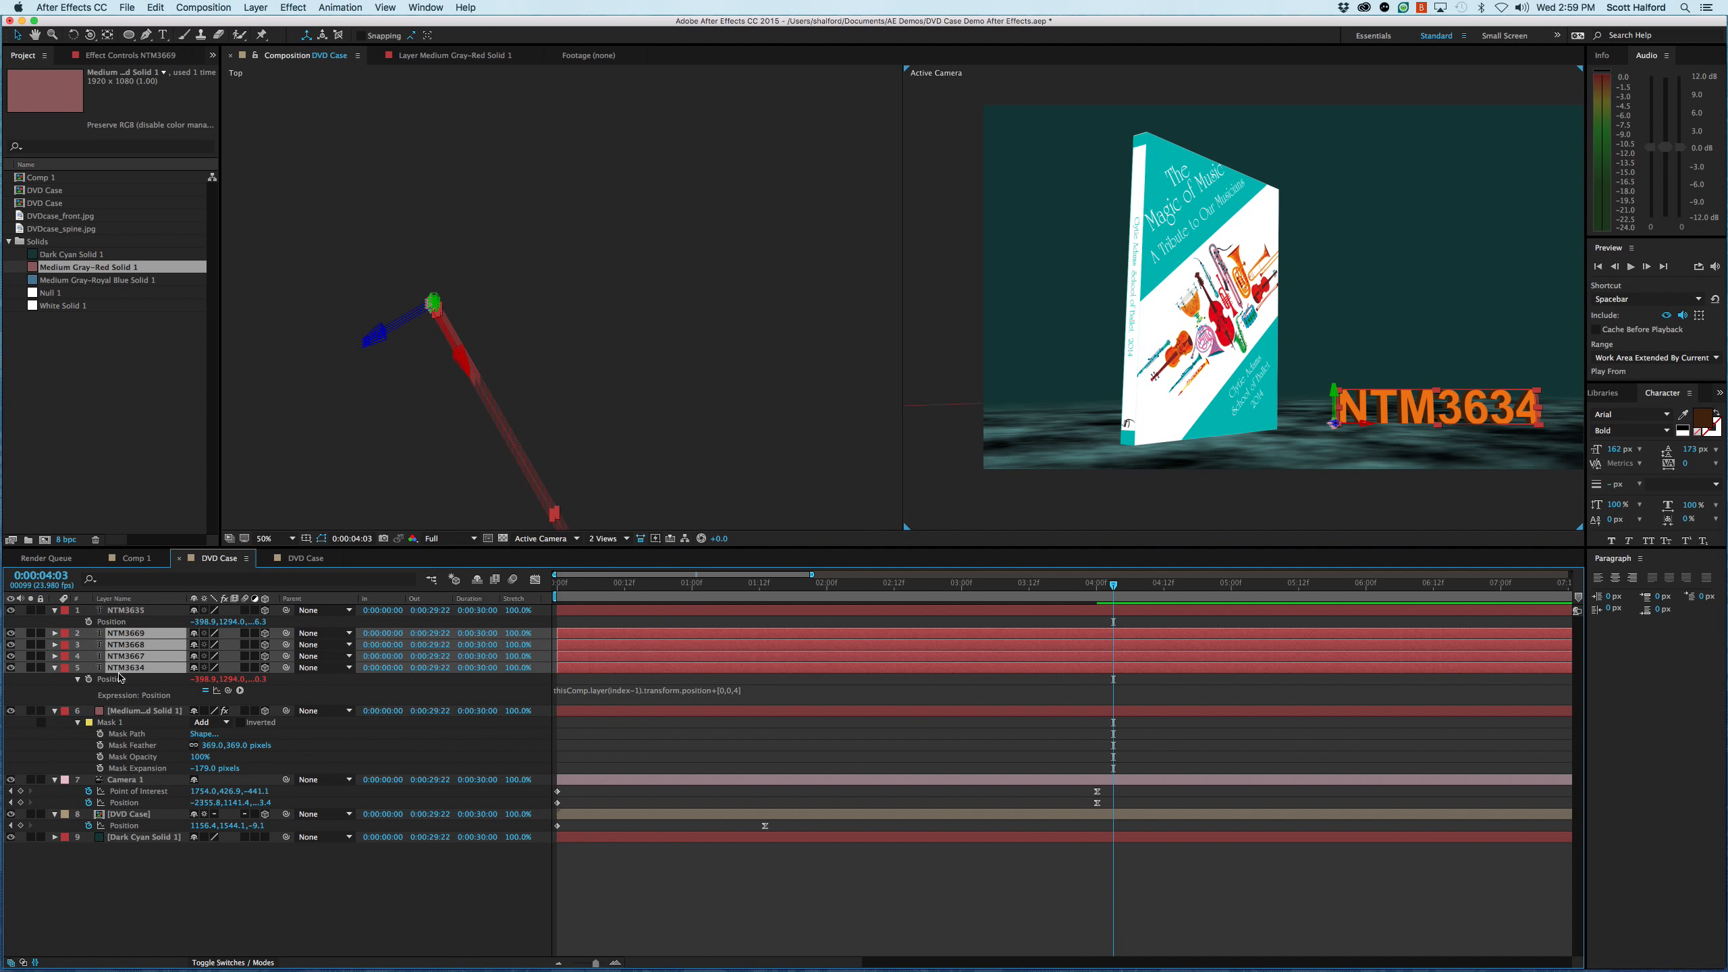
pyautogui.press('Delete')
# - Set the NTM3635 text layer's auto-orientation to Orient Towards Camera
pyautogui.click(128, 613)
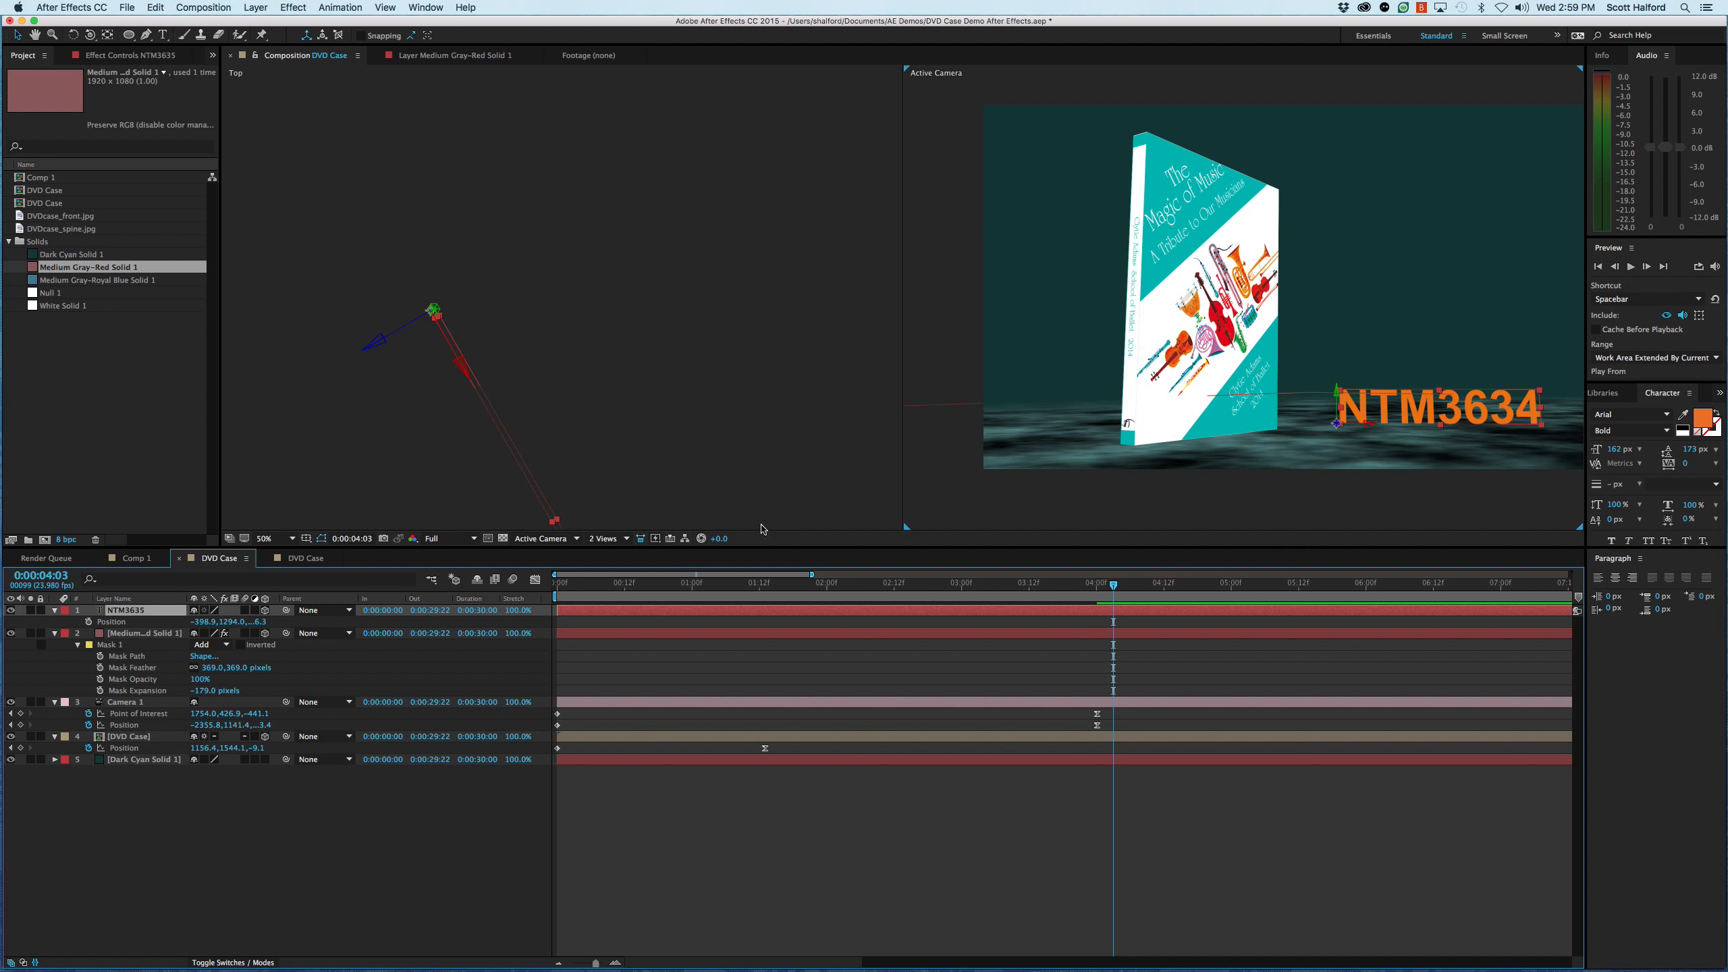
pyautogui.moveTo(1356, 402); pyautogui.dragTo(1275, 408)
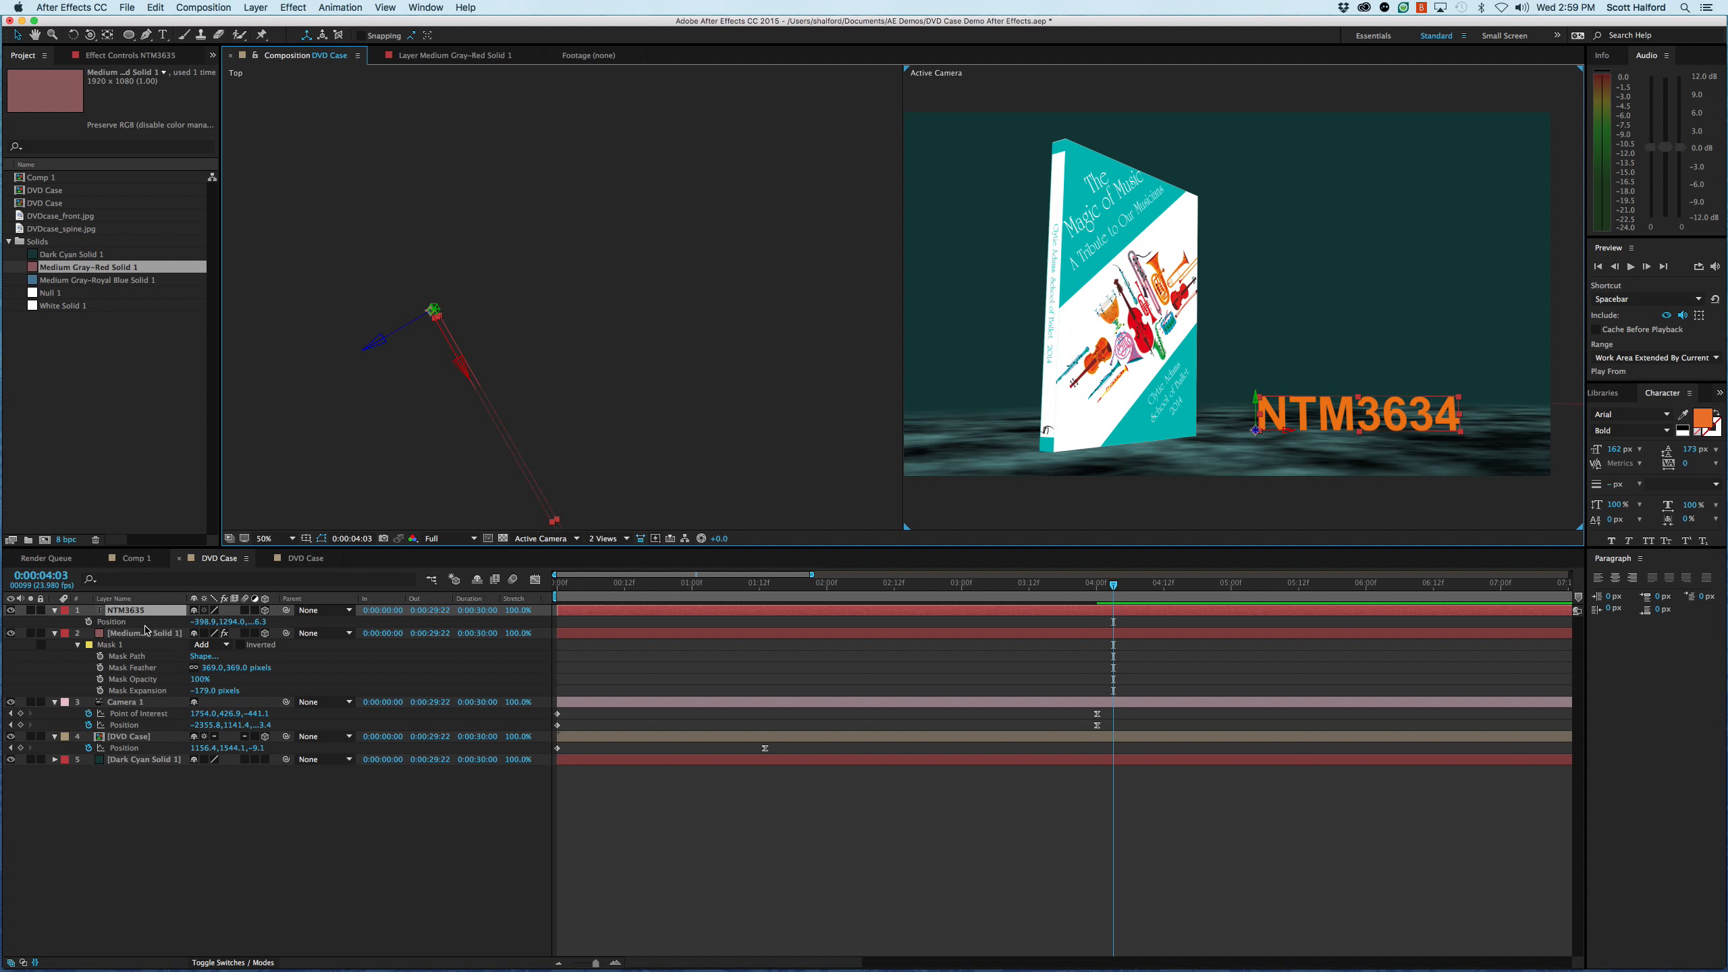
pyautogui.press('super+alt+o')
pyautogui.click(286, 158)
pyautogui.click(505, 206)
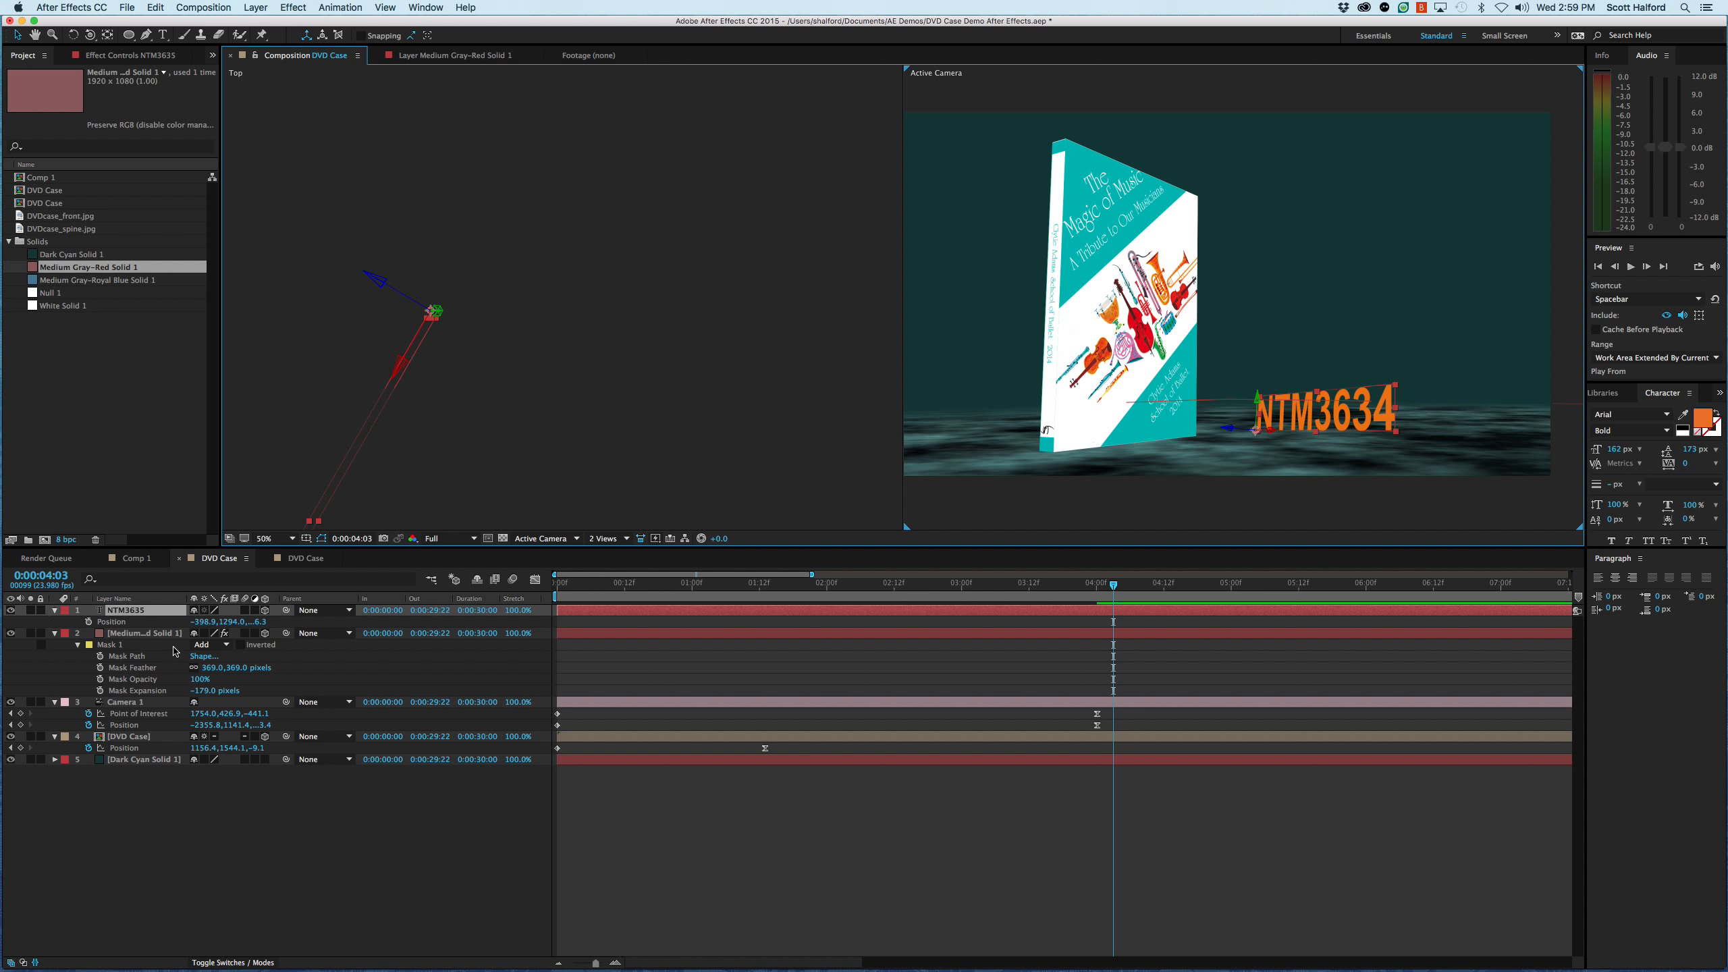
# - Set the NTM3635 layer's Orientation to 0, 0, 0 degrees
pyautogui.press('r')
pyautogui.click(203, 621)
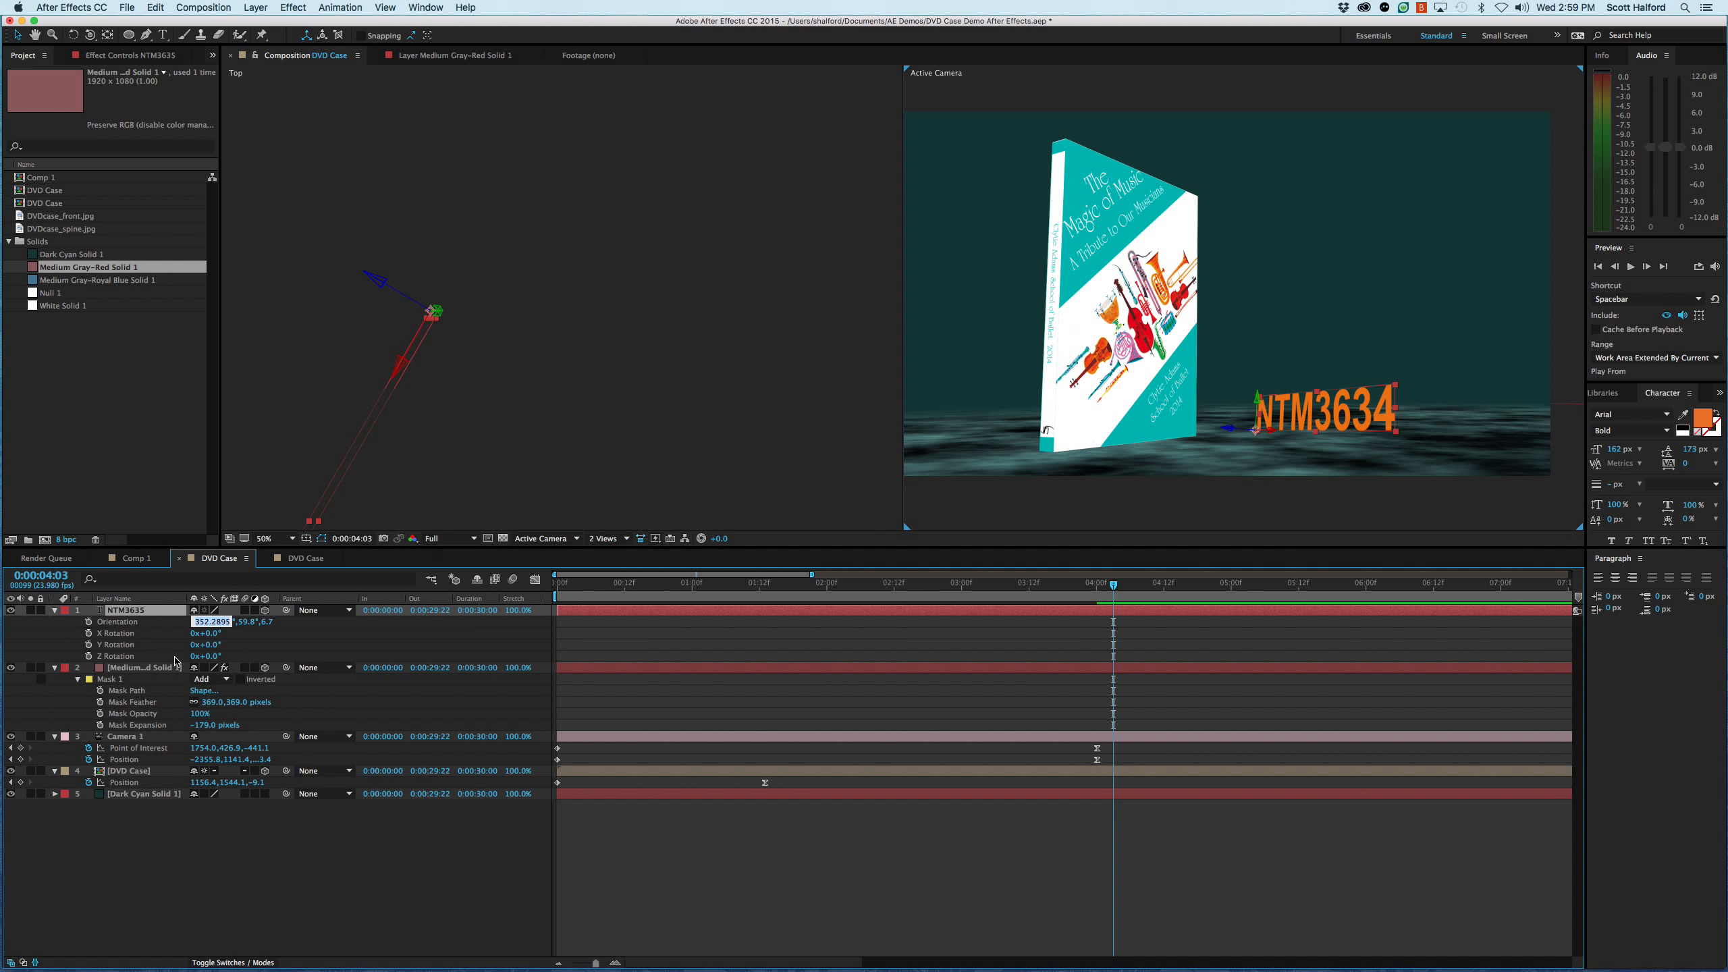
pyautogui.write('0')
pyautogui.press('Tab')
pyautogui.write('0')
pyautogui.press('Tab')
pyautogui.write('0')
pyautogui.press('Return')
pyautogui.click(299, 874)
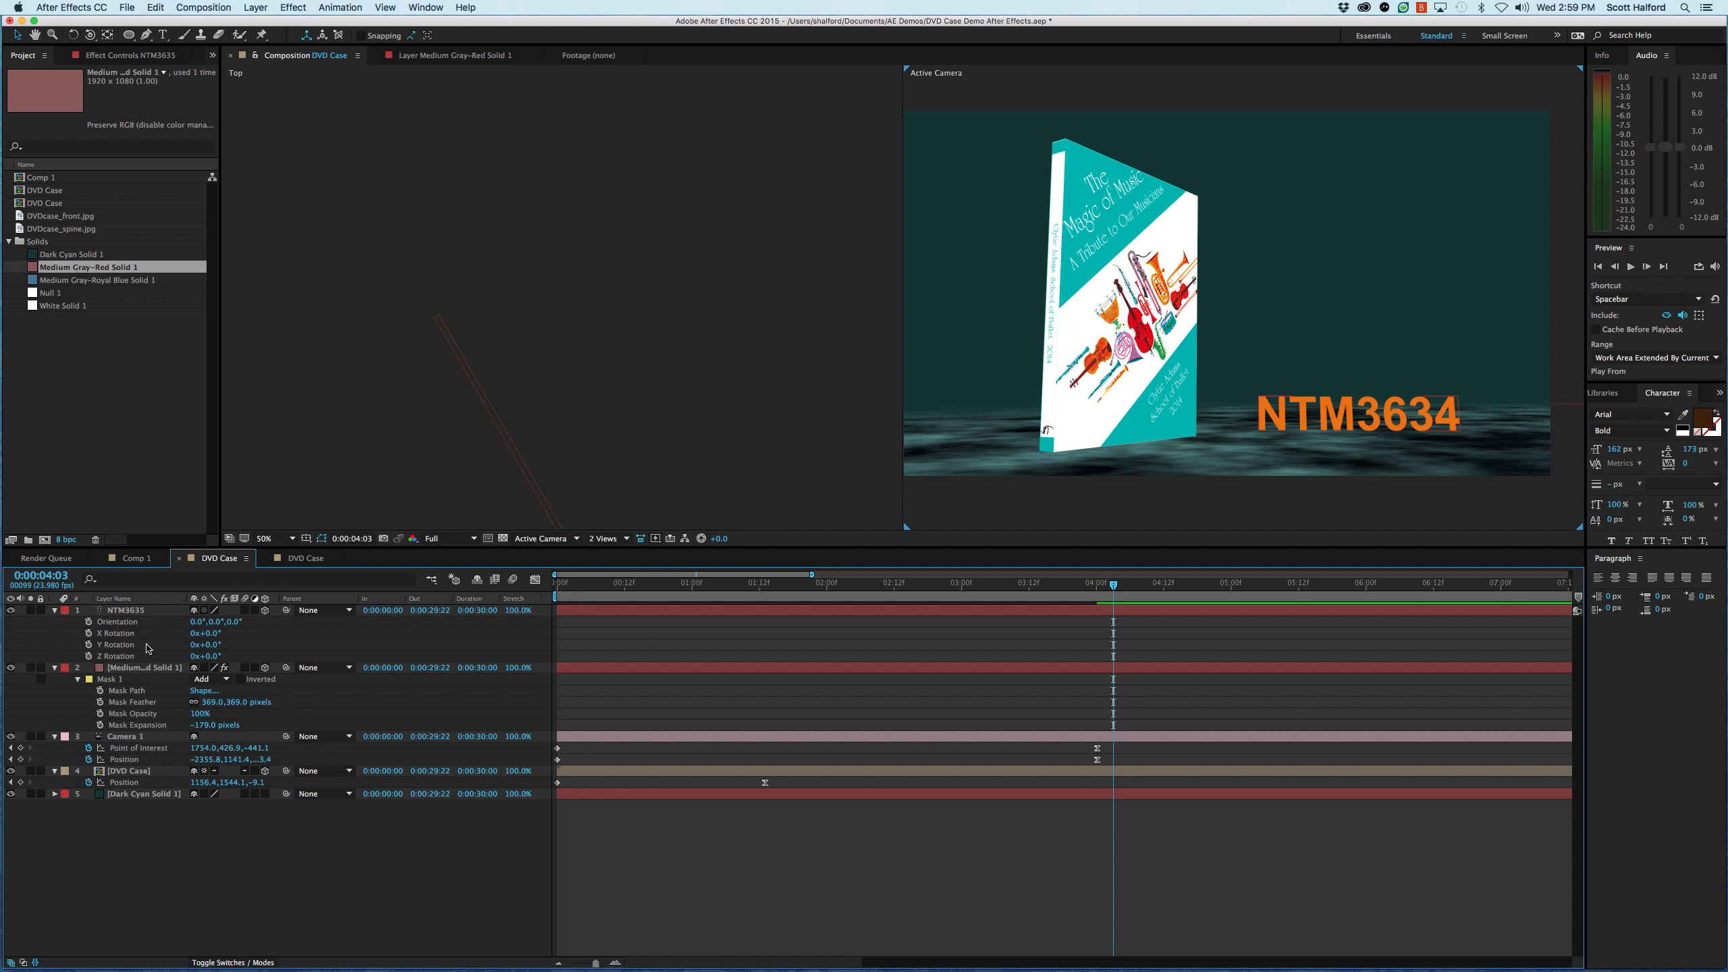
# - Add a Position keyframe to the NTM3635 layer at 0:00:04:00
pyautogui.click(133, 611)
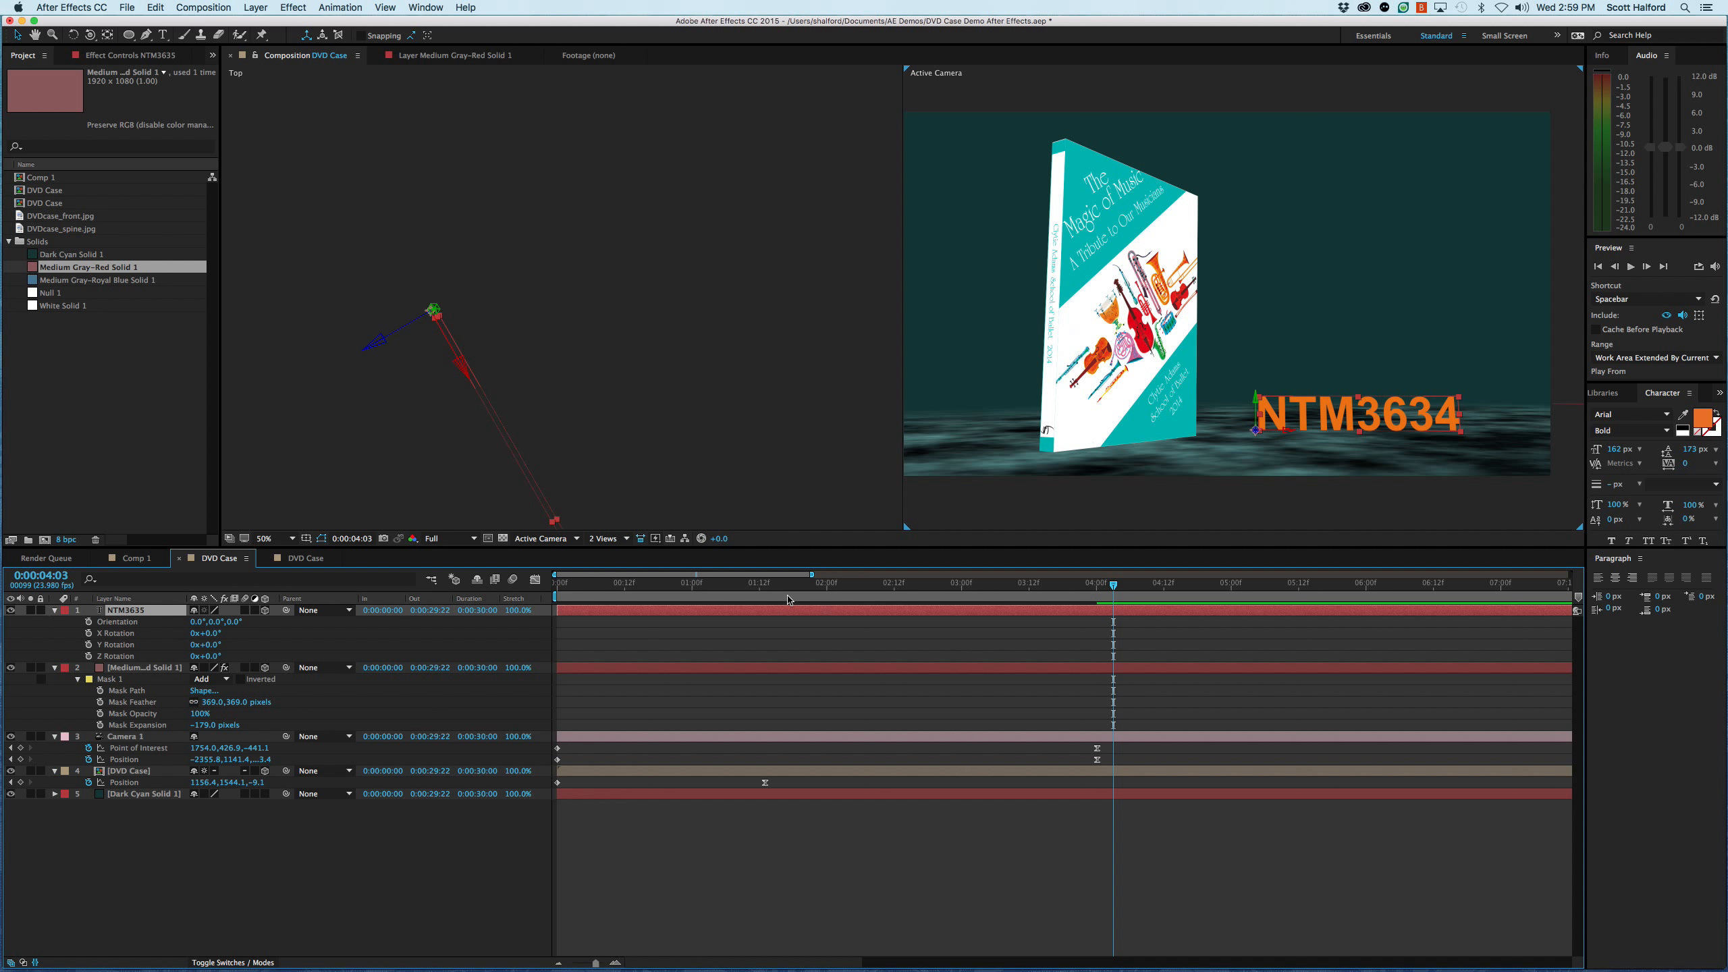
pyautogui.moveTo(1113, 585); pyautogui.dragTo(1104, 590)
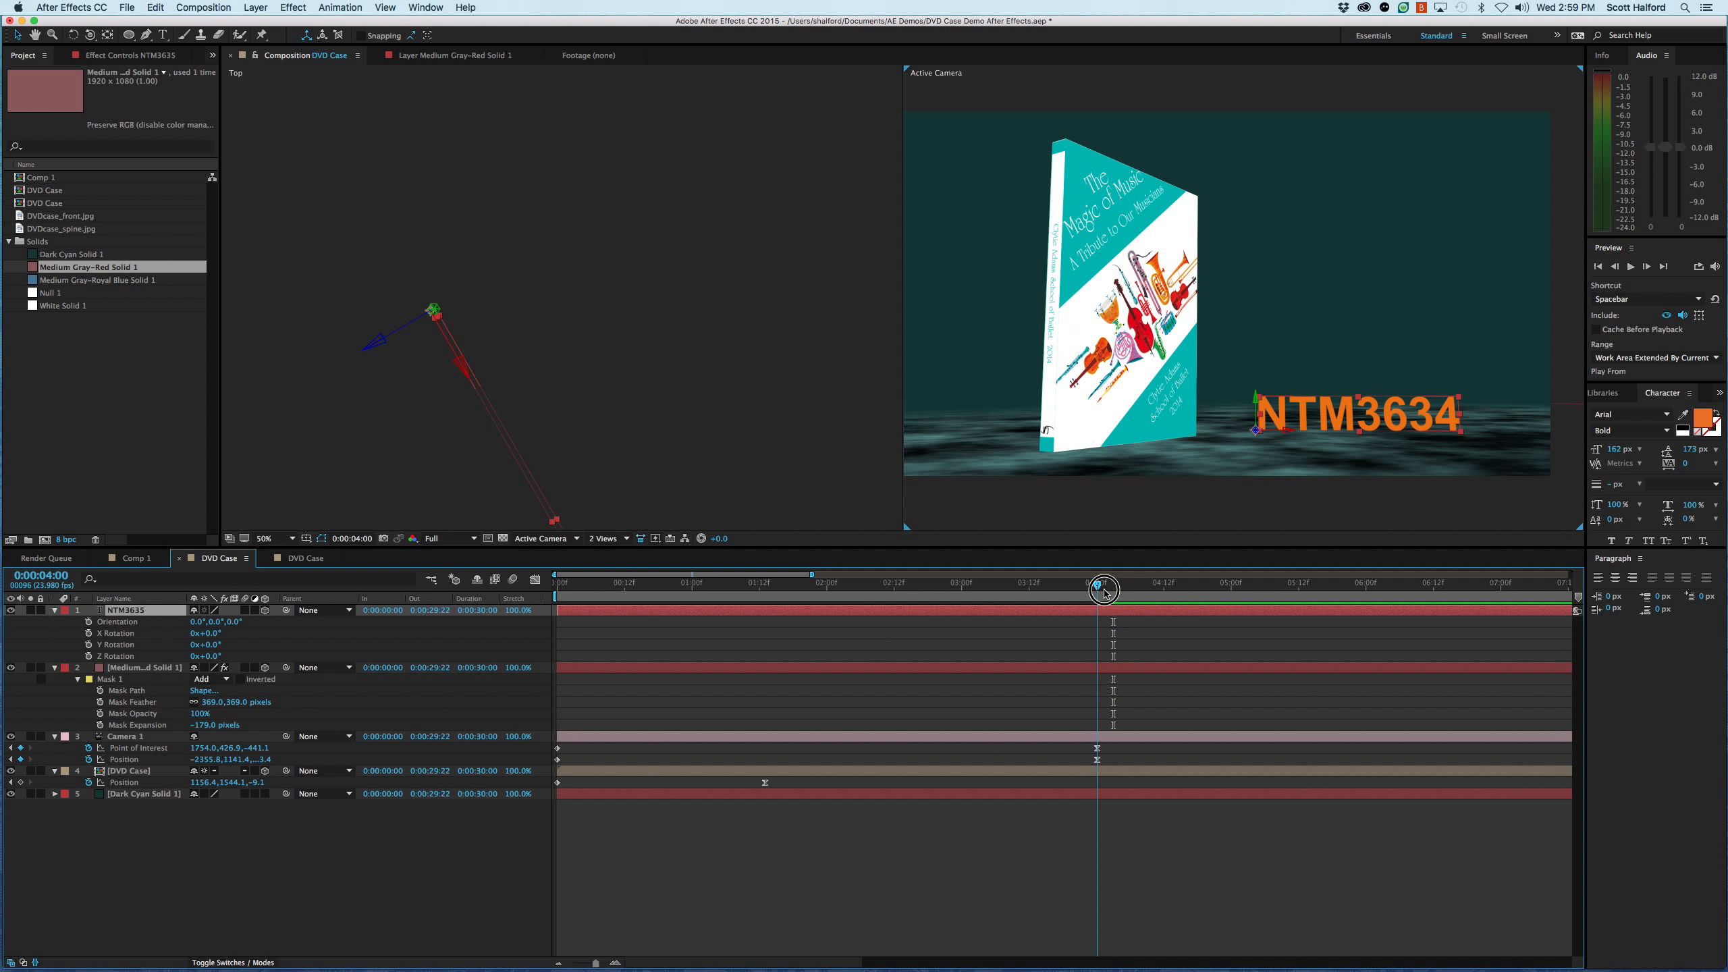
pyautogui.hotkey('alt', 'shift', 'p')
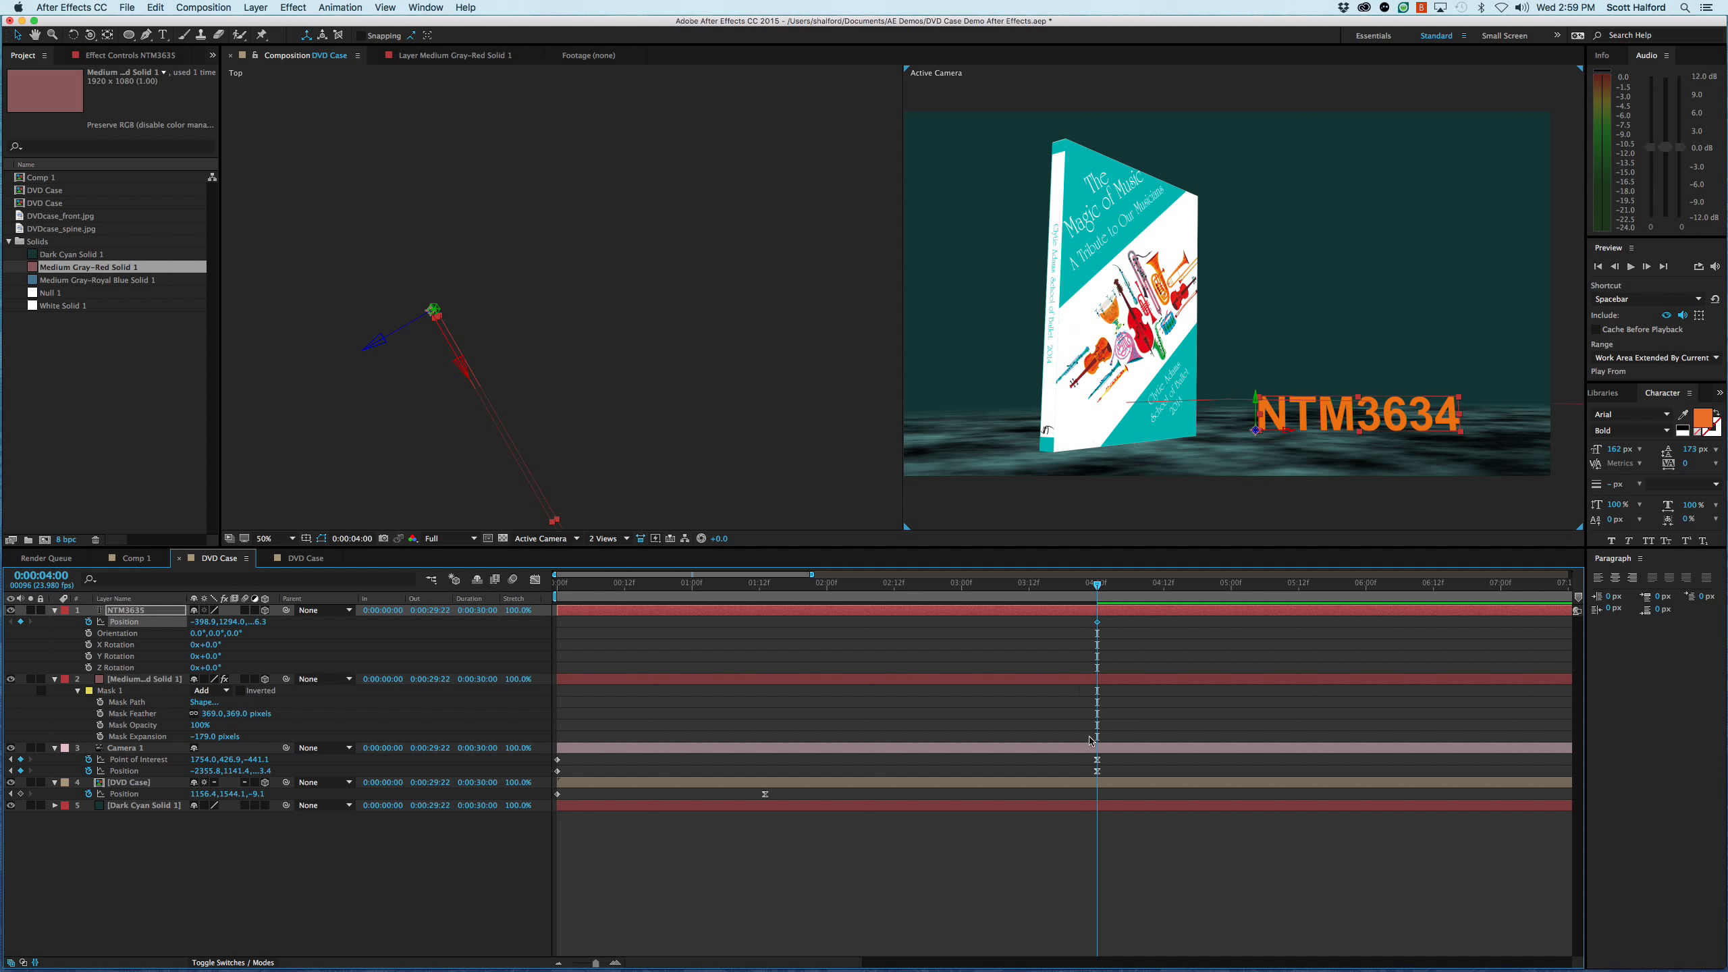
# - At 0:00:01:19, move the title out of frame to about X 1665.1 and trim the layer's in point to that time
pyautogui.moveTo(1098, 589); pyautogui.dragTo(795, 598)
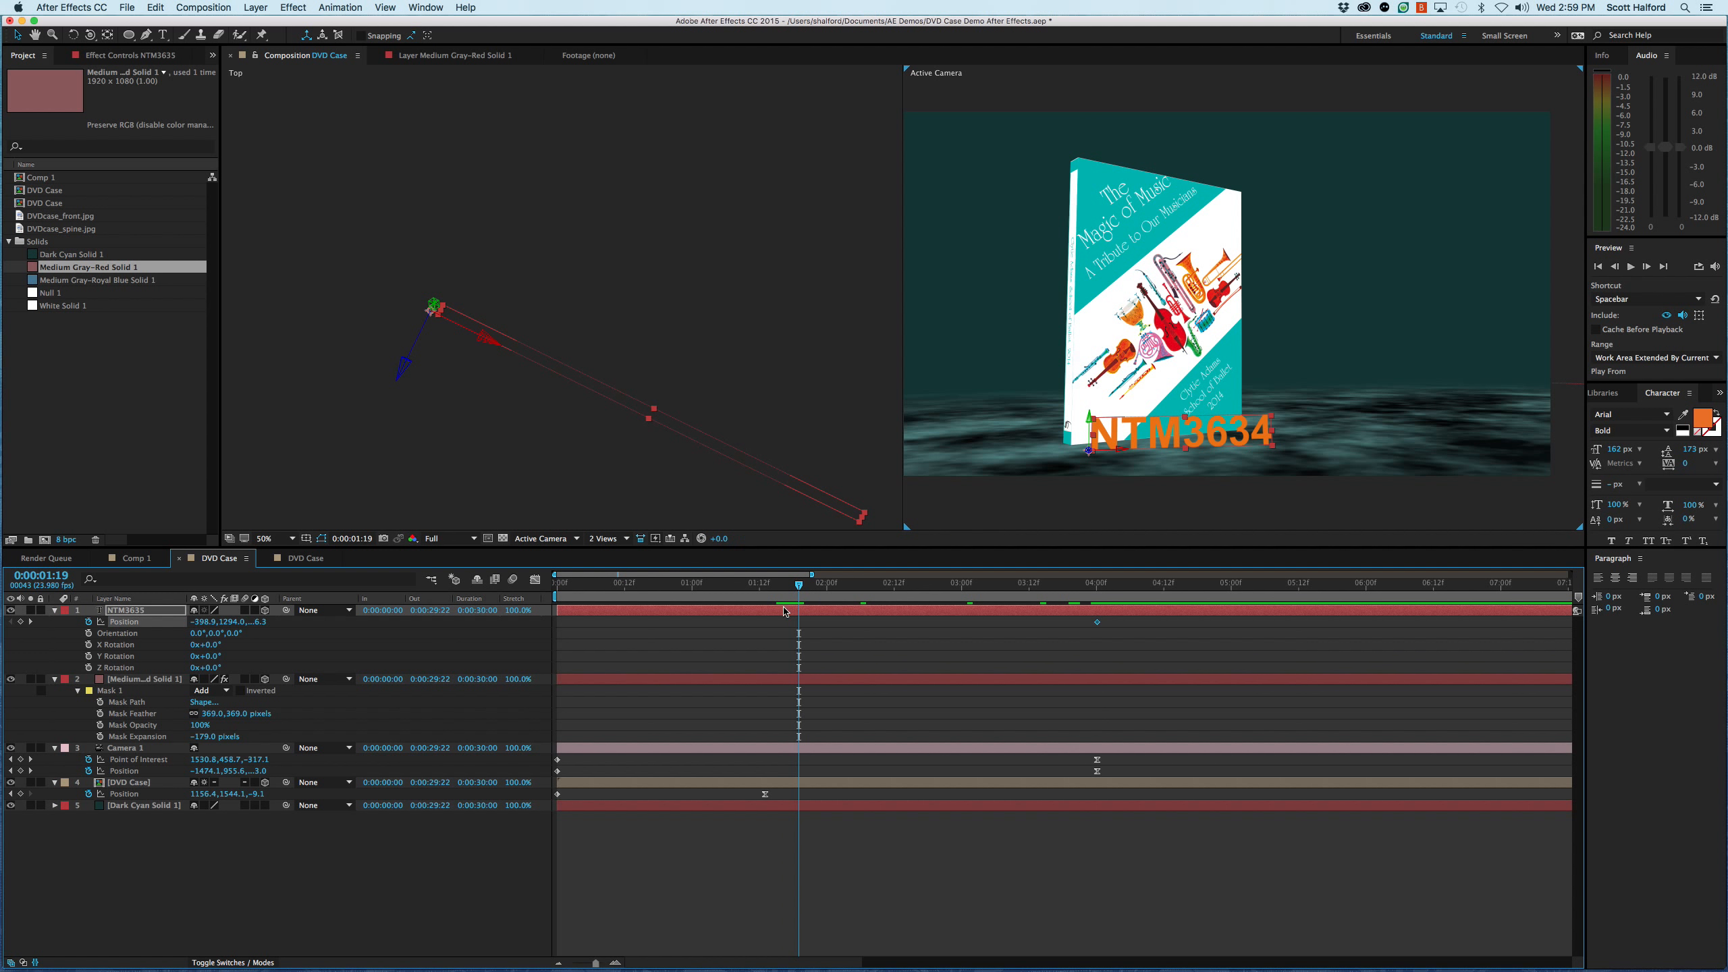
pyautogui.moveTo(1126, 450); pyautogui.dragTo(1205, 451)
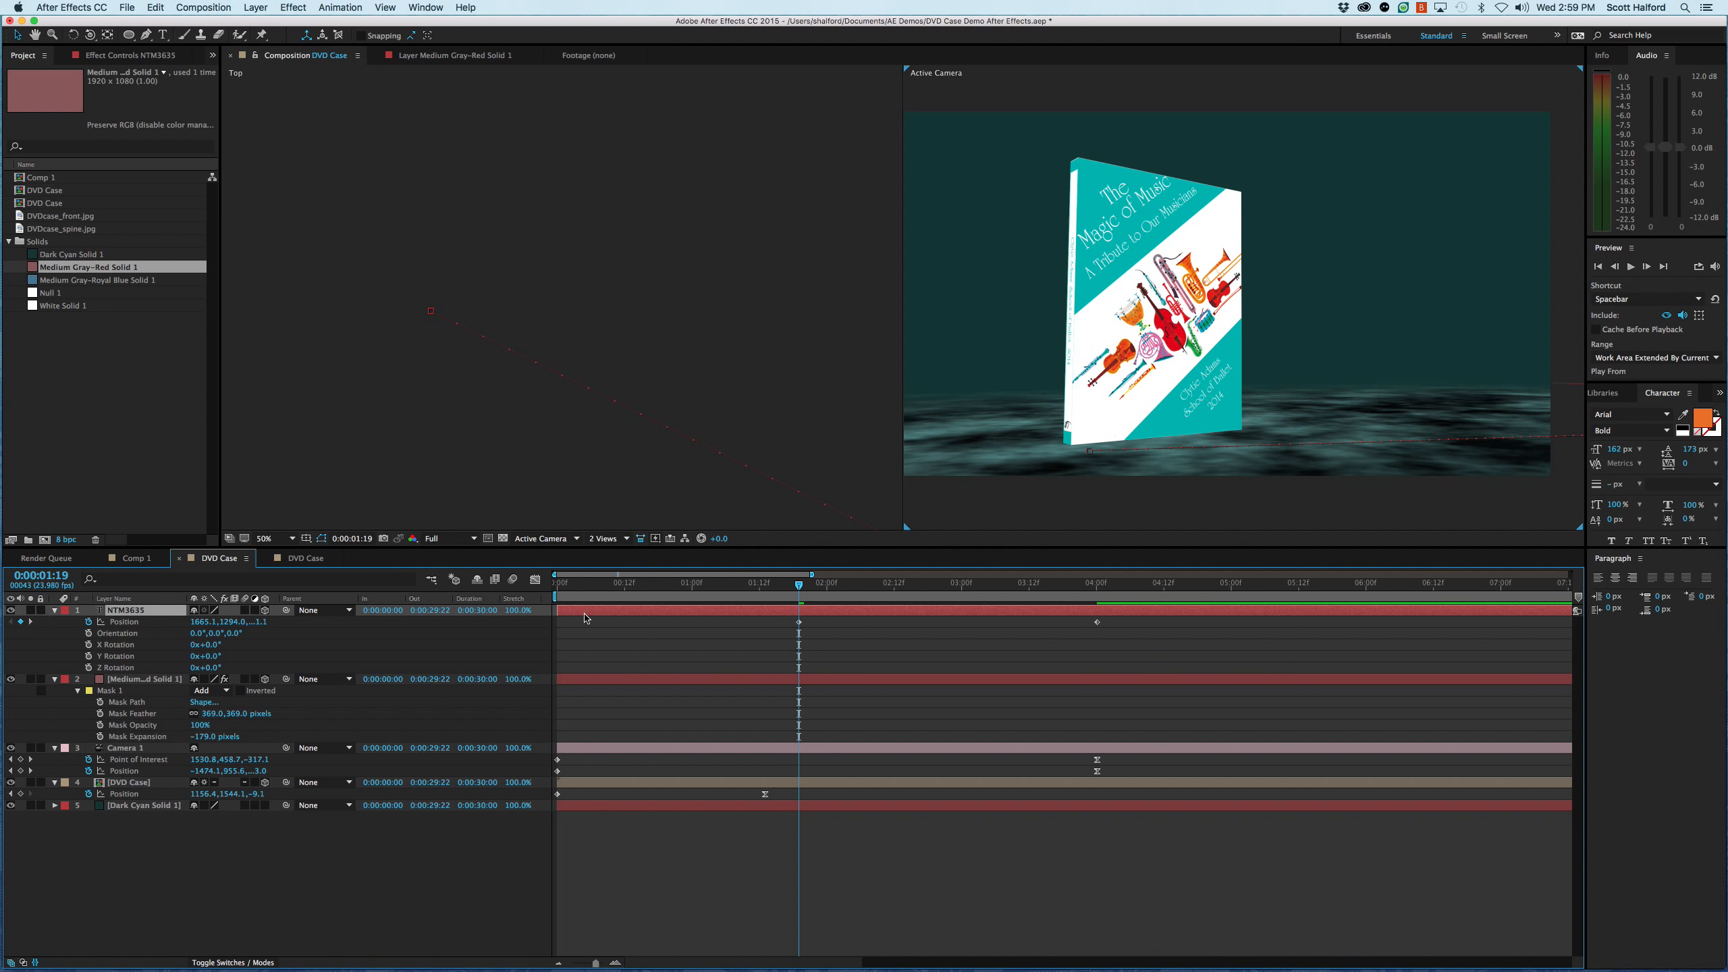
pyautogui.moveTo(562, 617); pyautogui.dragTo(800, 622)
# - Ease the title's Position keyframe at 0:00:04:00 and accept its Keyframe Velocity settings
pyautogui.click(1097, 622)
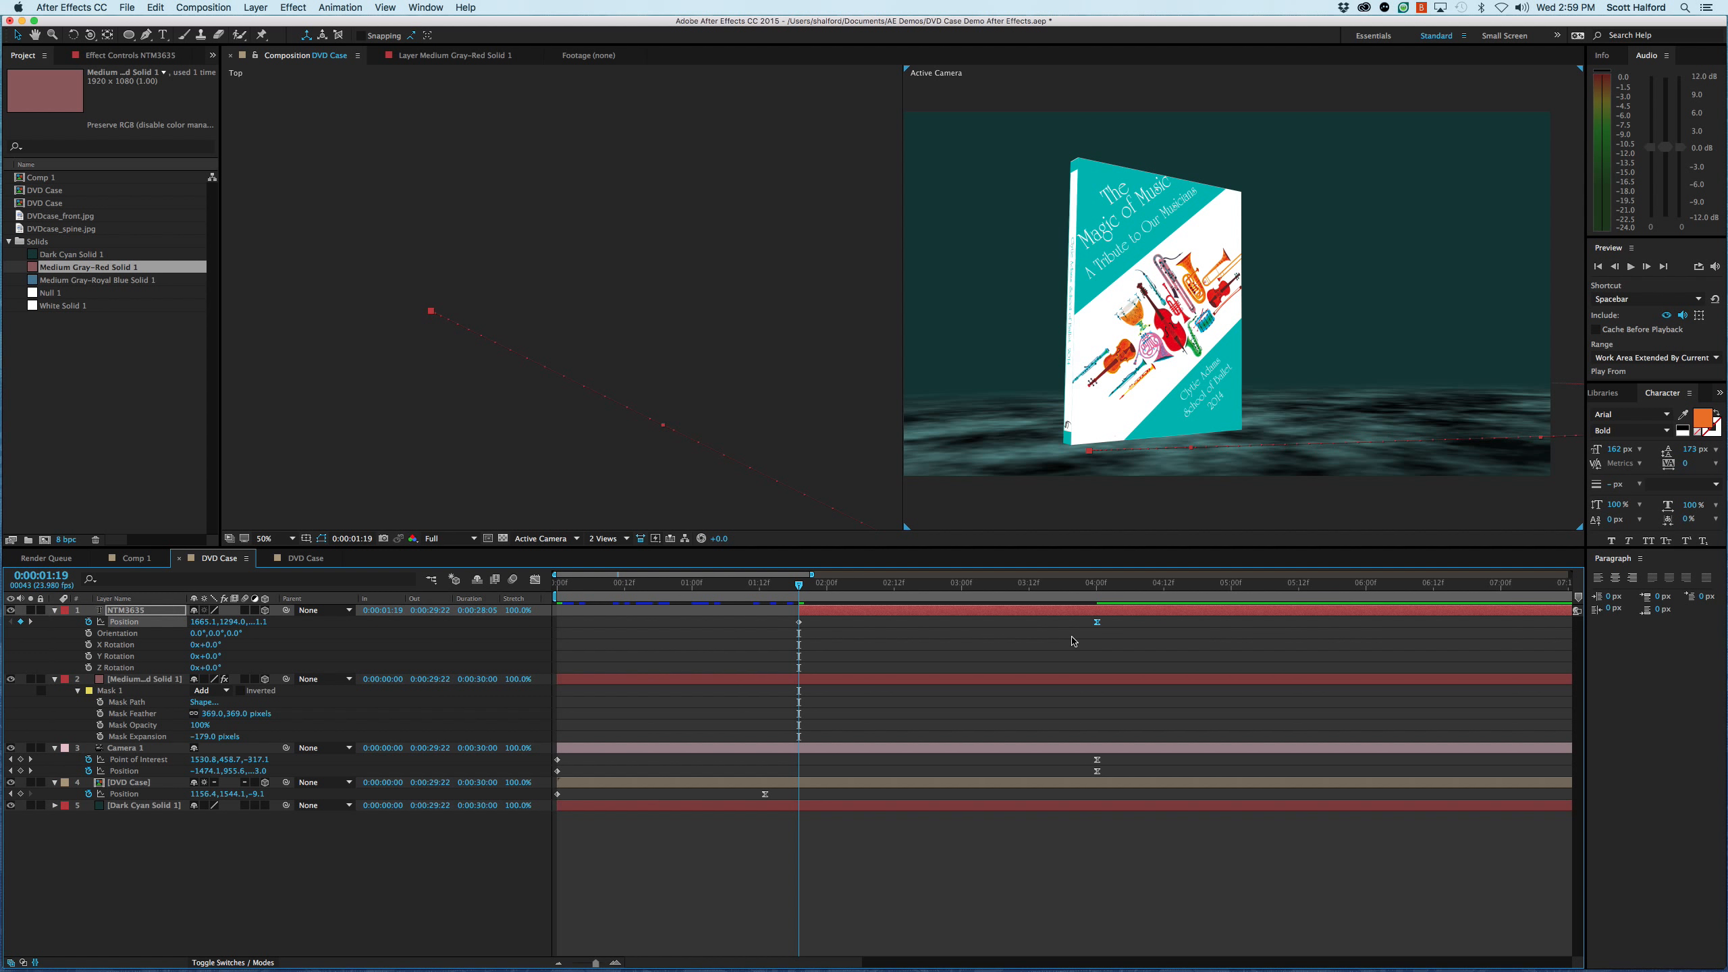
pyautogui.press('super+shift+k')
pyautogui.press('Tab')
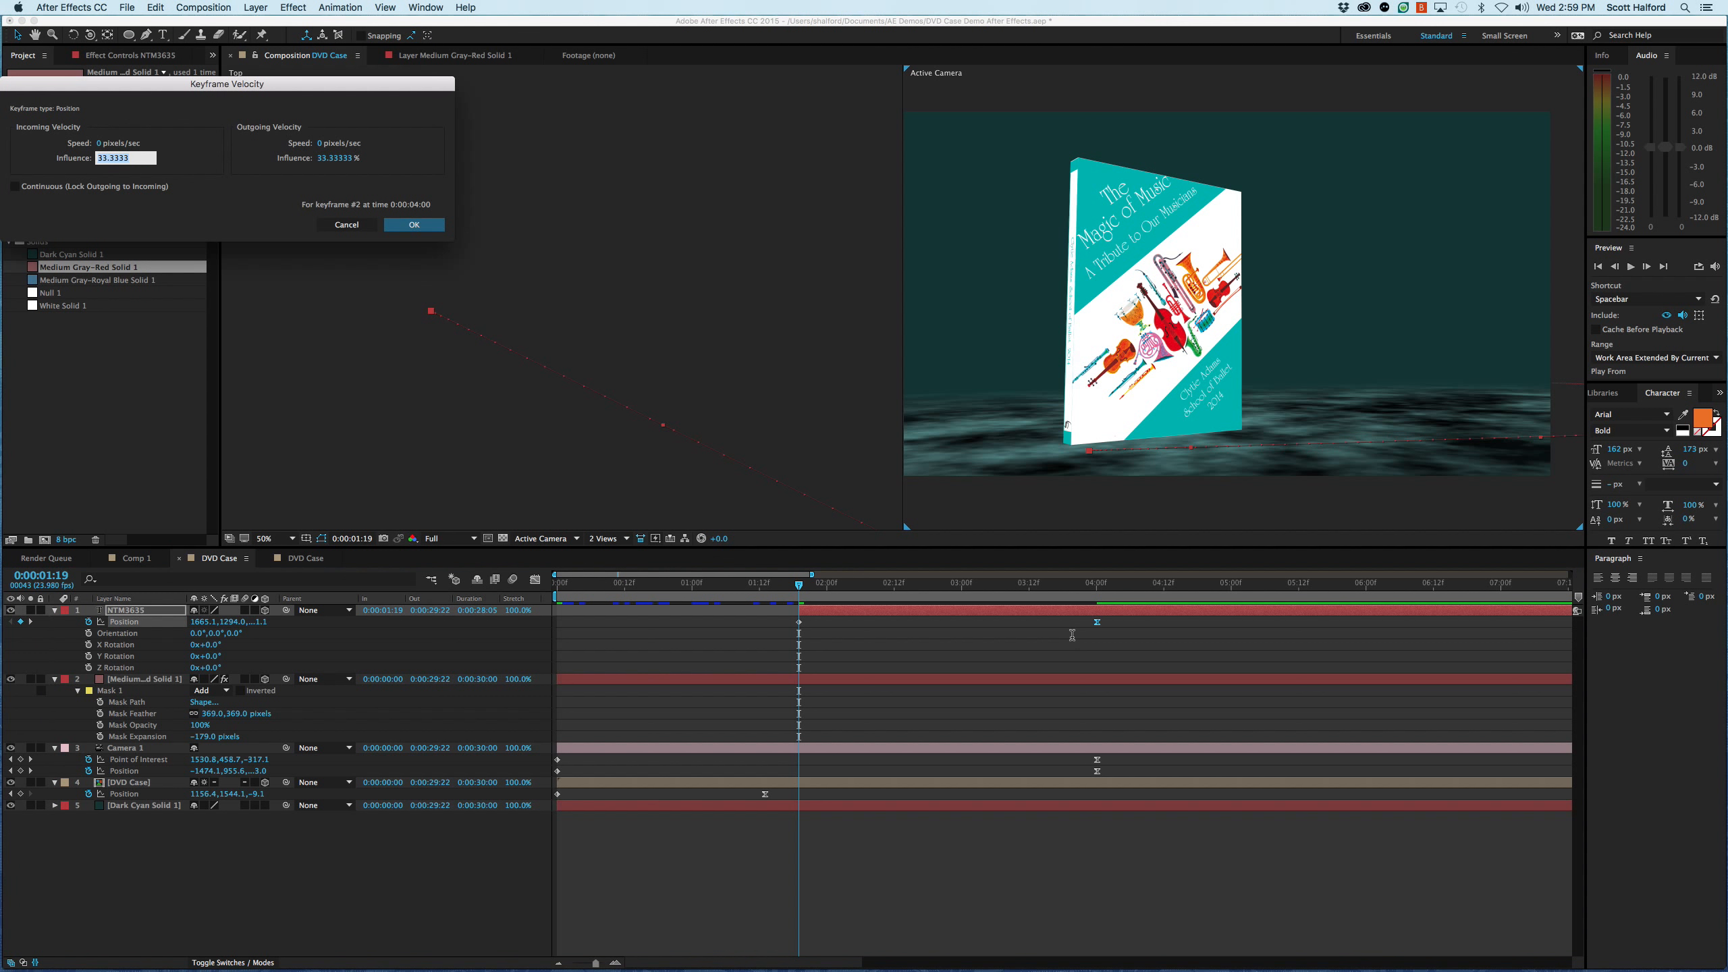
pyautogui.press('Tab')
pyautogui.press('Return')
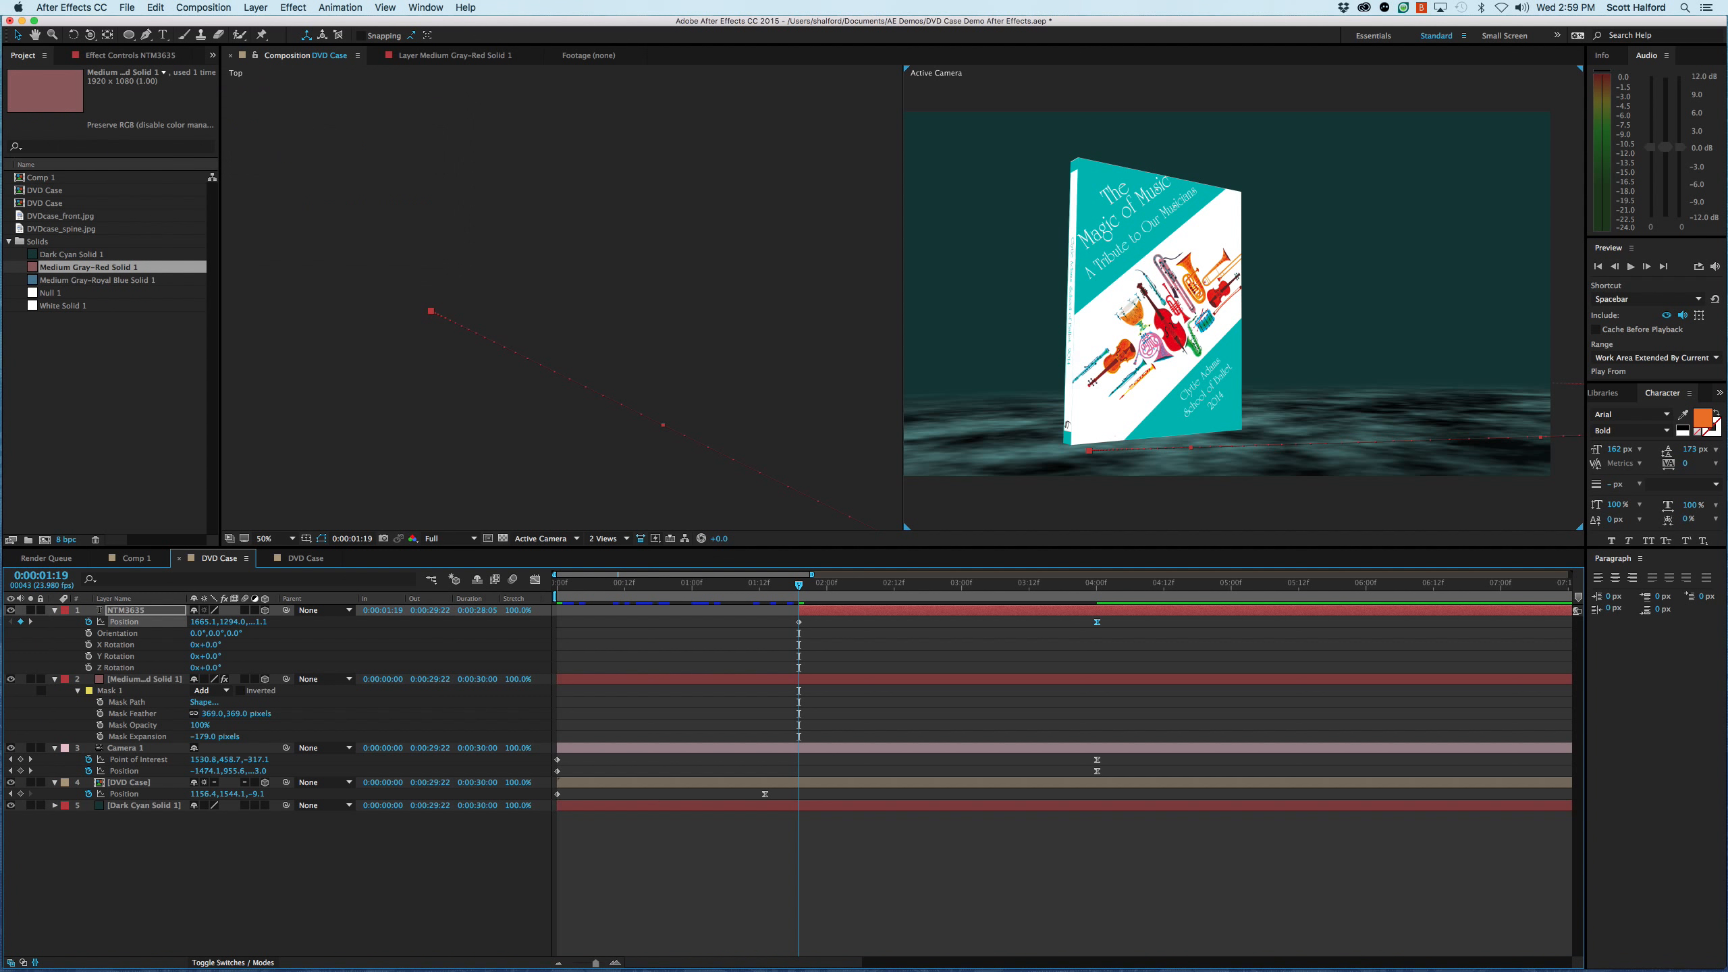
# - Play the composition from the start to review how the title and DVD case move into frame
pyautogui.click(728, 853)
pyautogui.press('space')
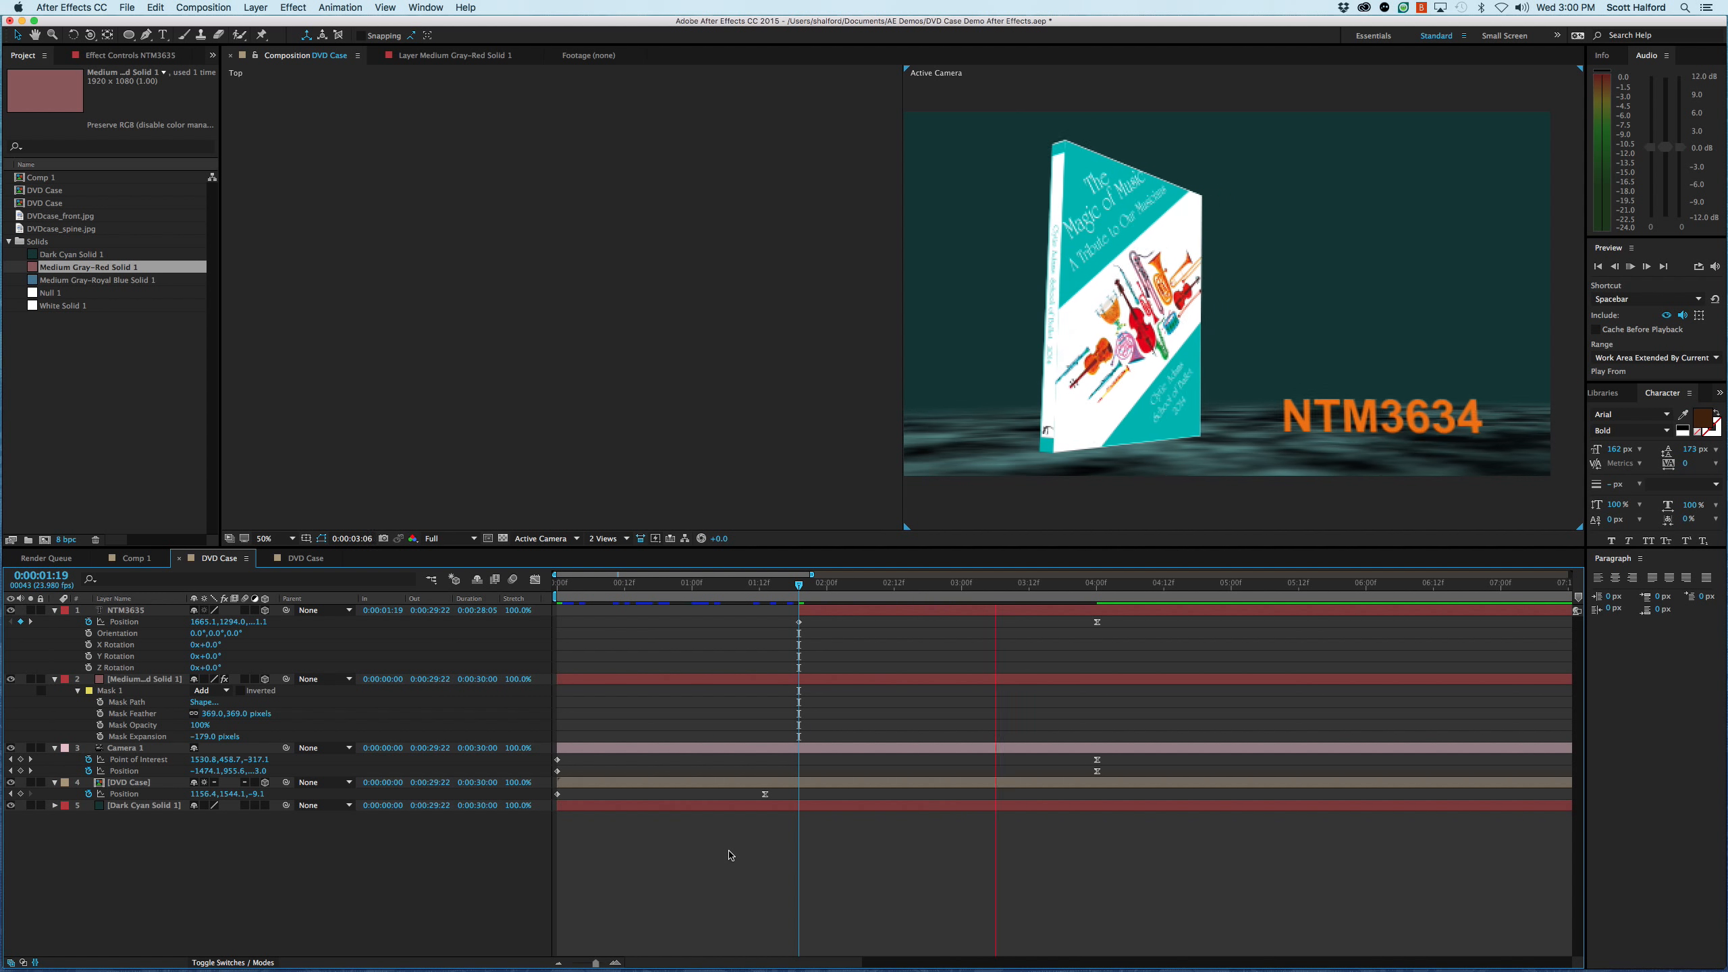
pyautogui.press('space')
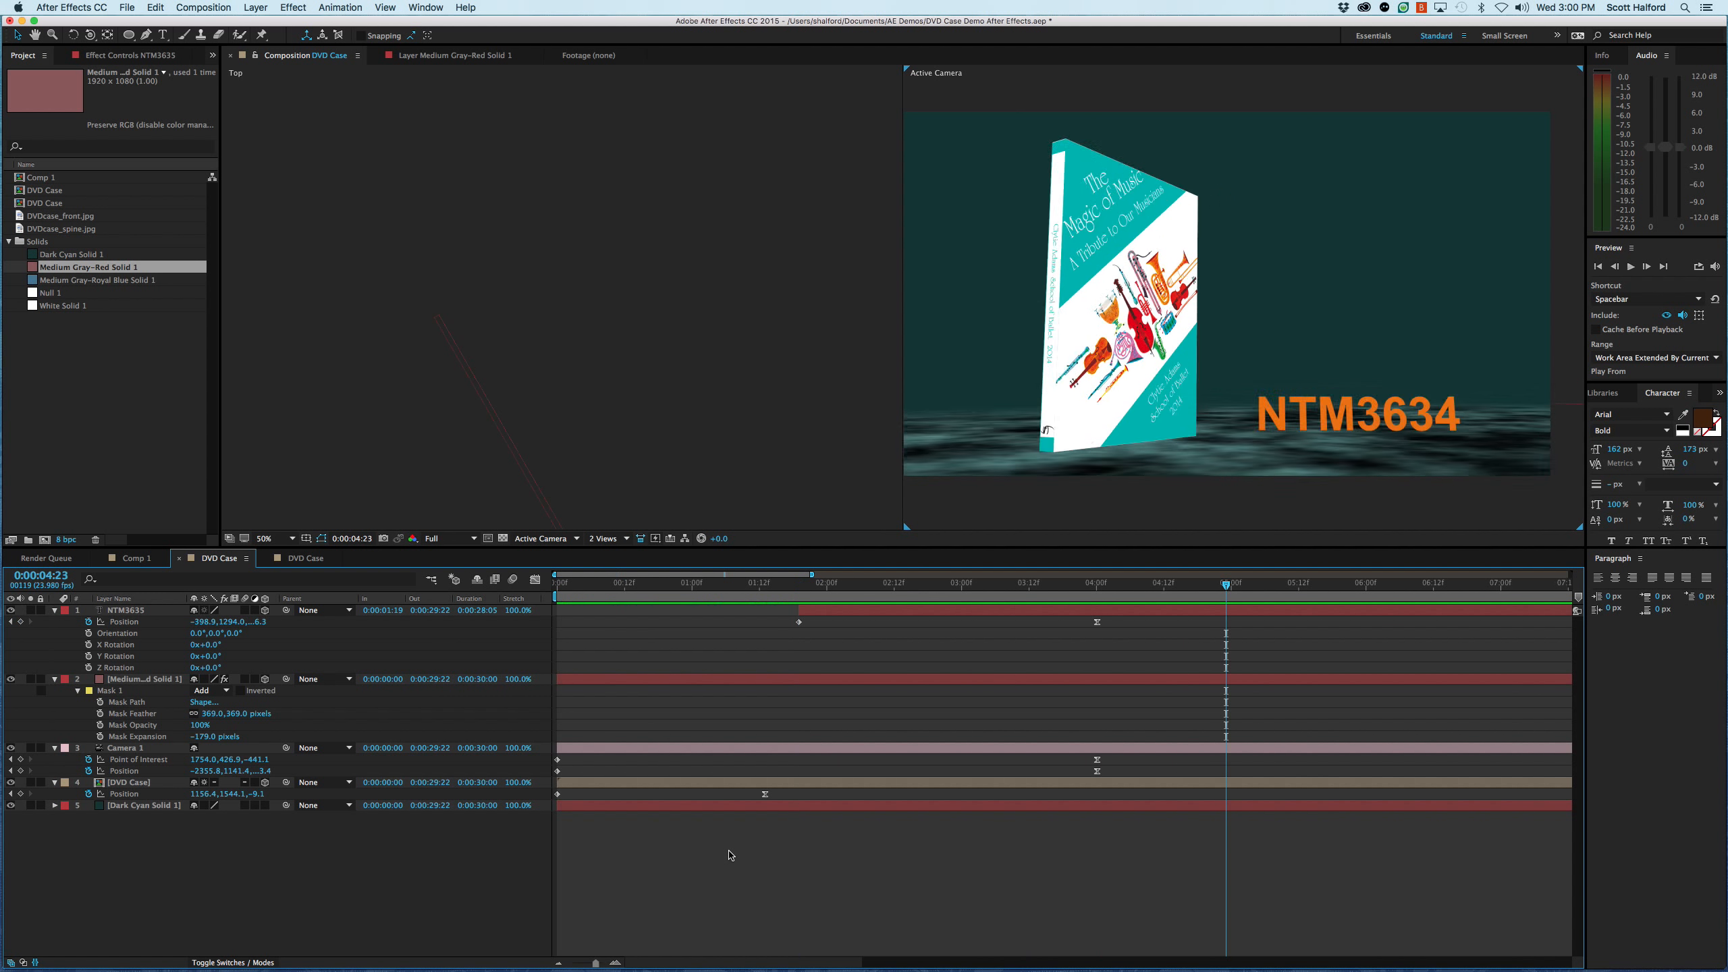
pyautogui.press('Home')
pyautogui.press('space')
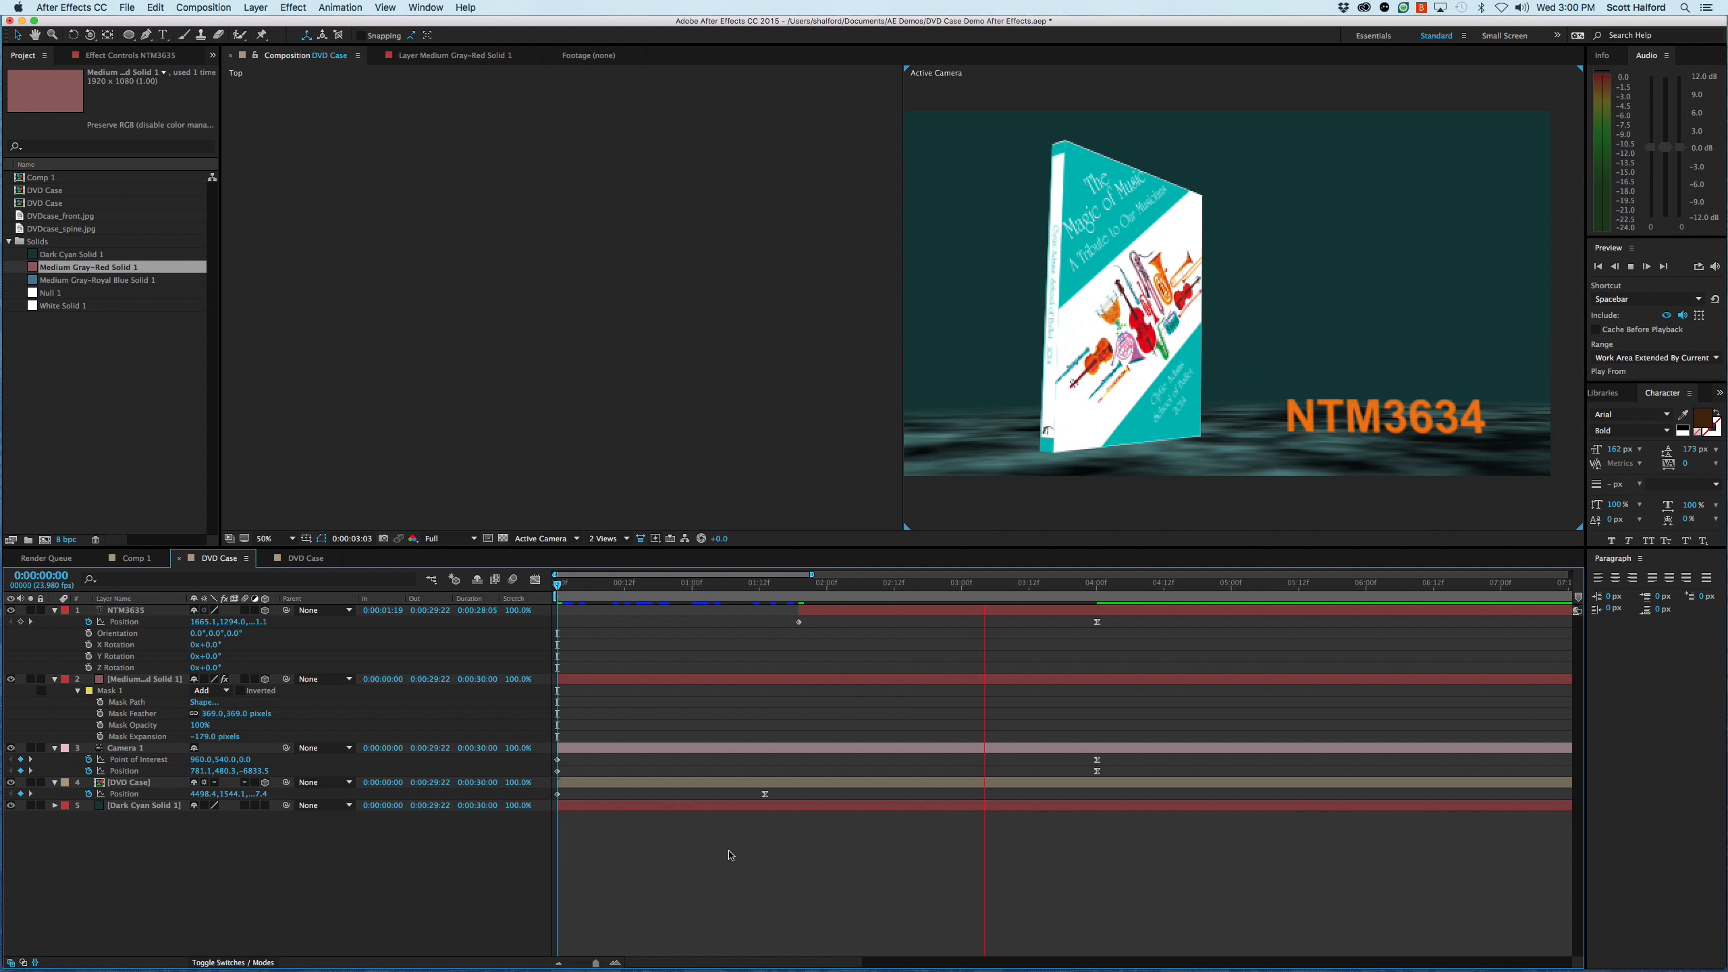
pyautogui.press('space')
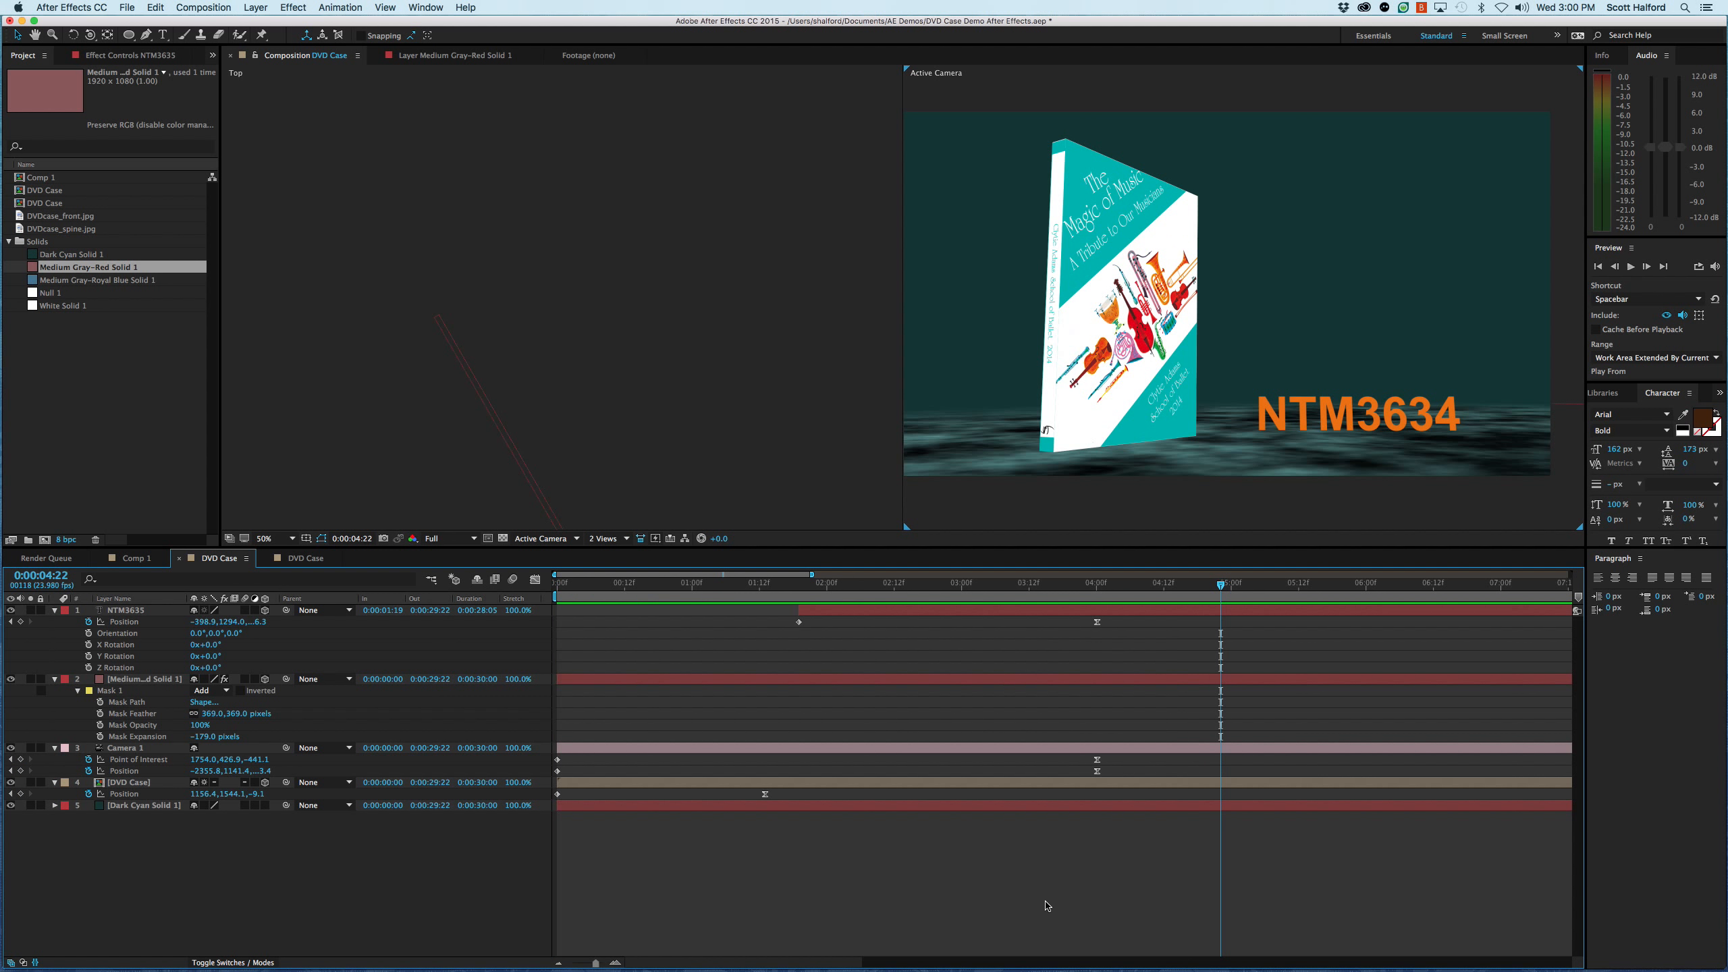
pyautogui.scroll(-2, 1206, 349)
pyautogui.press('space')
pyautogui.moveTo(1209, 348); pyautogui.dragTo(1209, 345)
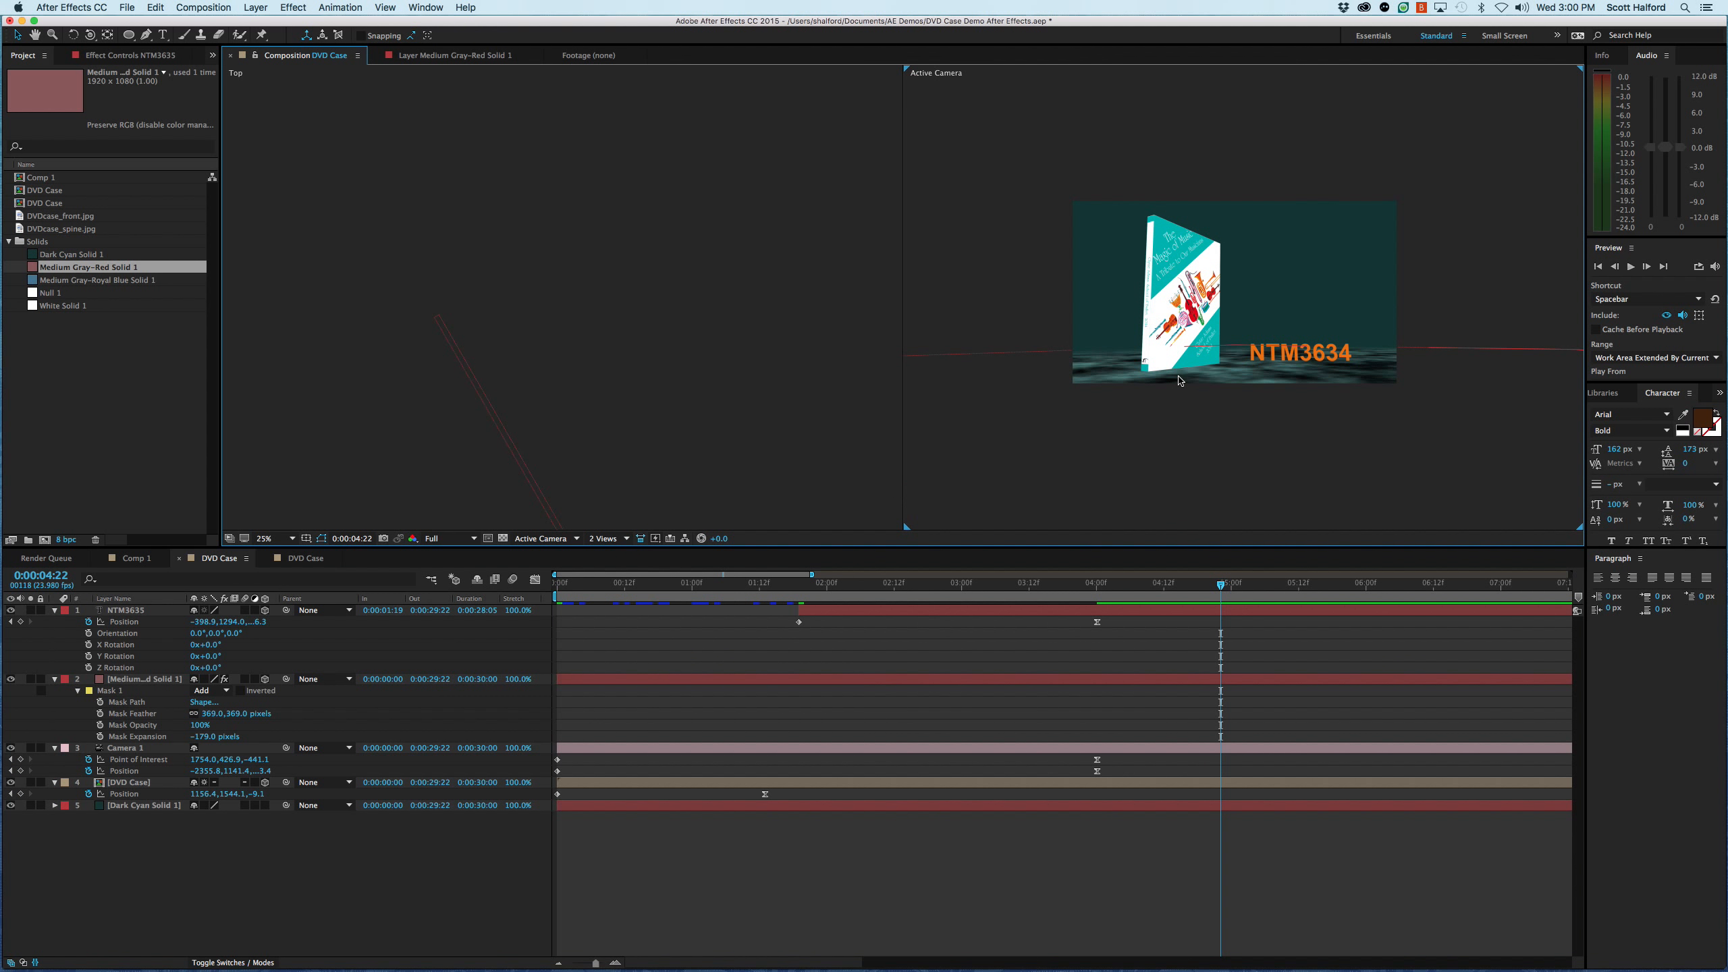
pyautogui.press('.')
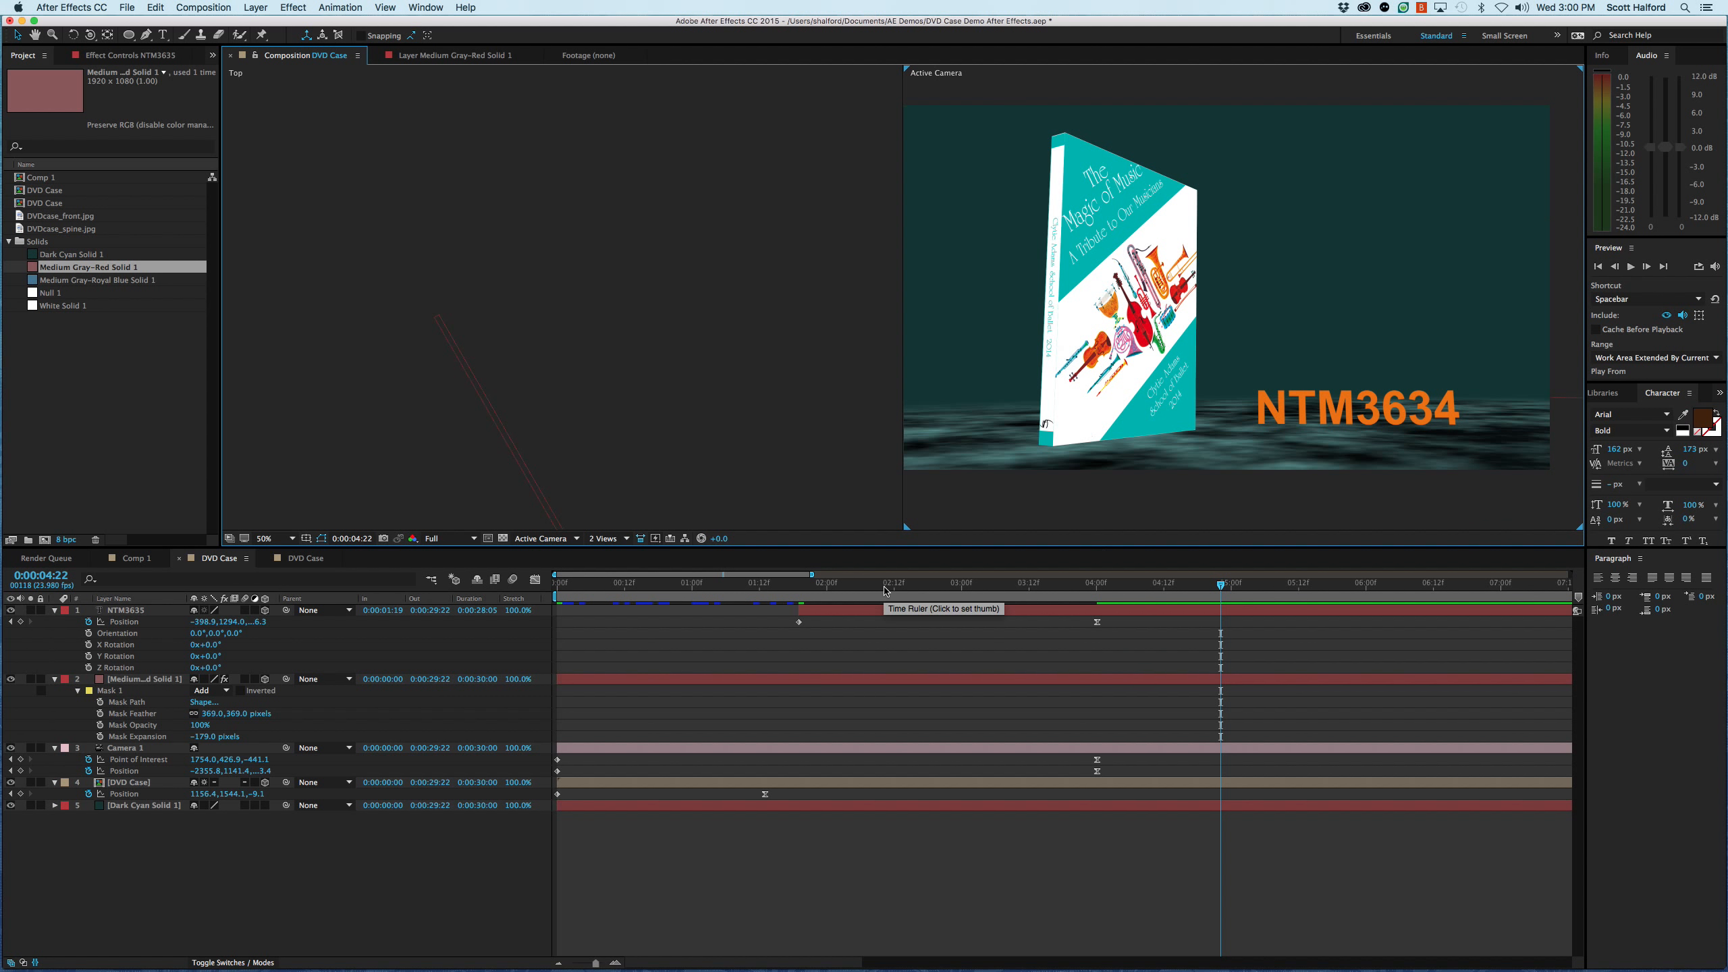
pyautogui.moveTo(885, 592); pyautogui.dragTo(524, 596)
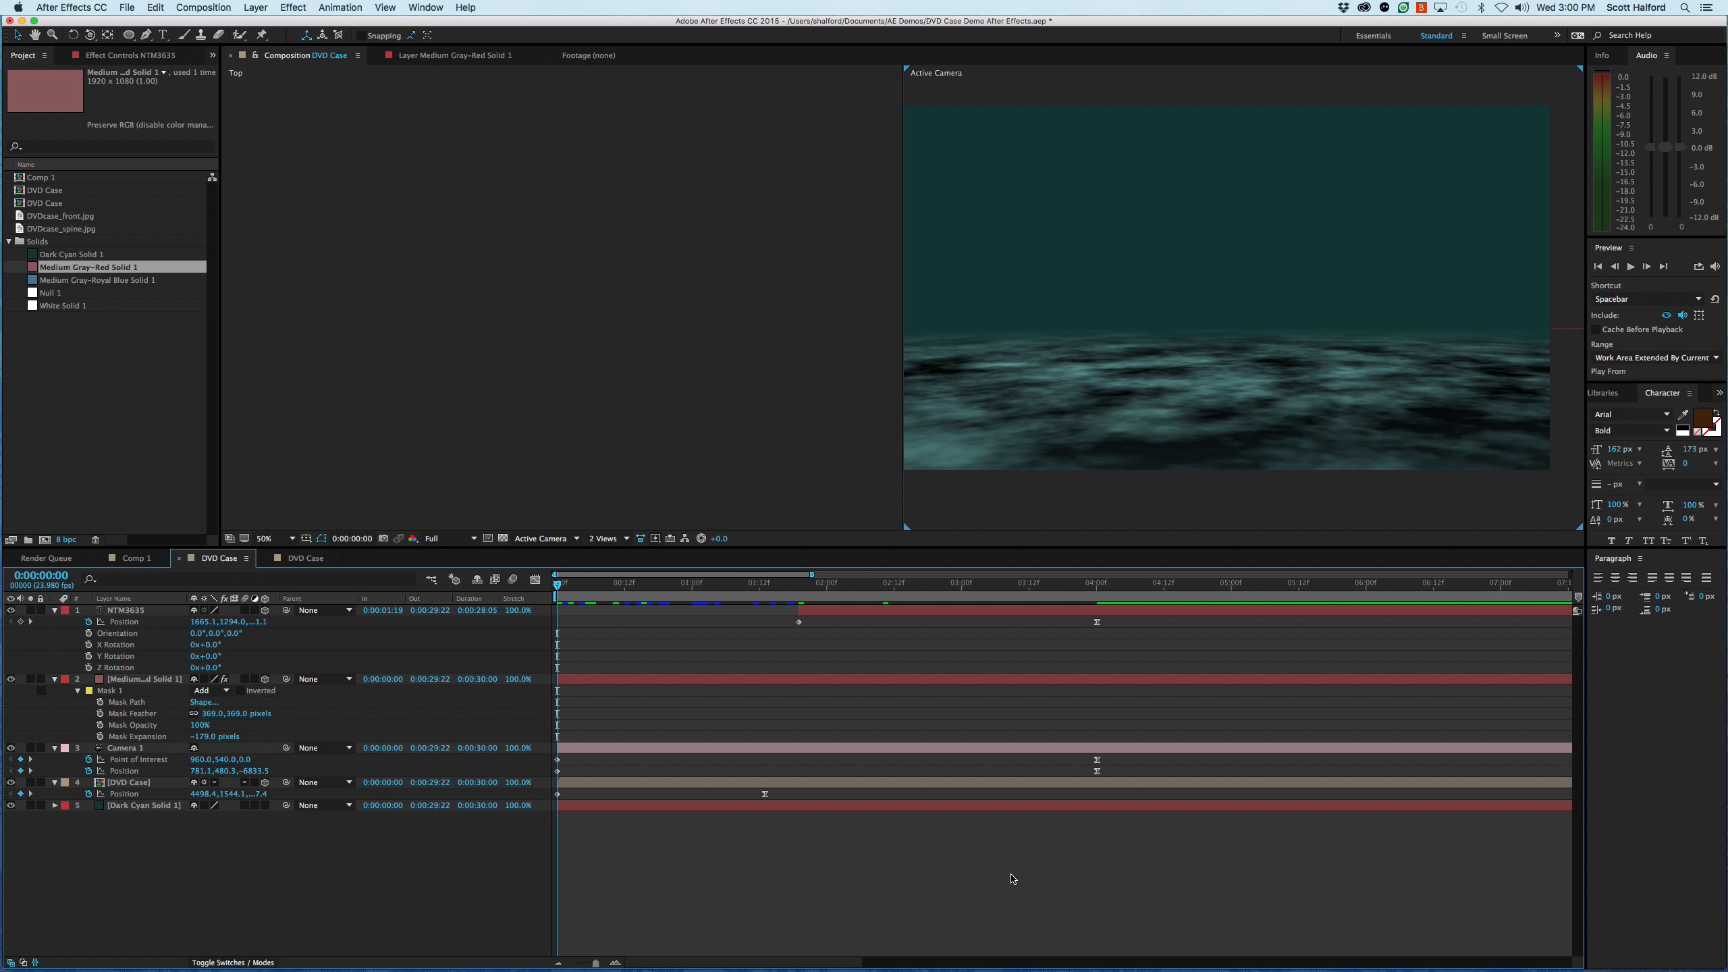
pyautogui.press('space')
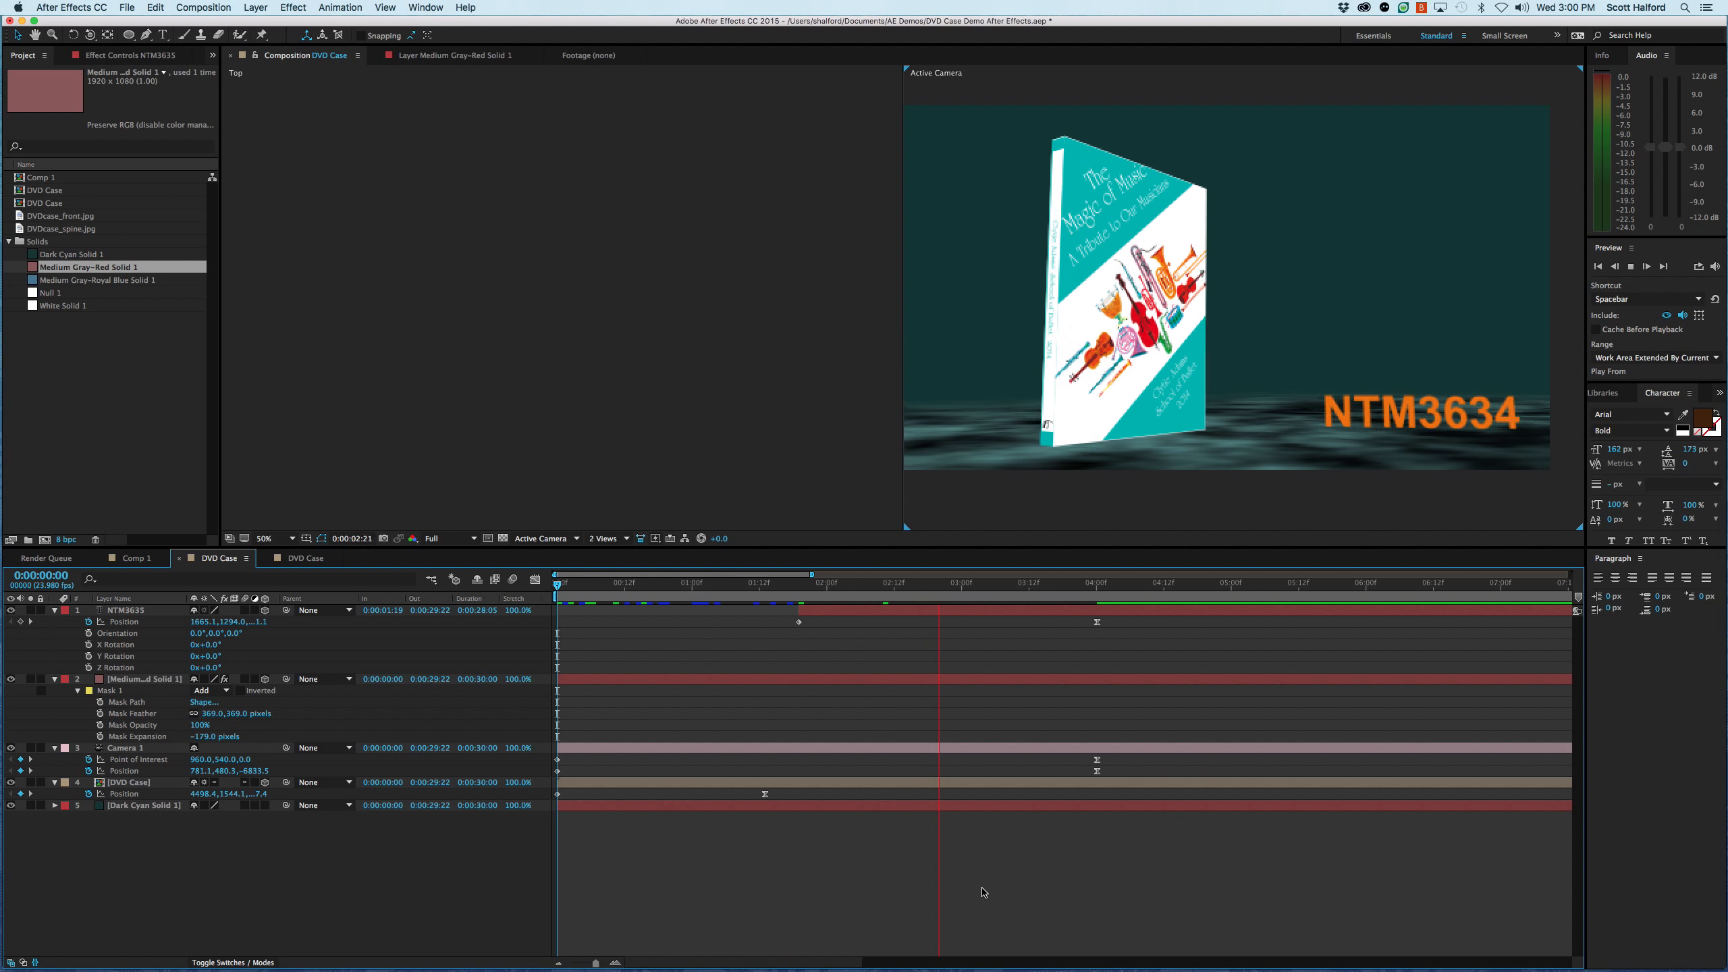
pyautogui.press('space')
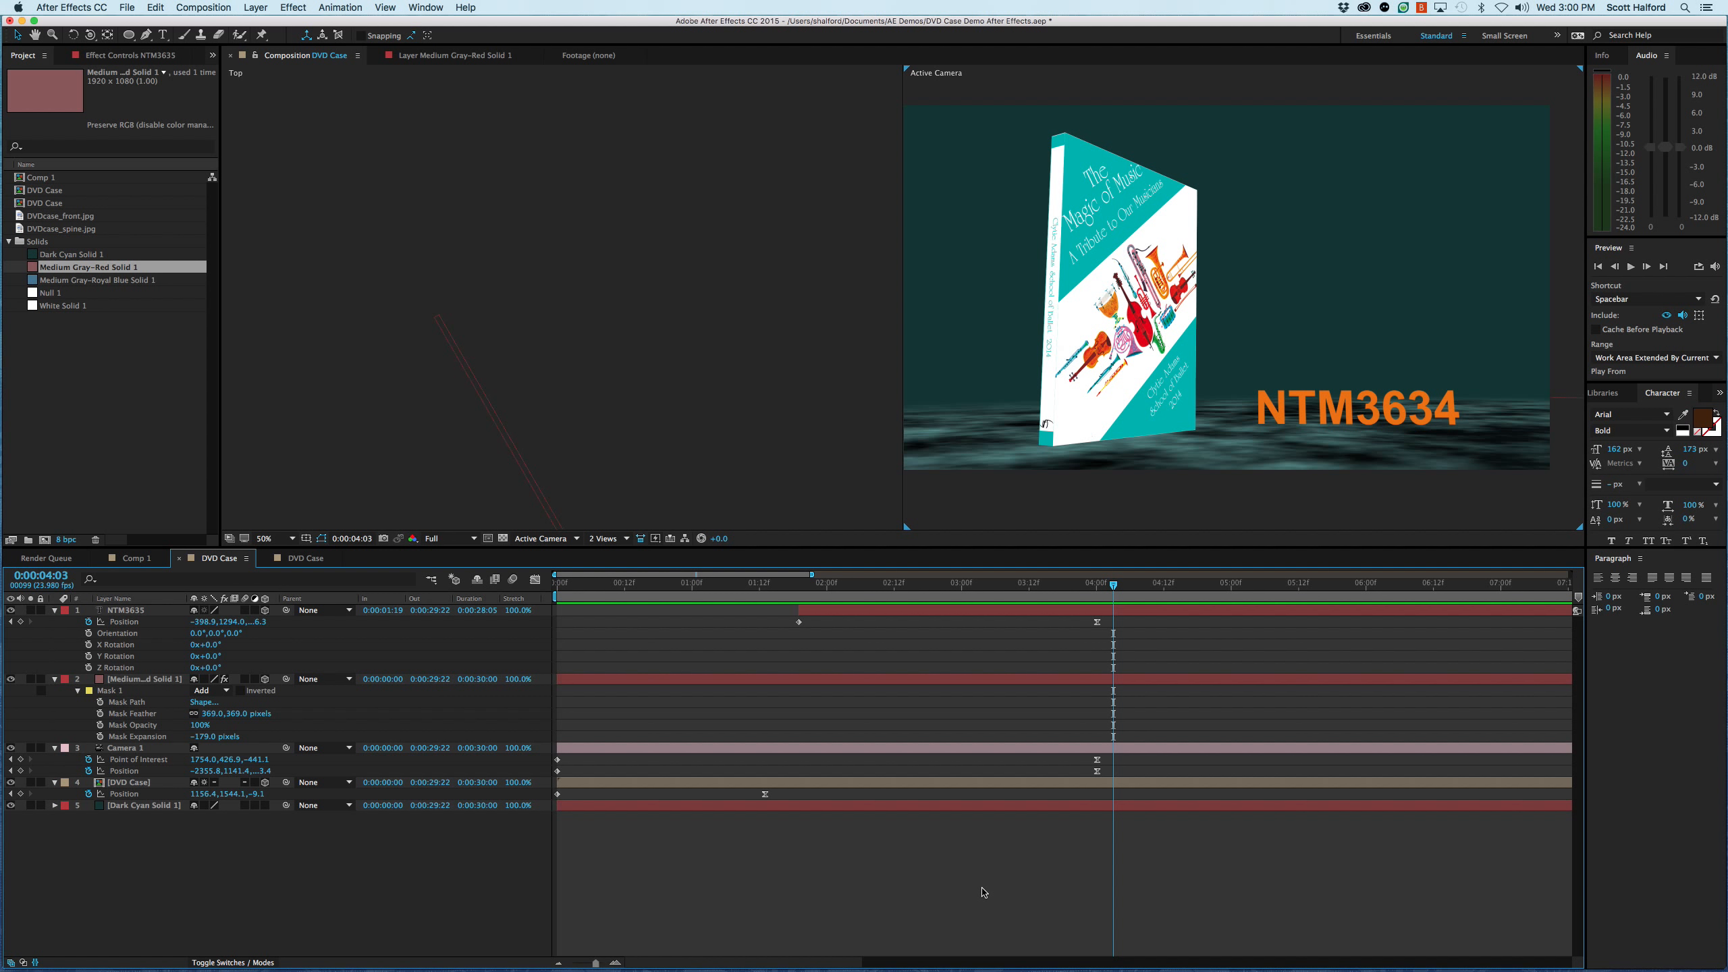
# - Start a new light layer in the DVD Case composition and keep its settings open
pyautogui.rightClick(738, 840)
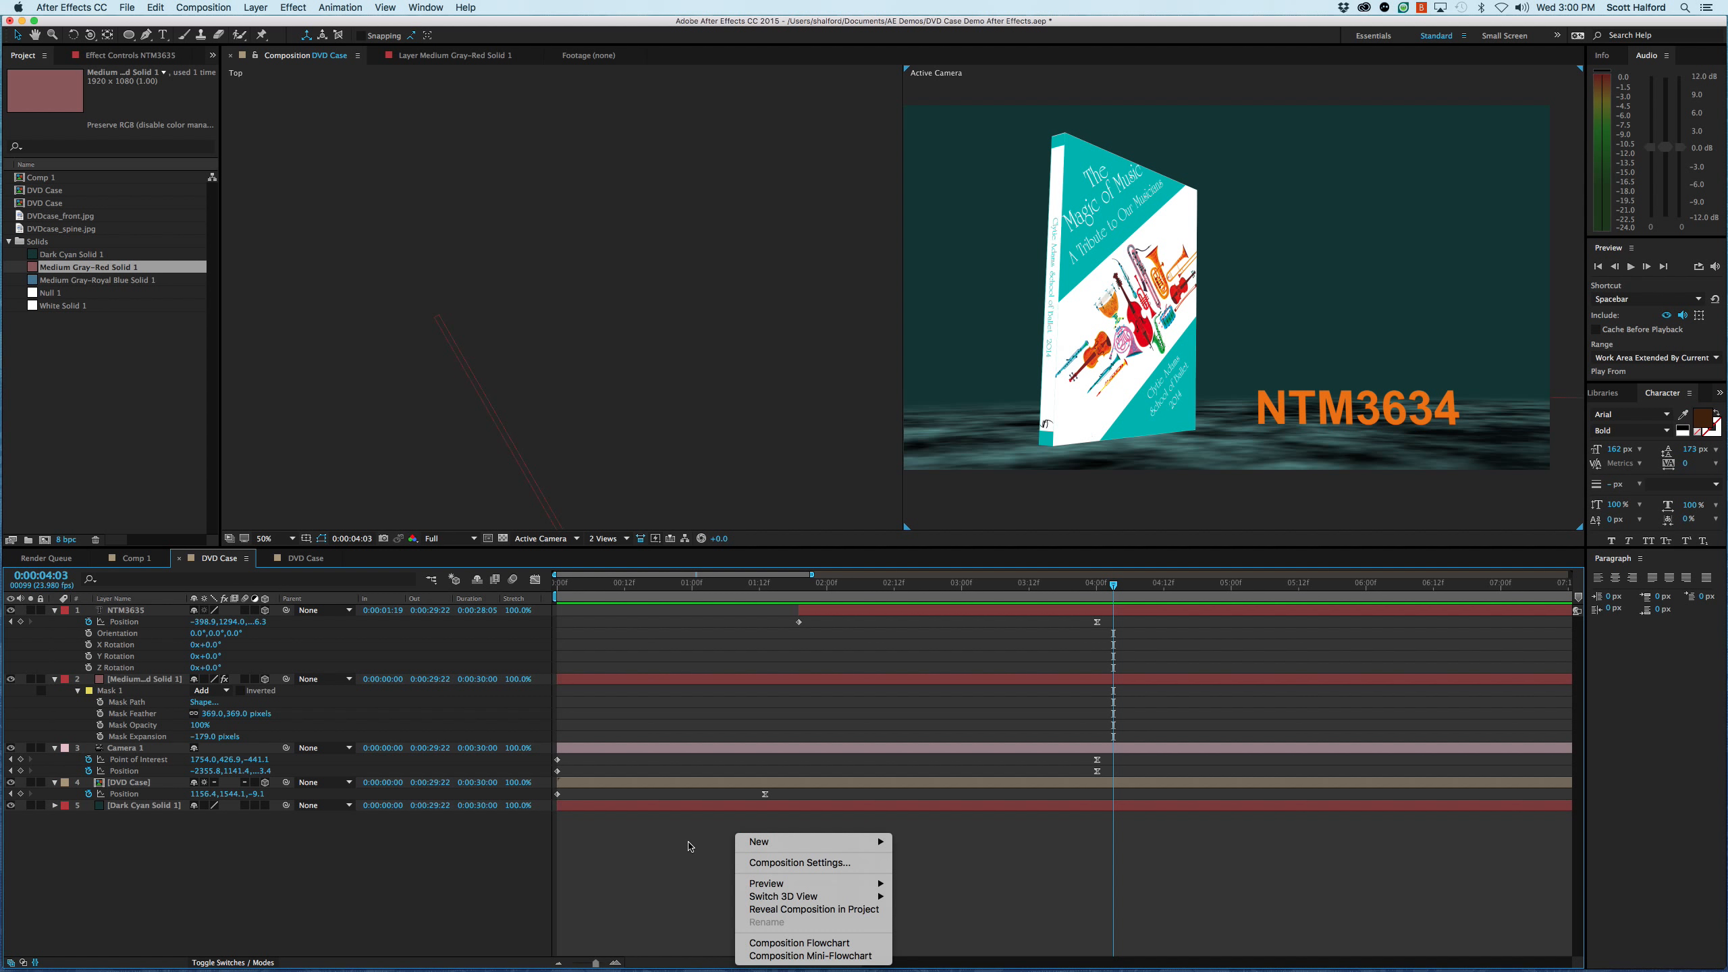
pyautogui.moveTo(741, 844)
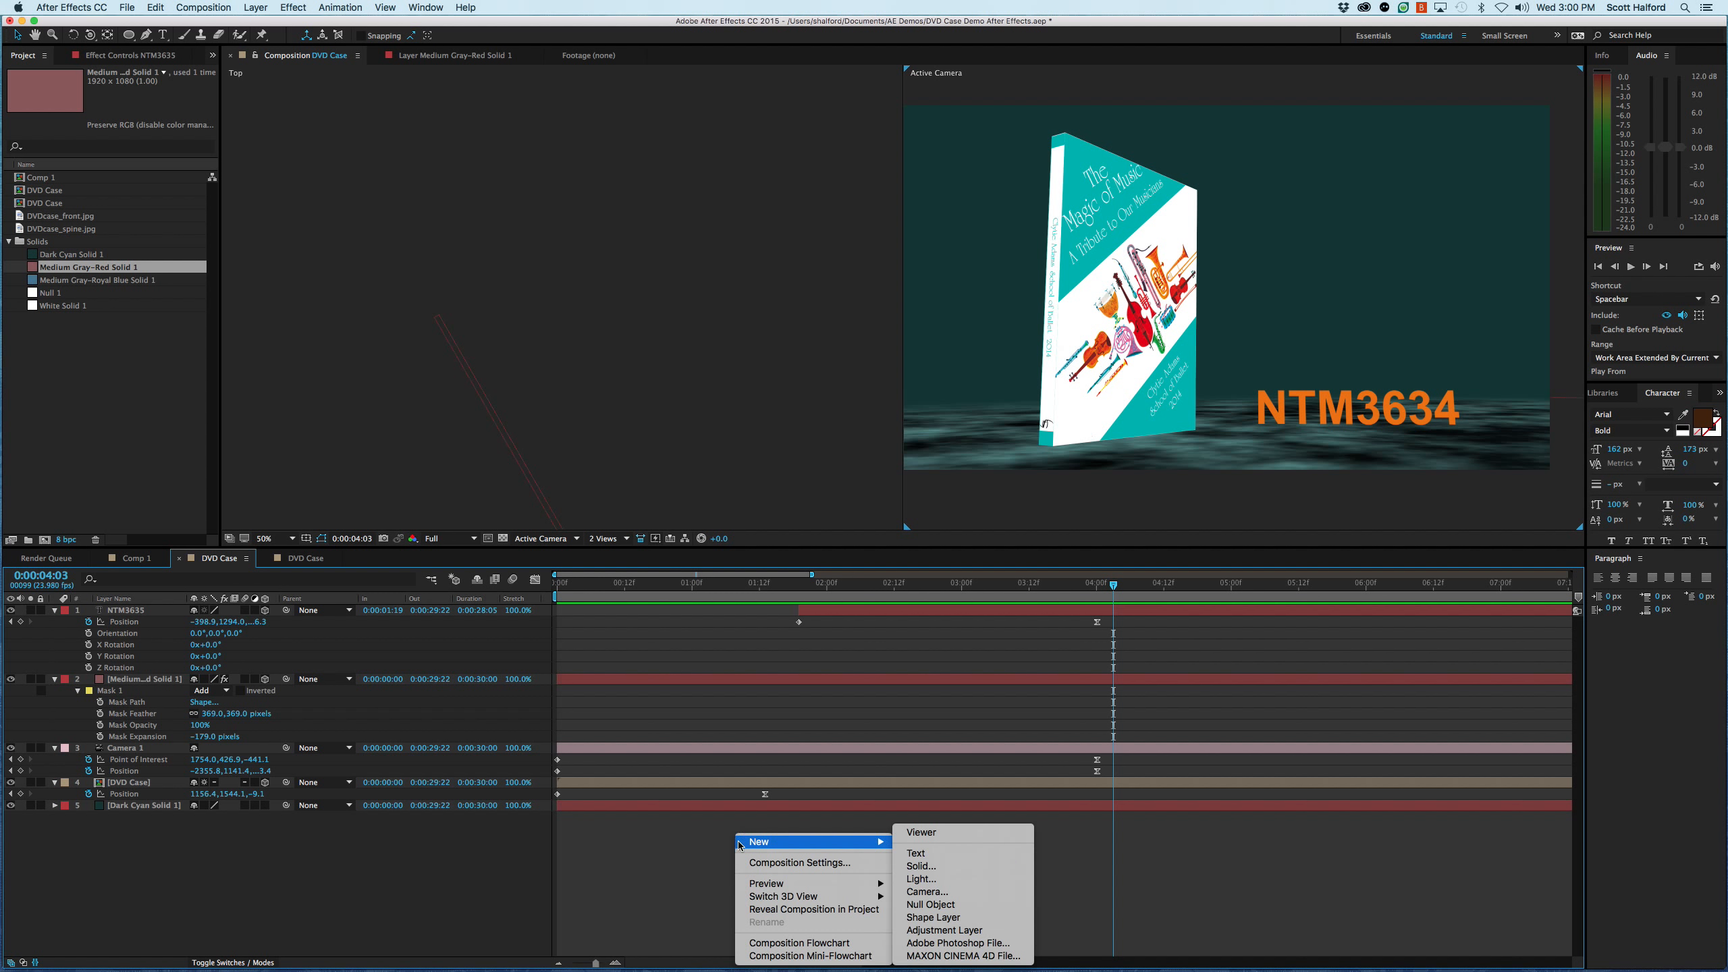
pyautogui.click(936, 883)
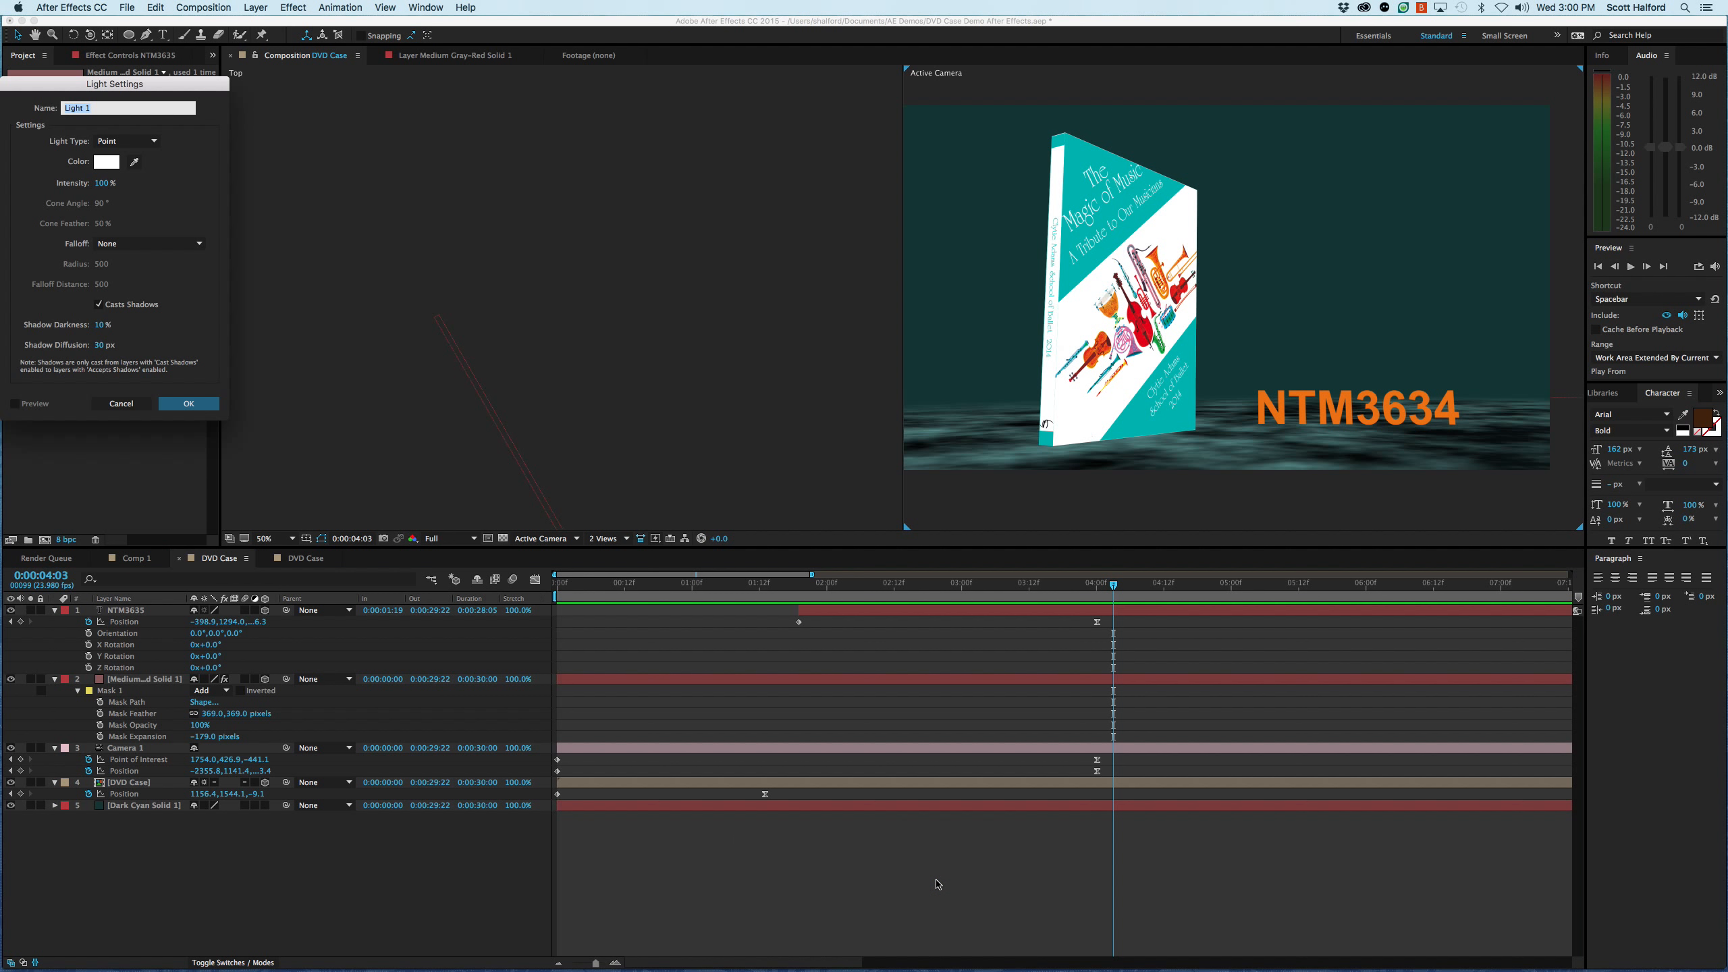
pyautogui.moveTo(155, 90); pyautogui.dragTo(876, 110)
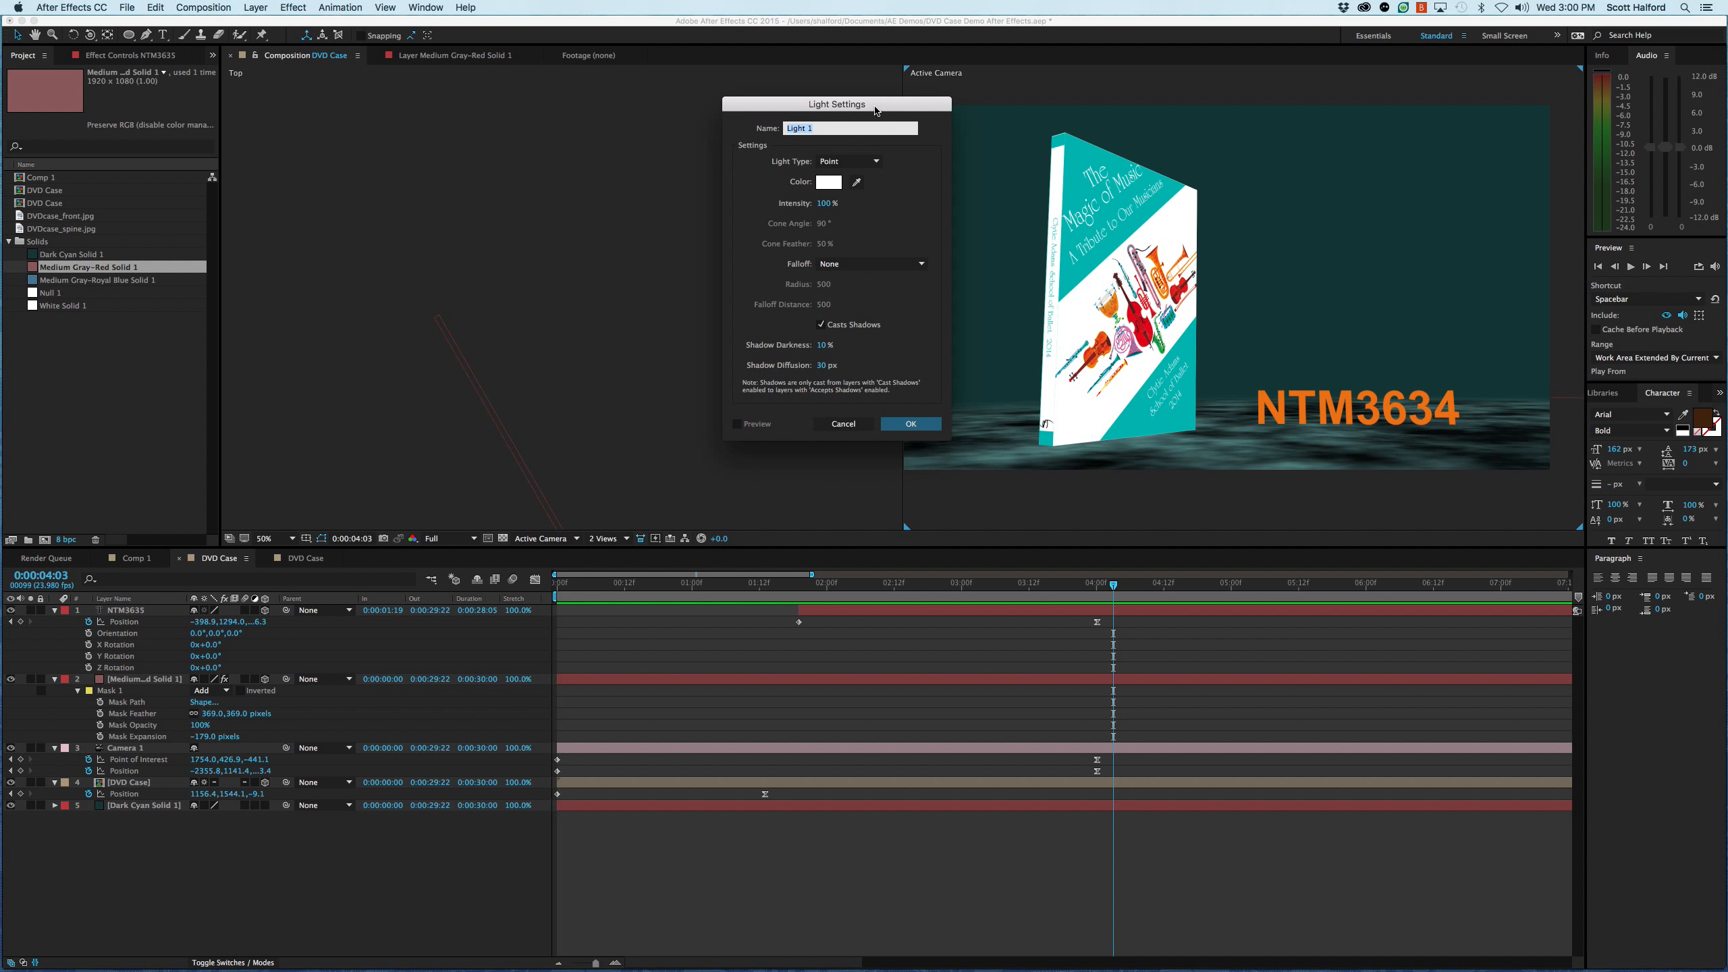
# - Try the Point, Parallel and Ambient light types for the new light
pyautogui.click(833, 161)
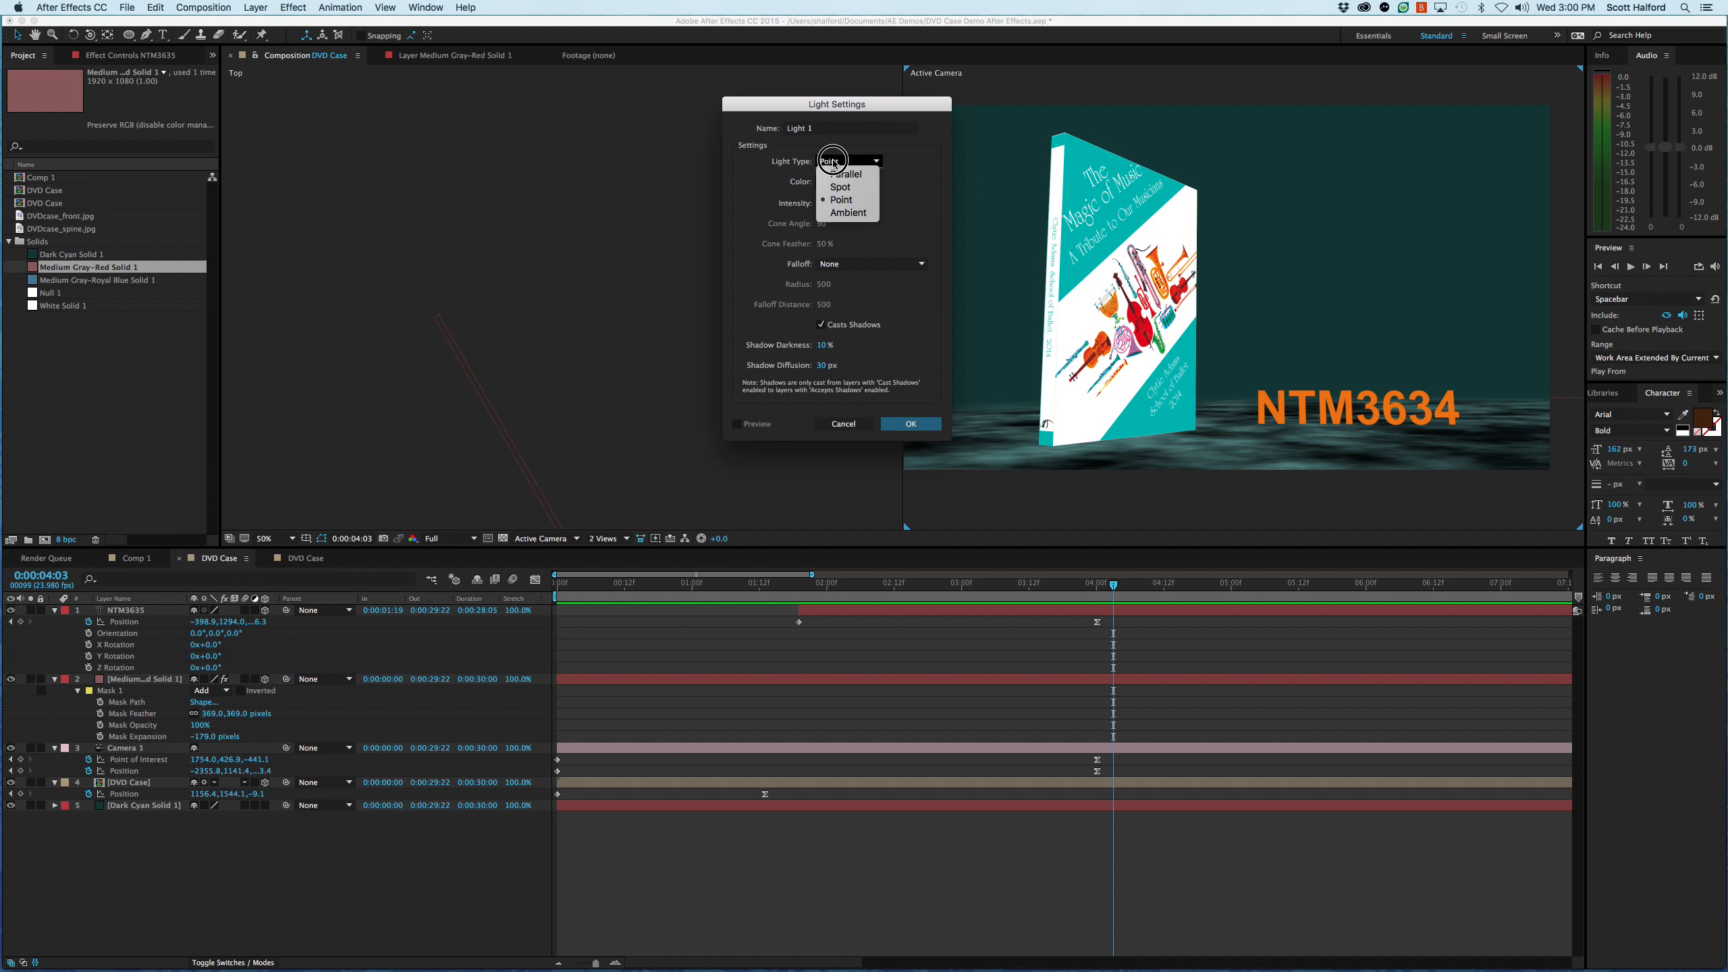
pyautogui.click(841, 201)
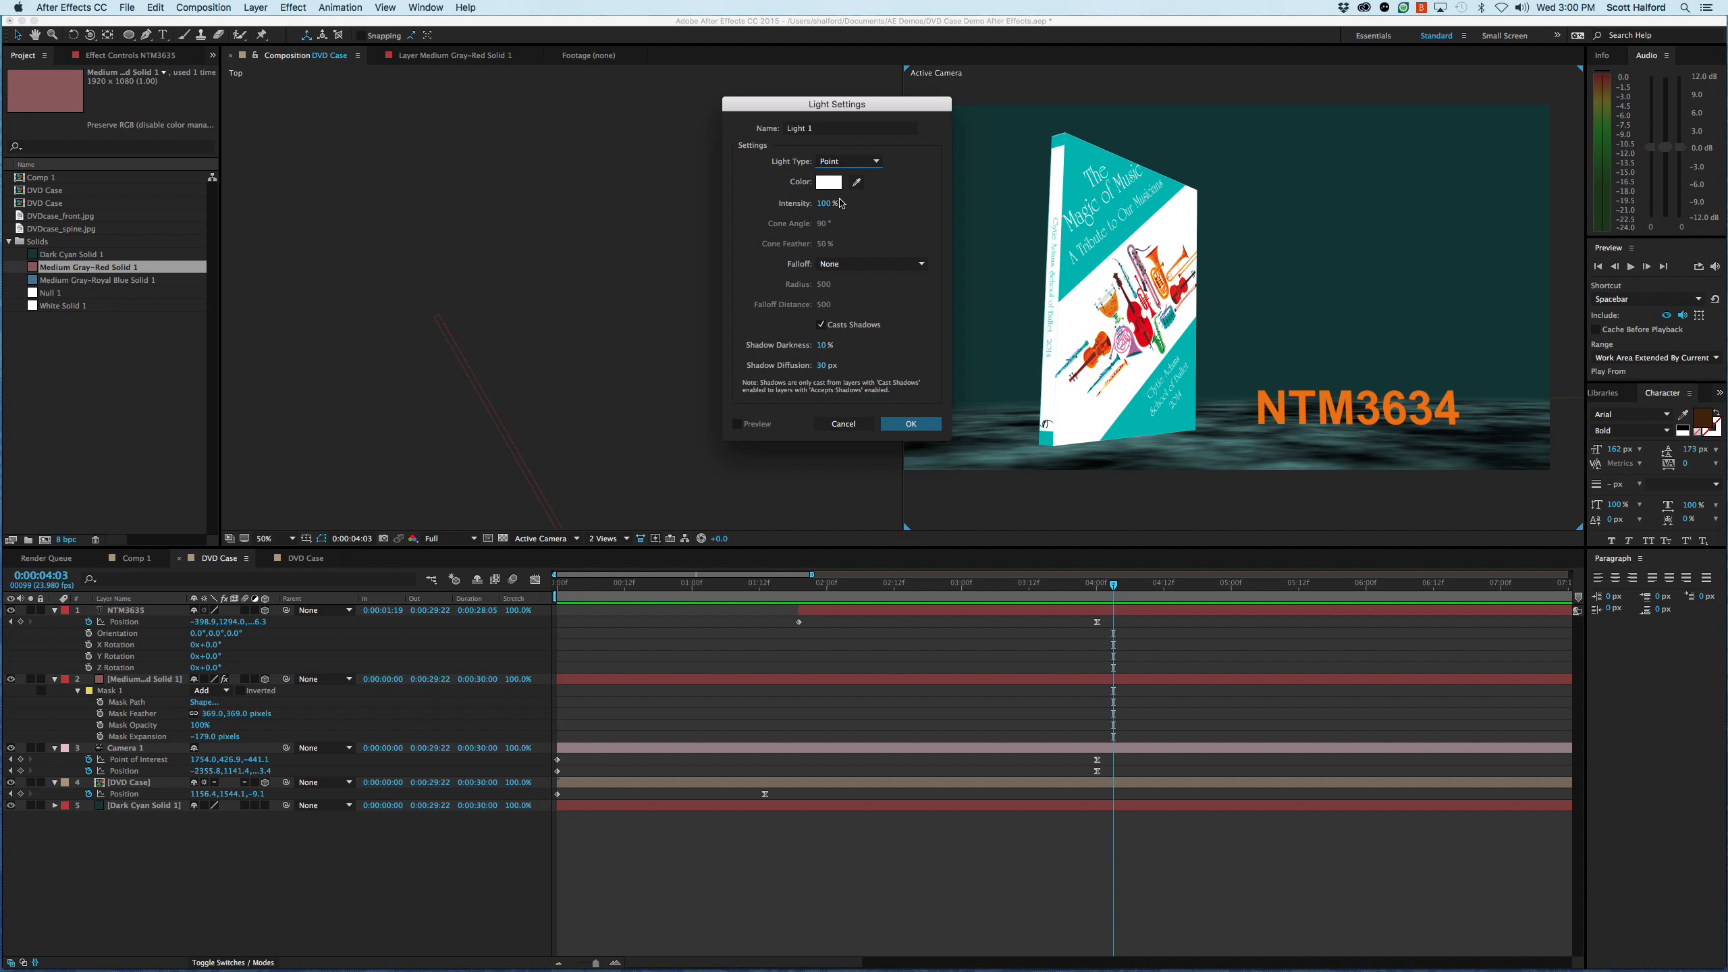
pyautogui.click(847, 162)
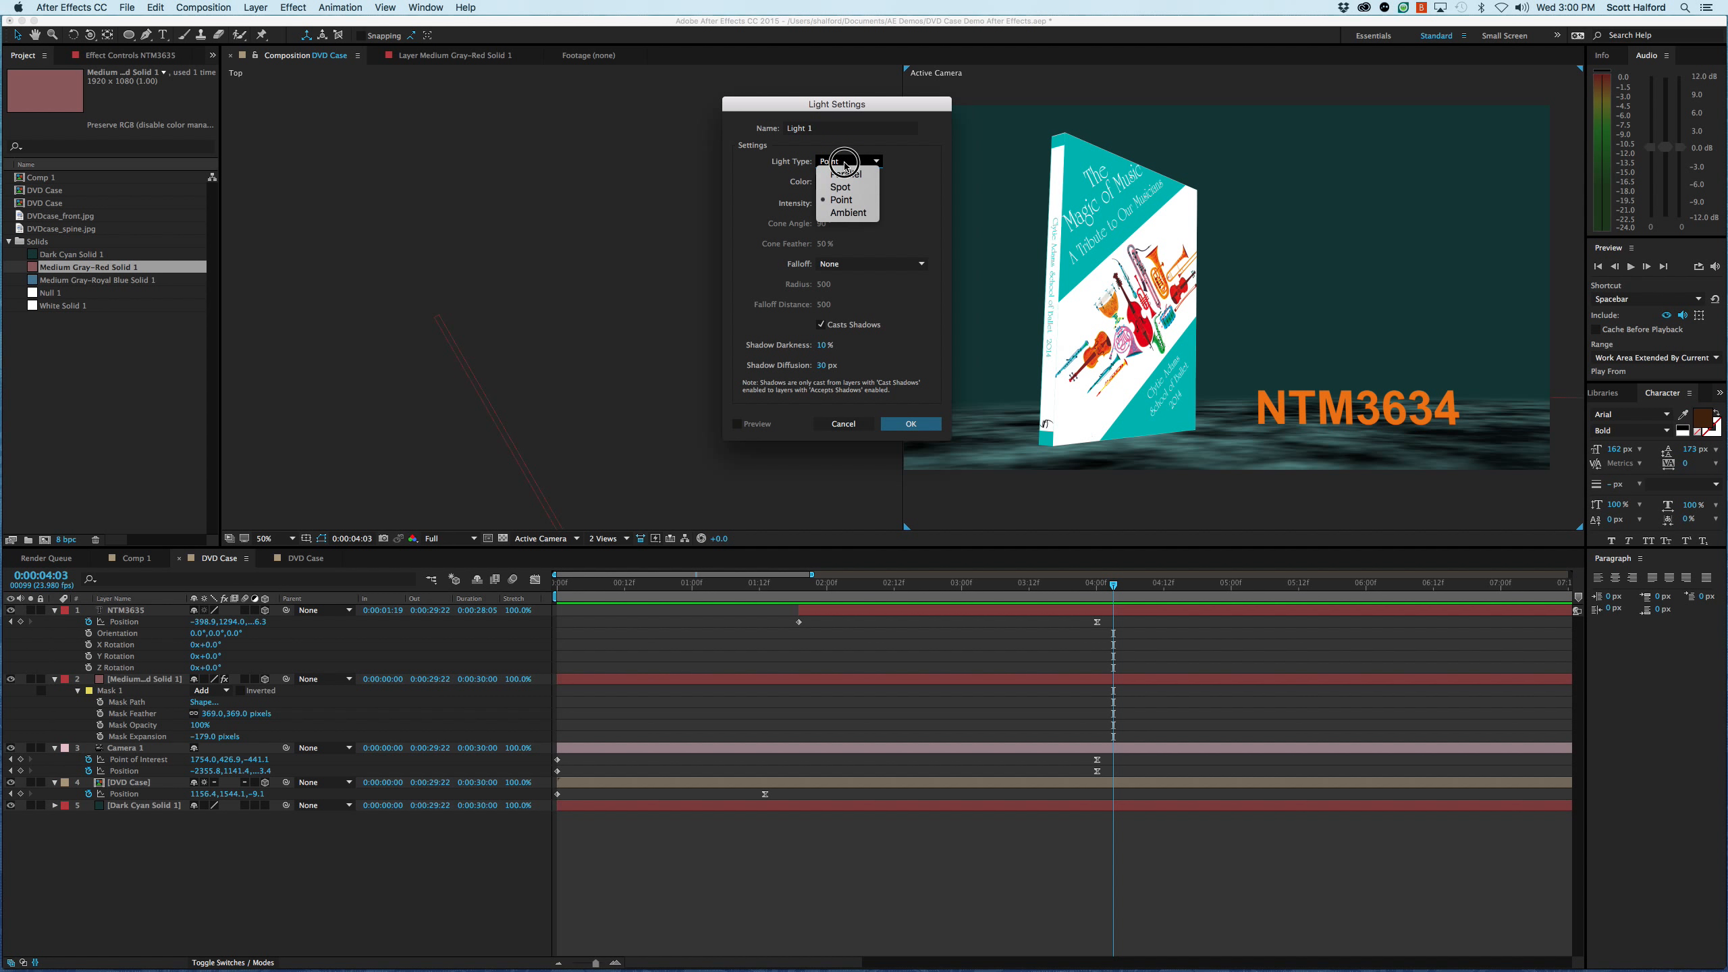
pyautogui.click(850, 178)
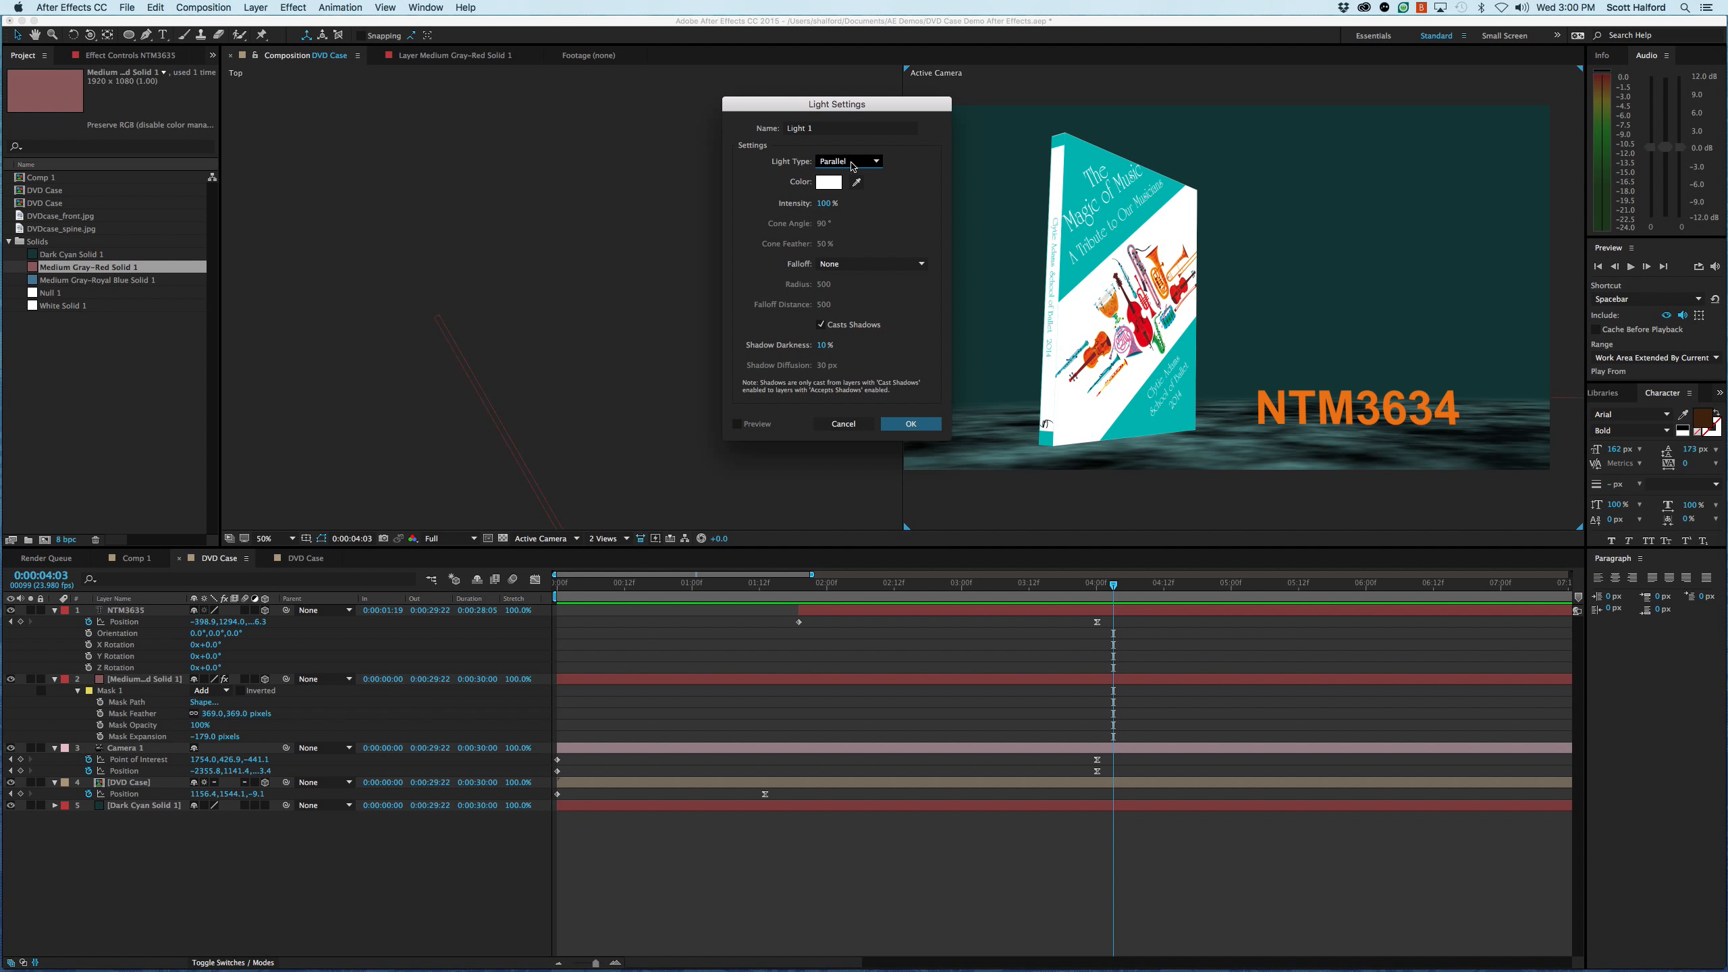
pyautogui.click(850, 162)
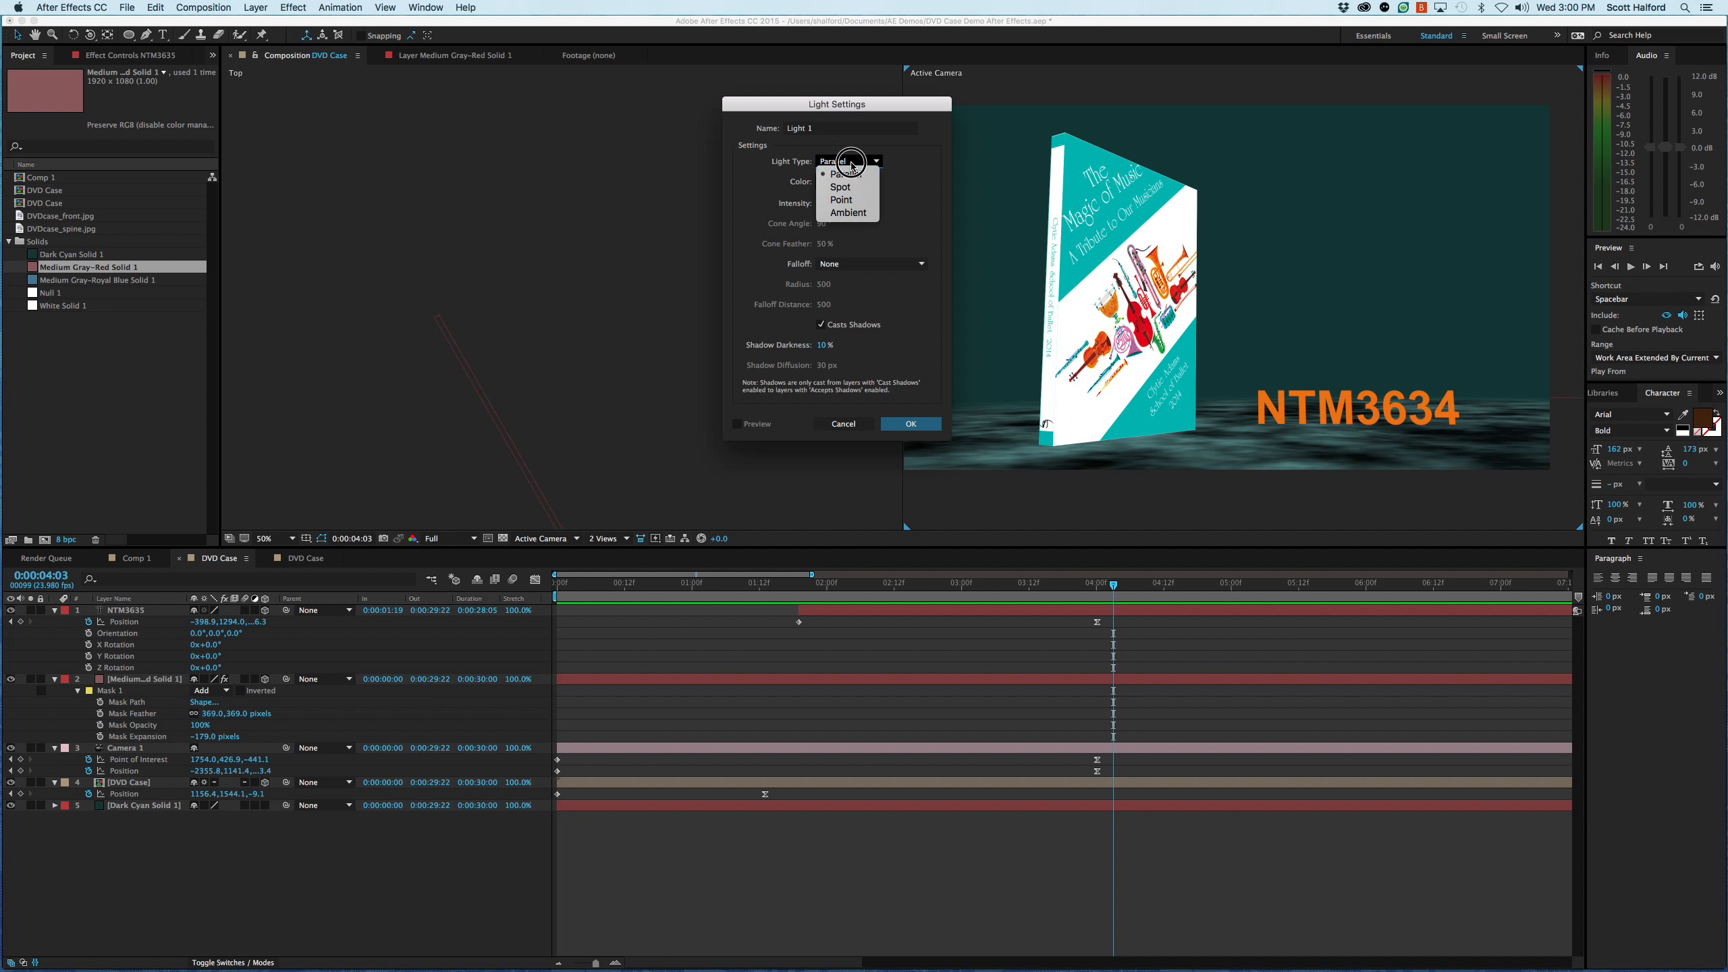
pyautogui.click(852, 225)
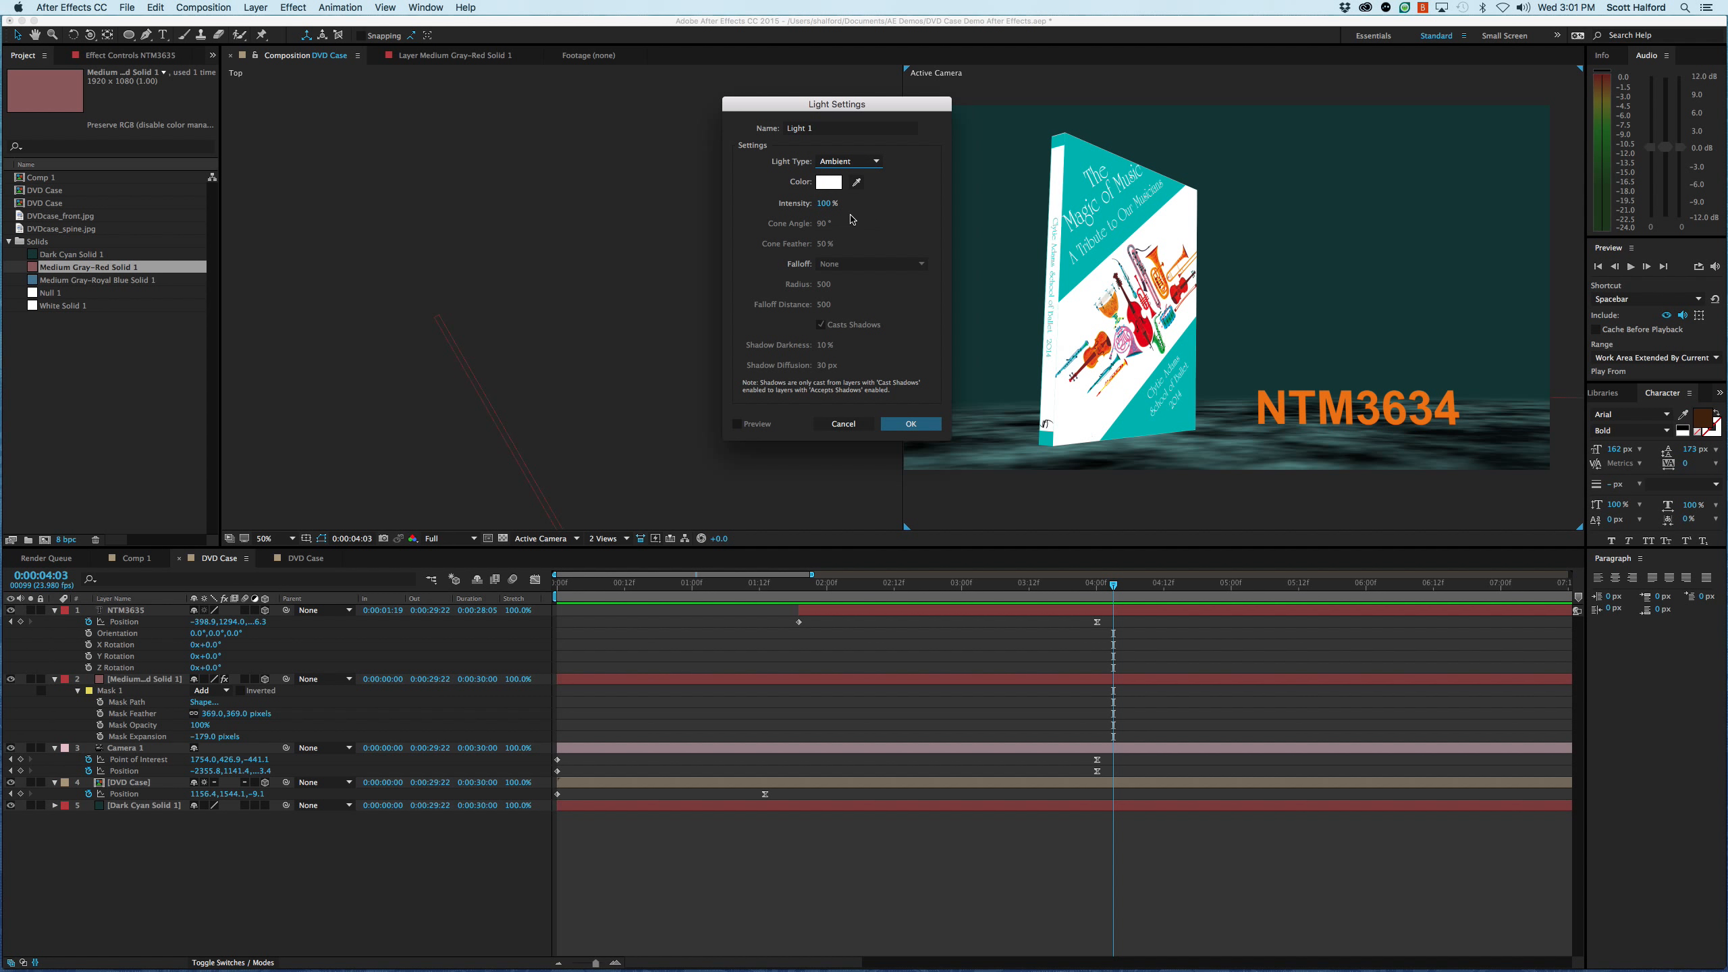
# - Set the light type to Spot with an intensity of 70% and create the light
pyautogui.click(851, 163)
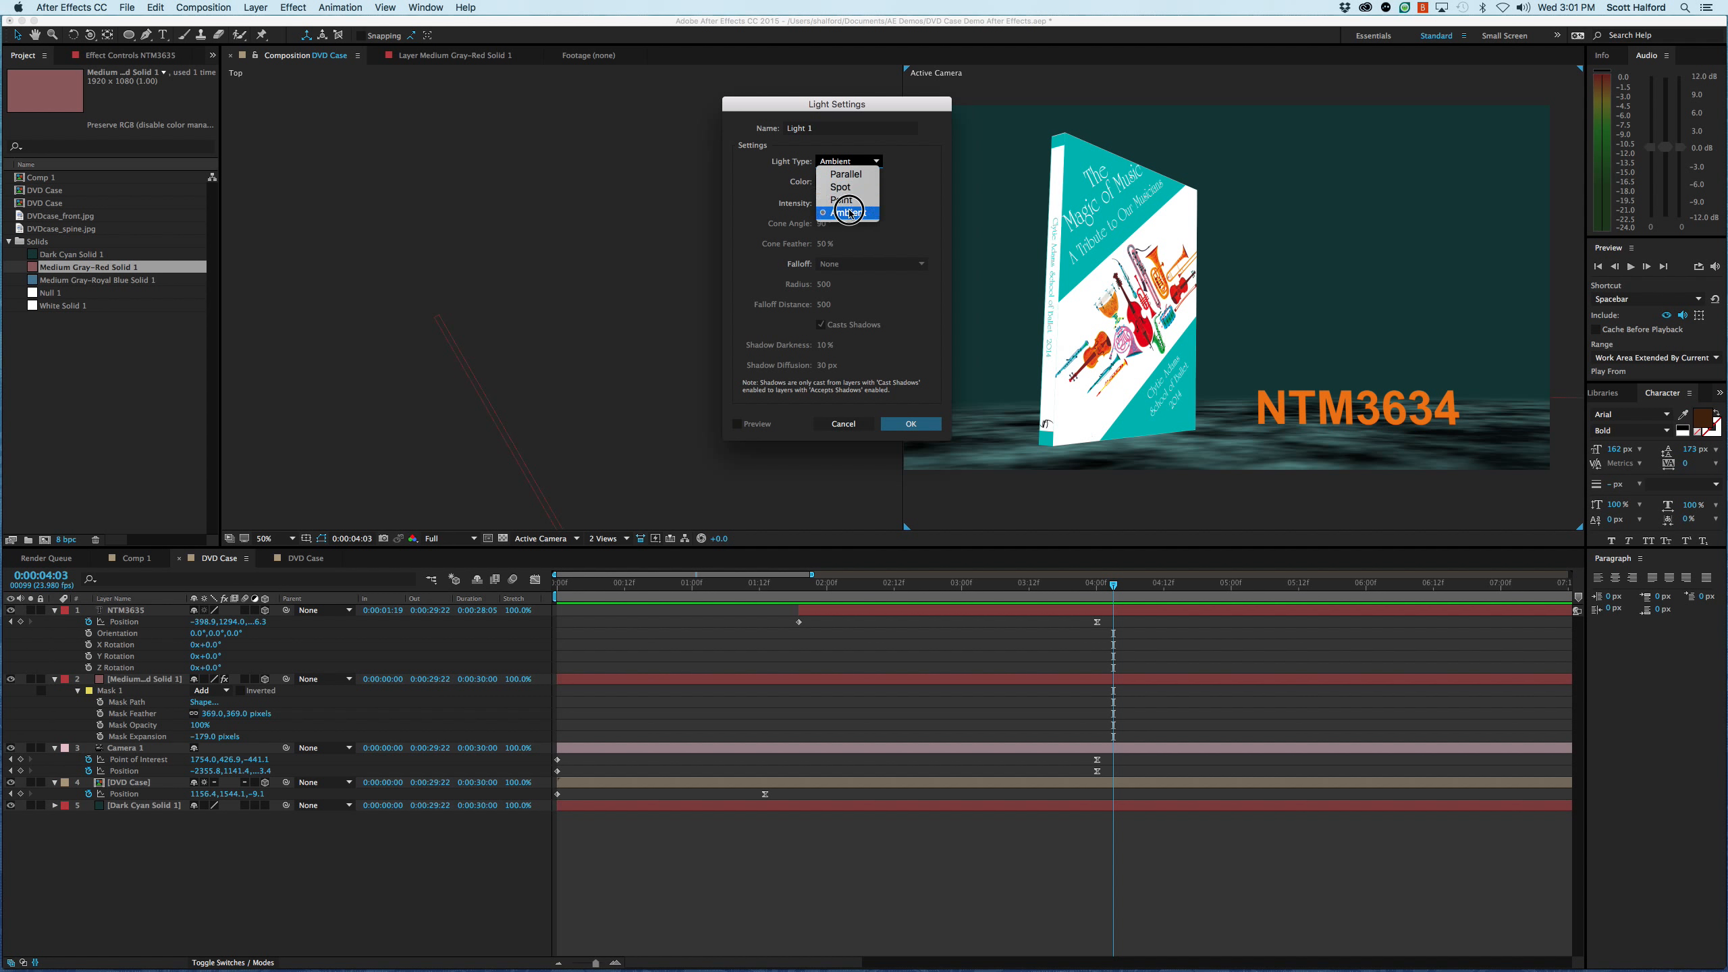
pyautogui.click(855, 189)
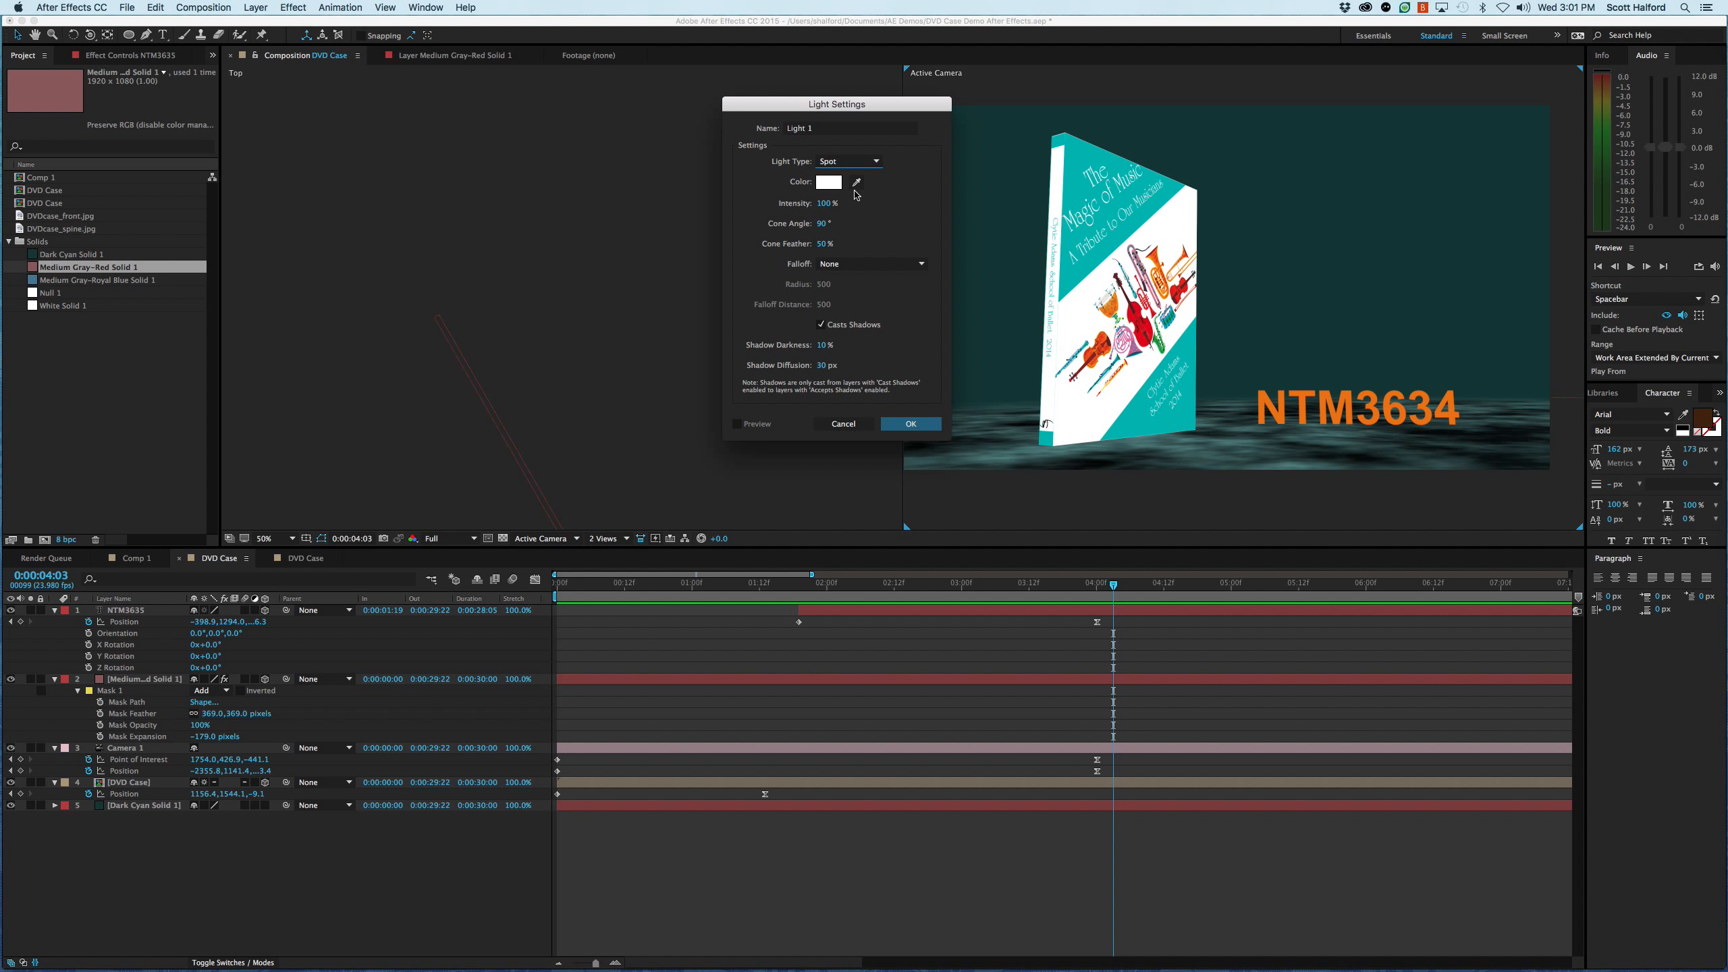
pyautogui.click(826, 204)
pyautogui.write('79.')
pyautogui.write('0')
pyautogui.press('Return')
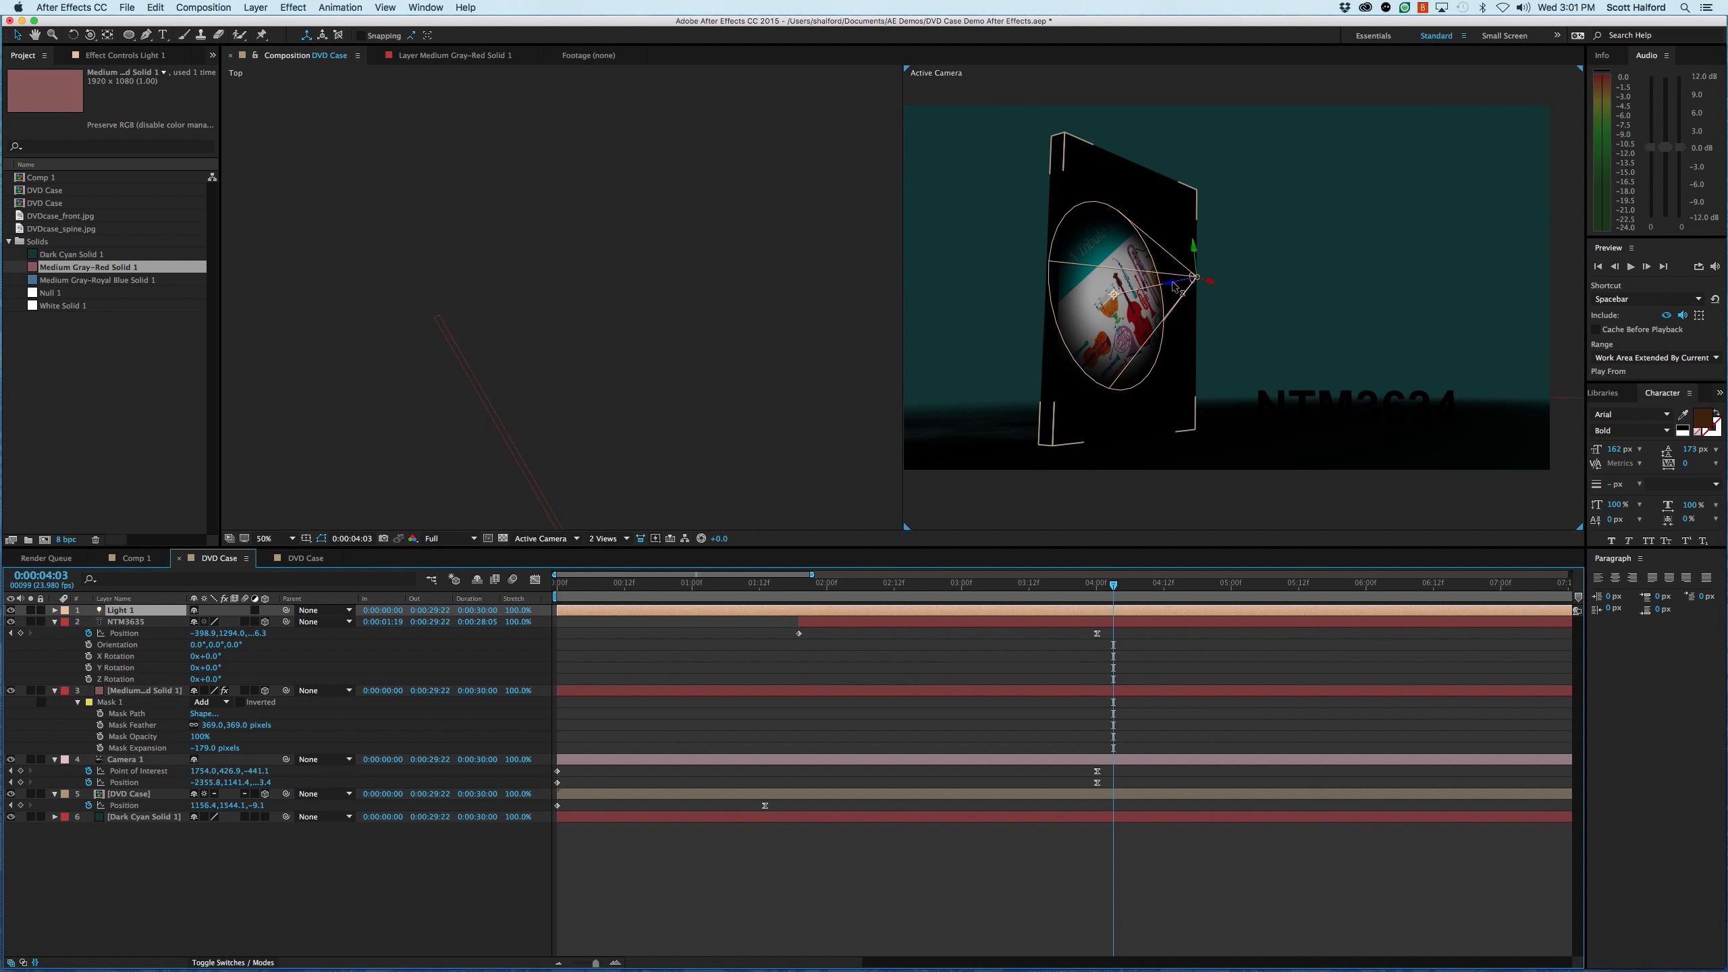
# - Turn off shadow casting in the settings of Light 1
pyautogui.doubleClick(956, 611)
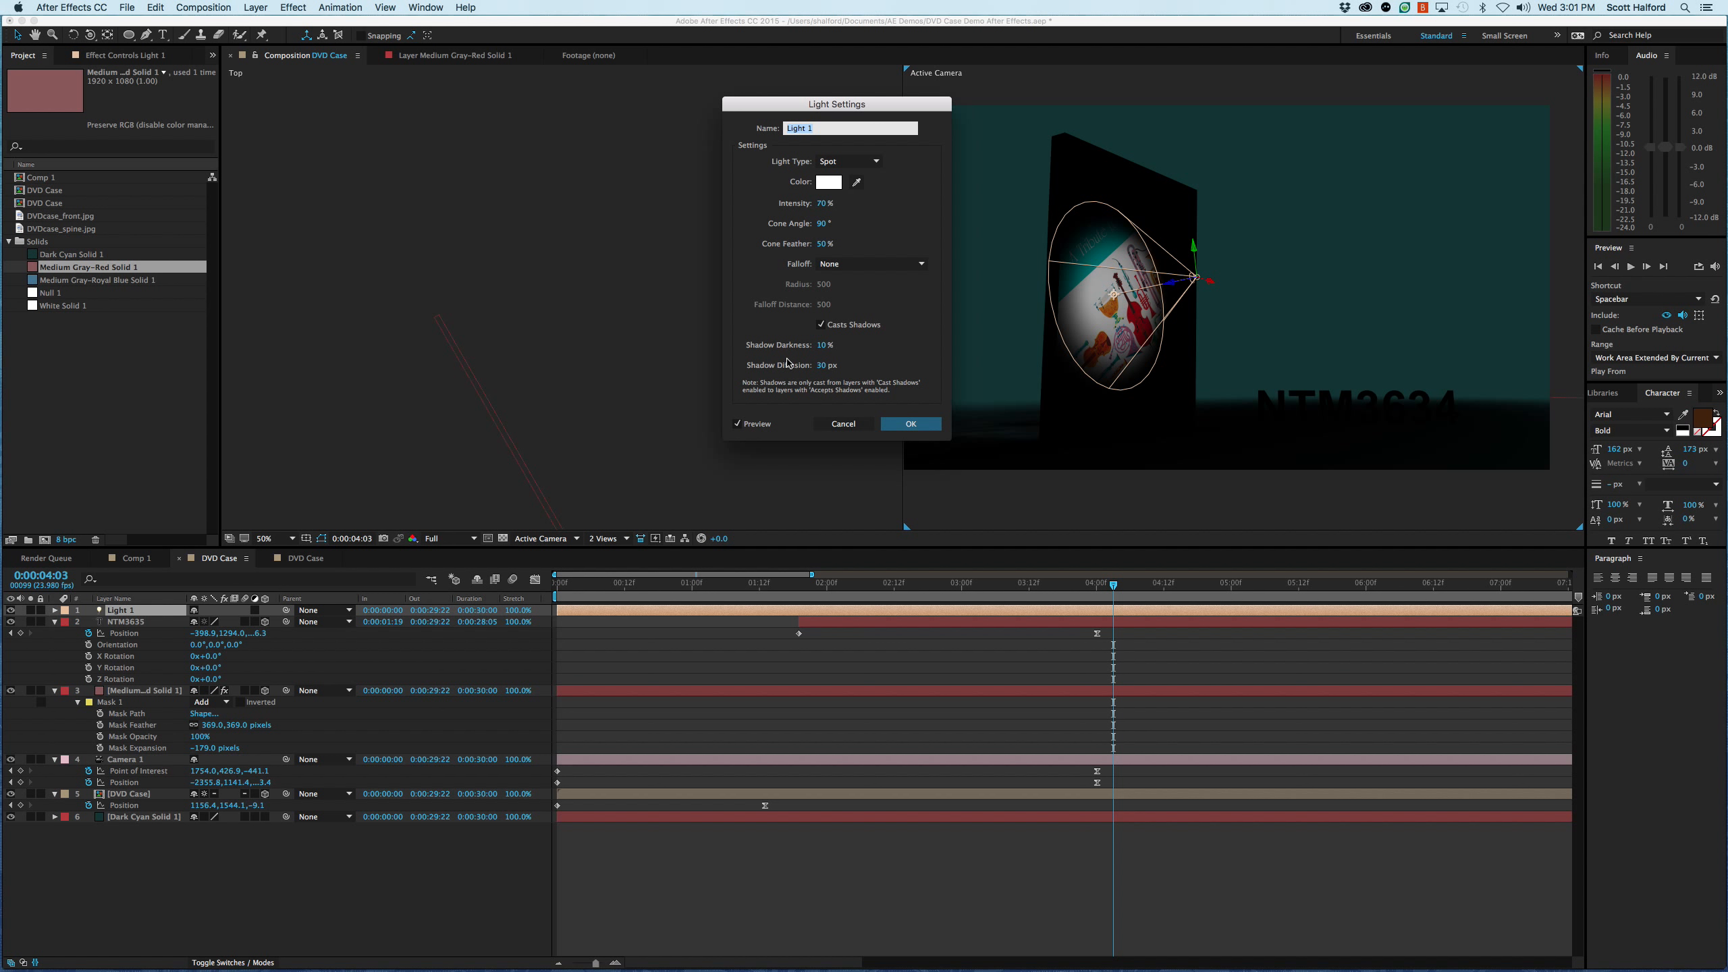
pyautogui.click(820, 325)
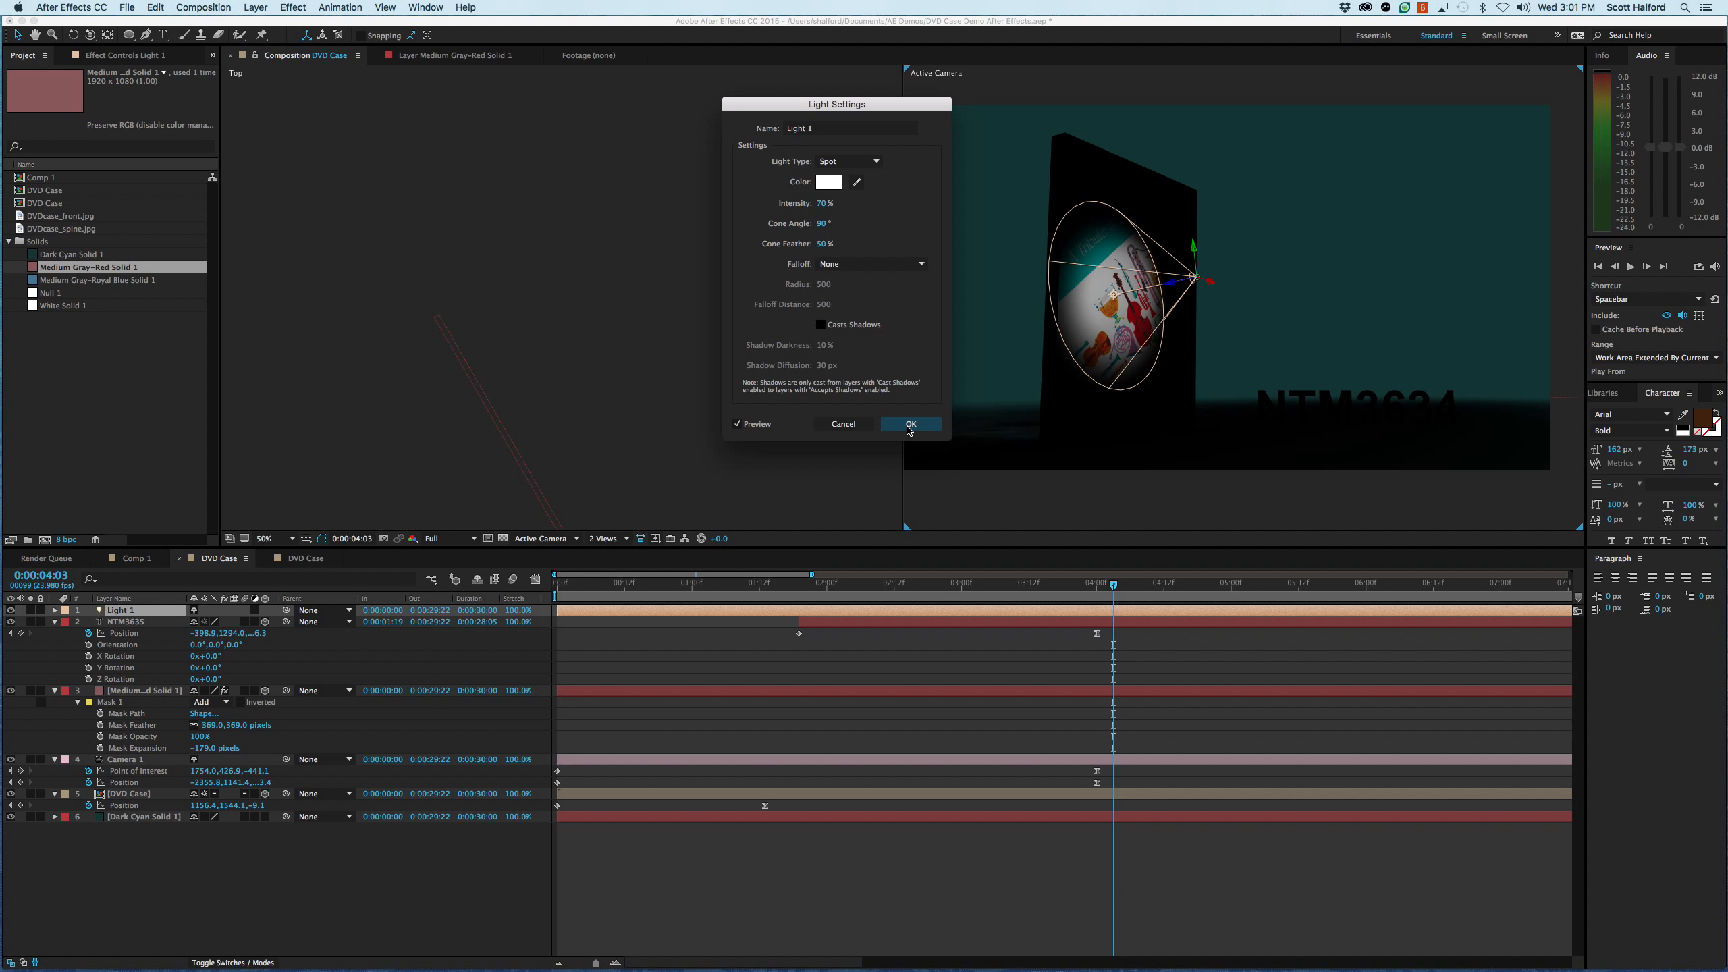
pyautogui.click(910, 424)
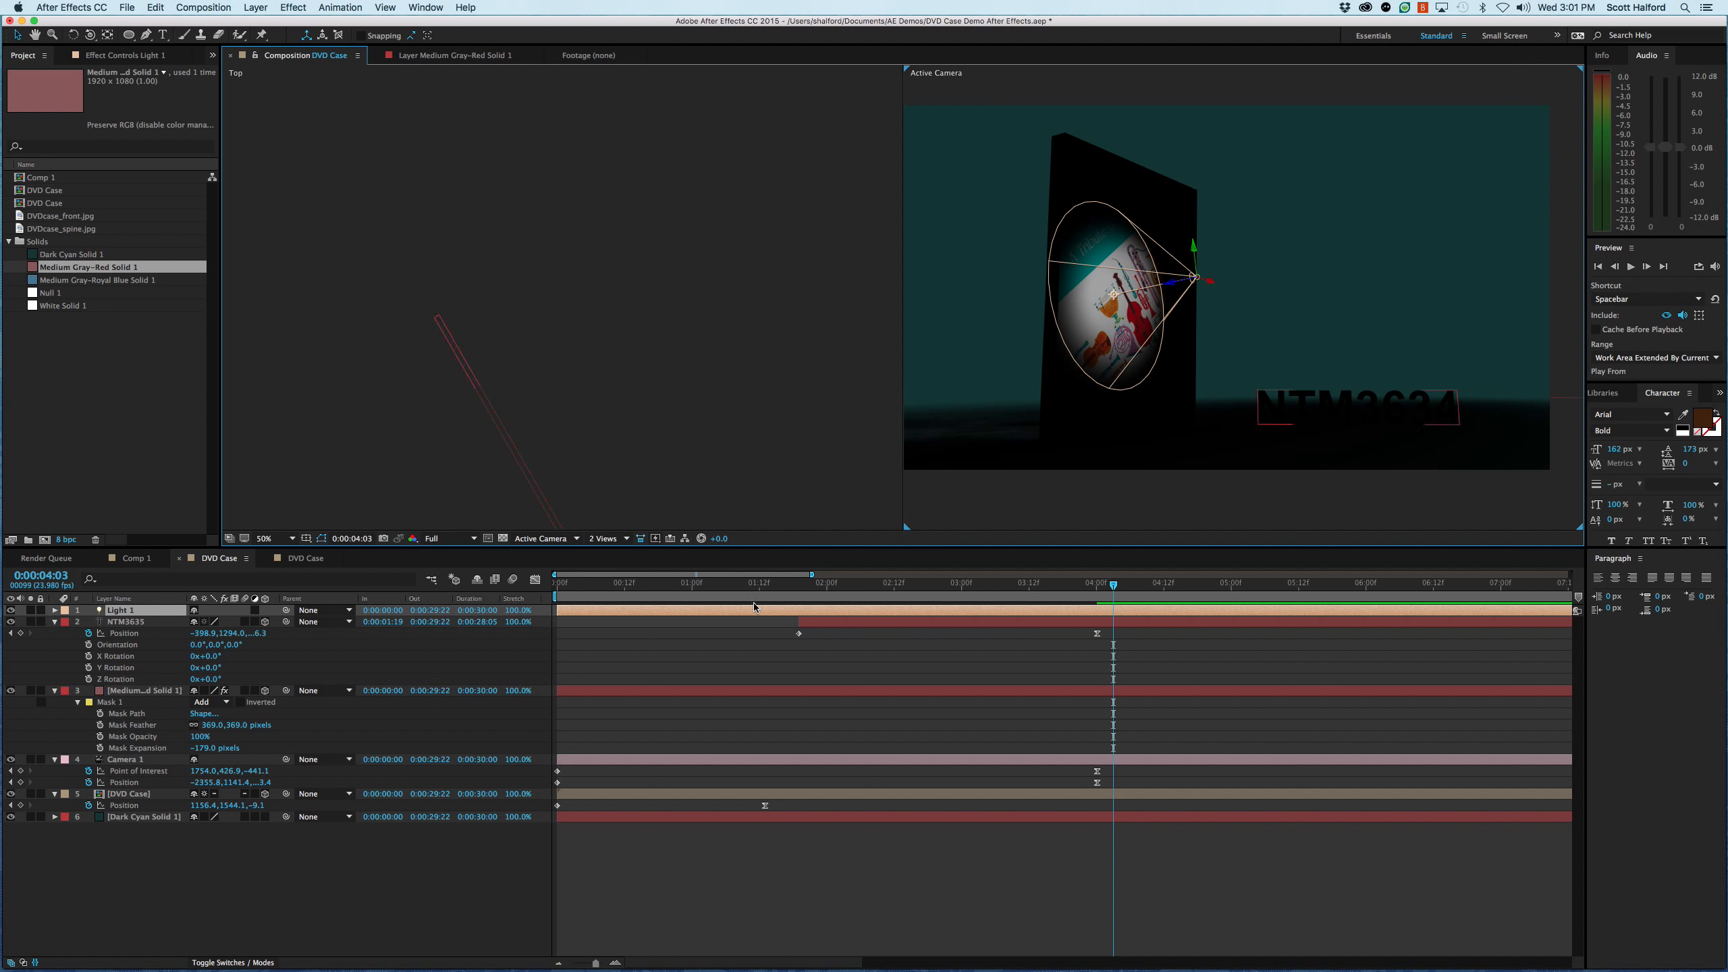
# - Pull Light 1 back in front of the DVD case to about X 1039.3, Y -211.6 and aim its point of interest at the case's edge
pyautogui.press('p')
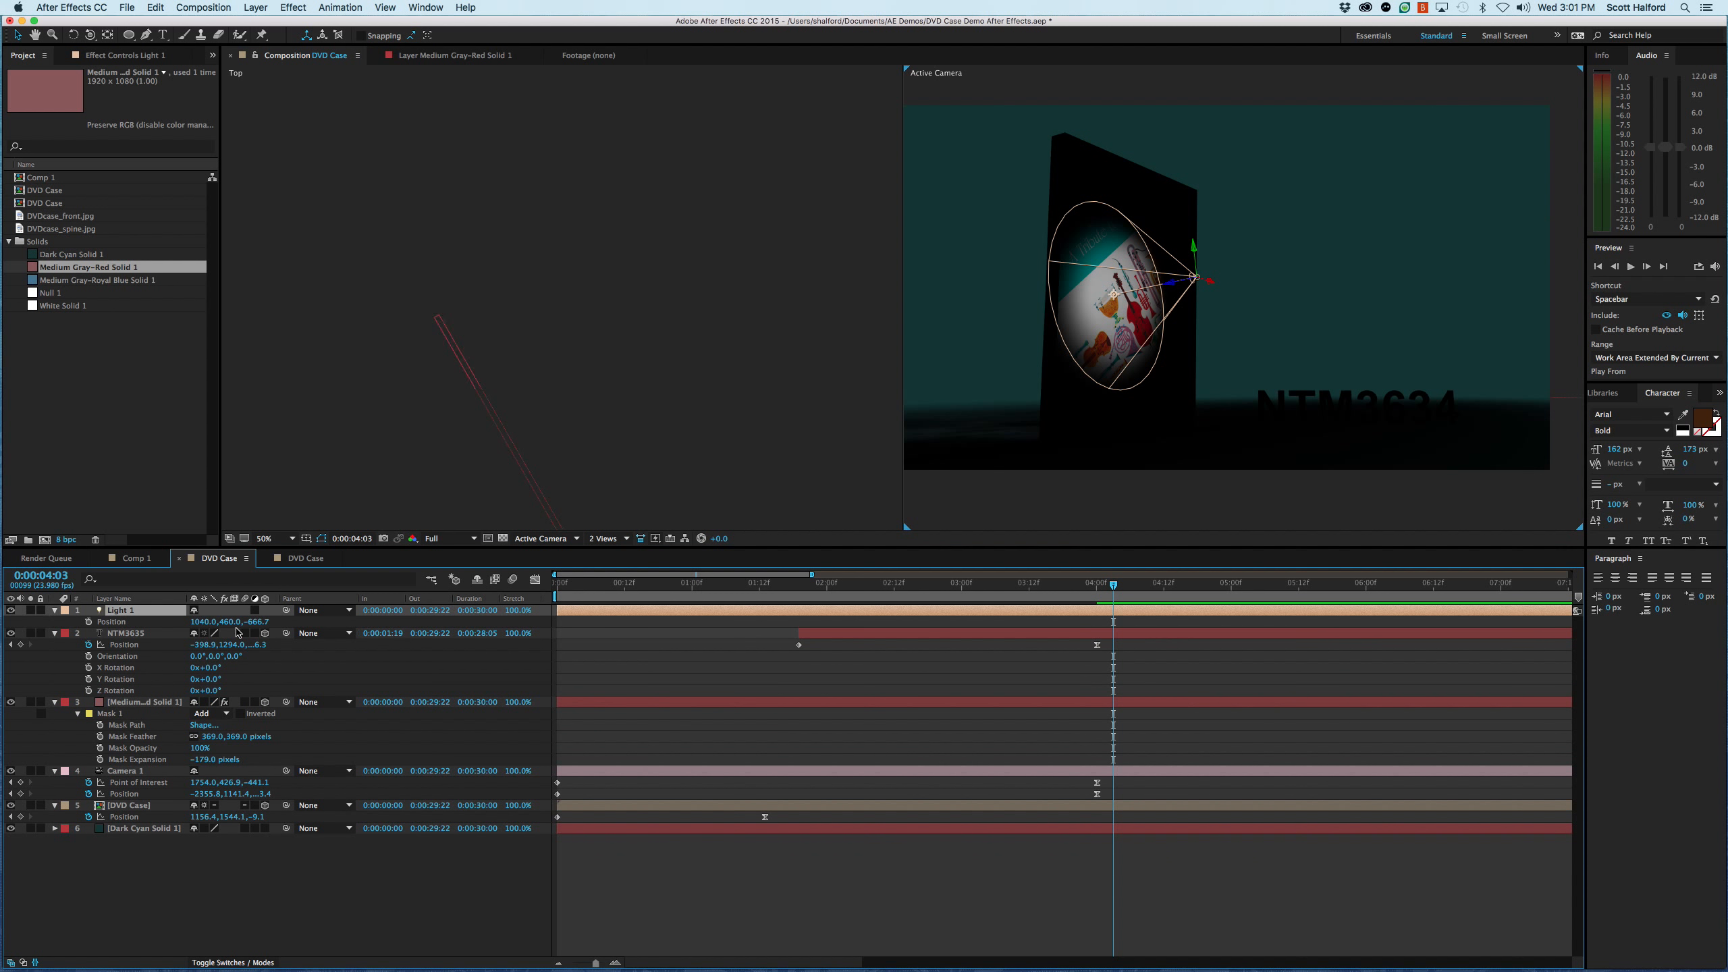
pyautogui.moveTo(260, 622); pyautogui.dragTo(156, 644)
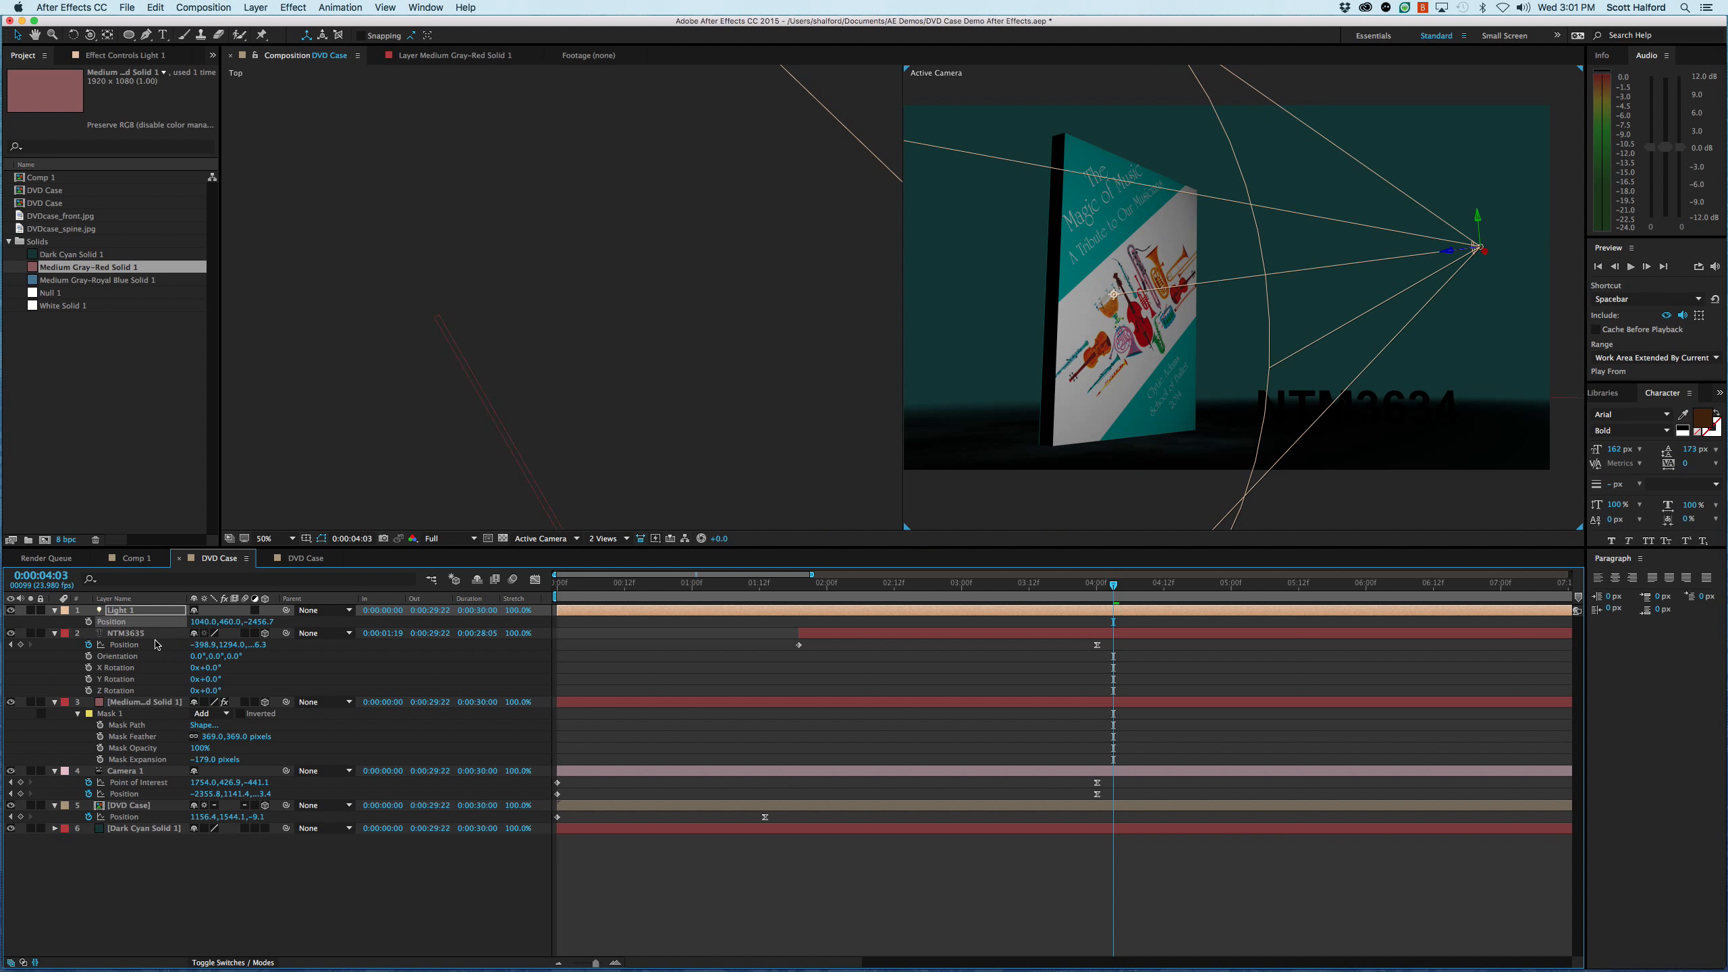
pyautogui.click(524, 463)
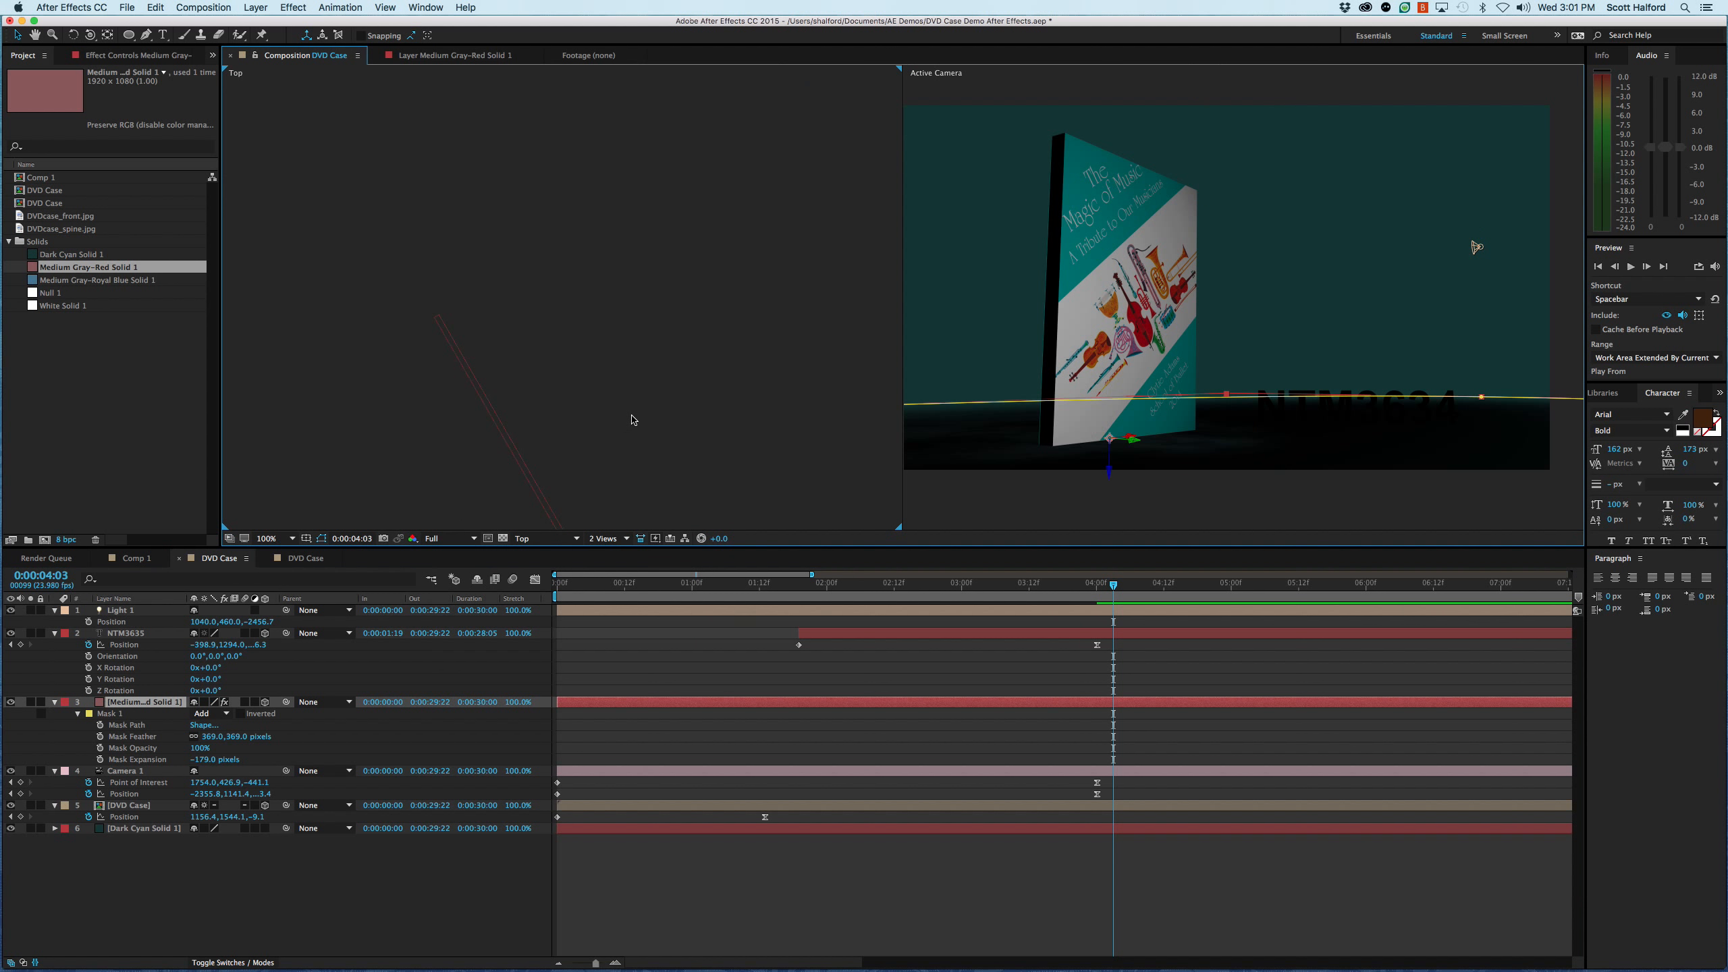
pyautogui.scroll(-4, 655, 349)
pyautogui.moveTo(695, 373); pyautogui.dragTo(490, 424)
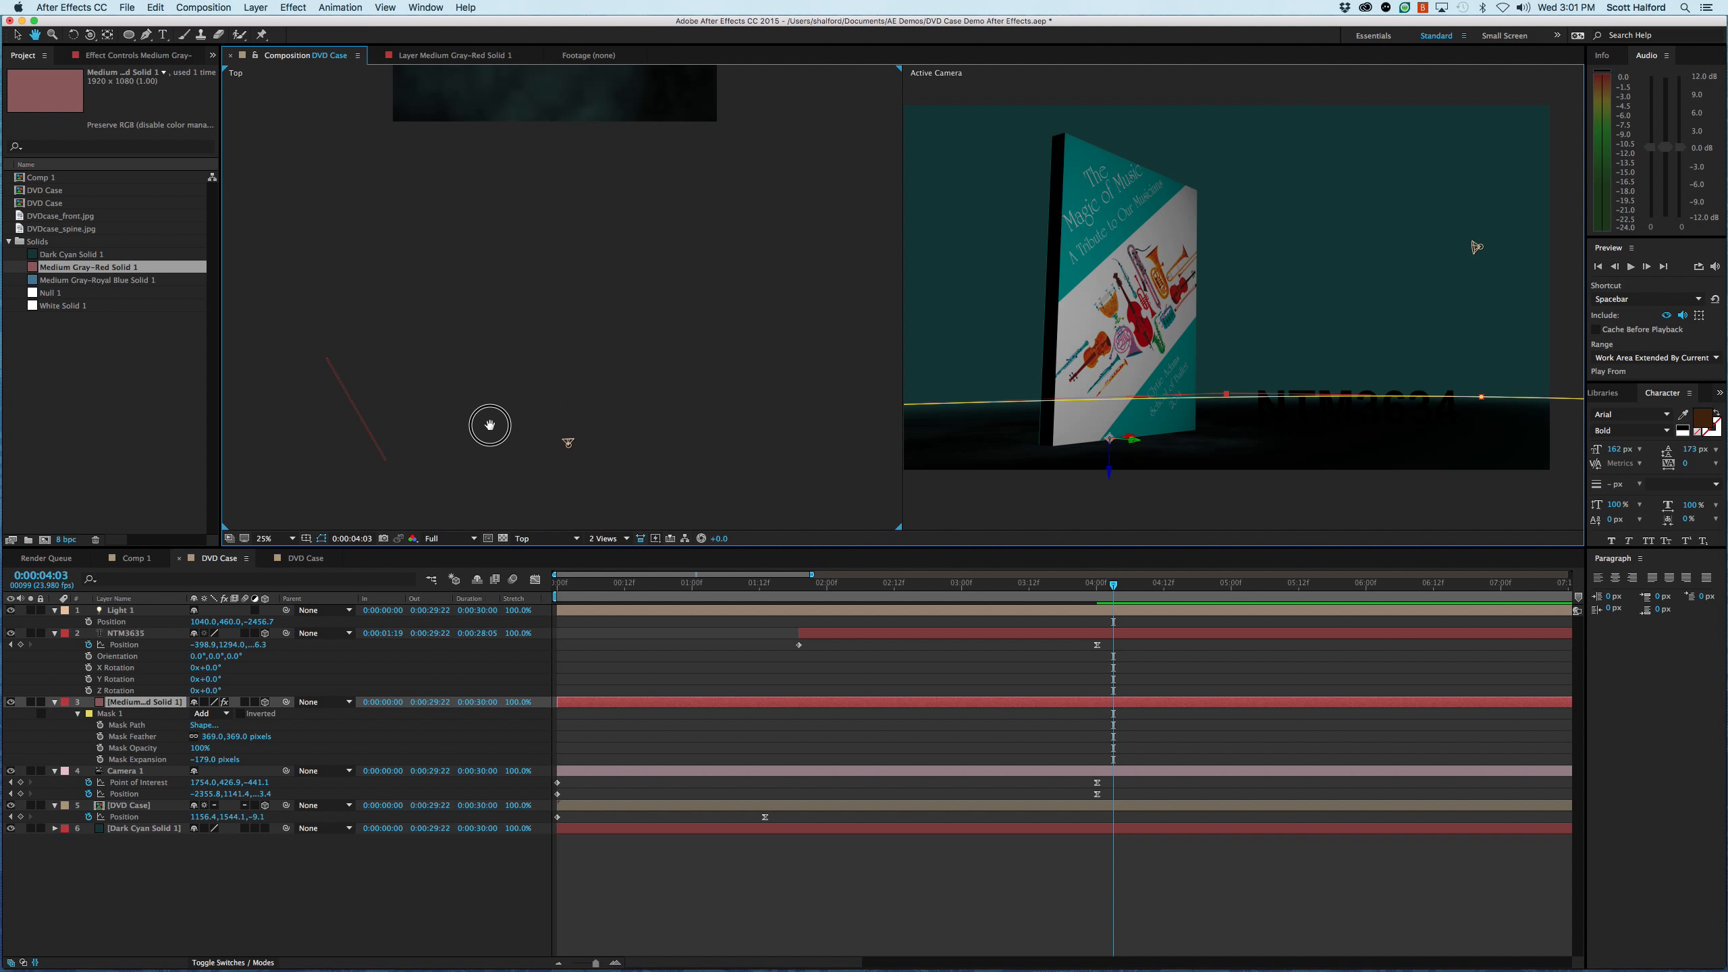
pyautogui.click(568, 446)
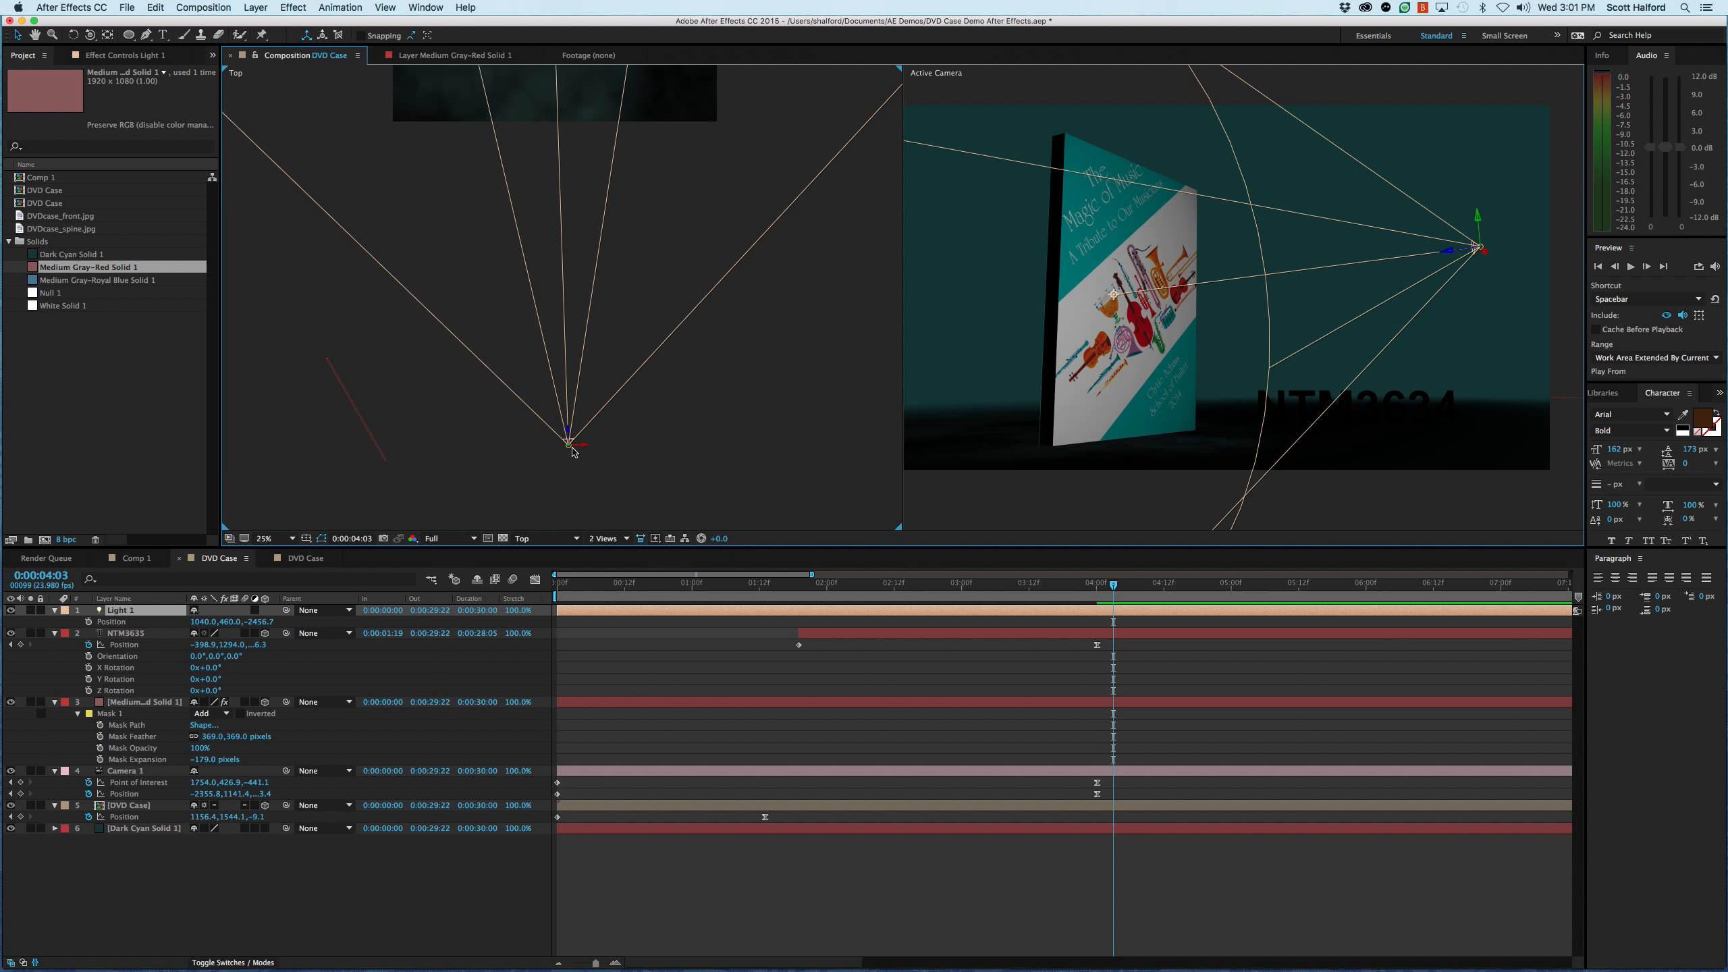
pyautogui.moveTo(571, 450); pyautogui.dragTo(596, 335)
pyautogui.moveTo(1119, 208); pyautogui.dragTo(1201, 270)
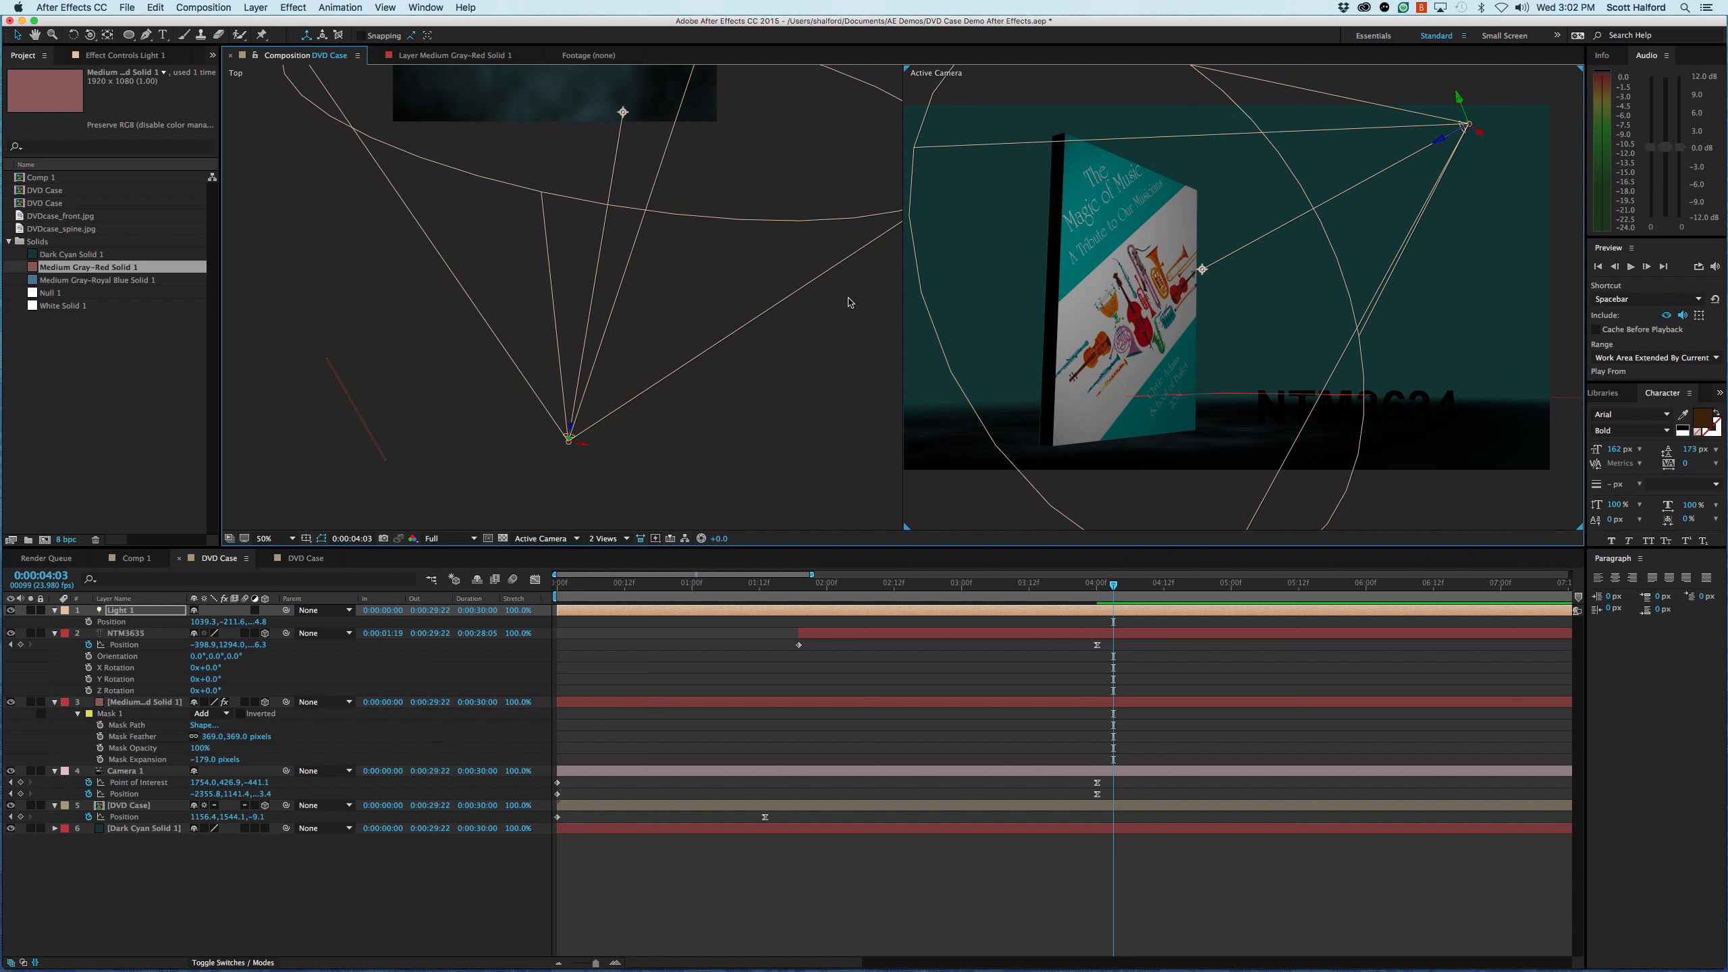
# - Duplicate the Light 1 spotlight
pyautogui.press(',')
pyautogui.click(633, 291)
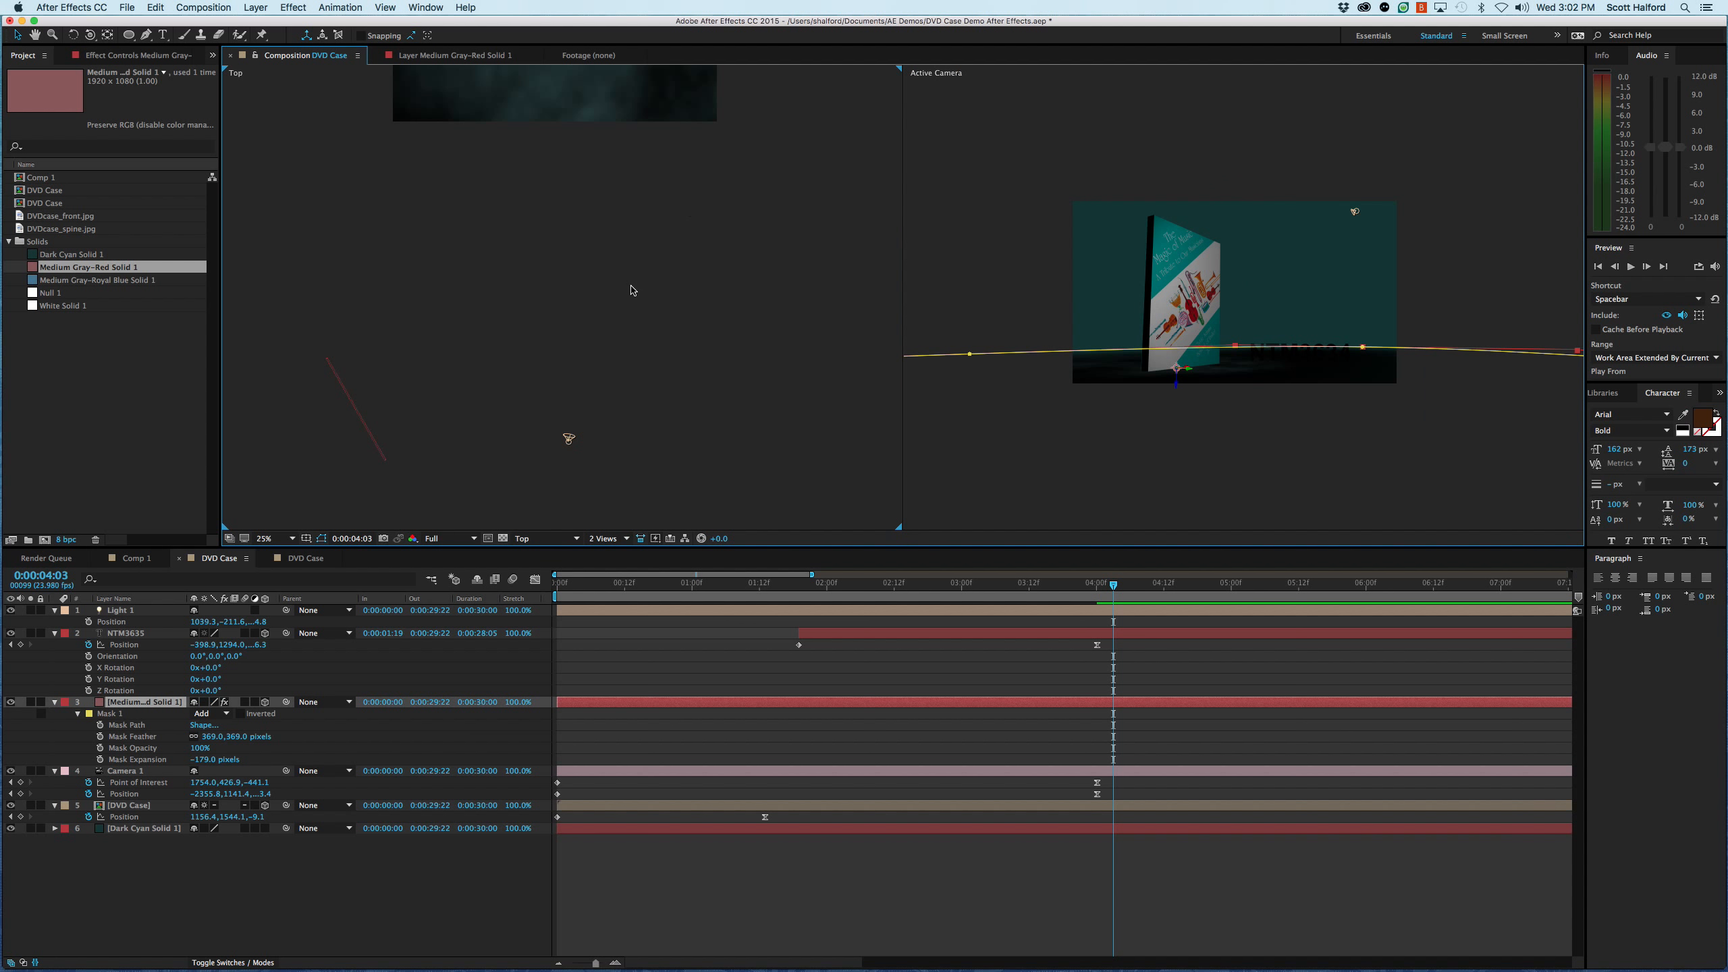
pyautogui.press(',')
pyautogui.press(',')
pyautogui.moveTo(668, 326); pyautogui.dragTo(687, 211)
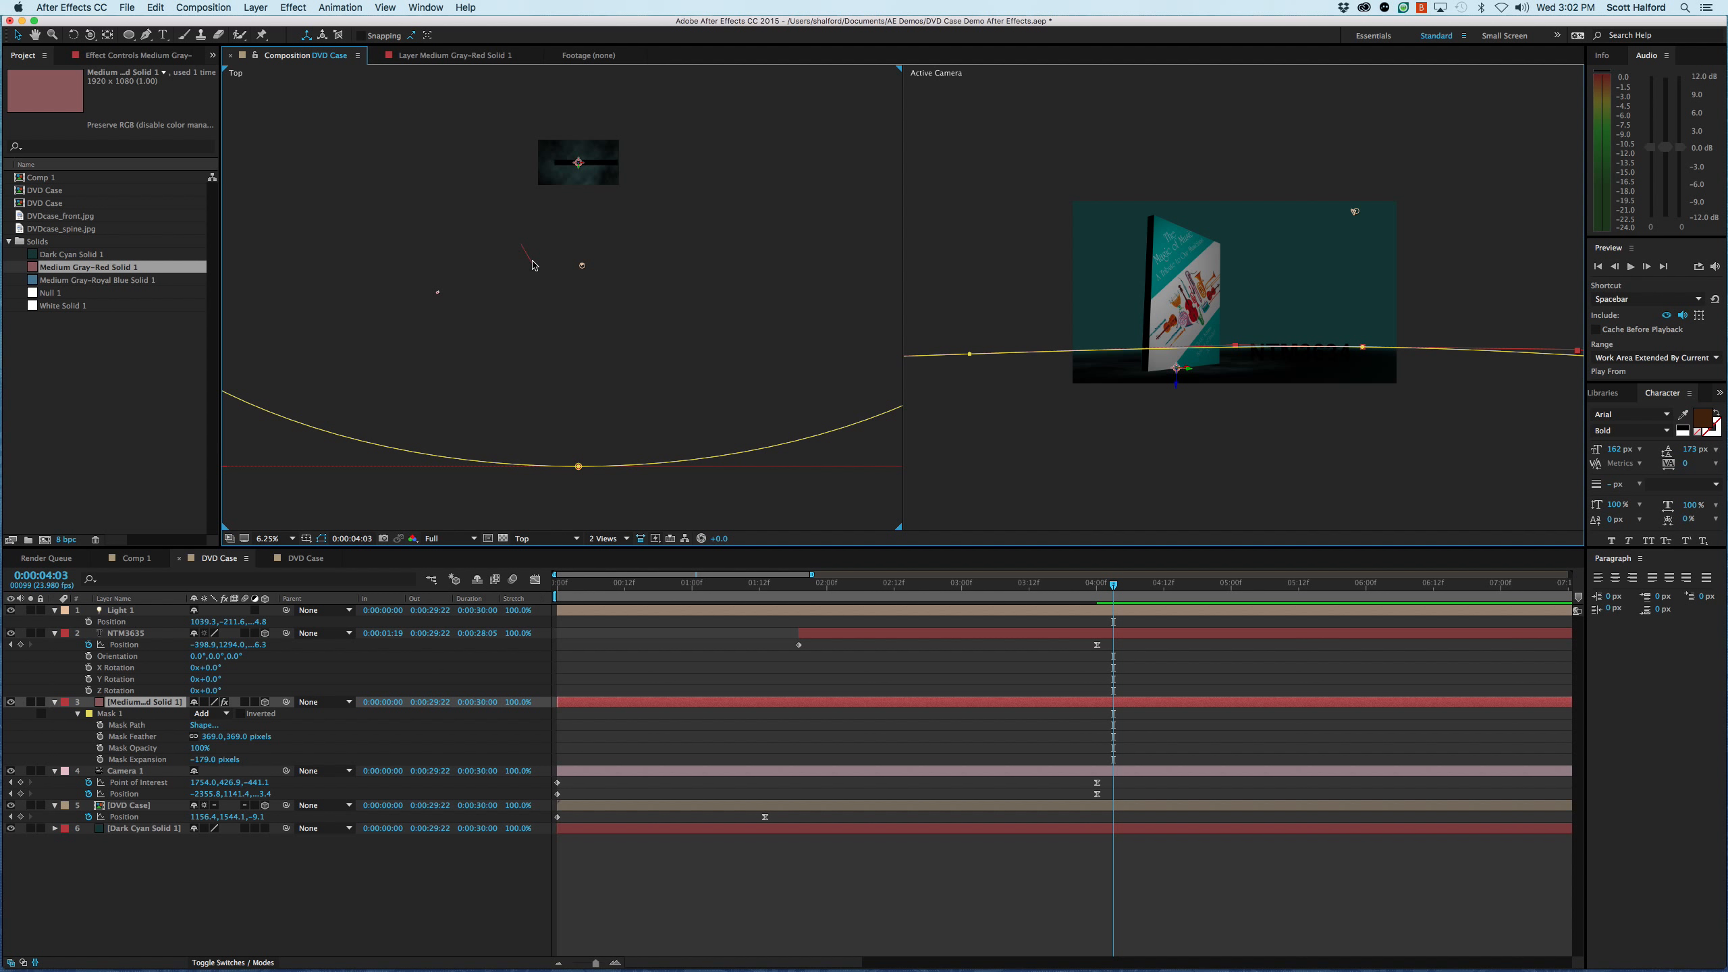
pyautogui.click(582, 265)
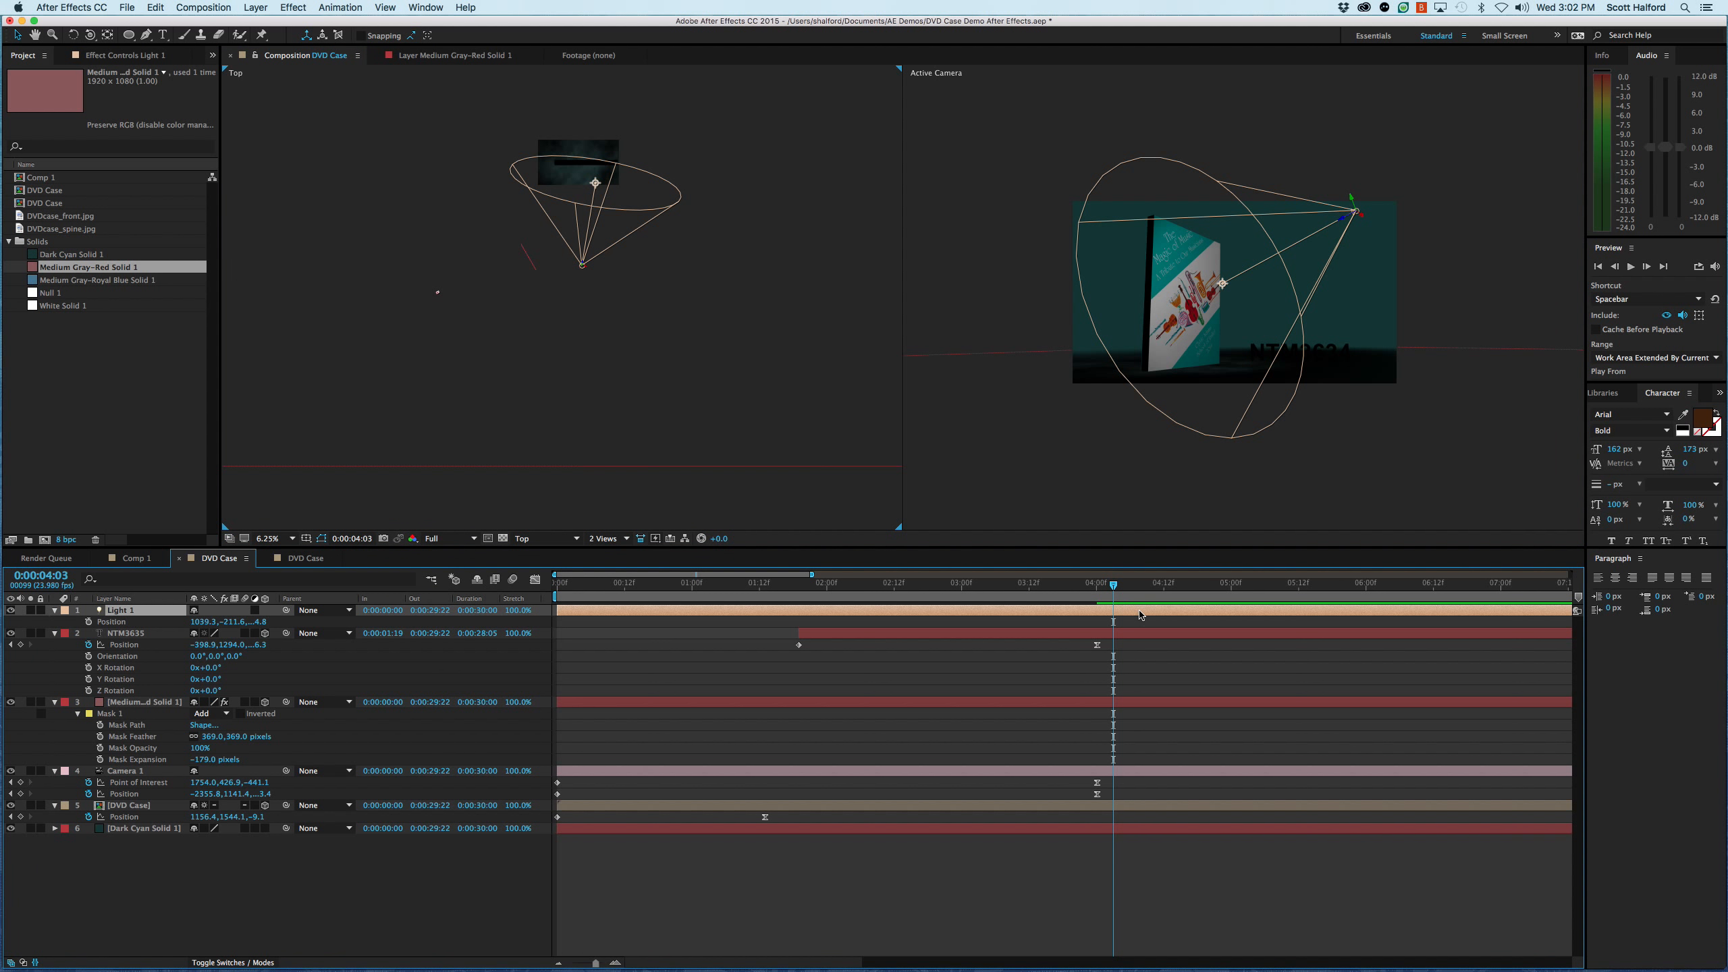
pyautogui.hotkey('ctrl', 'd')
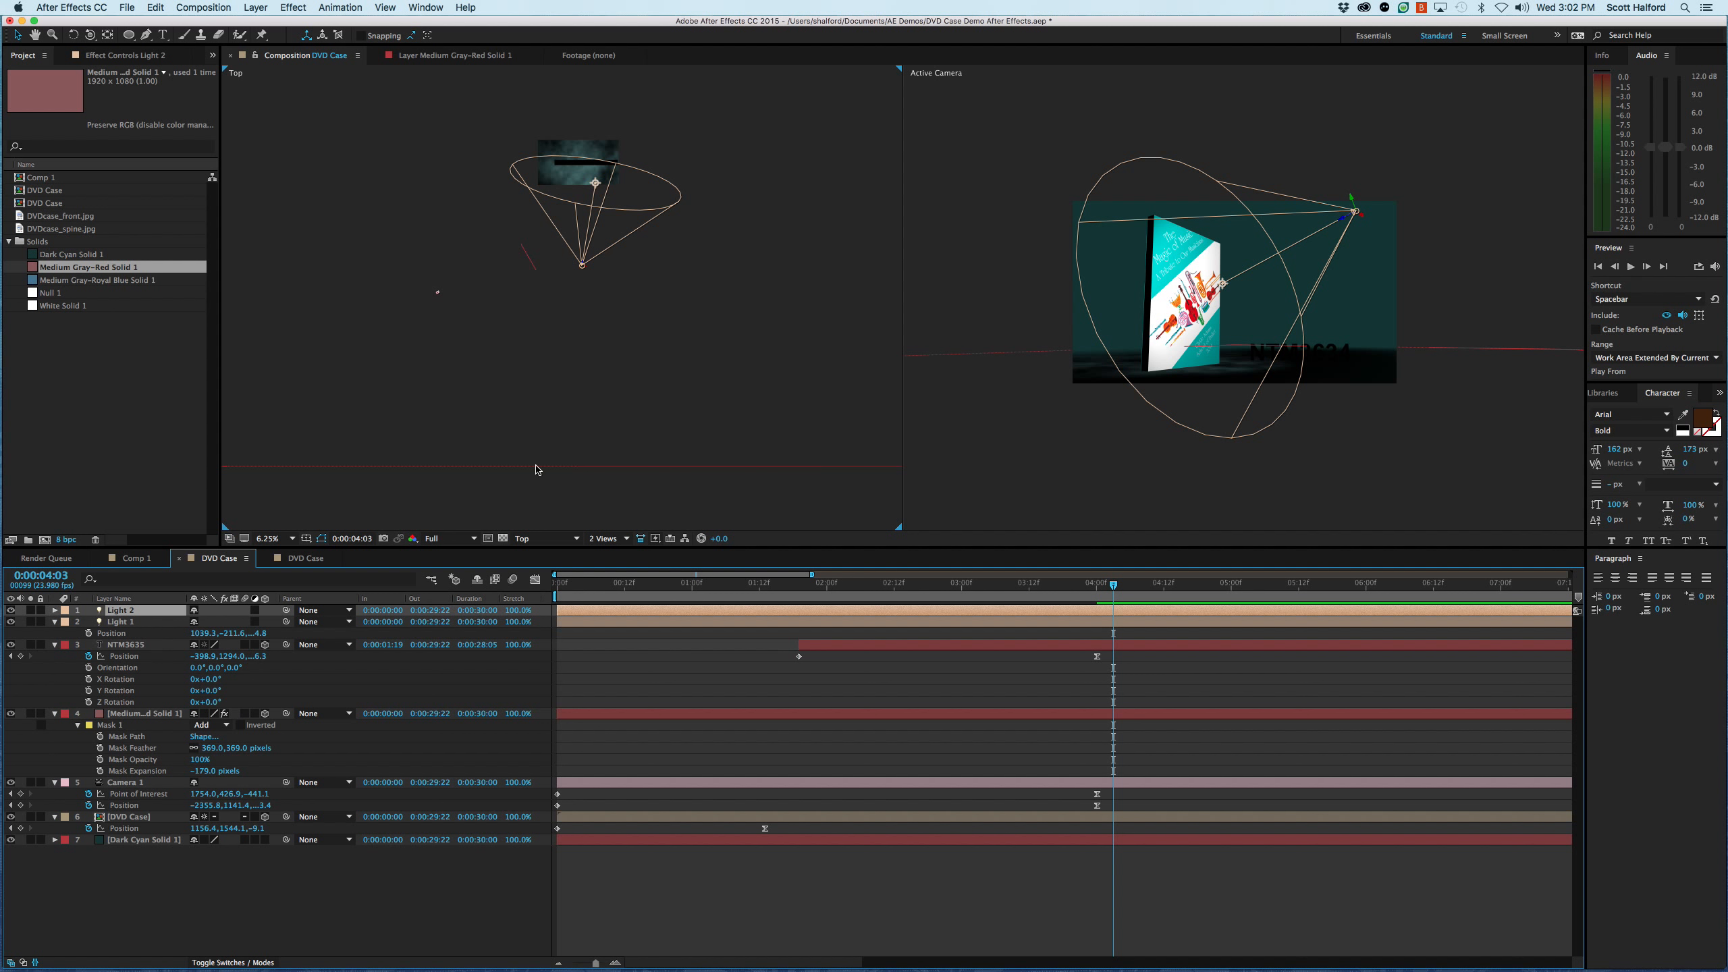
# - Place Light 2 beside the camera at about X -2207.5, Y 1030.8, with its point of interest near the NTM3634 title in the Top view
pyautogui.moveTo(584, 270); pyautogui.dragTo(453, 300)
pyautogui.moveTo(466, 208); pyautogui.dragTo(528, 257)
pyautogui.moveTo(1272, 425); pyautogui.dragTo(1225, 242)
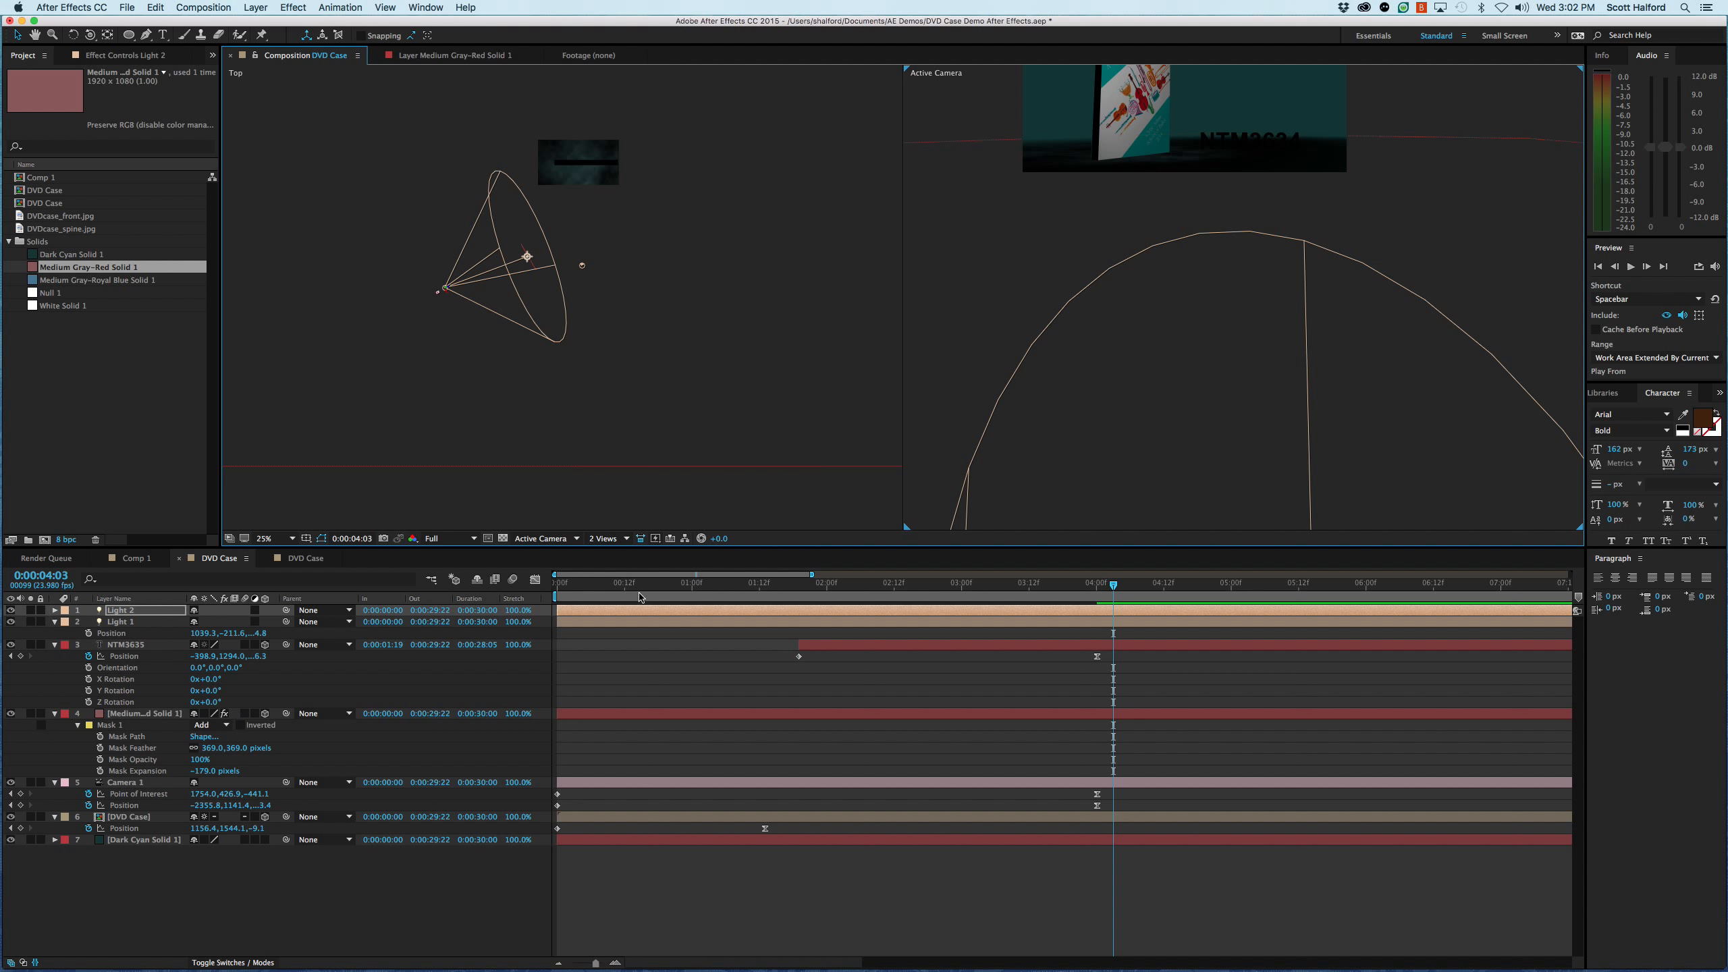
pyautogui.press('p')
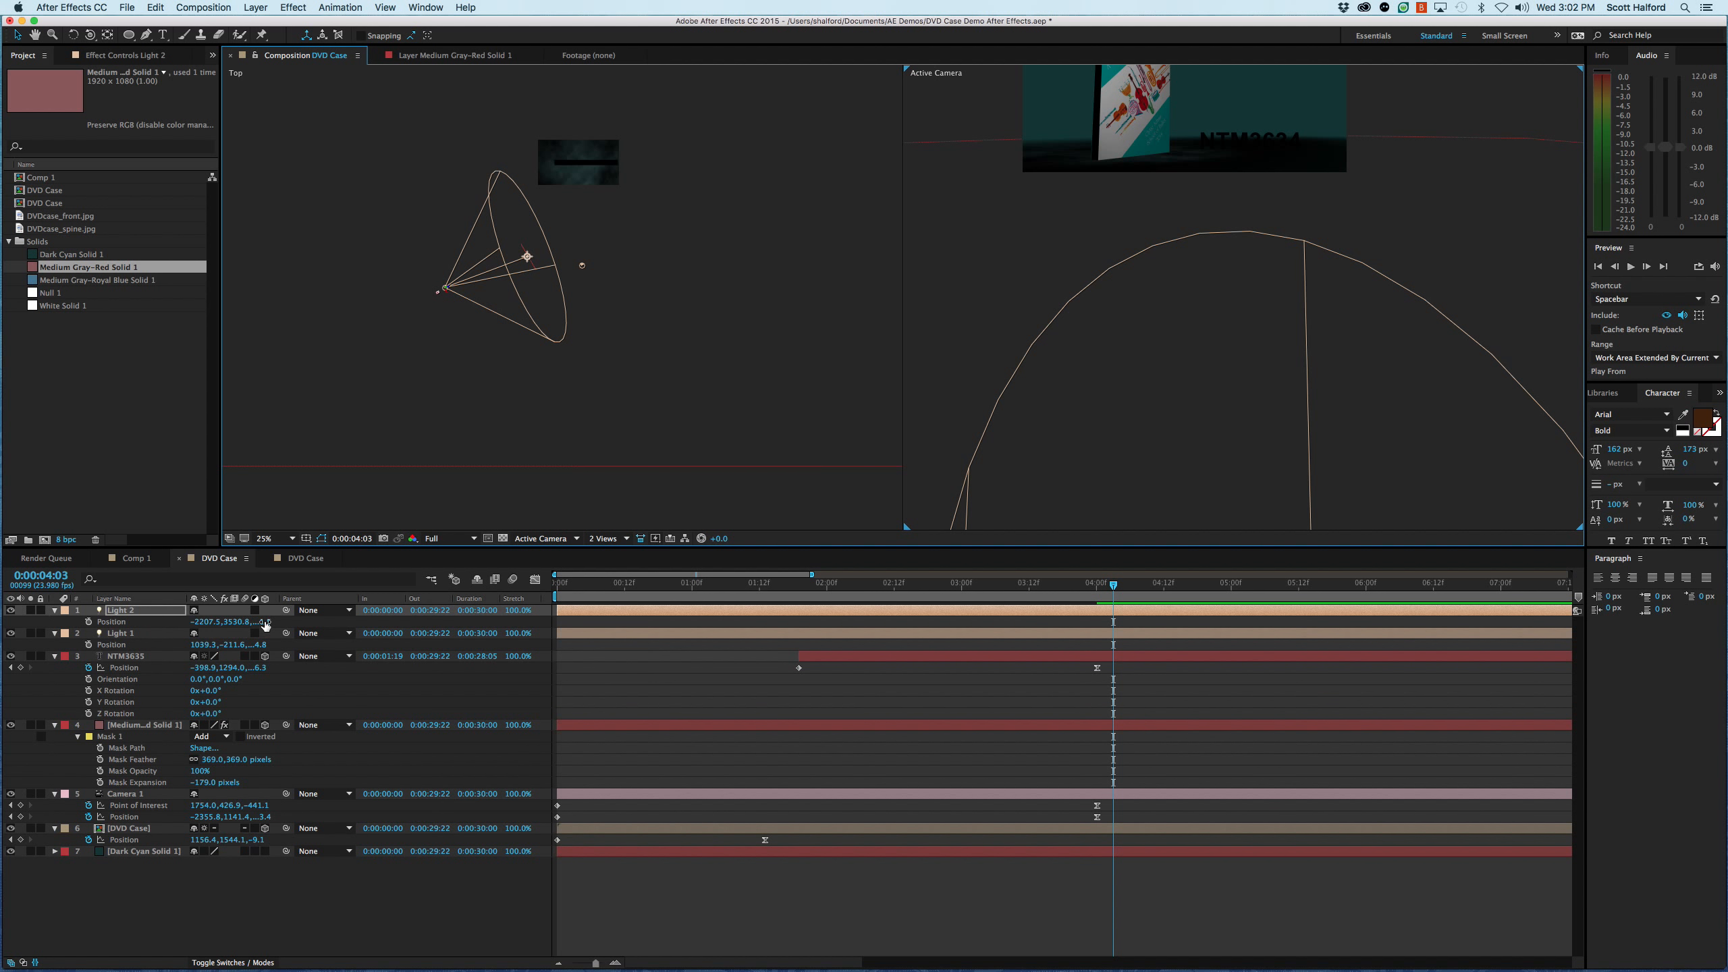
pyautogui.moveTo(235, 622); pyautogui.dragTo(64, 625)
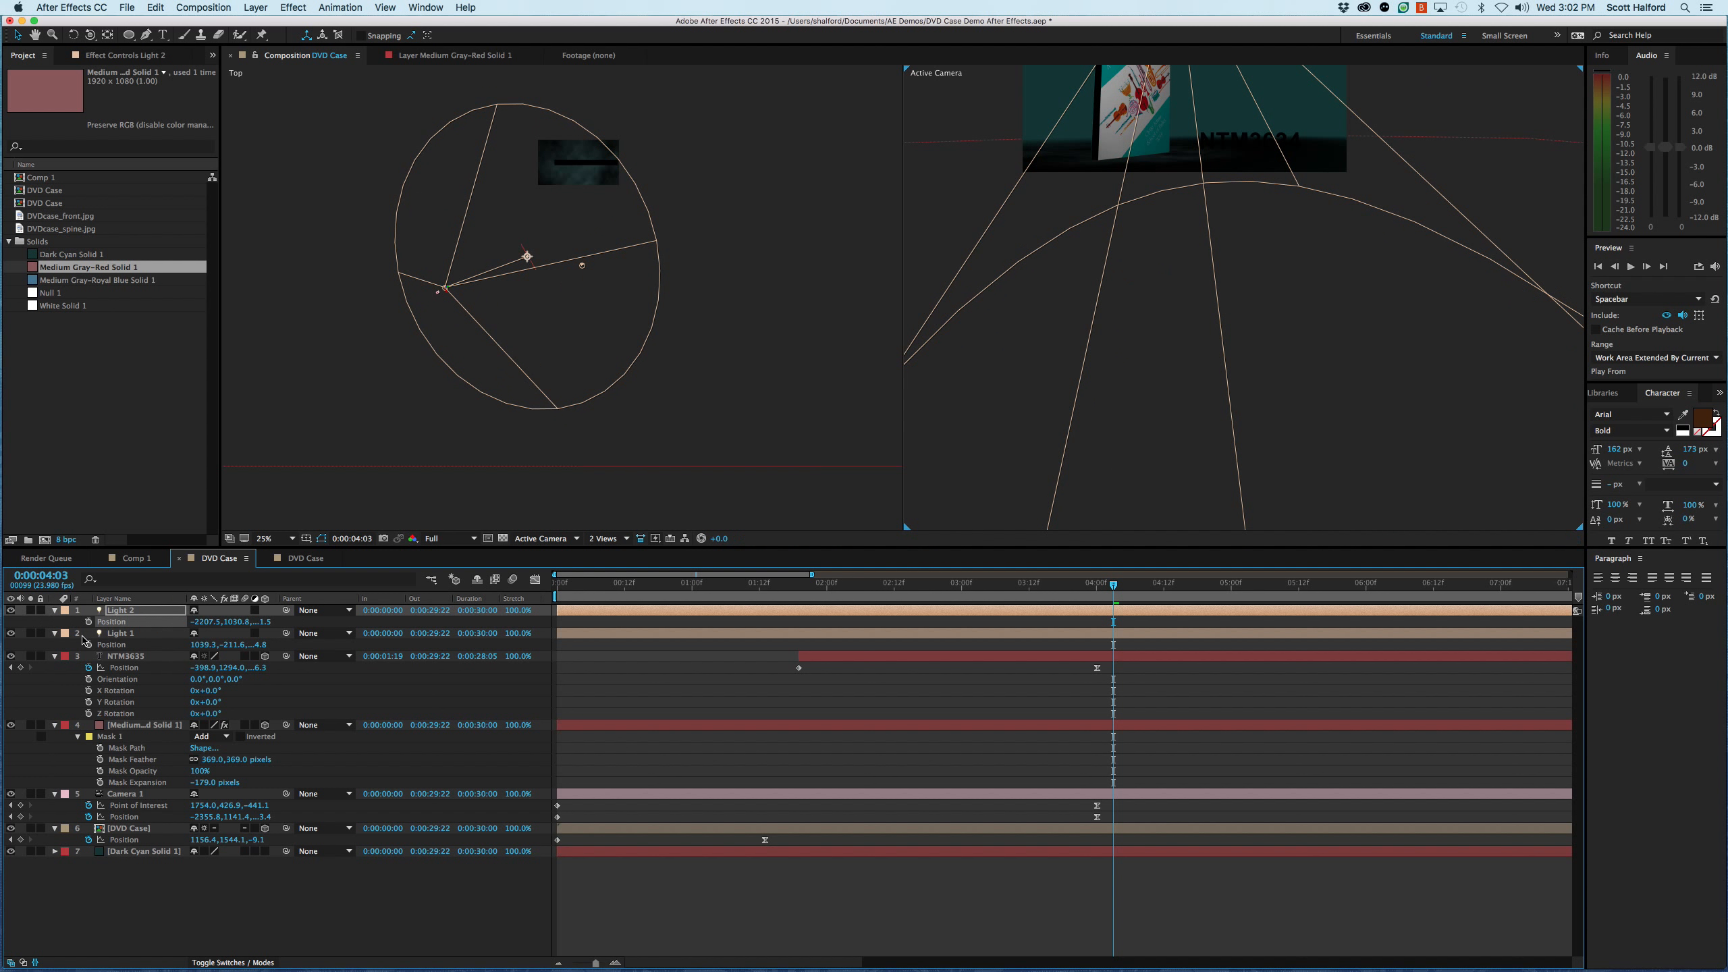
# - Aim Light 2 at the NTM3634 title by setting its Point of Interest to about X -249.9, Y 1217.8
pyautogui.press('a')
pyautogui.moveTo(230, 624); pyautogui.dragTo(34, 634)
pyautogui.moveTo(1195, 220); pyautogui.dragTo(1192, 428)
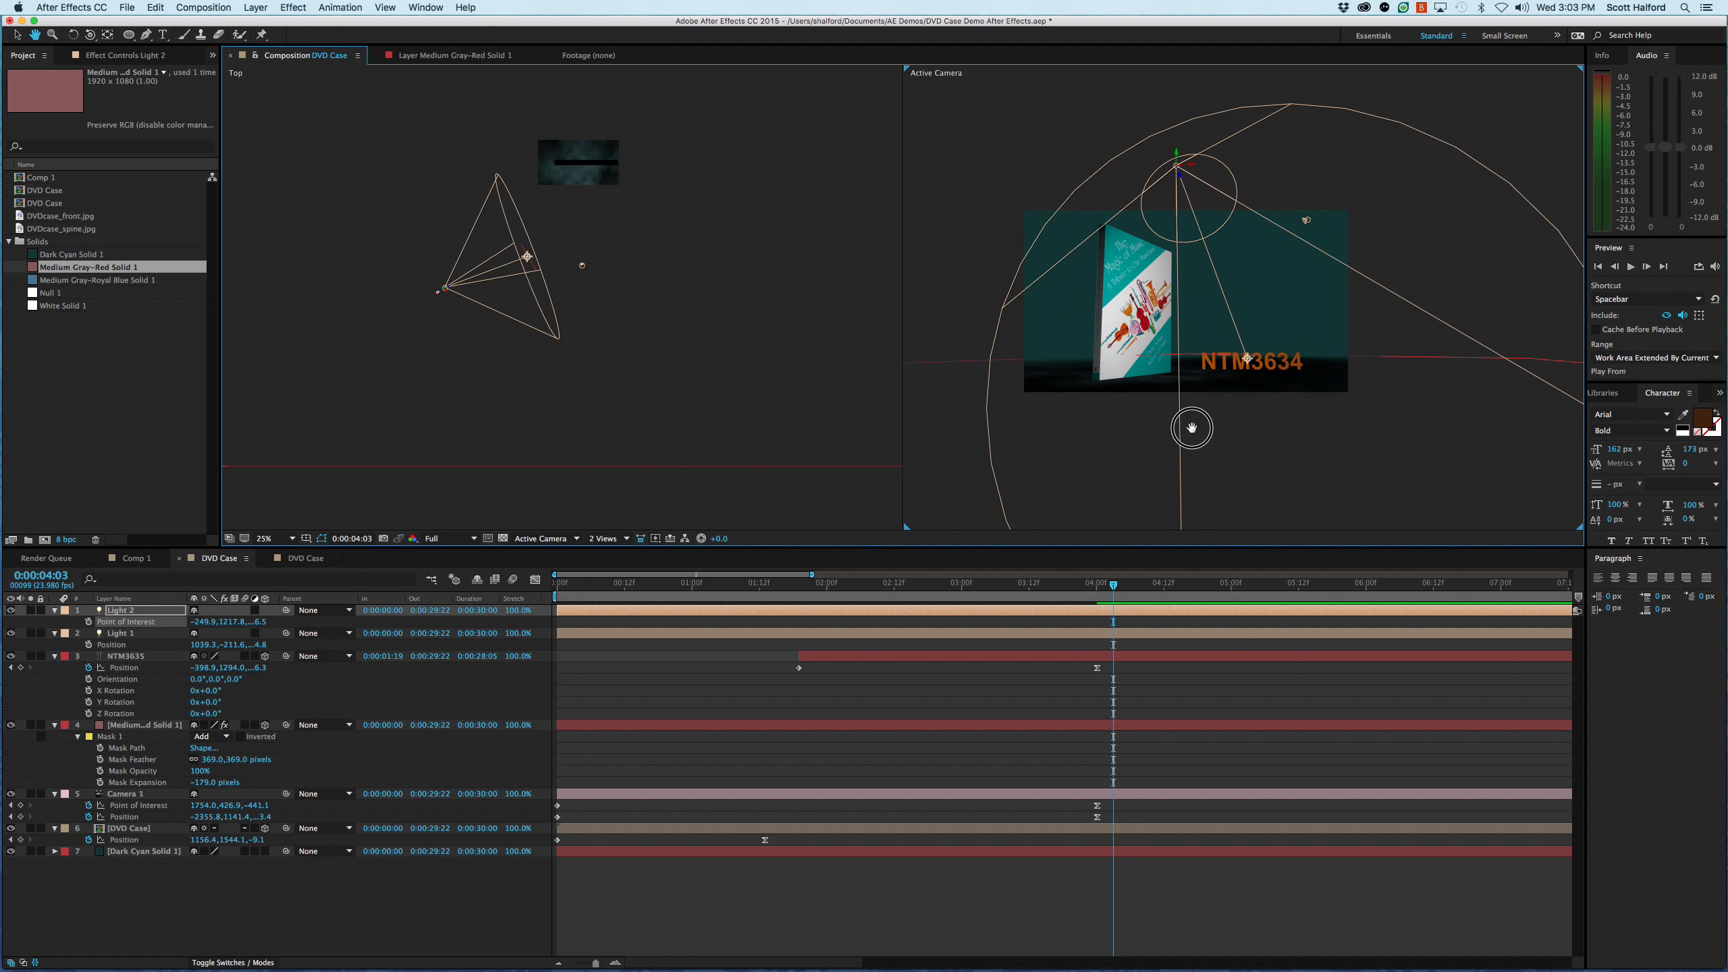
pyautogui.click(957, 915)
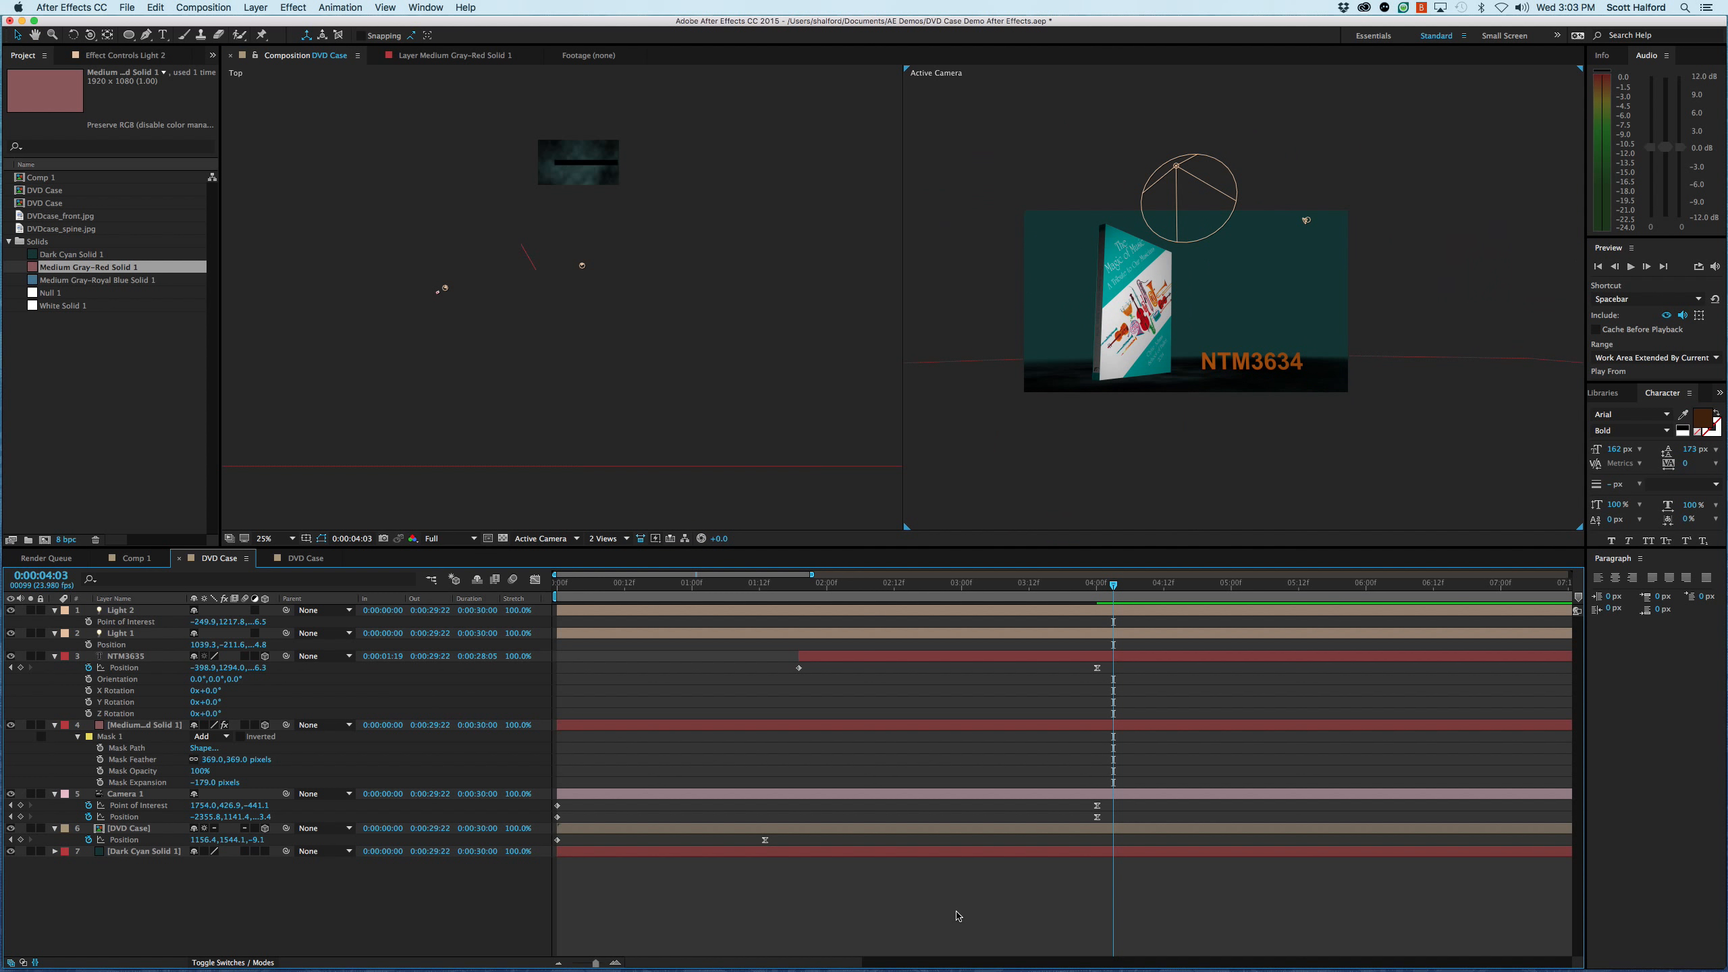
# - Play the composition from the start to review the lighting on the DVD case and title
pyautogui.press('Home')
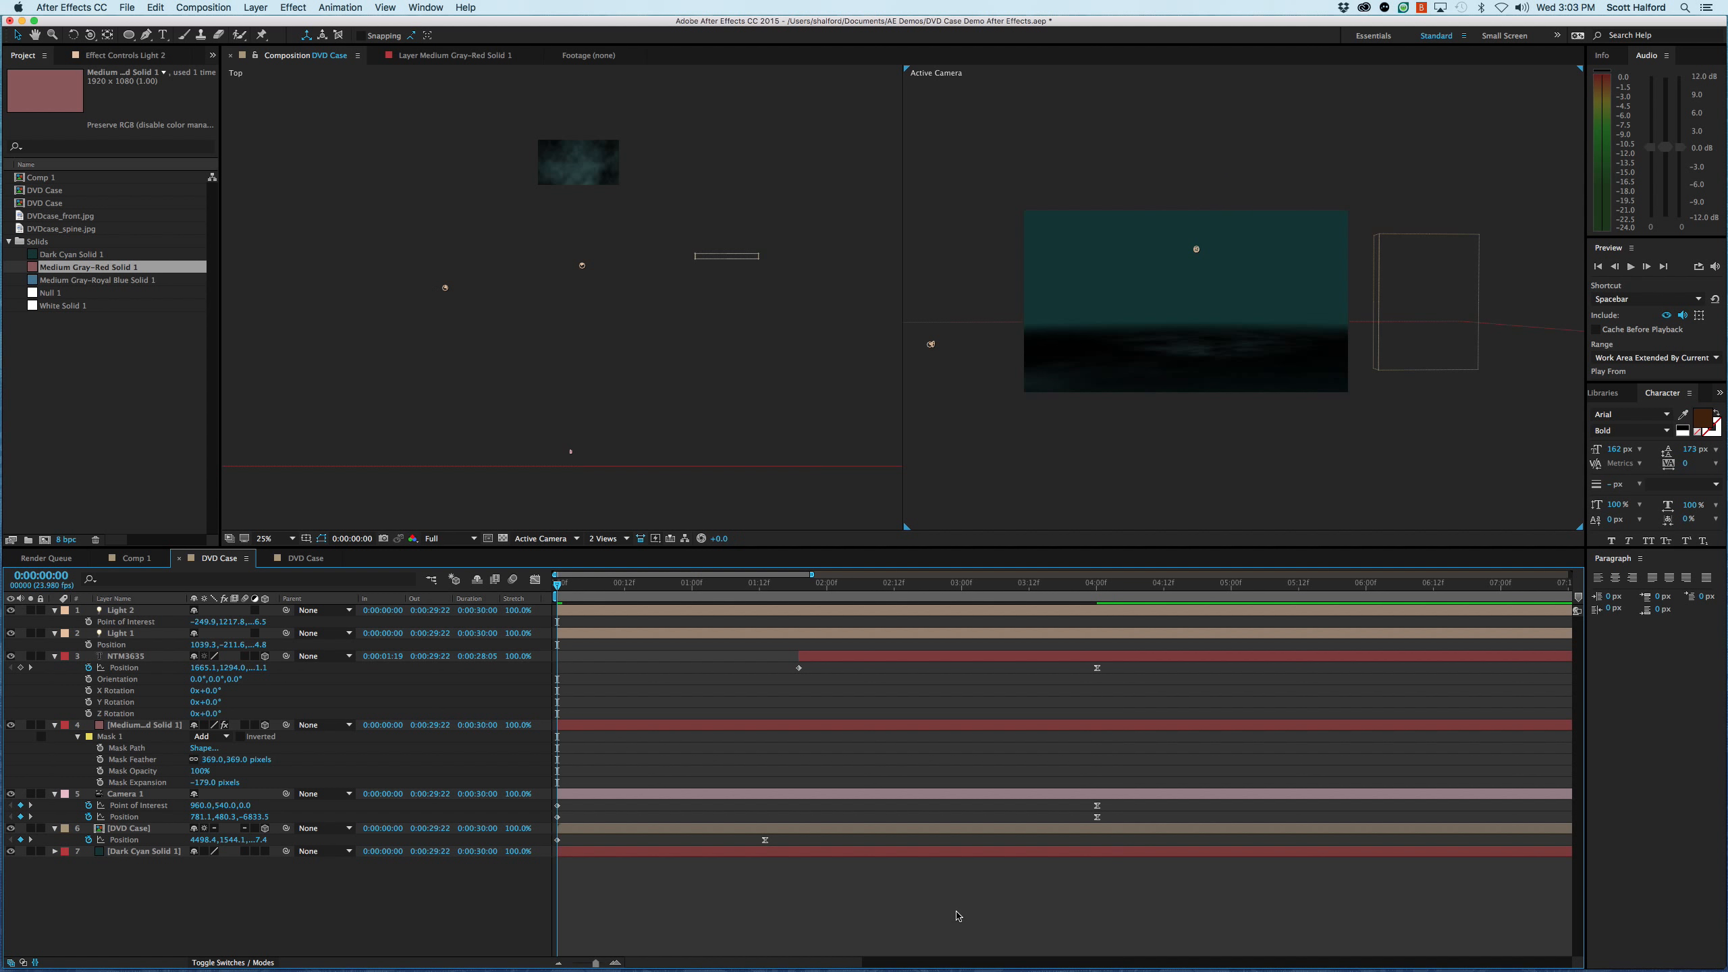
pyautogui.press('space')
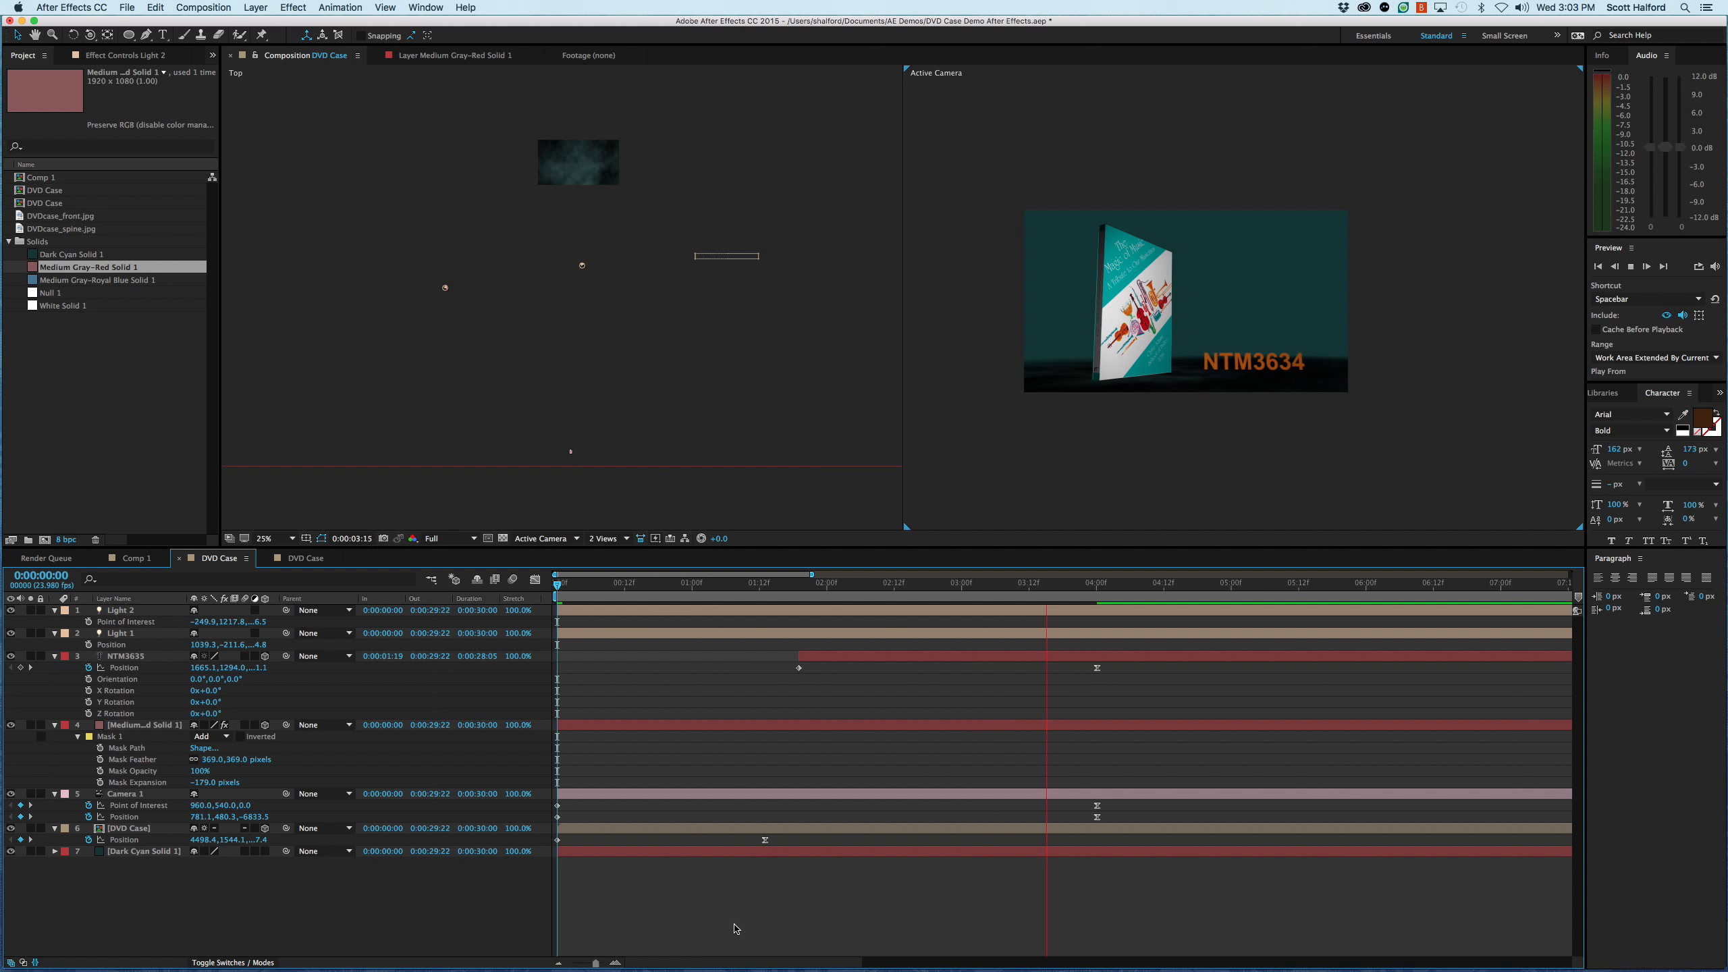
pyautogui.press('space')
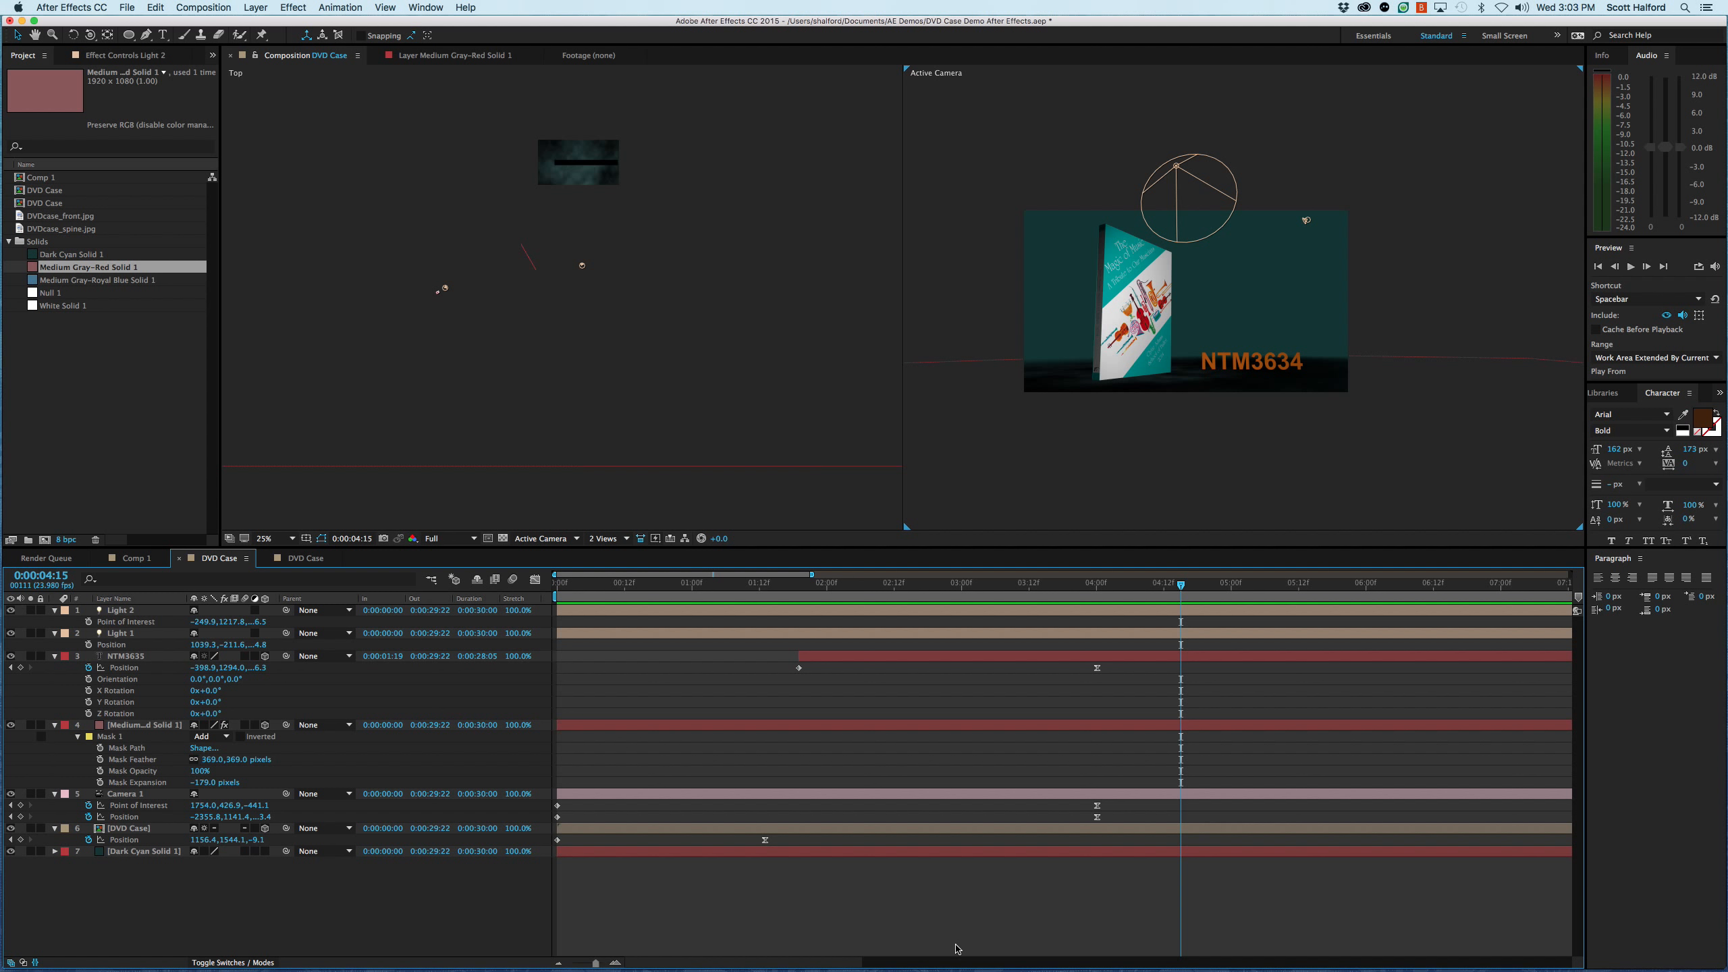
# - Duplicate the Light 2 spotlight and move the copy's point of interest farther back toward the textured solid in the Top view
pyautogui.click(893, 613)
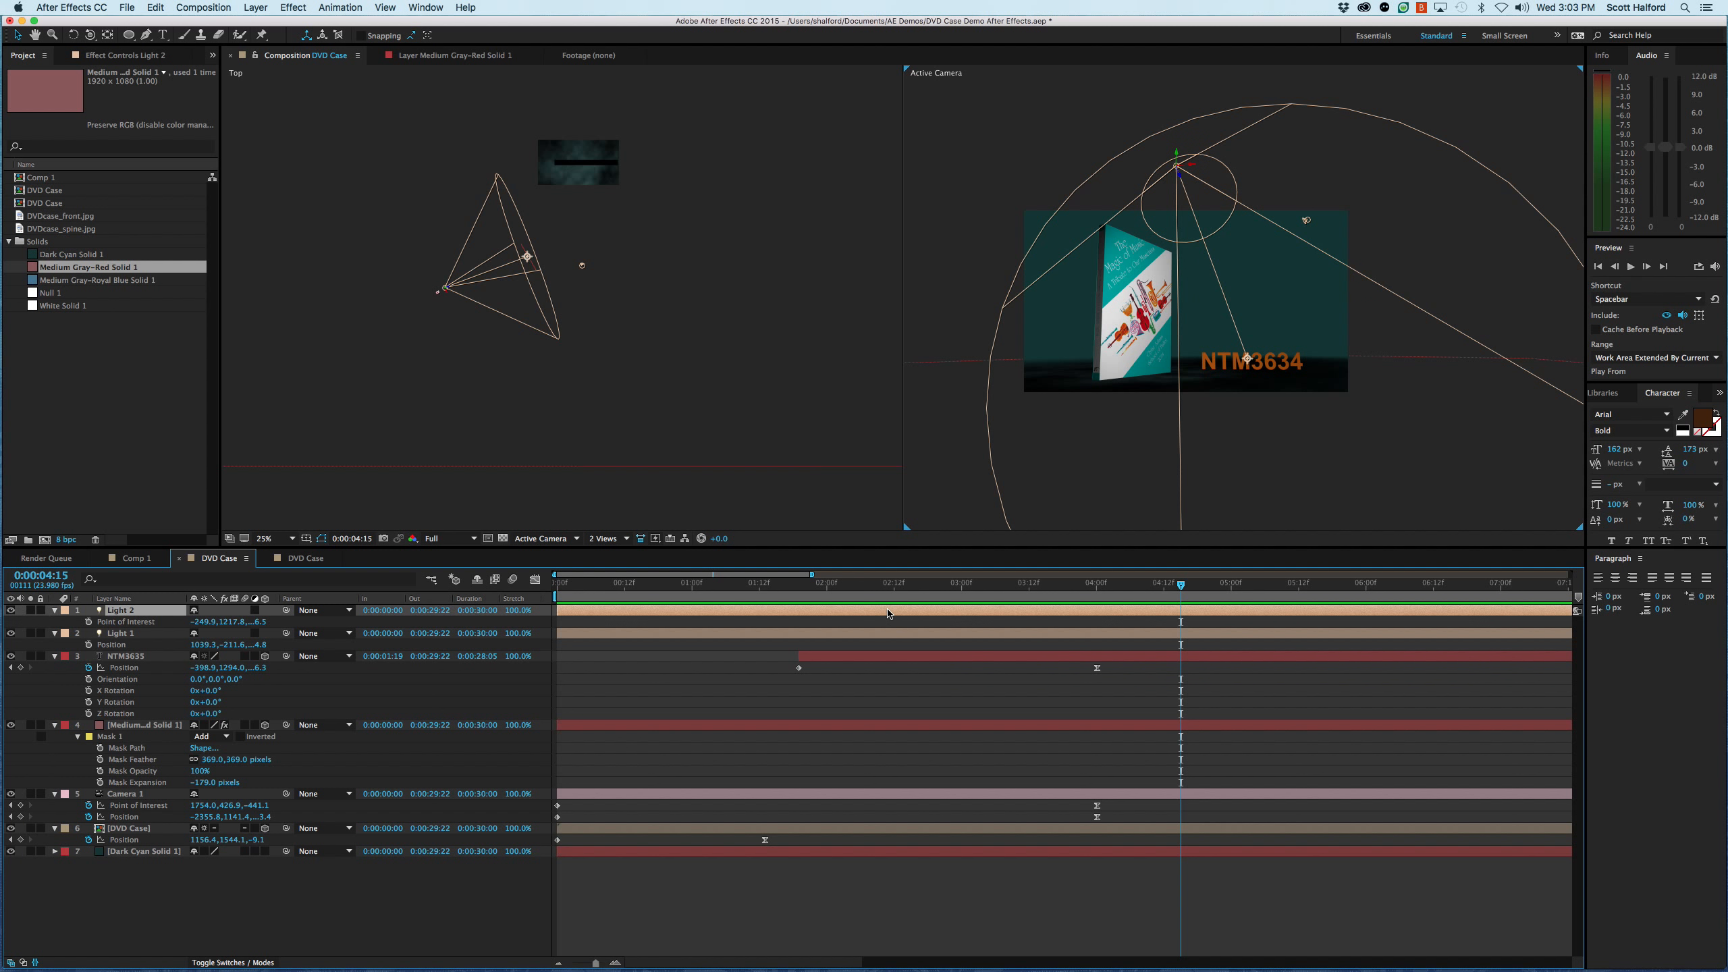
pyautogui.press('super+d')
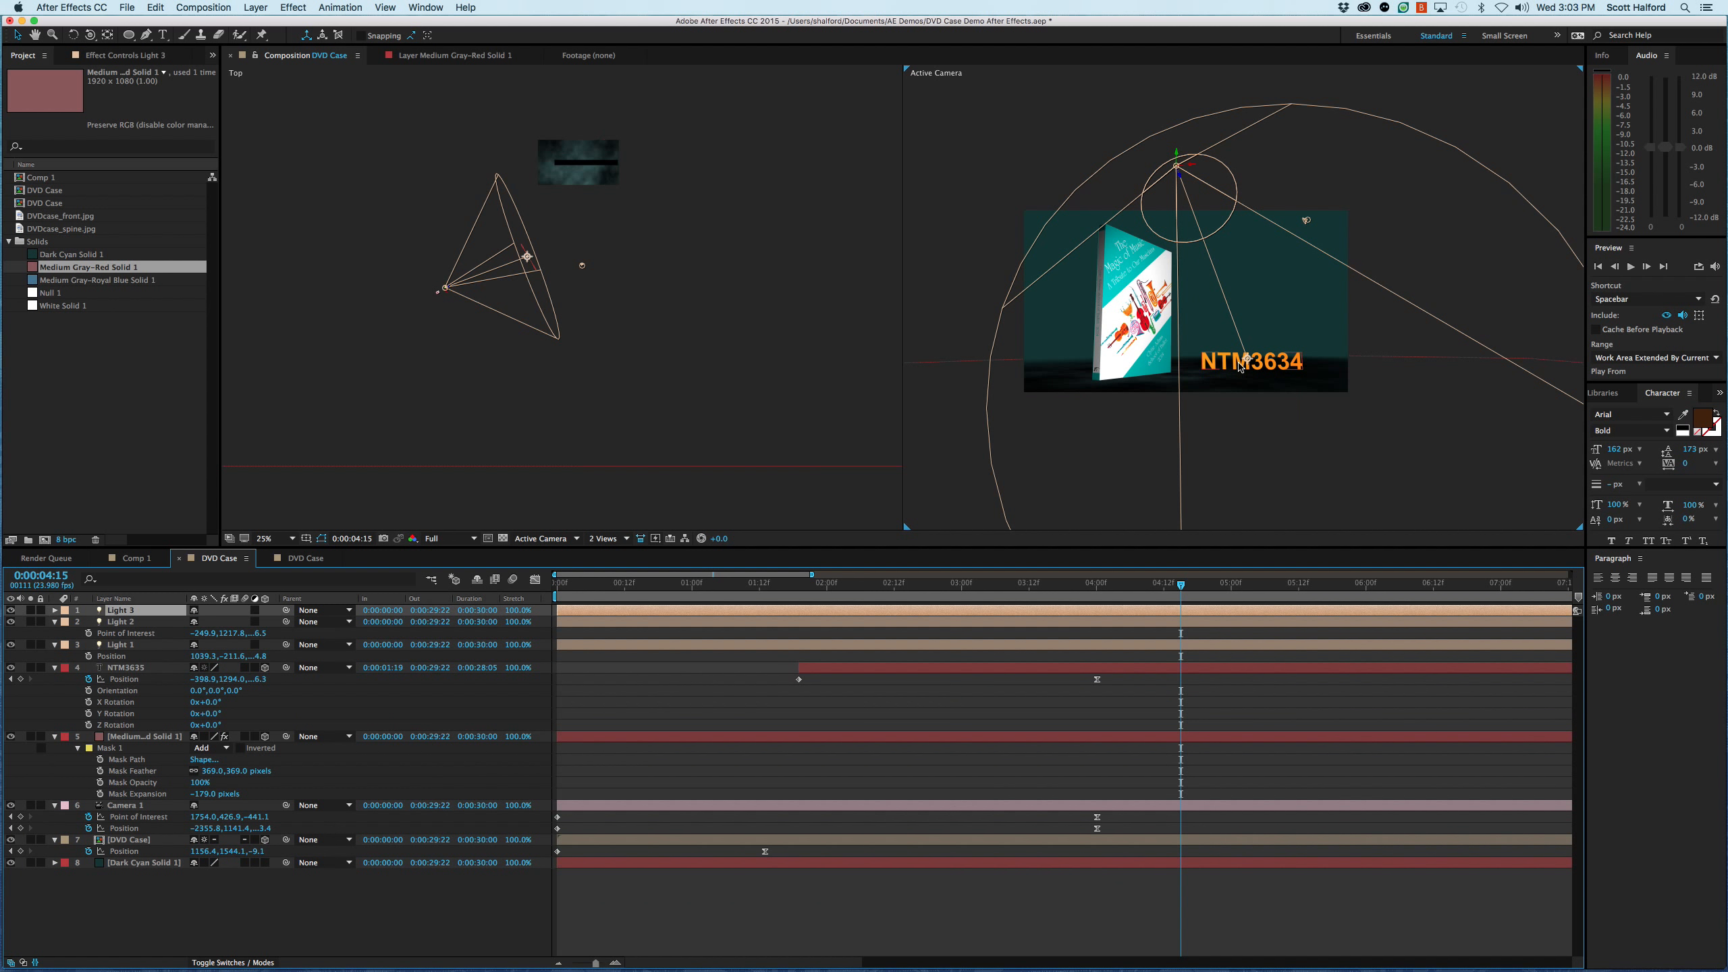
pyautogui.moveTo(529, 259); pyautogui.dragTo(586, 211)
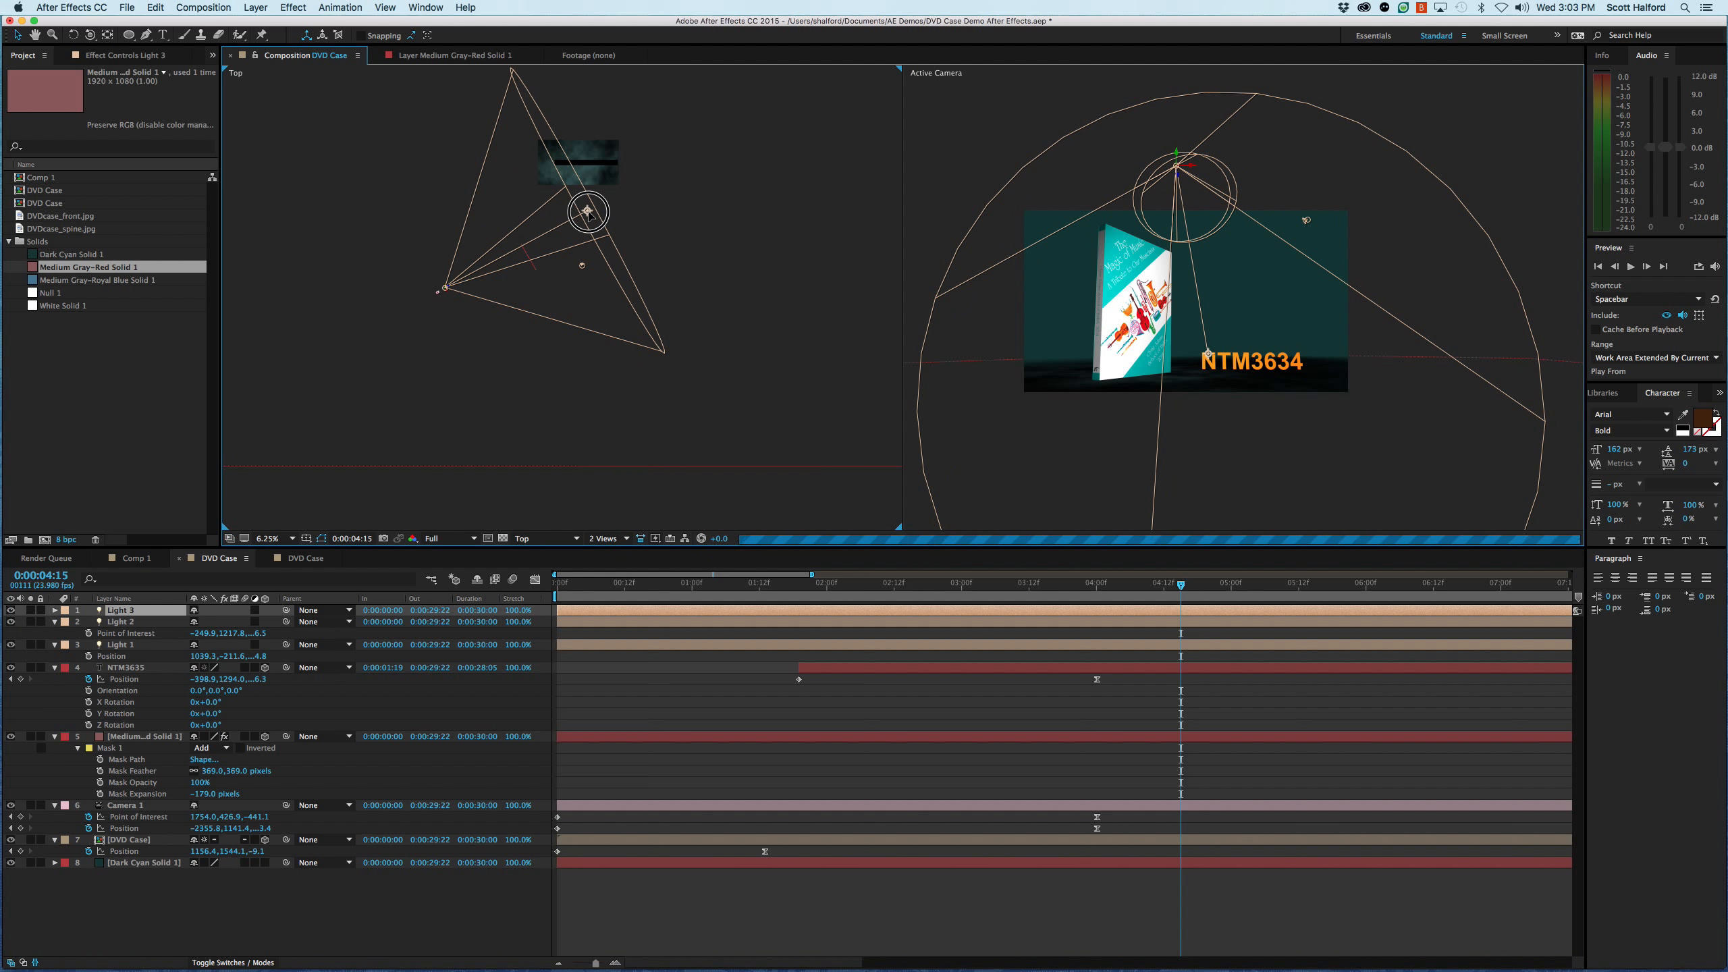
# - Raise Light 3 high above the scene by setting its Position to about X -2183.5, Y -2289.2
pyautogui.press('p')
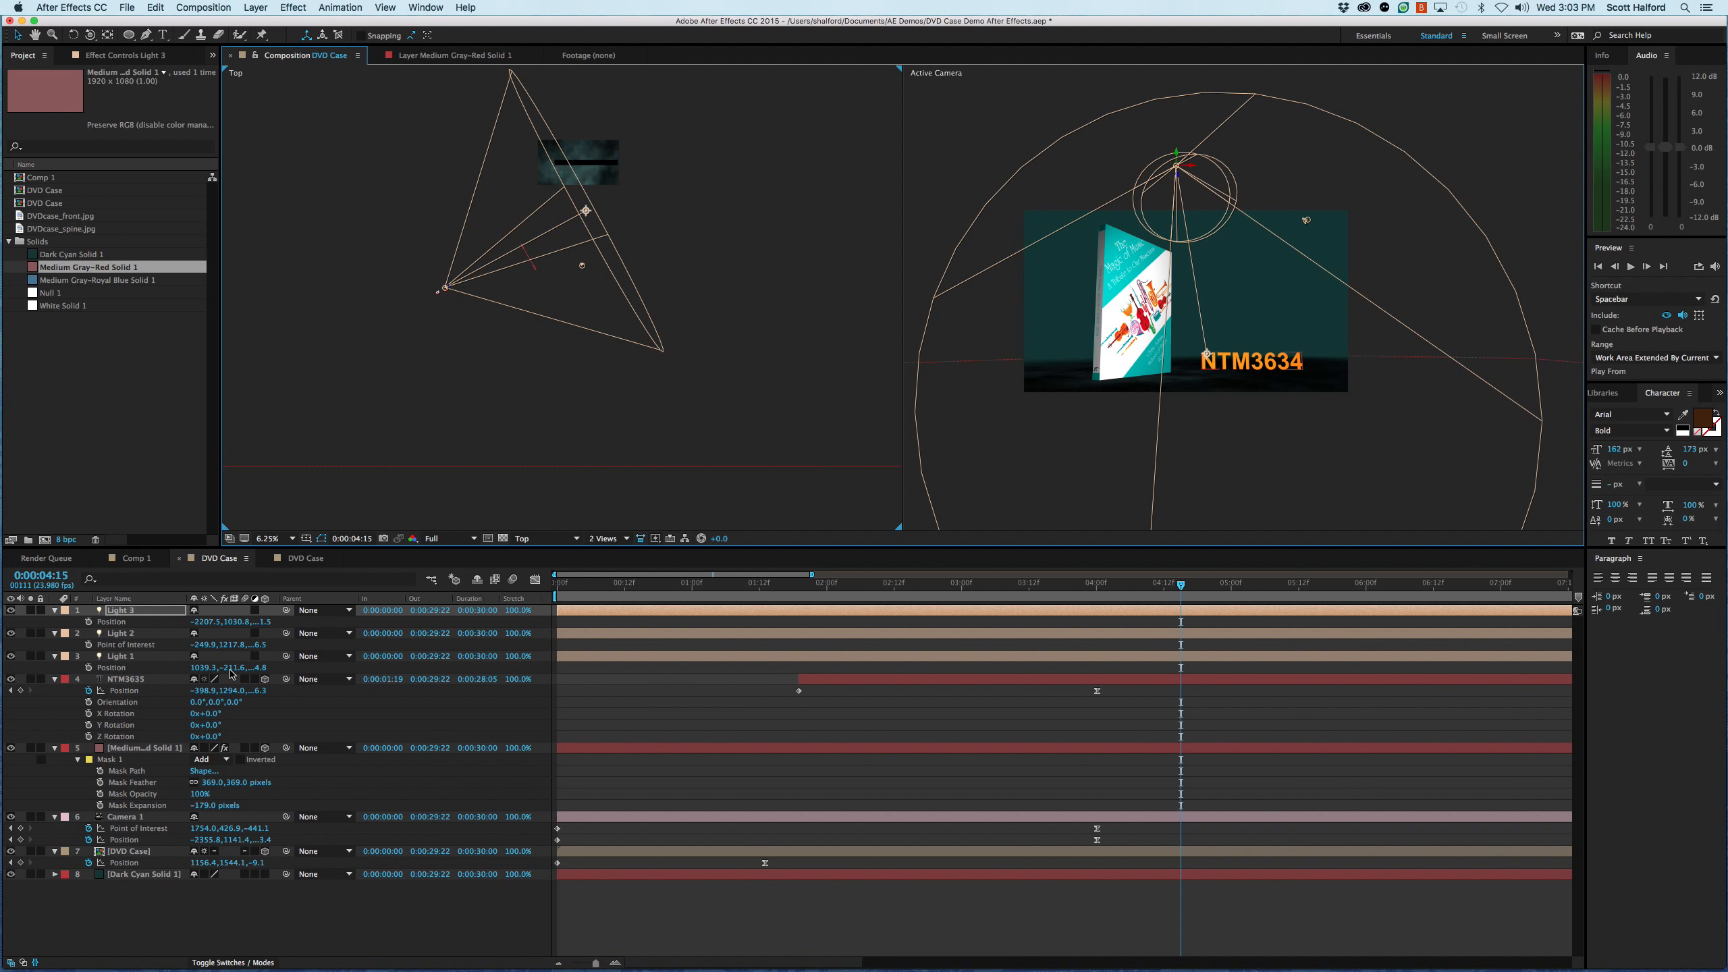
pyautogui.moveTo(223, 623); pyautogui.dragTo(2, 633)
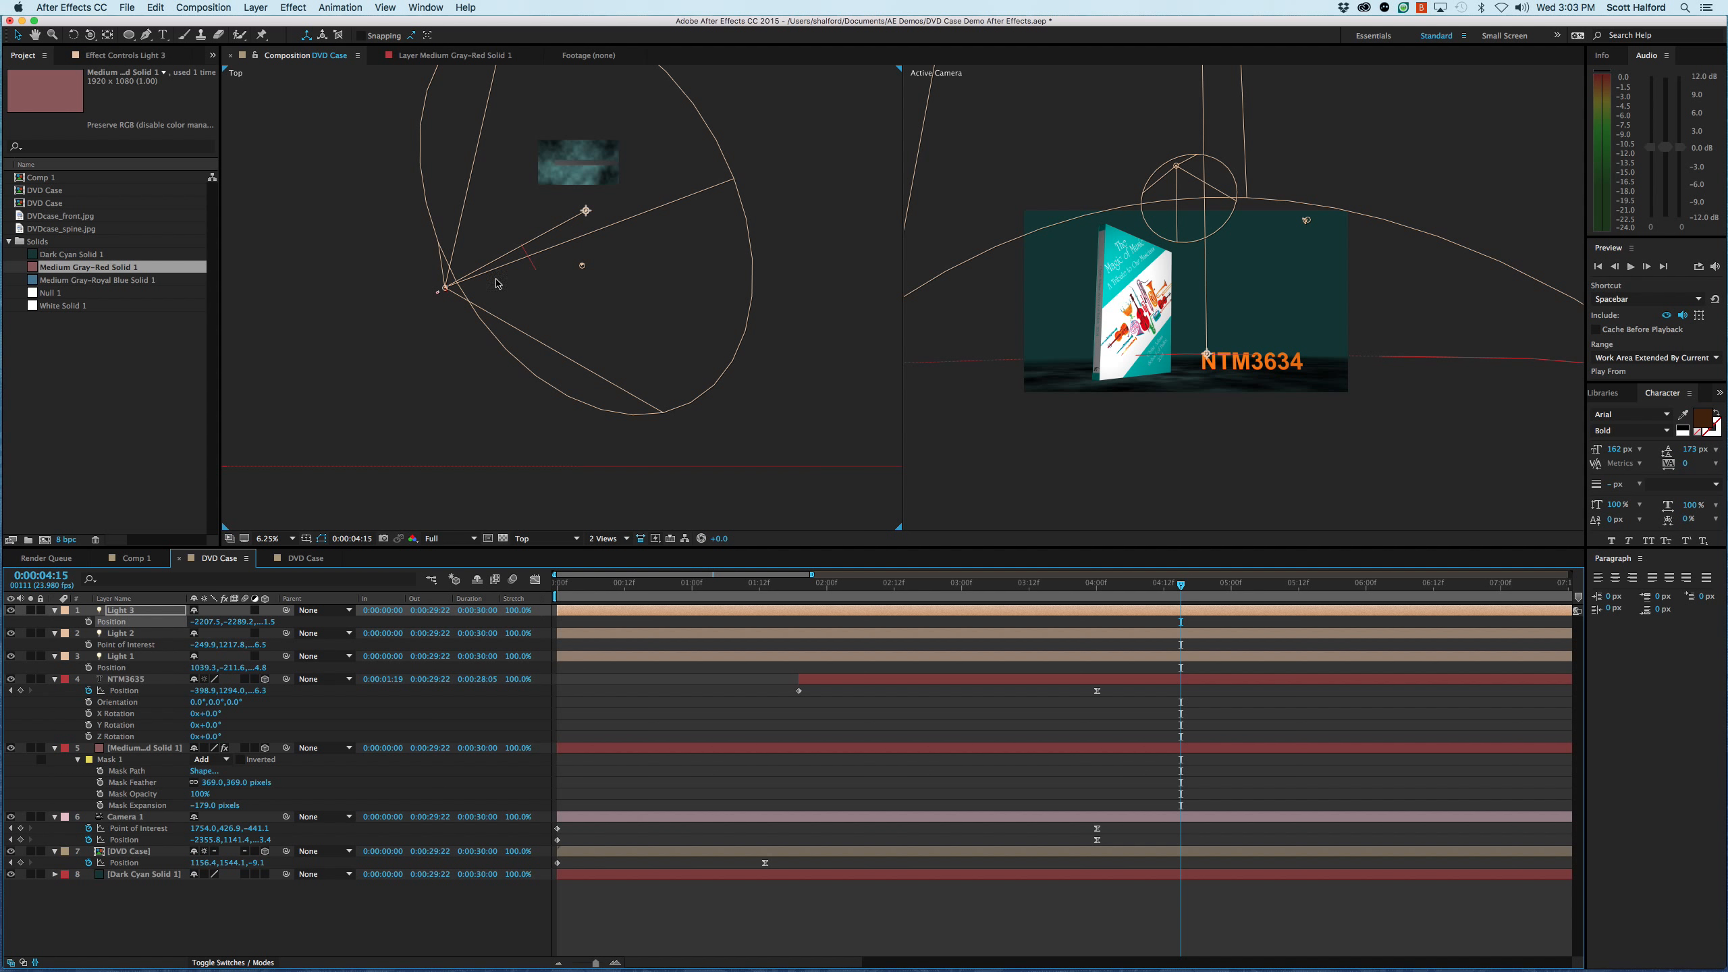
pyautogui.moveTo(202, 621); pyautogui.dragTo(293, 633)
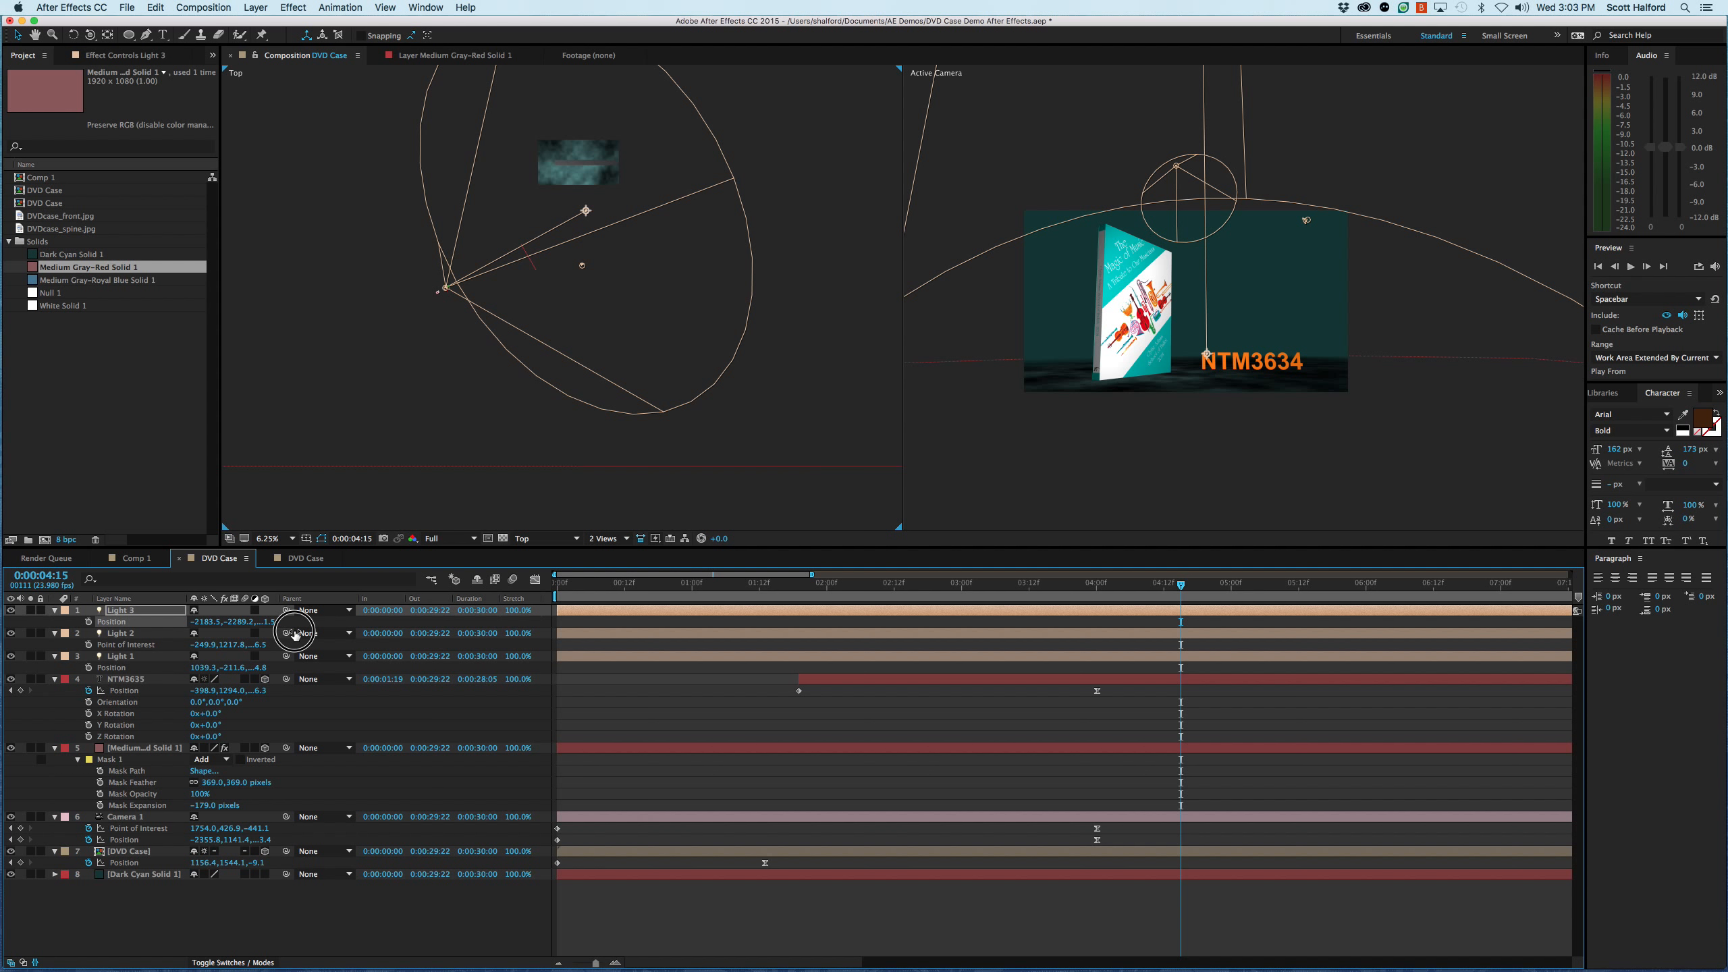
pyautogui.click(1056, 929)
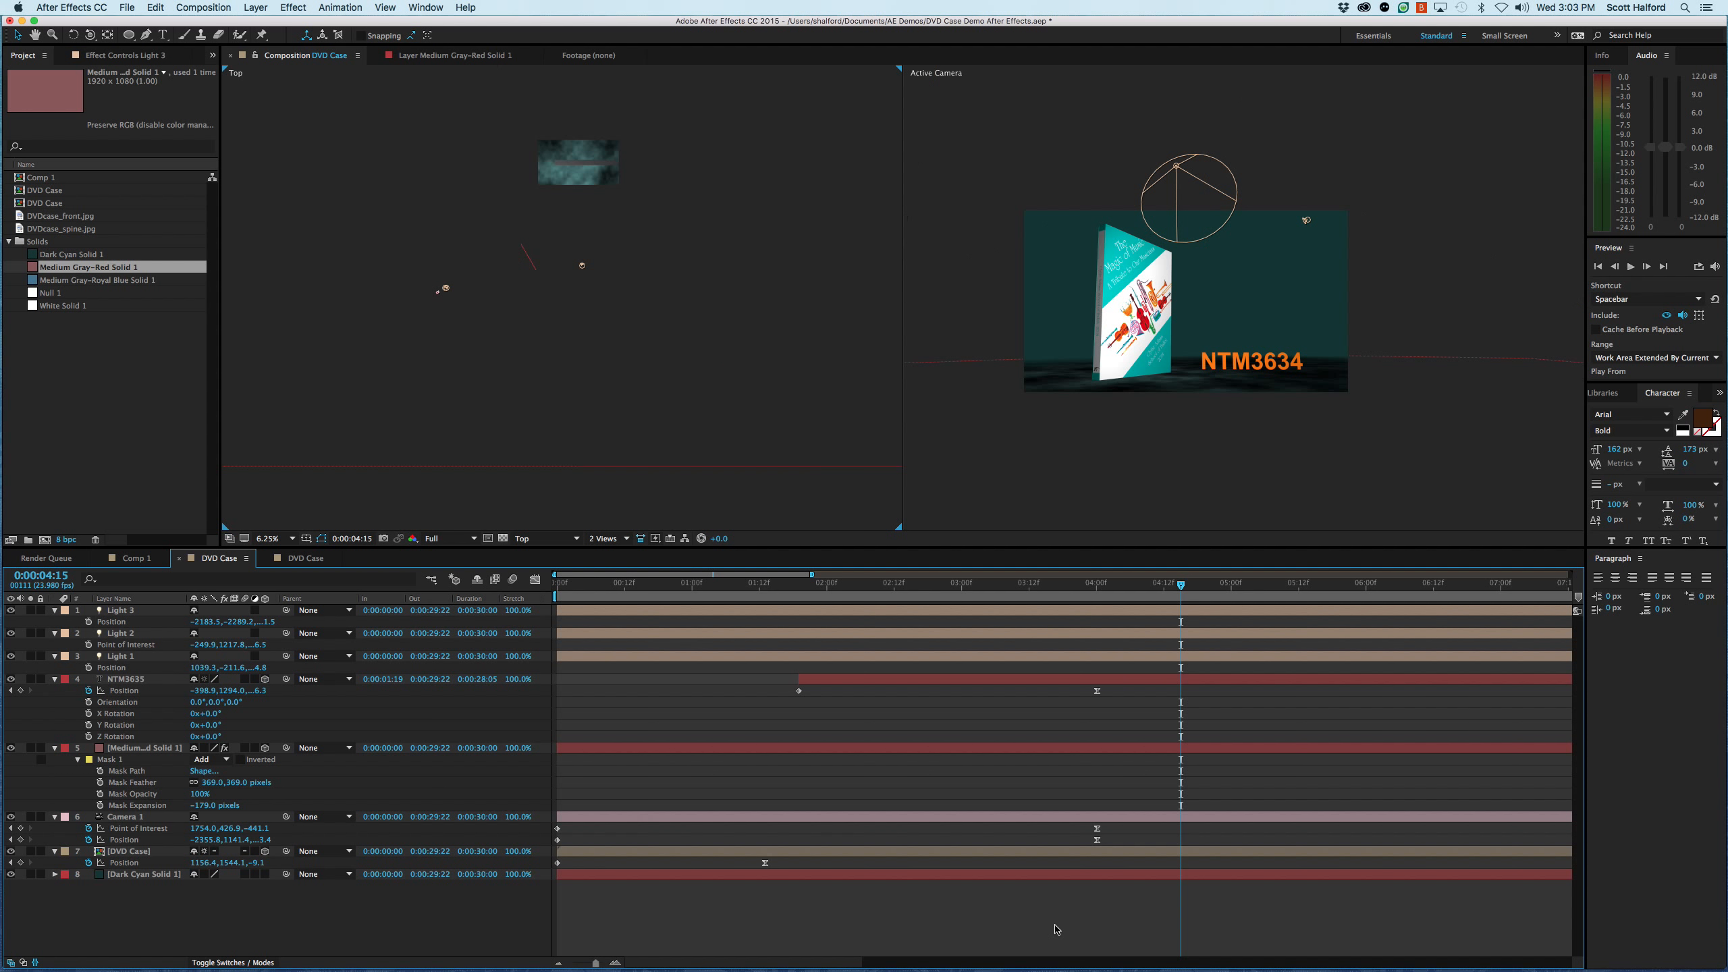
# - Play the composition from the start, then inspect the lit DVD case and NTM3634 title in the Active Camera view at 50% magnification
pyautogui.press('space')
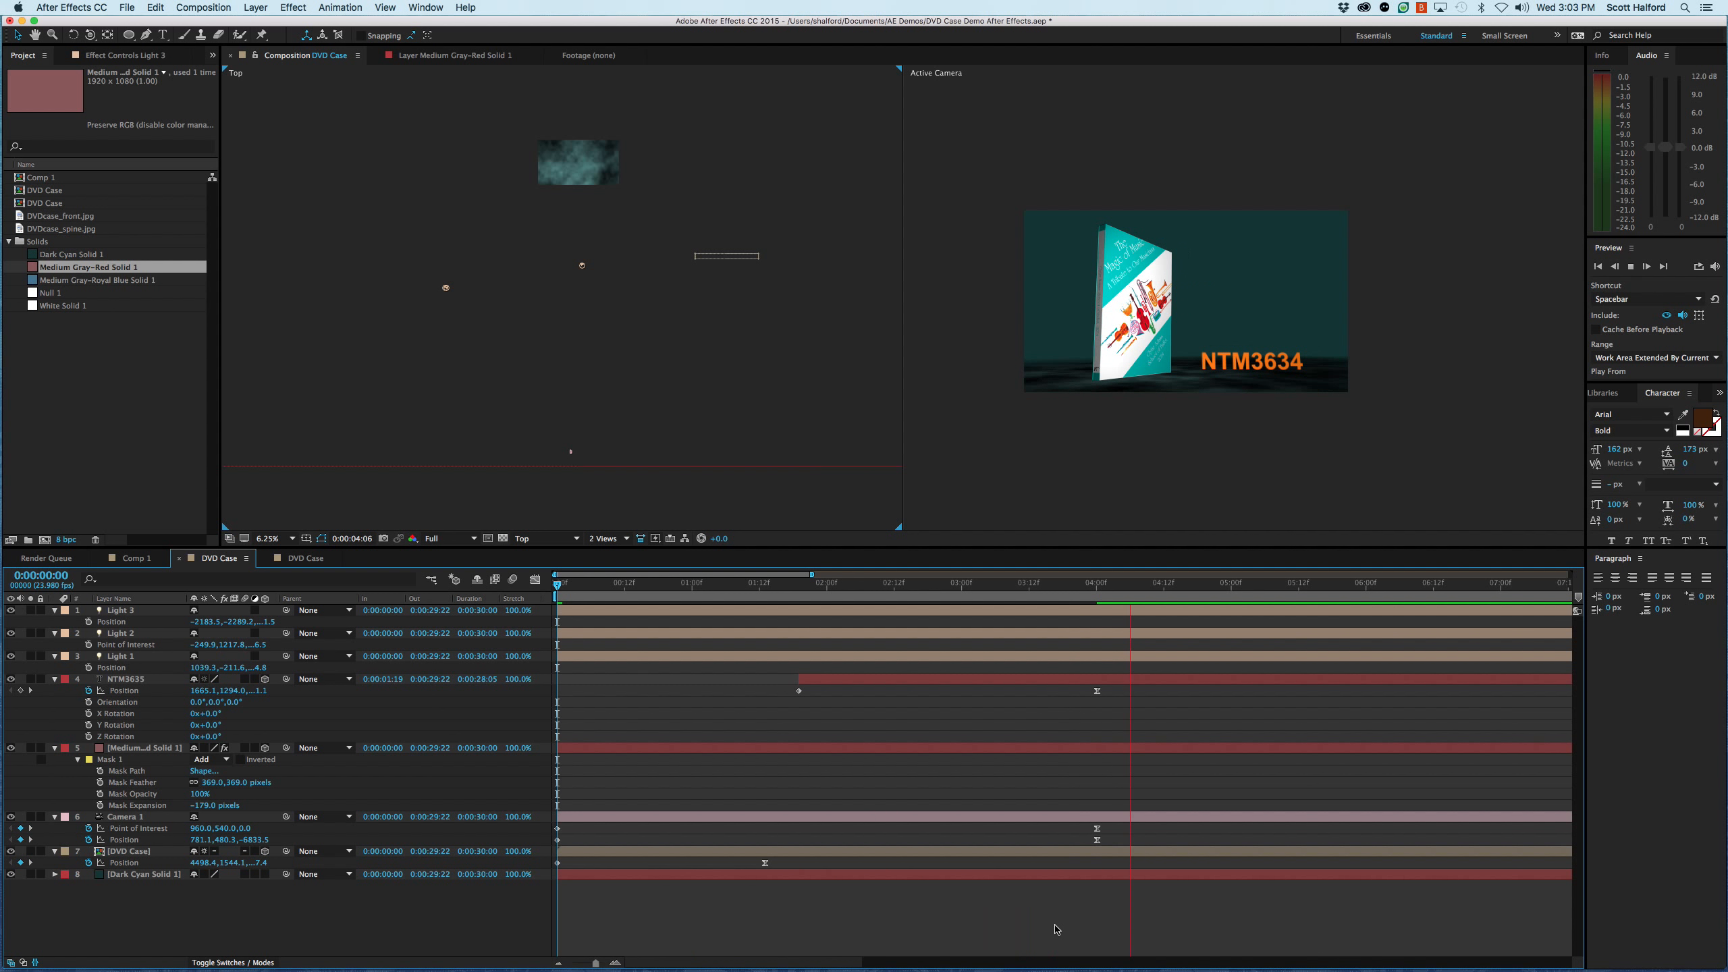
pyautogui.press('space')
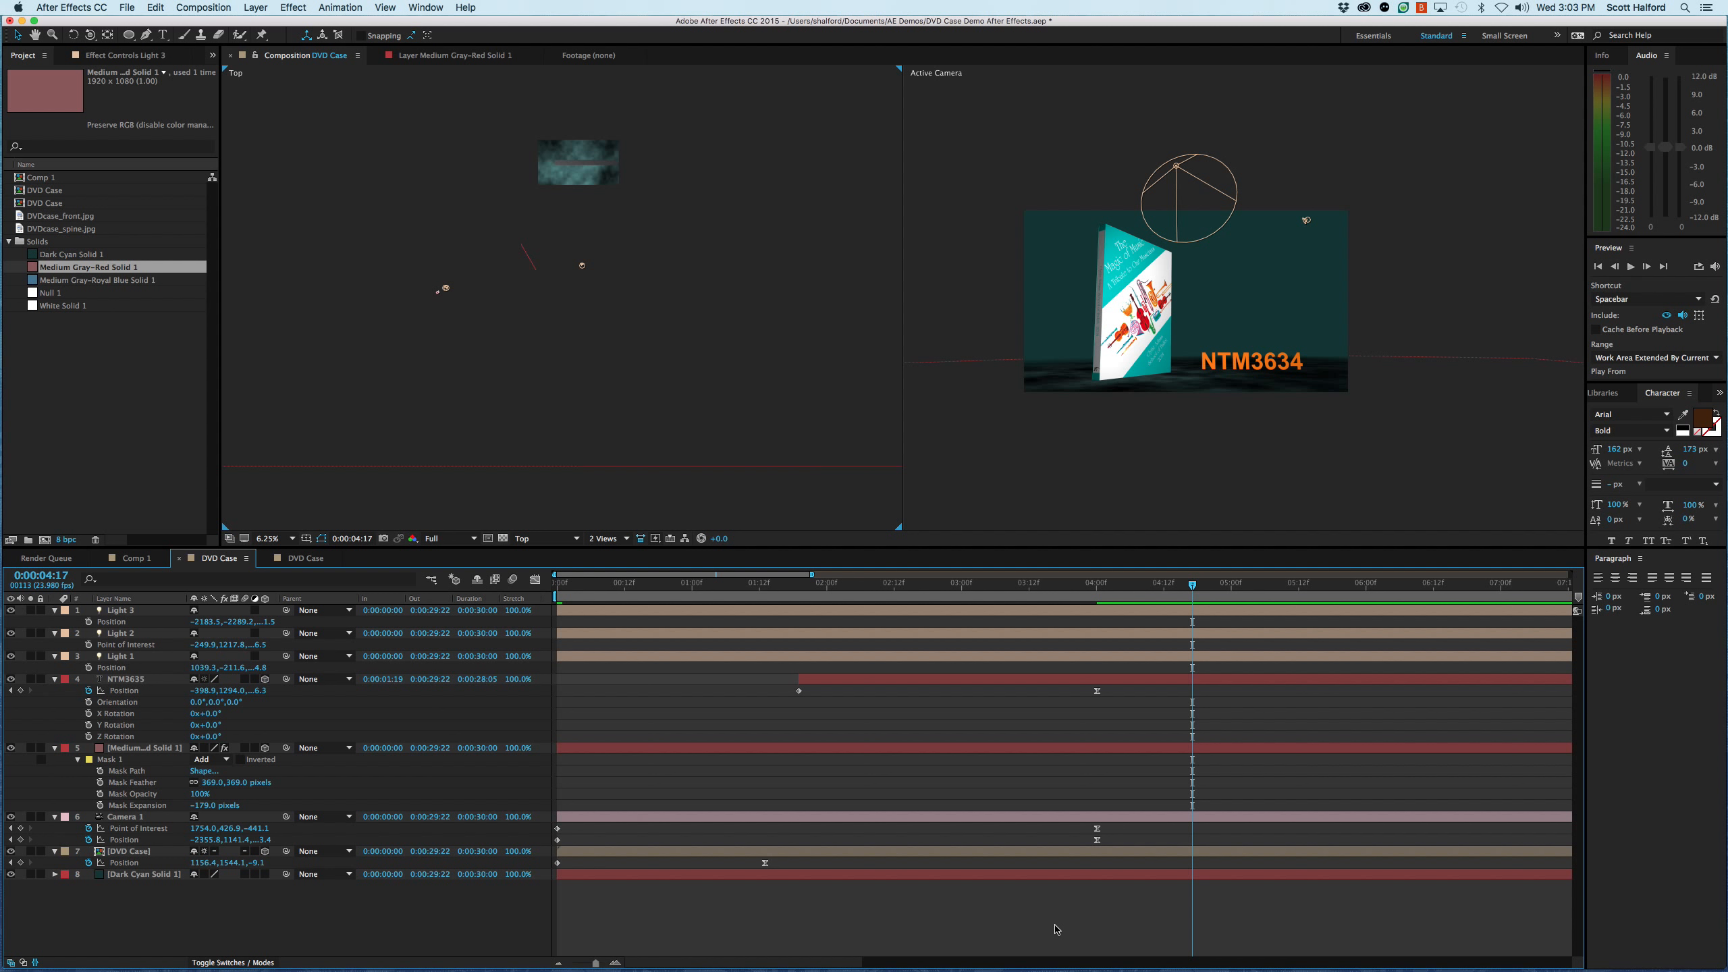
pyautogui.press('.')
pyautogui.click(1100, 490)
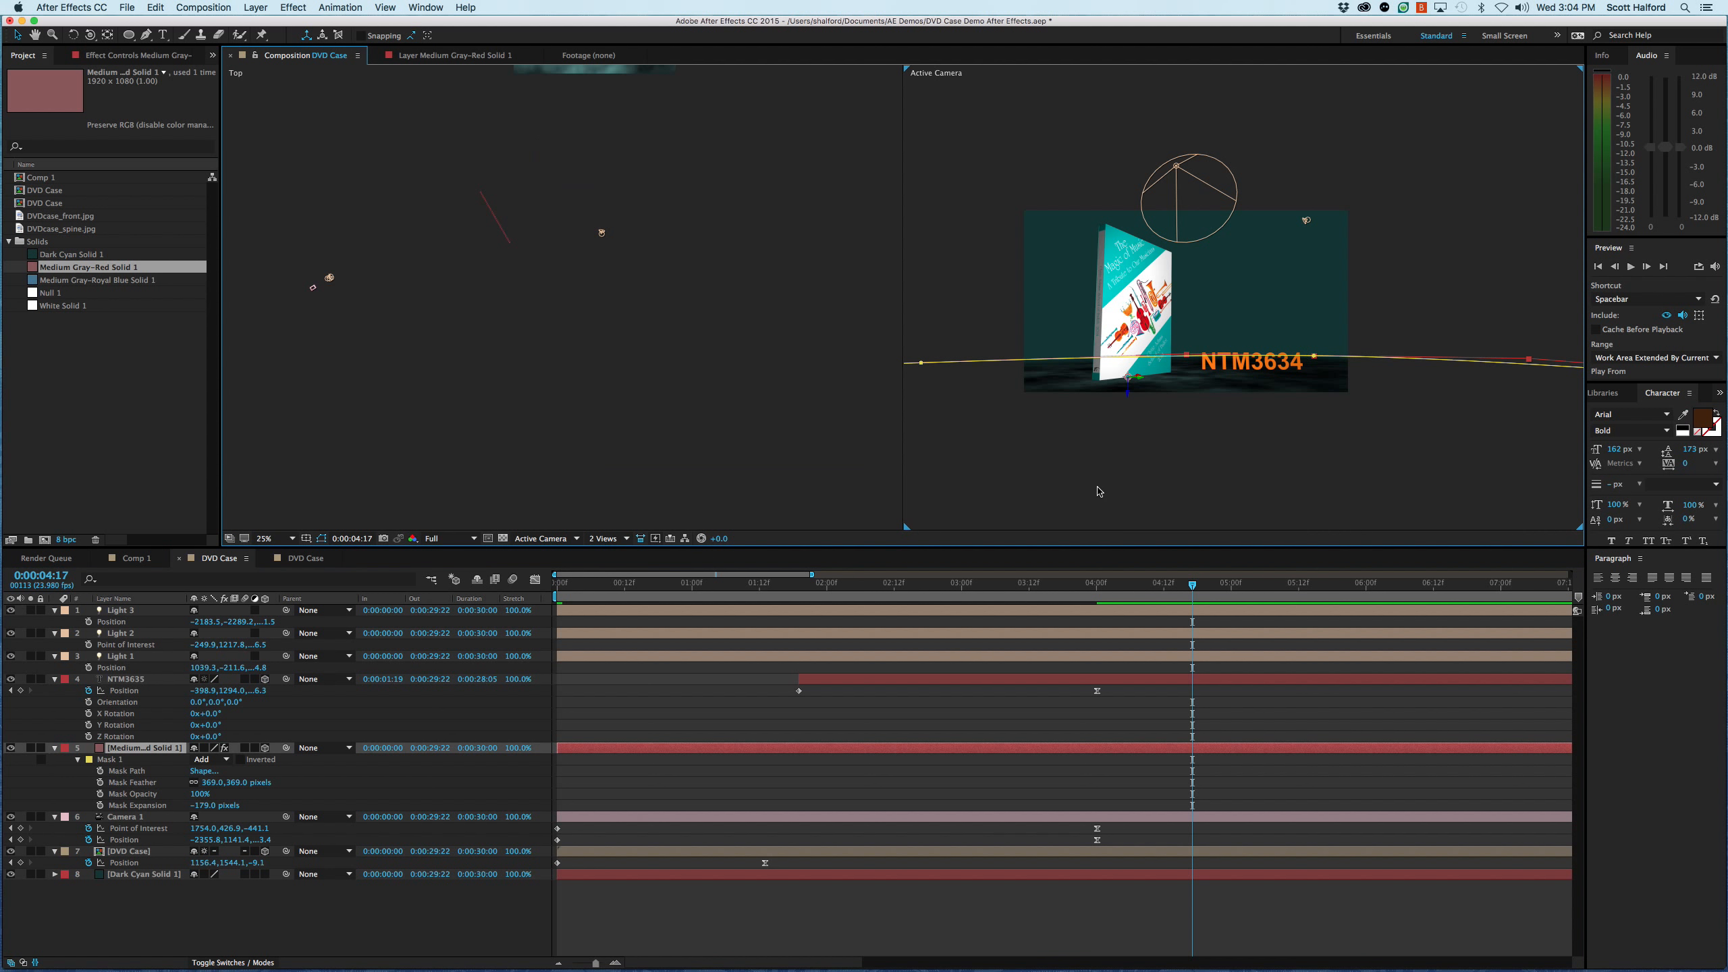
pyautogui.press('.')
pyautogui.press('space')
pyautogui.moveTo(1042, 395); pyautogui.dragTo(1170, 389)
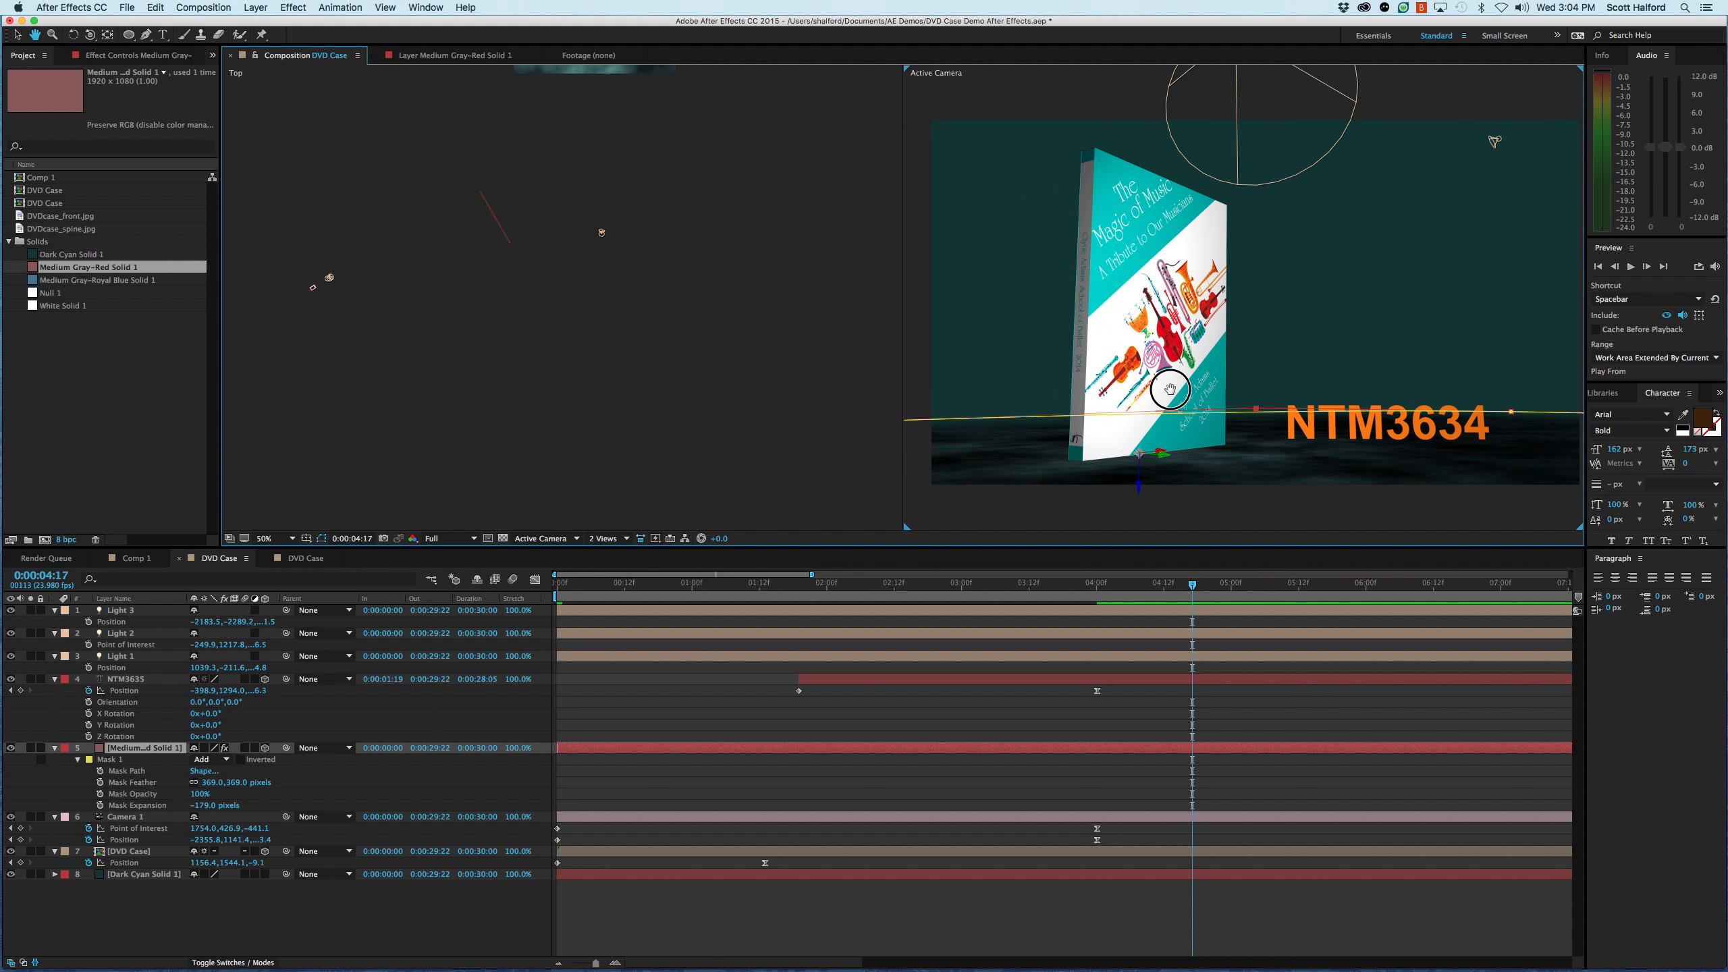
# - Clear the layer selection and save the DVD case project
pyautogui.click(1006, 906)
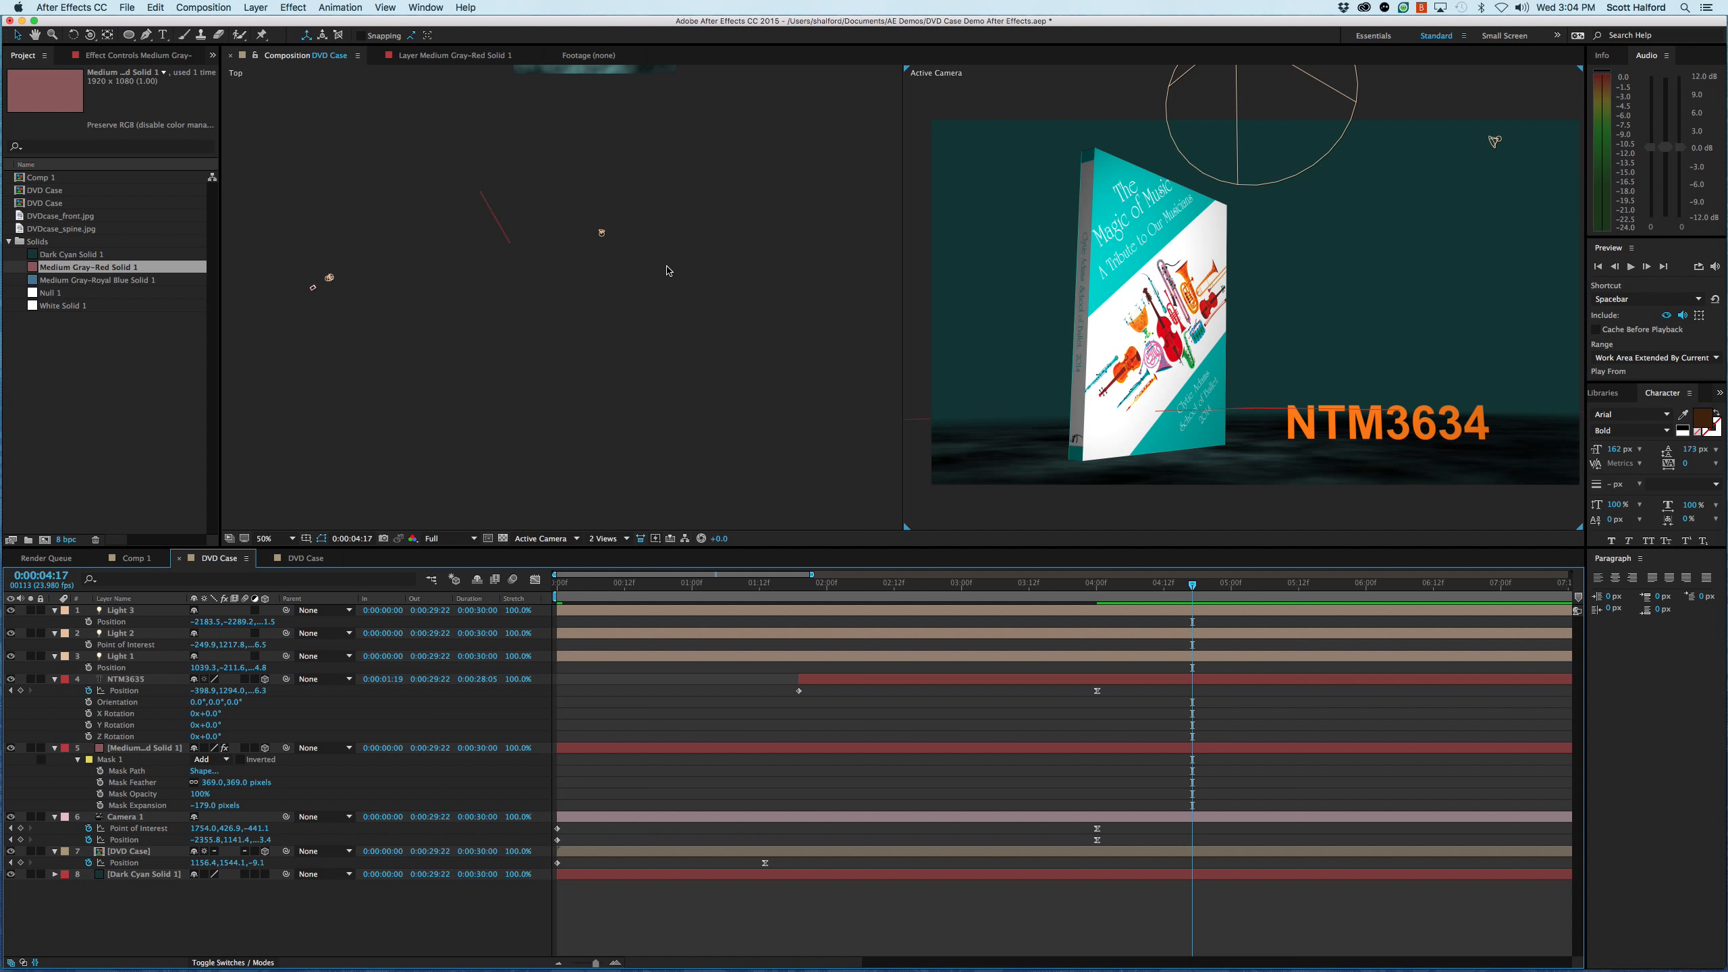
pyautogui.press('super+s')
pyautogui.press('super+Tab')
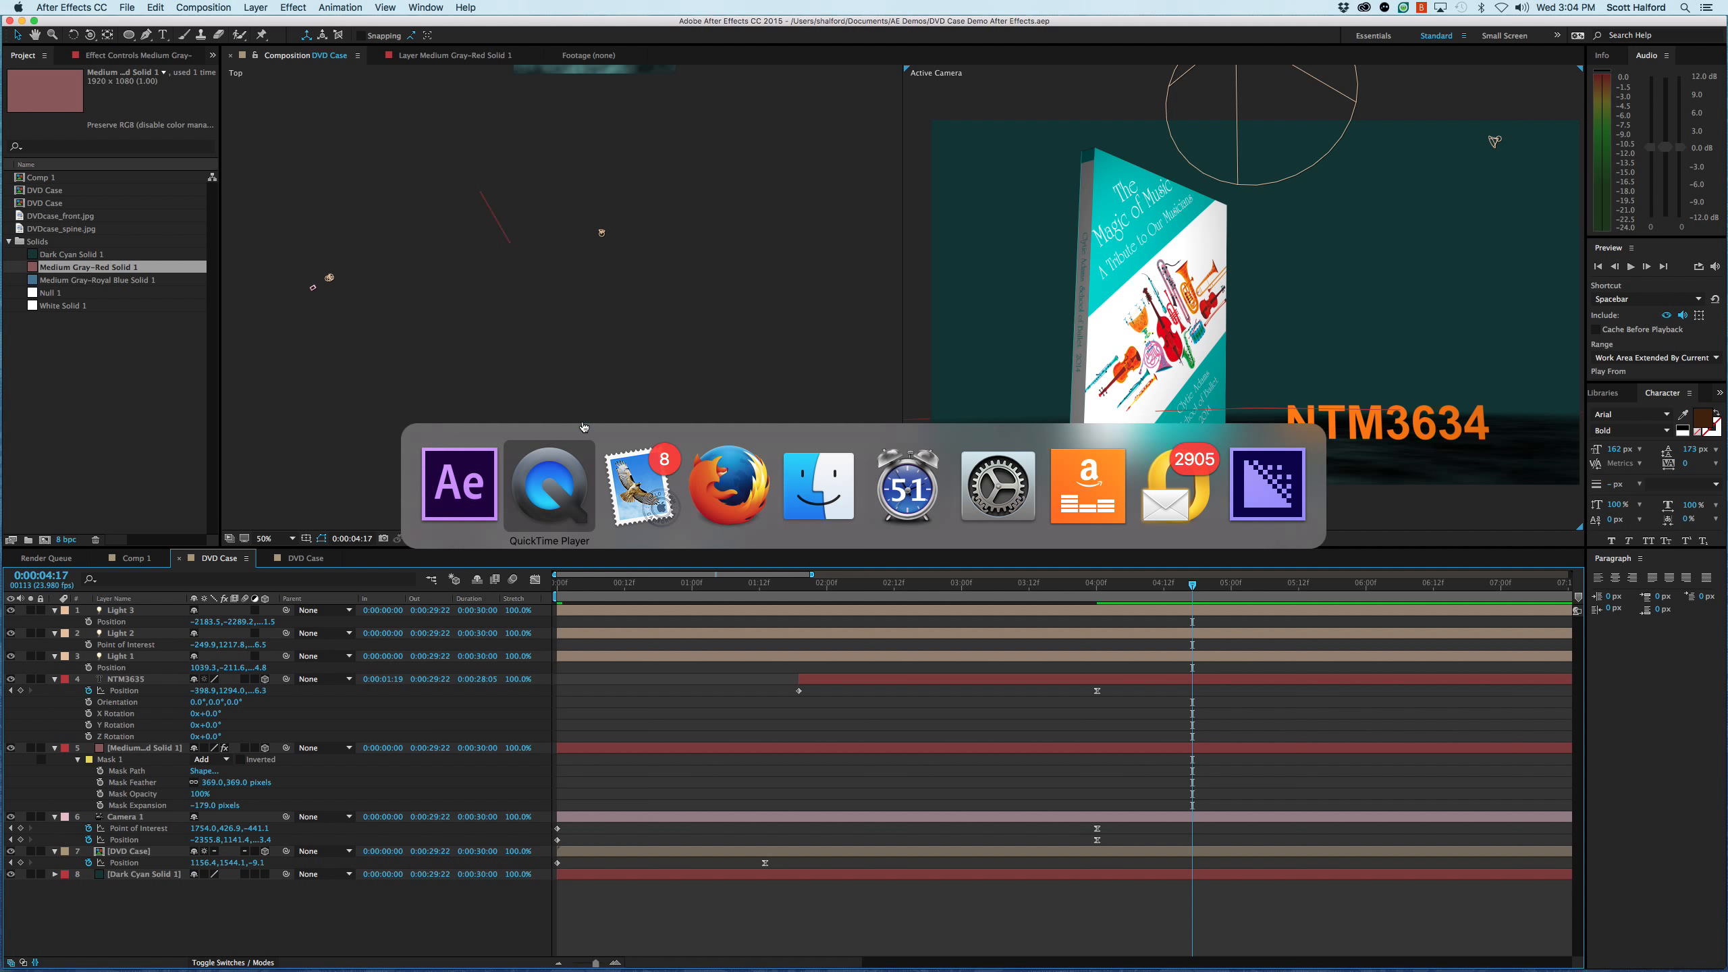
pyautogui.click(559, 488)
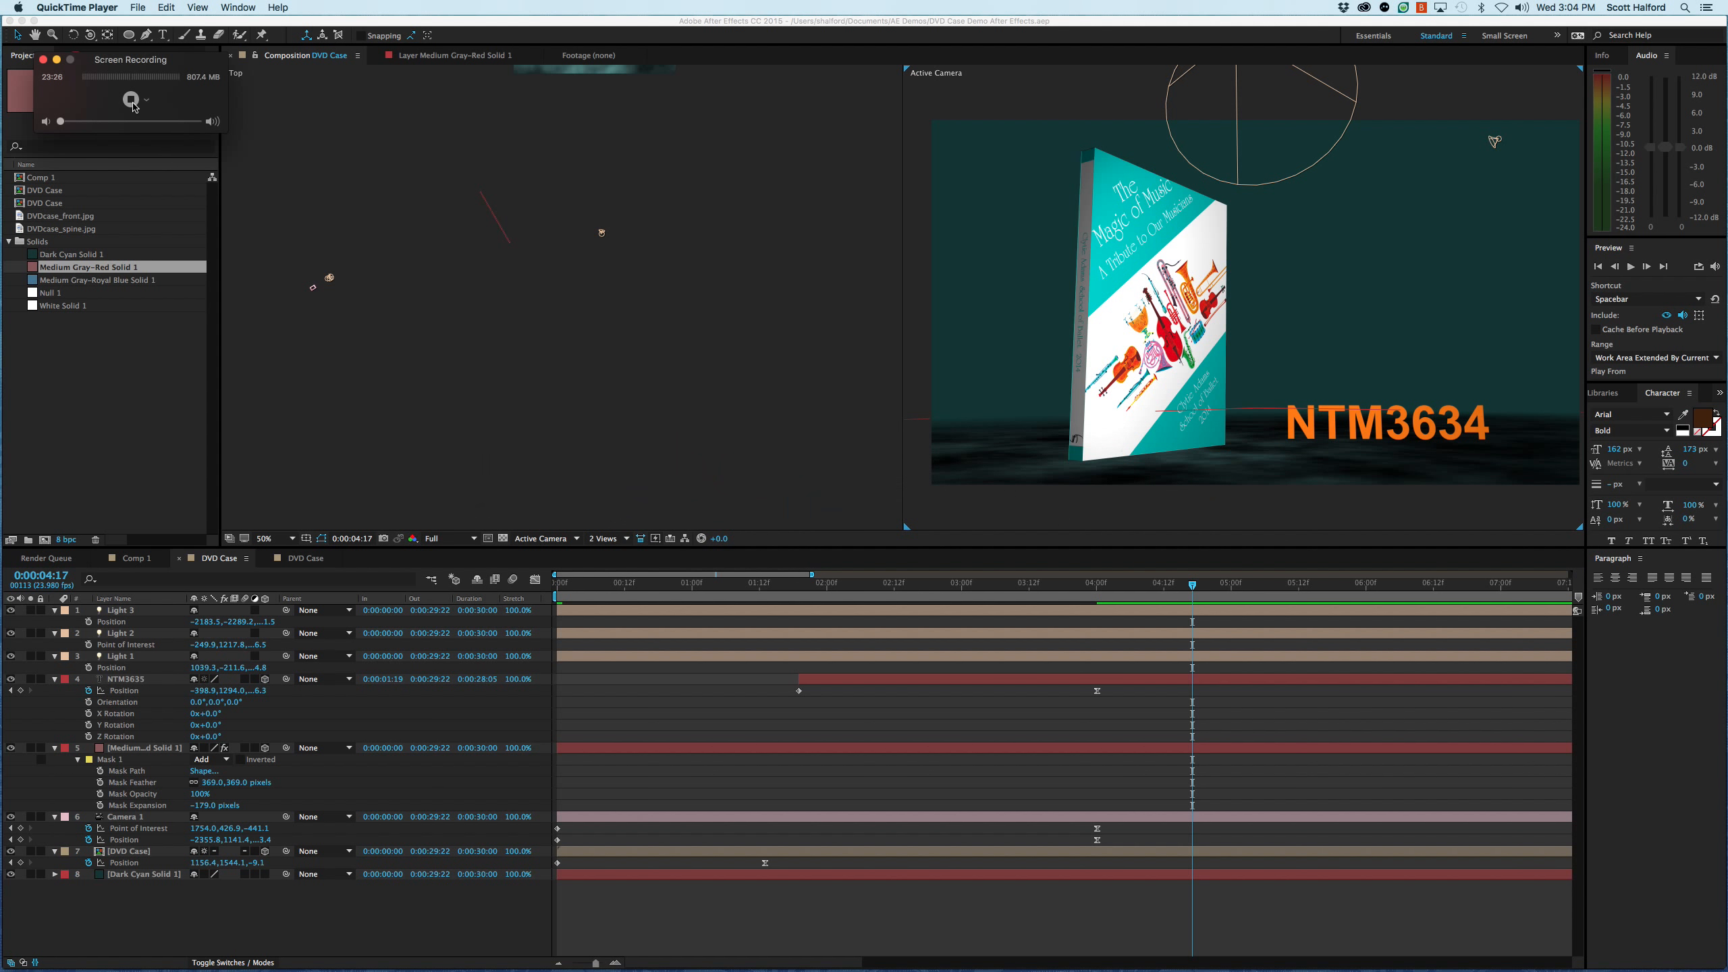